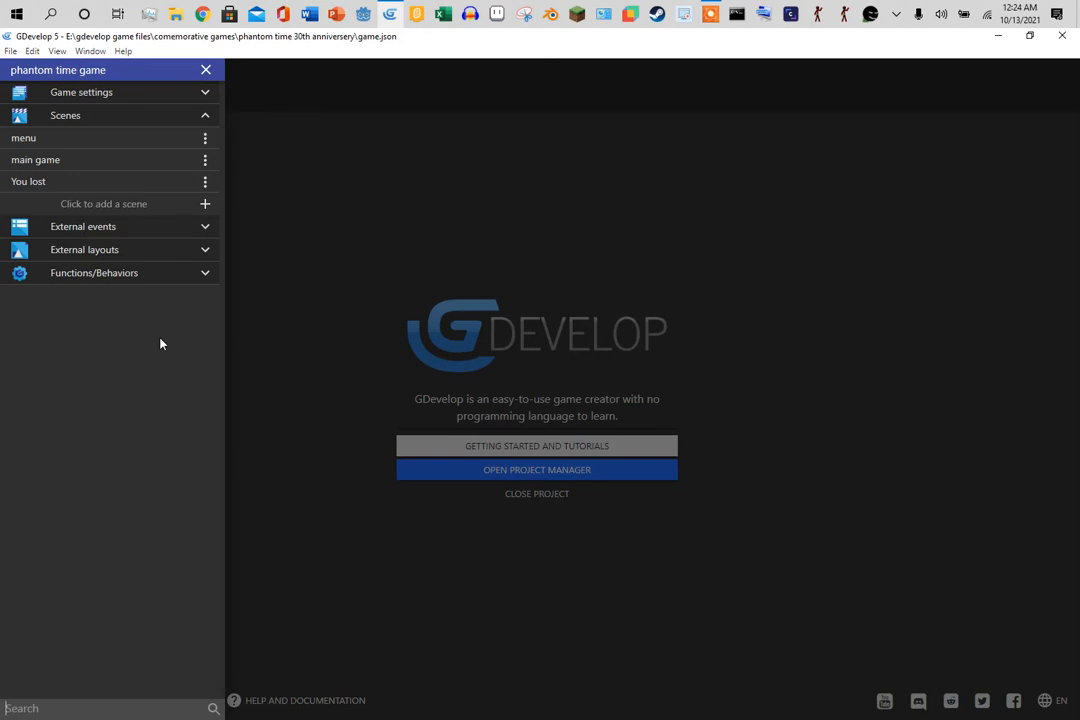
- Open the menu scene and hide the Properties and Object Groups panels
left_click(84, 140)
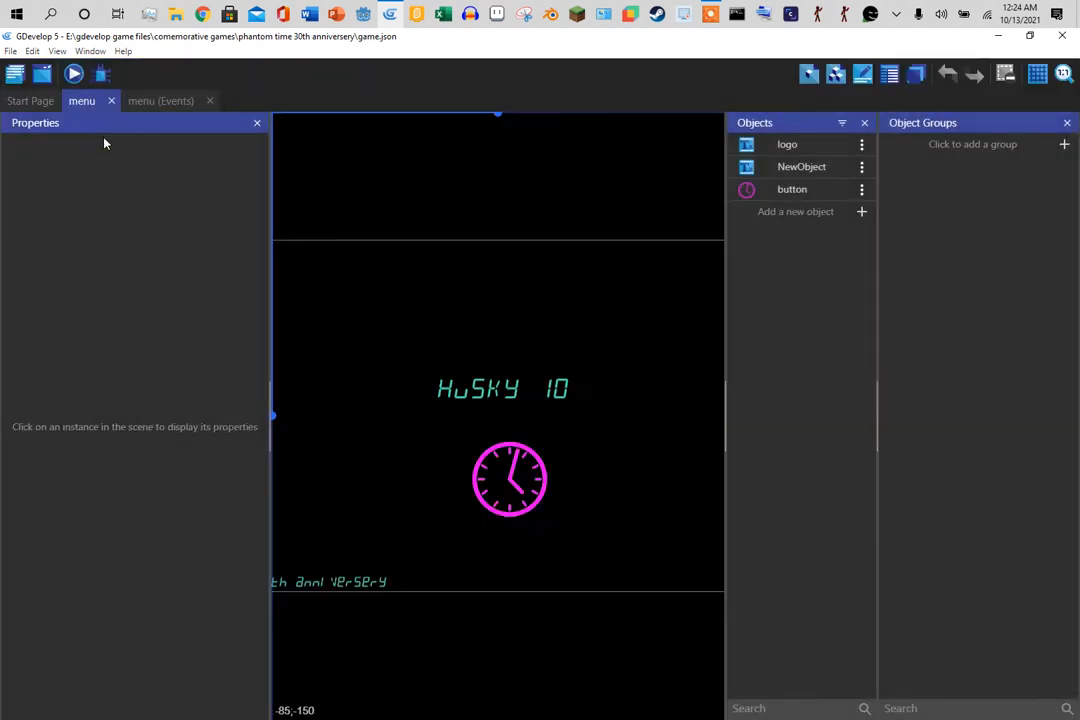
left_click(257, 122)
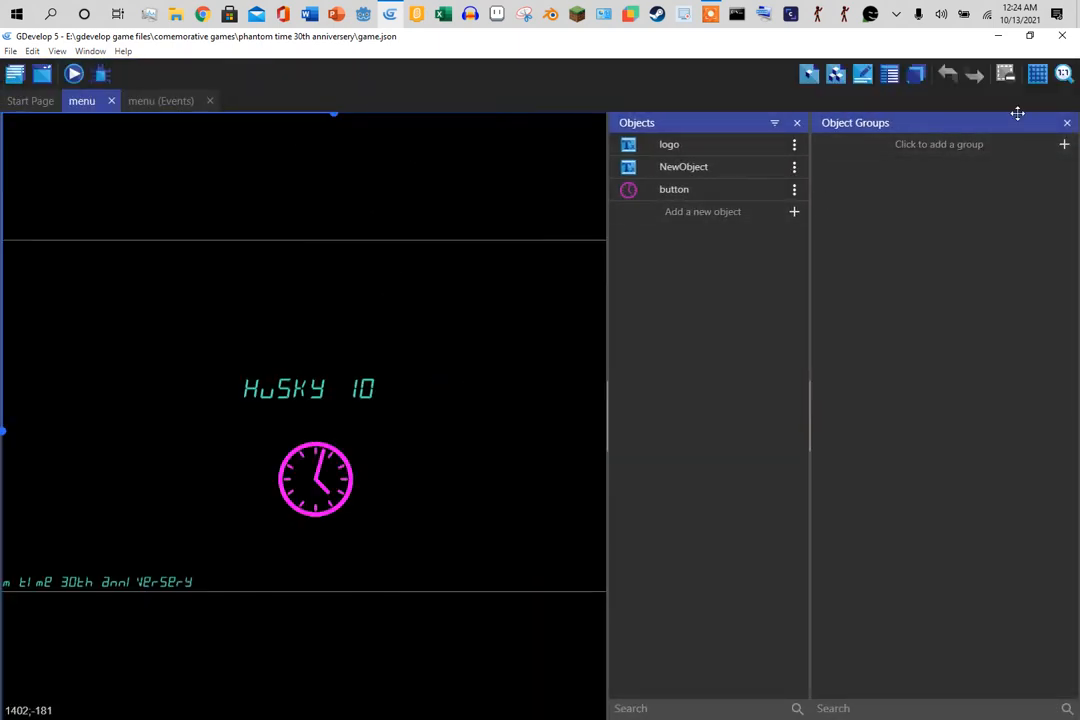
left_click(1068, 123)
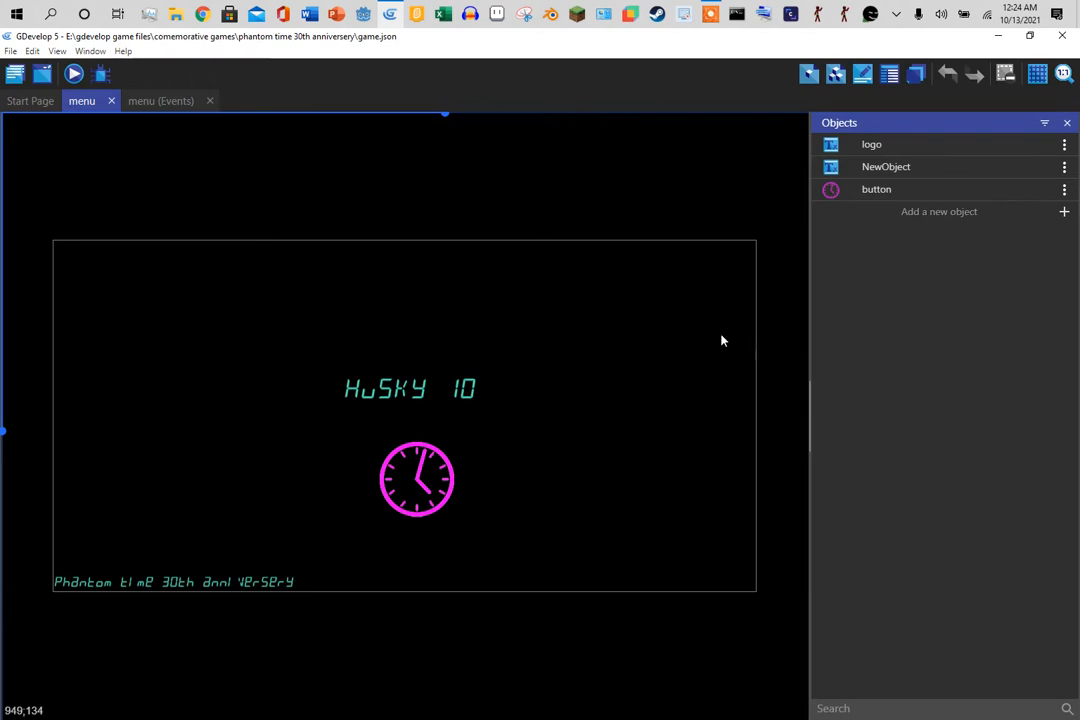
- Select and deselect the anniversary text, then launch a game preview
left_click(203, 586)
left_click(210, 346)
left_click(75, 74)
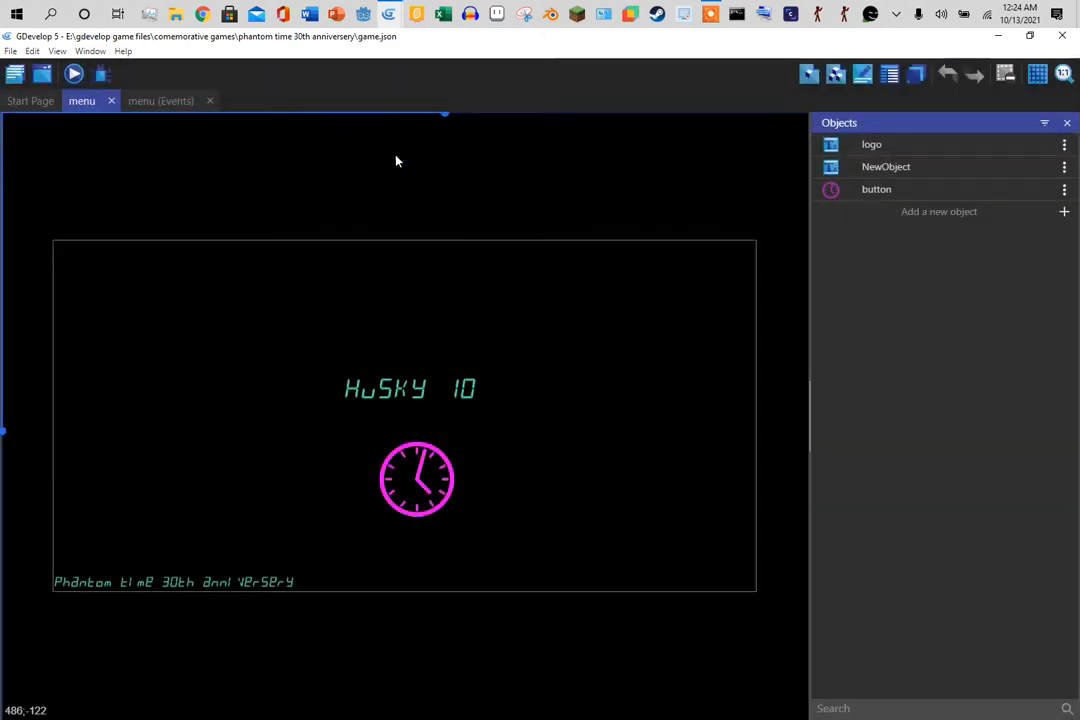
- Play the preview until the 'You Got Lost in time' screen at distance 40, then close it
mouse_move(388, 14)
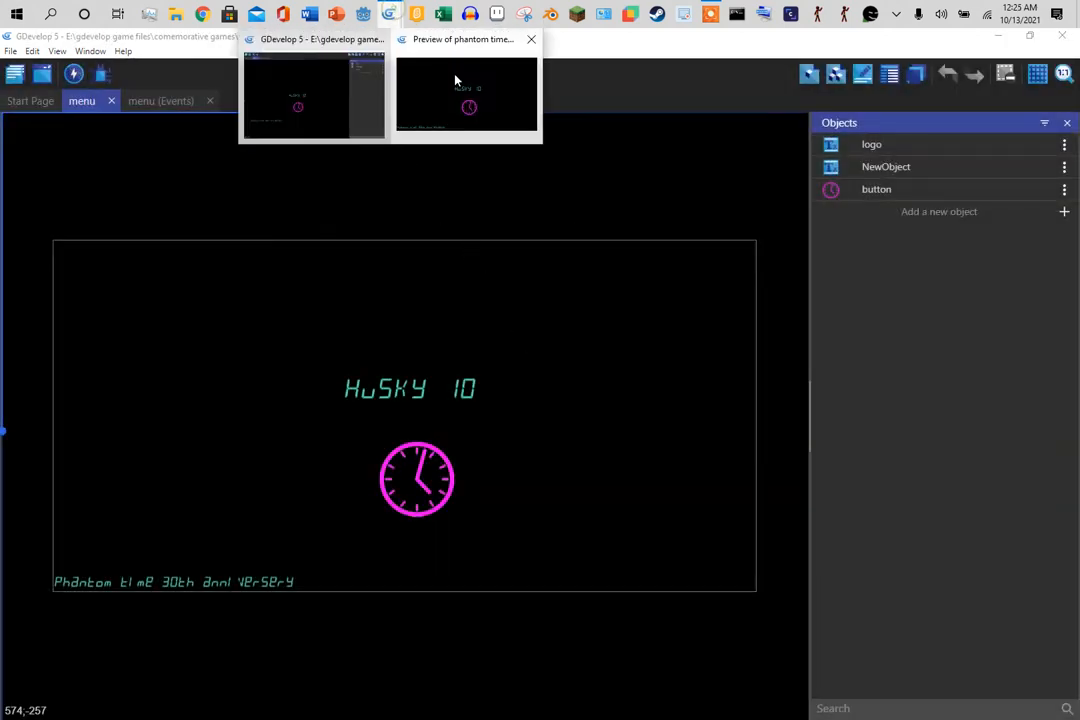
left_click(468, 95)
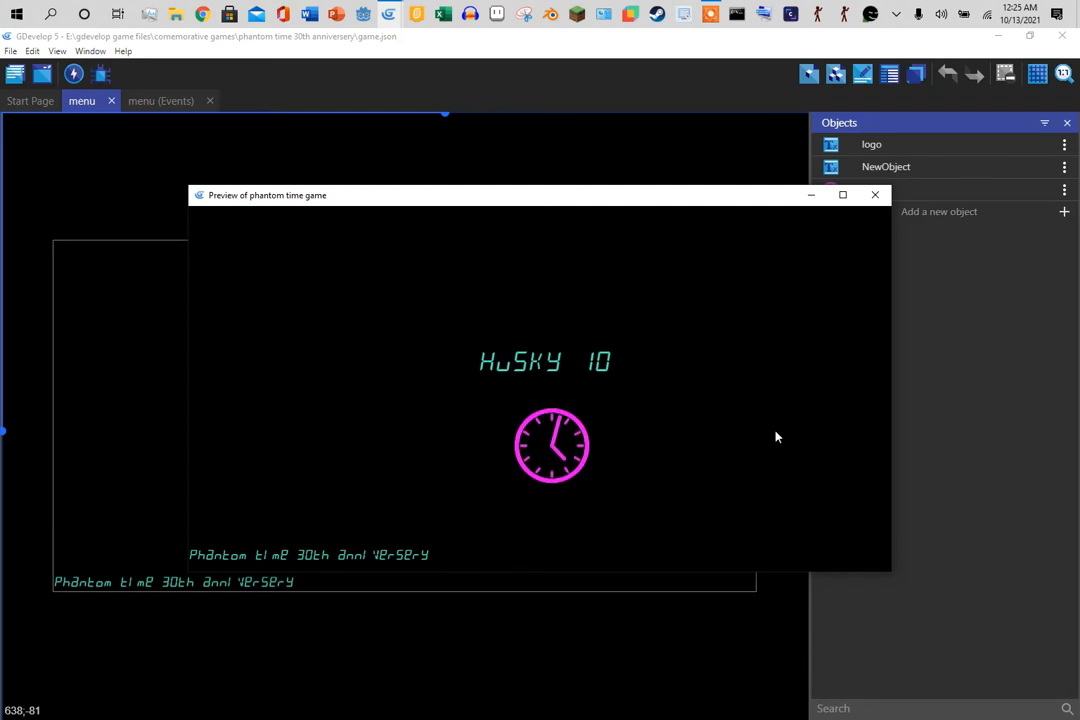
left_click(556, 448)
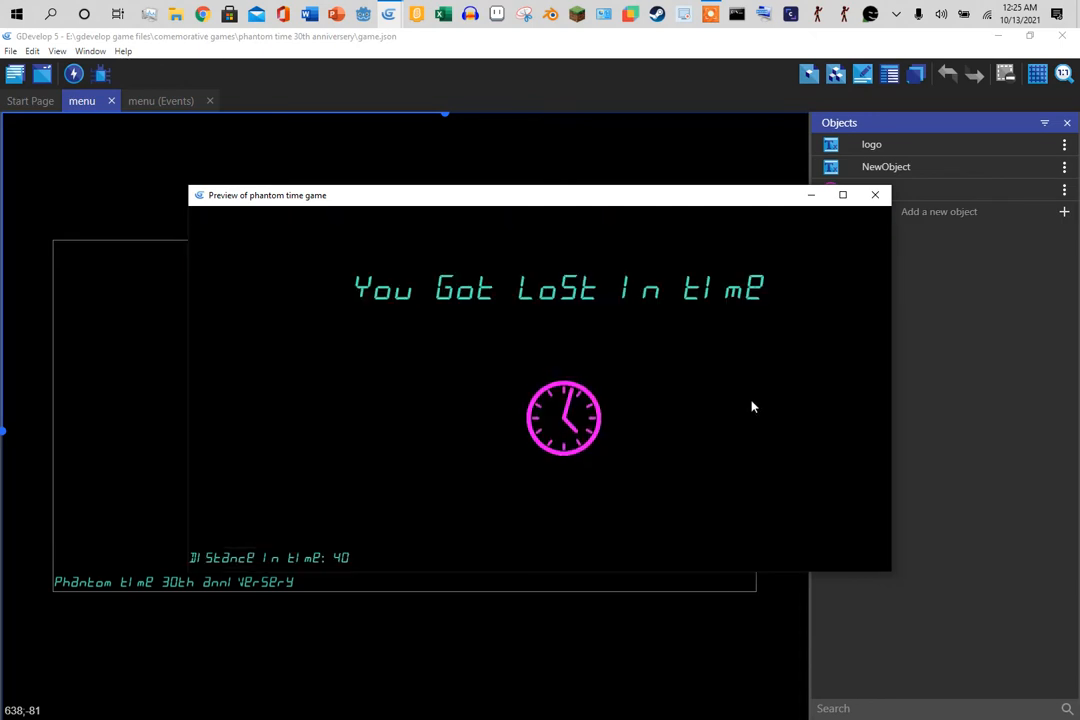
left_click(875, 195)
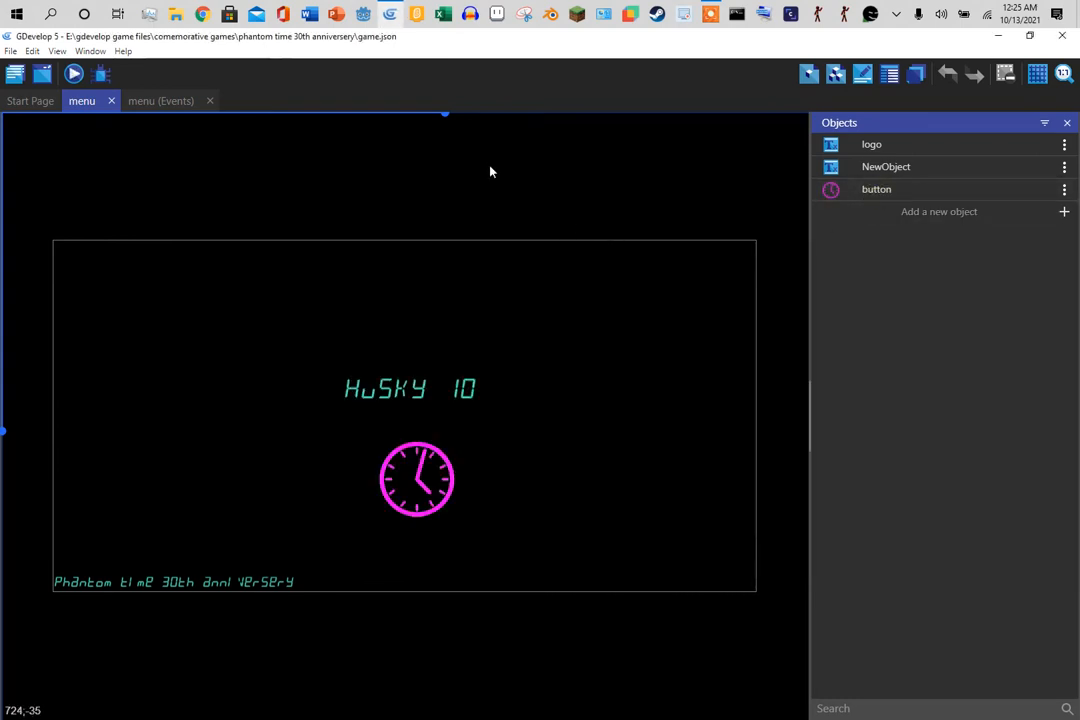
- Open the main game scene from the project manager and scroll across the level and back
left_click(15, 71)
left_click(78, 162)
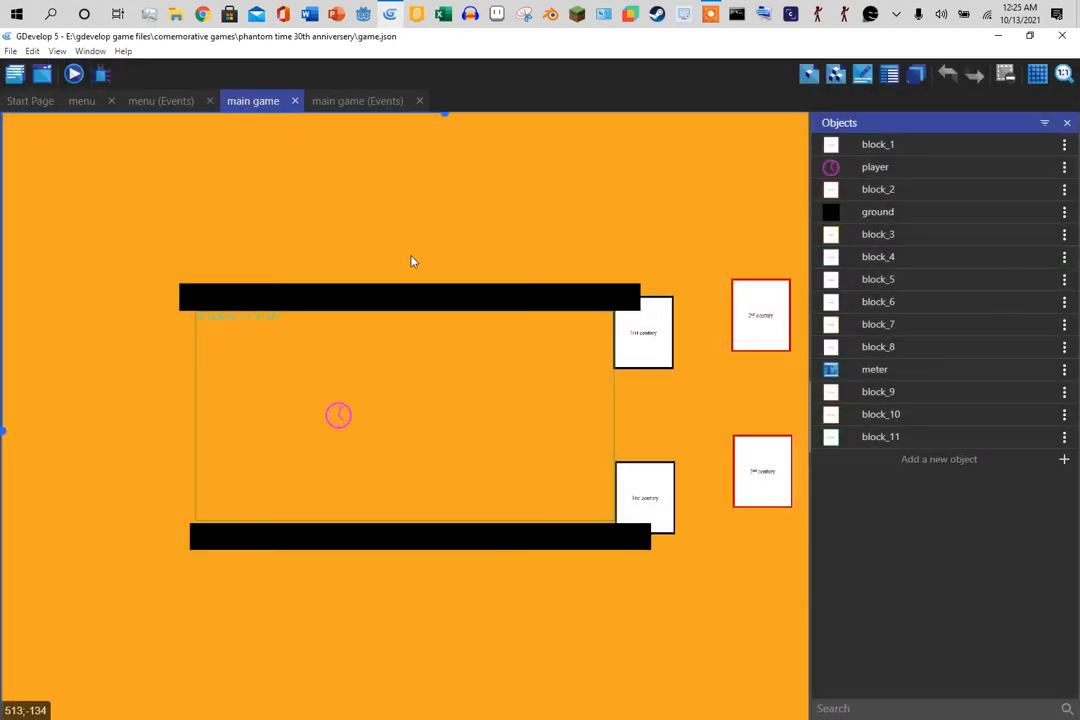
left_click_drag(449, 118, 684, 131)
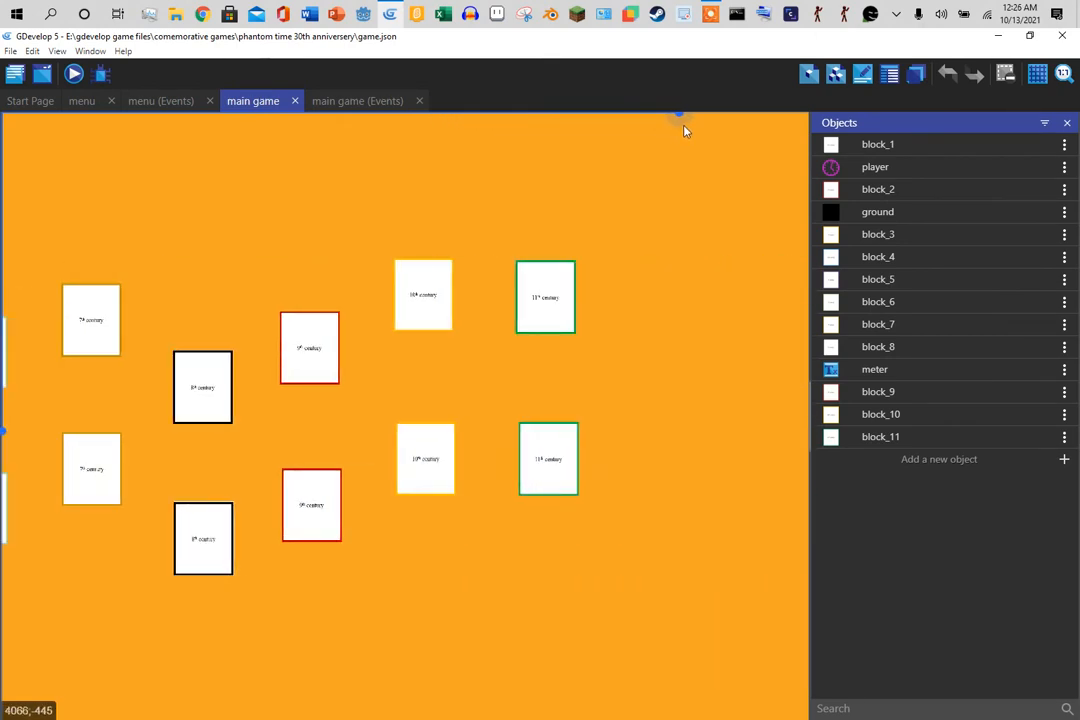
left_click_drag(684, 131, 362, 114)
- Review the main game events: player jump, collisions and -100 p/s pipe forces
left_click(340, 101)
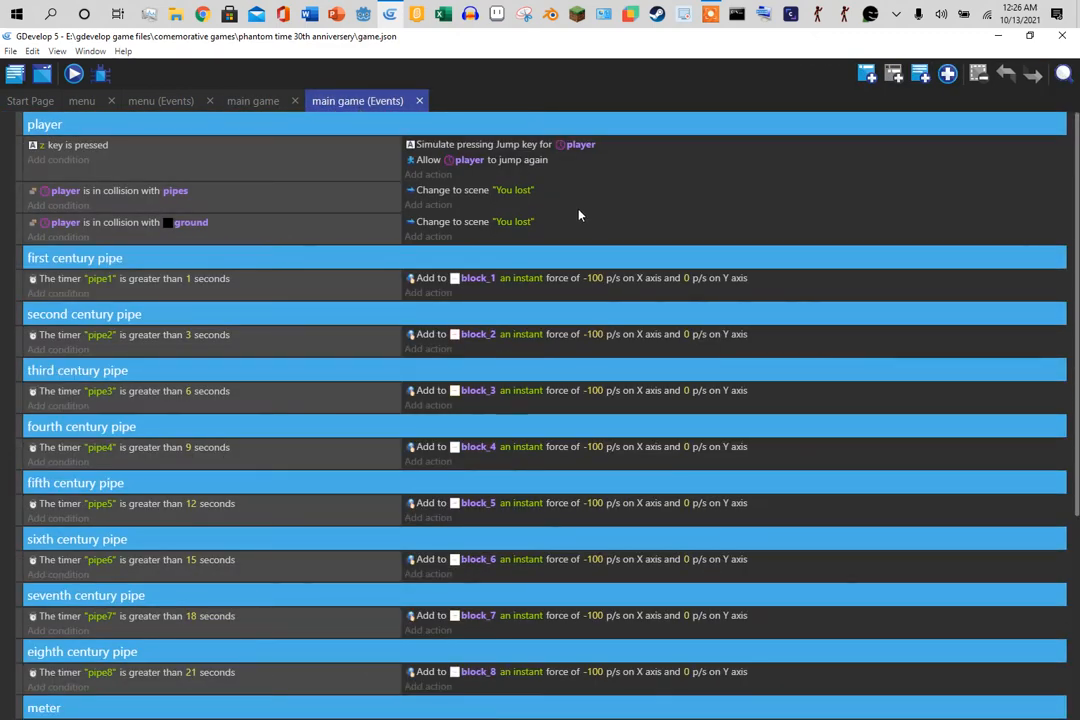
scroll(603, 234, "down", 3)
scroll(578, 285, "up", 3)
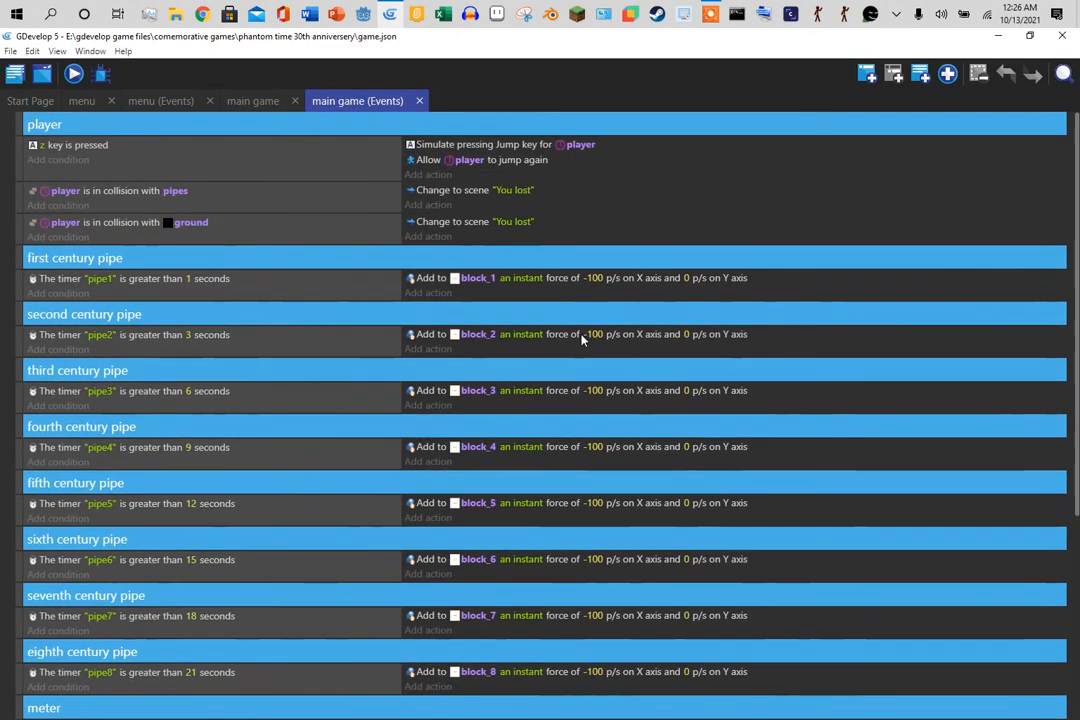
scroll(400, 225, "down", 3)
scroll(535, 352, "up", 3)
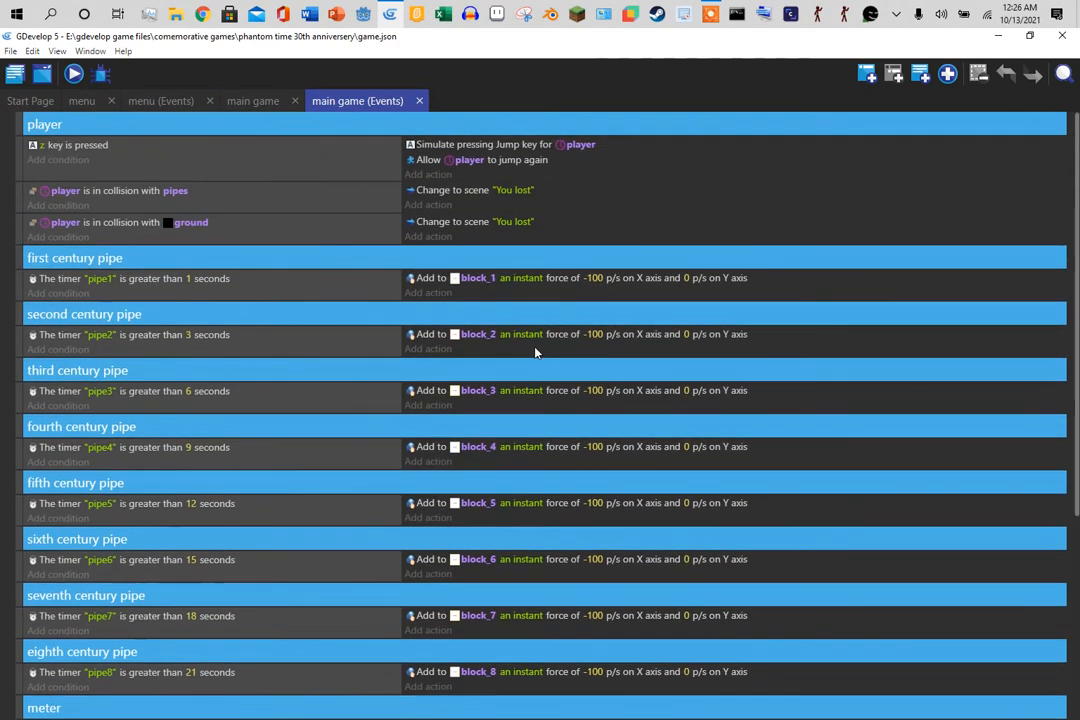
scroll(533, 350, "down", 3)
scroll(533, 350, "up", 3)
scroll(505, 360, "down", 3)
scroll(485, 375, "up", 3)
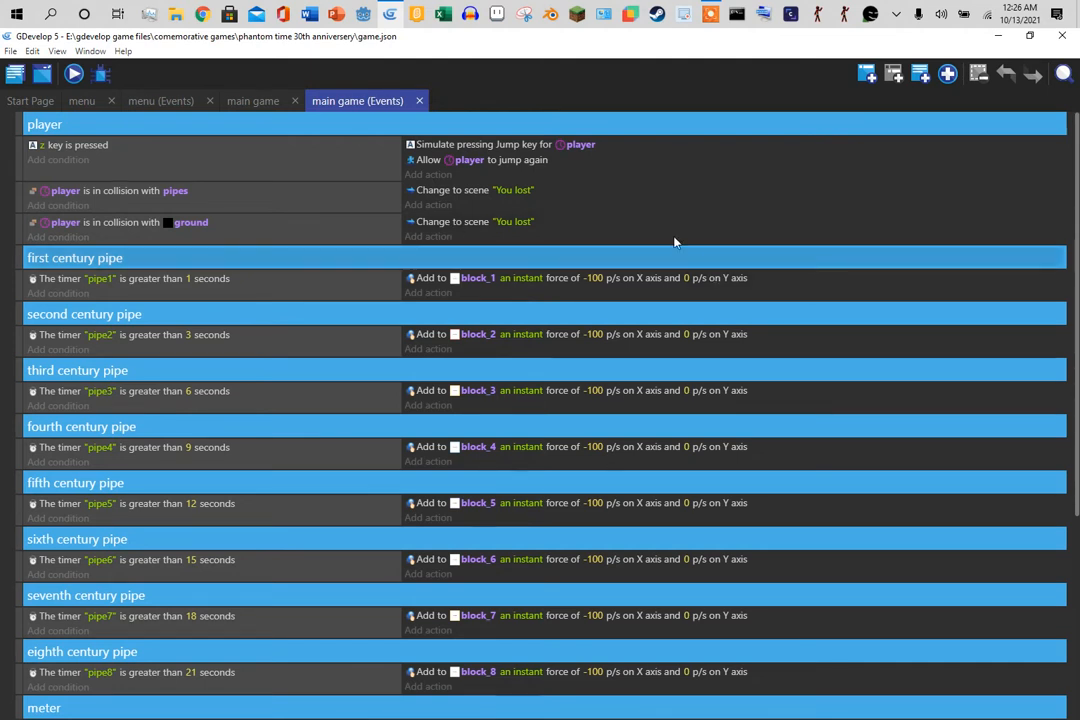
- Dismiss the new project dialog and save the current project
left_click(9, 53)
left_click(16, 55)
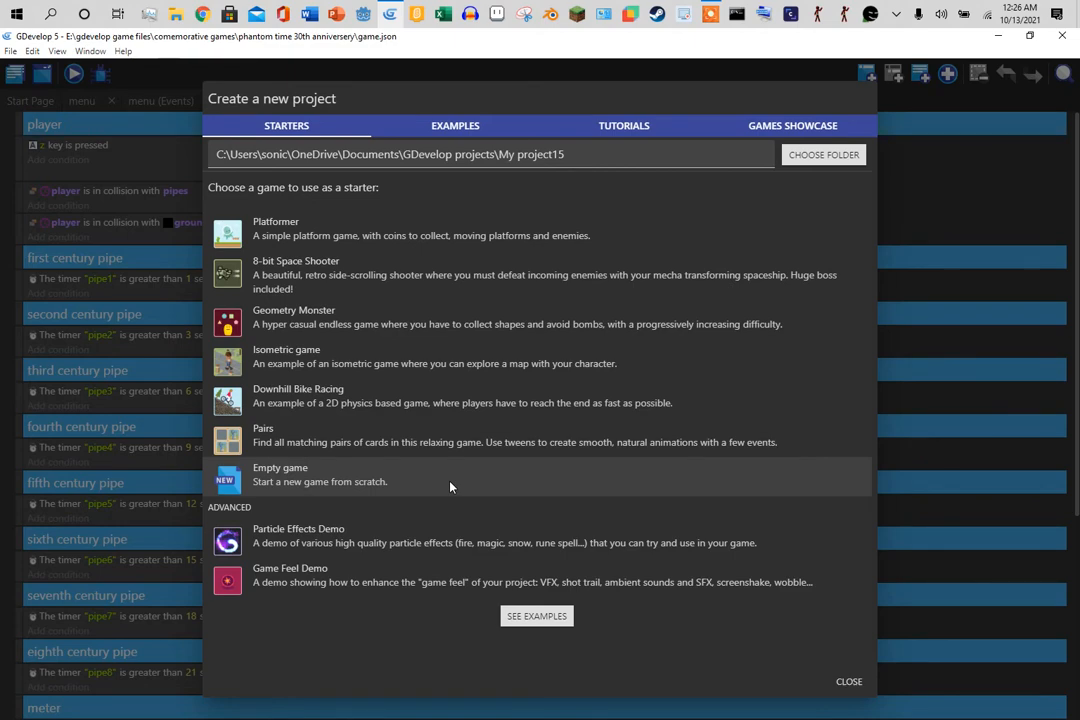
left_click(850, 682)
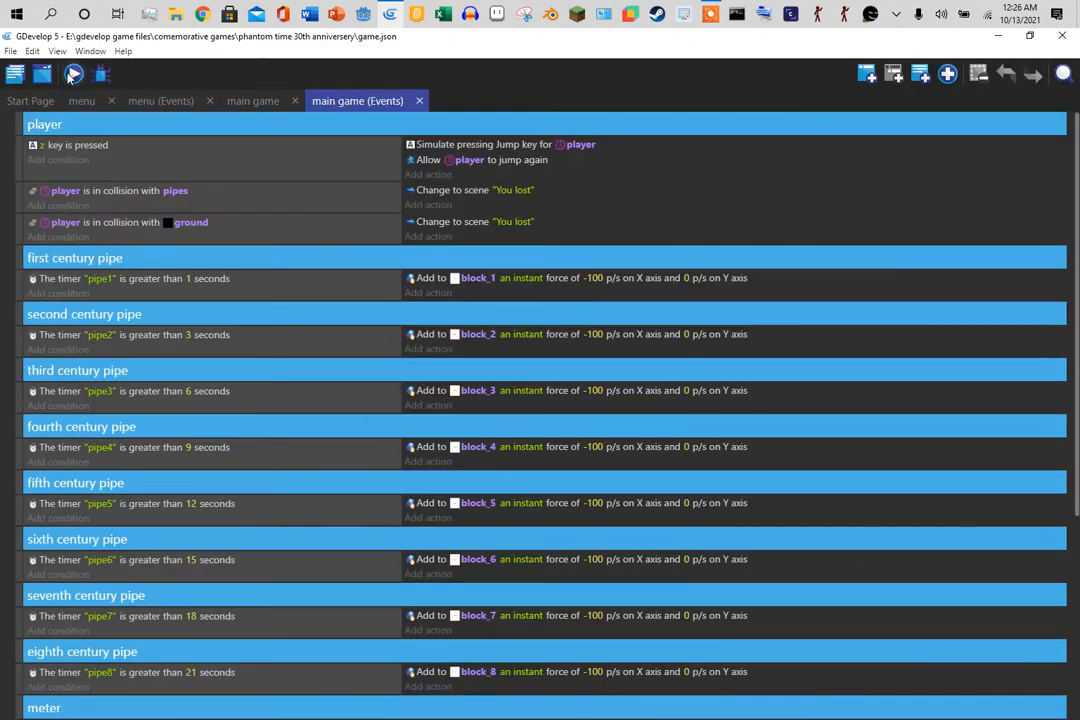
left_click(10, 51)
left_click(48, 140)
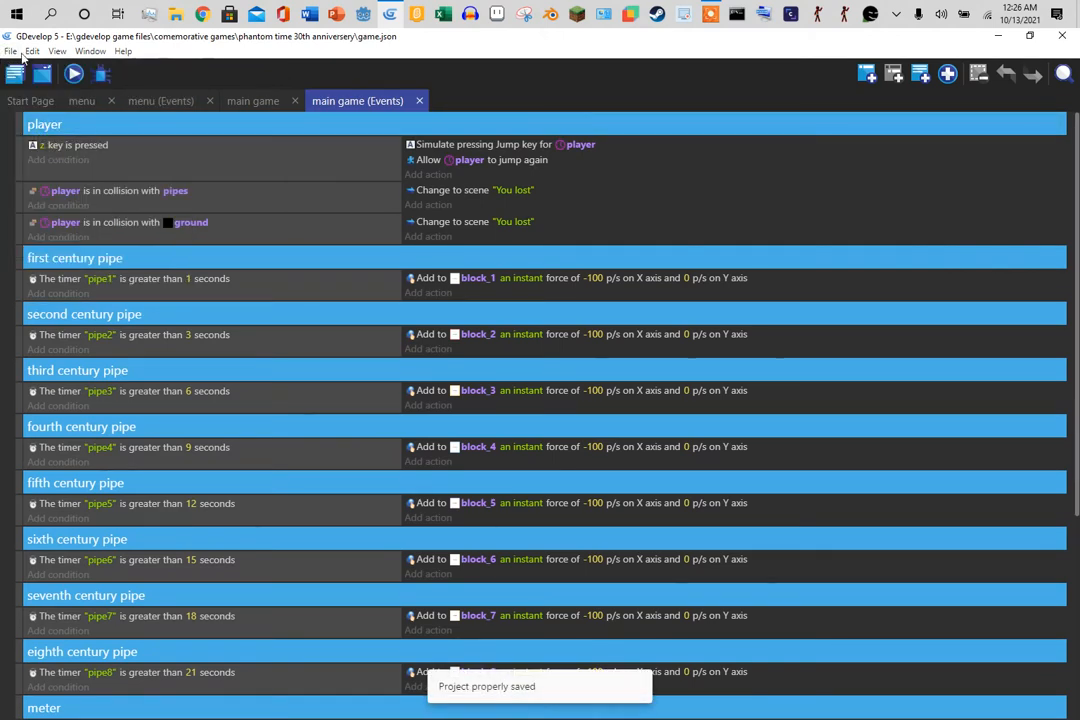
- Create a new Empty game project, My project15, and close the Project panel
left_click(10, 51)
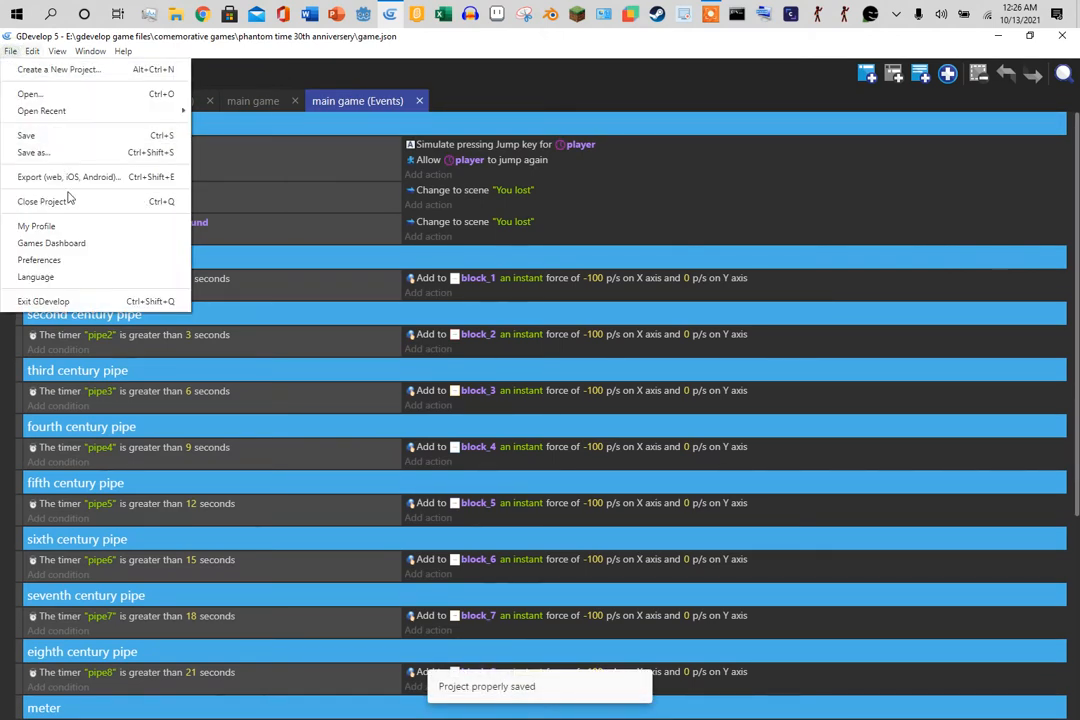
left_click(100, 69)
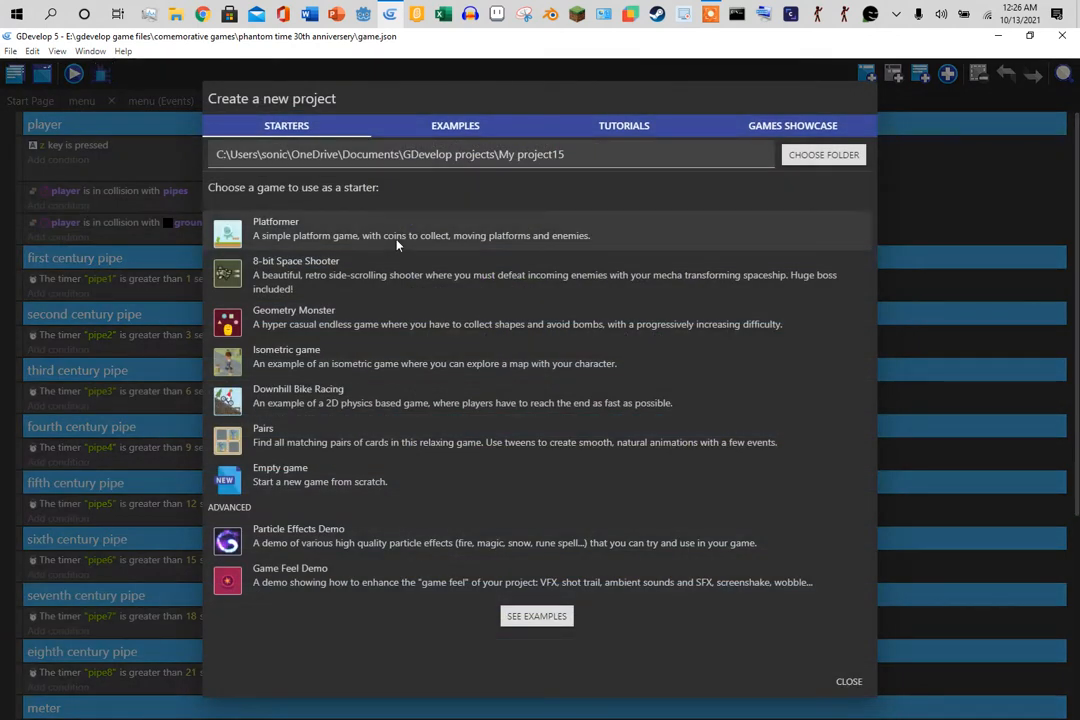
left_click(544, 484)
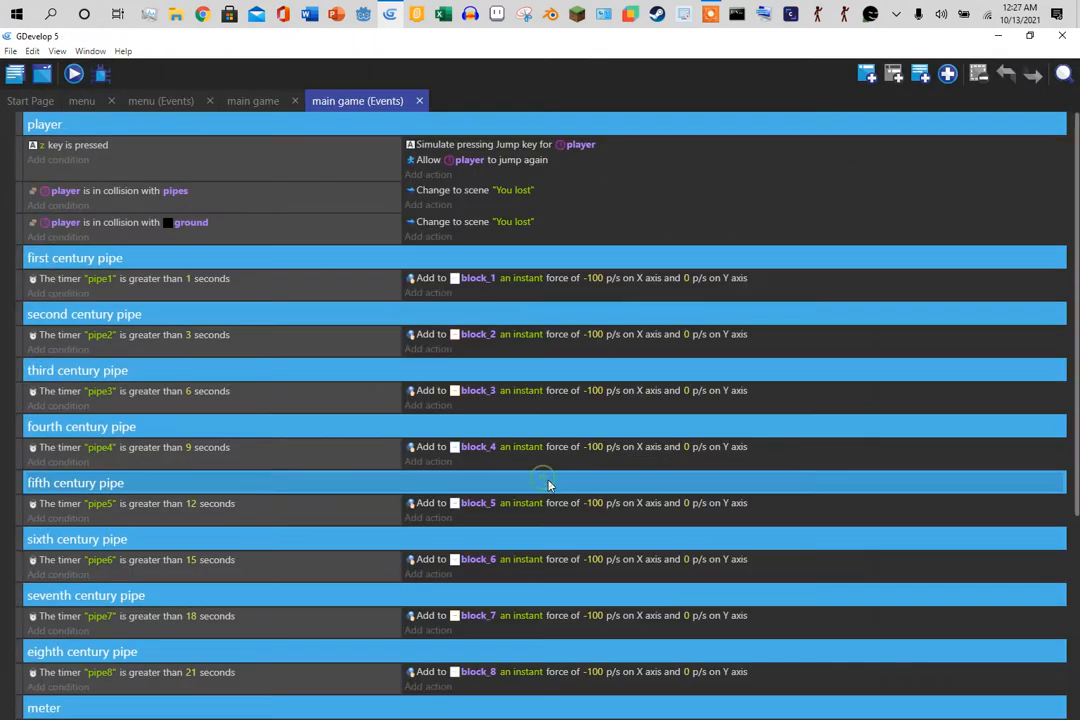
left_click(529, 245)
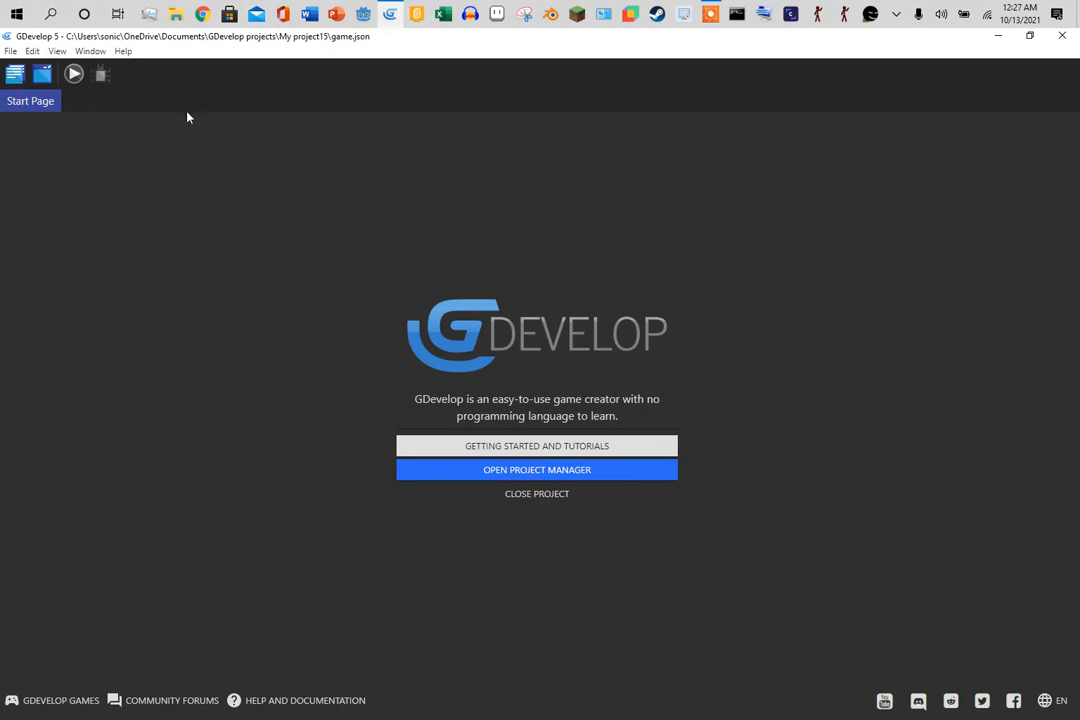
- Add a New scene to the project and open it for editing
left_click(14, 74)
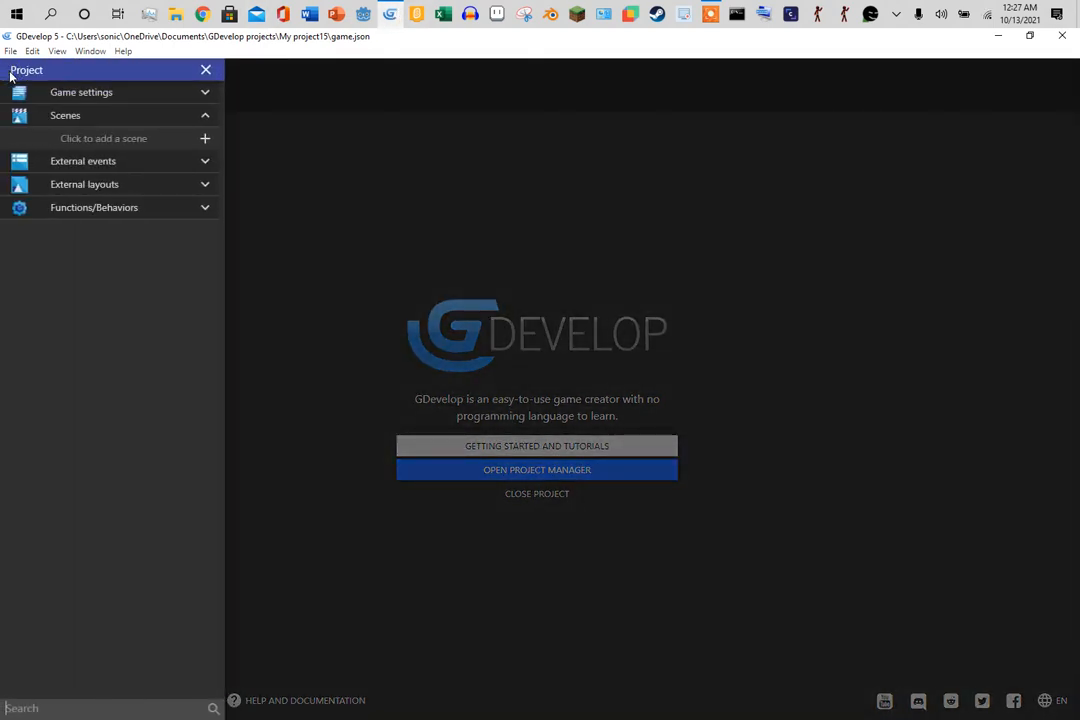
left_click(205, 139)
left_click(132, 139)
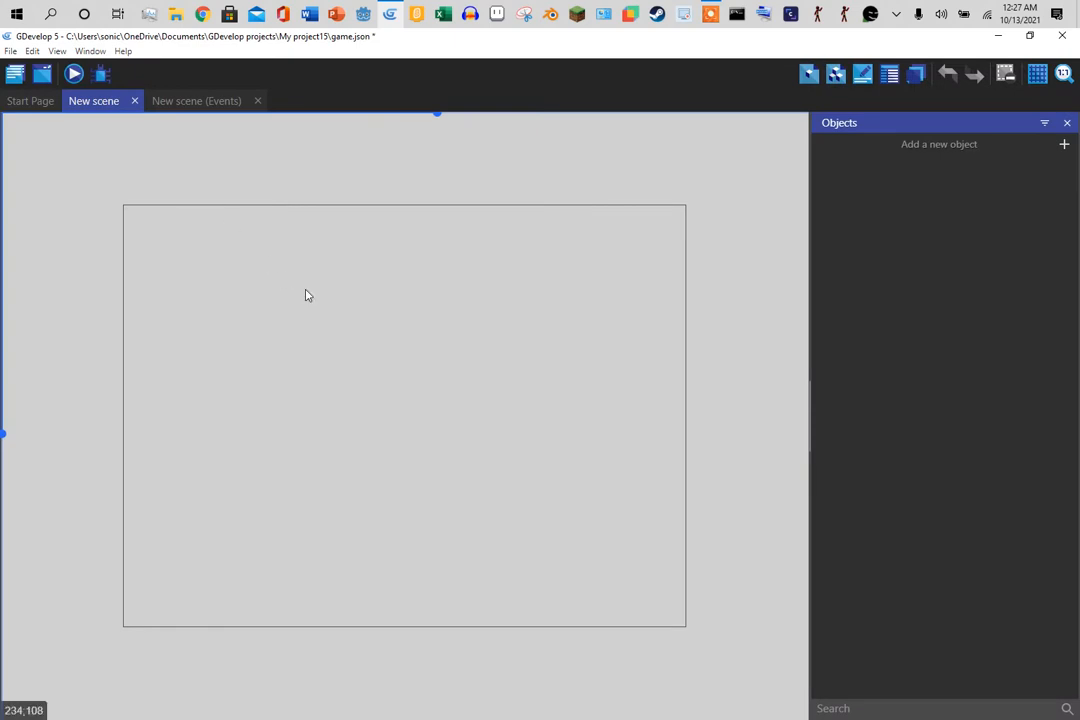
- Insert a Sprite object named player and give it an empty Animation #0
right_click(405, 354)
left_click(441, 362)
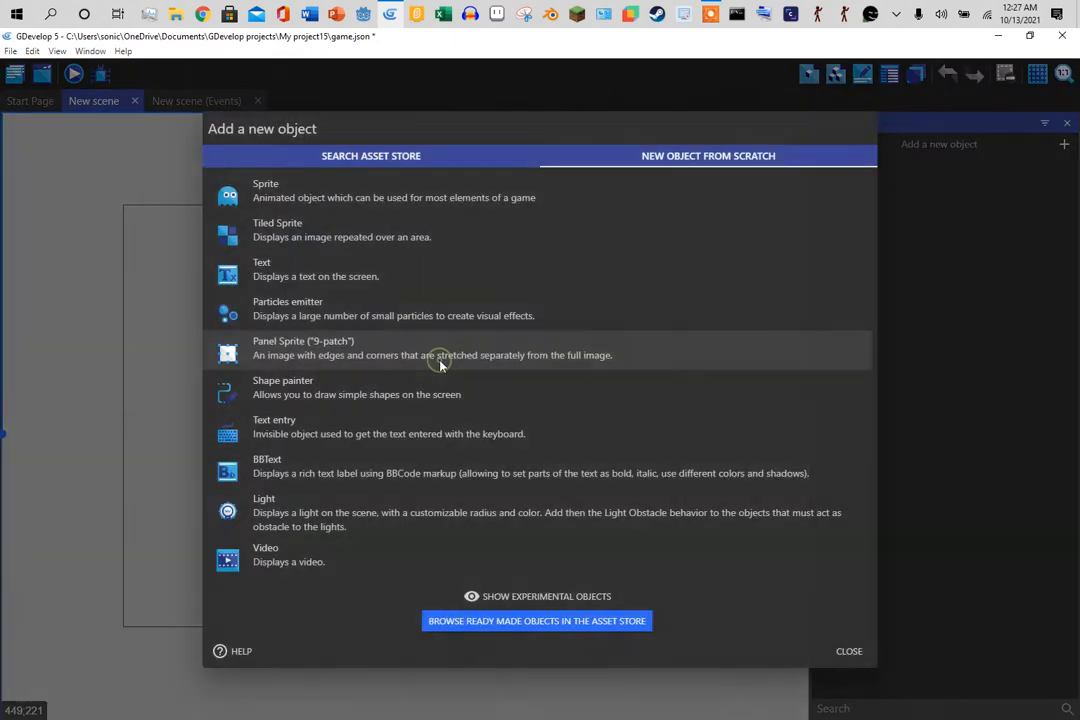
left_click(337, 190)
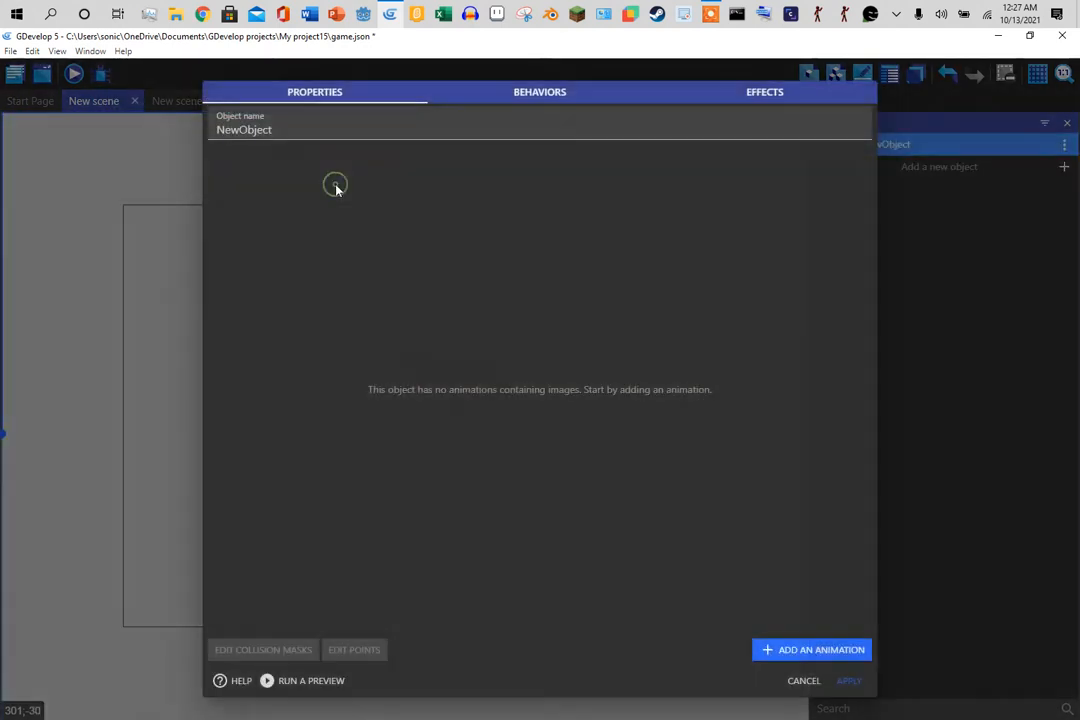
type("player")
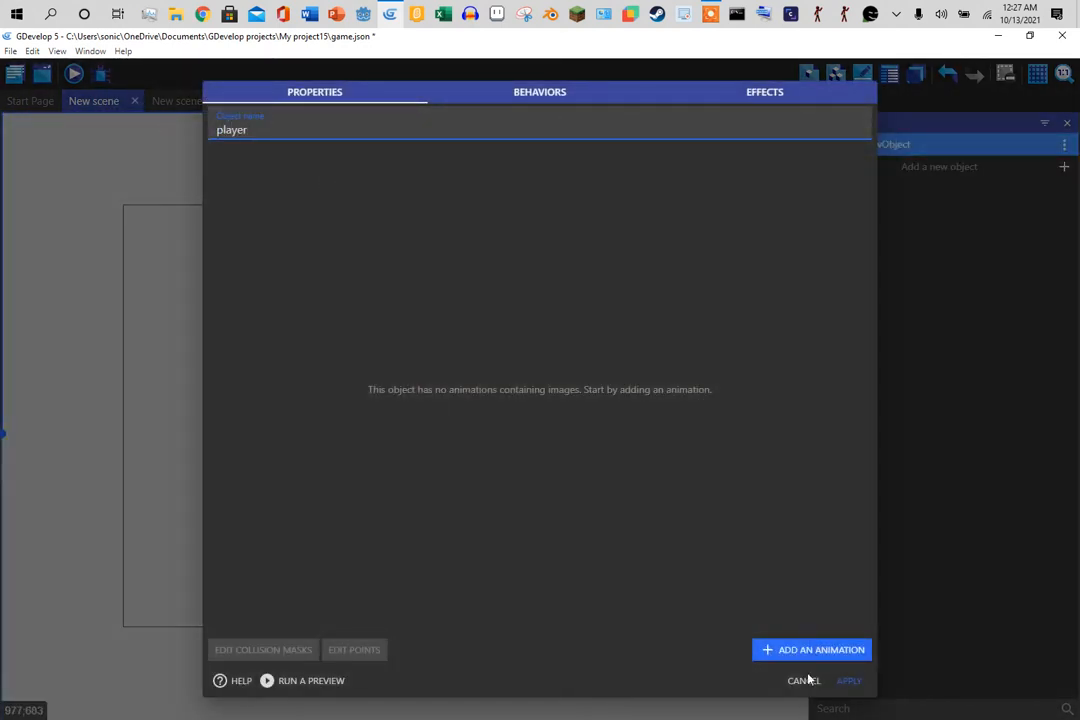
left_click(760, 652)
left_click(241, 226)
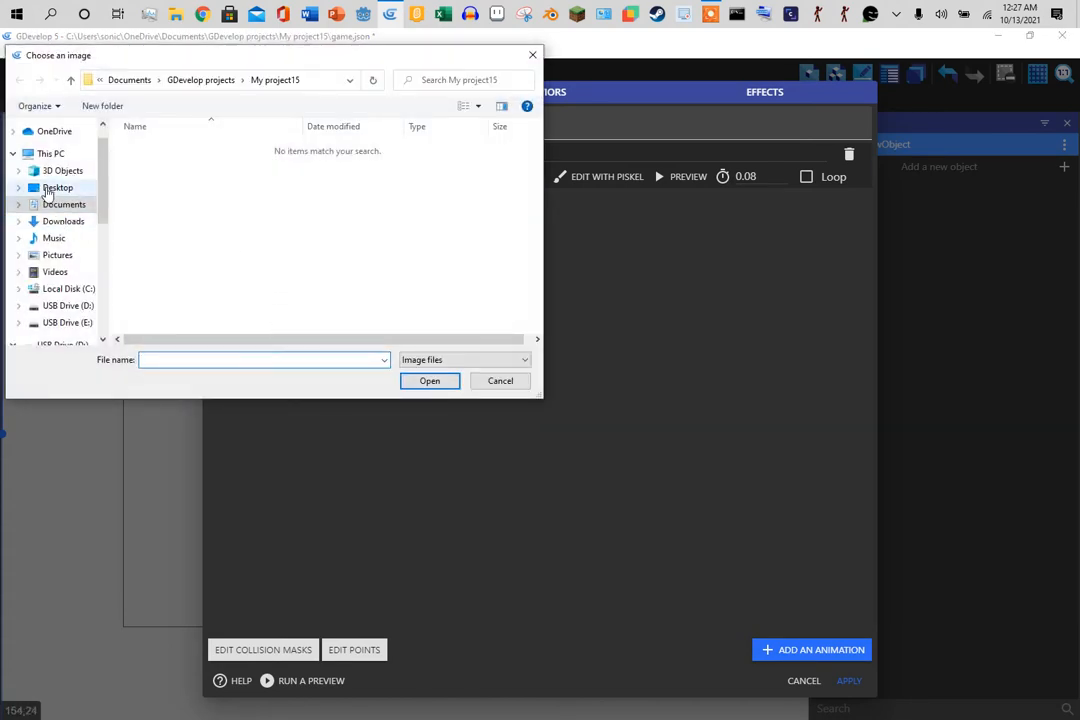
left_click(499, 380)
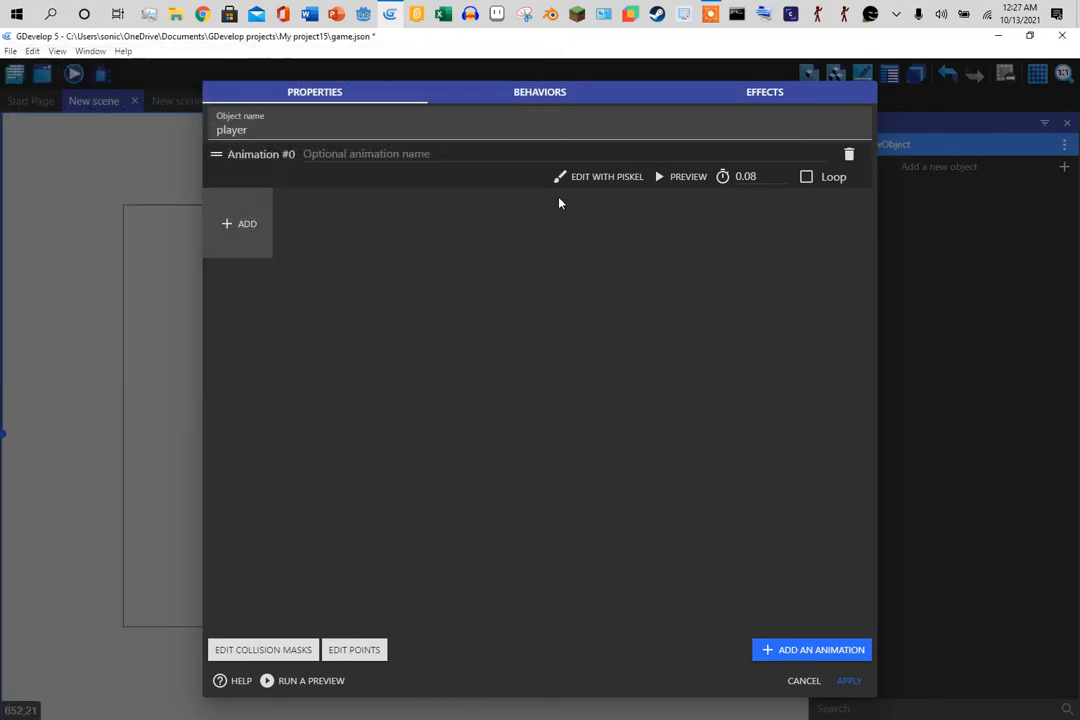
- Paint the player sprite solid pink (#bb379a) in Piskel, save it and apply
left_click(578, 182)
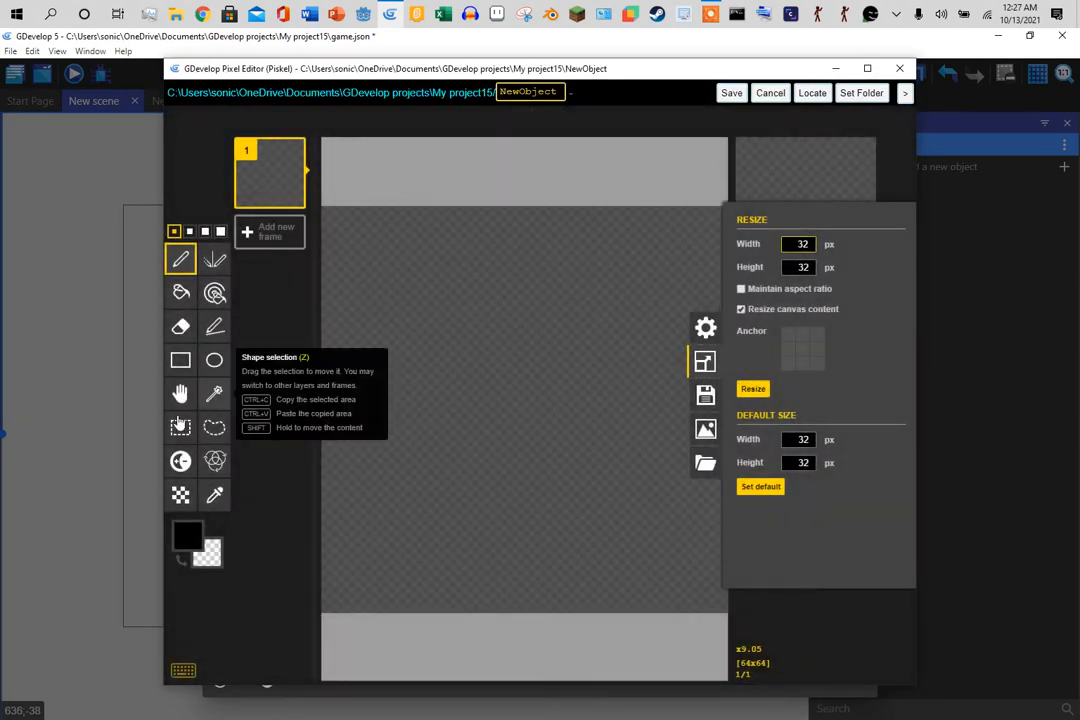
left_click(181, 292)
left_click(188, 539)
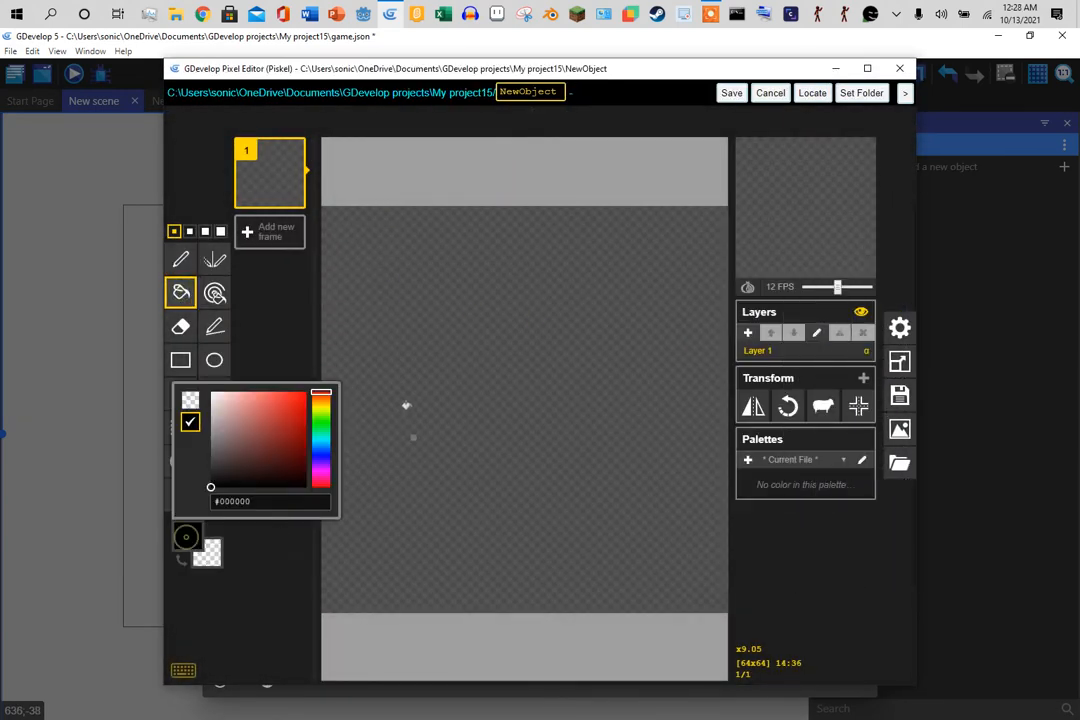
left_click(320, 477)
left_click(278, 420)
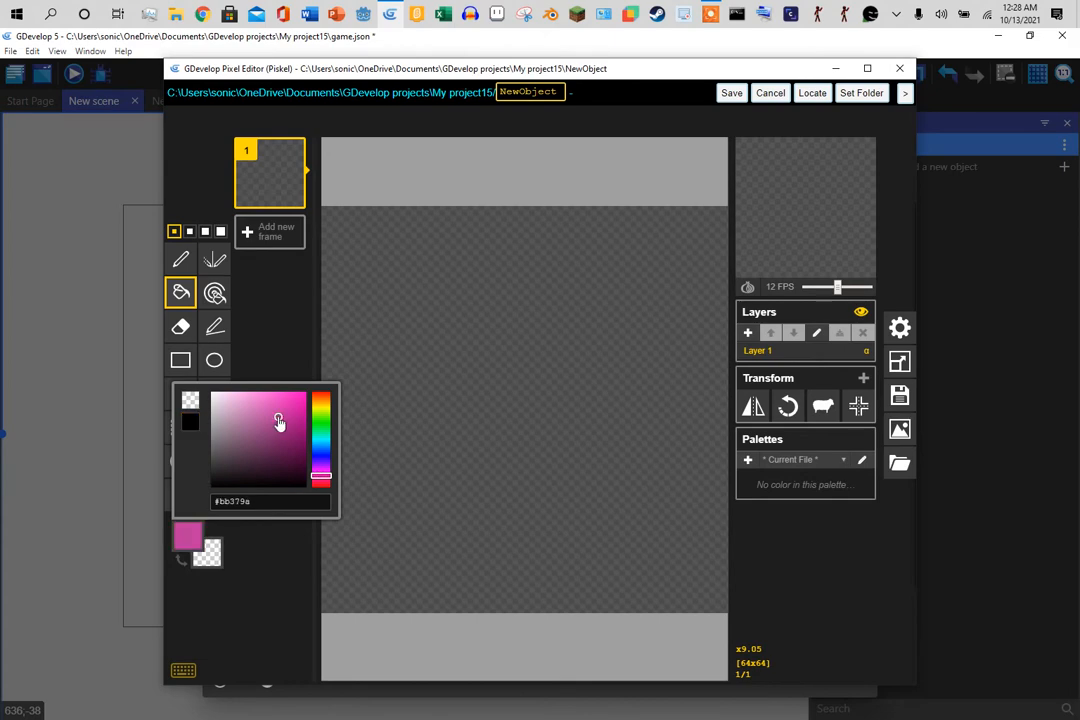
left_click(395, 374)
left_click(419, 354)
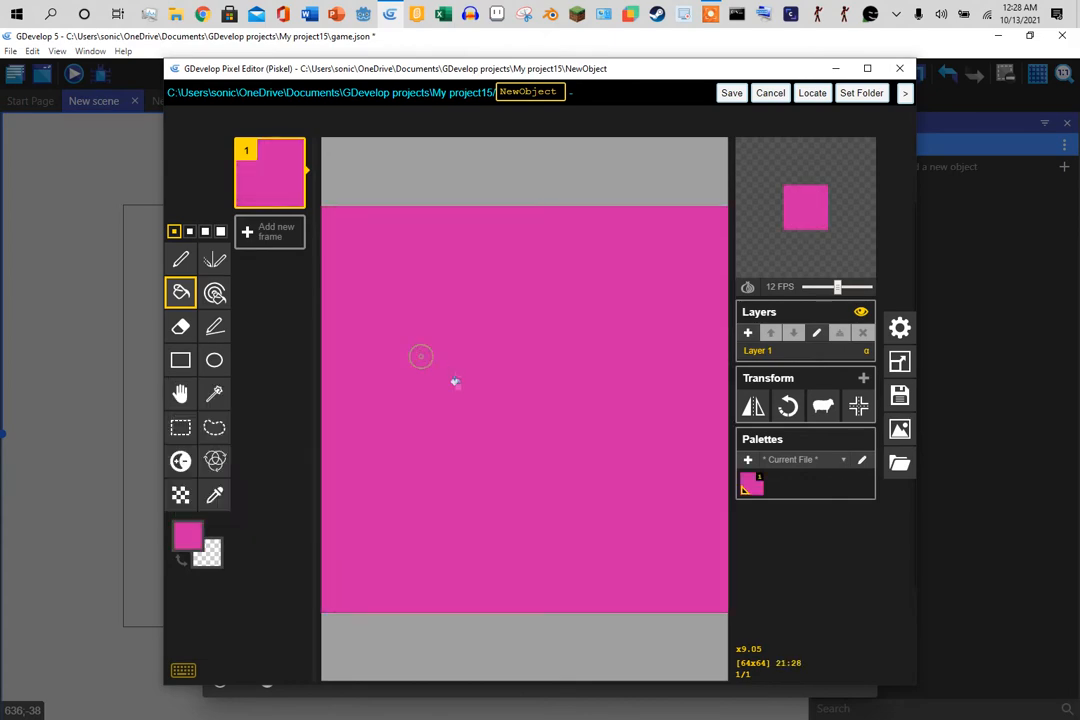
left_click(731, 95)
left_click(849, 683)
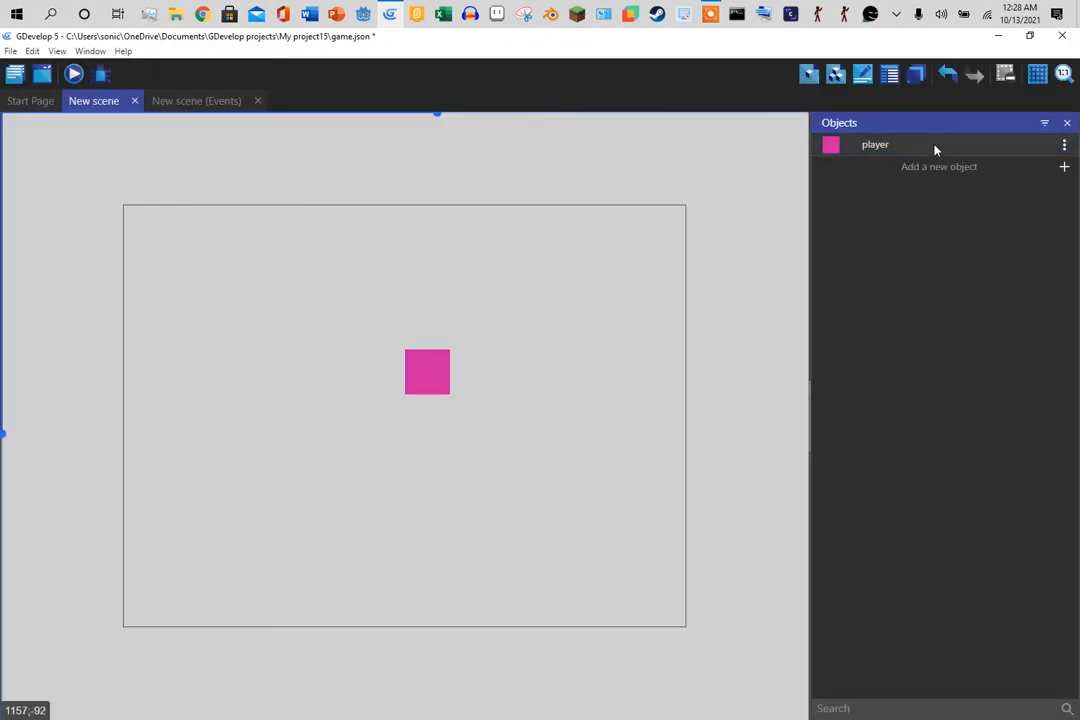
- Show the grid and snap the player instance to X 384, Y 256
left_click_drag(441, 386, 403, 406)
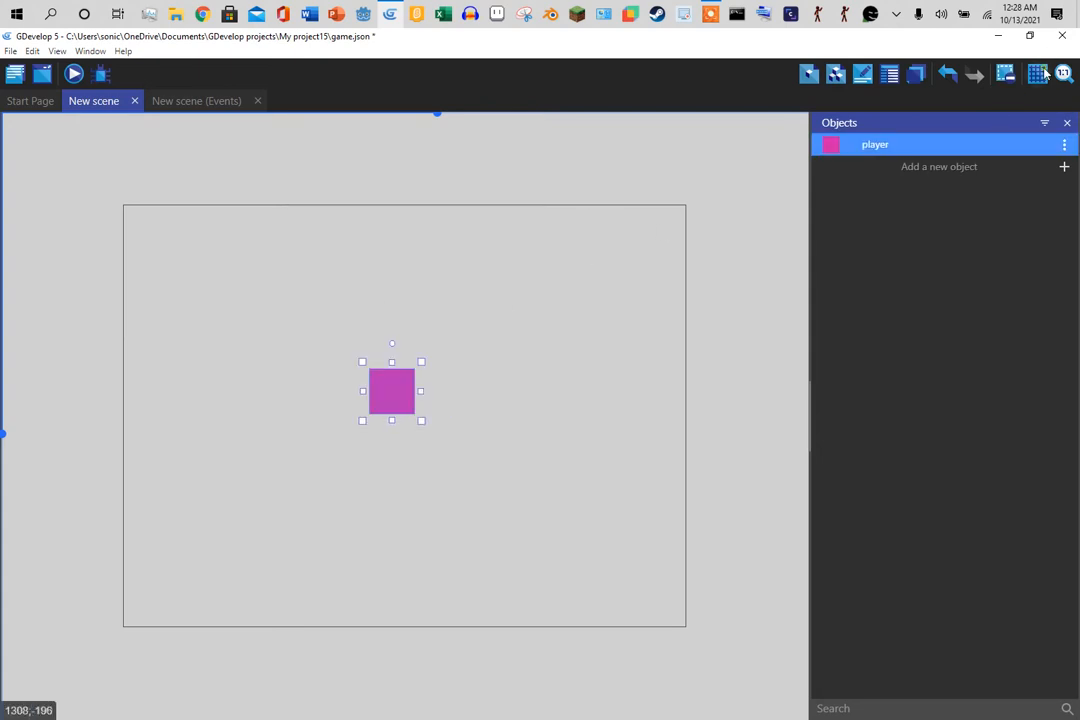
left_click(1040, 74)
left_click(1045, 114)
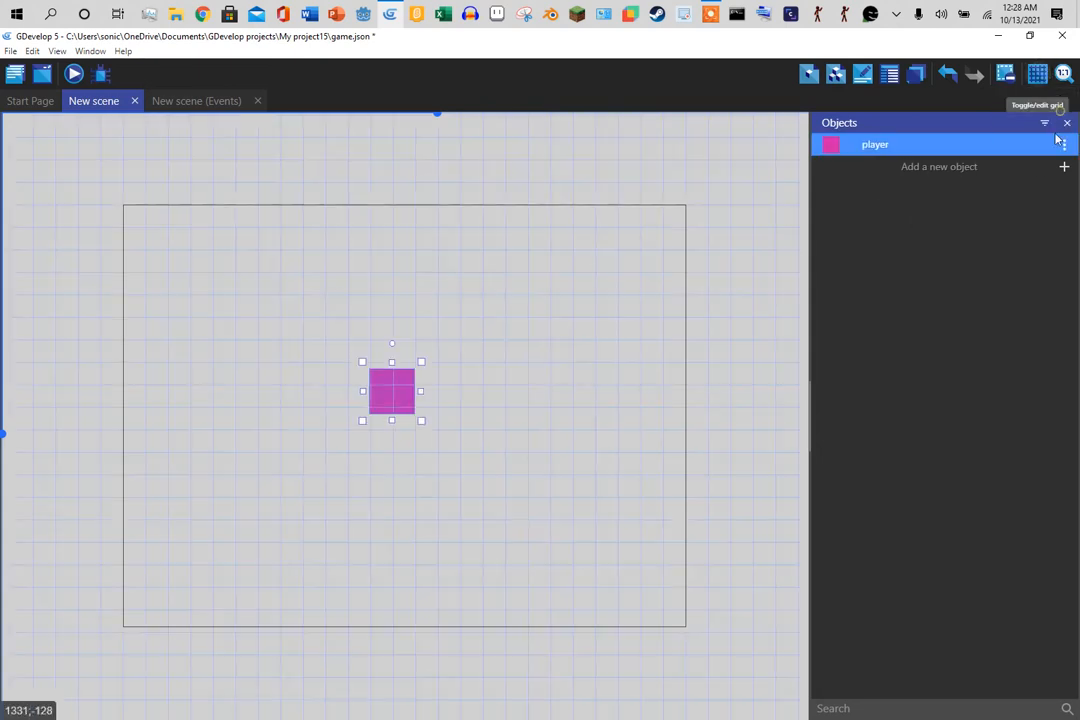
left_click_drag(389, 401, 390, 396)
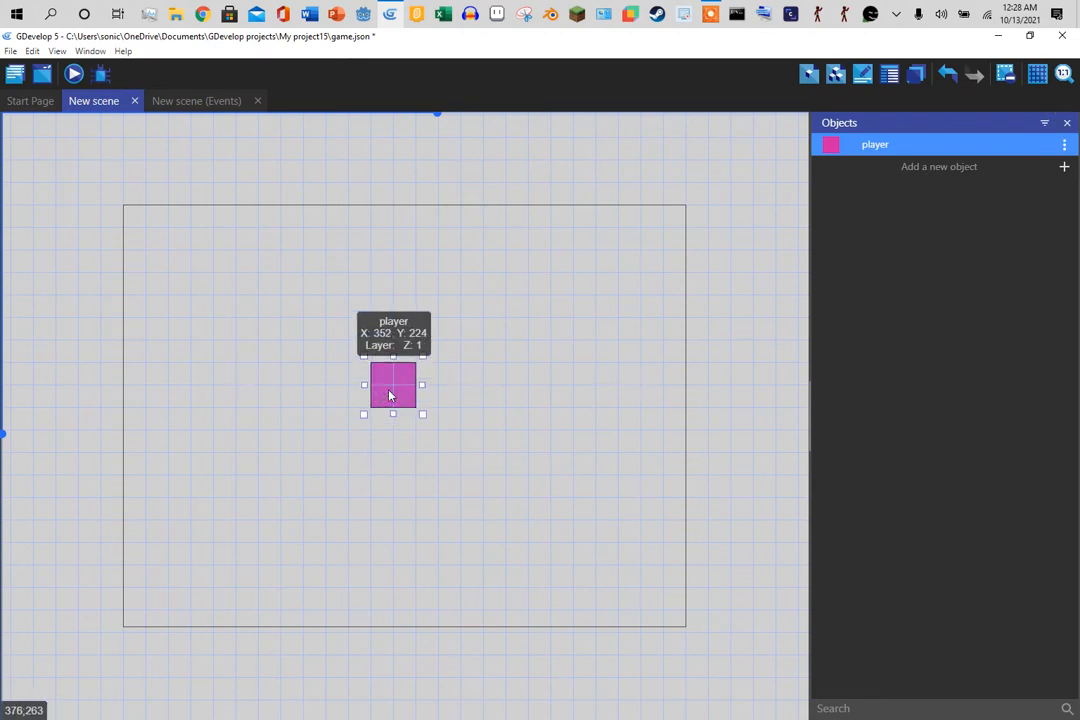
left_click(624, 431)
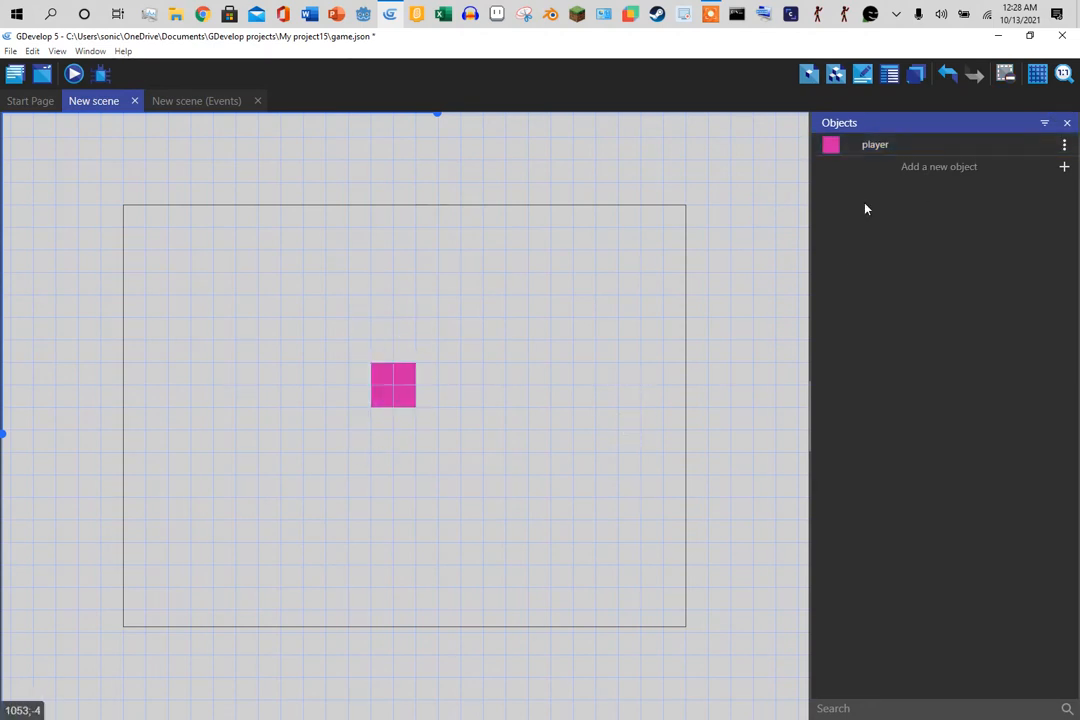
left_click_drag(398, 378, 422, 380)
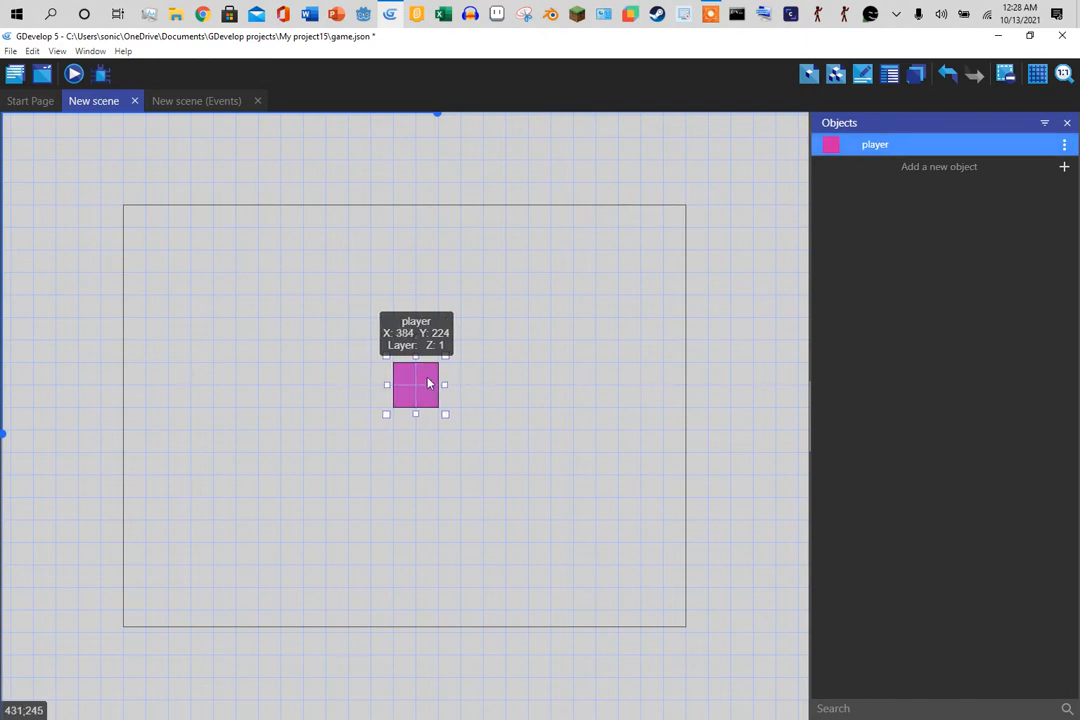
left_click_drag(428, 383, 426, 394)
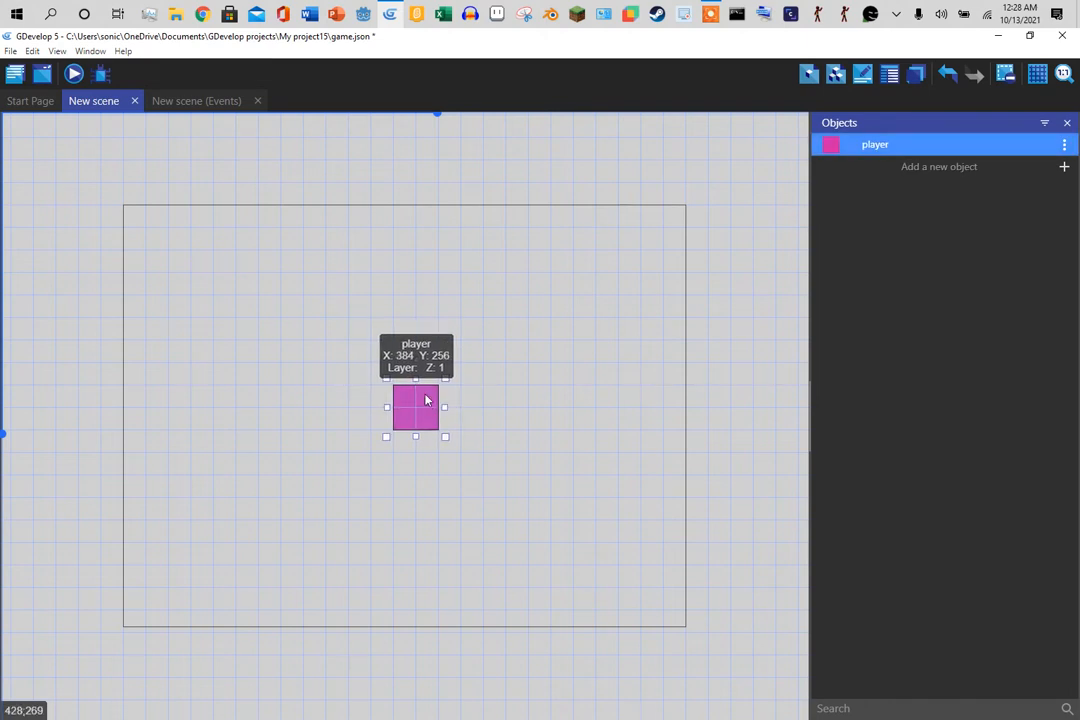
left_click(671, 410)
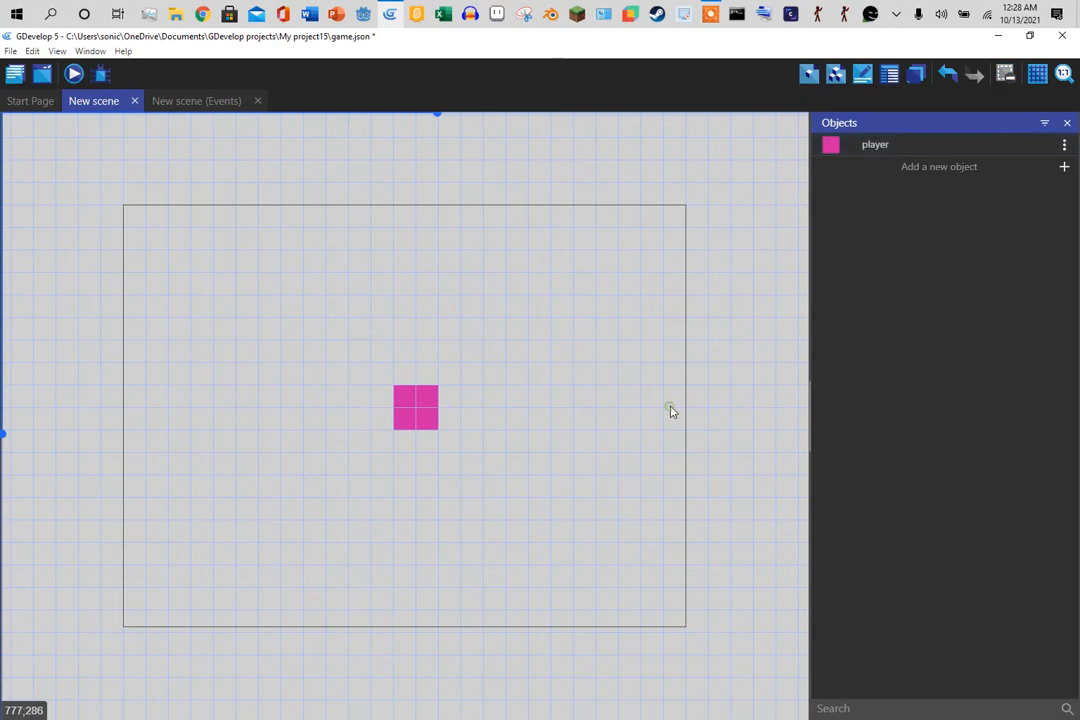
- Hide the grid again, check Scene properties, and begin inserting a new object
left_click(1038, 78)
left_click(1030, 113)
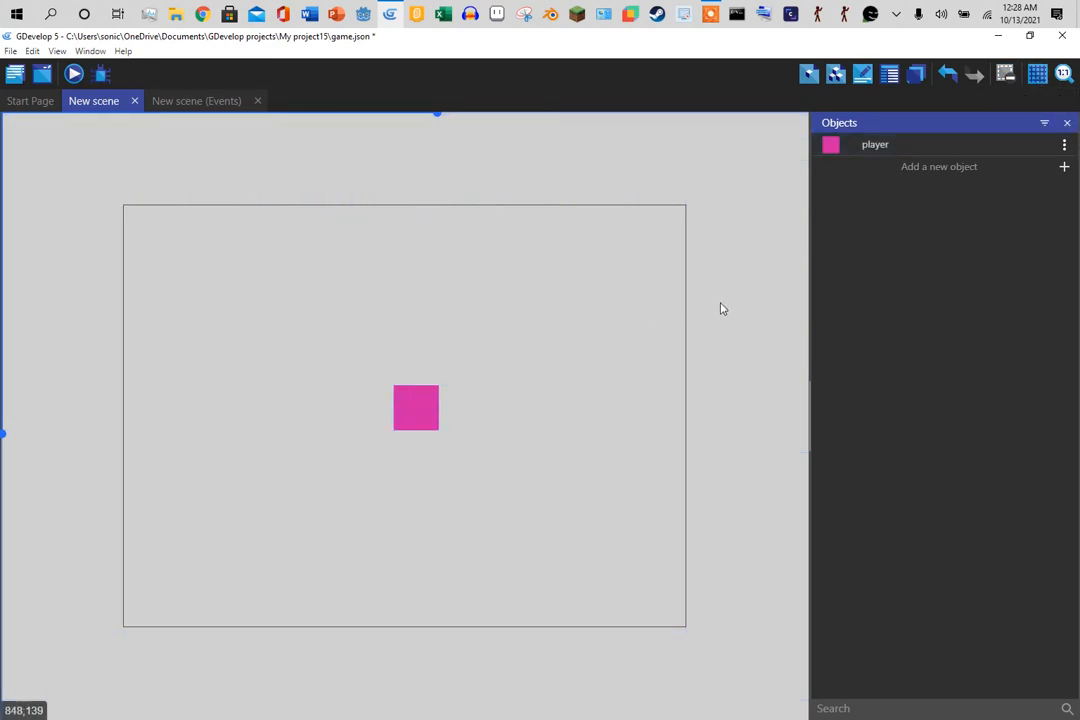
right_click(612, 302)
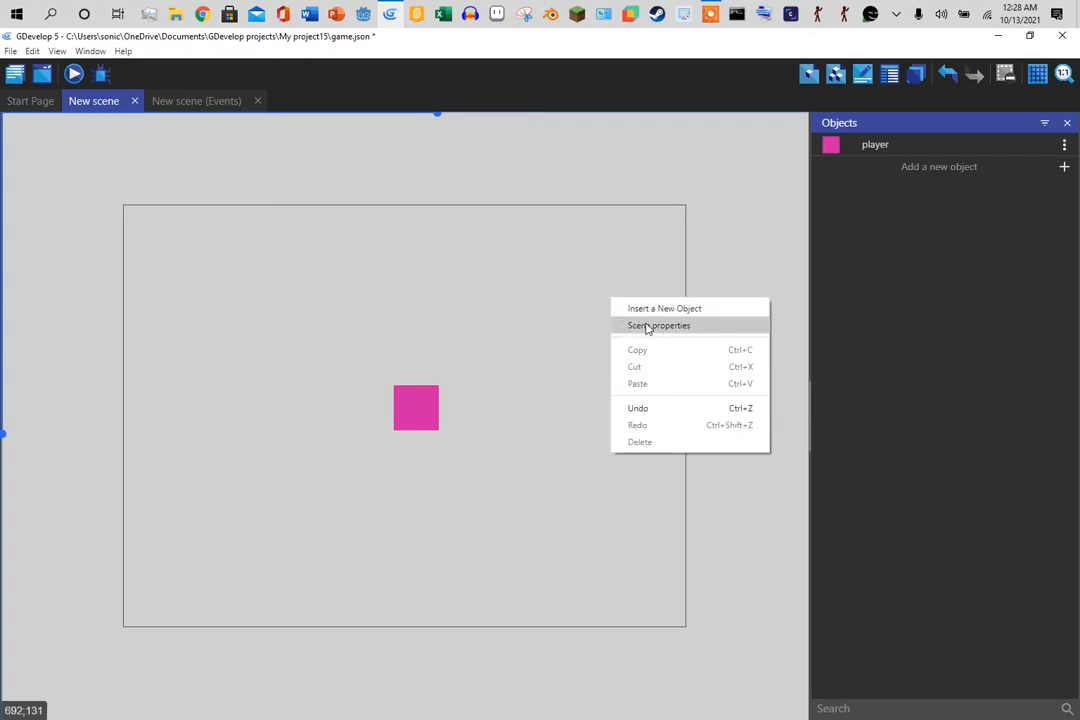
left_click(647, 325)
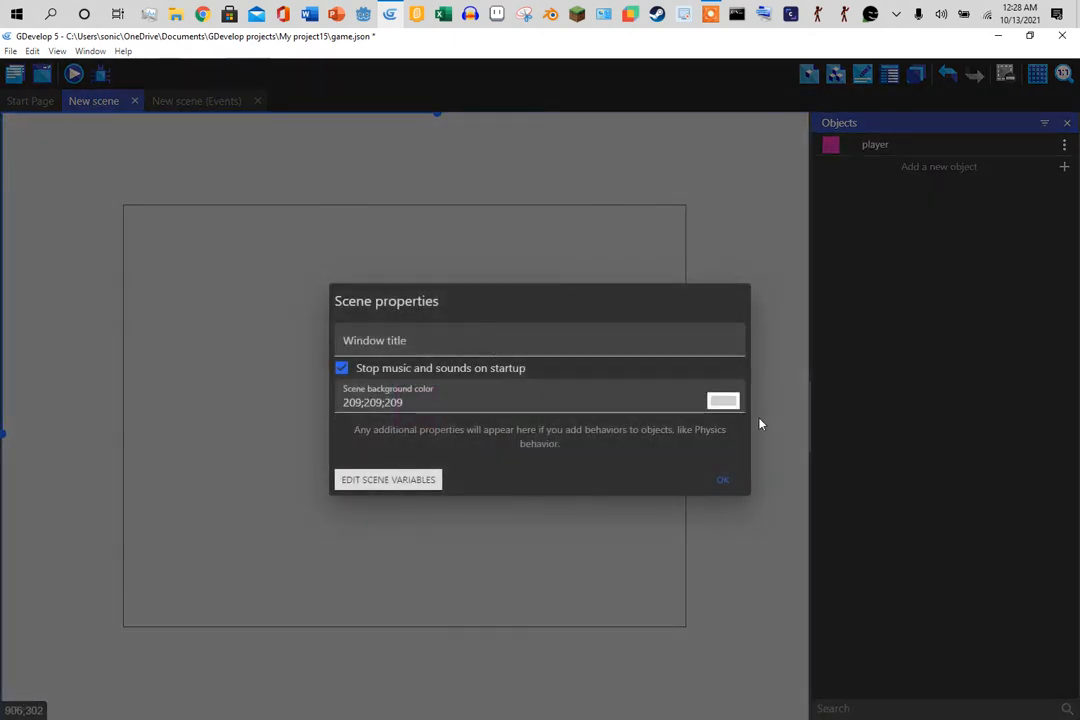
left_click(722, 479)
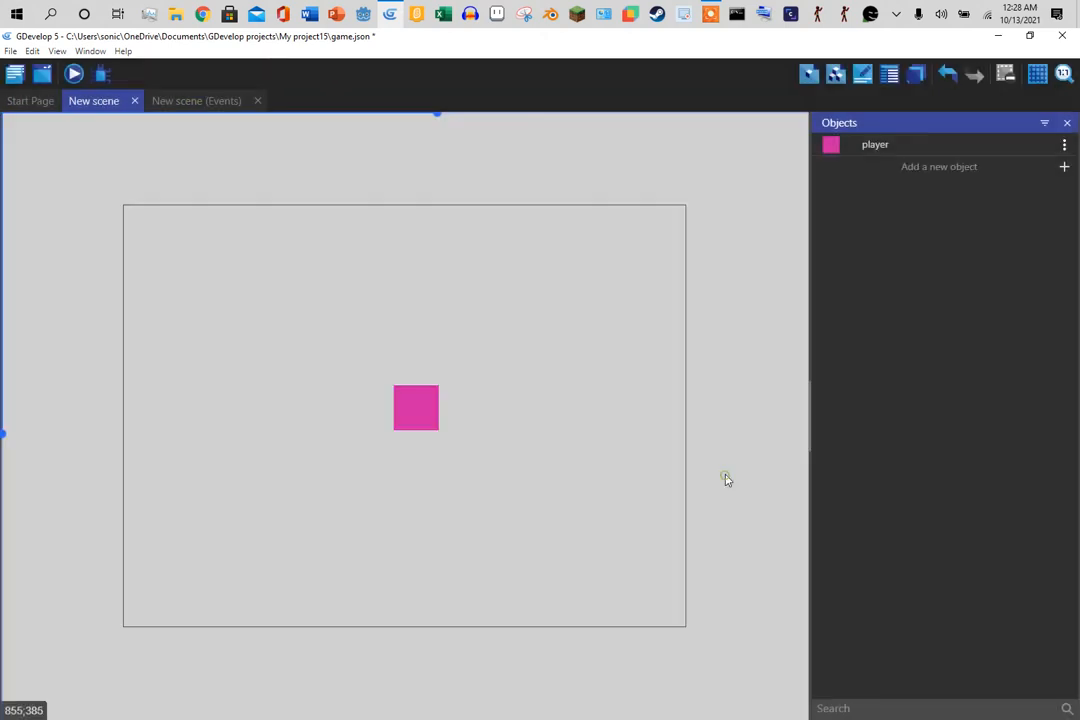
right_click(568, 426)
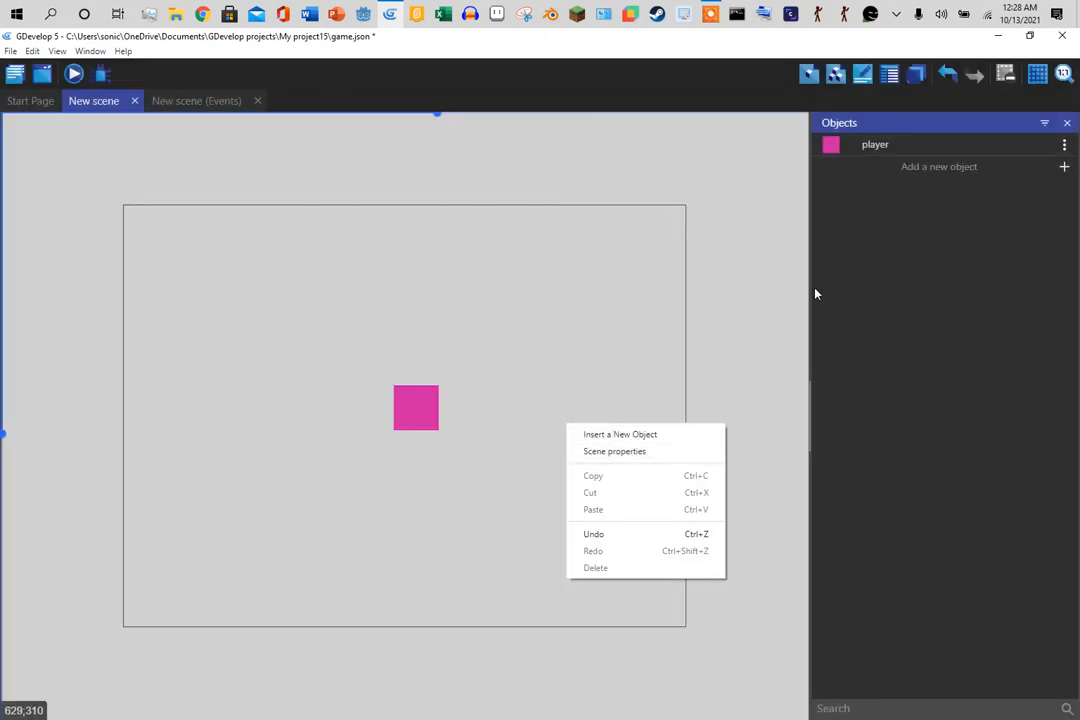
left_click(652, 435)
- Create a Sprite object named pipe_1 and look over its behaviors without adding any
left_click(235, 188)
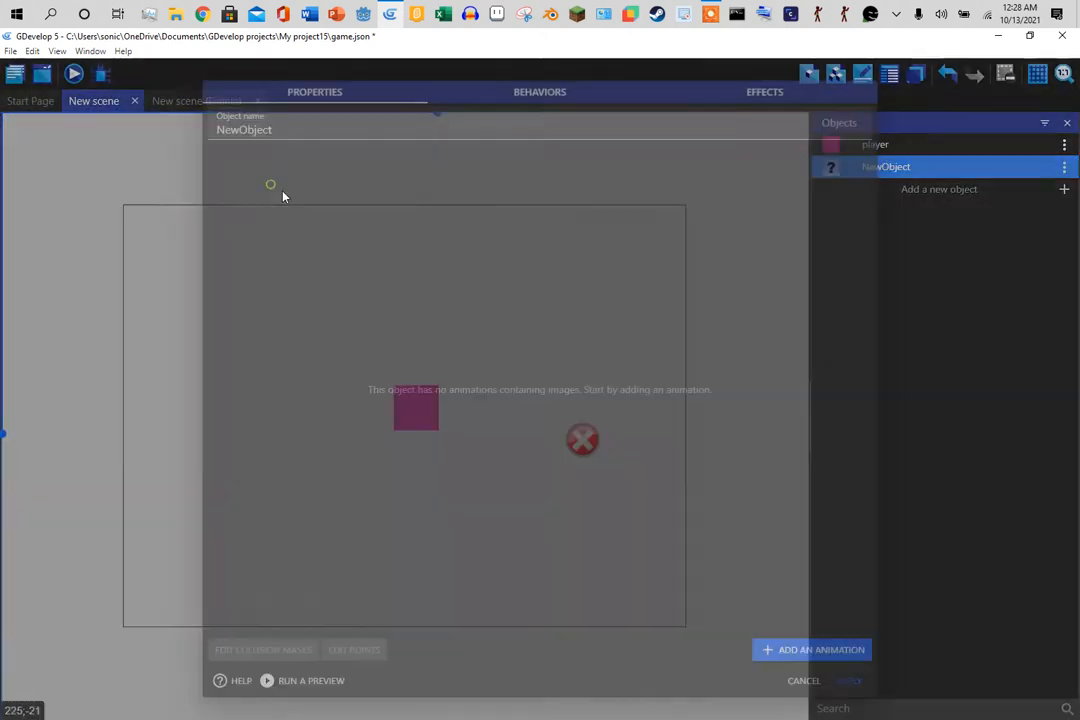
type("pi")
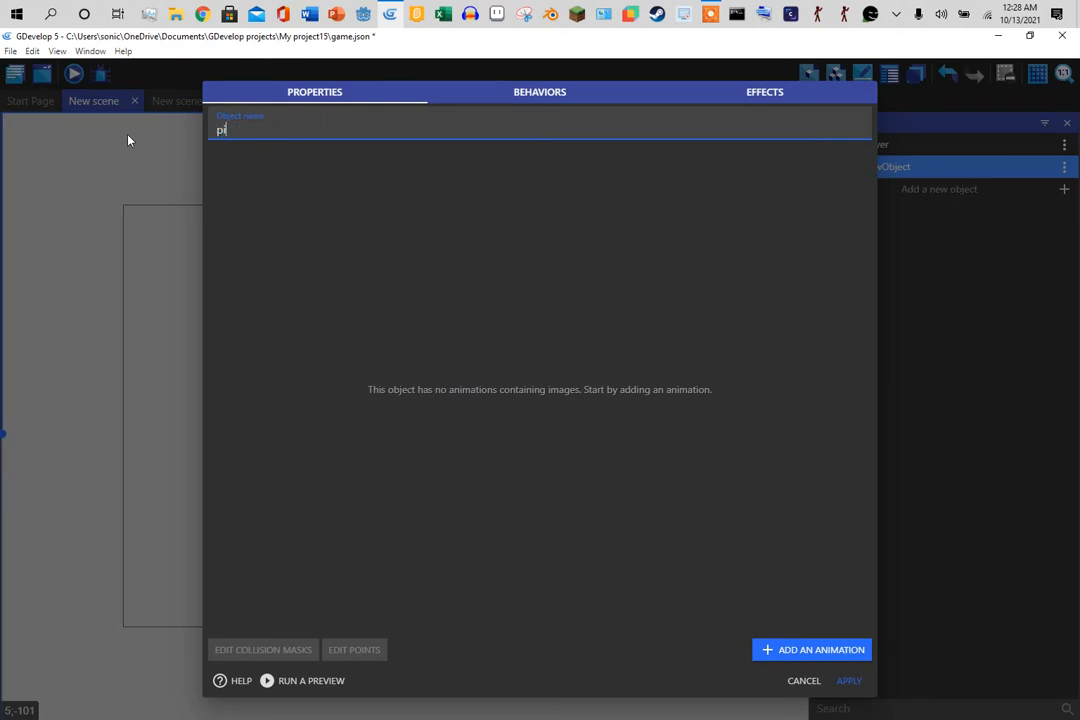
type("pe 1")
left_click(848, 681)
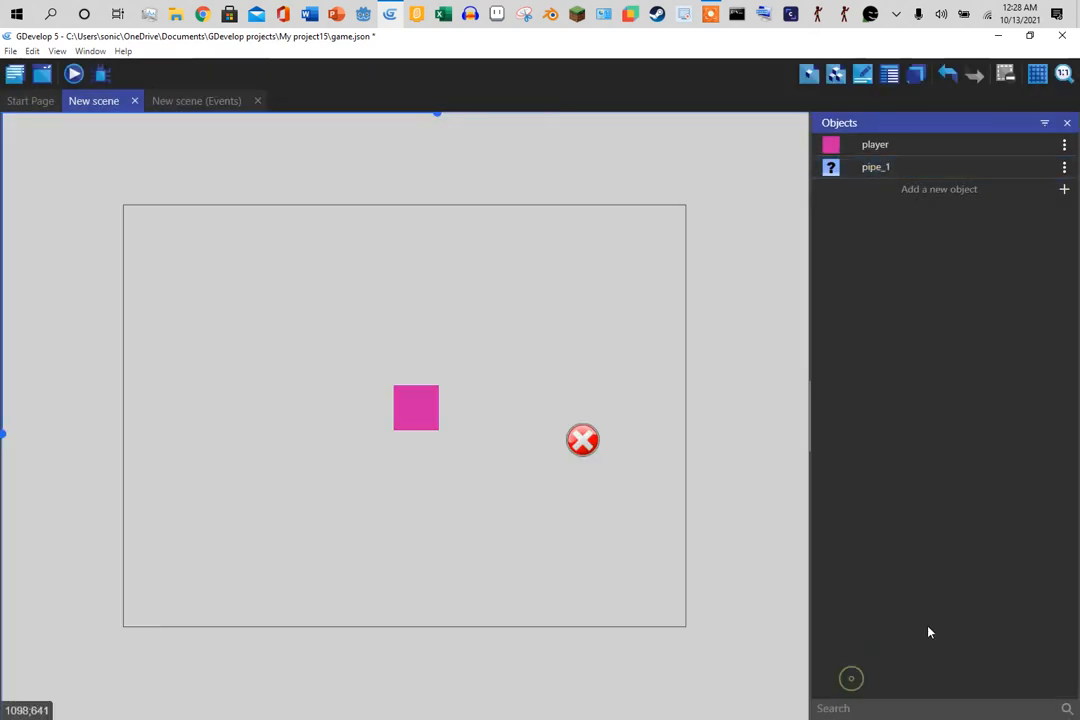
double_click(918, 172)
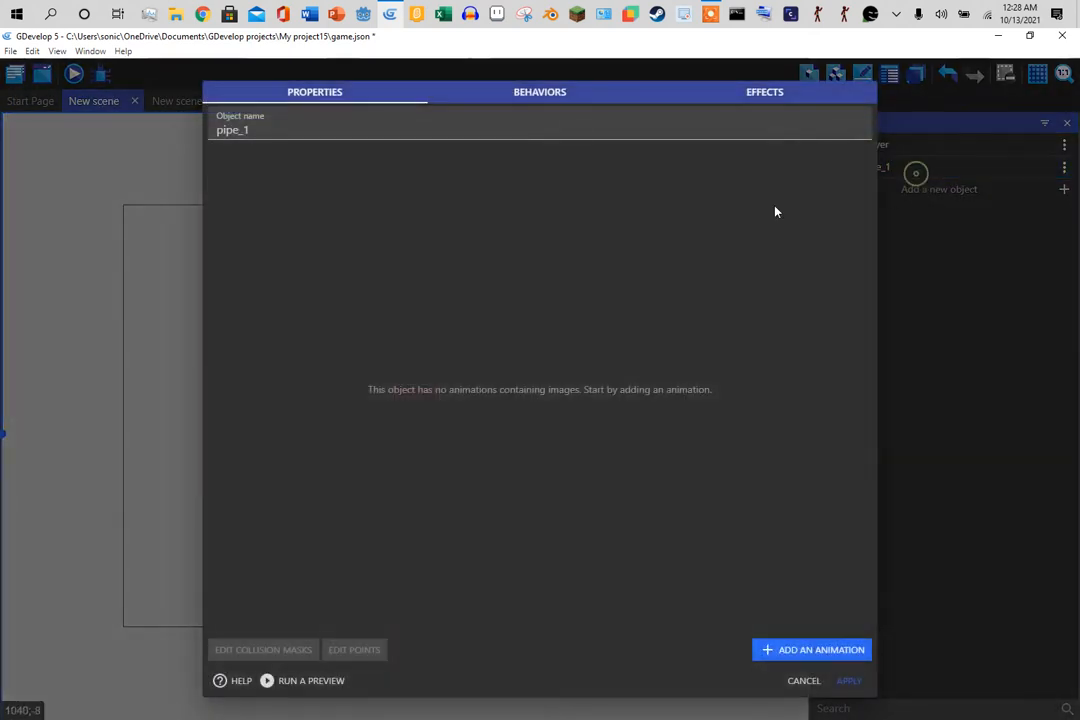
left_click(557, 91)
left_click(785, 651)
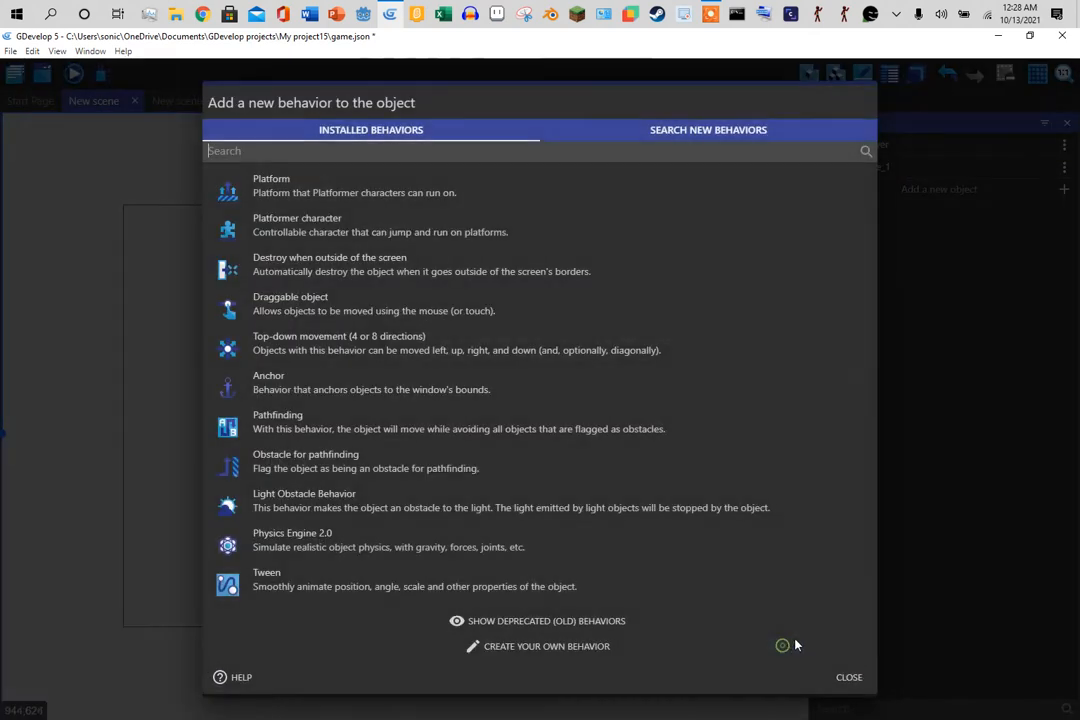
left_click(849, 677)
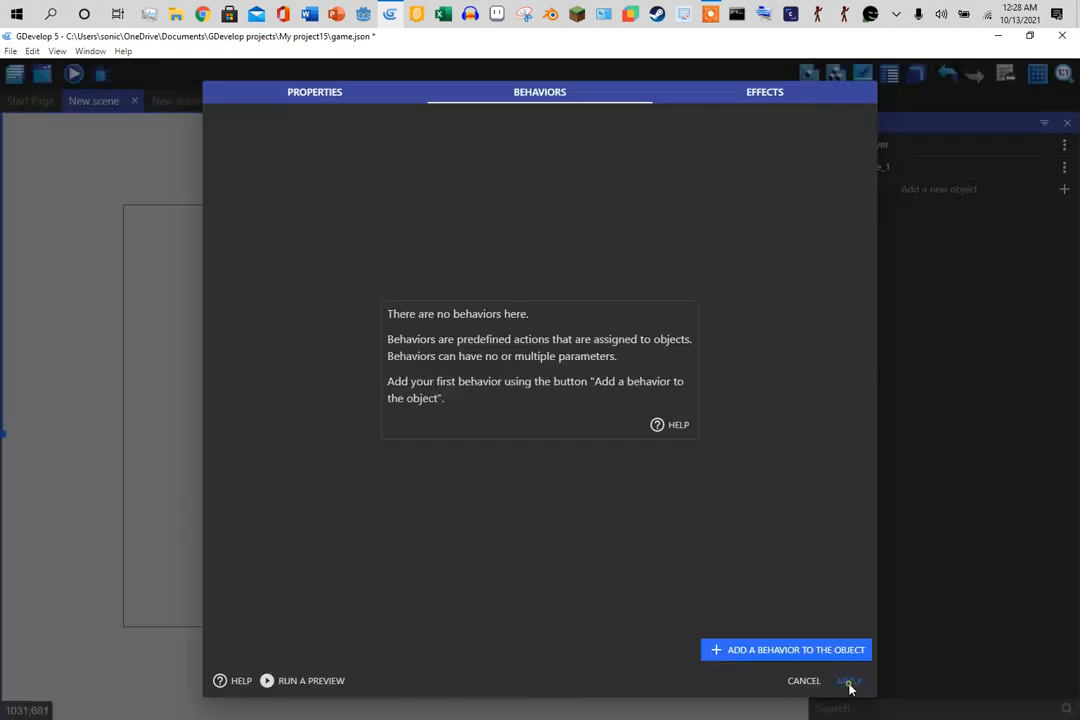
left_click(312, 89)
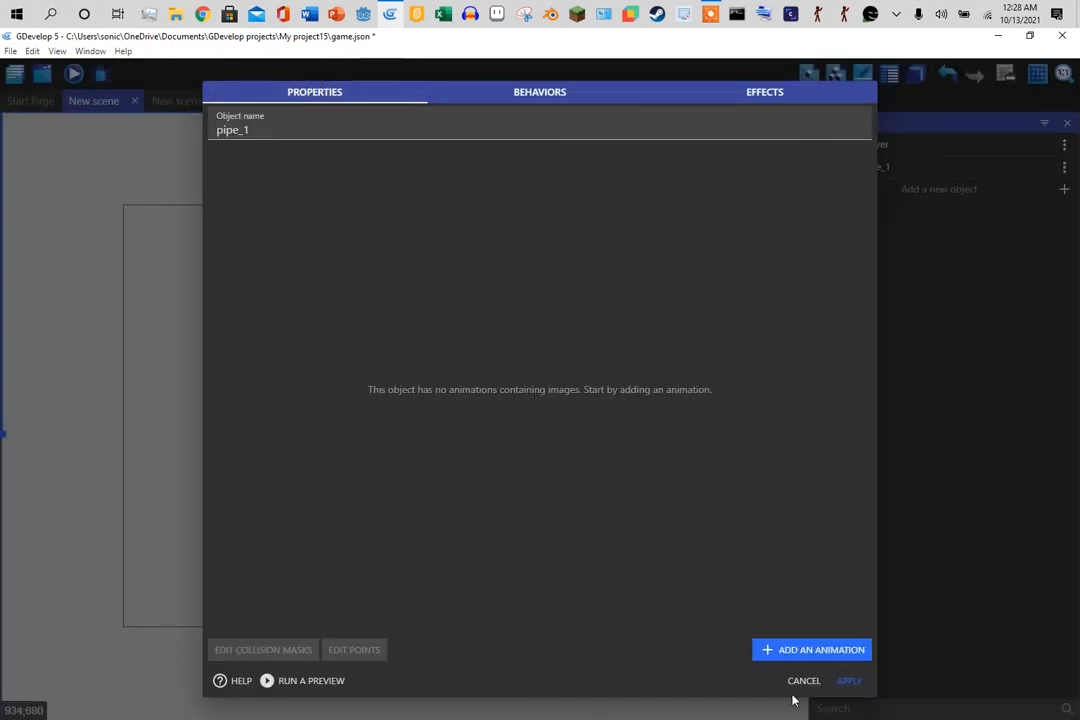
- Give pipe_1 an animation with a solid black square drawn in Piskel
left_click(768, 649)
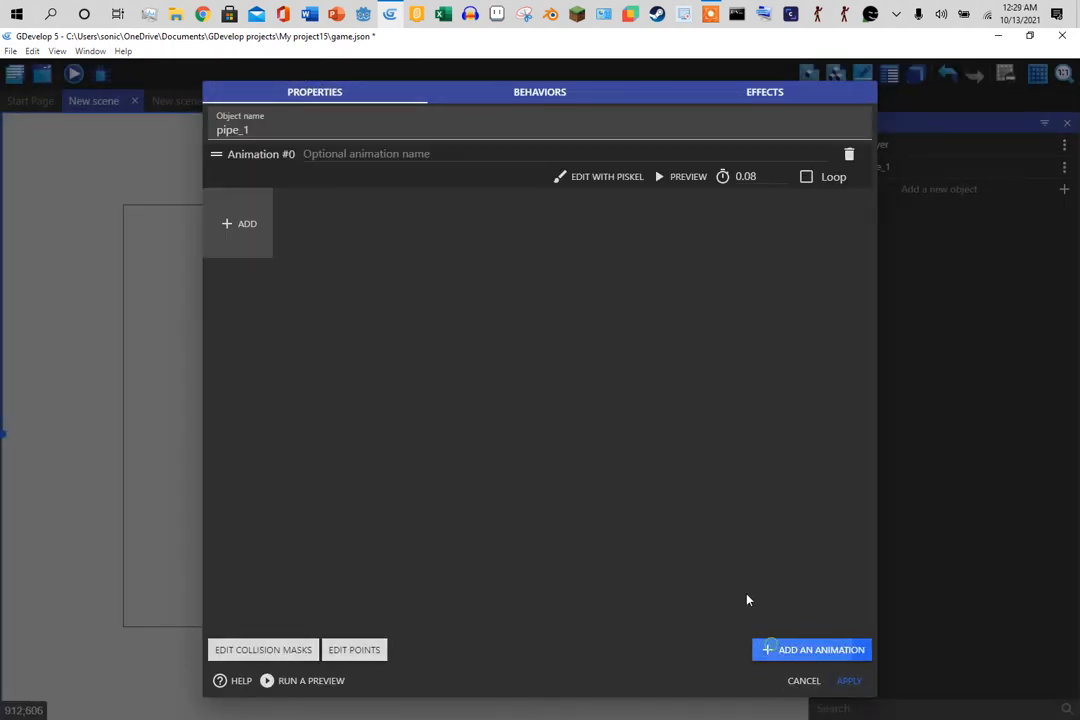
left_click(588, 179)
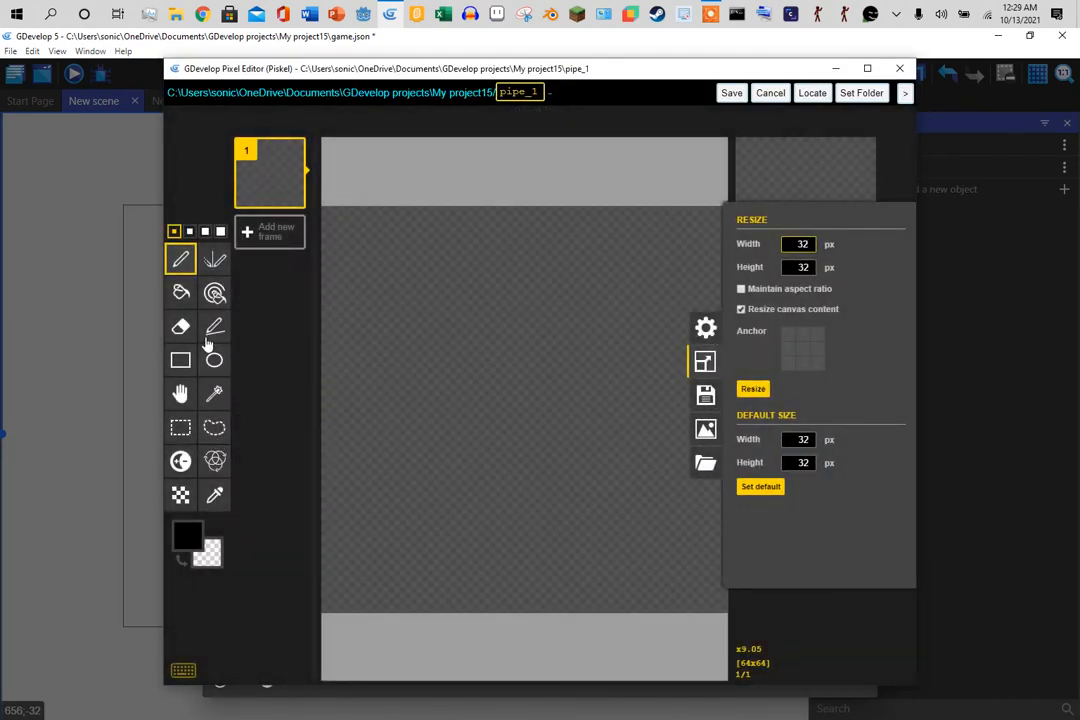
left_click(180, 292)
left_click(404, 317)
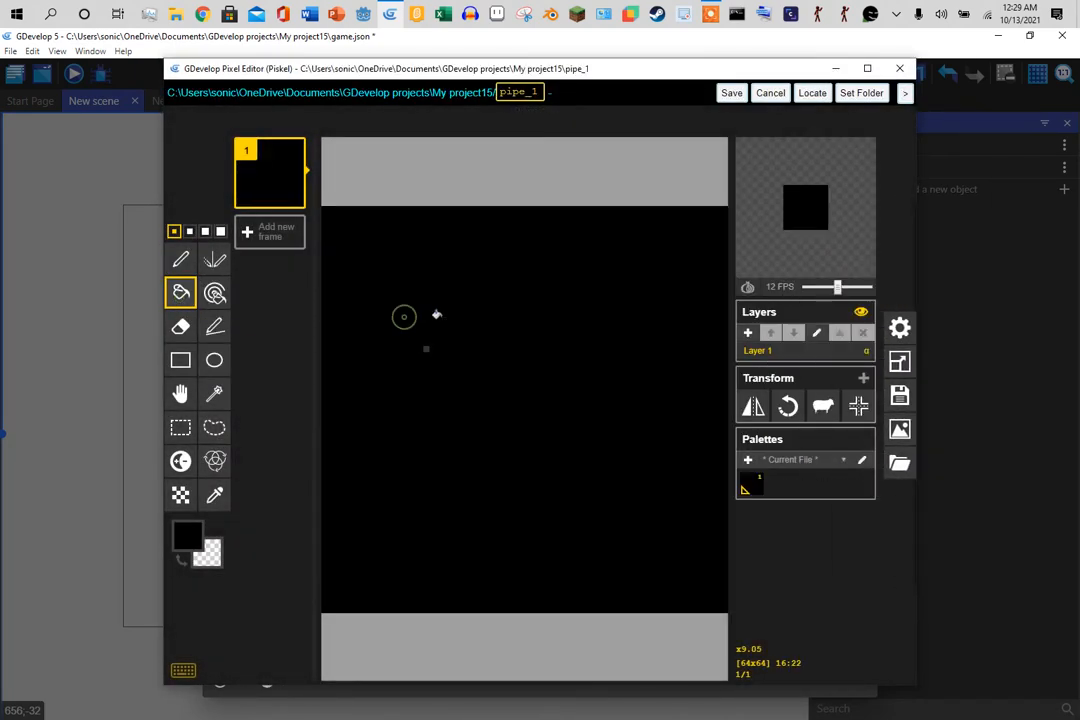
left_click(731, 93)
left_click(850, 684)
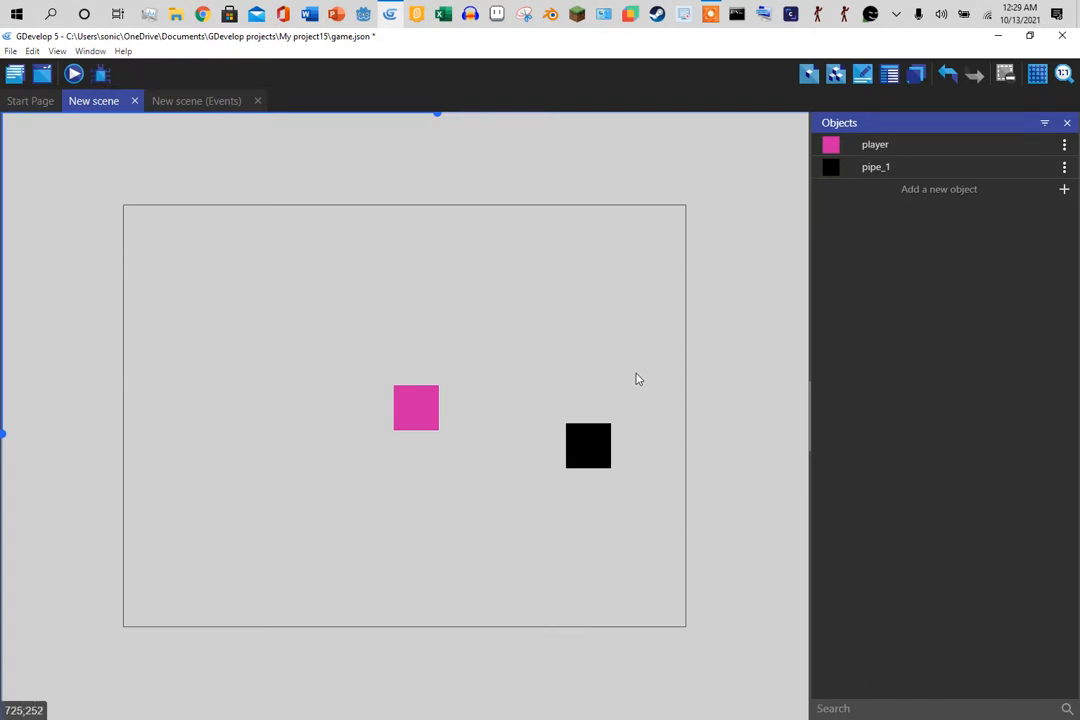
- Check Scene properties, then insert another new Sprite object
right_click(583, 294)
left_click(610, 318)
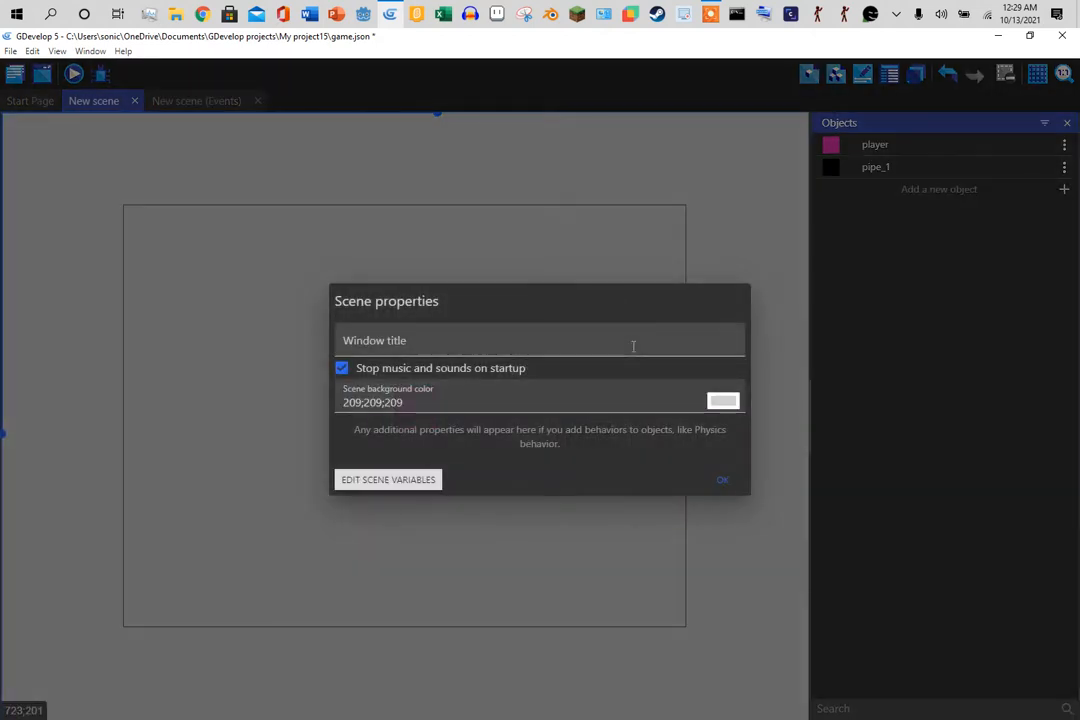
left_click(731, 482)
right_click(518, 251)
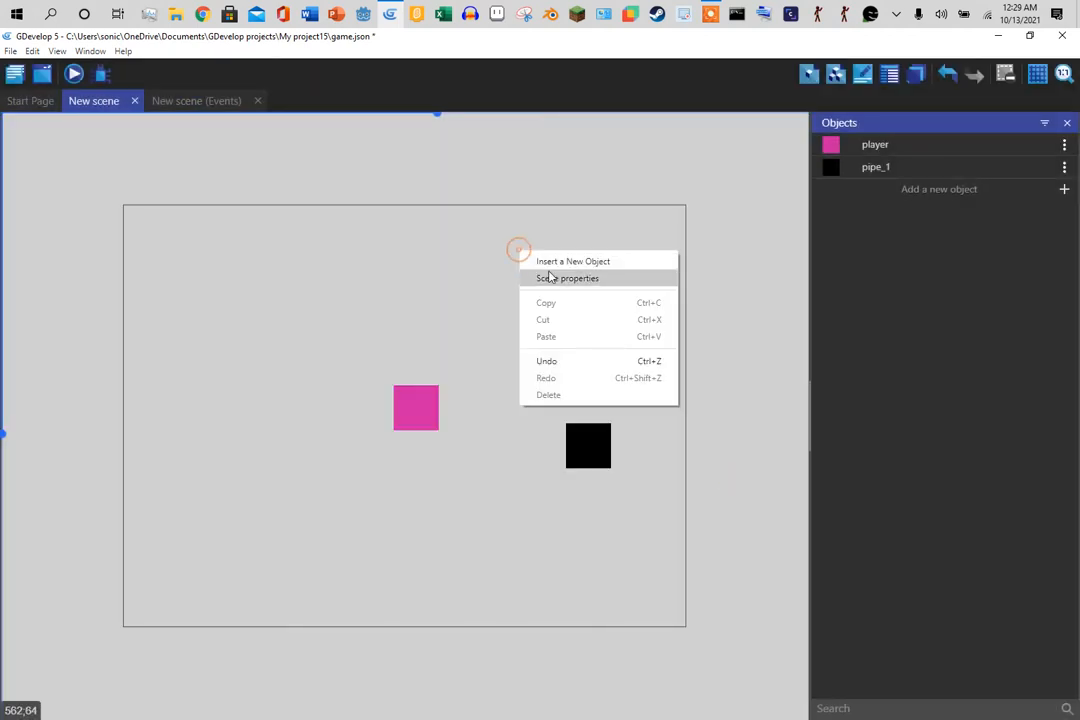
left_click(548, 262)
left_click(303, 198)
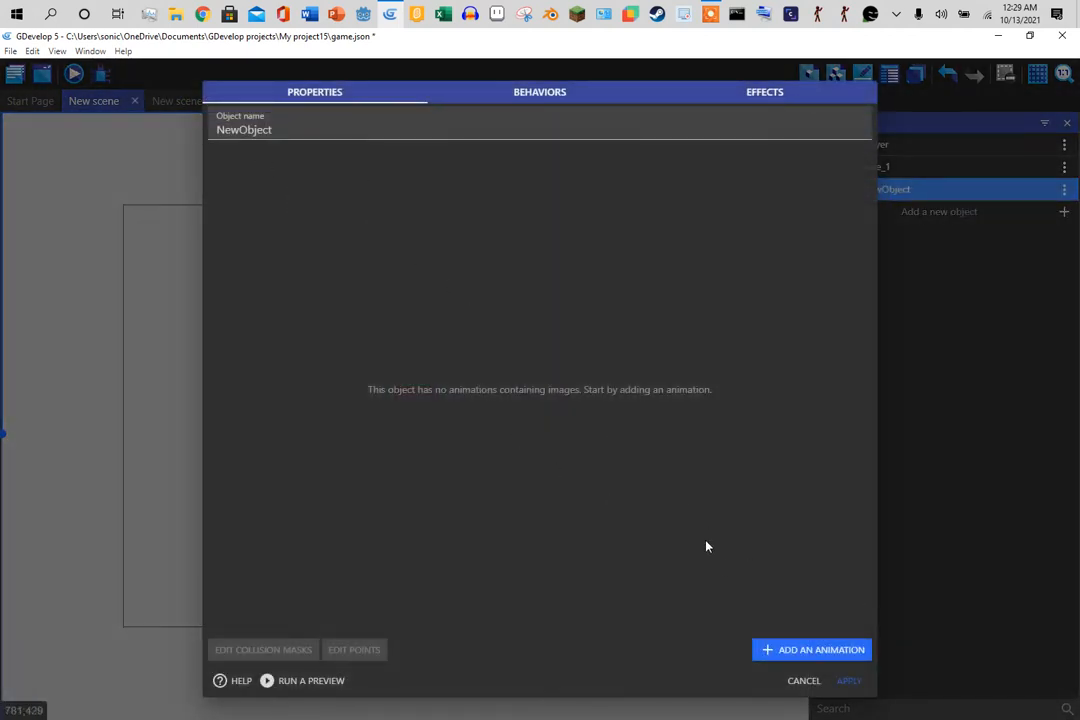
- Give the new sprite an animation filled solid dark purple in Piskel
left_click(789, 644)
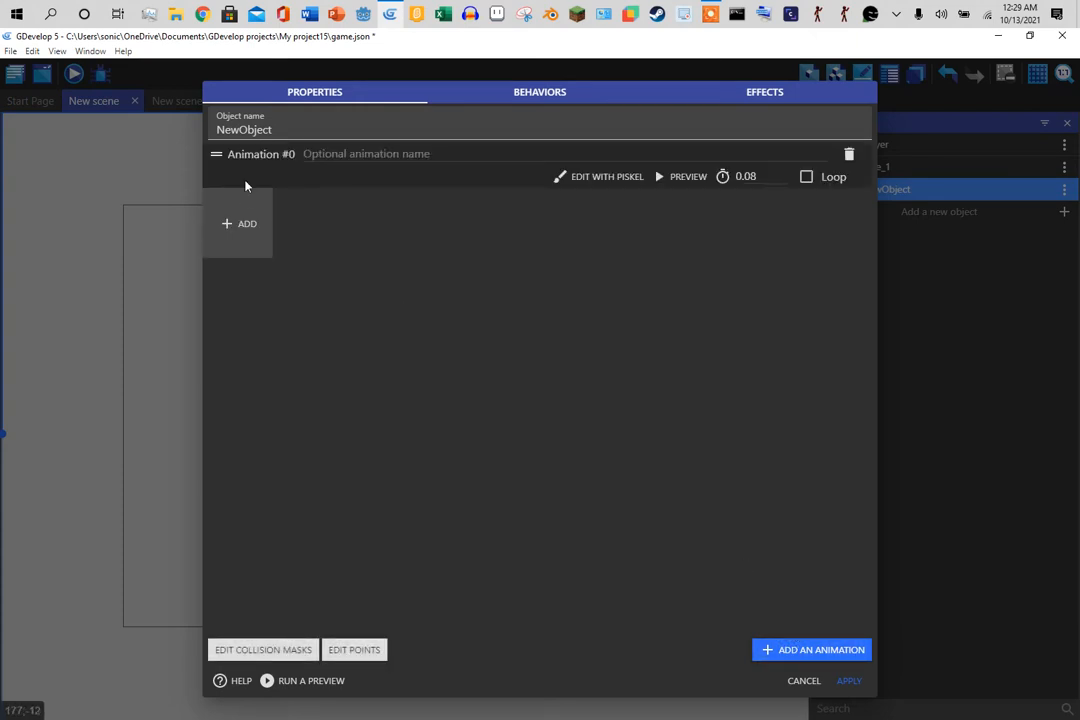
left_click(604, 177)
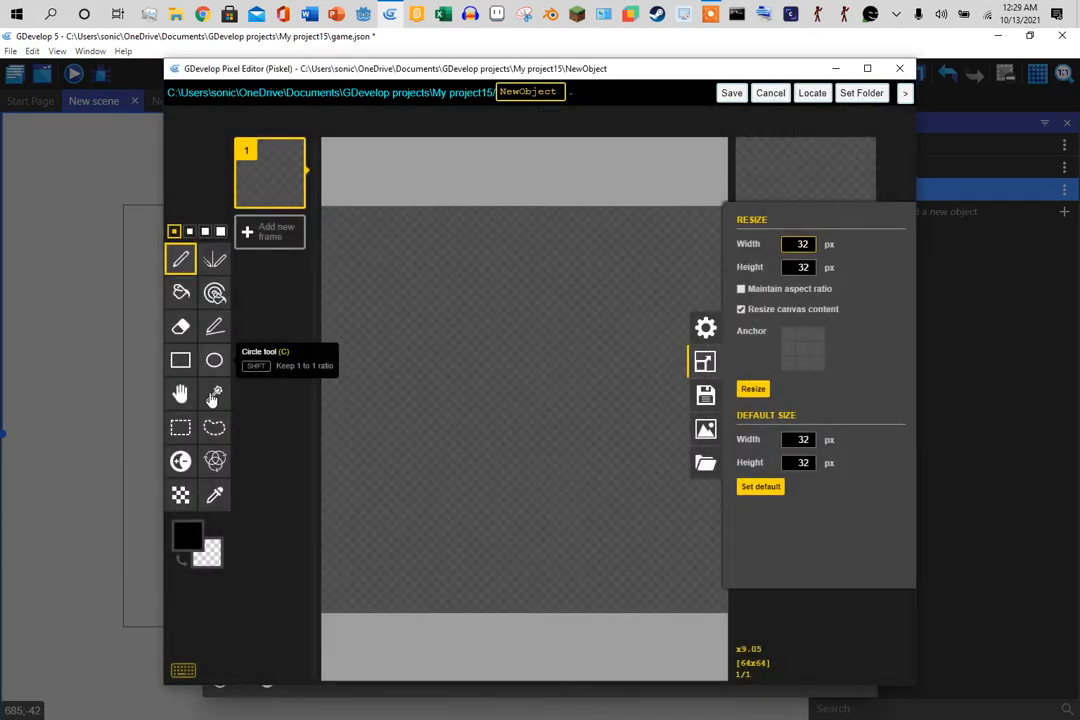
left_click(199, 538)
left_click_drag(322, 456, 321, 464)
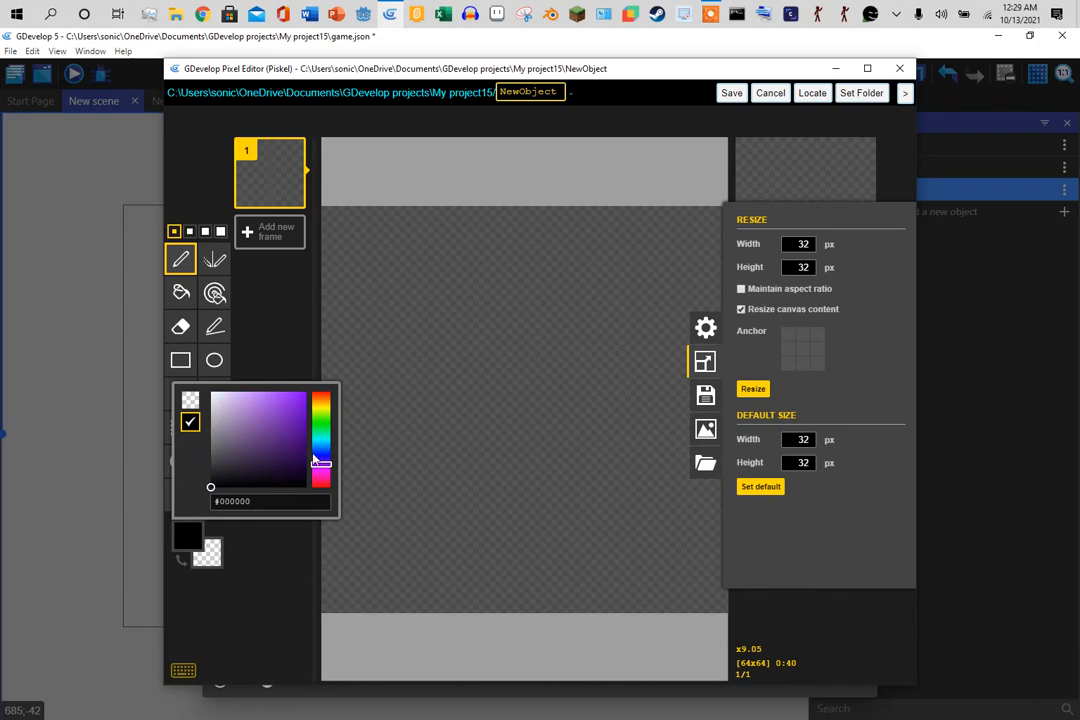
left_click(286, 425)
left_click(488, 352)
left_click(180, 292)
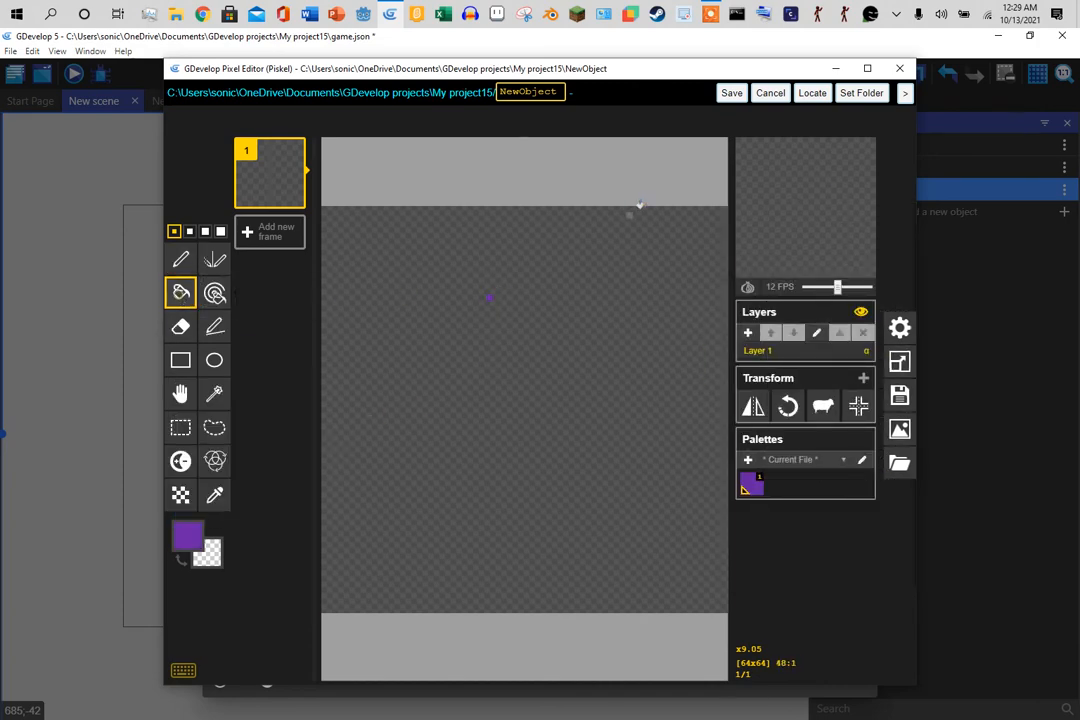
left_click(636, 210)
left_click(731, 92)
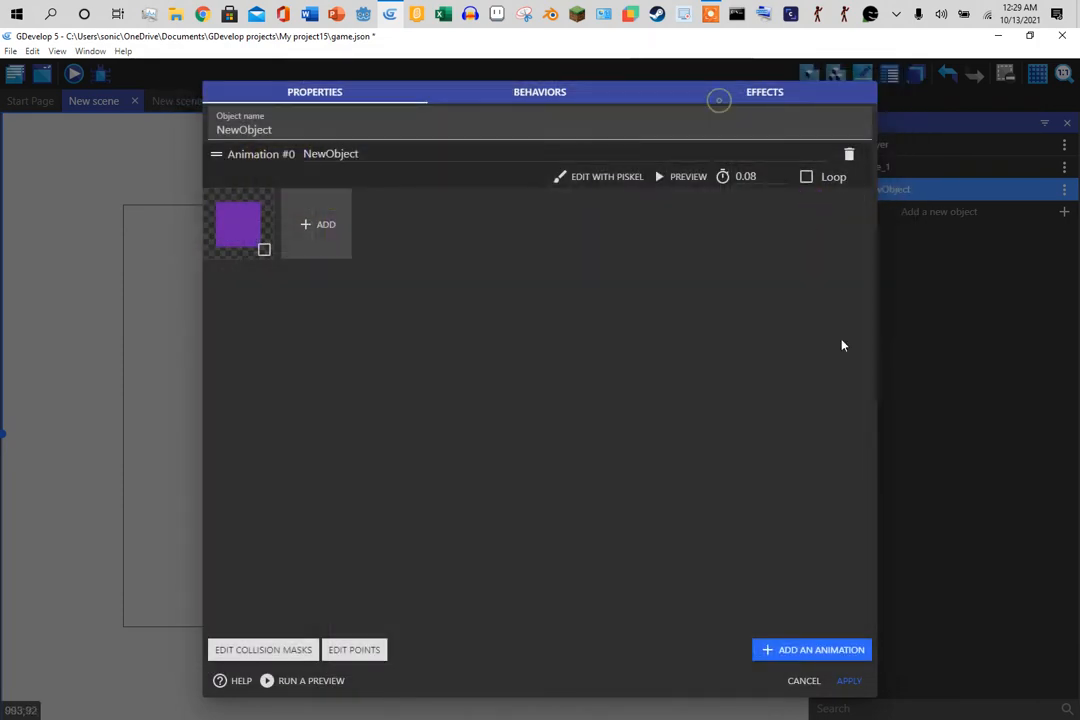
left_click(849, 682)
- Delete the purple and black instances from the scene and rename NewObject to pipe_2
left_click_drag(639, 193, 525, 593)
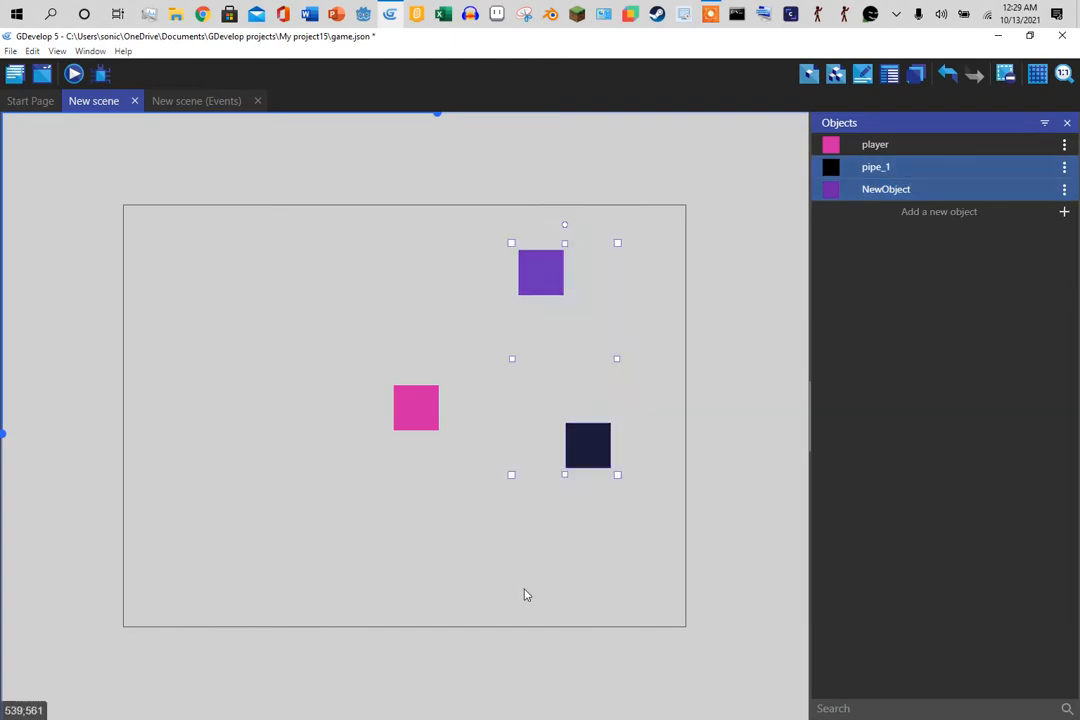
key("Delete")
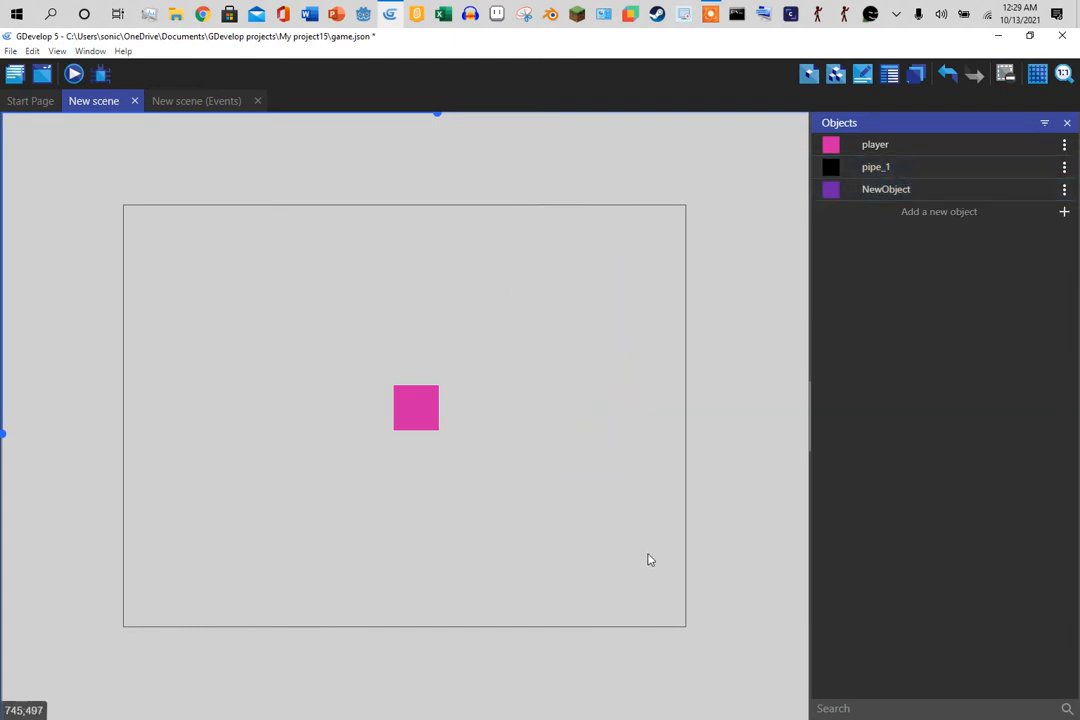
double_click(895, 188)
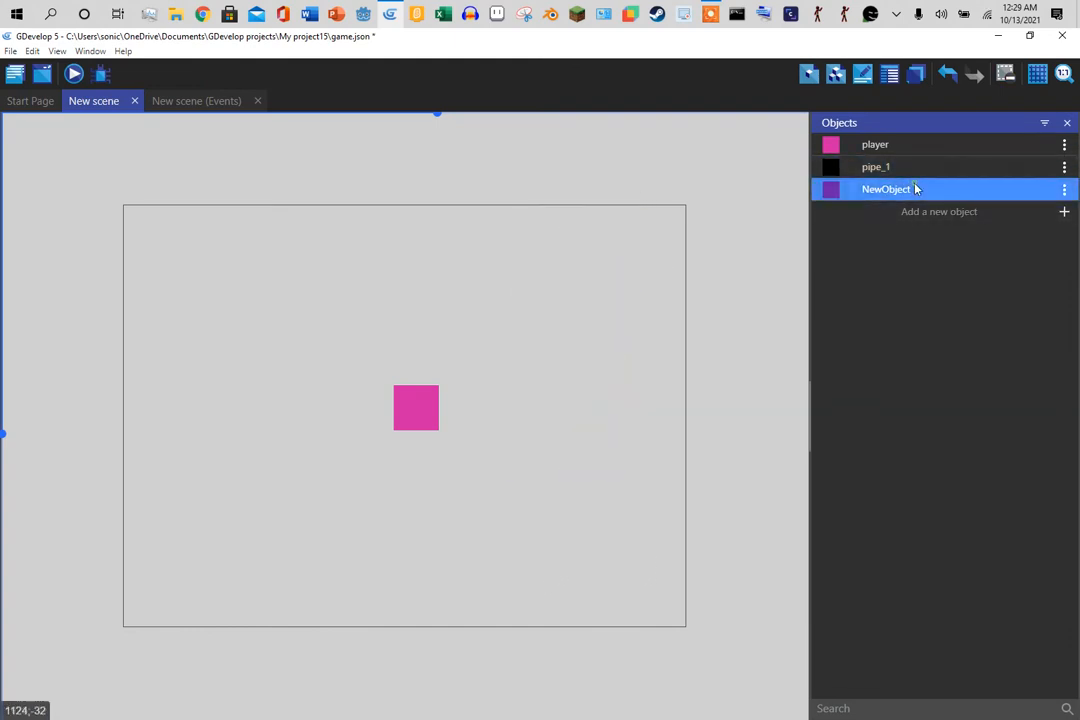
left_click(290, 130)
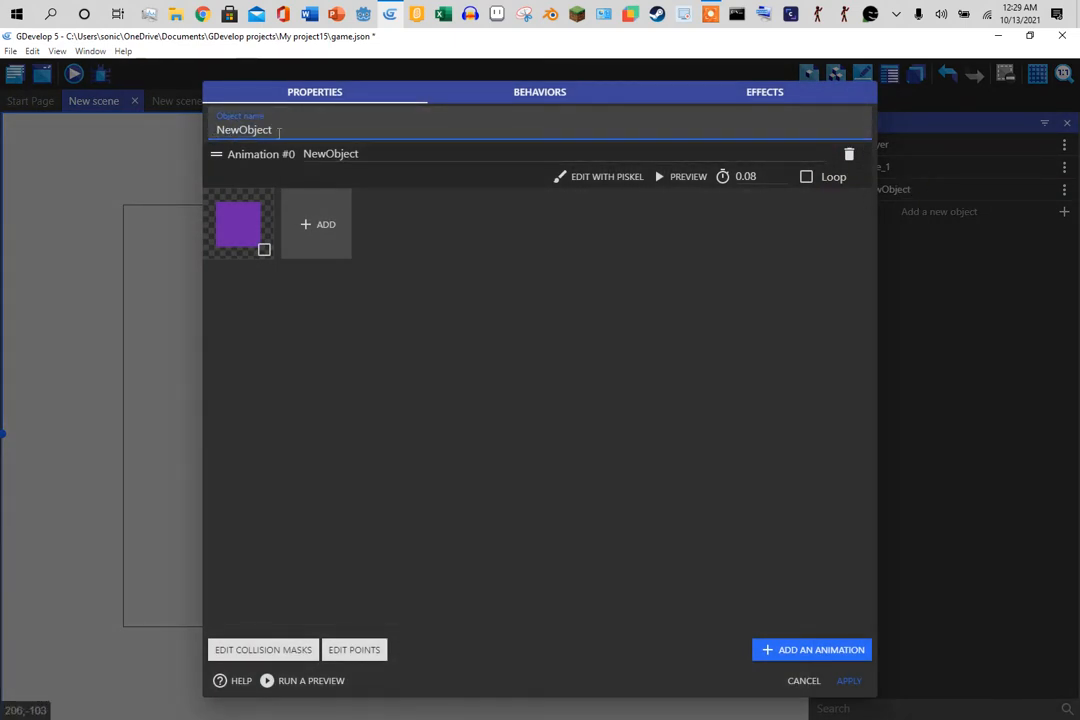
left_click_drag(290, 130, 211, 136)
type("pipe_2")
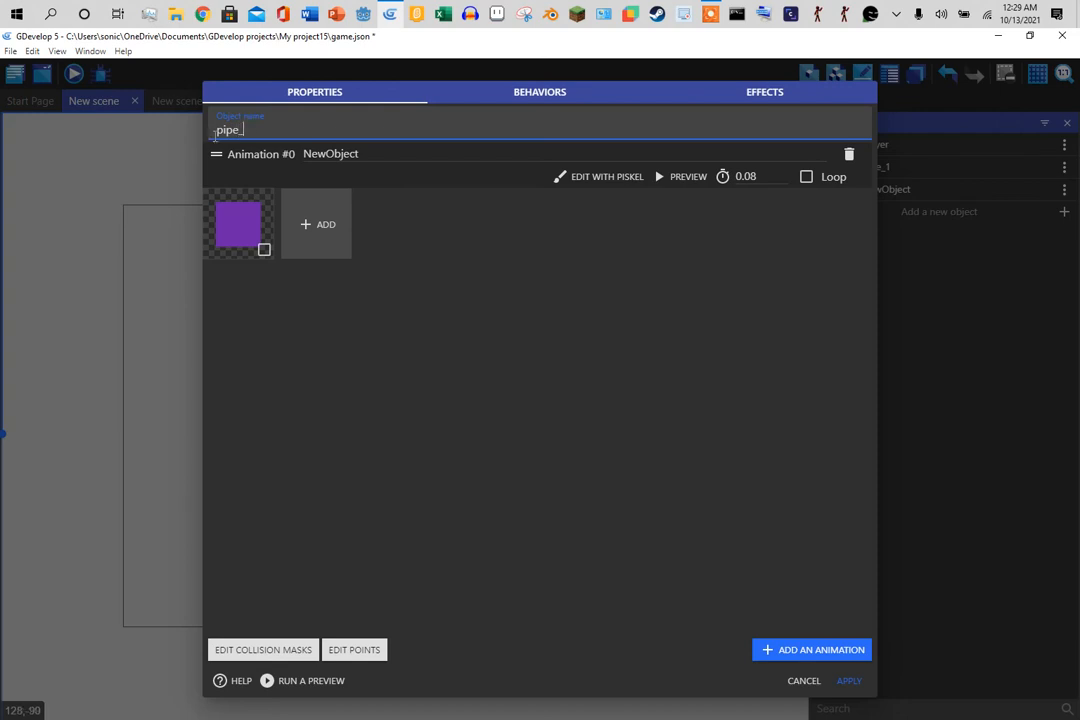
left_click(849, 681)
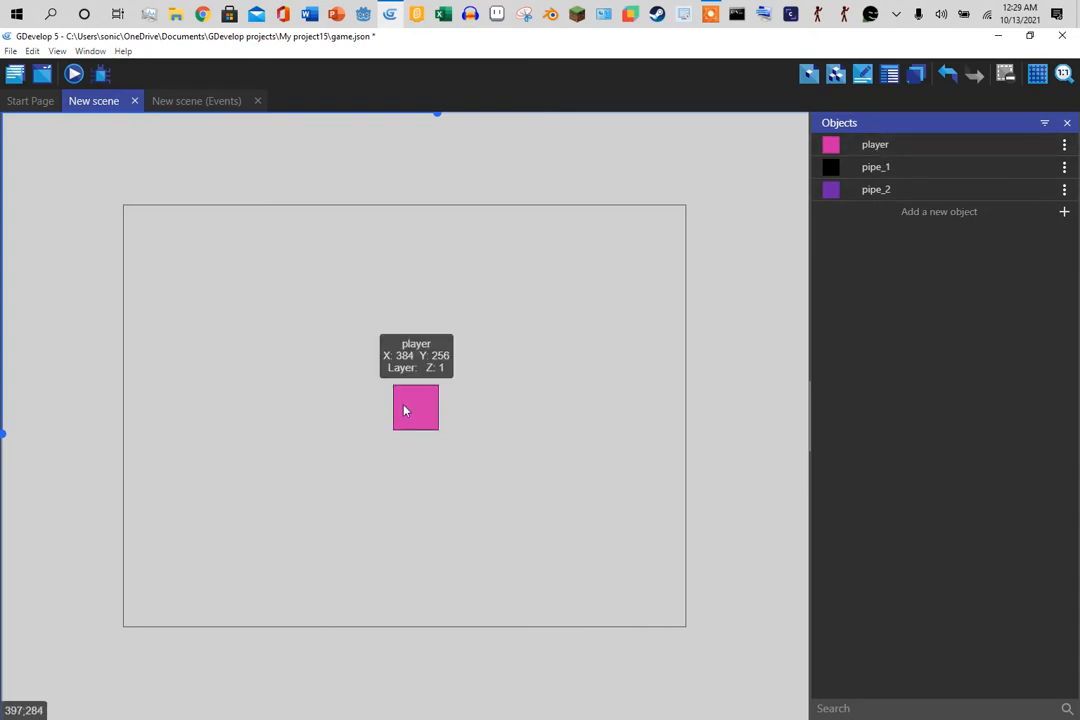
- Preview the game, then close the preview window
left_click(73, 75)
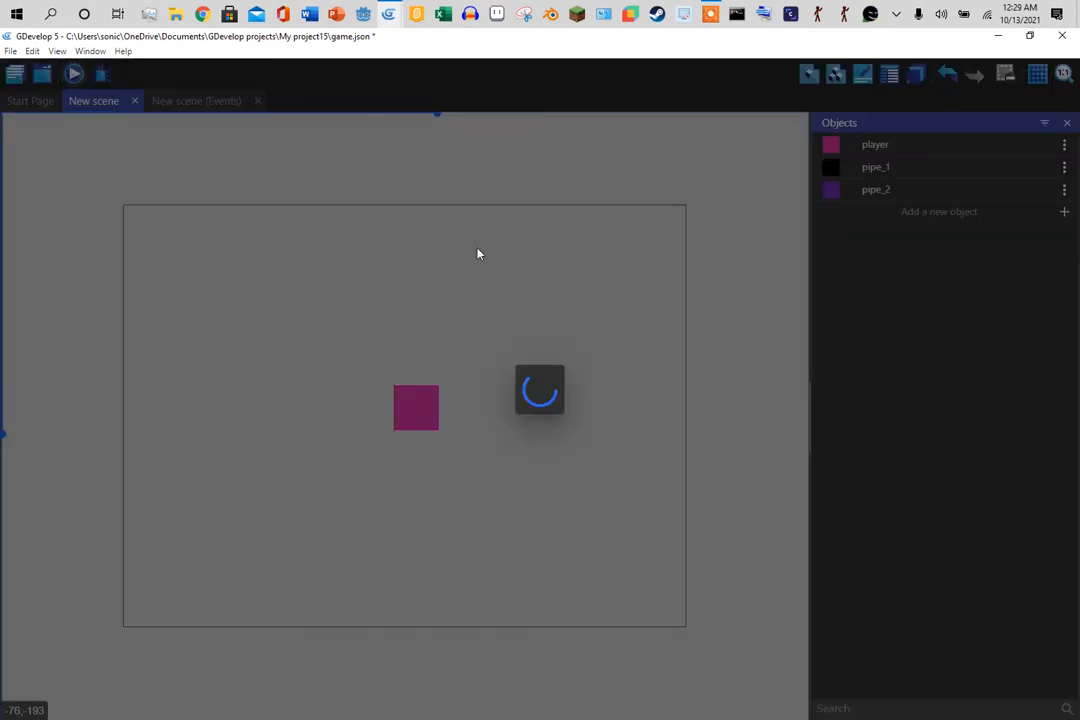
mouse_move(390, 17)
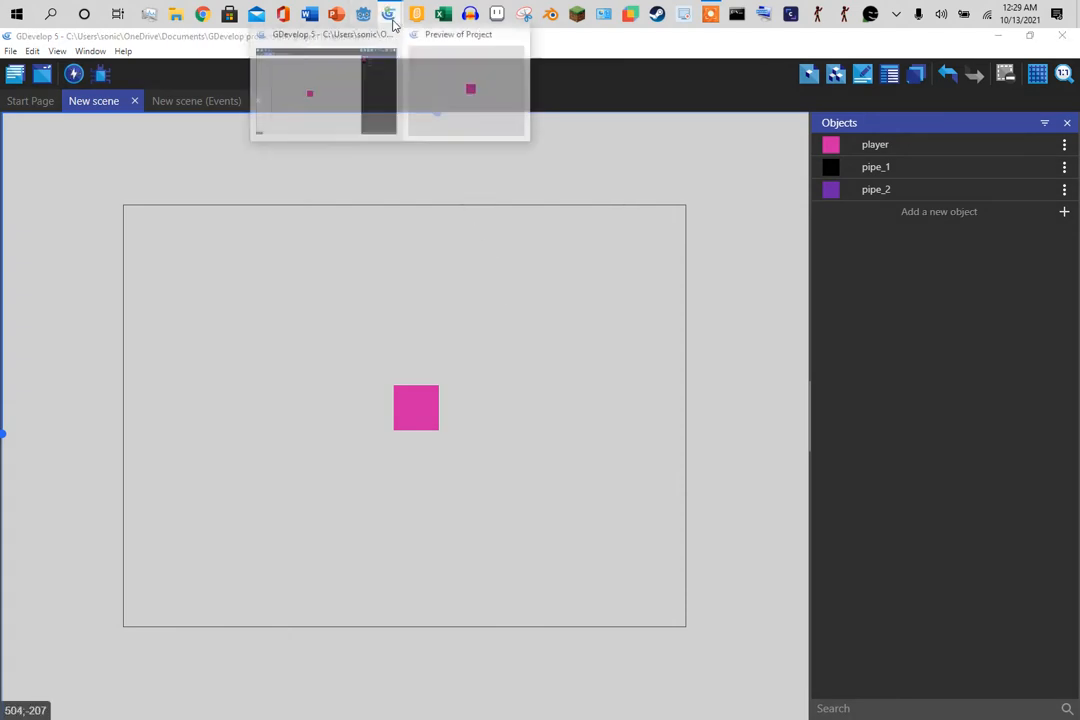
left_click(458, 67)
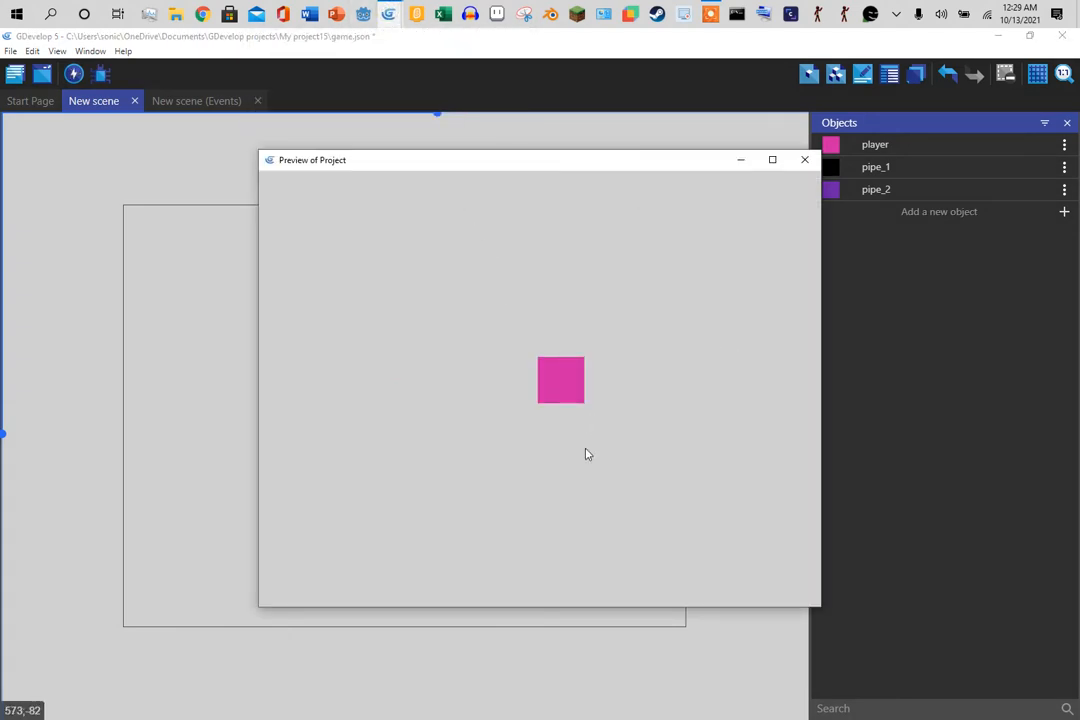
left_click(805, 160)
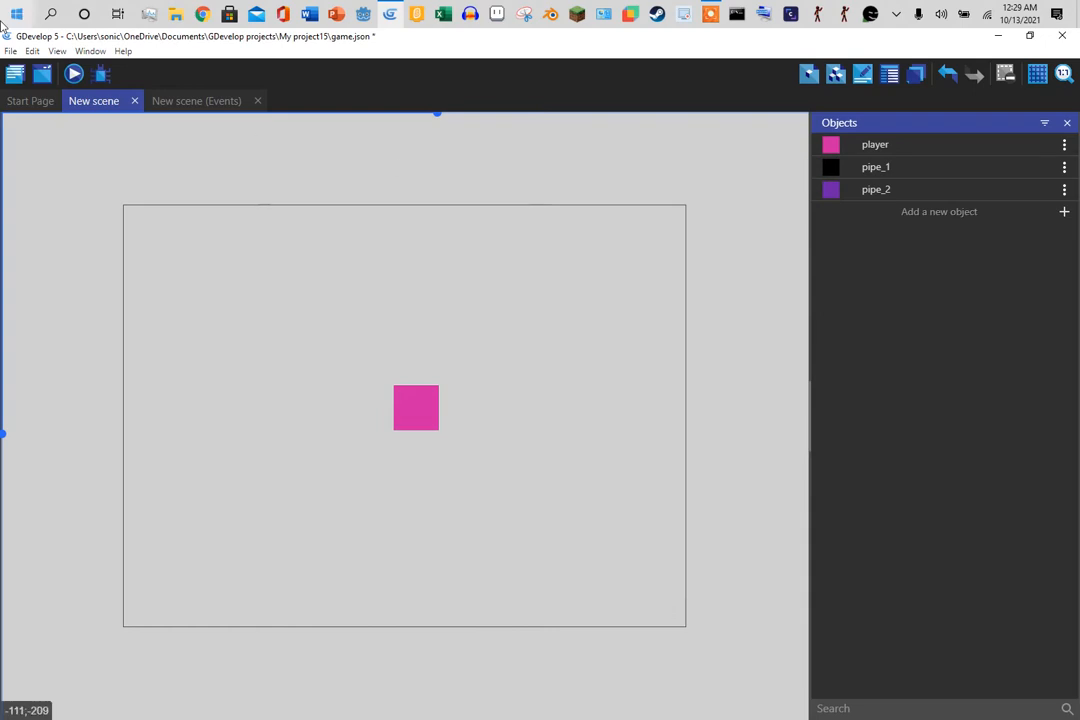
- Rename the game to 'flappy bird clone', turn off Update resolution during the game, and begin signing in
left_click(10, 51)
left_click(337, 162)
left_click(12, 76)
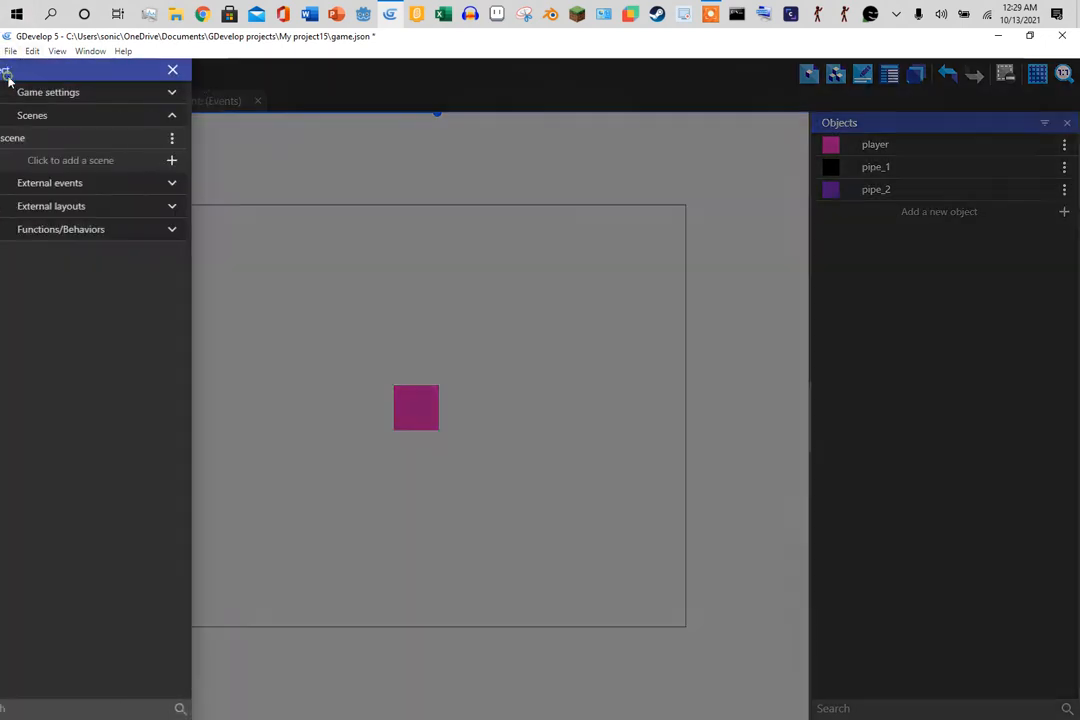
left_click(56, 93)
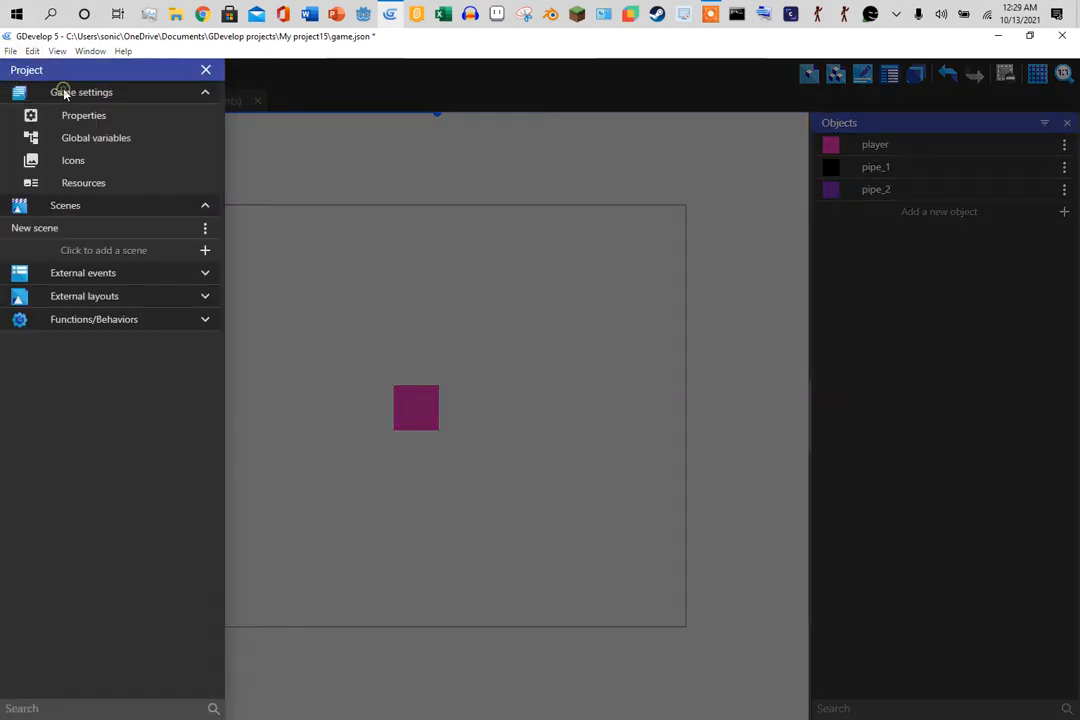
left_click(108, 119)
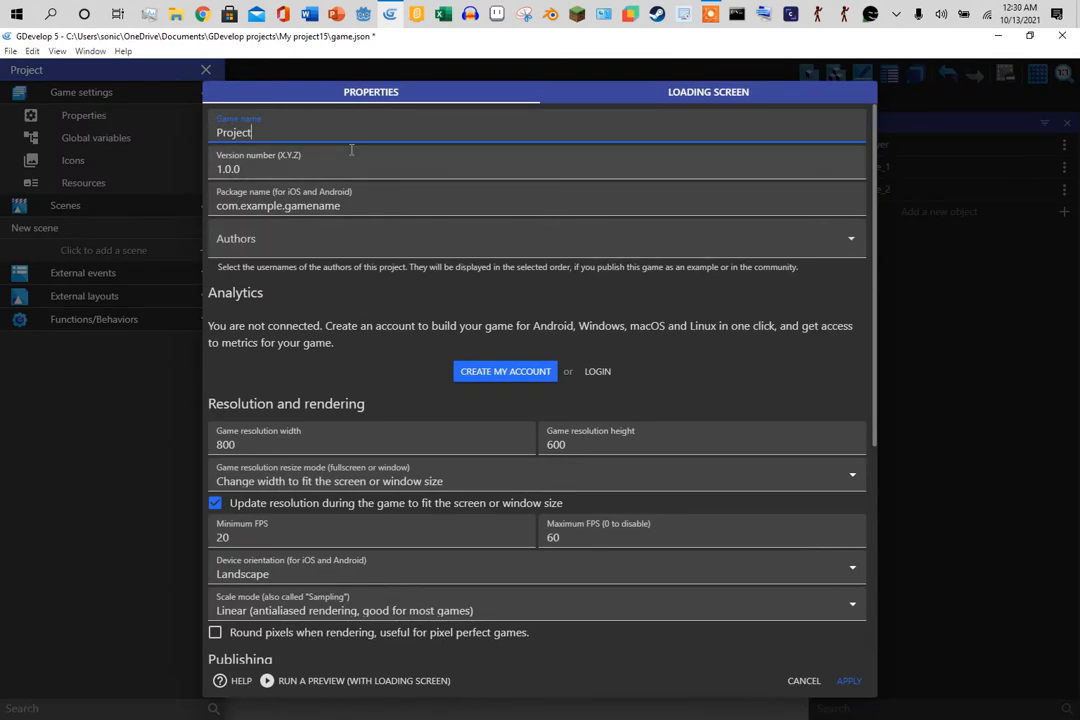
double_click(284, 131)
type("flappy bird clone")
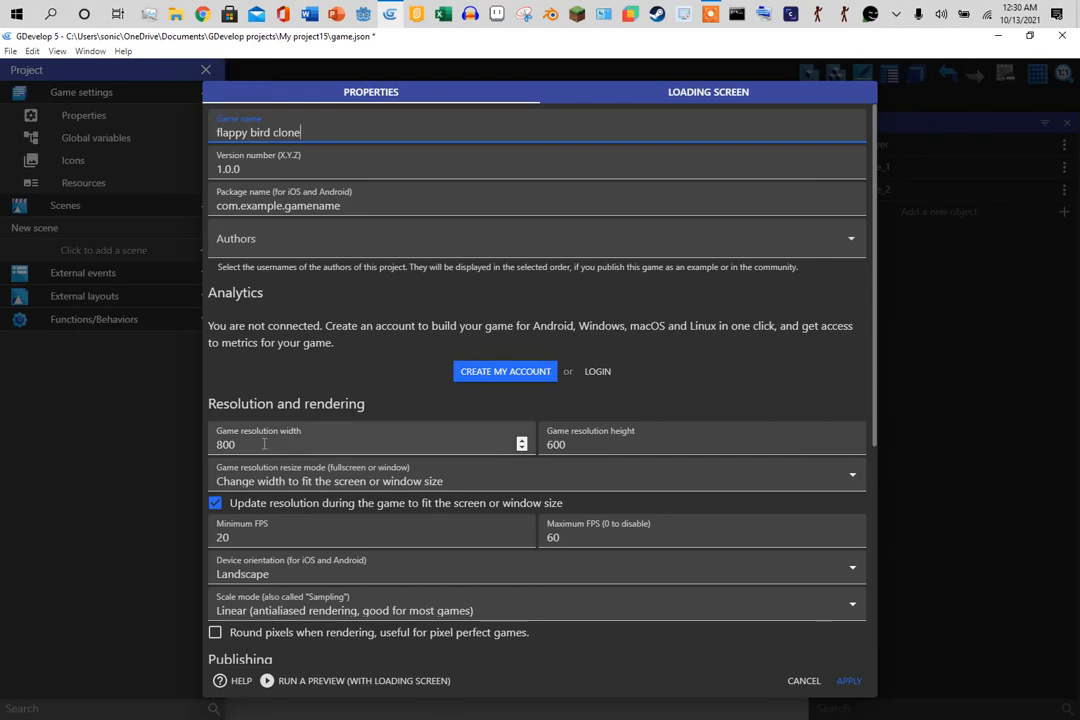
left_click(215, 503)
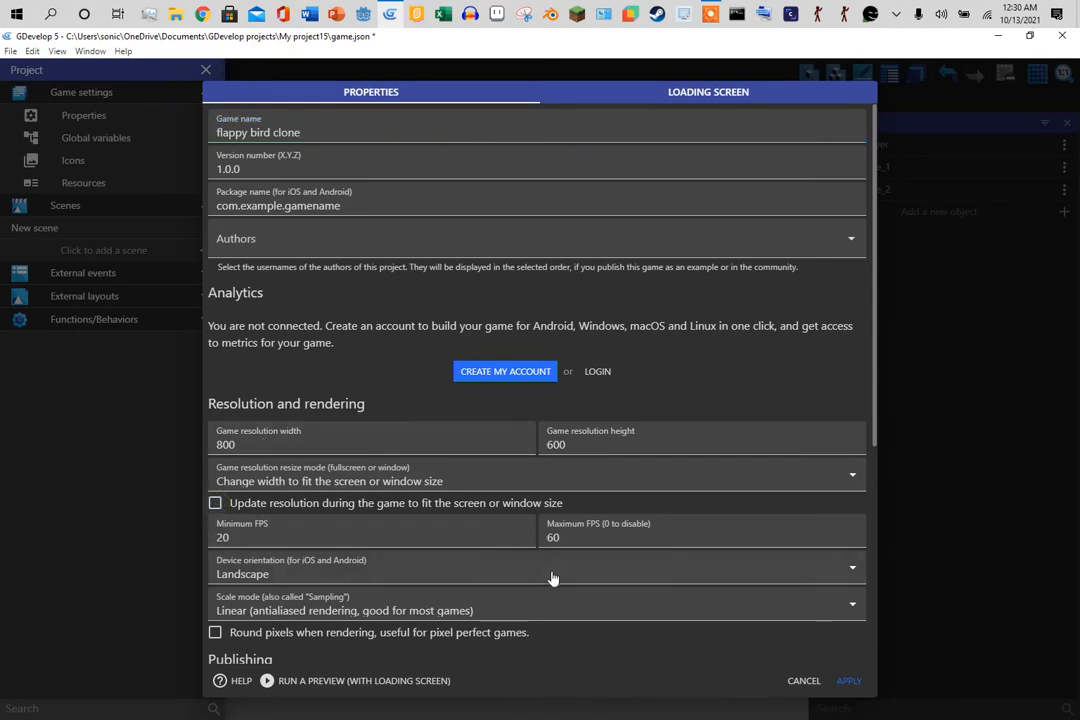
left_click(599, 372)
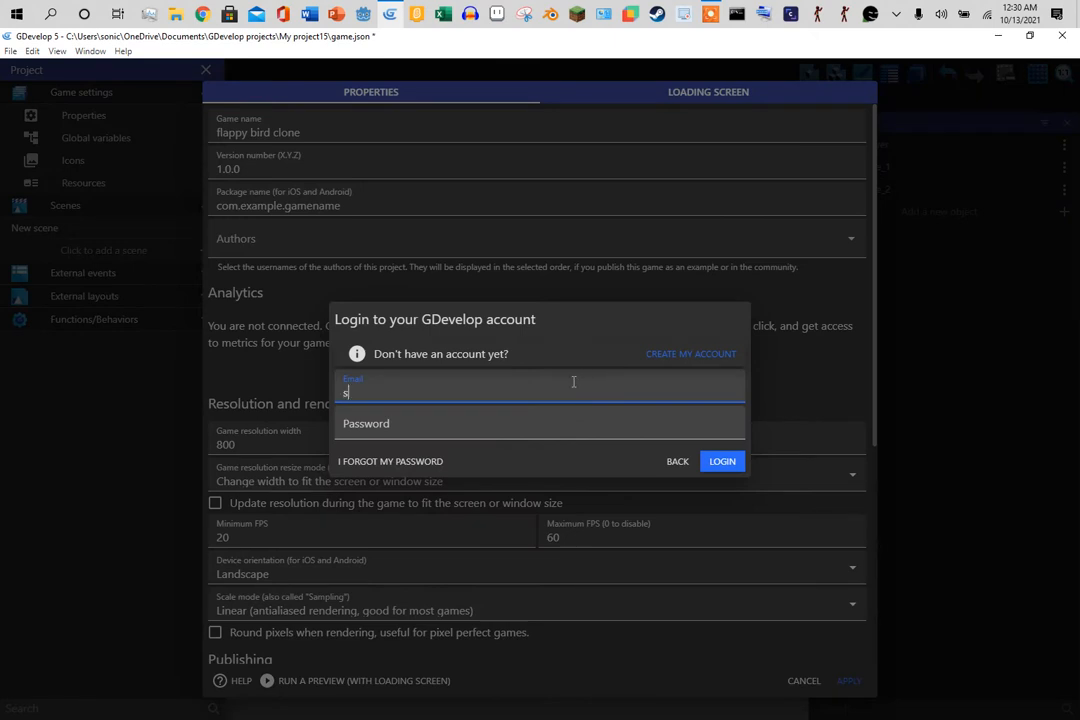
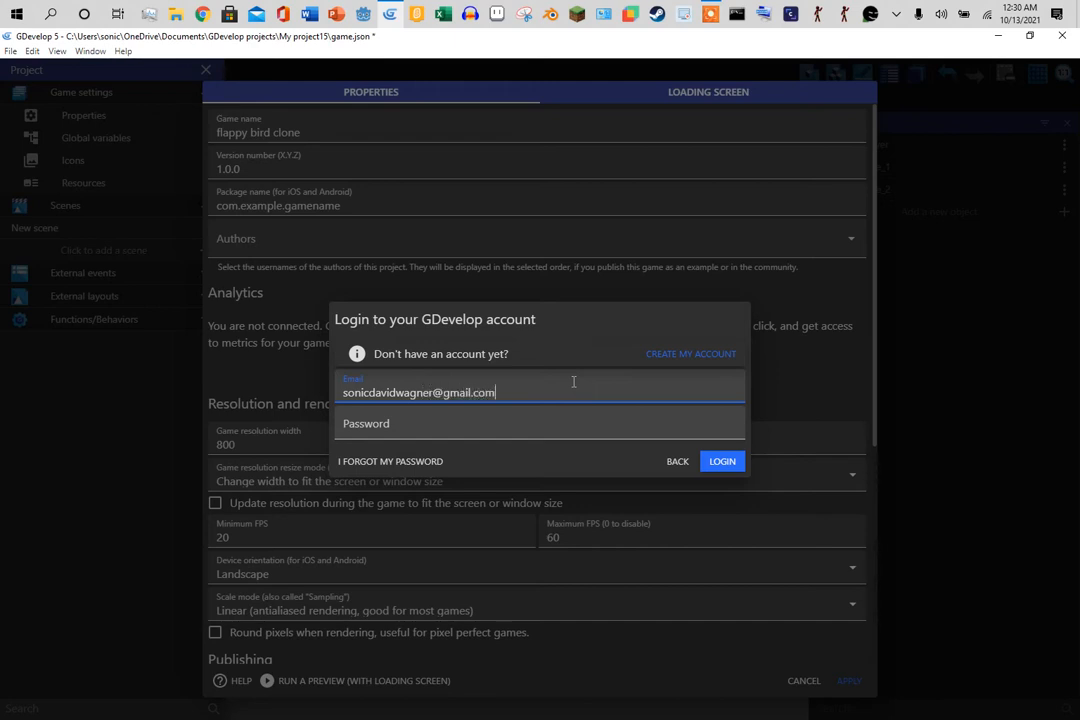
- Log in with the account e-mail and password, then apply the game property changes
key("Tab")
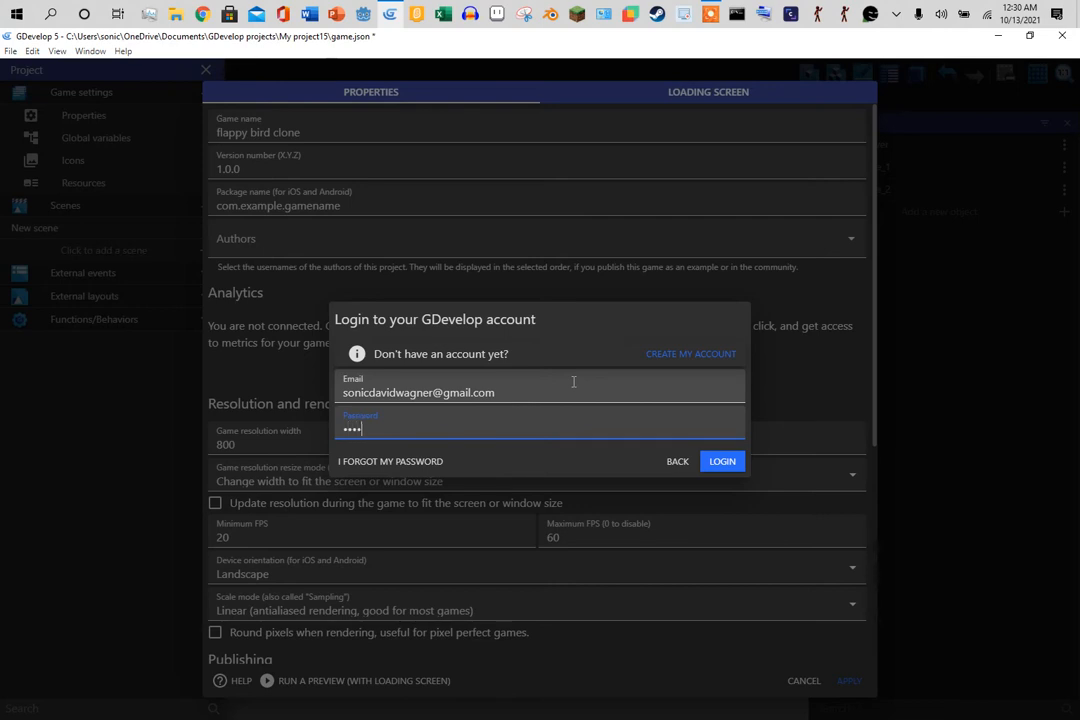
type("•••")
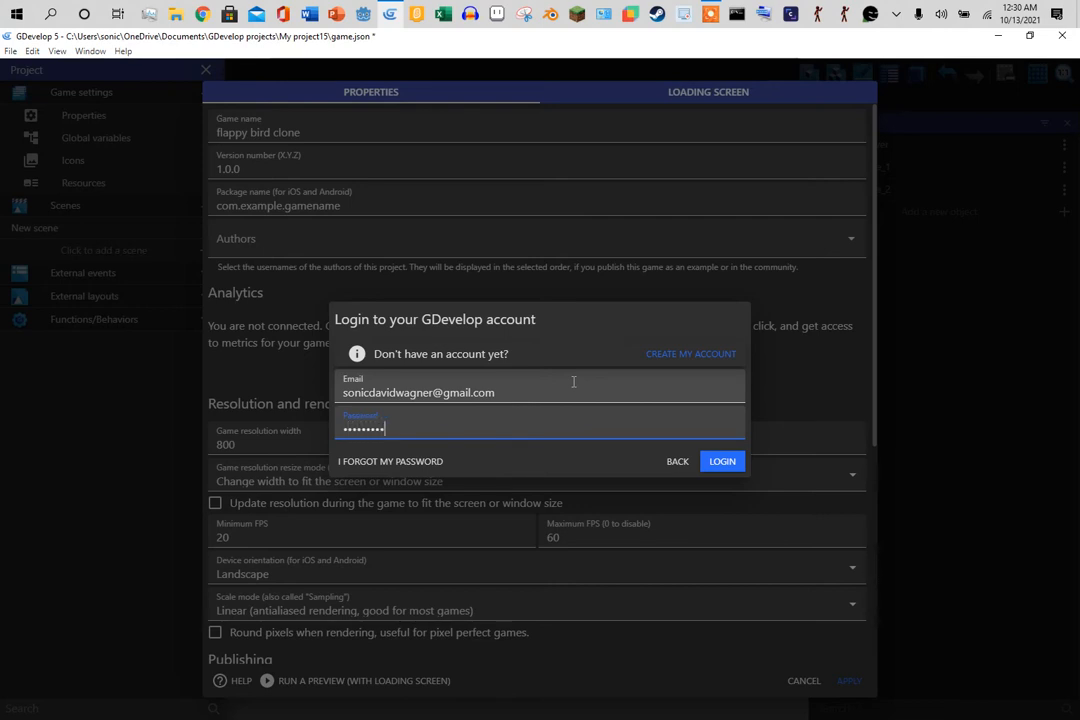
left_click(726, 463)
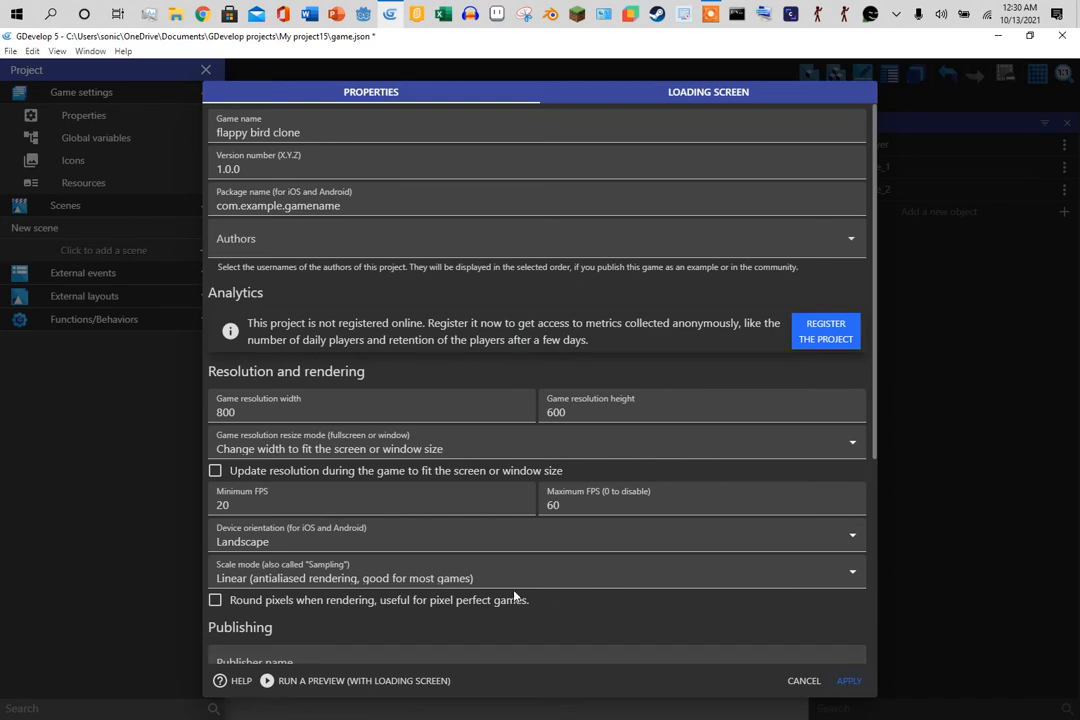
left_click(848, 682)
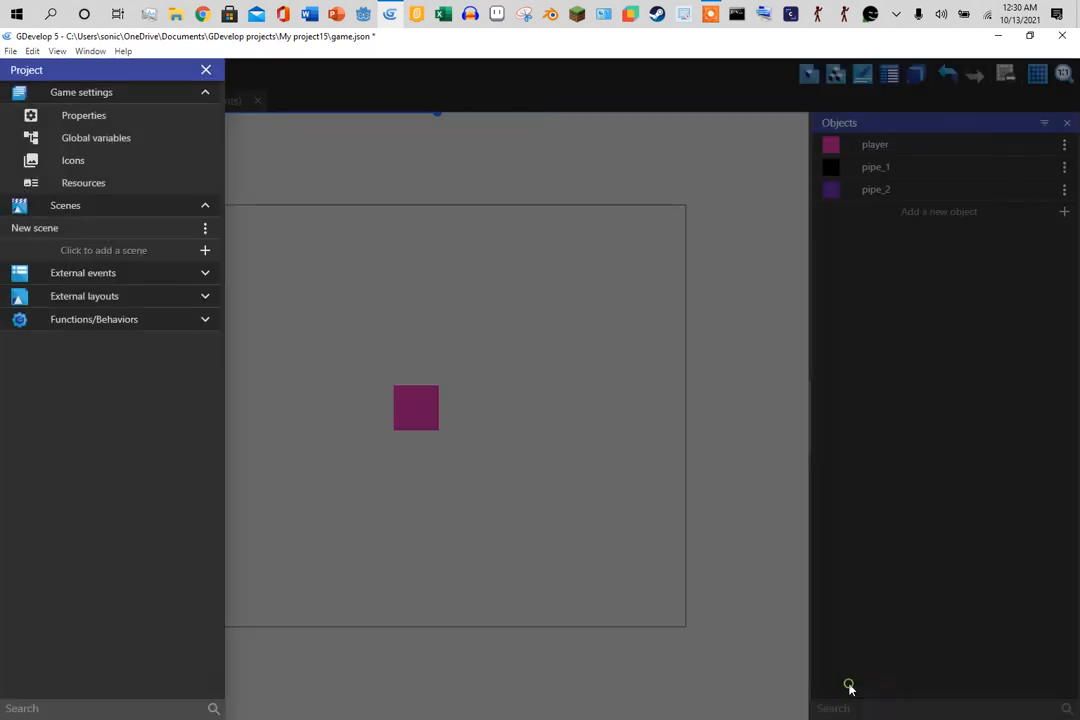
- Close the project panel, then open the player object's settings and apply them
left_click(499, 548)
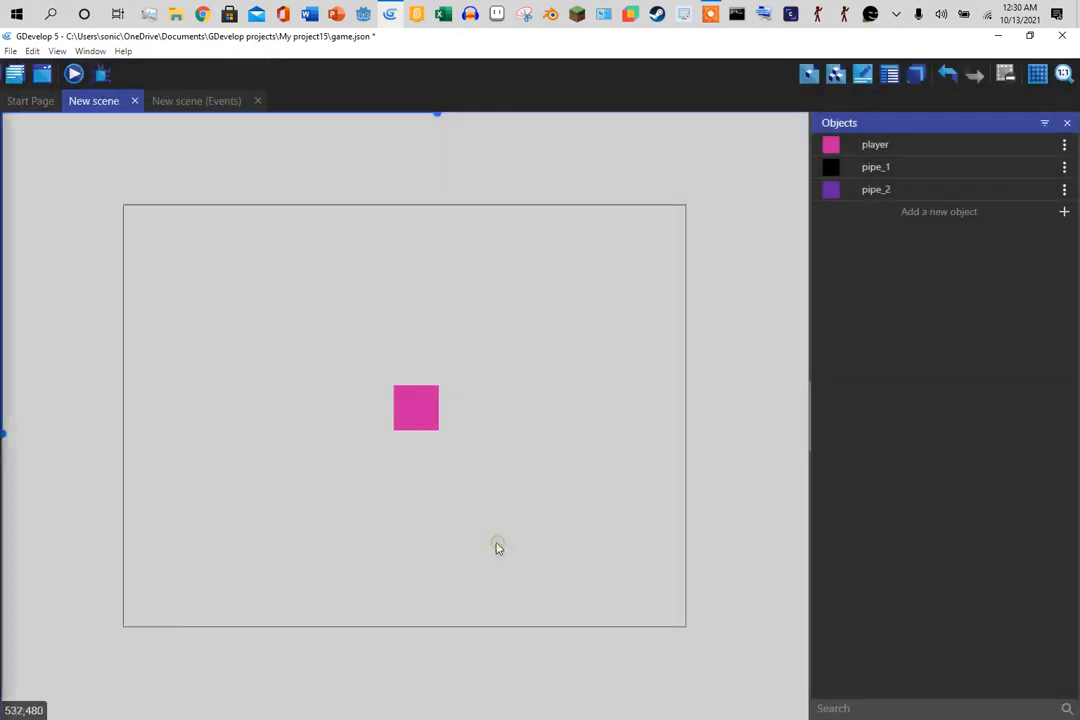
double_click(414, 414)
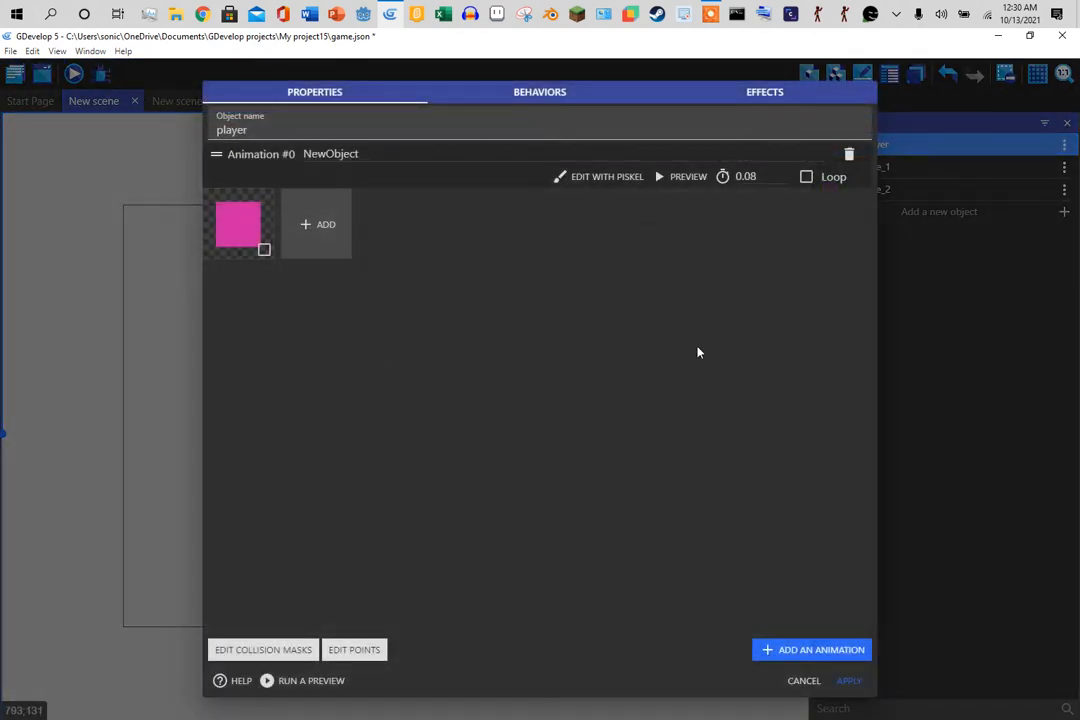
left_click(848, 681)
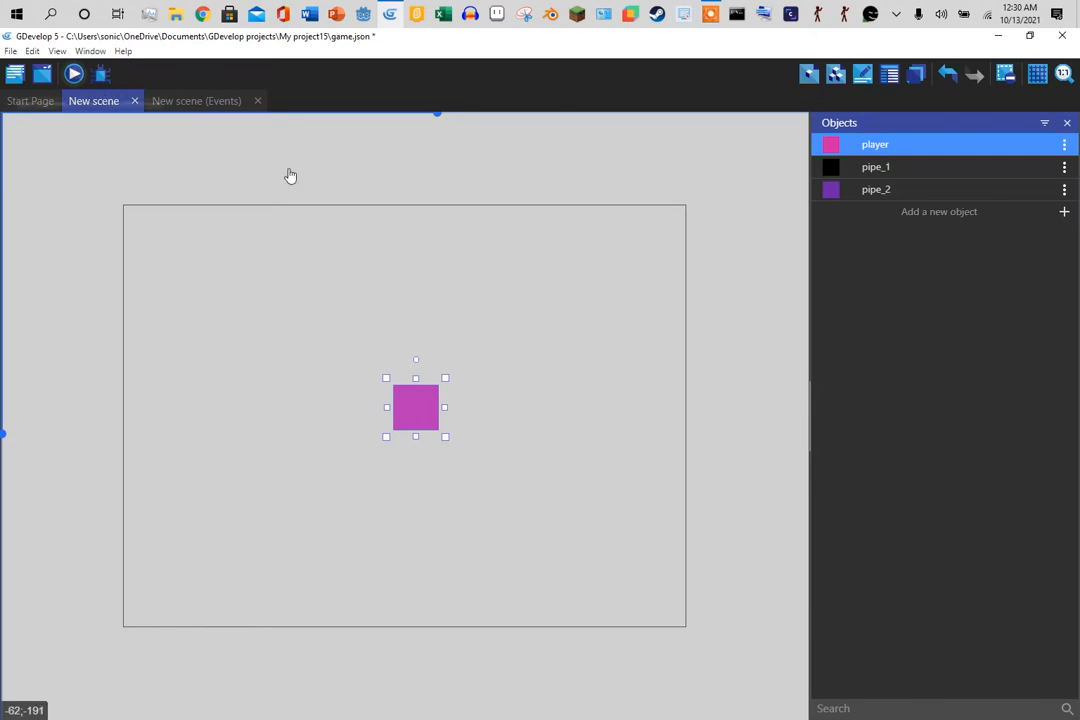
- Preview the game maximized, close it, and reopen the player object's settings
left_click(80, 79)
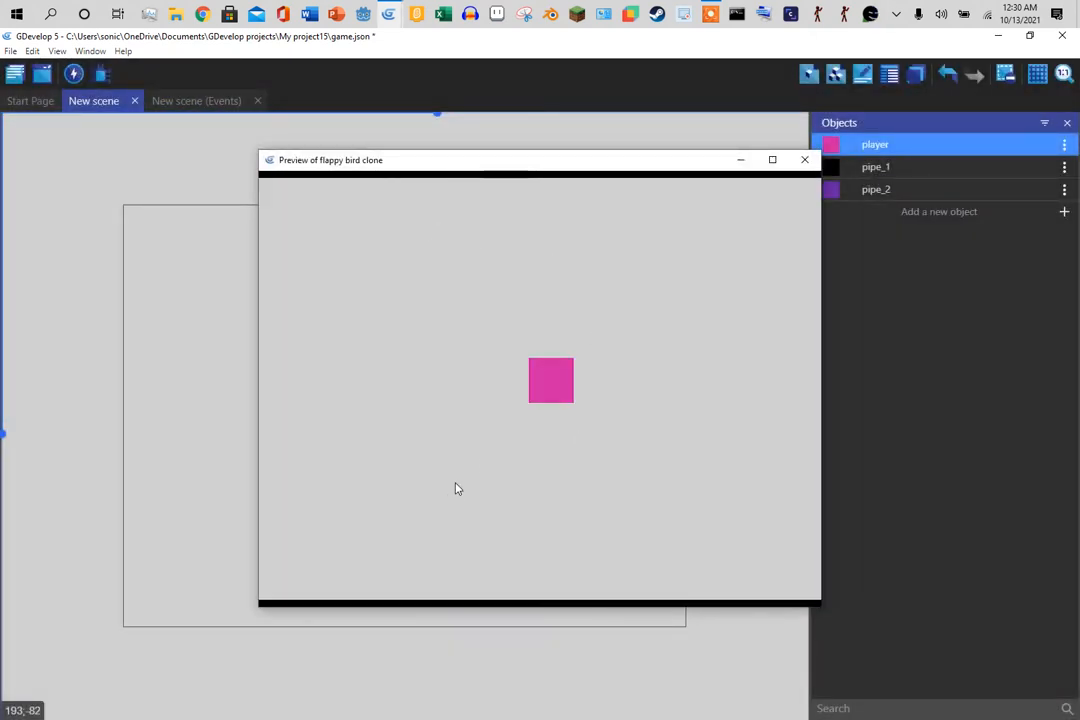
double_click(520, 163)
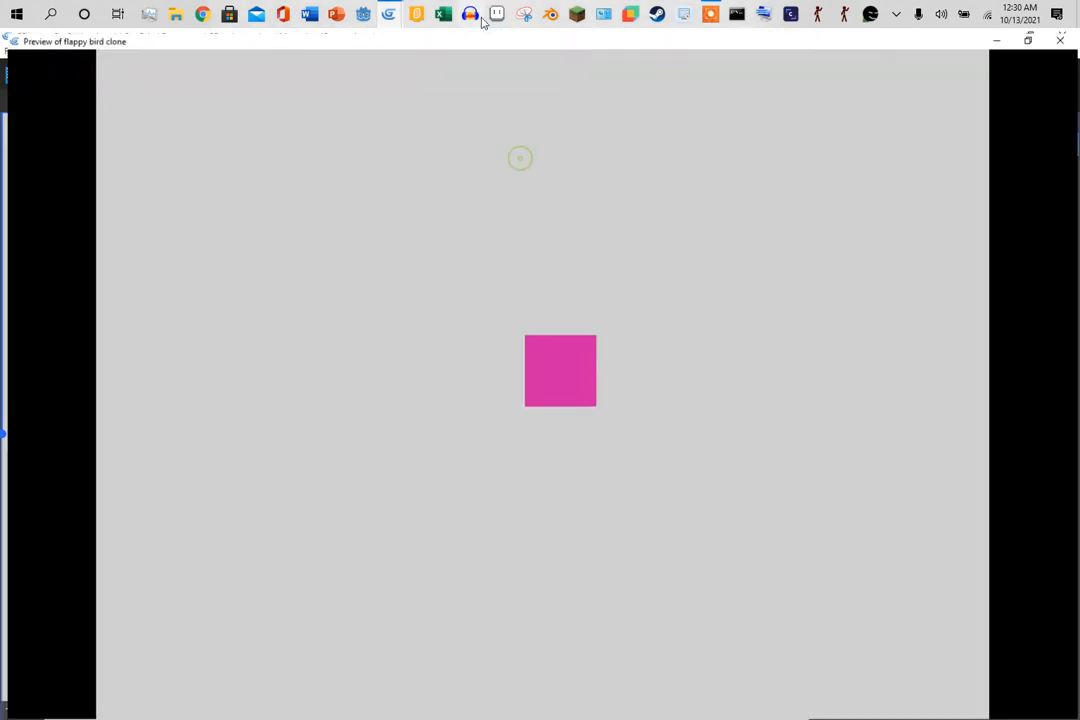
left_click(1061, 38)
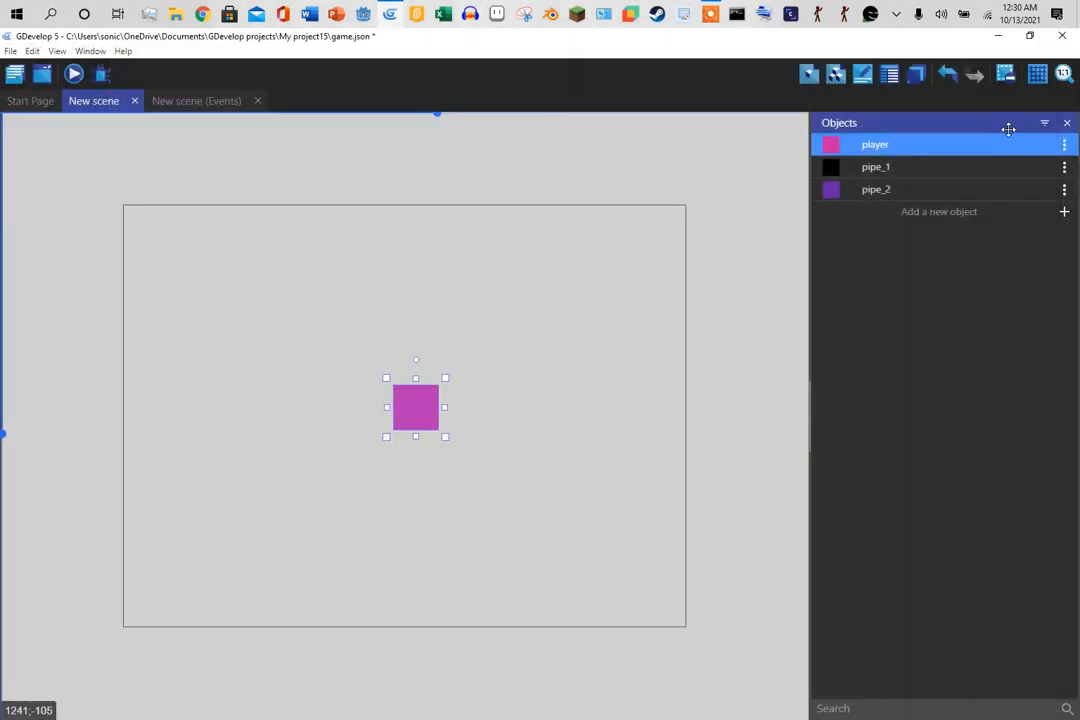
double_click(889, 146)
- Give the player the Platformer character behavior with Round coordinates off, then preview the scene
left_click(536, 94)
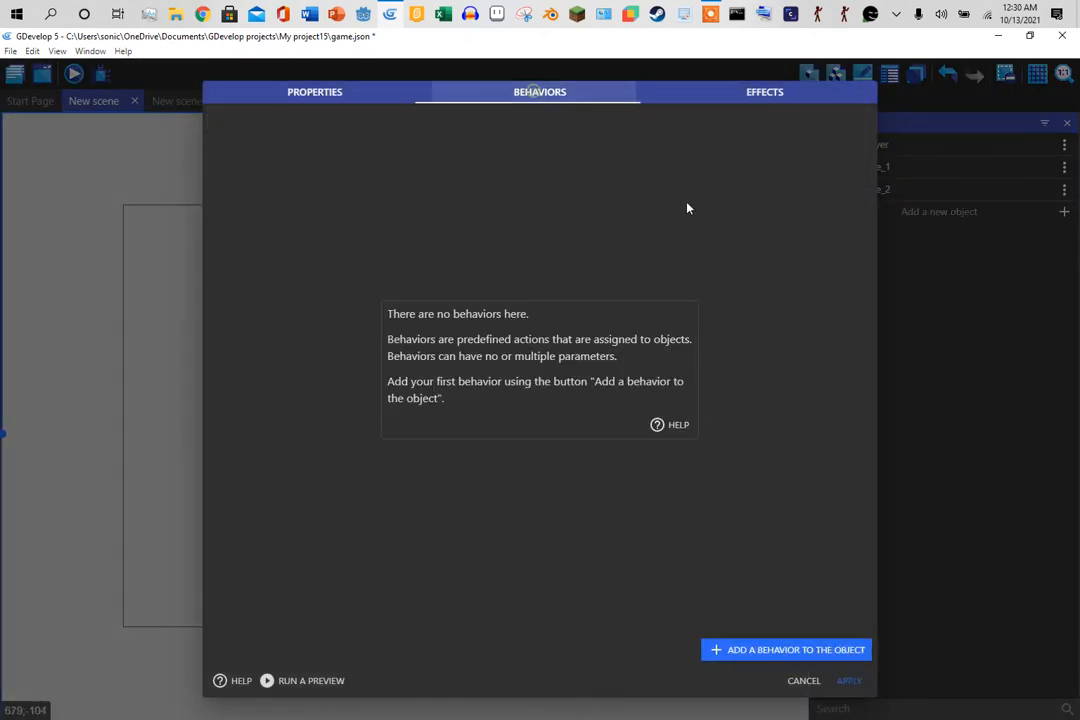
left_click(806, 654)
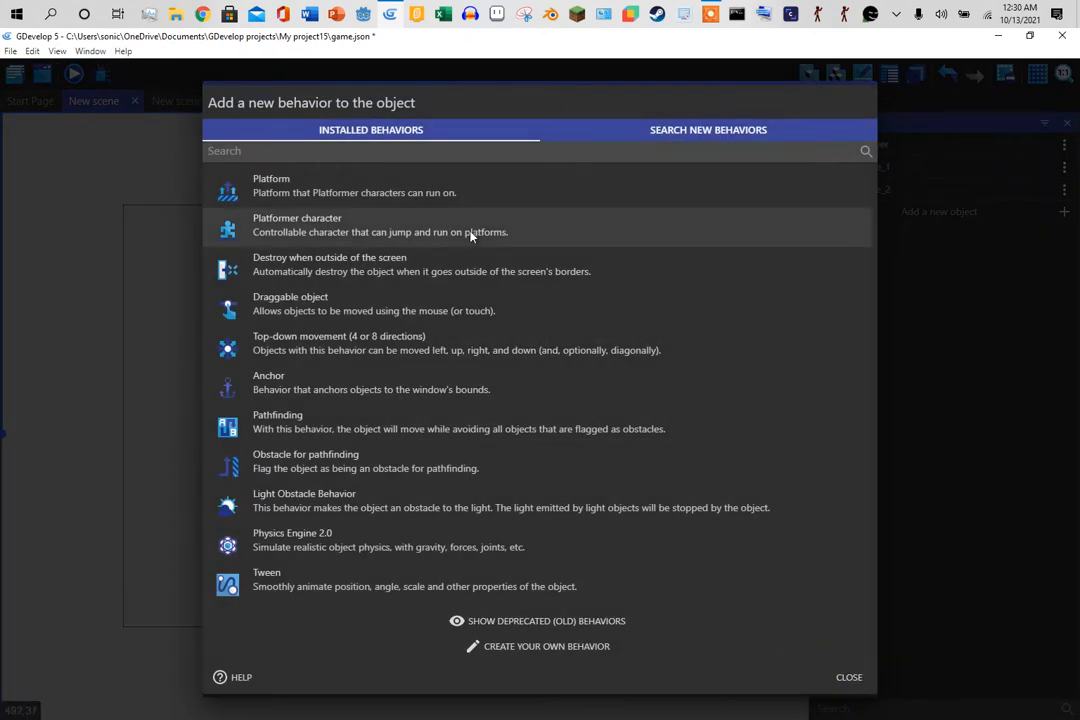
left_click(333, 226)
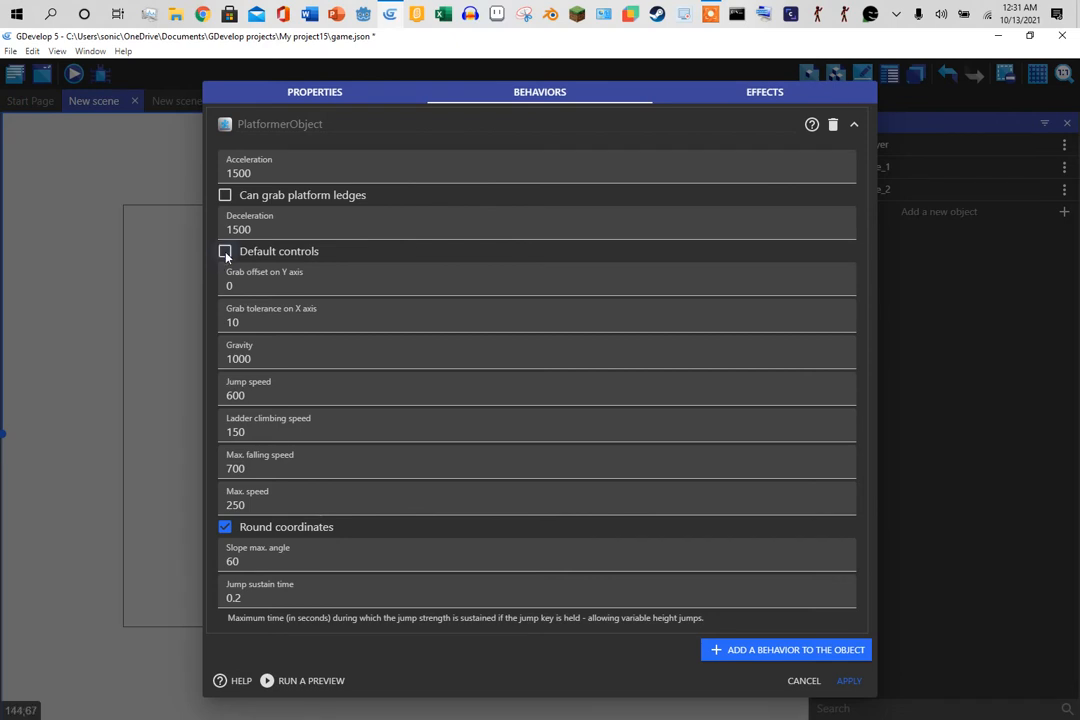
left_click(244, 536)
left_click(851, 683)
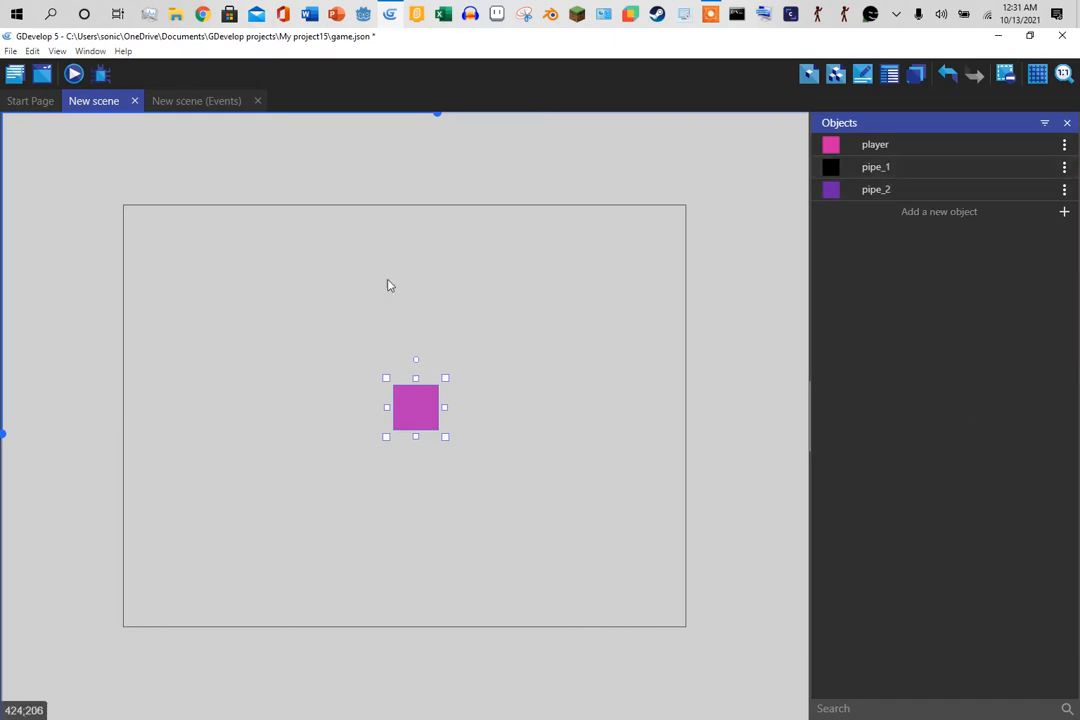
left_click(73, 73)
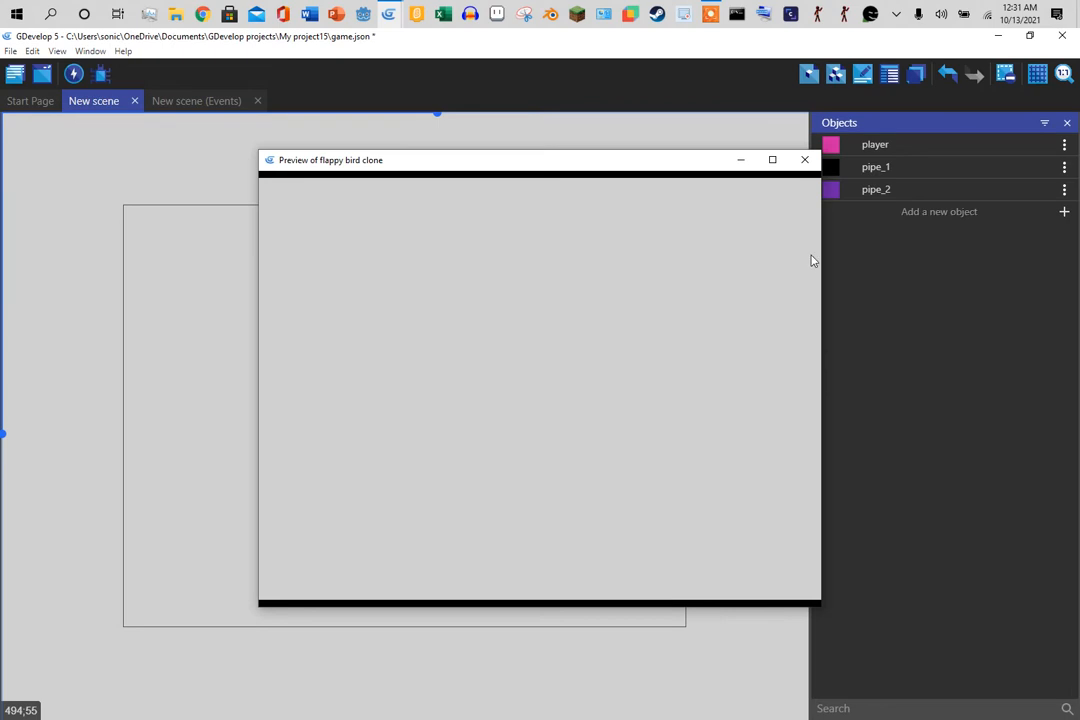
left_click(806, 160)
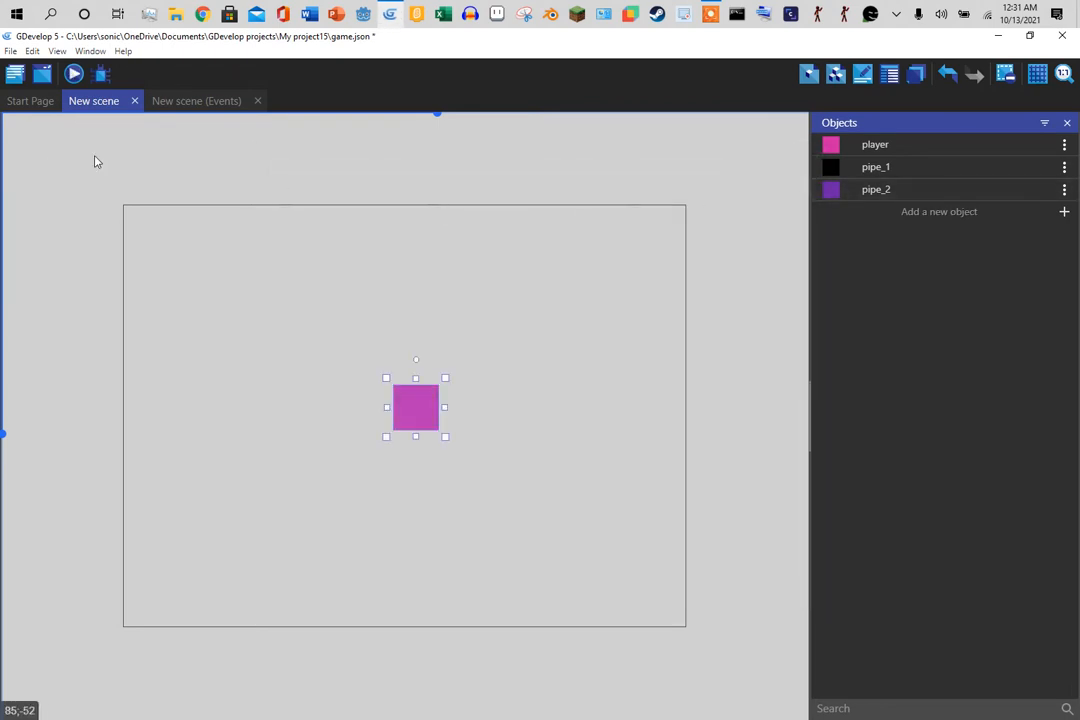
- Add an event group named 'player movement' to the scene's events
left_click(190, 102)
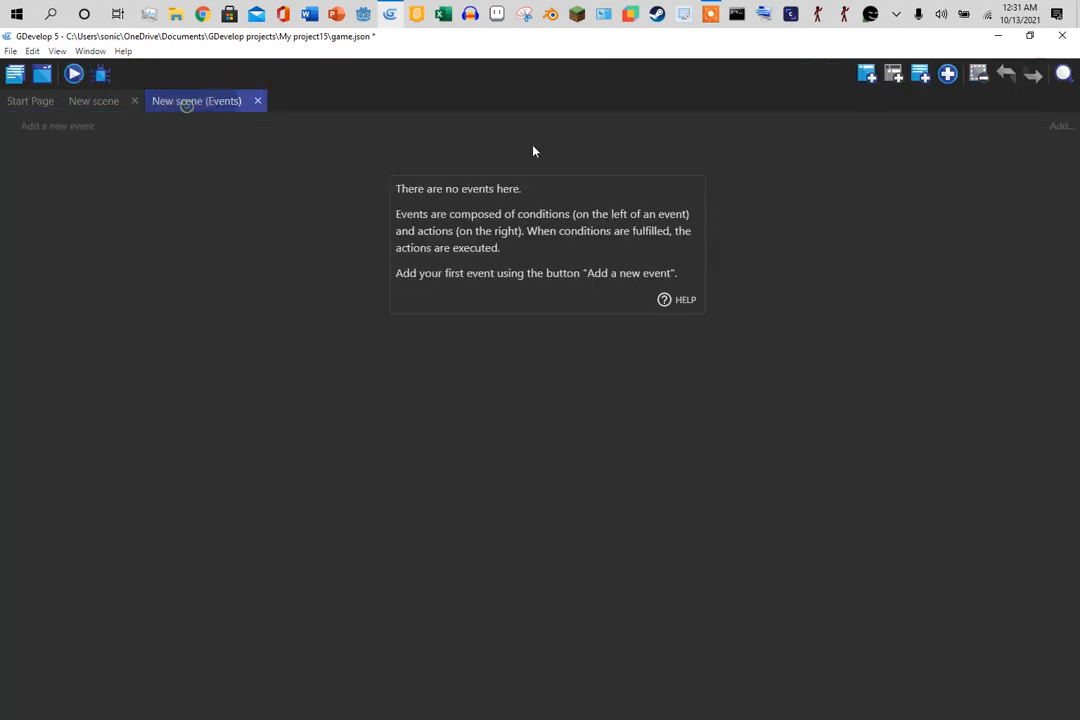
left_click(947, 73)
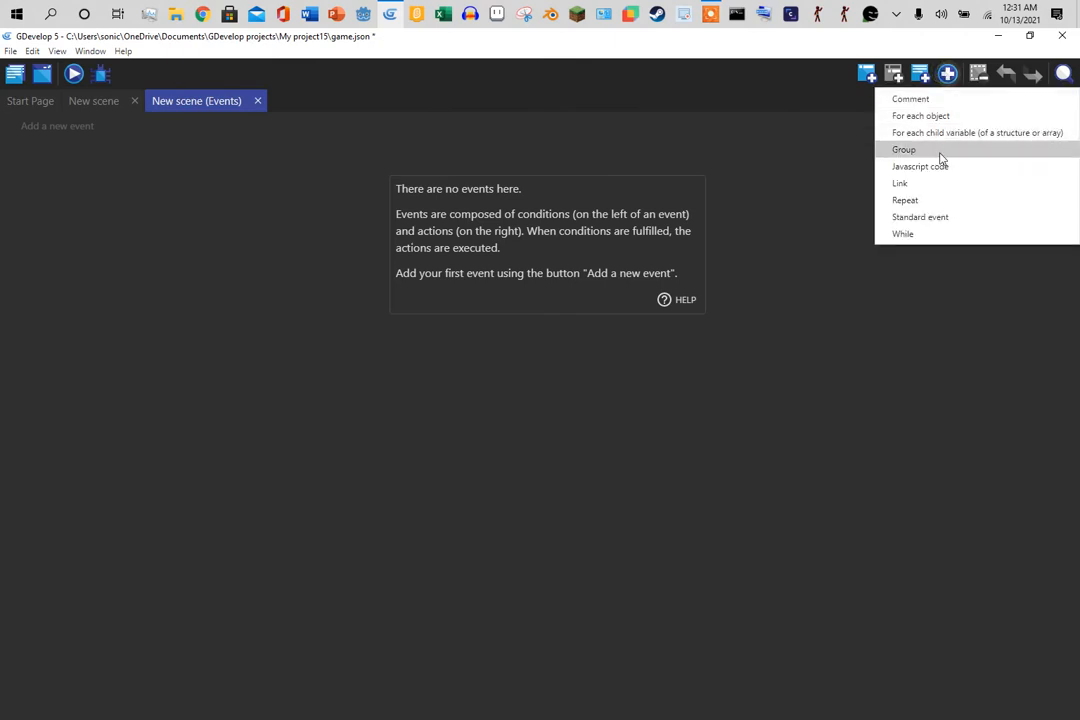
left_click(940, 157)
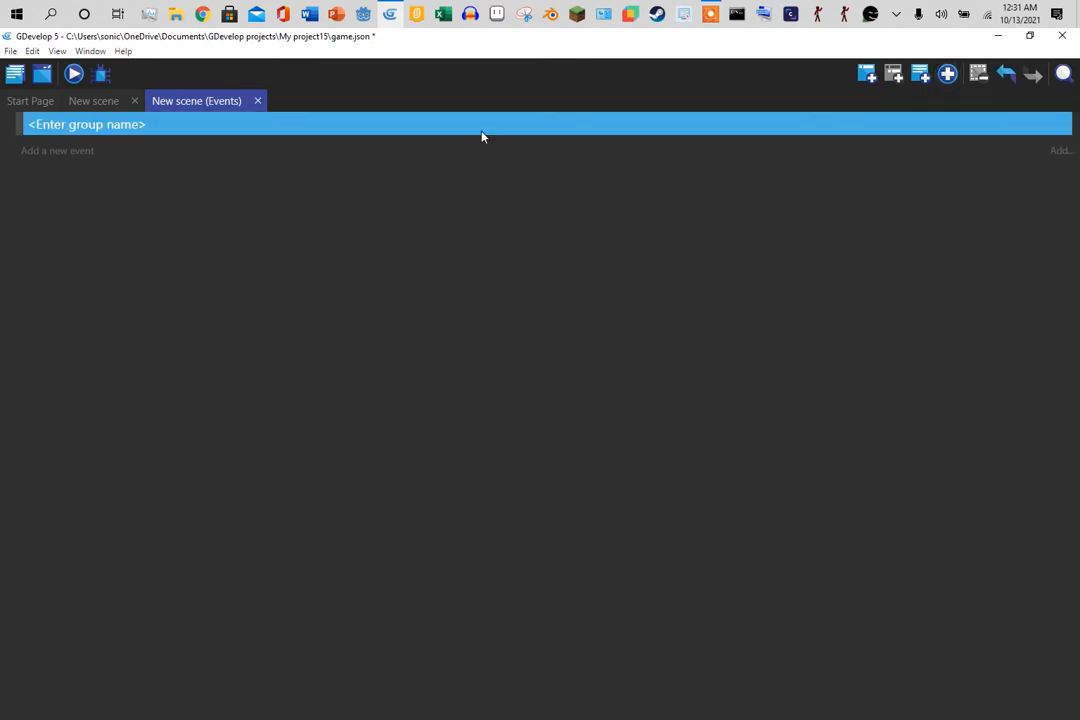
left_click(145, 125)
type("player")
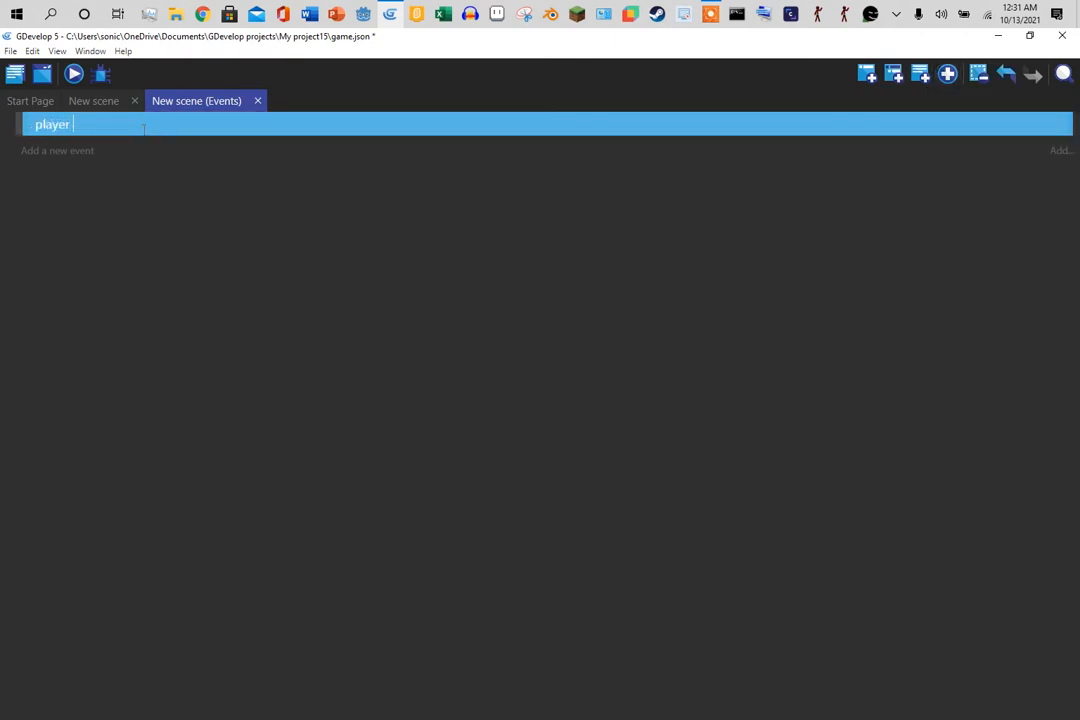
type(" movement")
- Add an event inside the group with a Key pressed condition set to Space
left_click(79, 152)
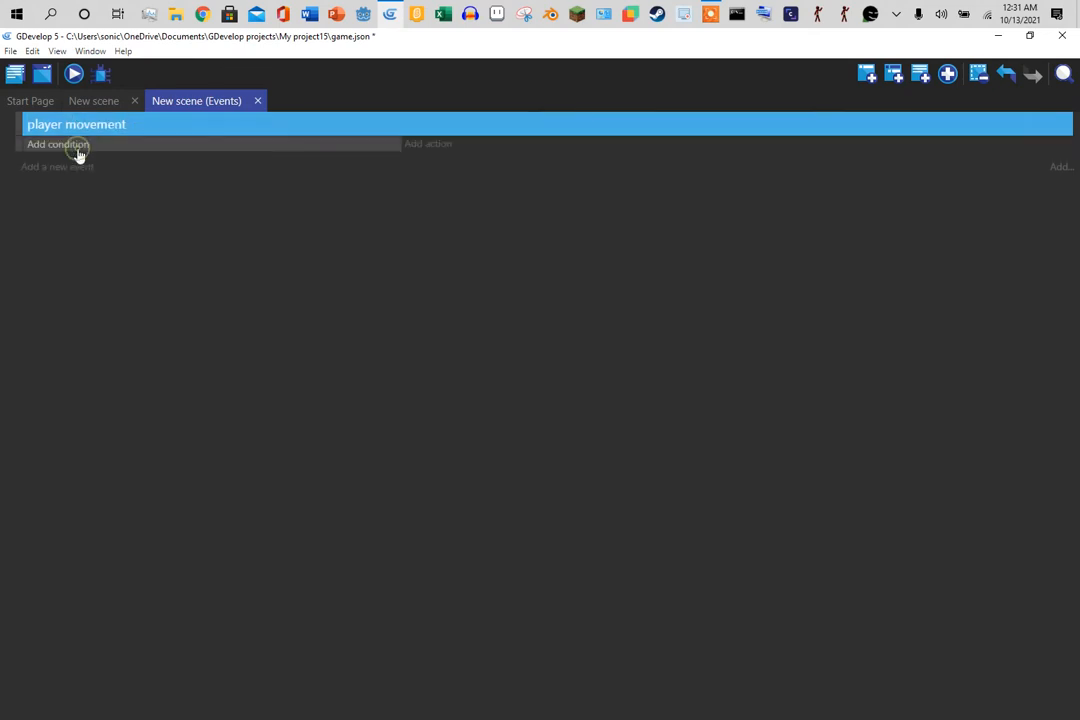
left_click(79, 150)
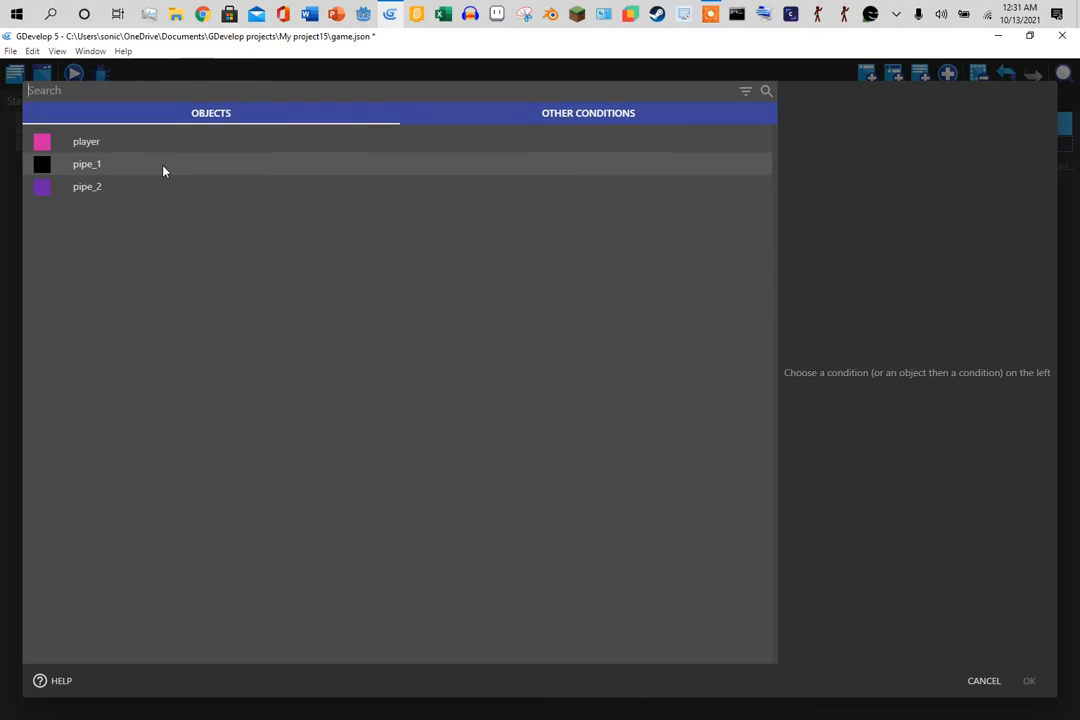
type("key")
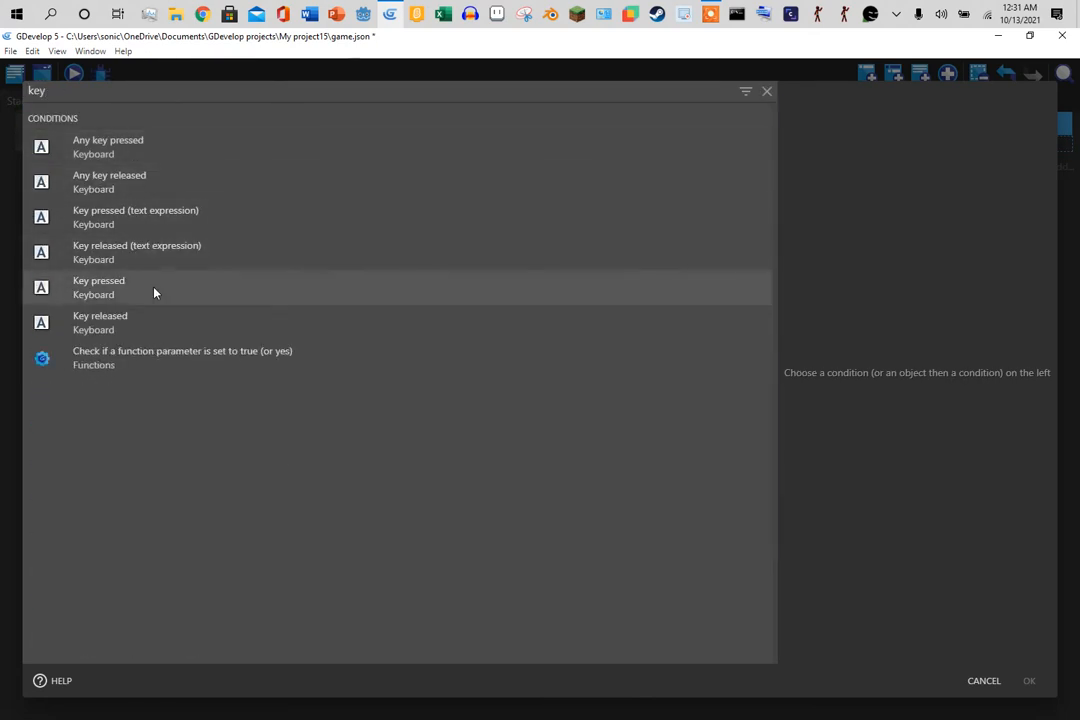
left_click(154, 288)
type("space")
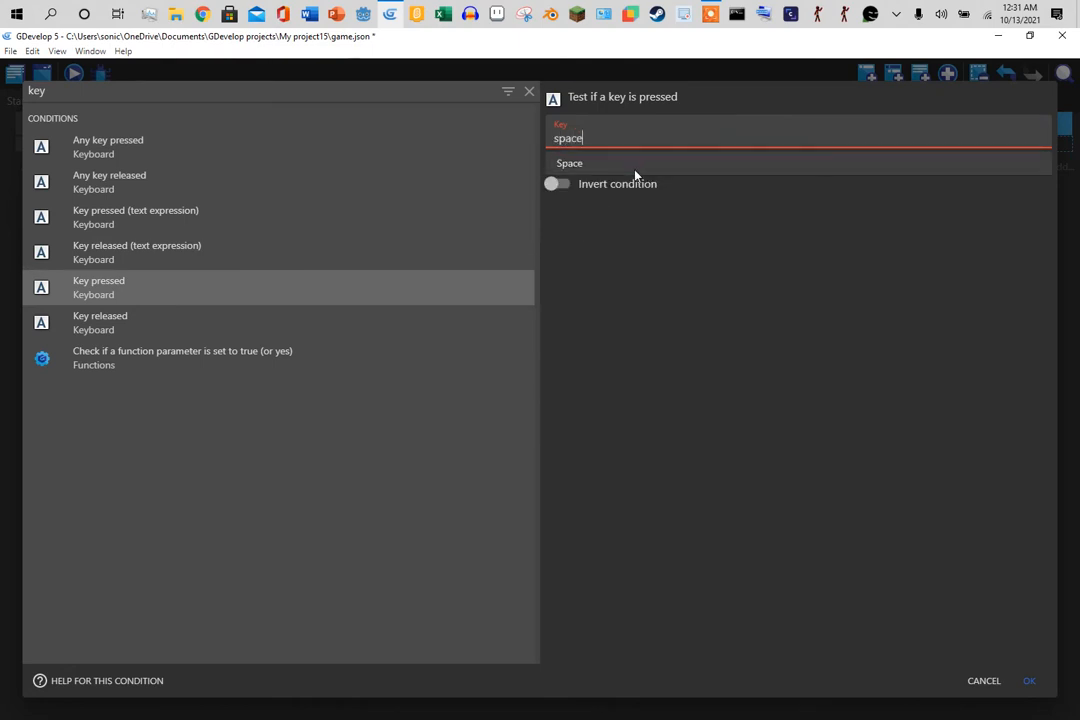
left_click(634, 166)
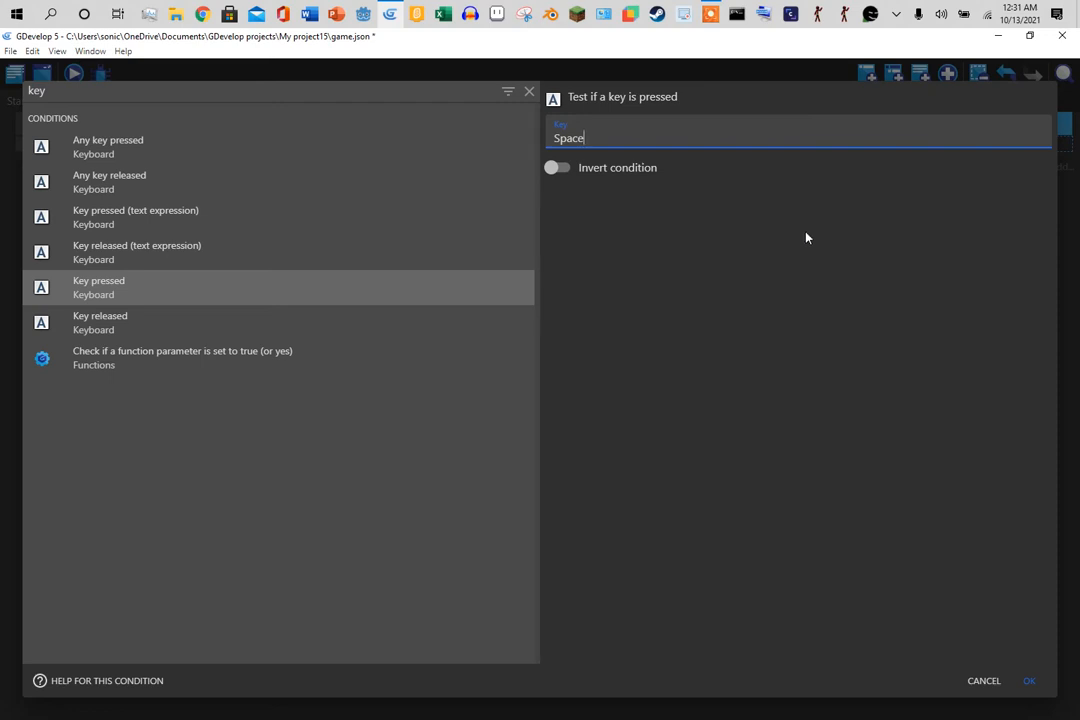
- Re-enter the key value as Space and confirm the Key pressed condition
key("BackSpace")
key("BackSpace")
key("BackSpace")
key("BackSpace")
key("BackSpace")
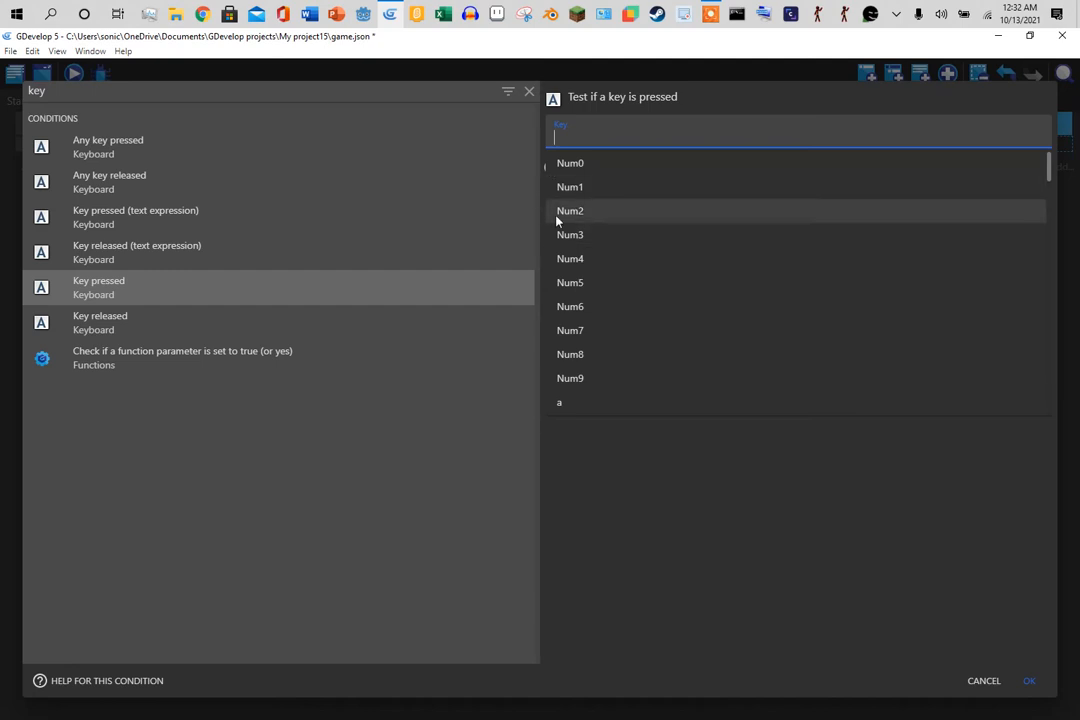
left_click(913, 580)
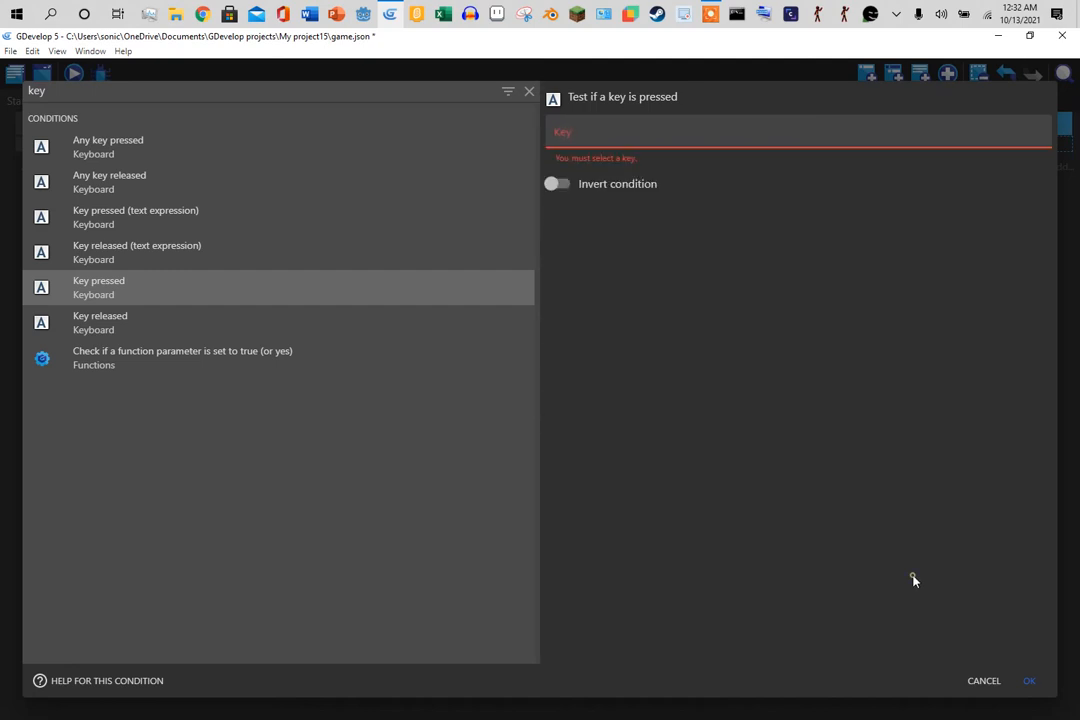
left_click(604, 134)
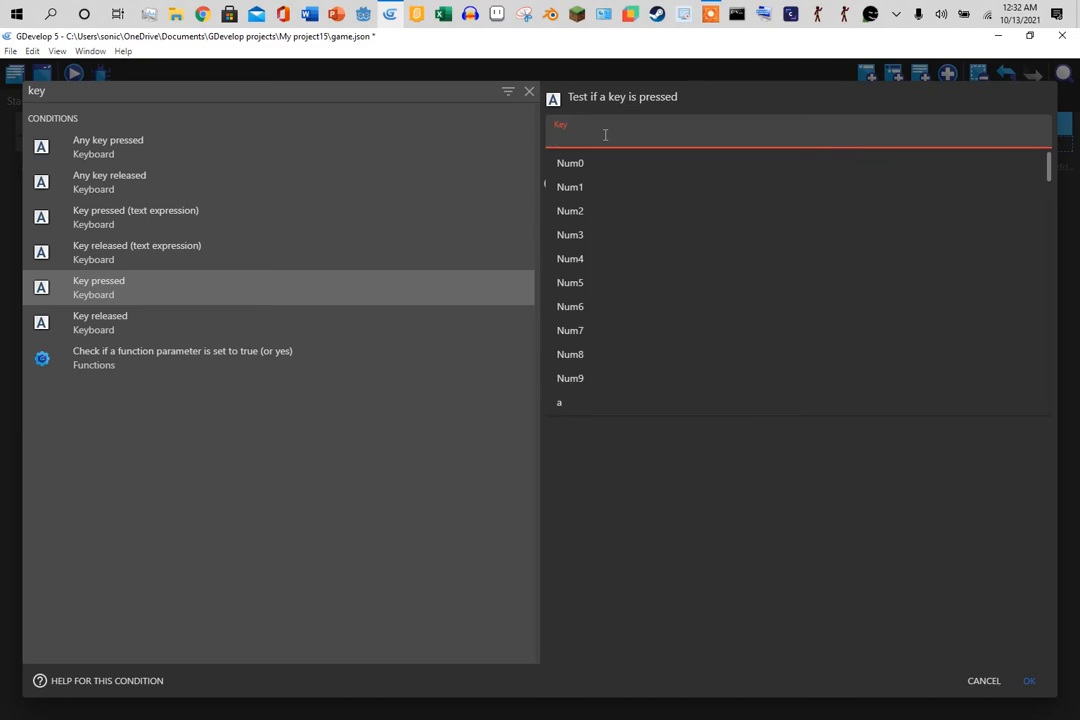
type("spce")
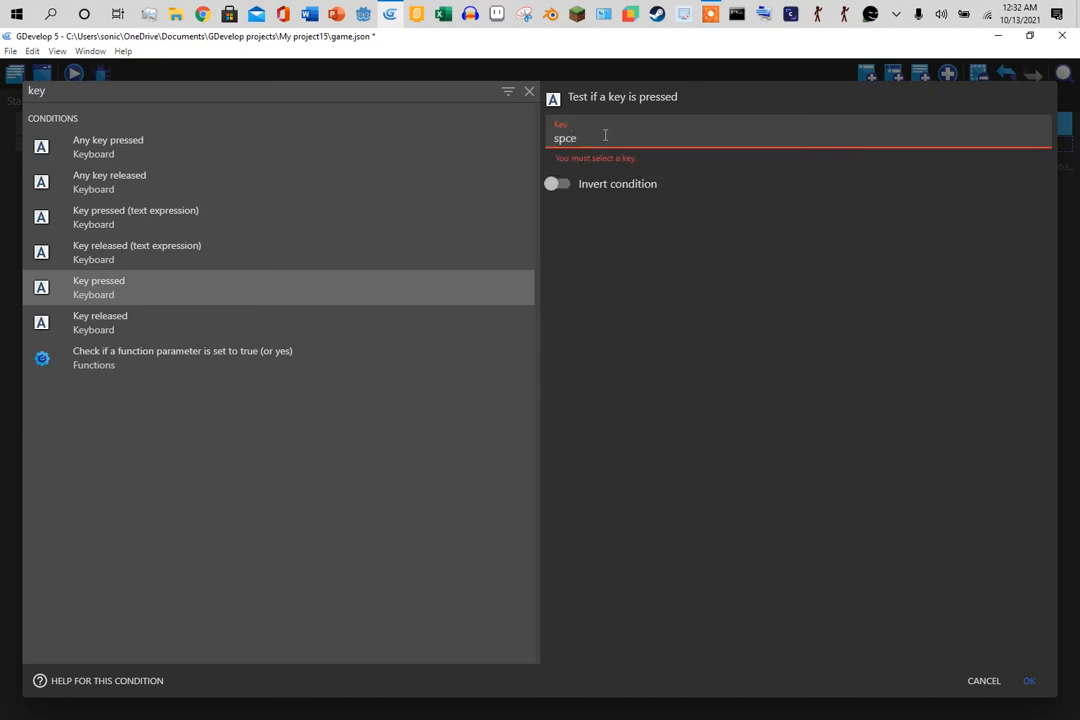
key("BackSpace")
key("BackSpace")
type("a")
left_click(603, 164)
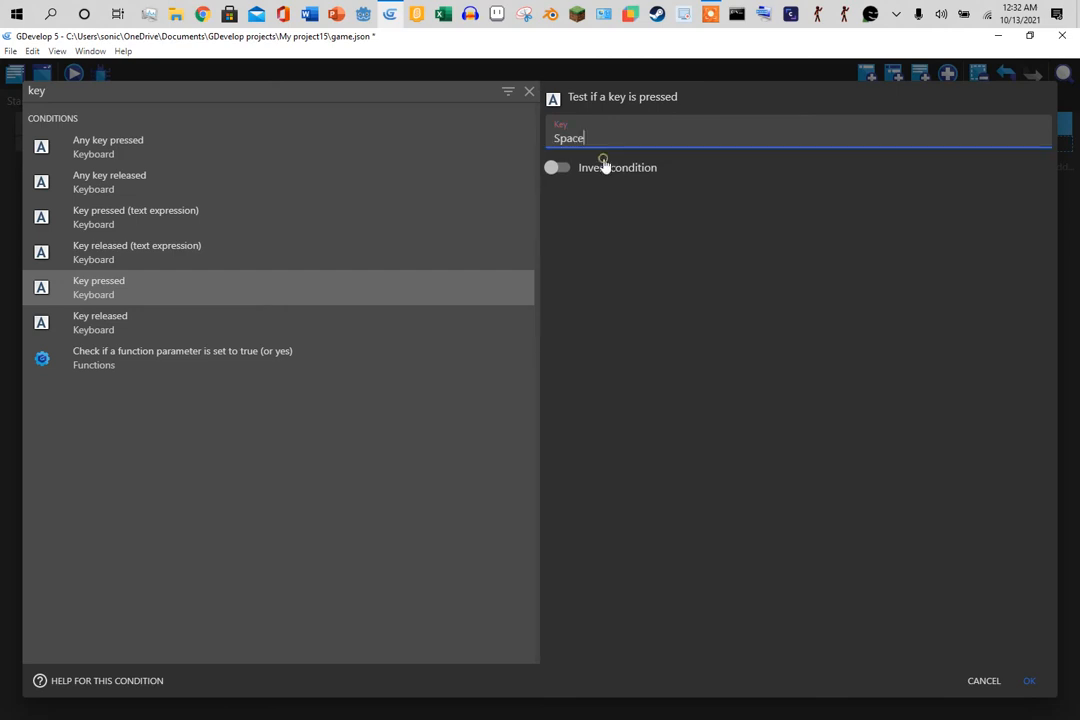
left_click(1030, 683)
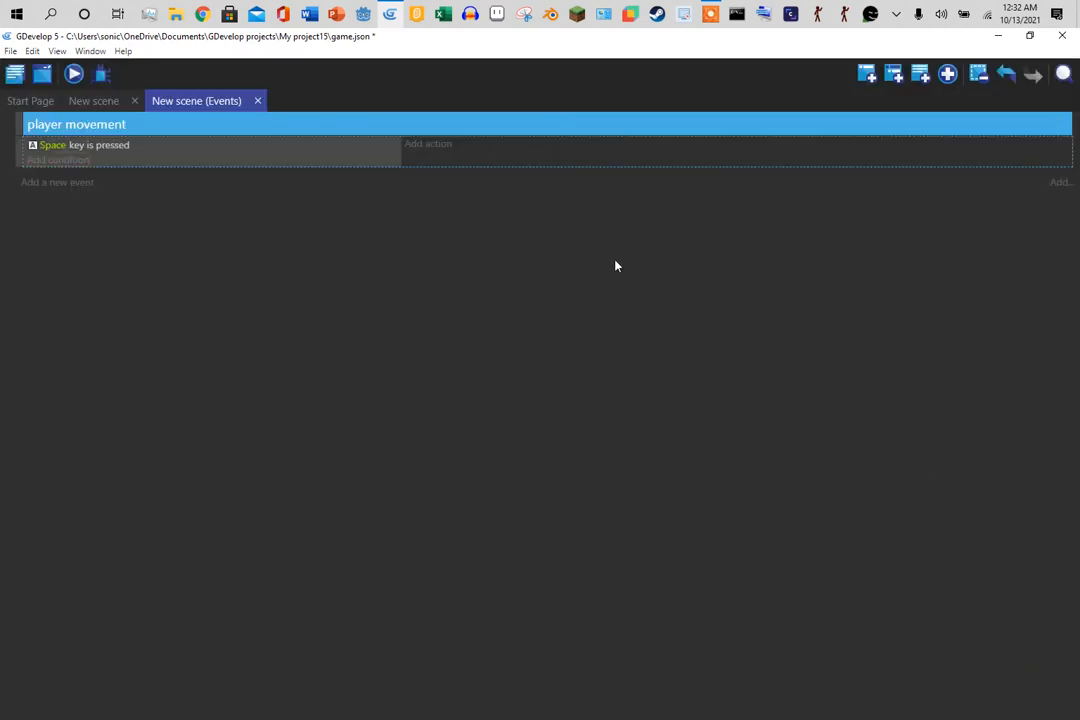
- Add a Simulate jump key press action for the player to the Space event
left_click(436, 148)
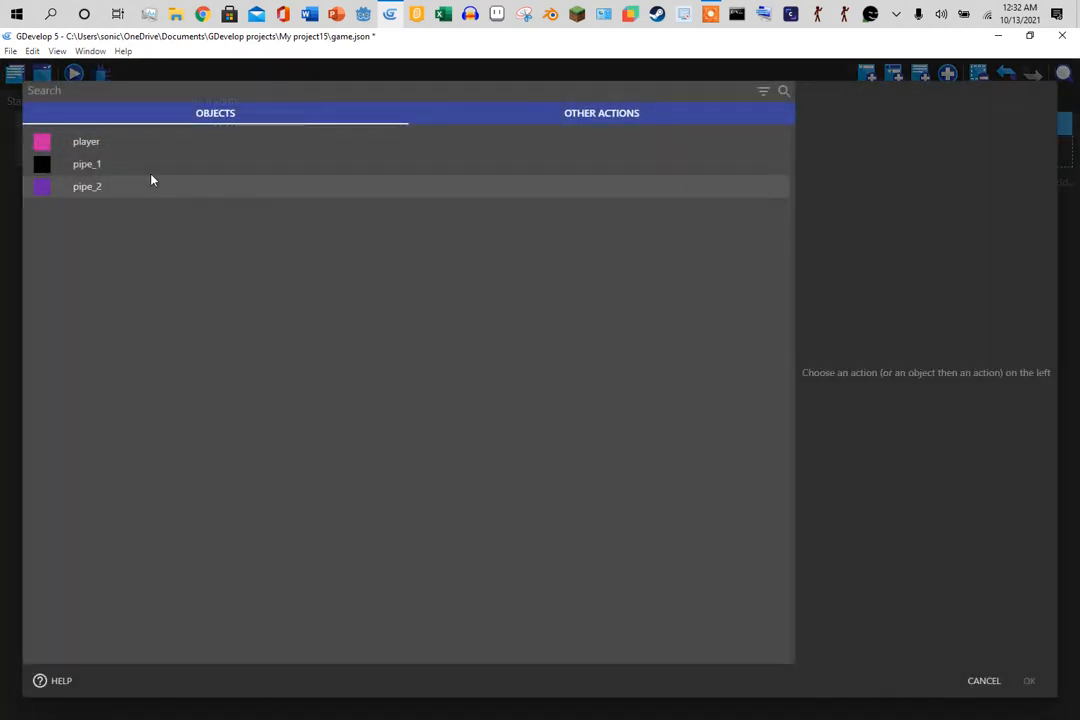
left_click(151, 147)
scroll(540, 400, "down", 5)
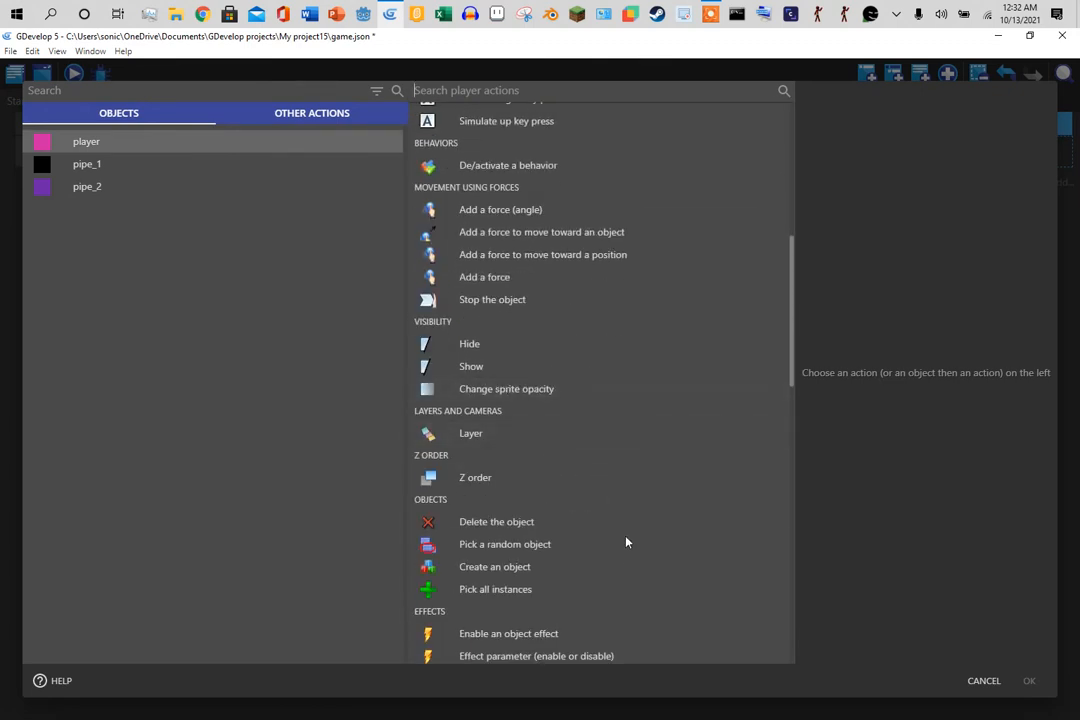
scroll(627, 545, "up", 5)
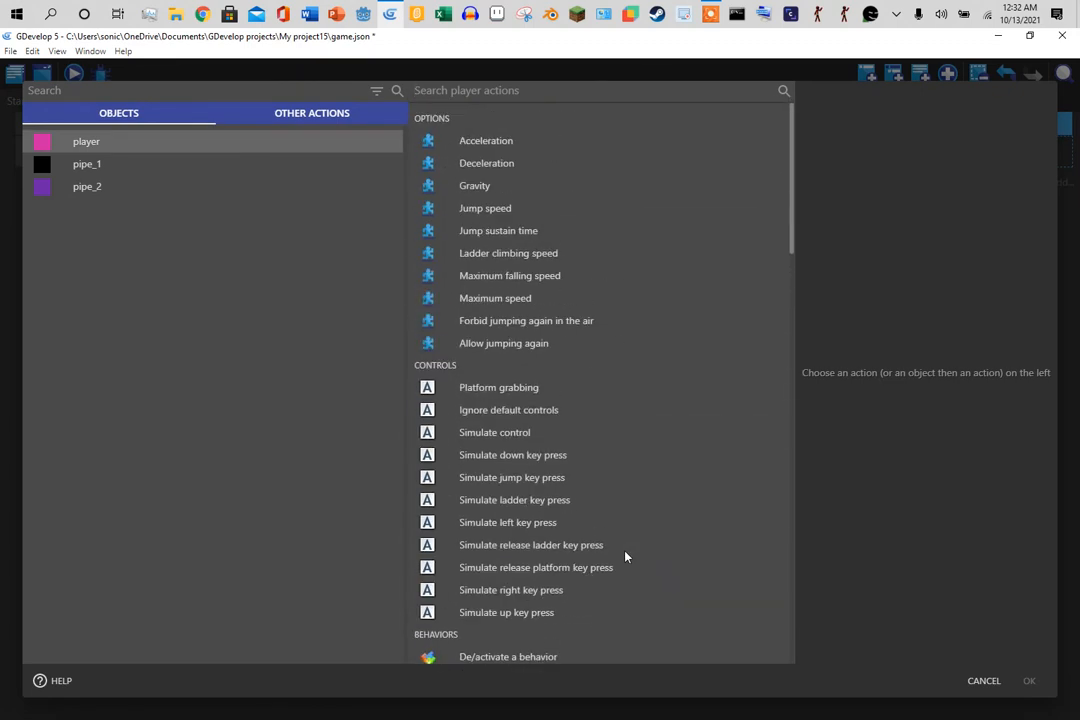
left_click(520, 478)
left_click(1032, 681)
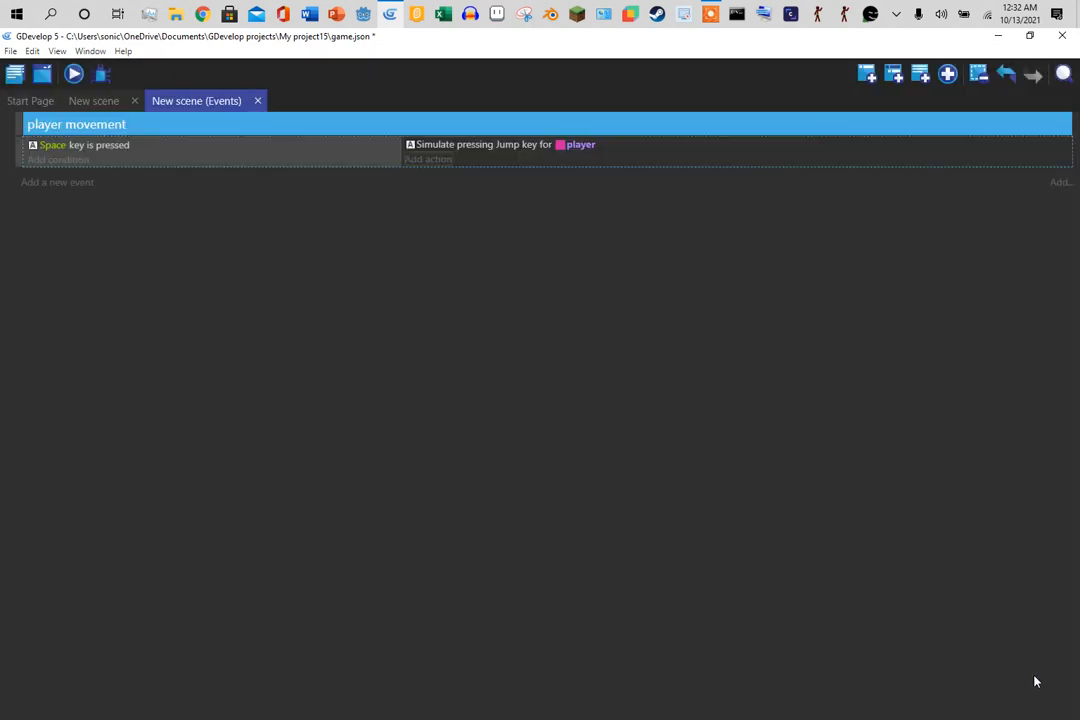
- Add a second action allowing the player to jump again
left_click(421, 161)
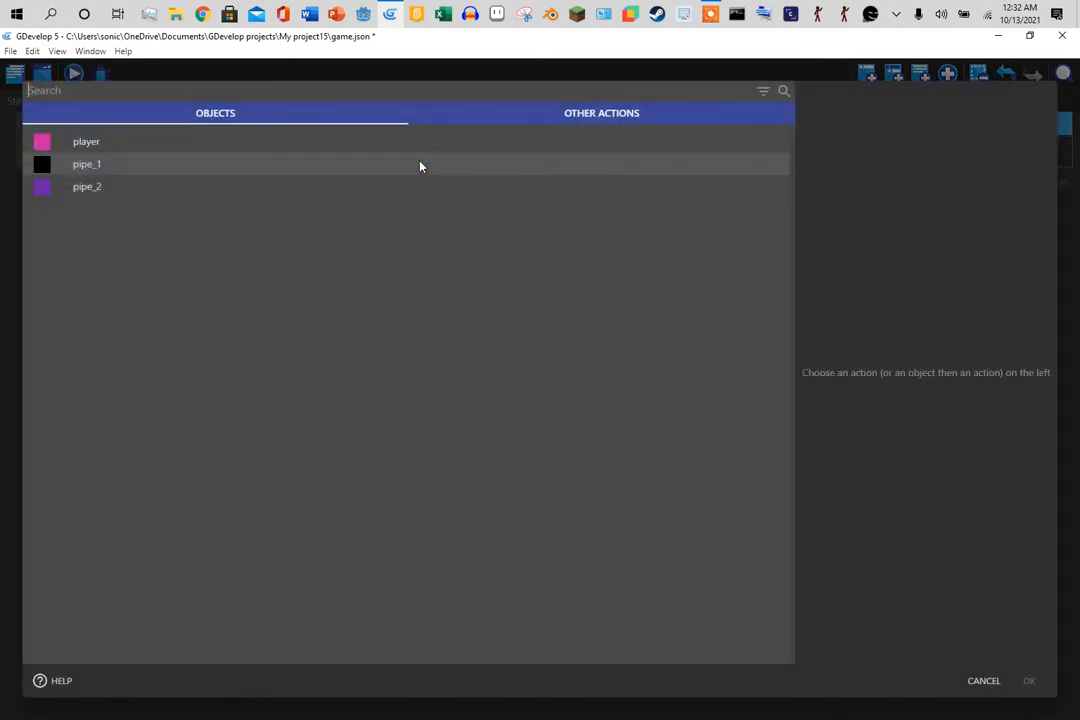
left_click(182, 140)
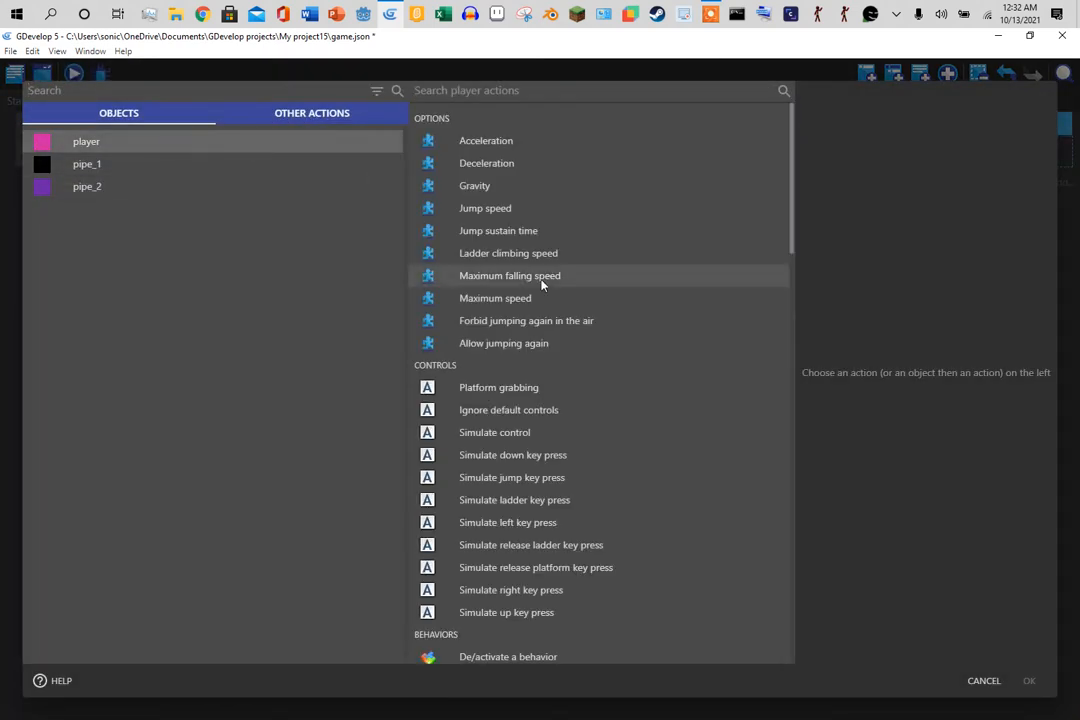
left_click(542, 343)
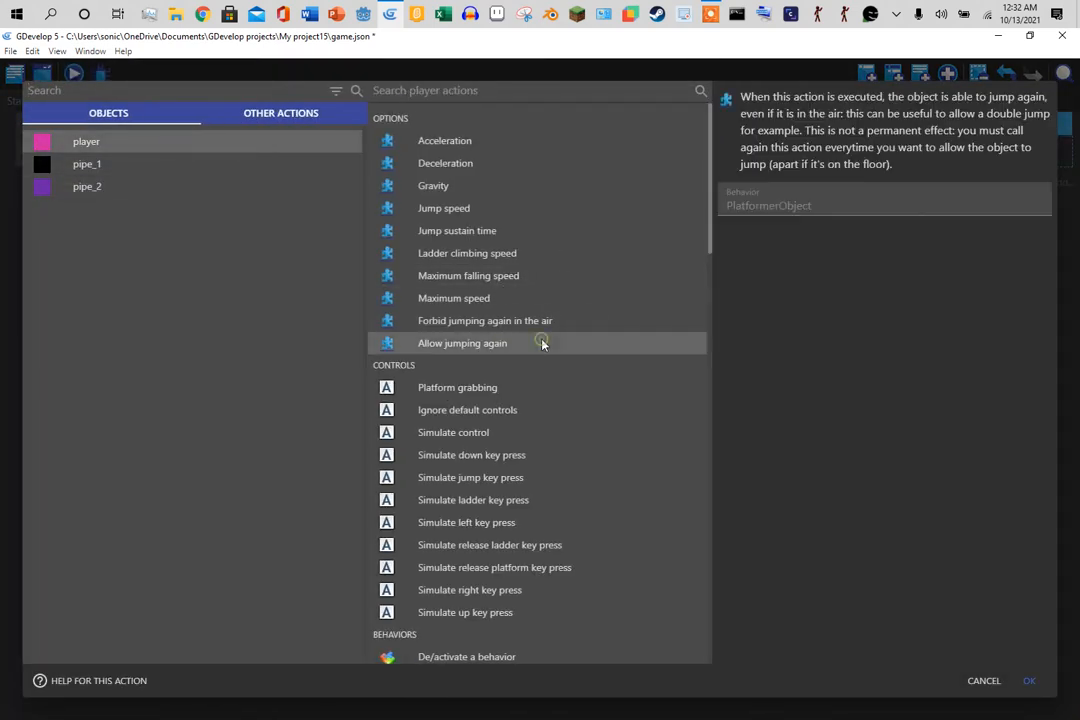
left_click(1027, 676)
- Preview the game and test the player's jump with Space several times
left_click(76, 76)
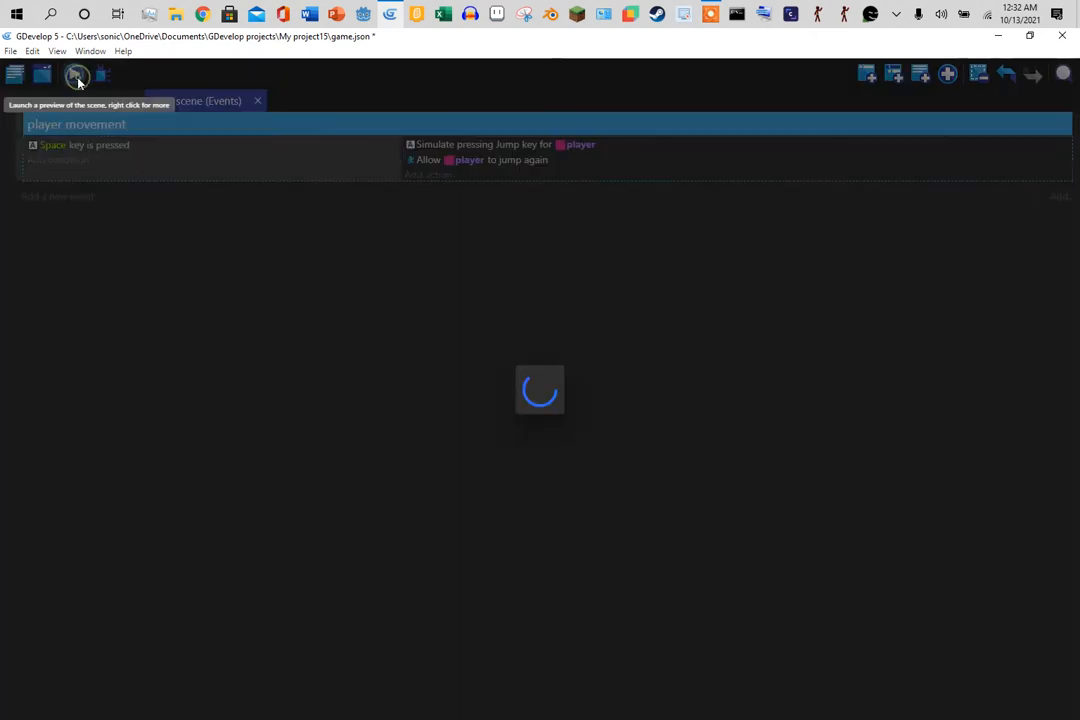
key("space")
key("space")
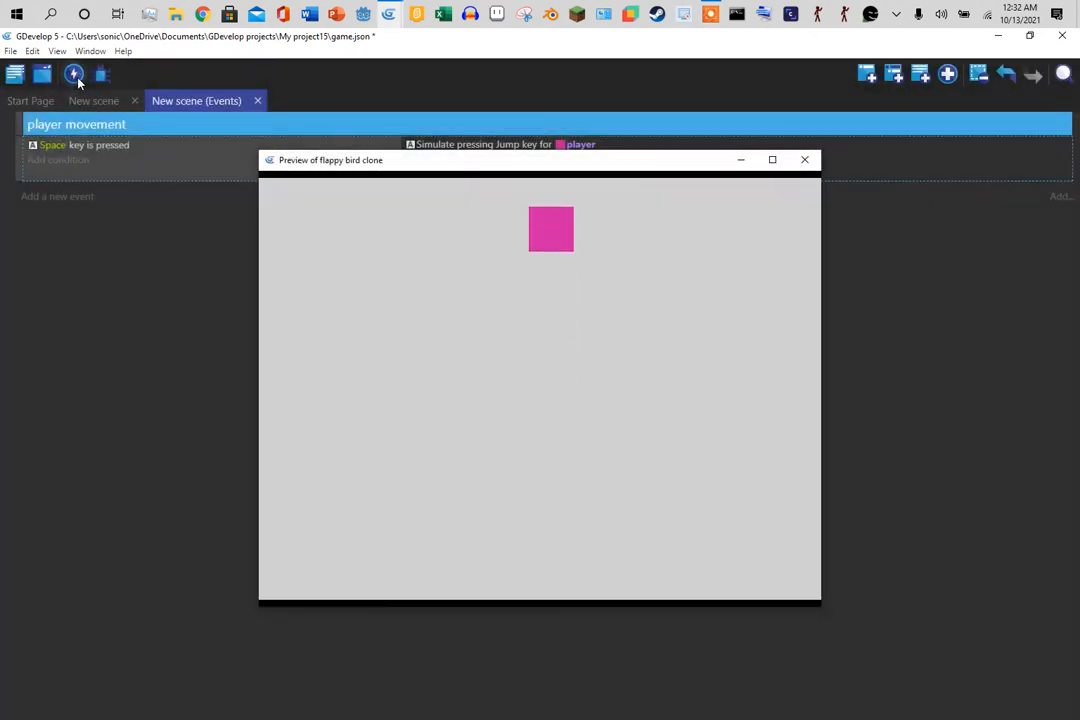
key("space")
key("space")
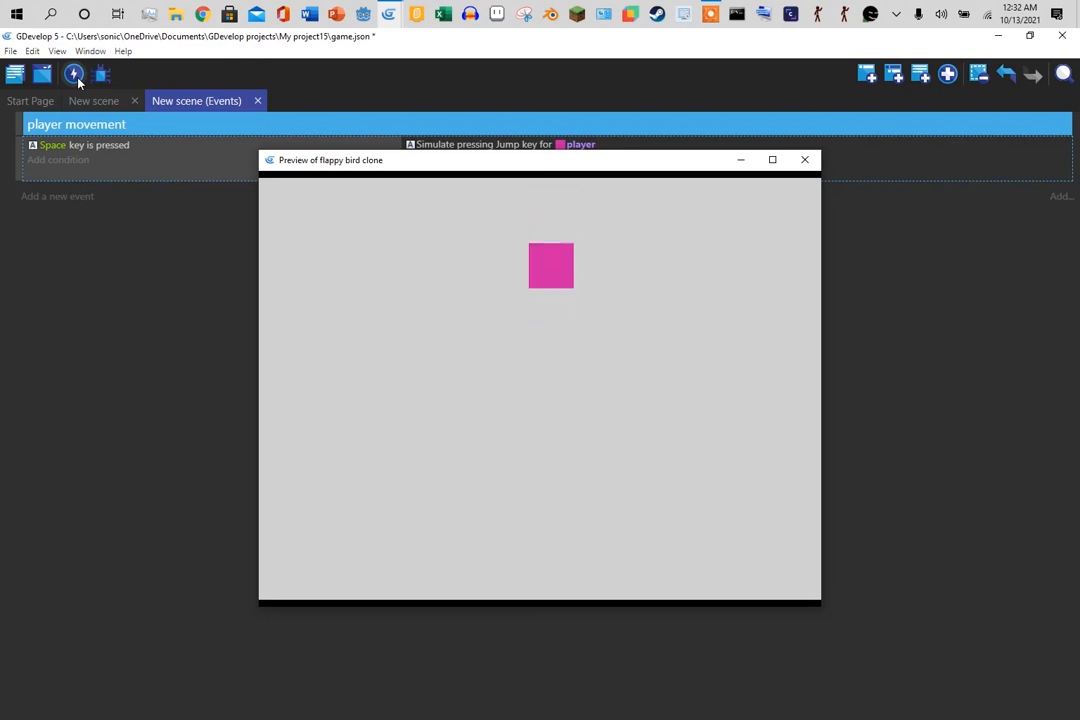
key("space")
key("space")
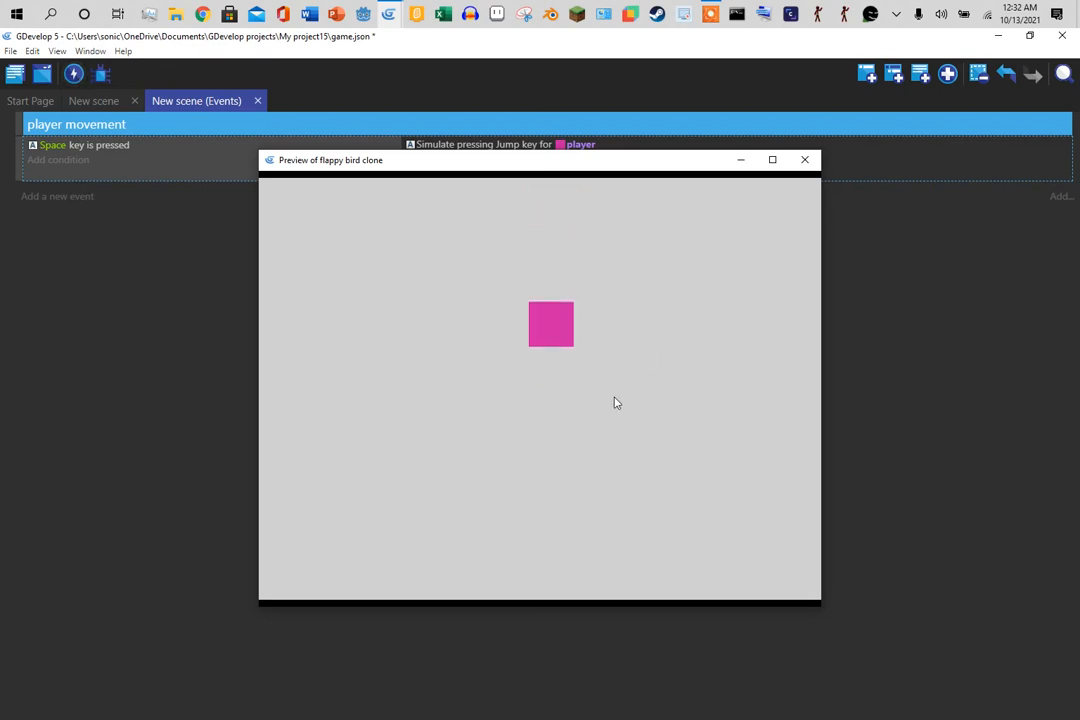
key("space")
key("space")
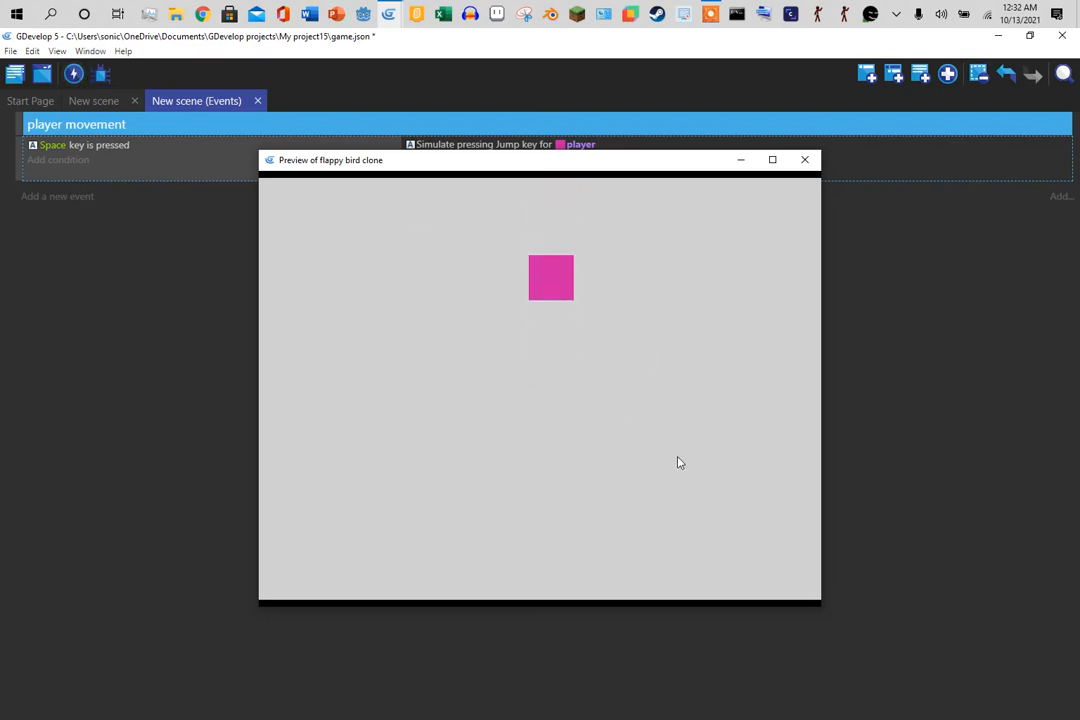
key("space")
key("space")
key("space")
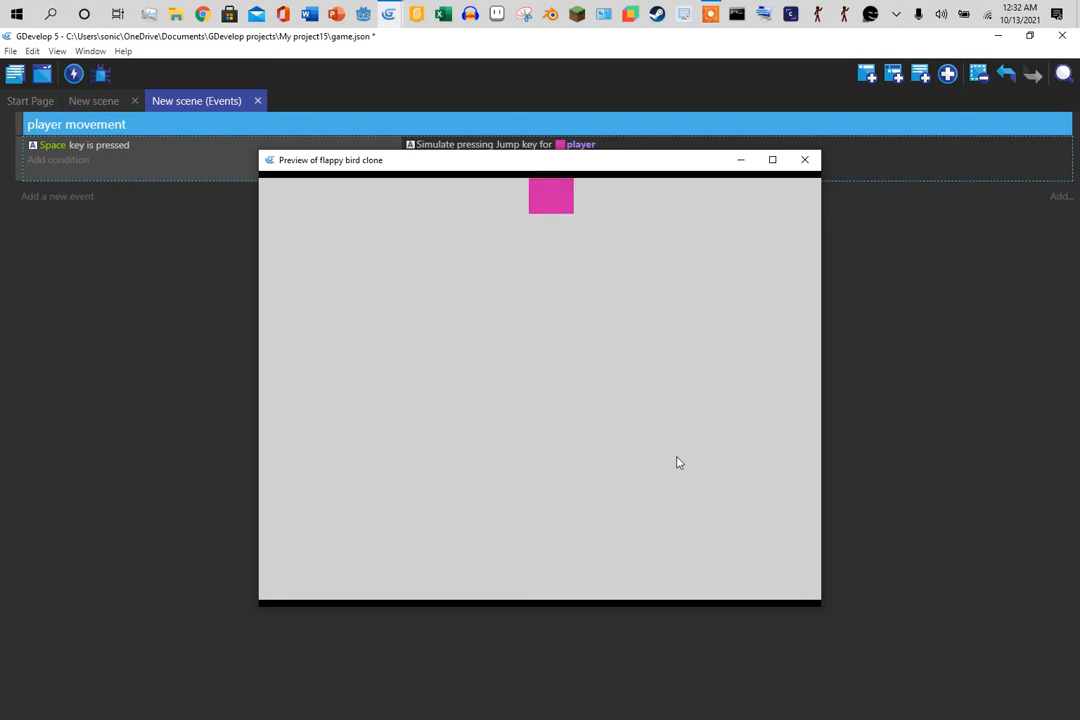
key("space")
key("space")
key("space")
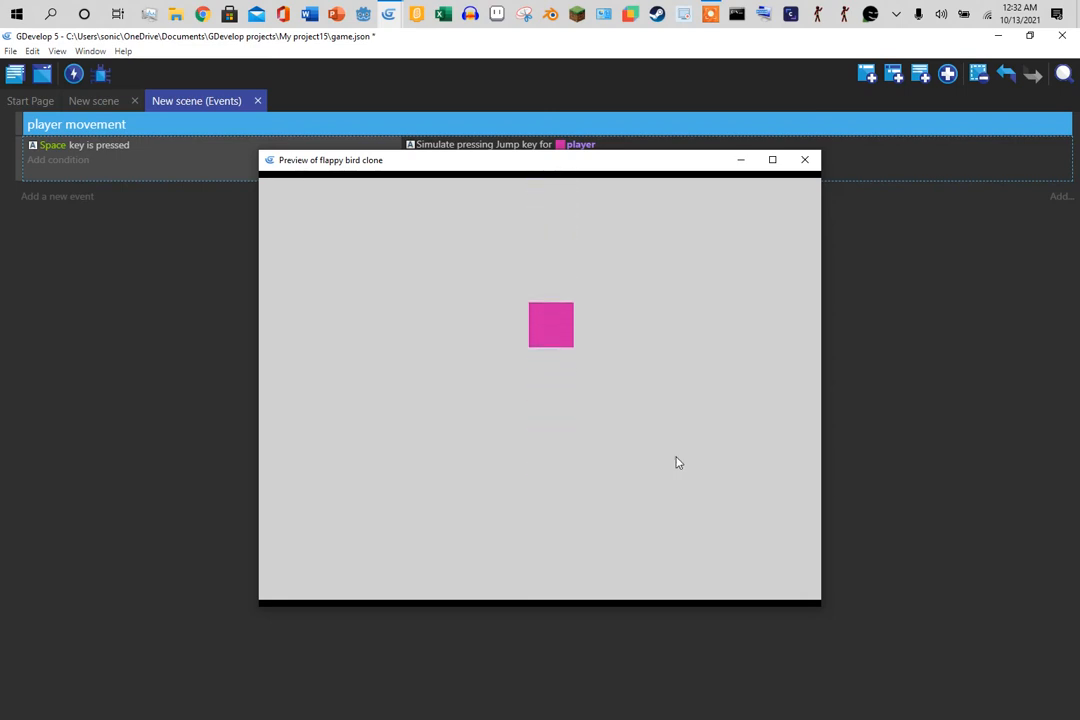
key("space")
left_click(805, 160)
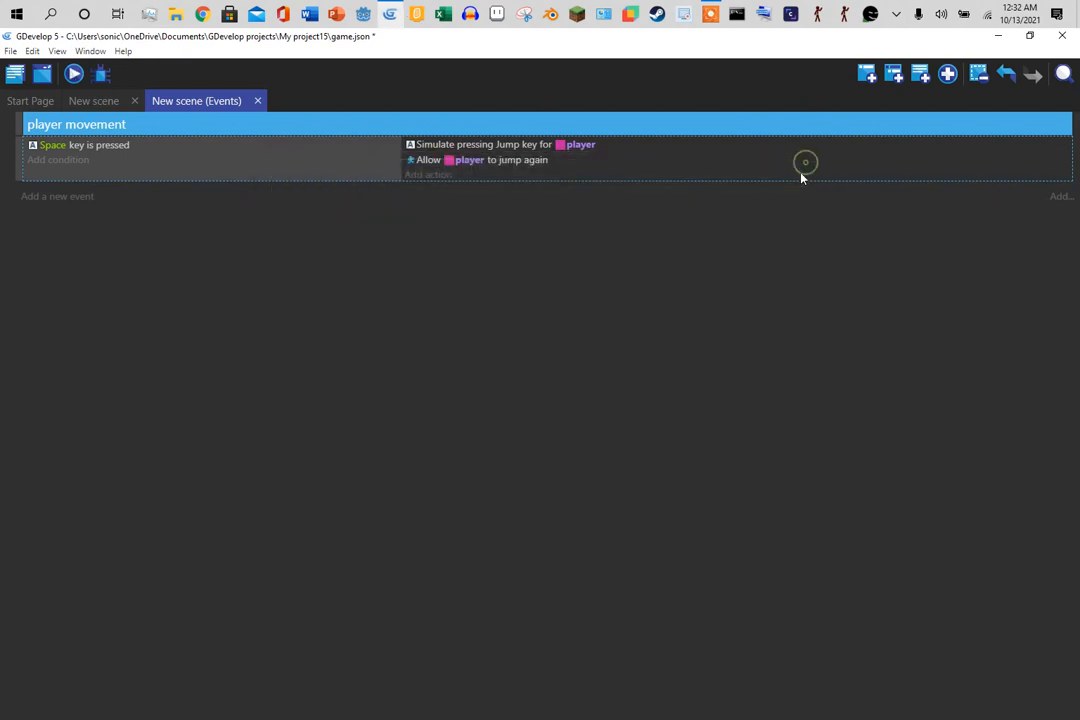
- Preview the scene and test the player's jump twice with Space
left_click(91, 101)
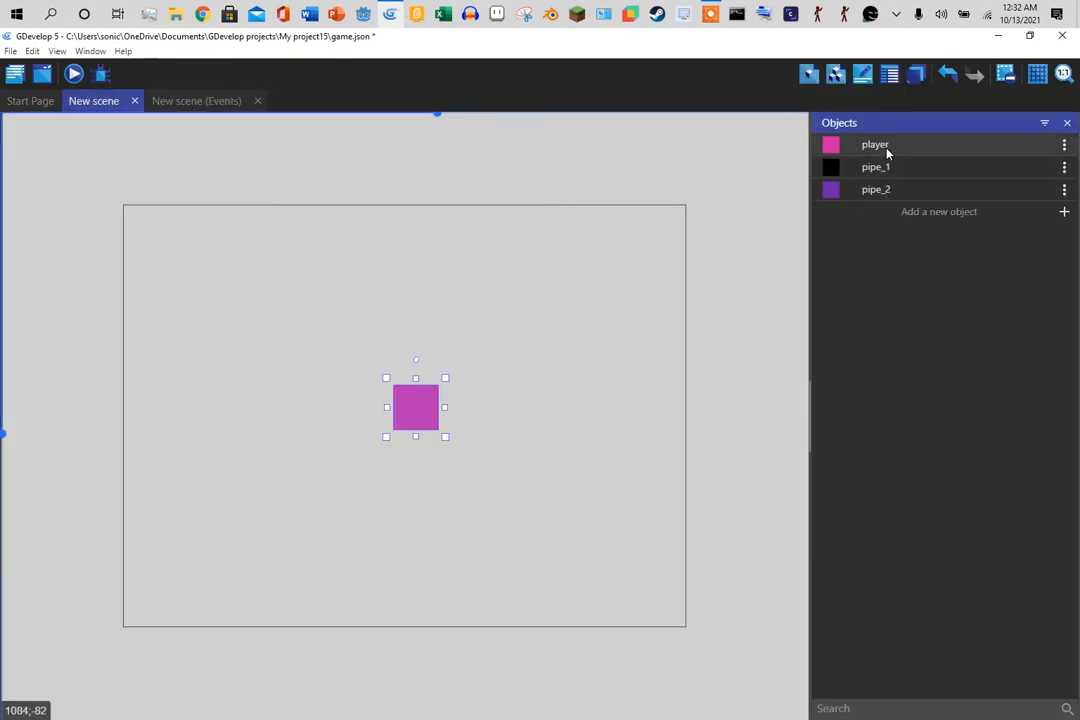
left_click(75, 72)
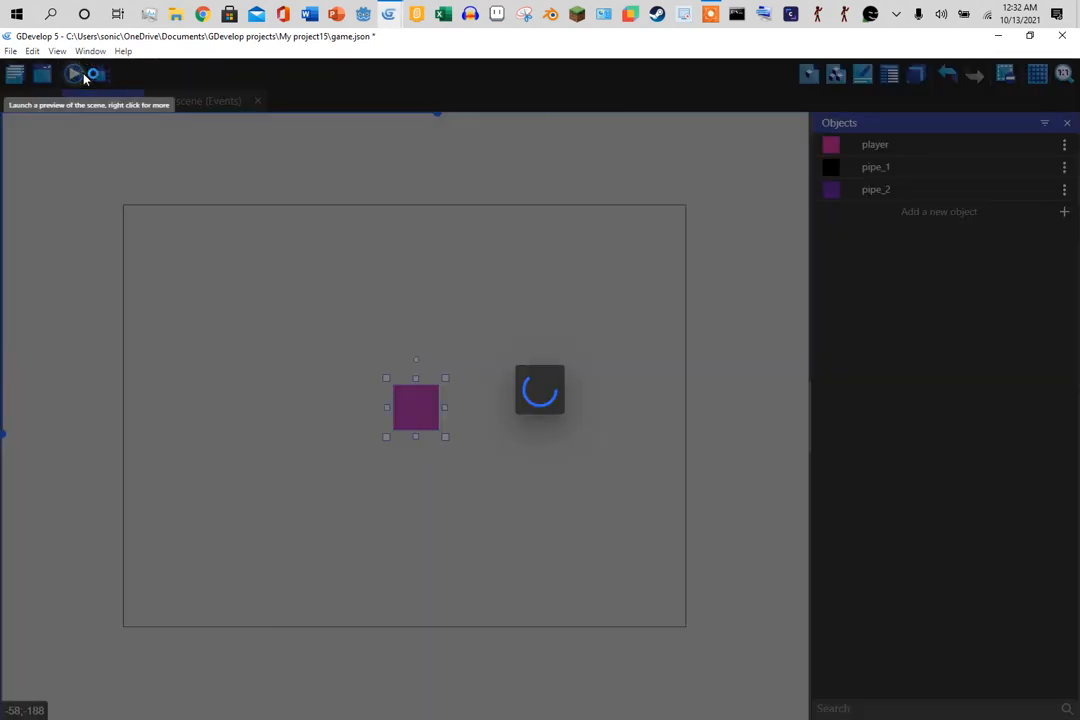
key("space")
key("space")
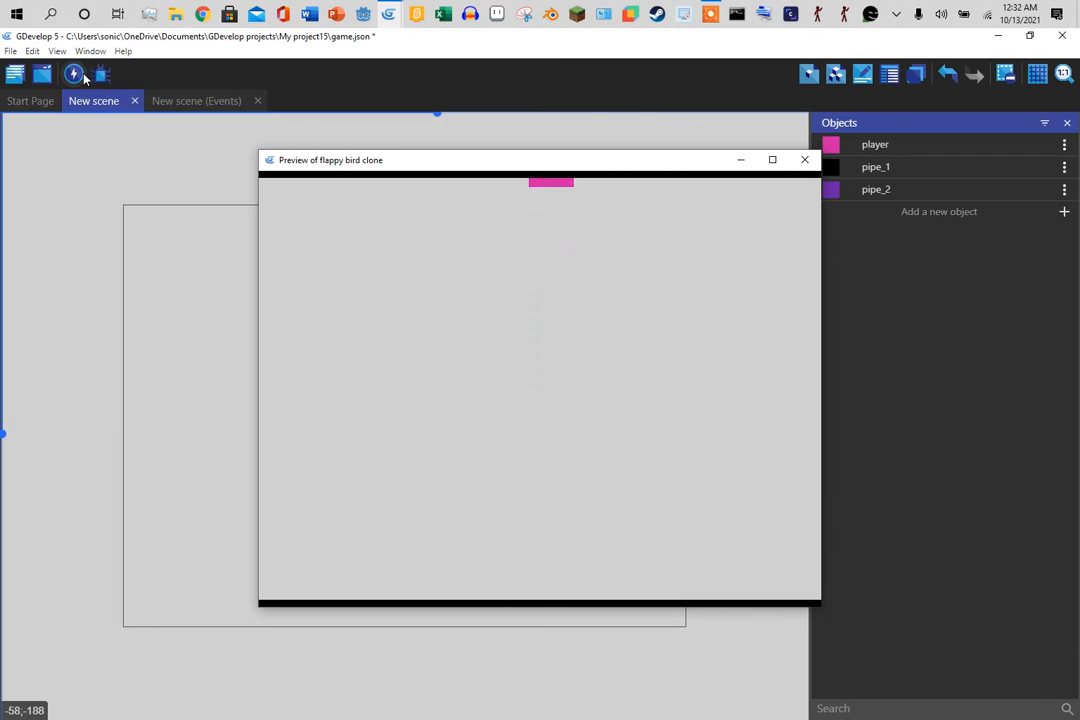
key("space")
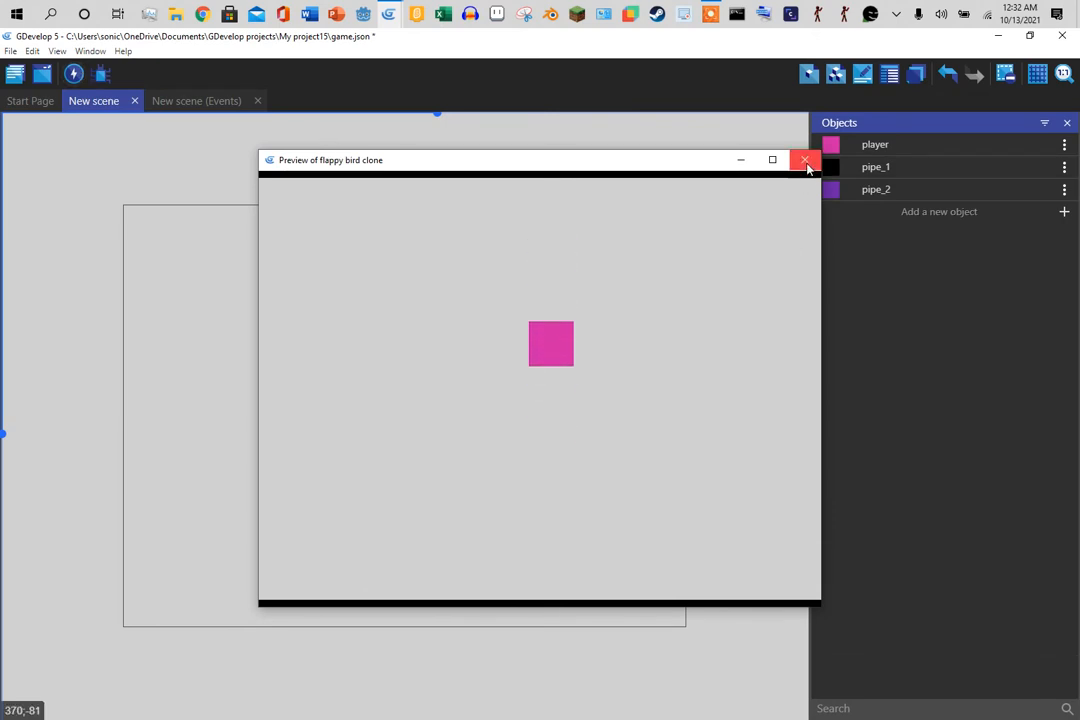
left_click(805, 161)
- Change the player's Platformer Jump speed from 600 to 300
left_click(888, 148)
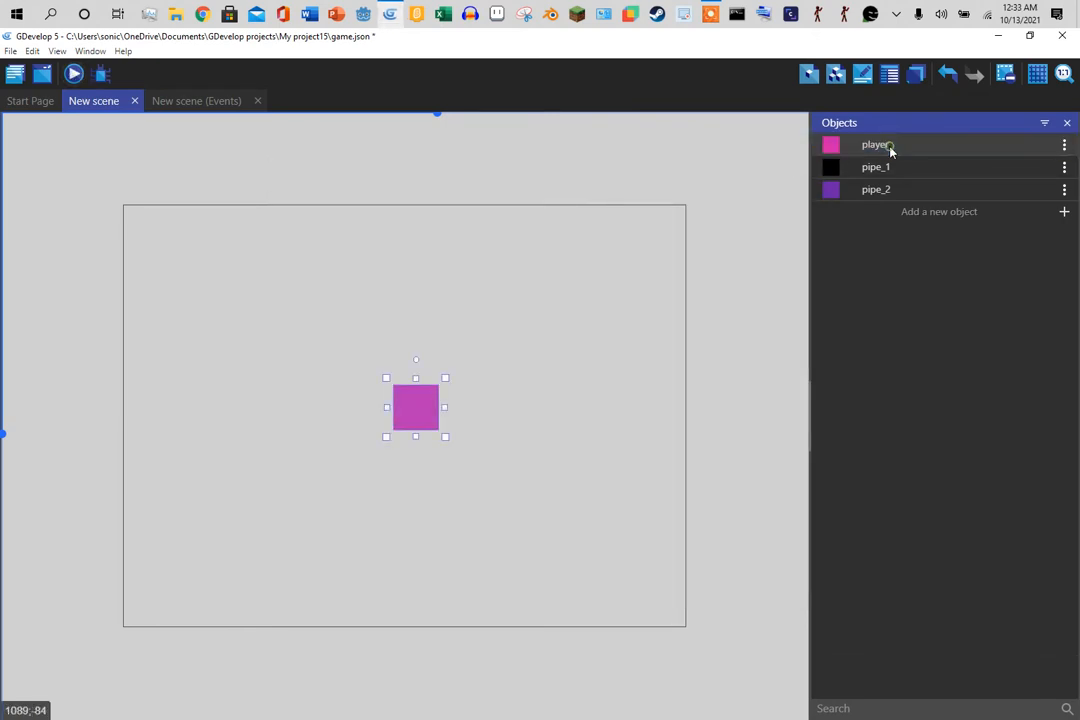
double_click(889, 147)
left_click(531, 96)
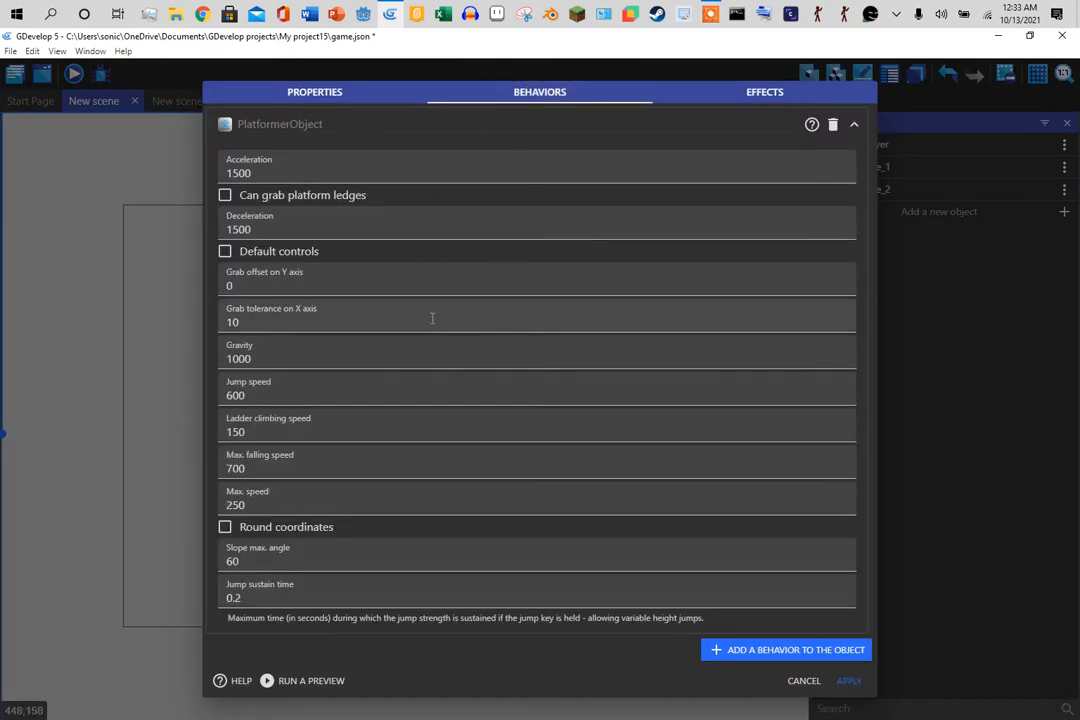
double_click(236, 395)
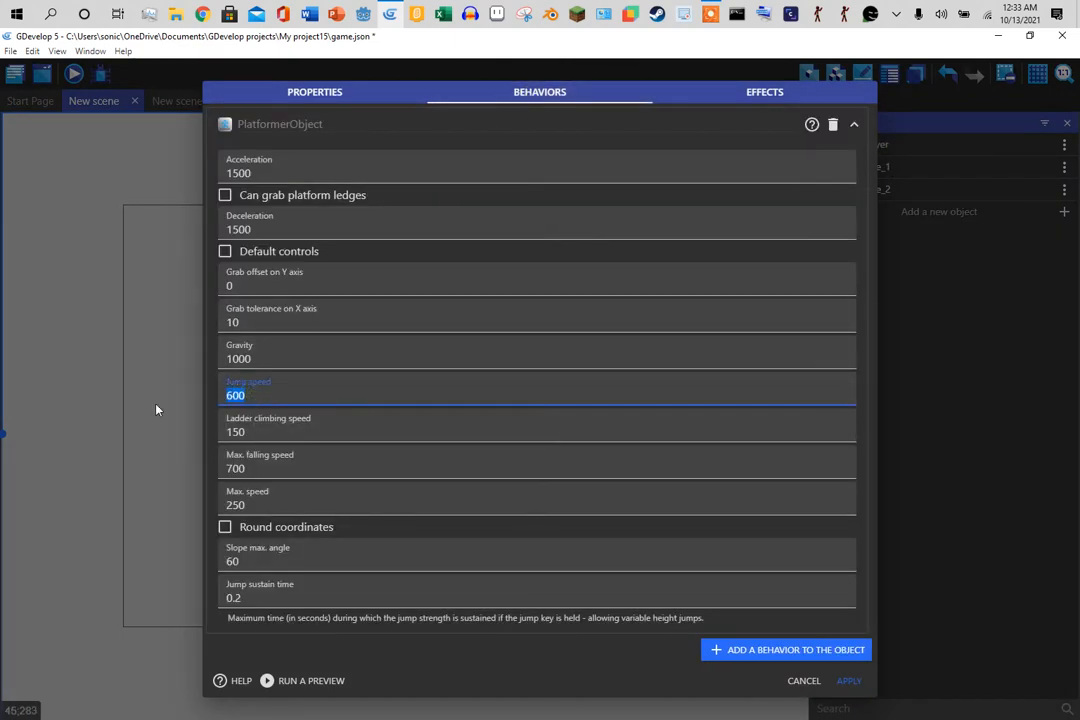
type("300")
left_click(841, 688)
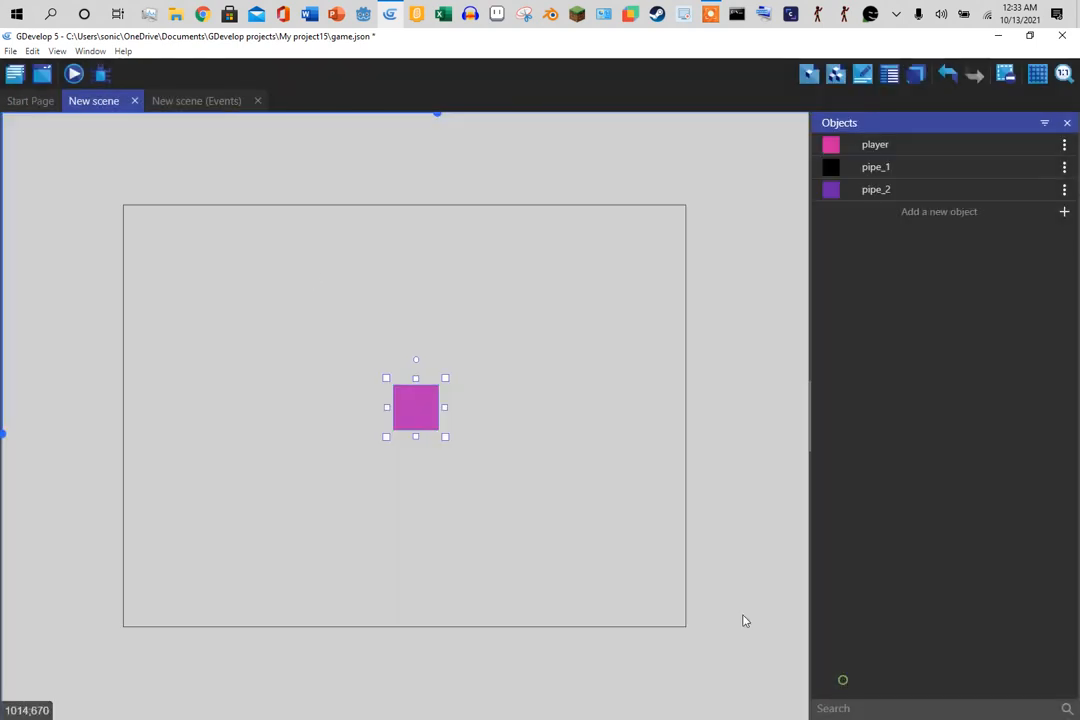
- Preview again to test the lower jump speed with Space
left_click(73, 74)
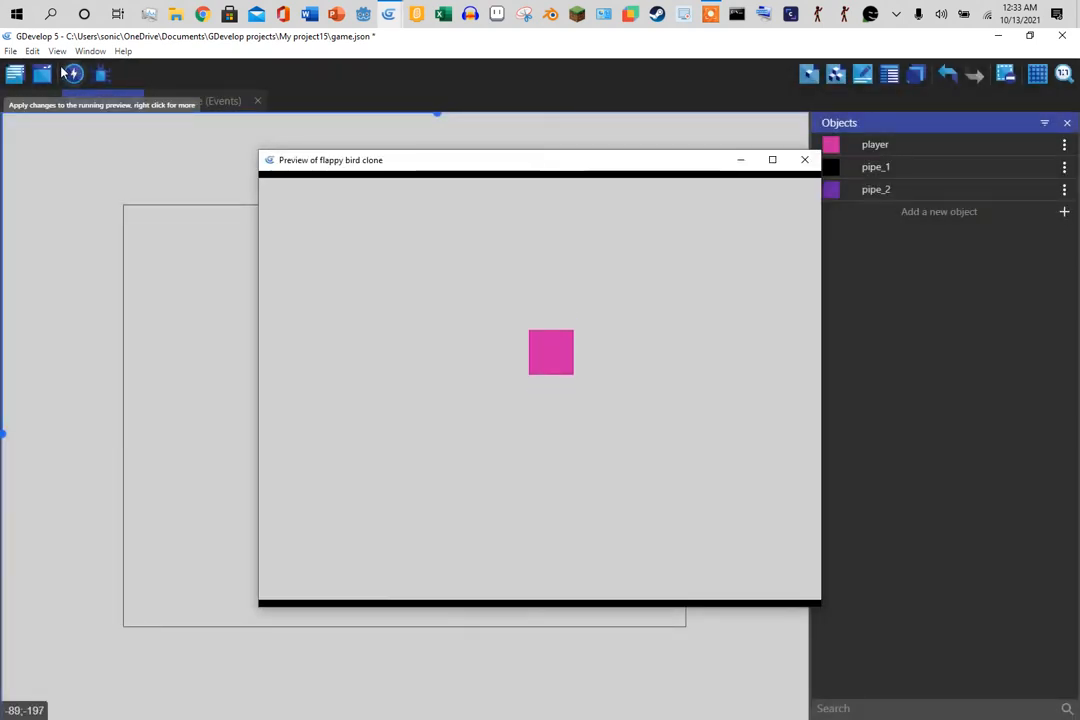
key("space")
key("space")
key("space")
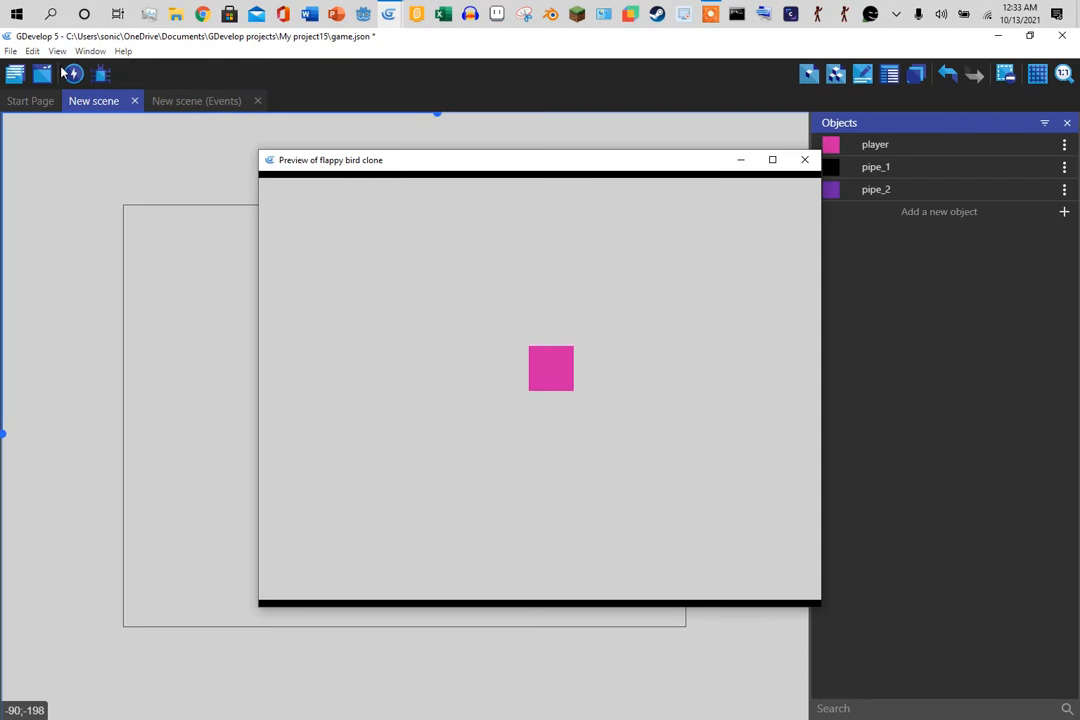
key("space")
key("space")
key("space")
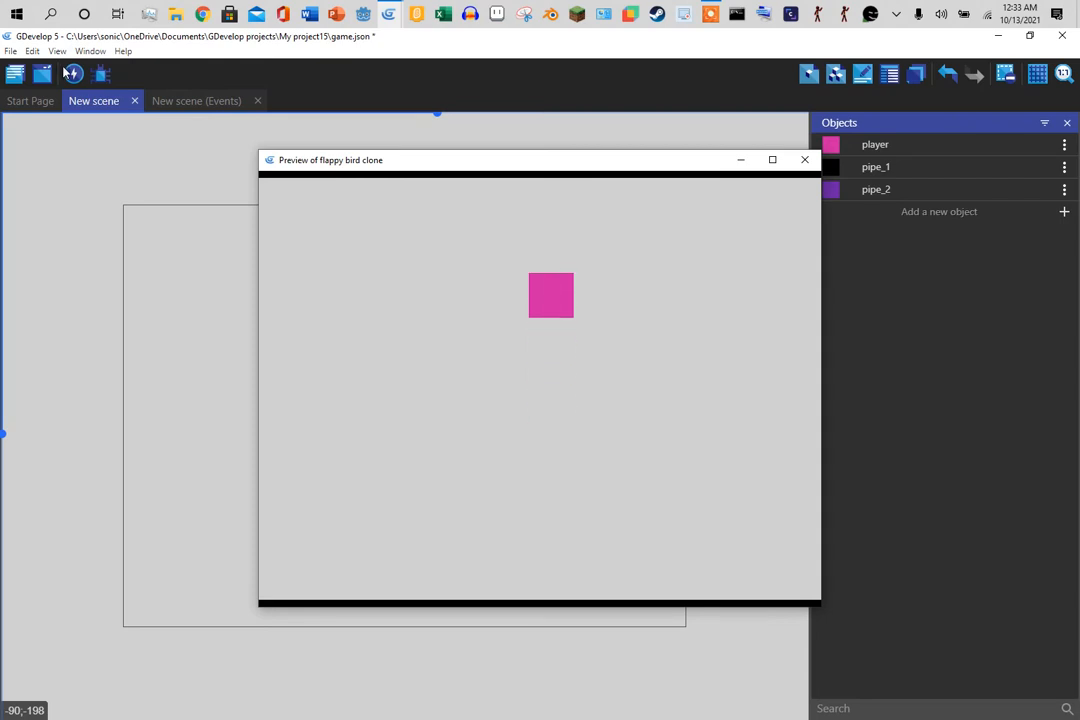
left_click(804, 160)
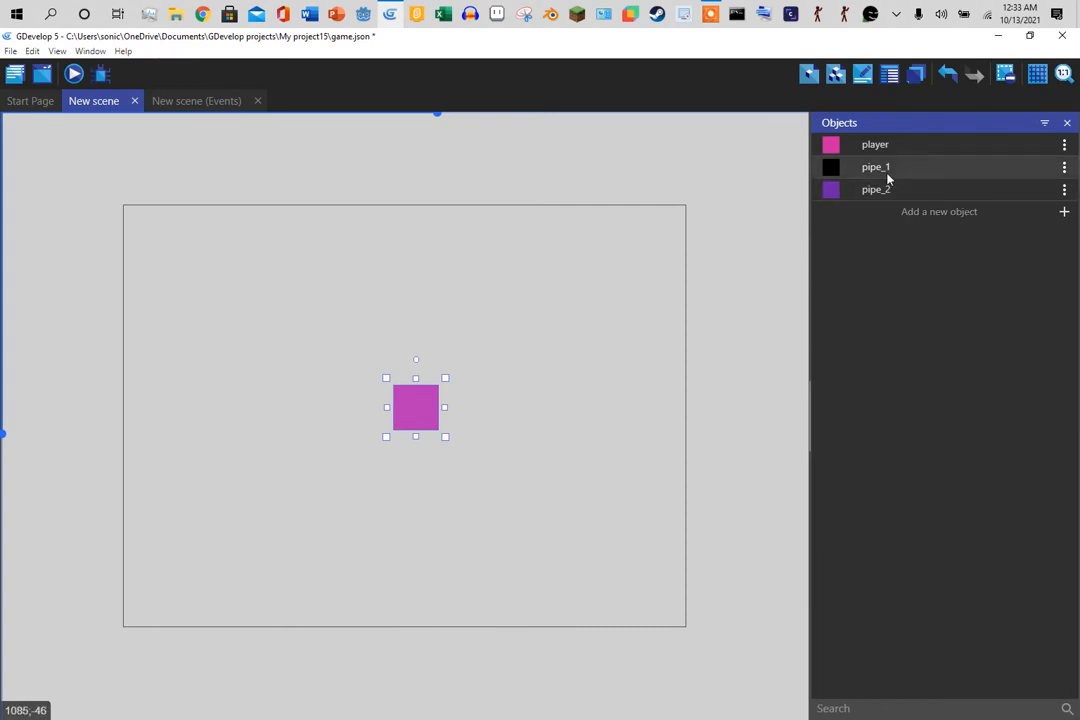
- Place two pipe_1 instances at the right edge, stretched into upper and lower pipes around a gap
left_click_drag(888, 177, 689, 174)
left_click(704, 193)
left_click_drag(706, 217, 707, 315)
left_click_drag(861, 166, 688, 420)
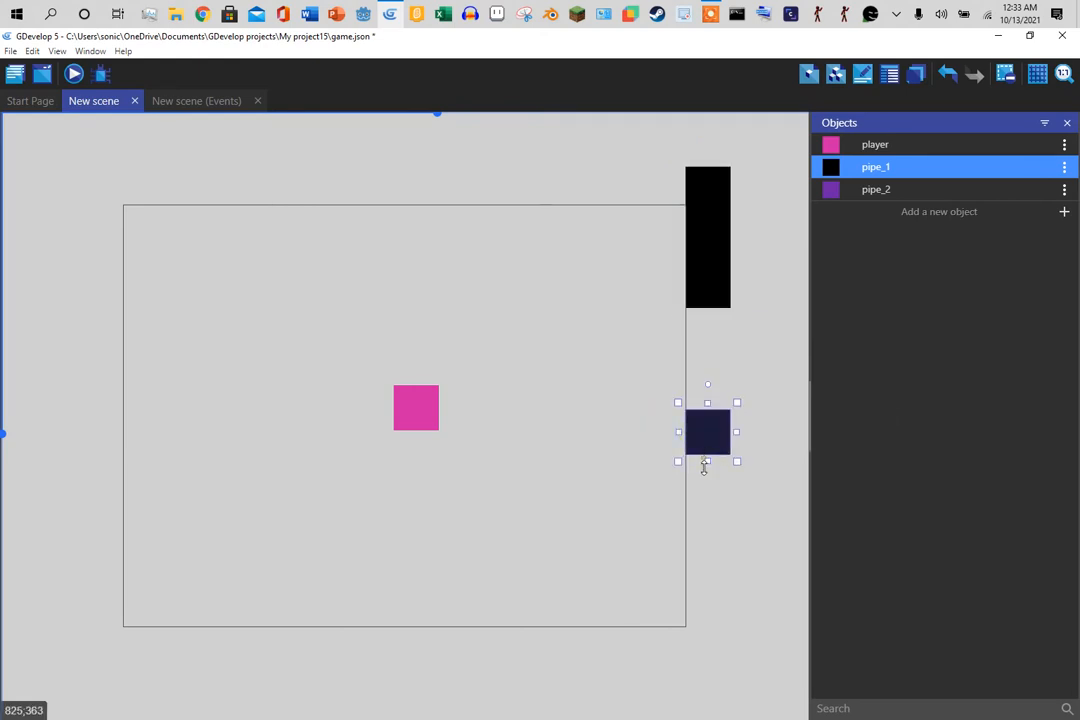
left_click_drag(705, 464, 688, 676)
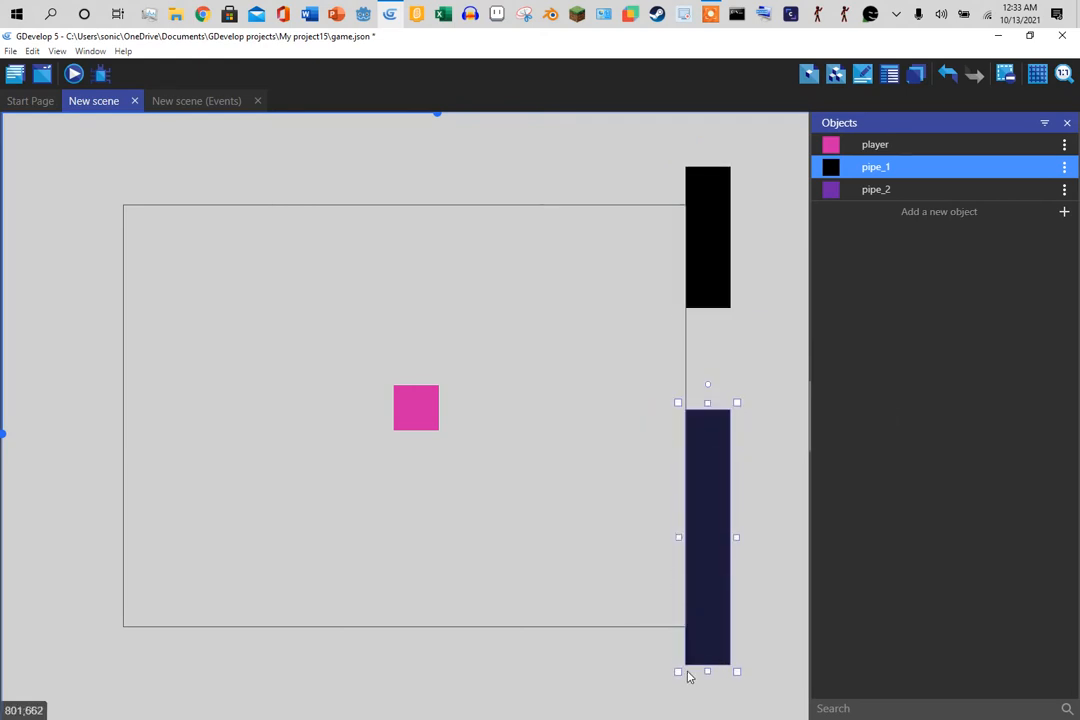
left_click(705, 205)
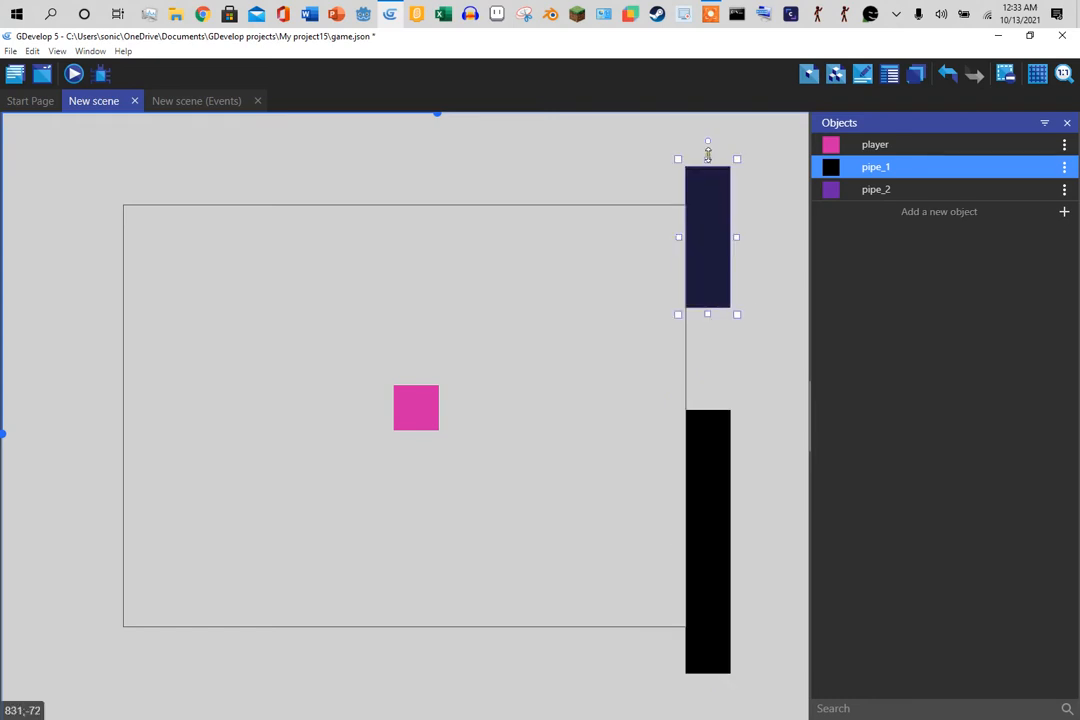
left_click_drag(707, 153, 706, 92)
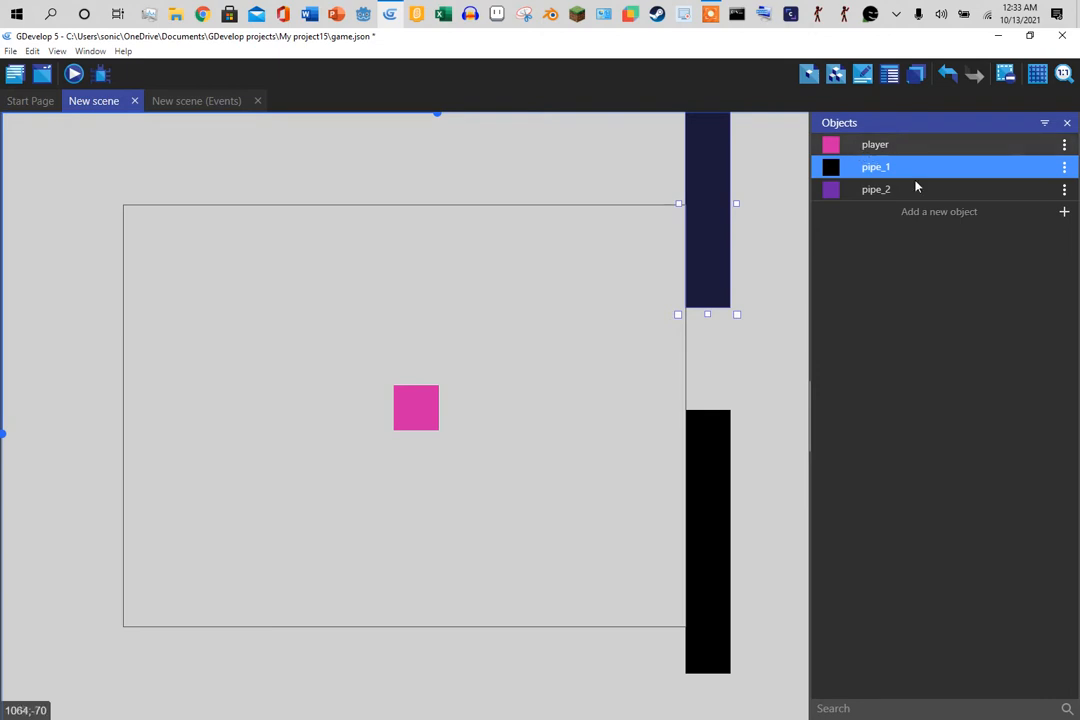
- Add an event group named 'pipe 1' below player movement, with an empty event inside
left_click(205, 101)
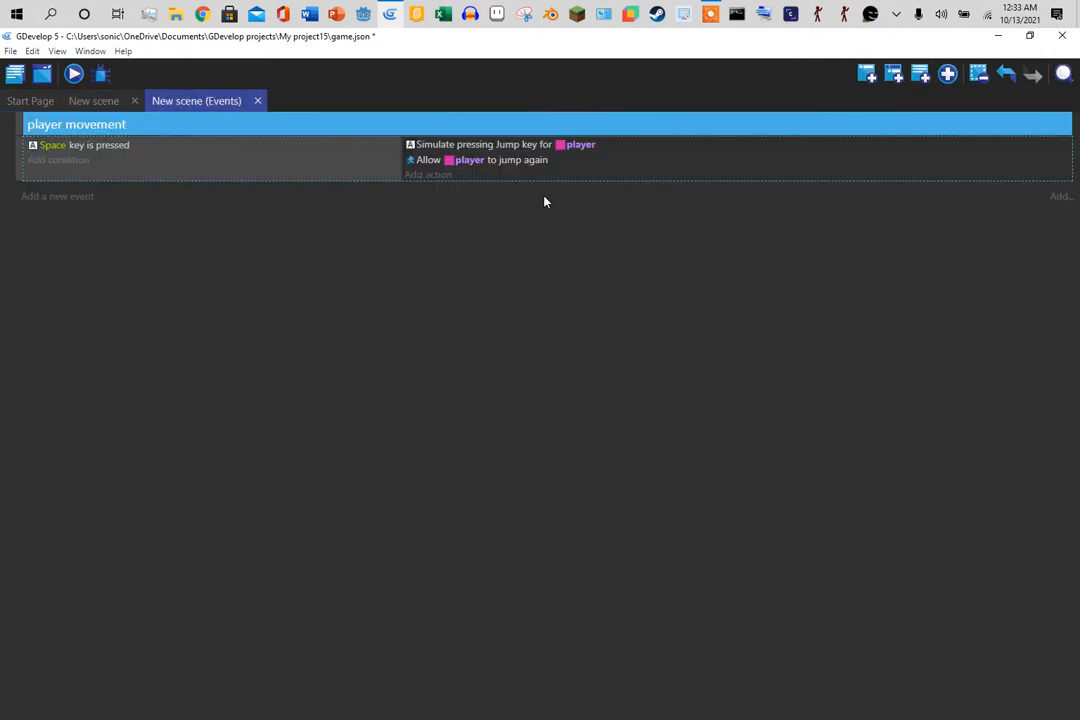
left_click(948, 74)
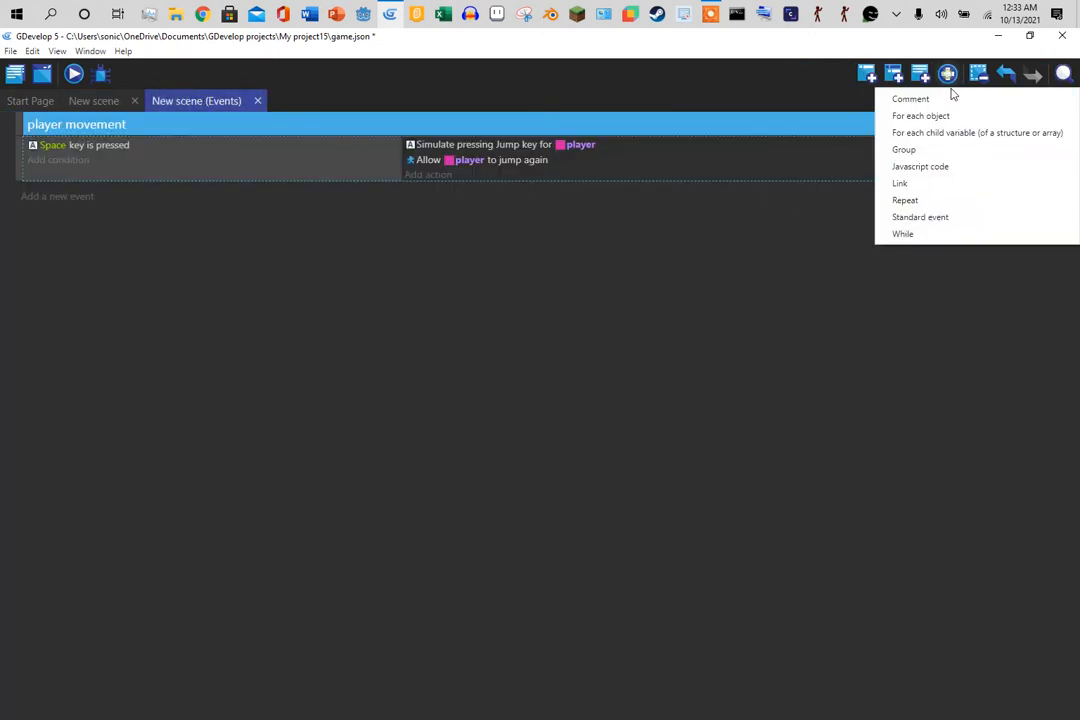
left_click(906, 149)
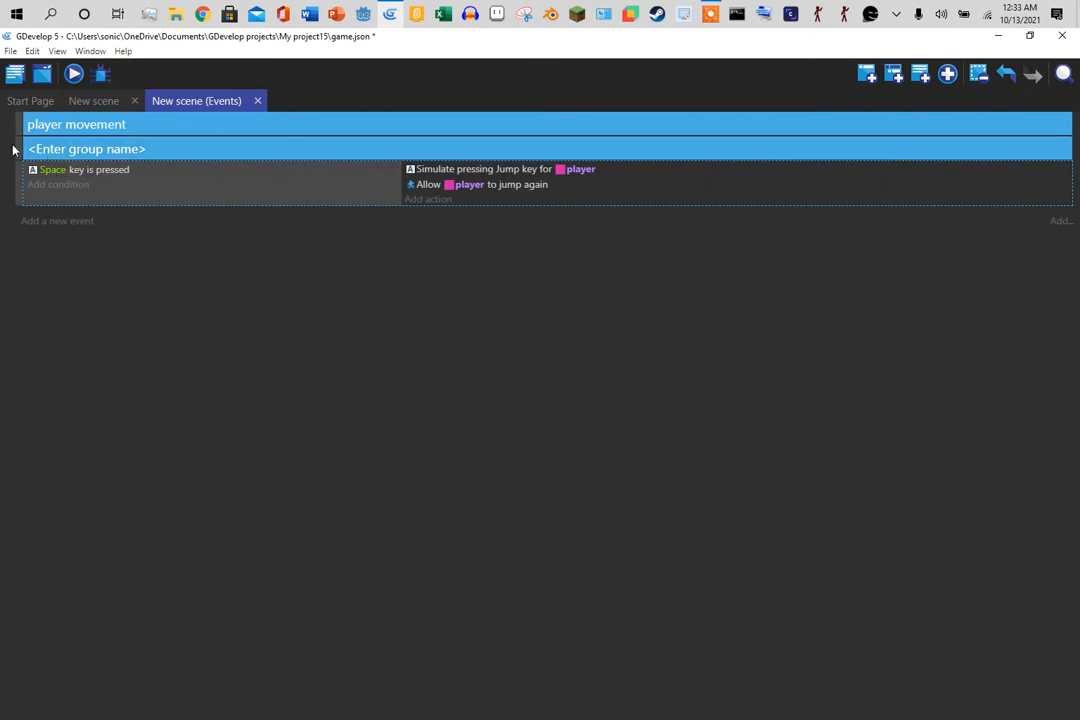
left_click_drag(12, 150, 116, 201)
left_click(116, 195)
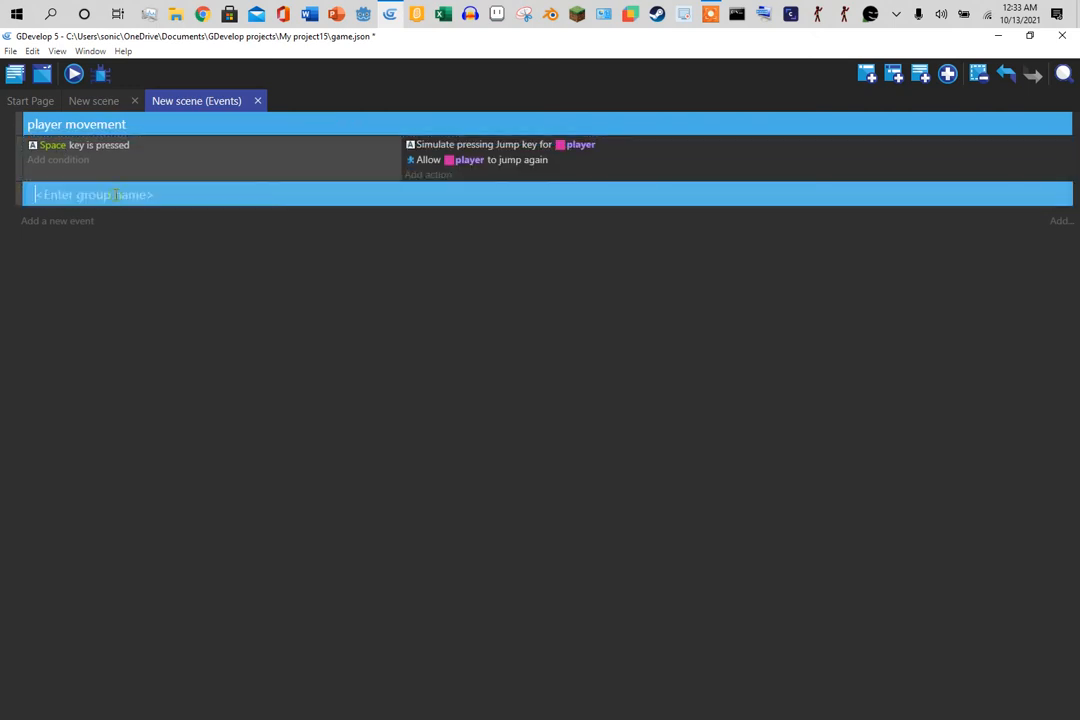
type("pipe 1")
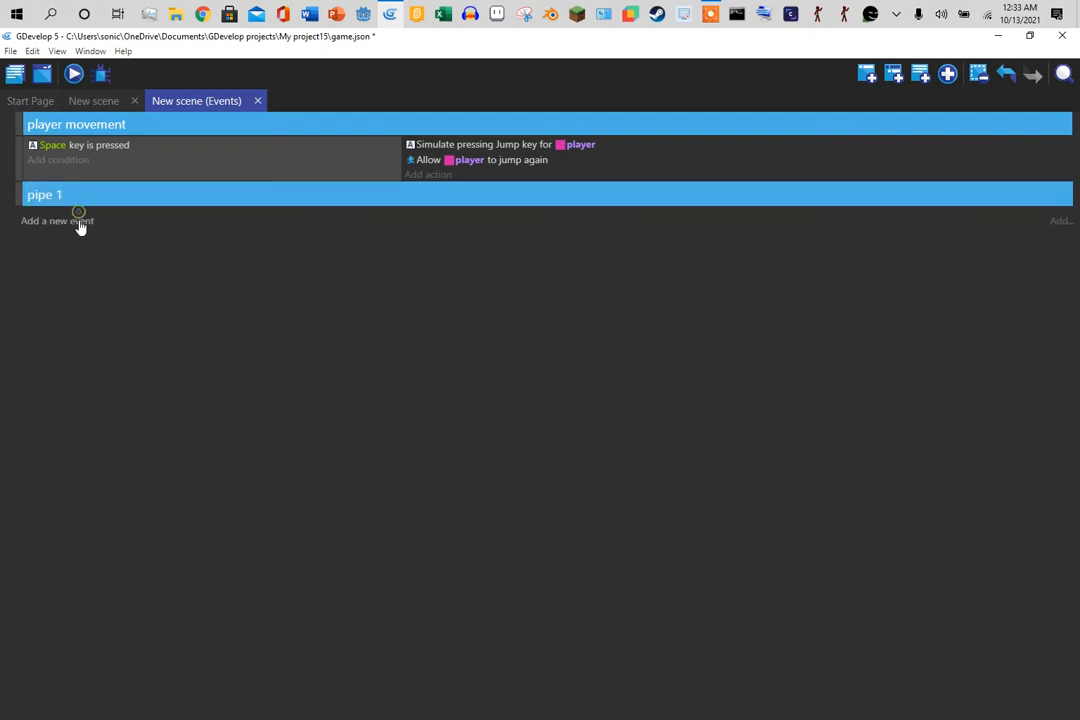
left_click(80, 221)
- Give the pipe 1 event a scene timer condition: timer "pipe1" greater than 1 second
left_click(80, 216)
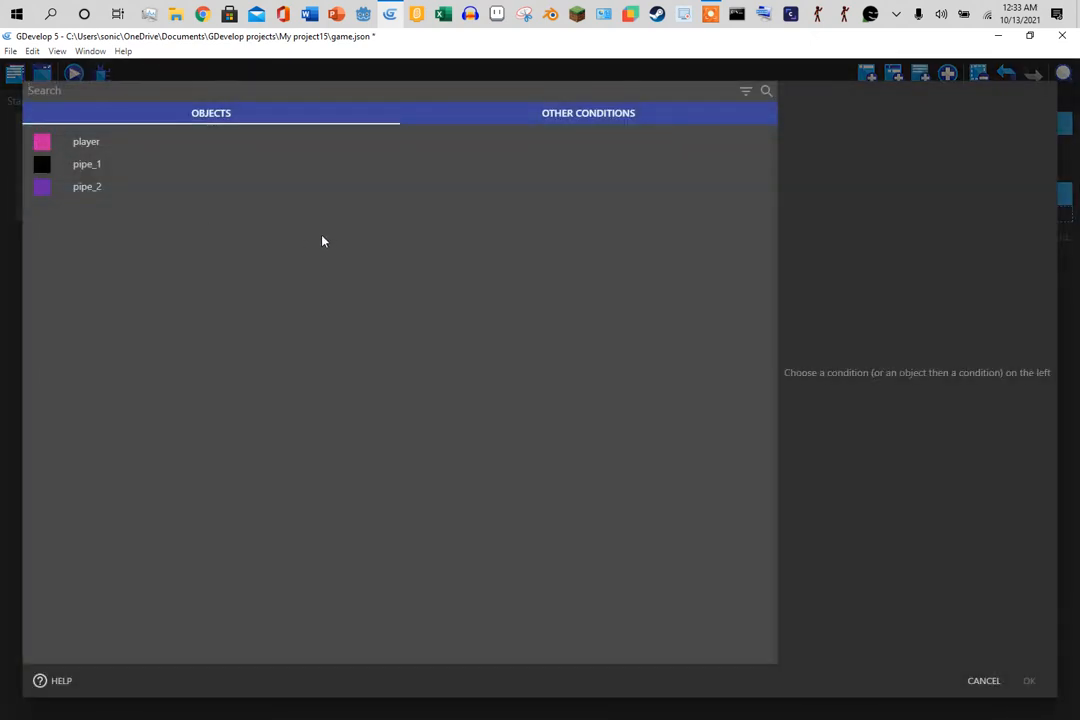
type("sne")
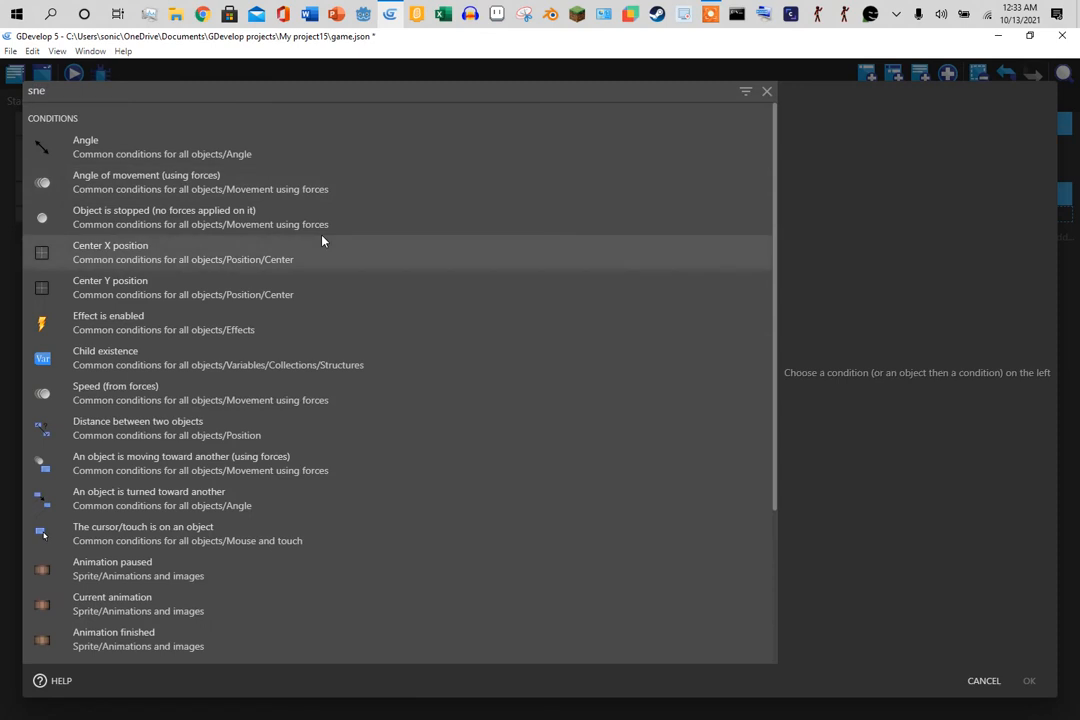
key("BackSpace")
key("BackSpace")
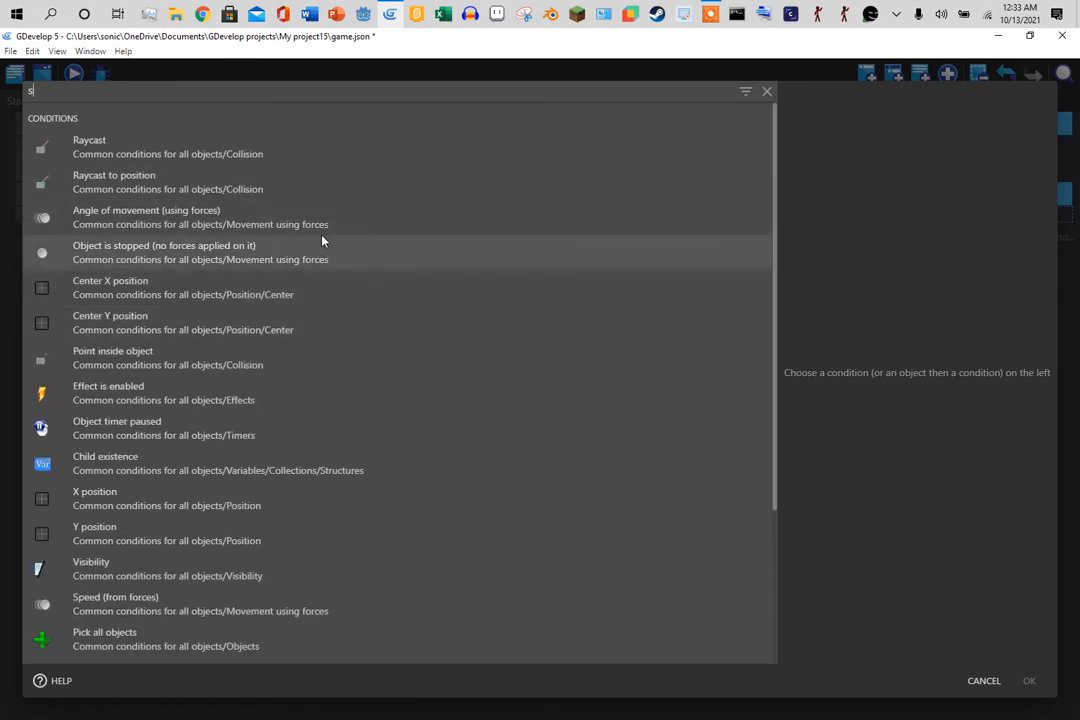
type("cene")
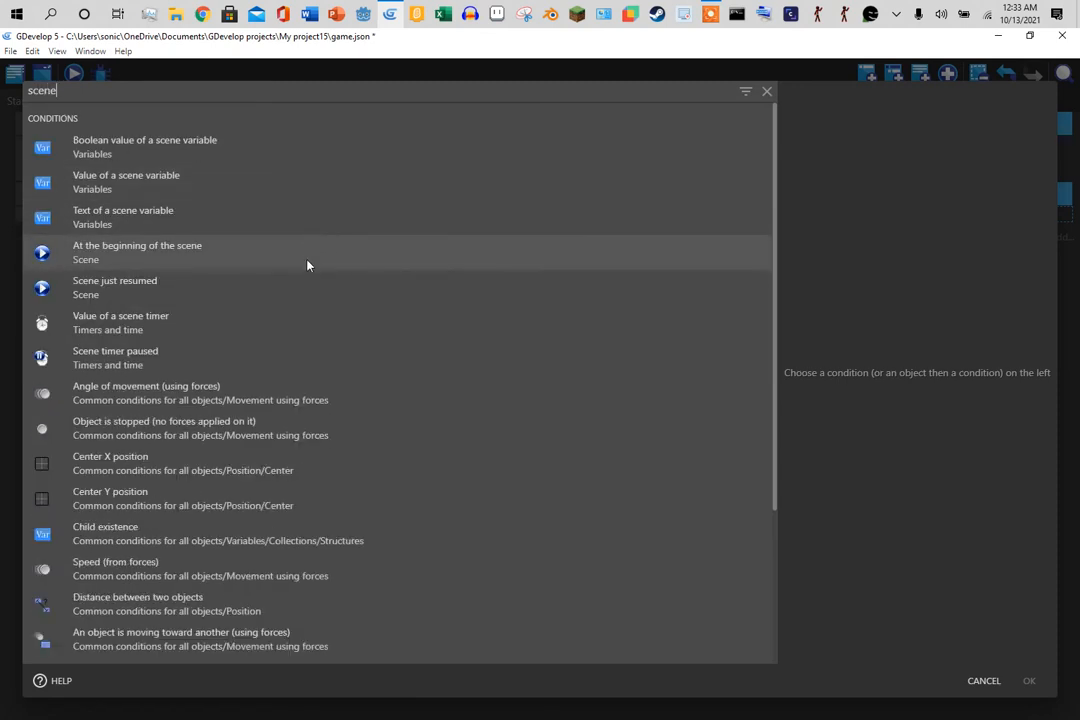
left_click(312, 321)
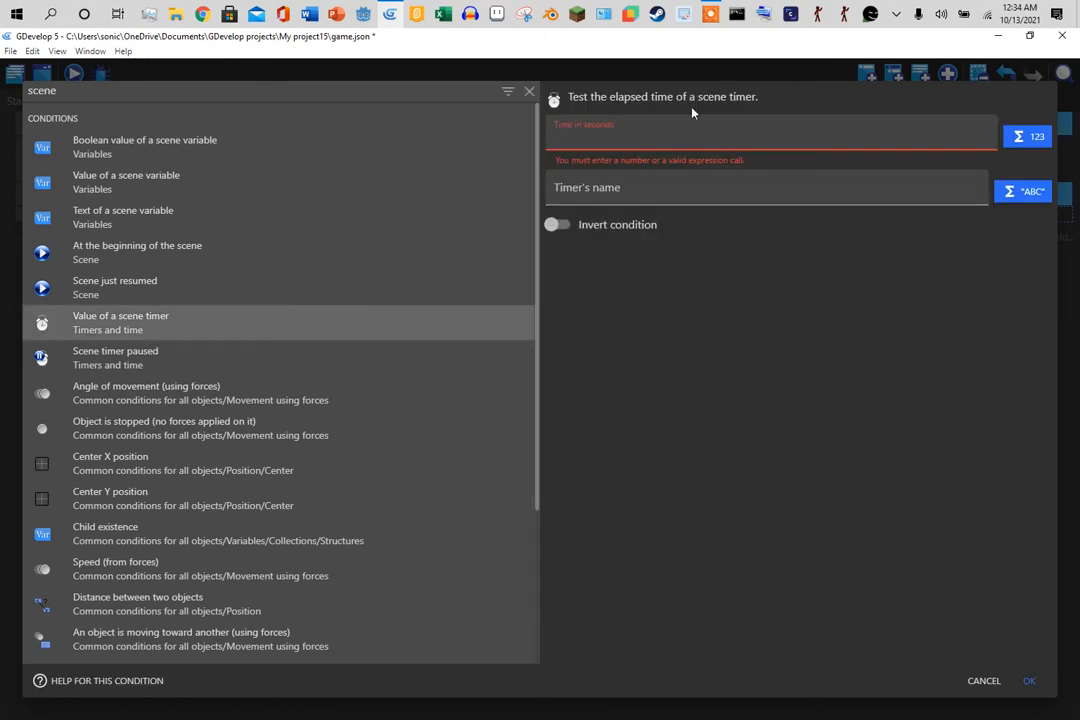
type("1")
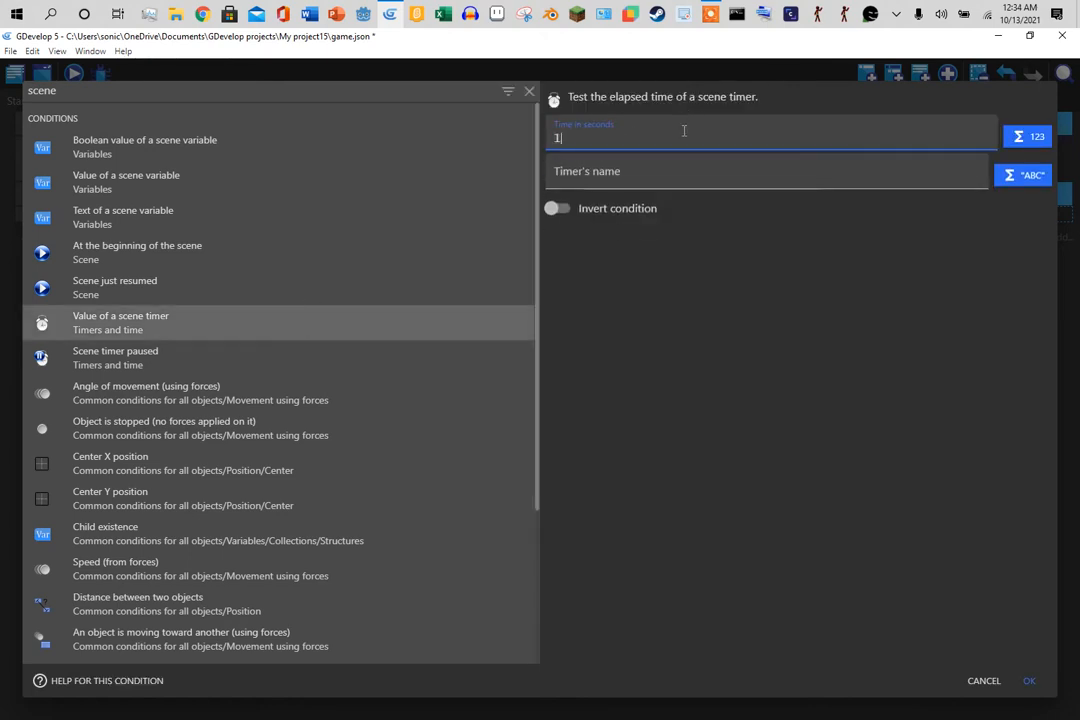
left_click(680, 175)
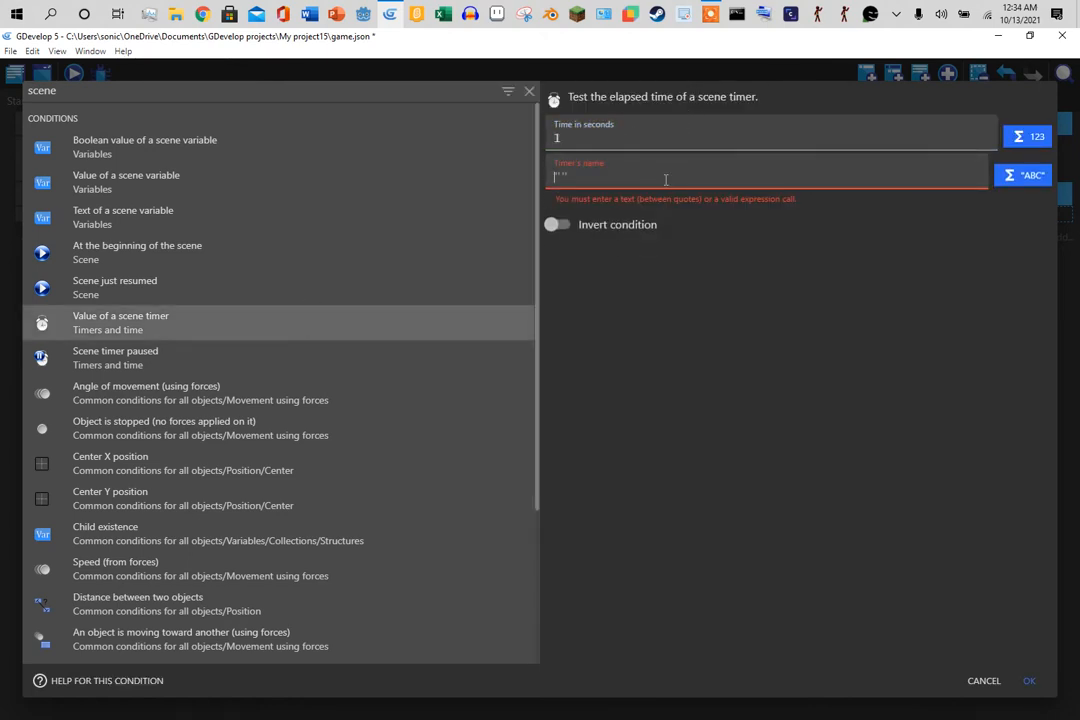
type("\"pipe1")
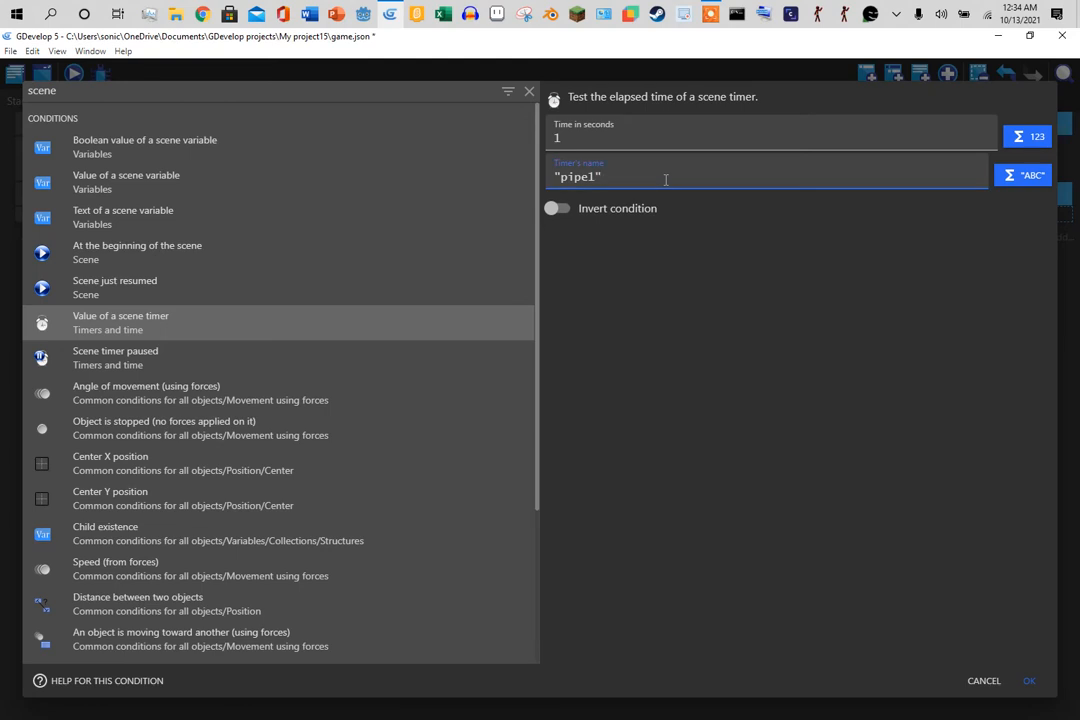
left_click(1030, 681)
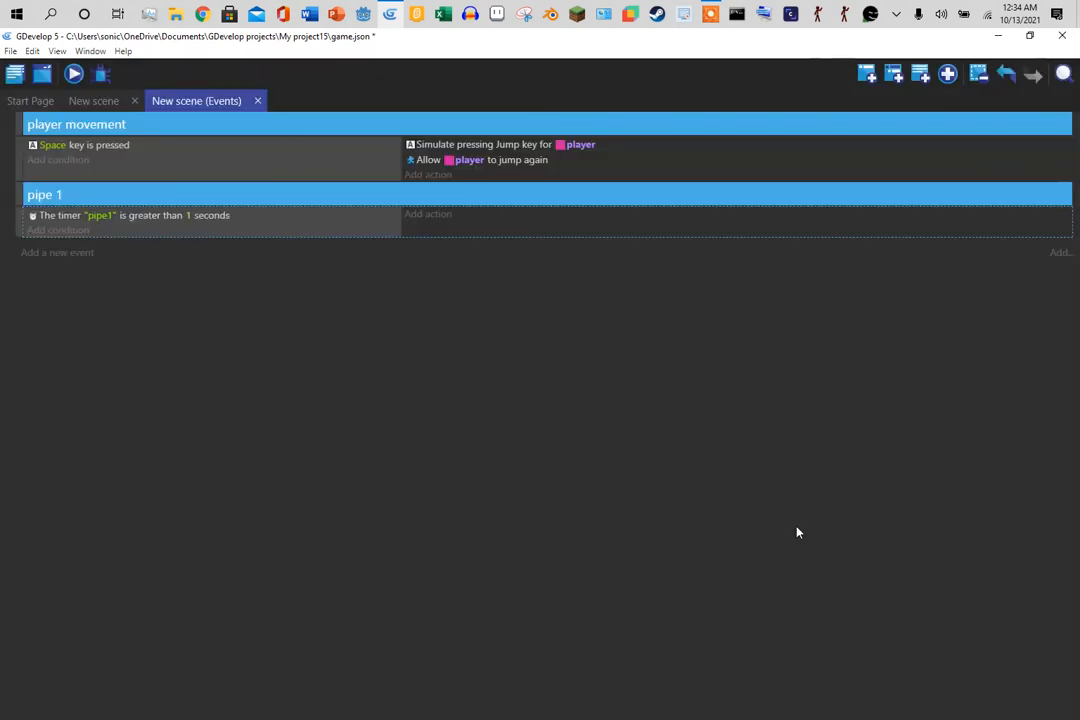
- Add a pipe_1 'Add a force' action with X speed -100 and Y speed 0 to the pipe 1 event
left_click(434, 220)
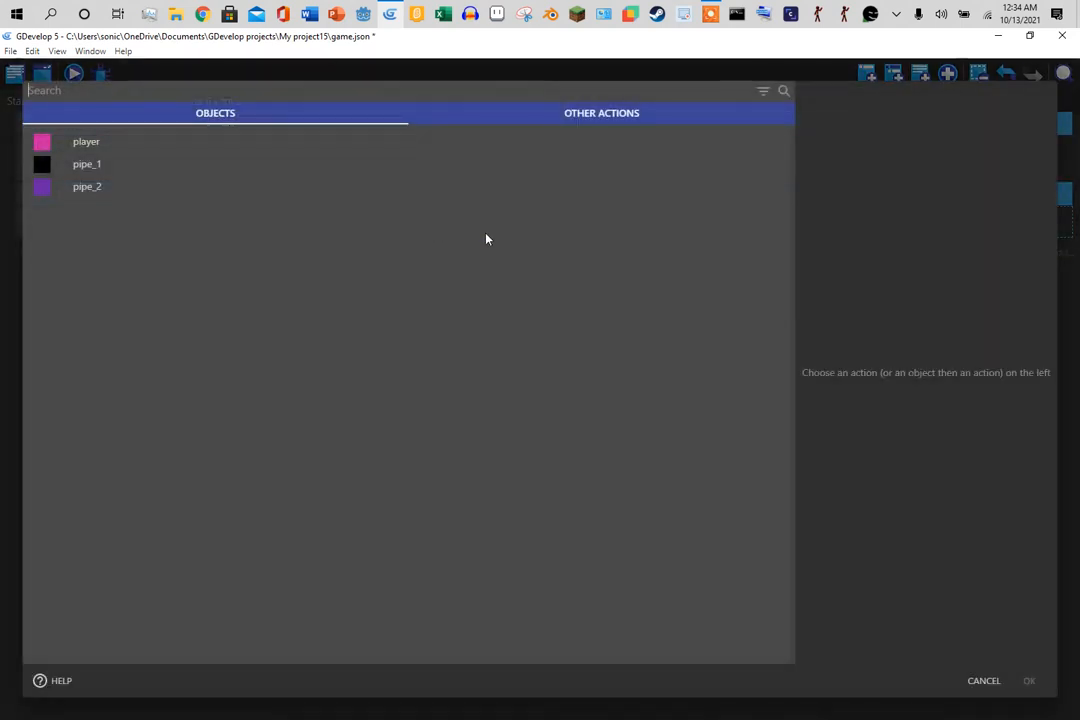
left_click(234, 162)
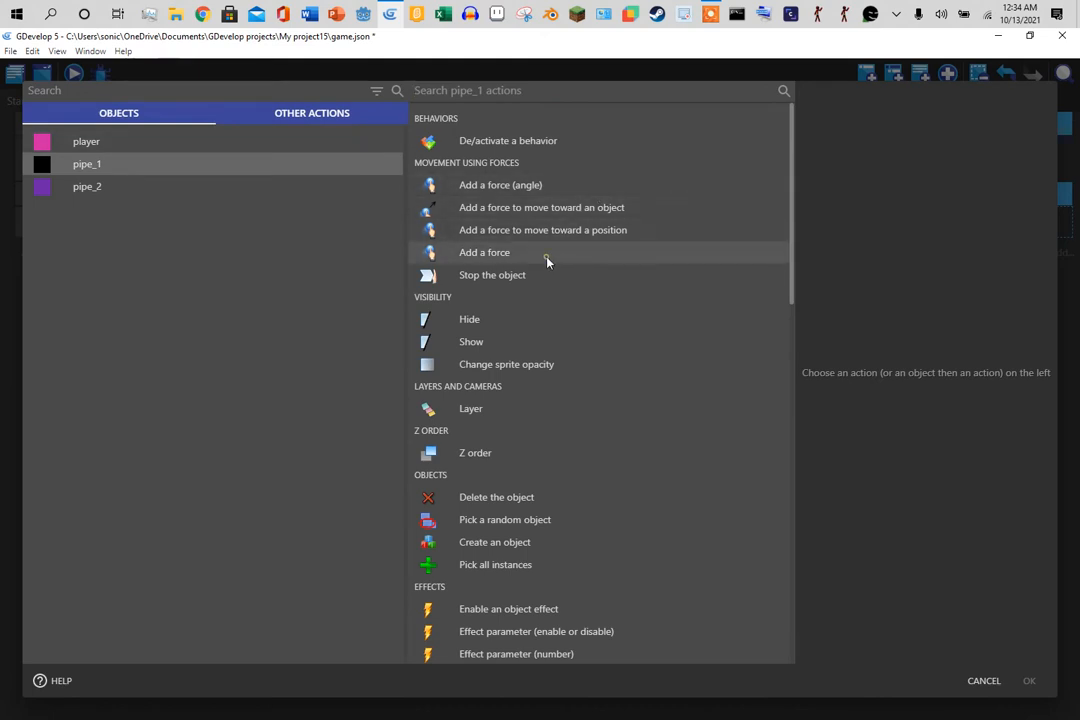
left_click(547, 259)
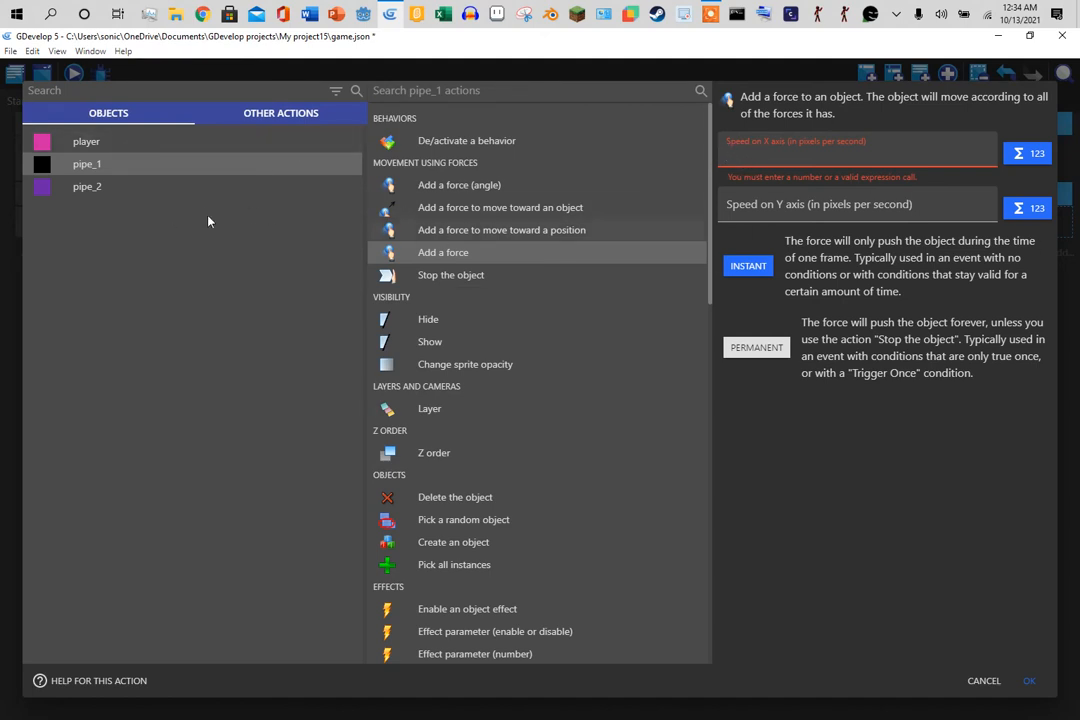
type("-")
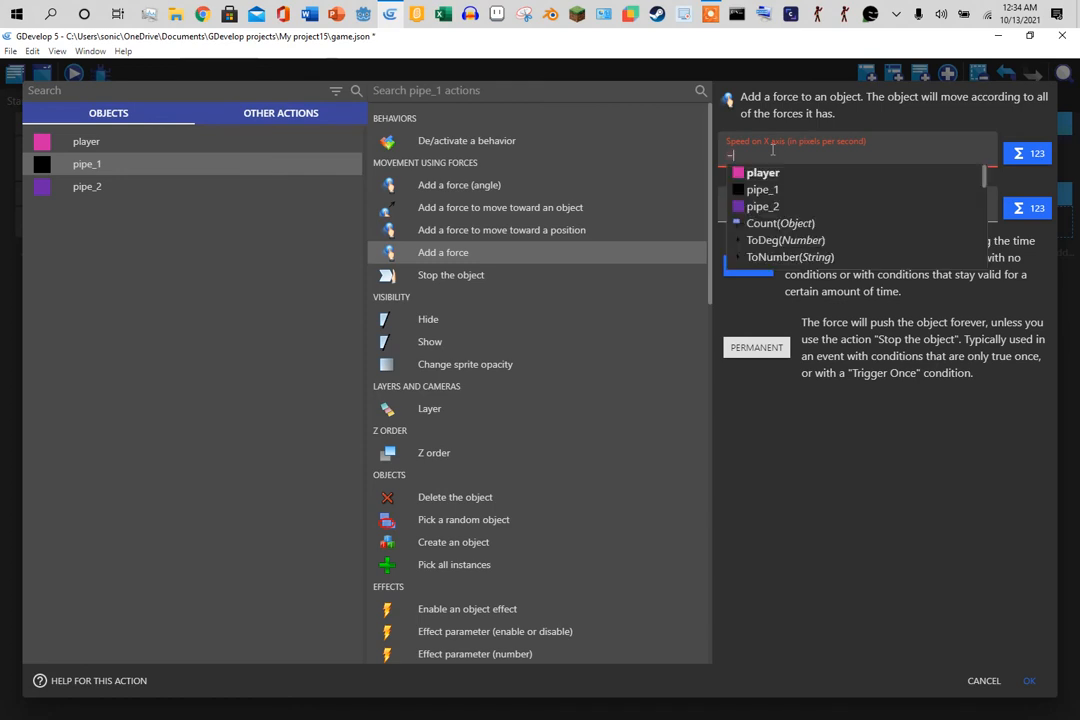
type("100")
left_click(785, 195)
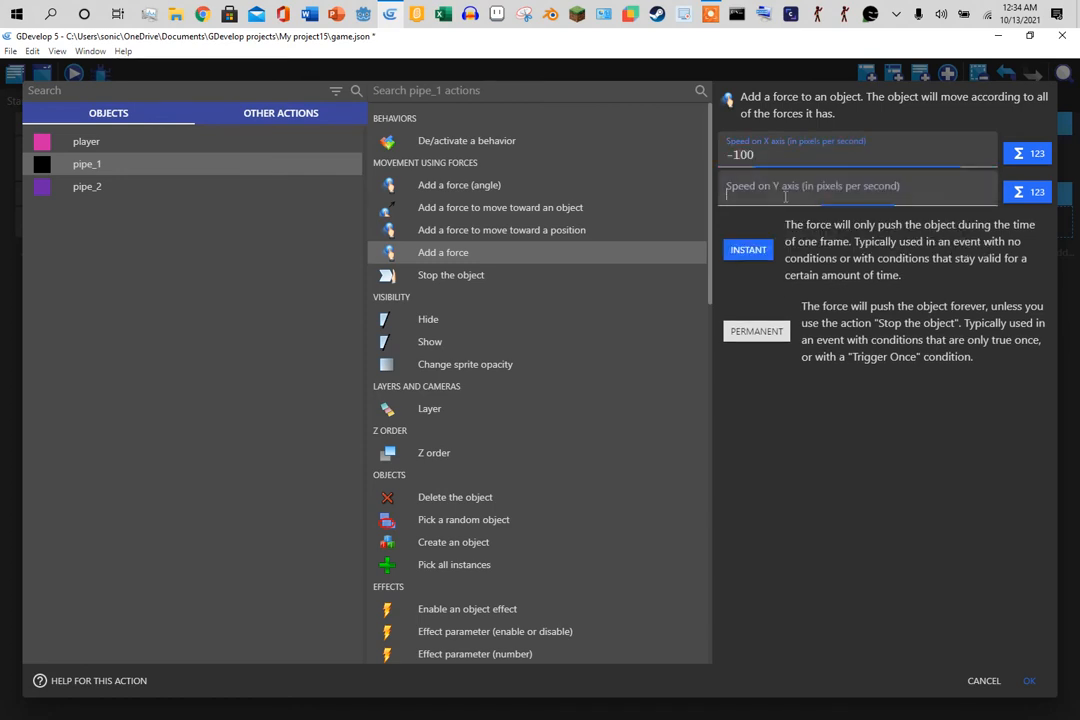
type("0")
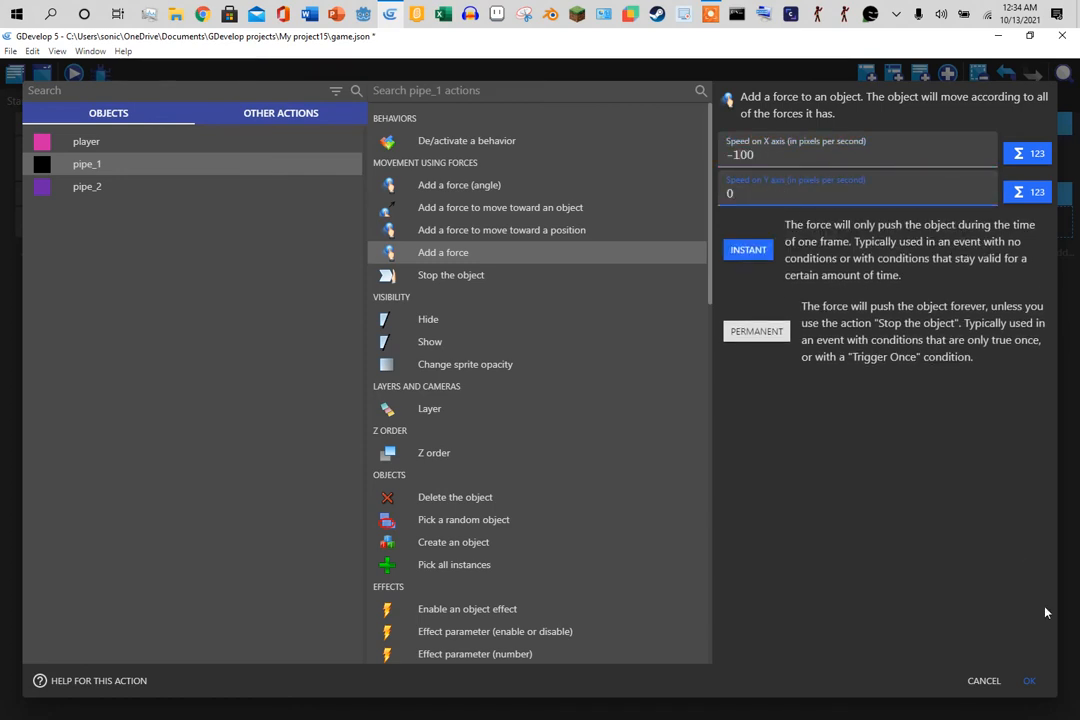
left_click(1030, 682)
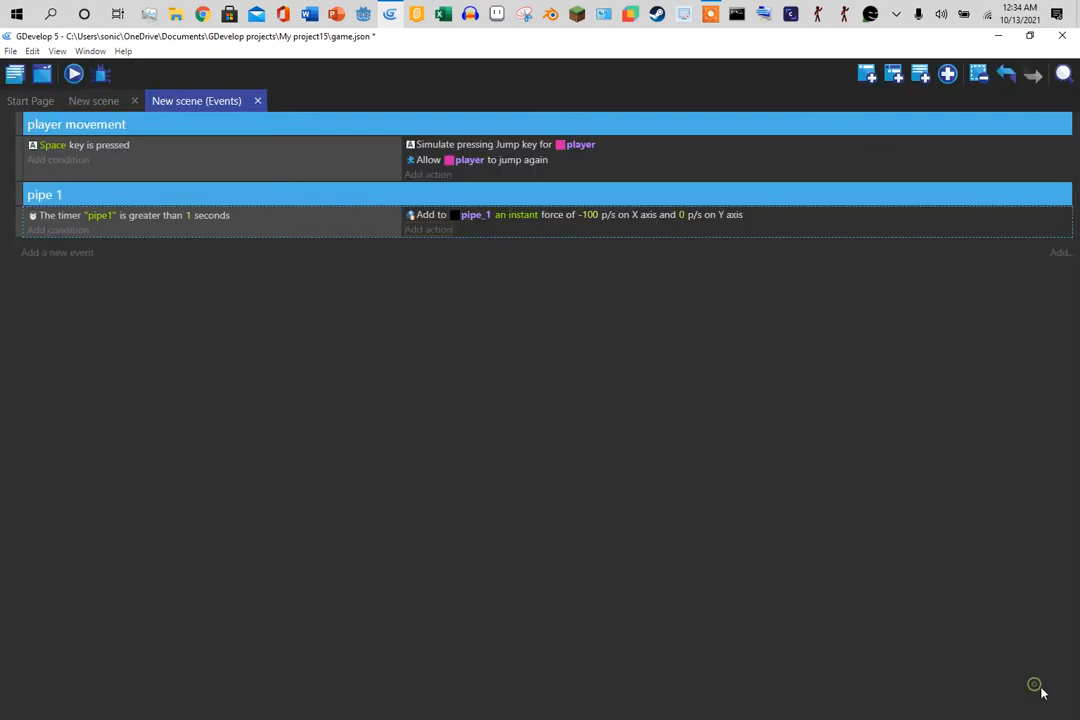
- Preview the game, jumping the player twice with Space, then close the preview
left_click(72, 84)
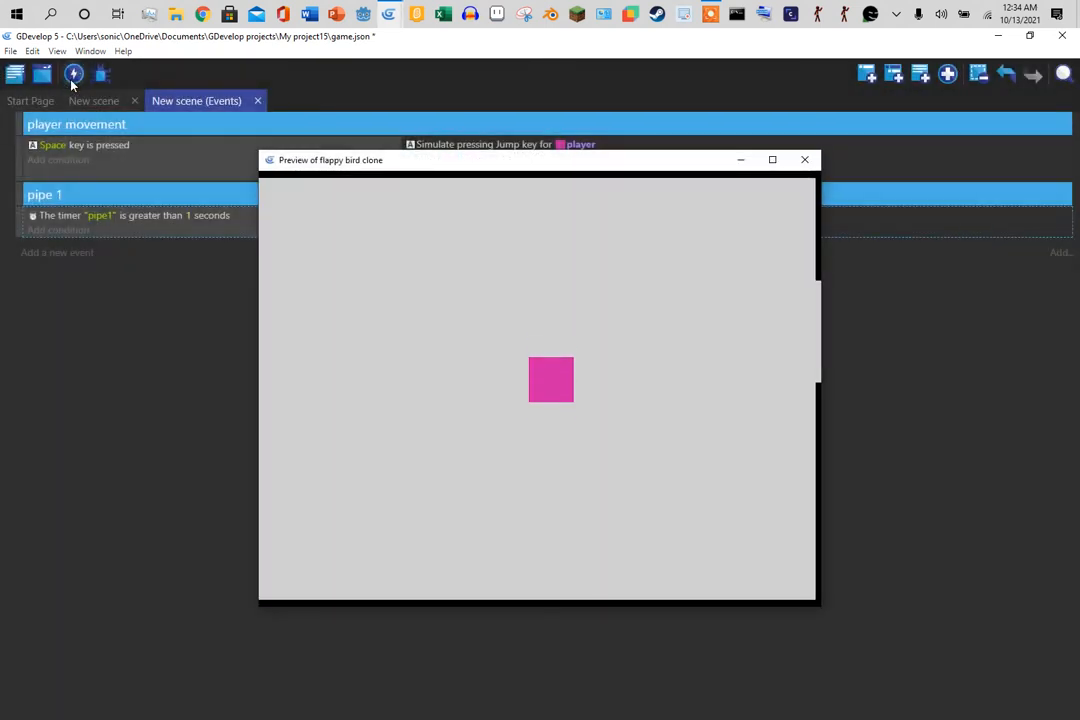
key("space")
key("space")
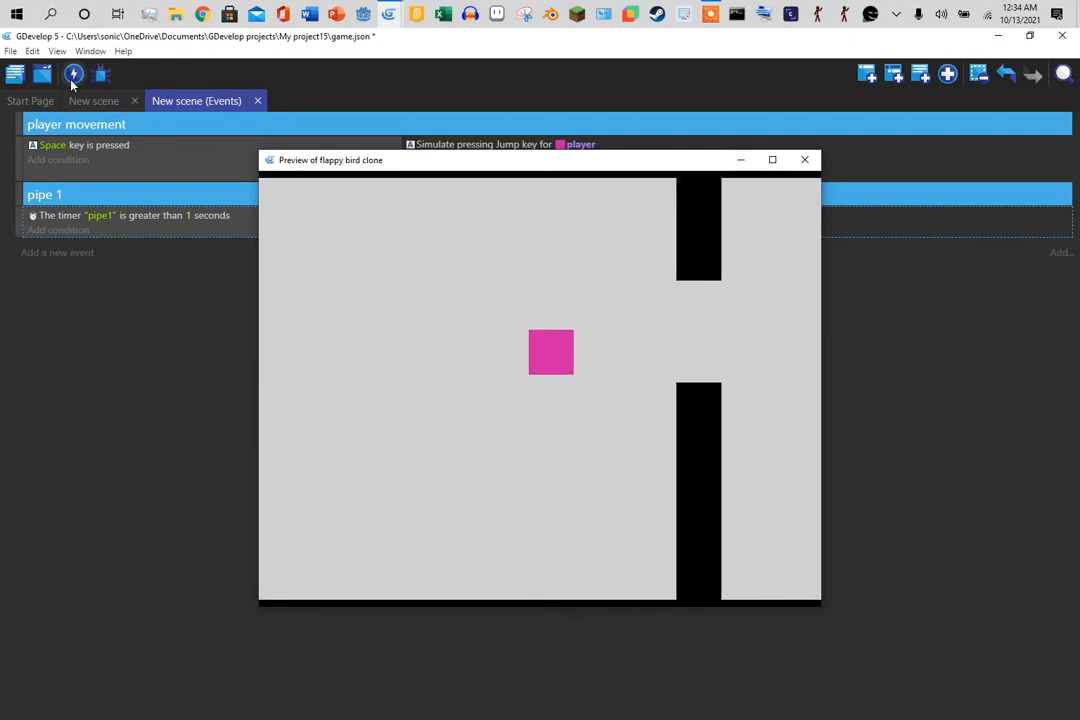
key("space")
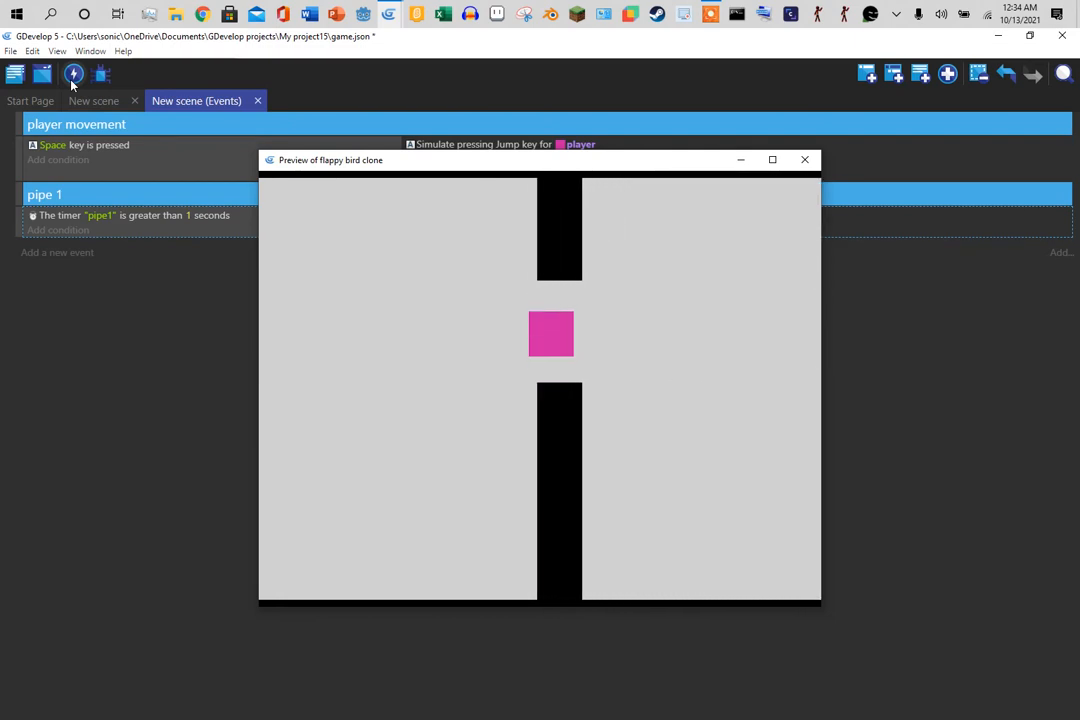
left_click(805, 160)
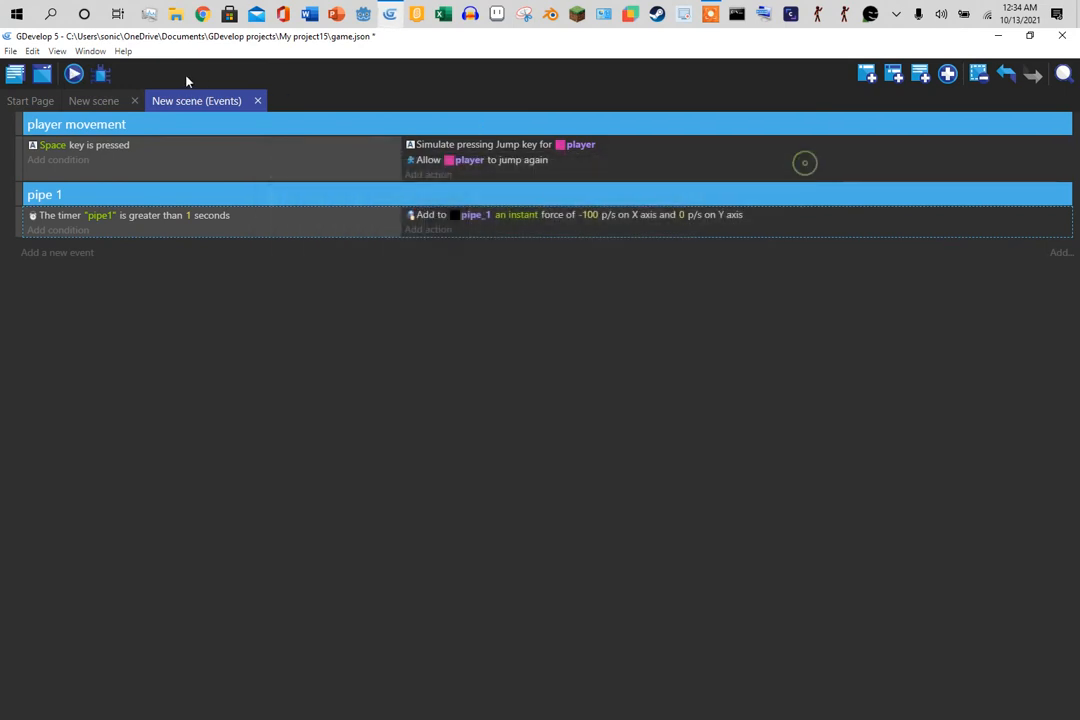
- Raise the upper pipe_1 slightly in the scene layout and return to the events sheet
left_click(116, 104)
left_click_drag(692, 277, 698, 230)
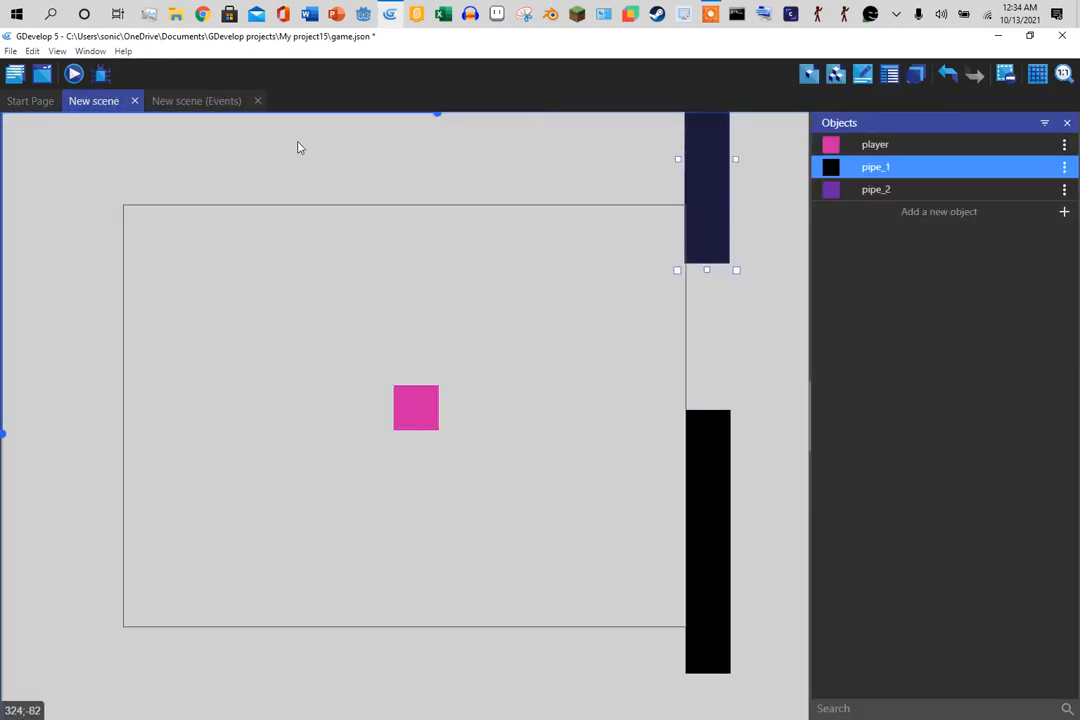
left_click(180, 101)
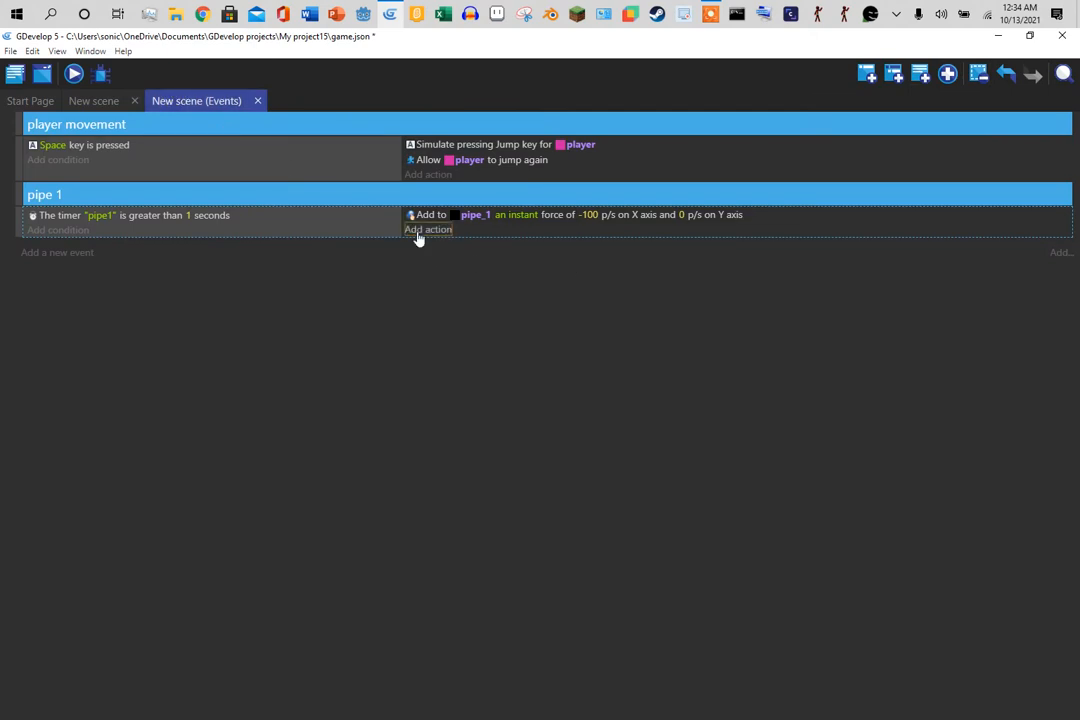
- Add a 'Start (or reset) a scene timer' action for timer "pipe1" to the pipe 1 event
left_click(427, 230)
type("res")
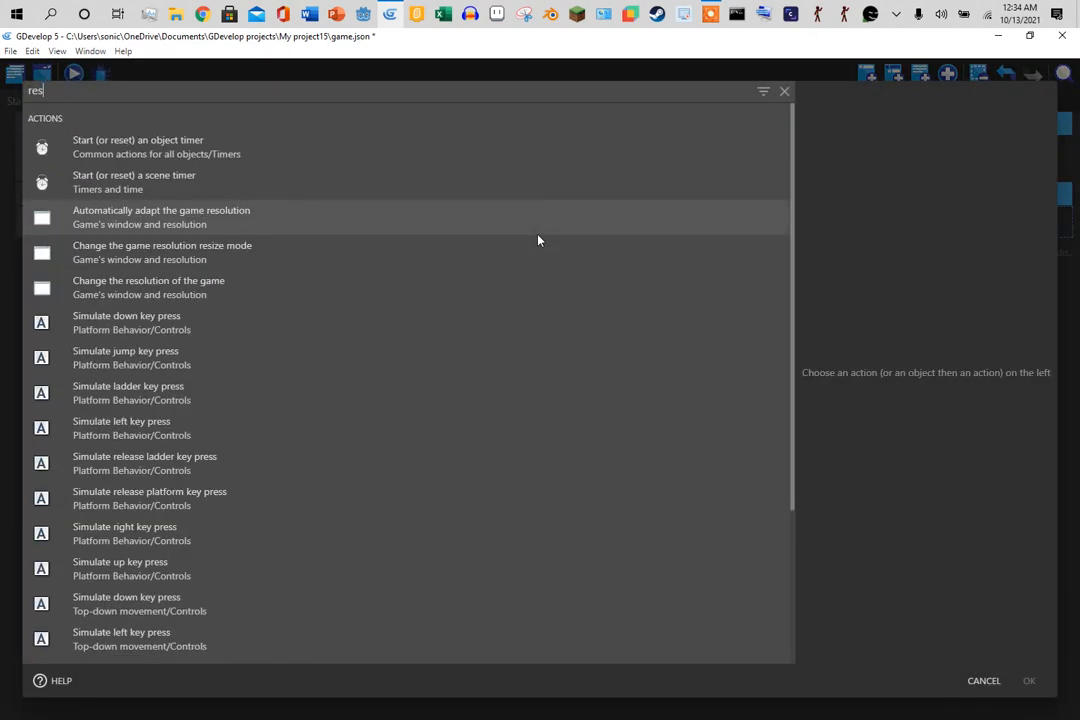
left_click(423, 191)
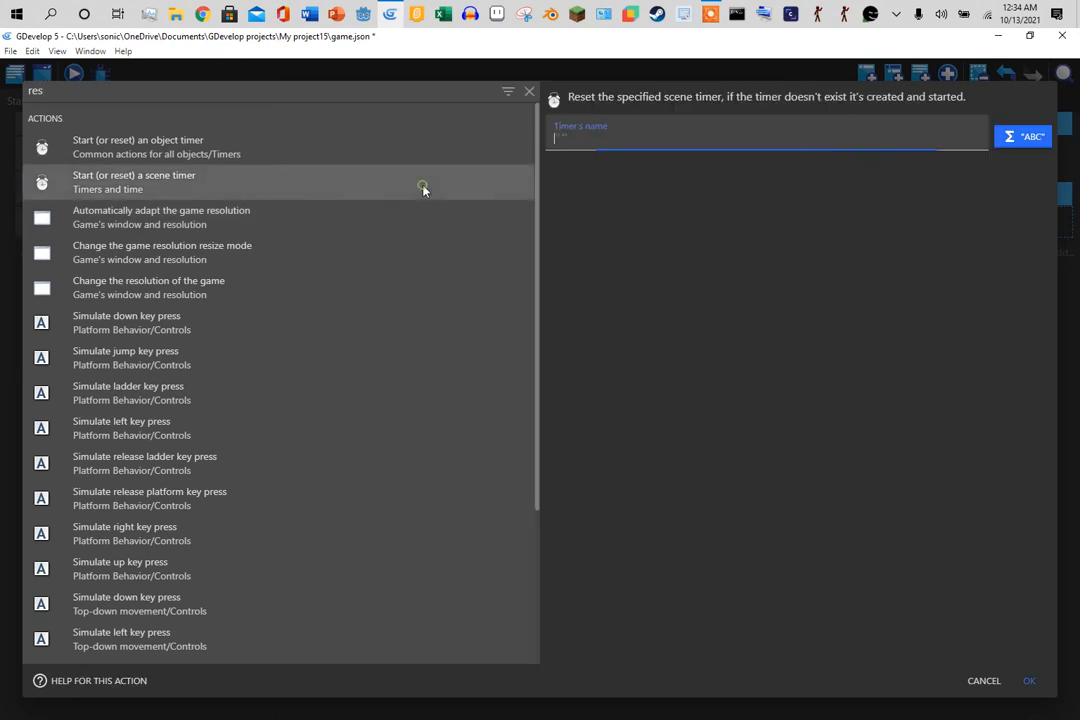
type("\"")
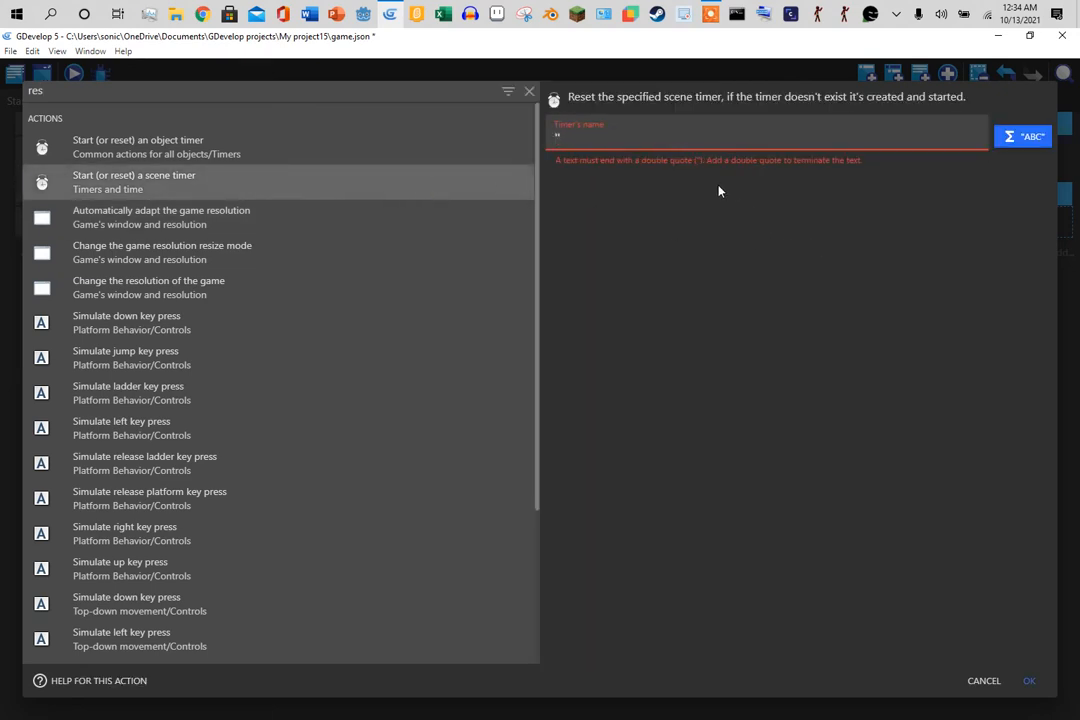
type("pipe1\"")
left_click(1027, 680)
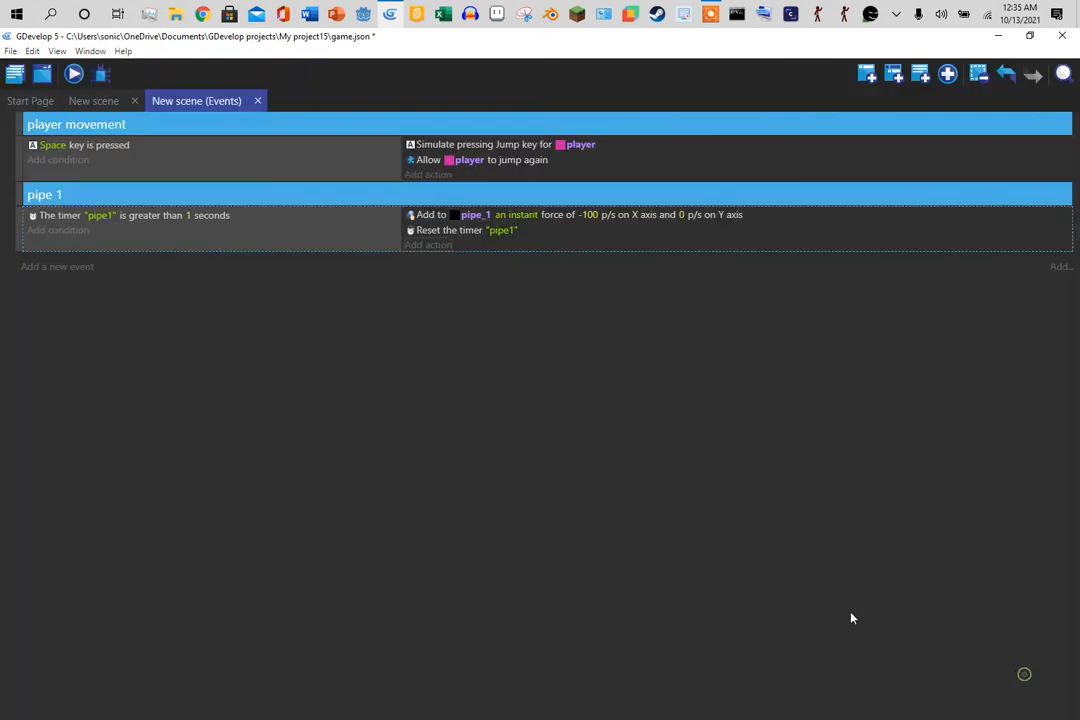
- Preview the game, jumping three times with Space, then close it
left_click(75, 74)
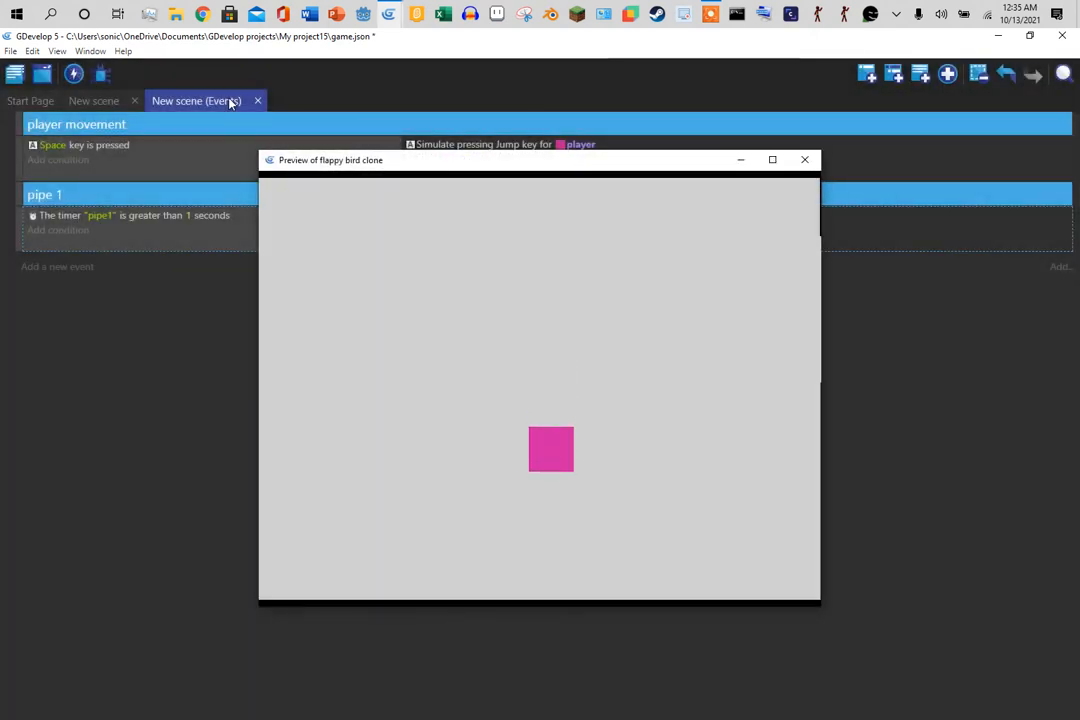
key("space")
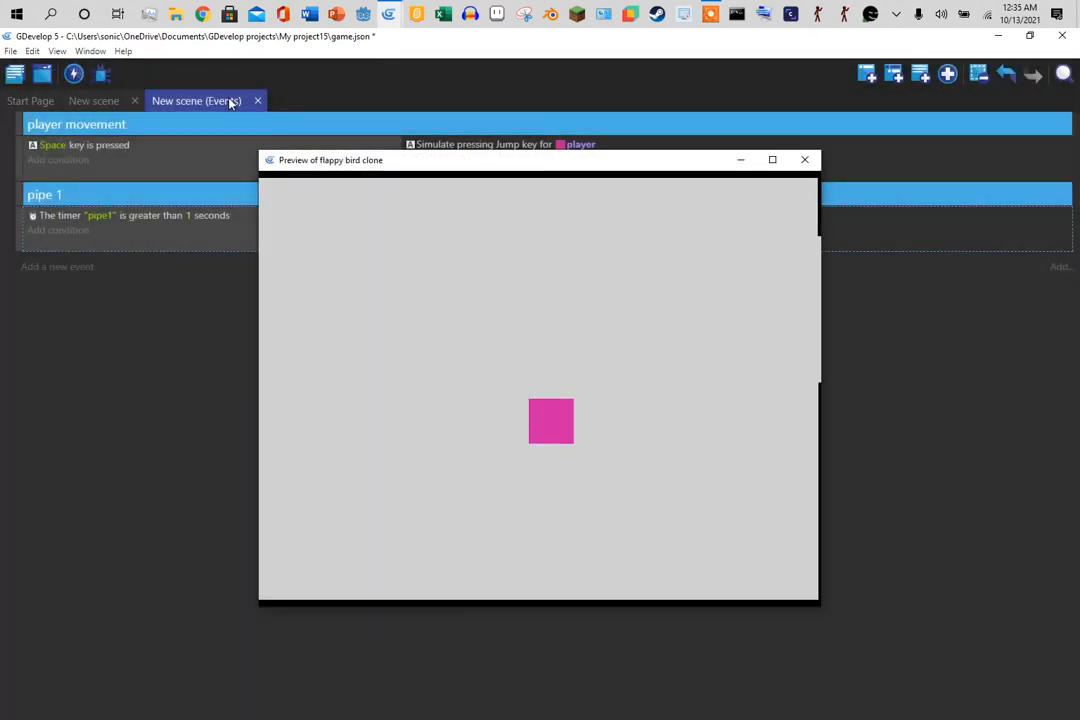
key("space")
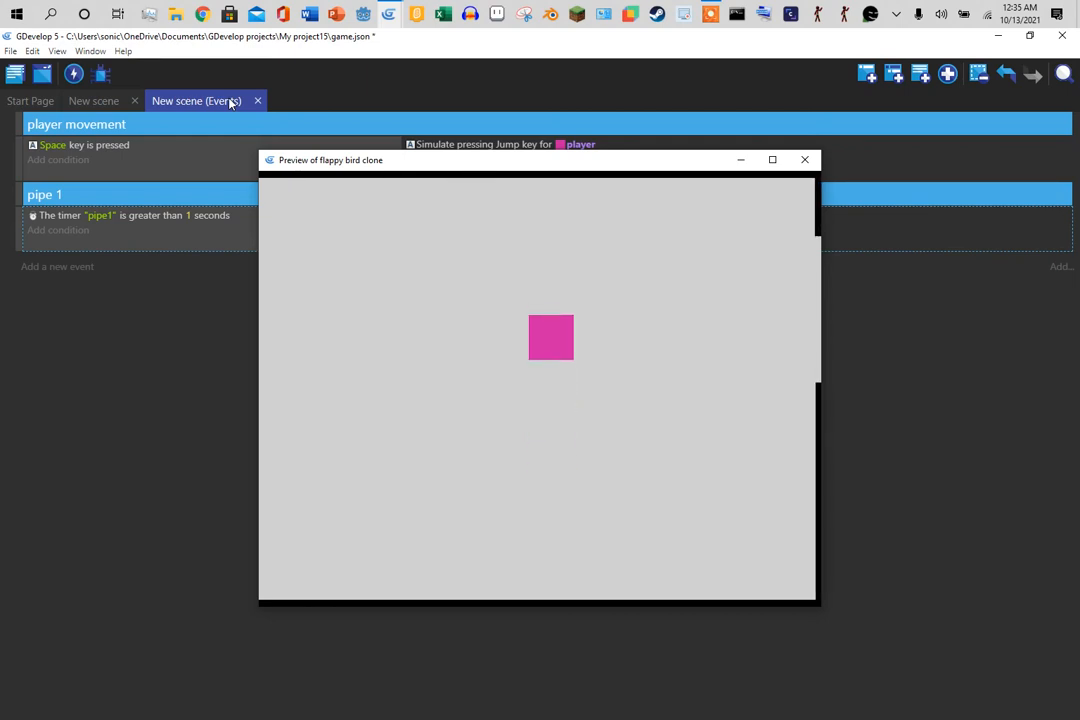
key("space")
key("space")
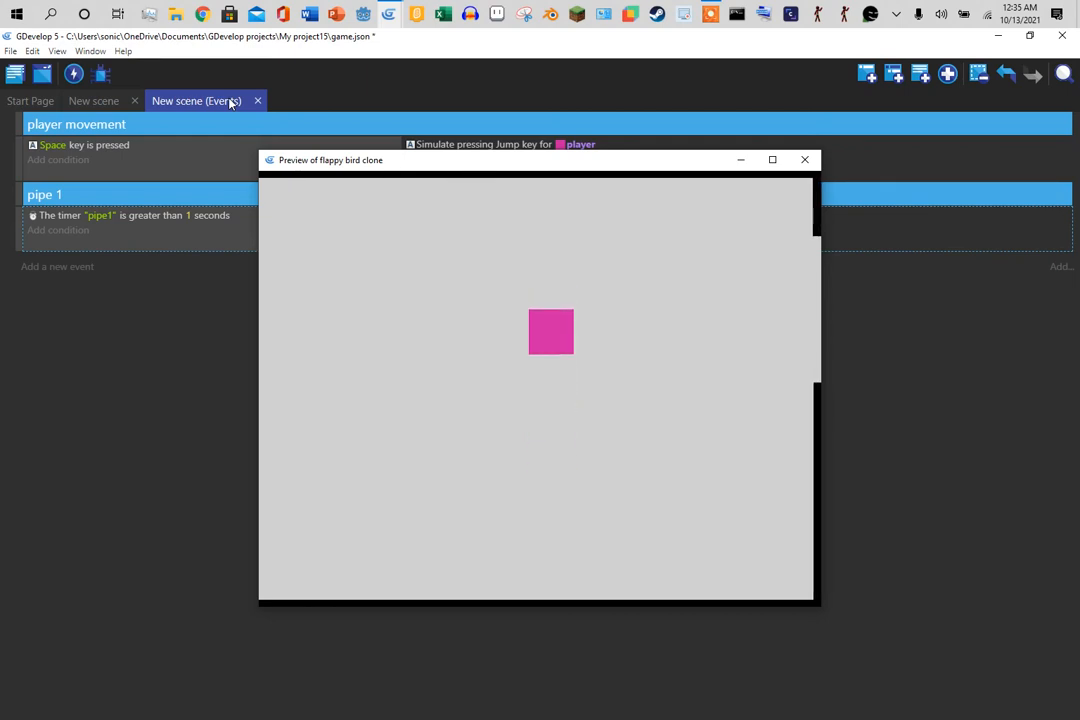
left_click(805, 160)
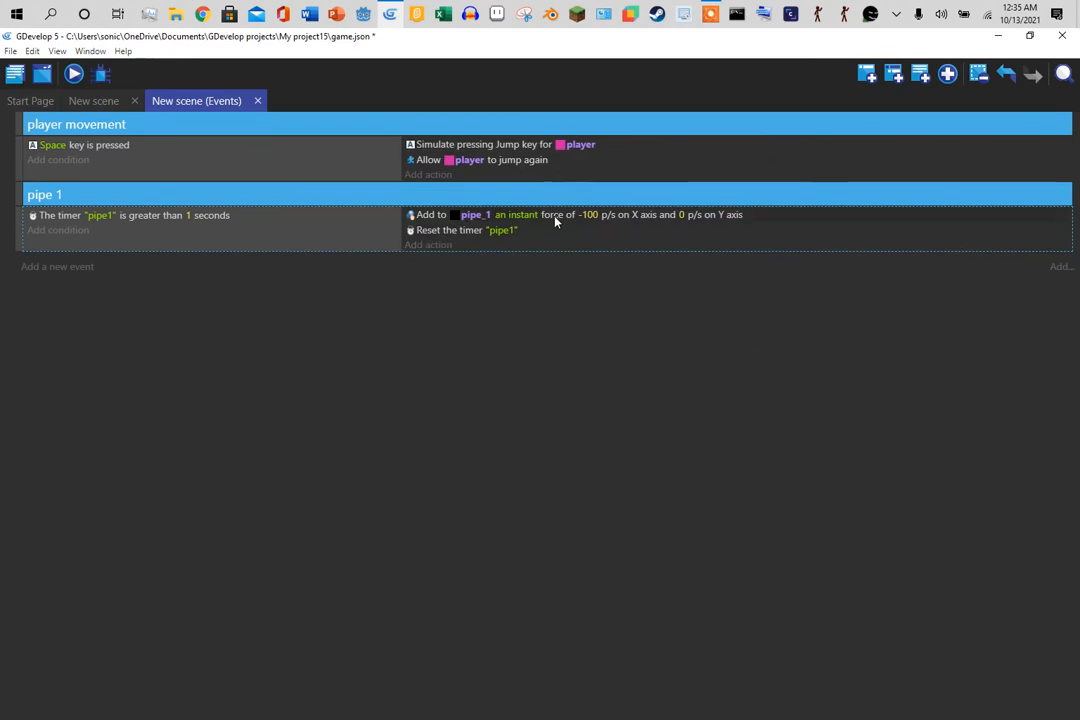
- Change the pipe_1 force from instant to permanent
left_click(522, 215)
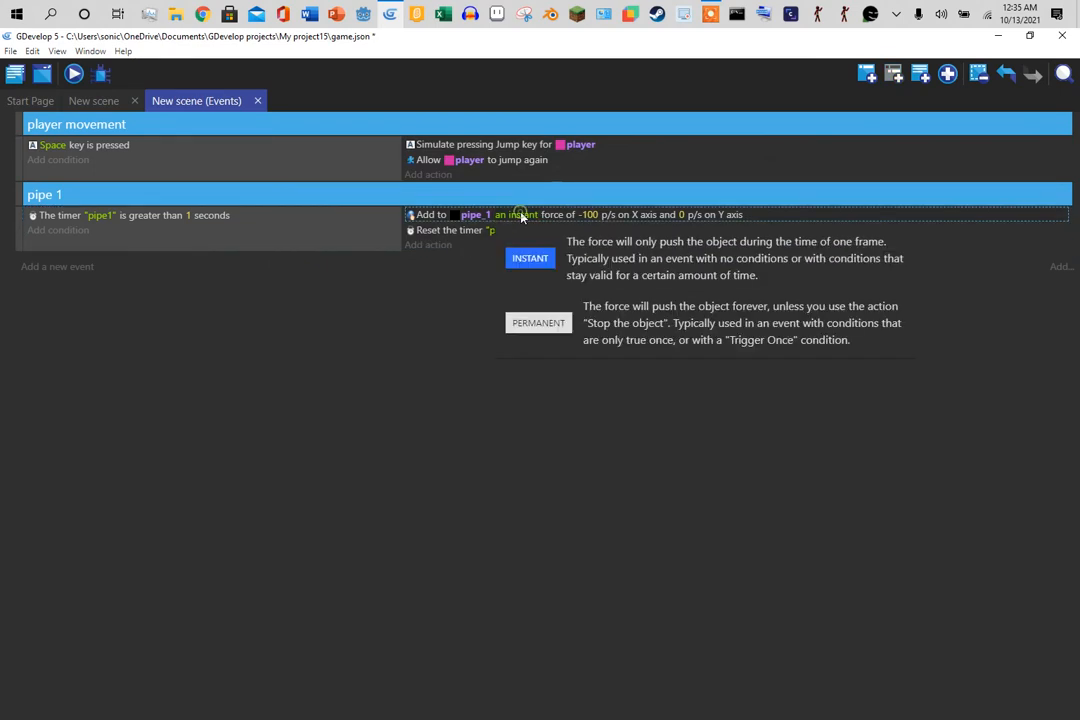
left_click(538, 323)
left_click(408, 354)
- Preview the game again with one jump, then close it
left_click(74, 74)
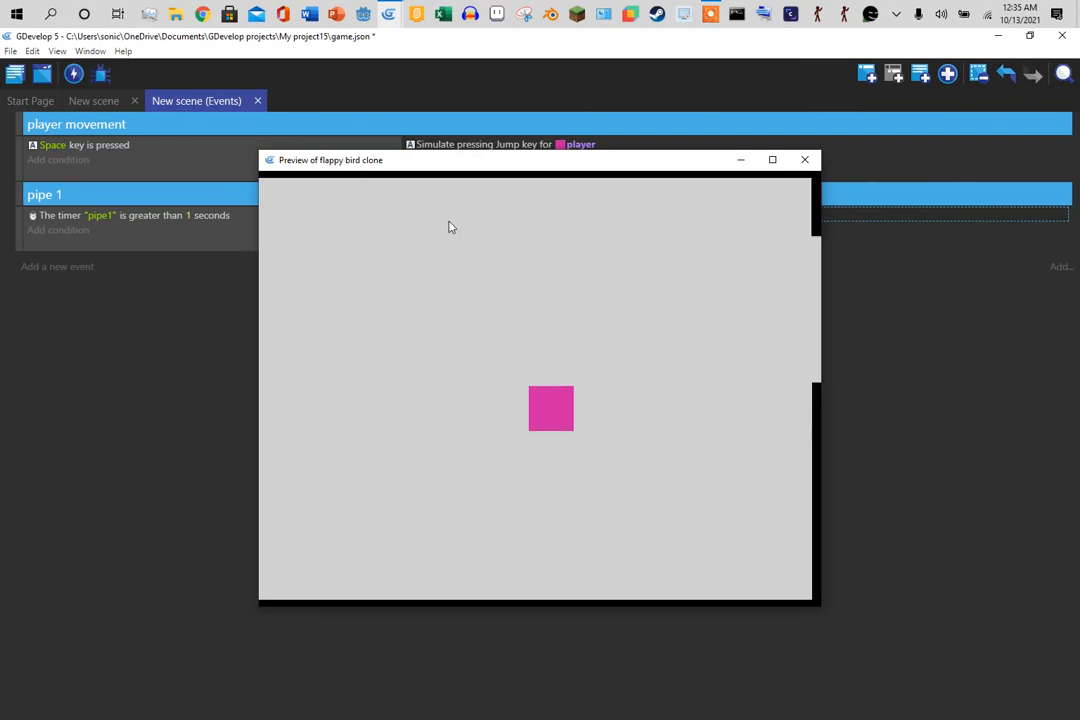
key("space")
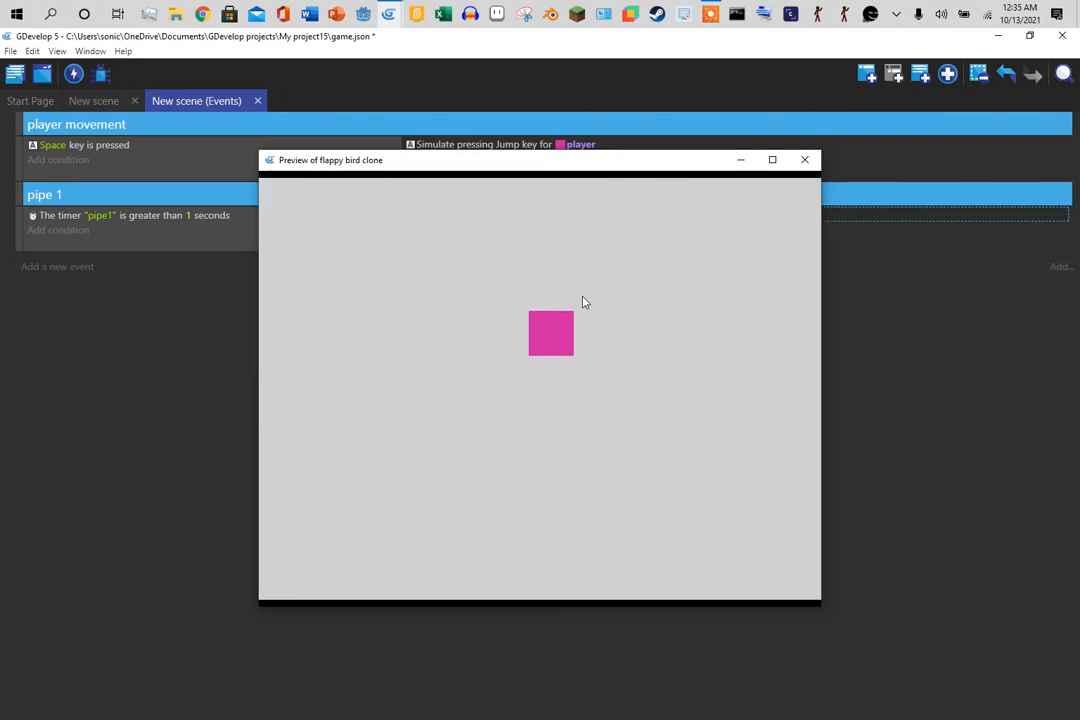
left_click(804, 160)
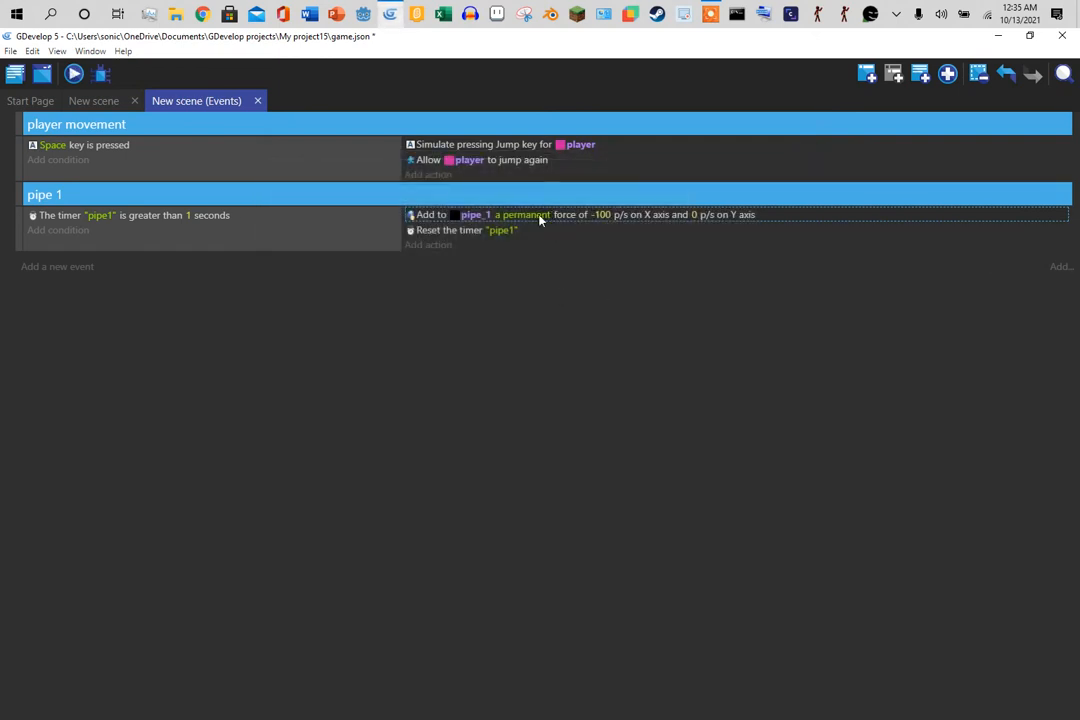
- Make the pipe_1 force instant with an X speed of -1000
mouse_move(530, 224)
left_click(530, 258)
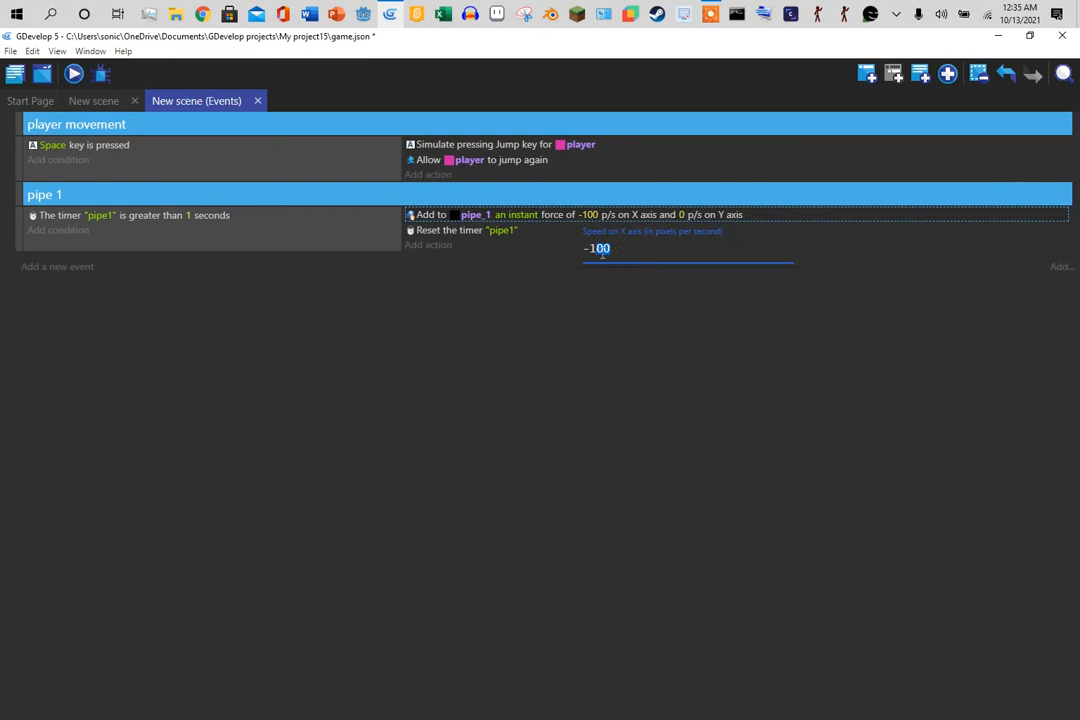
left_click(566, 330)
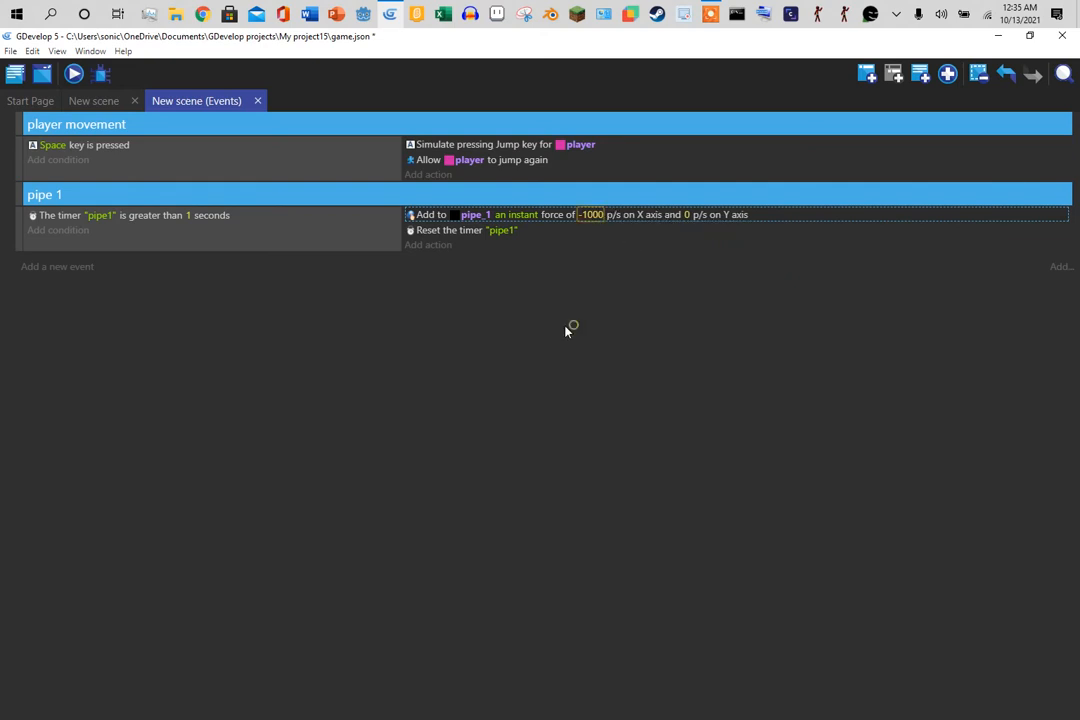
- Preview with three jumps, then switch the pipe_1 force back to permanent
left_click(76, 75)
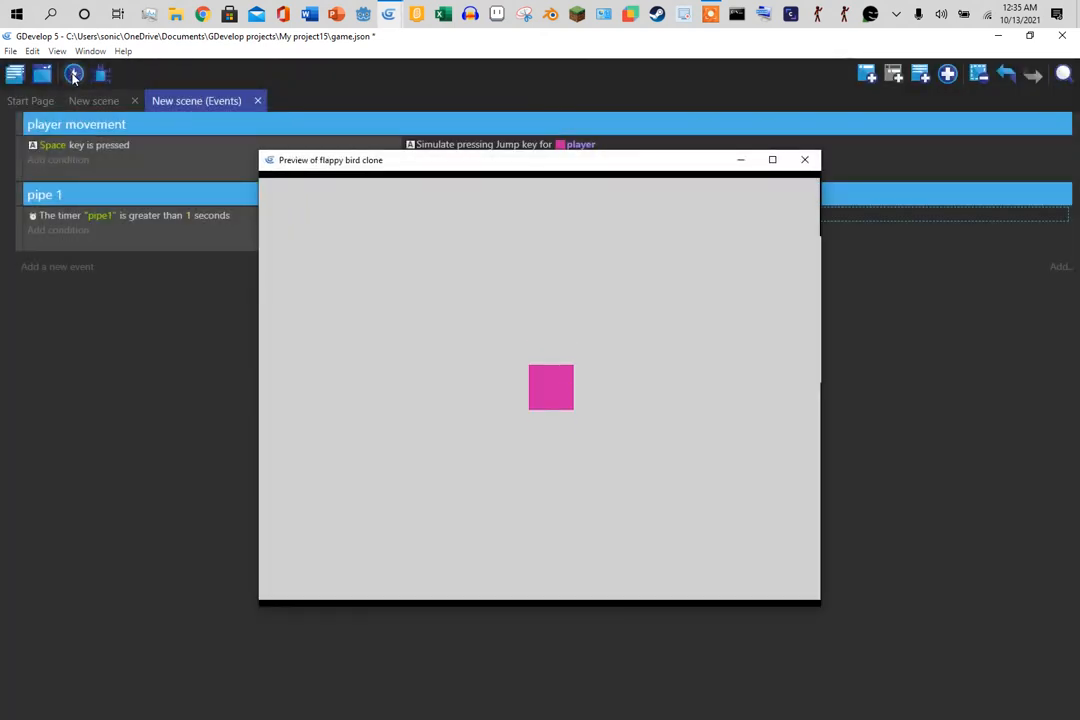
key("space")
key("space")
key("space")
key("space")
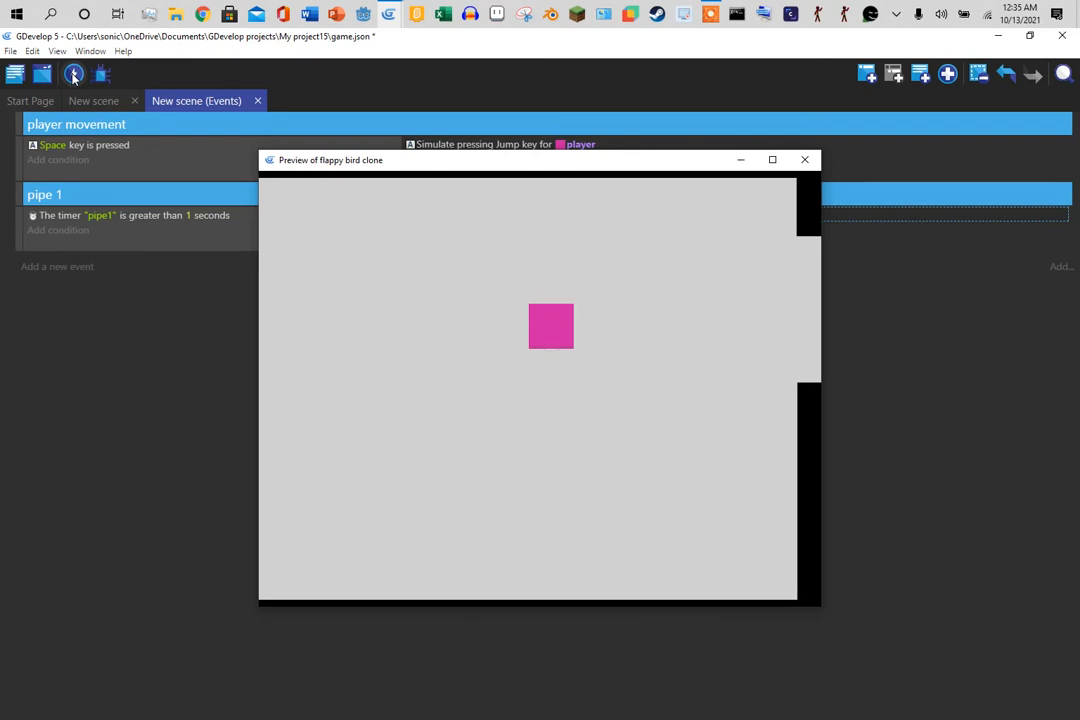
key("space")
key("space")
key("space")
key("space")
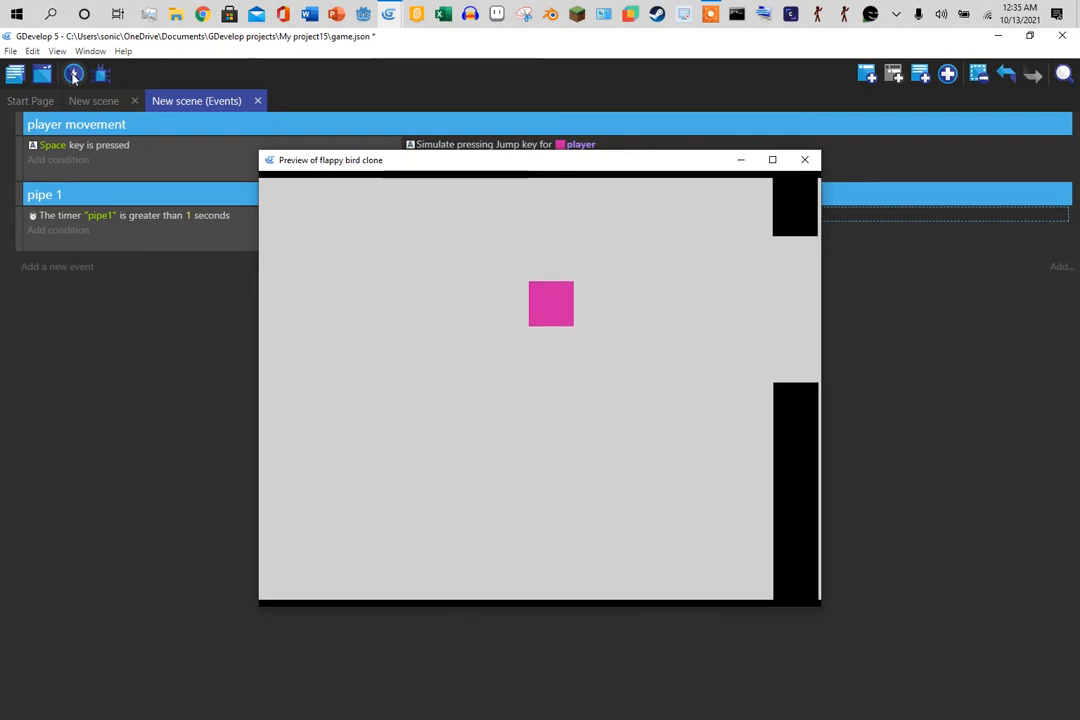
key("space")
key("space")
key("space")
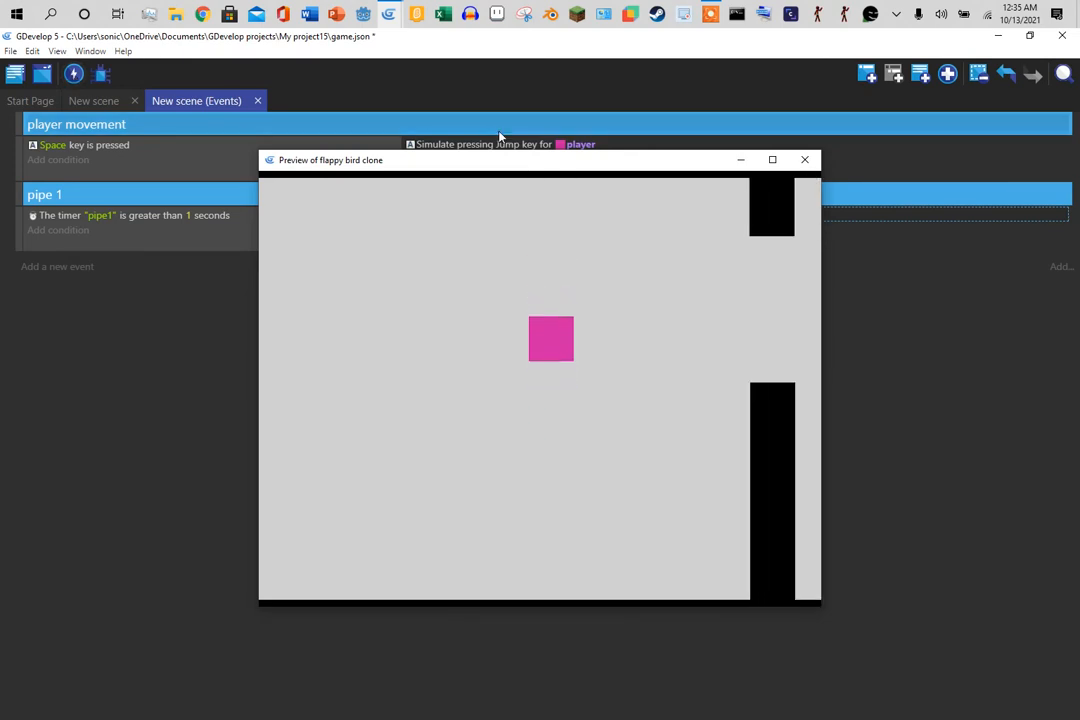
left_click(804, 160)
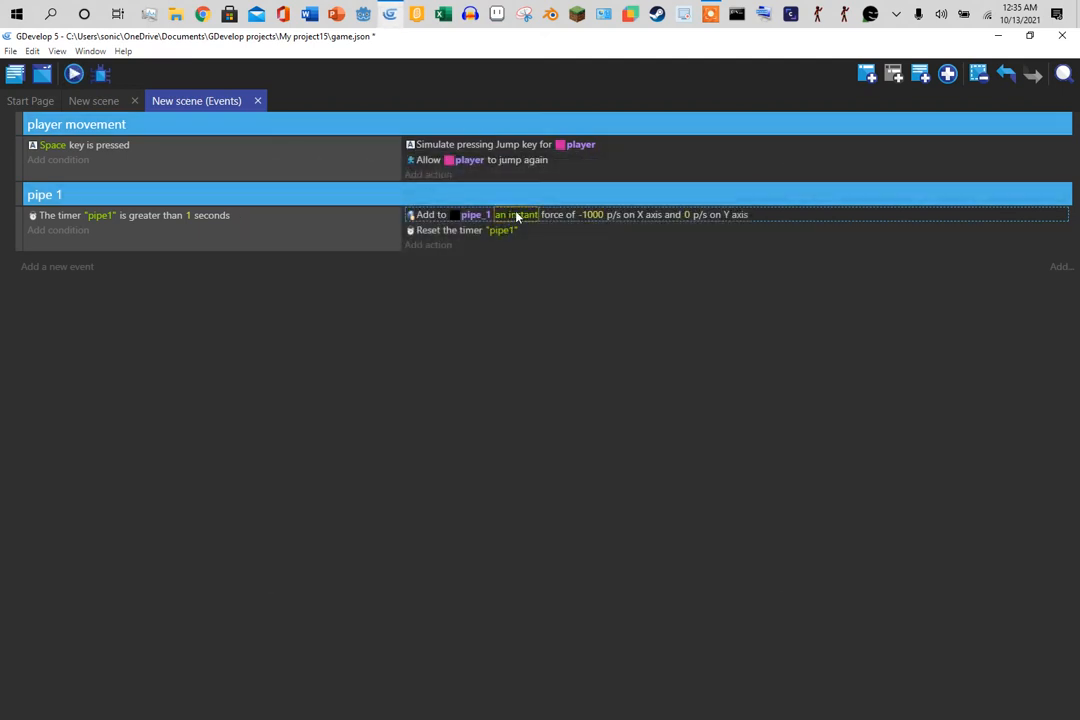
left_click(516, 214)
left_click(538, 322)
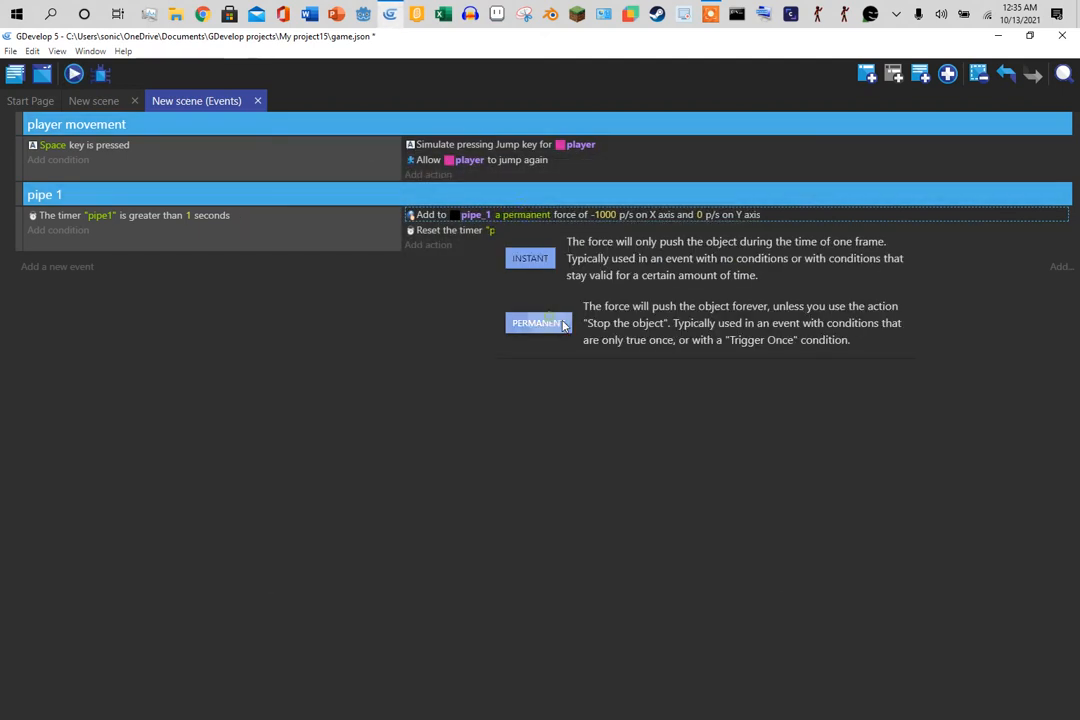
- After a quick preview, change the pipe_1 X speed from -1000 to -150
left_click(74, 76)
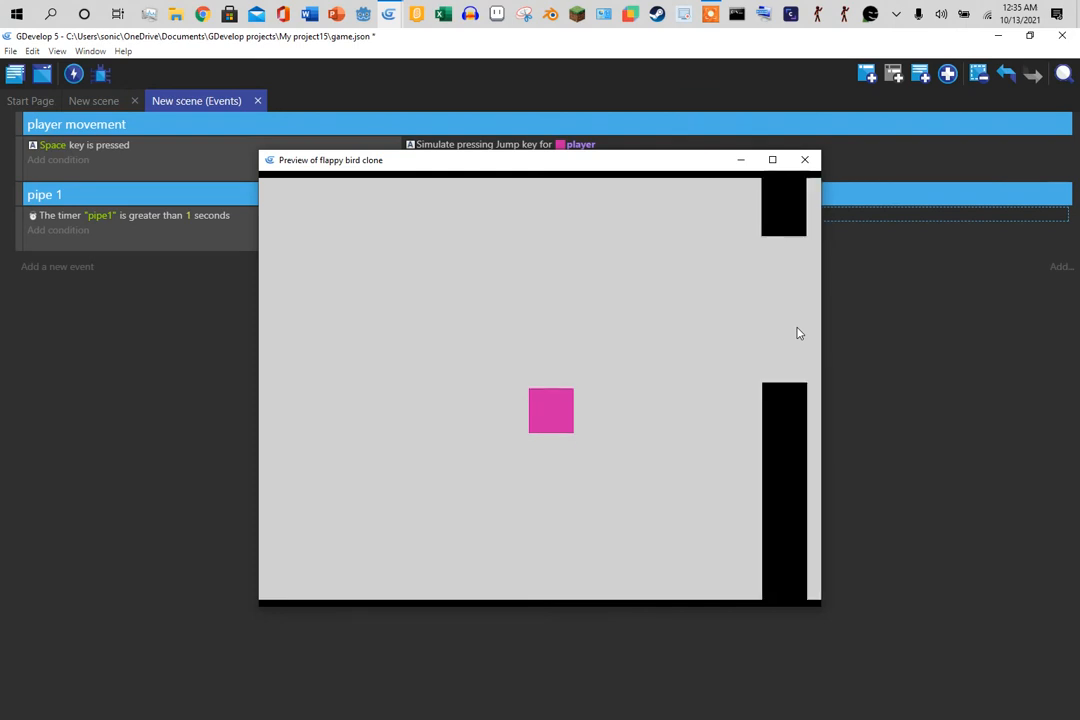
left_click(804, 160)
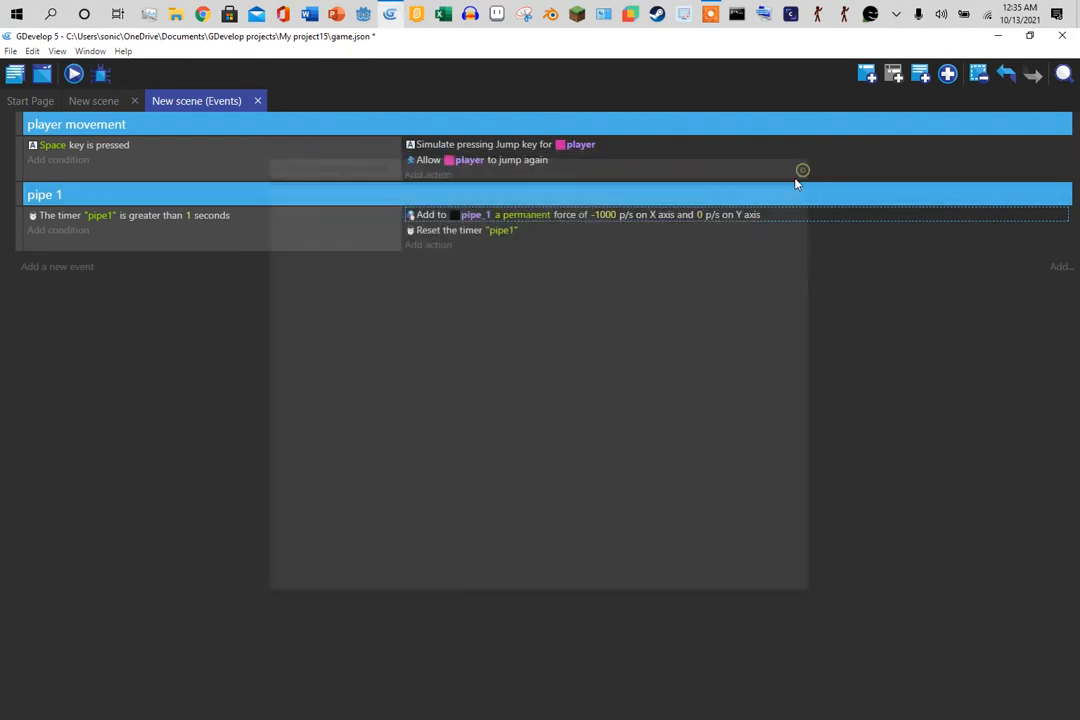
left_click(603, 214)
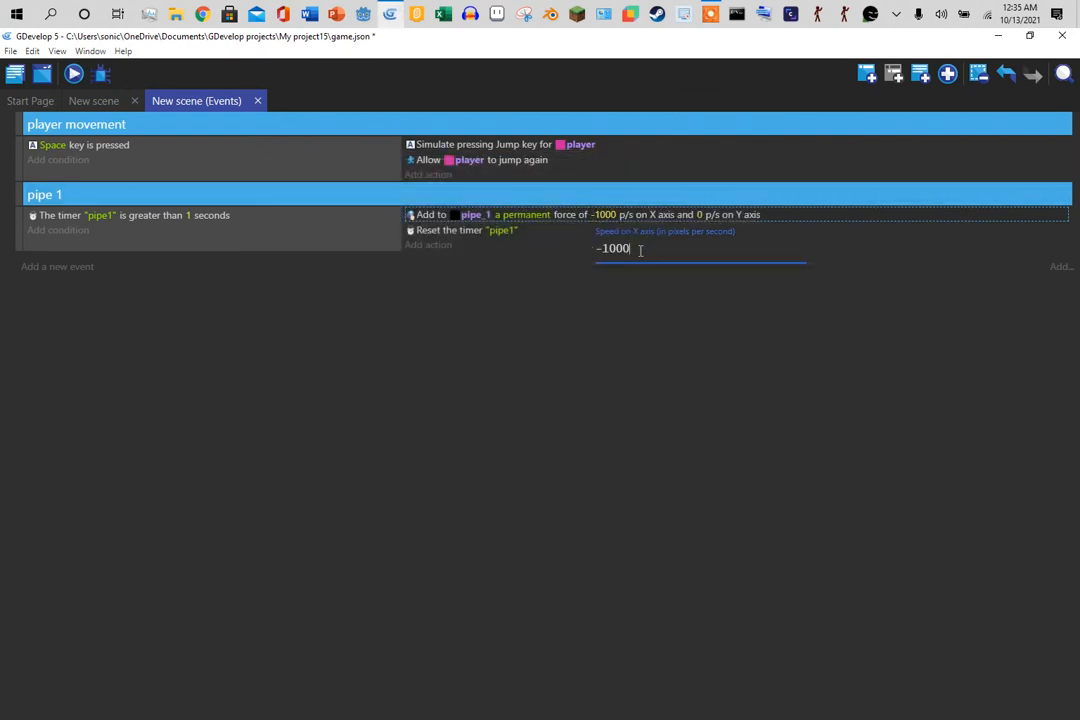
key("BackSpace")
left_click(646, 376)
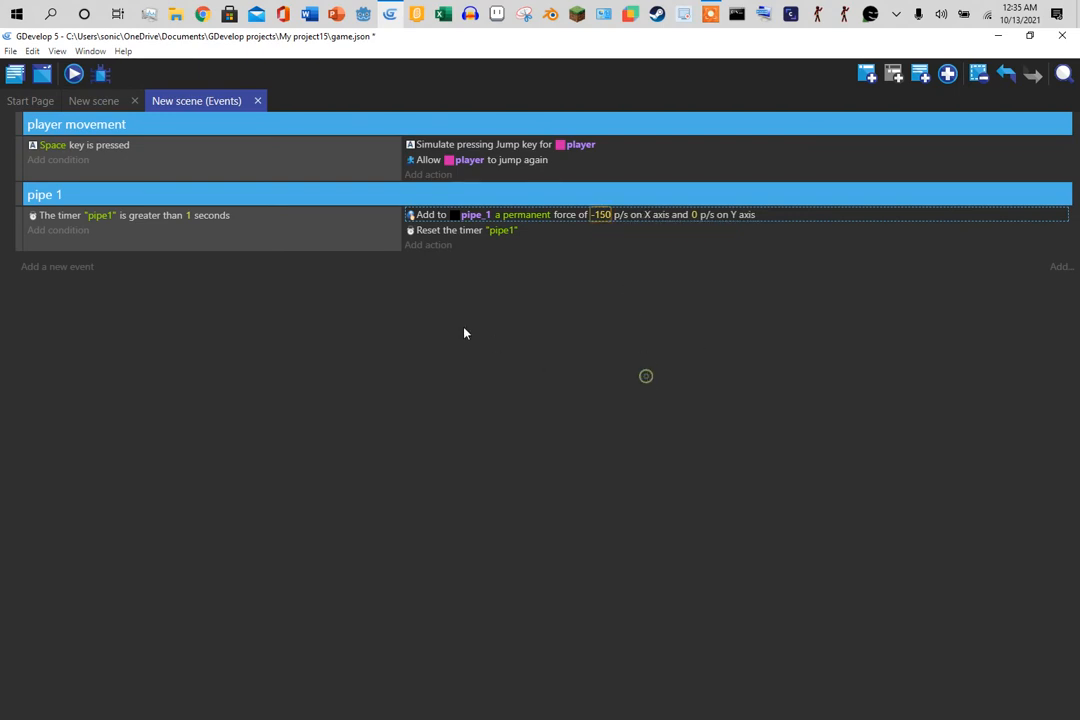
- Preview the game with four Space jumps as the pipes pass, then close it
left_click(74, 76)
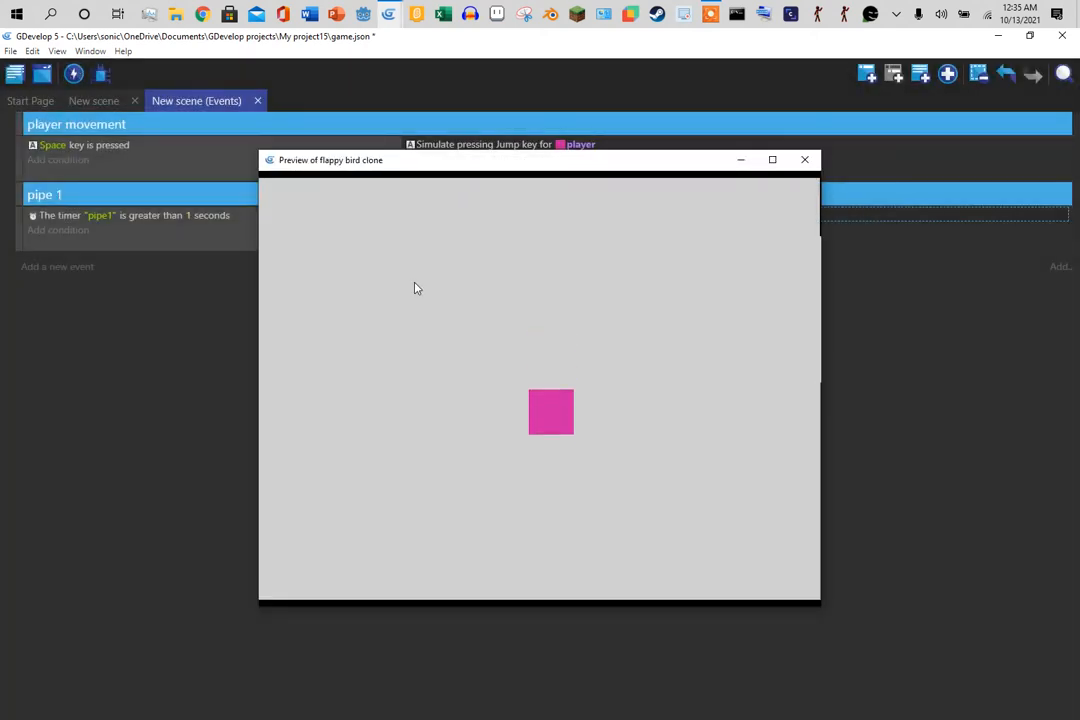
key("space")
key("space")
key("space")
key("space")
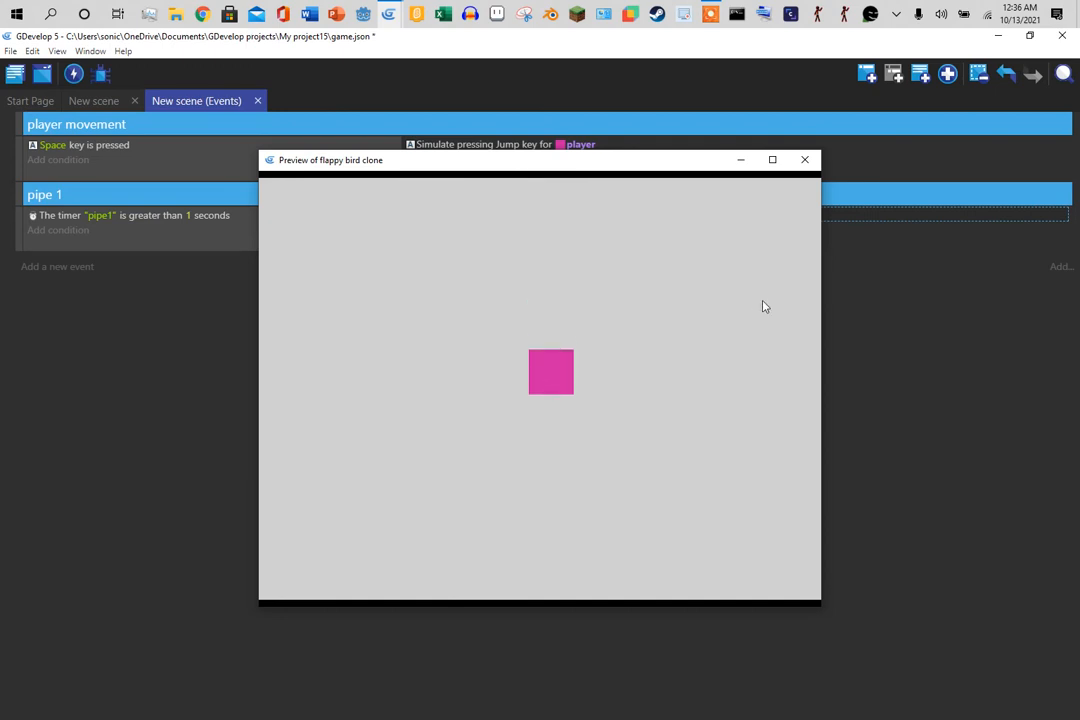
key("space")
key("space")
key("space")
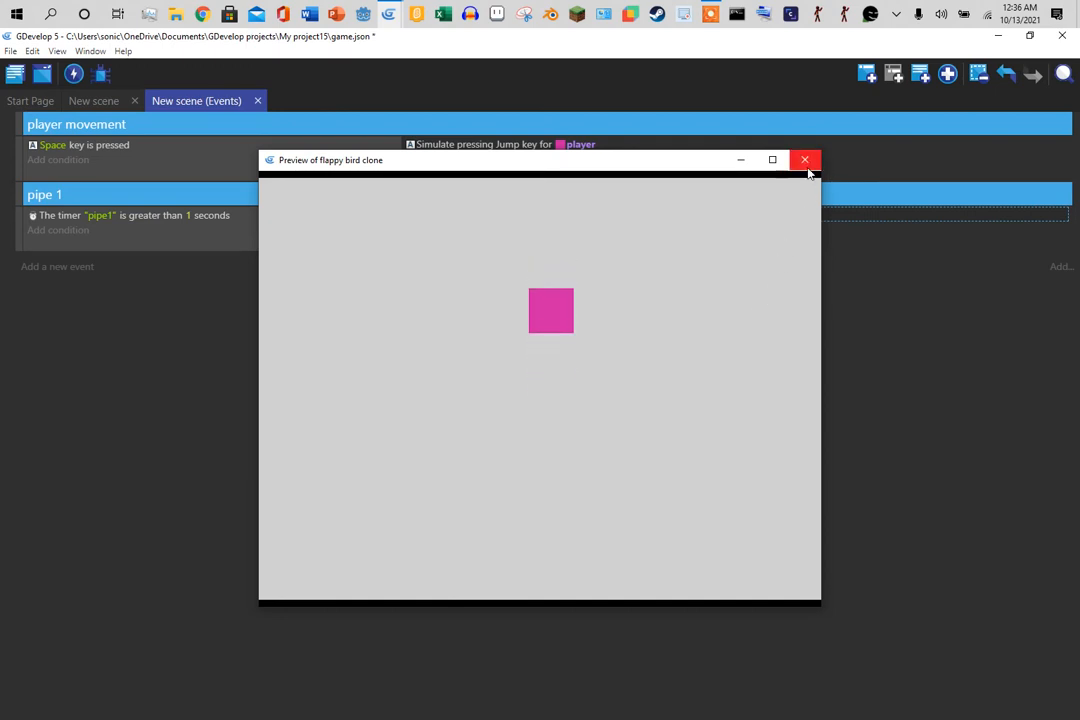
key("space")
key("space")
key("space")
key("space")
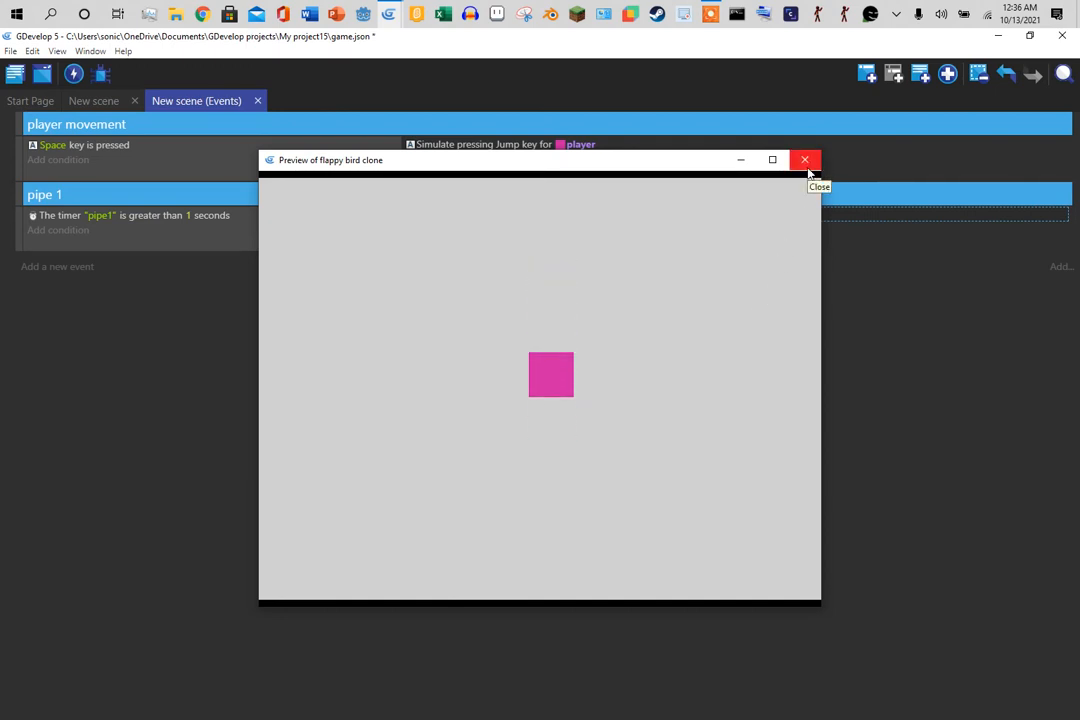
key("space")
key("space")
key("space")
key("space")
left_click(807, 168)
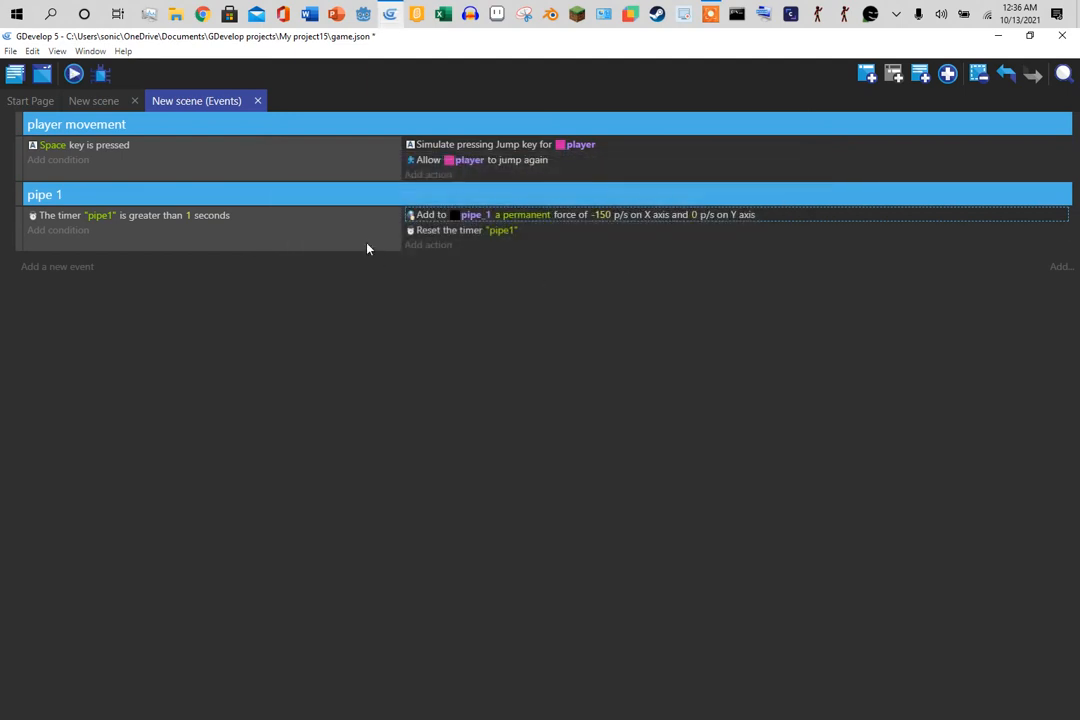
- Delete the 'Reset the timer "pipe1"' action and switch to the New scene layout
left_click(451, 231)
key("Delete")
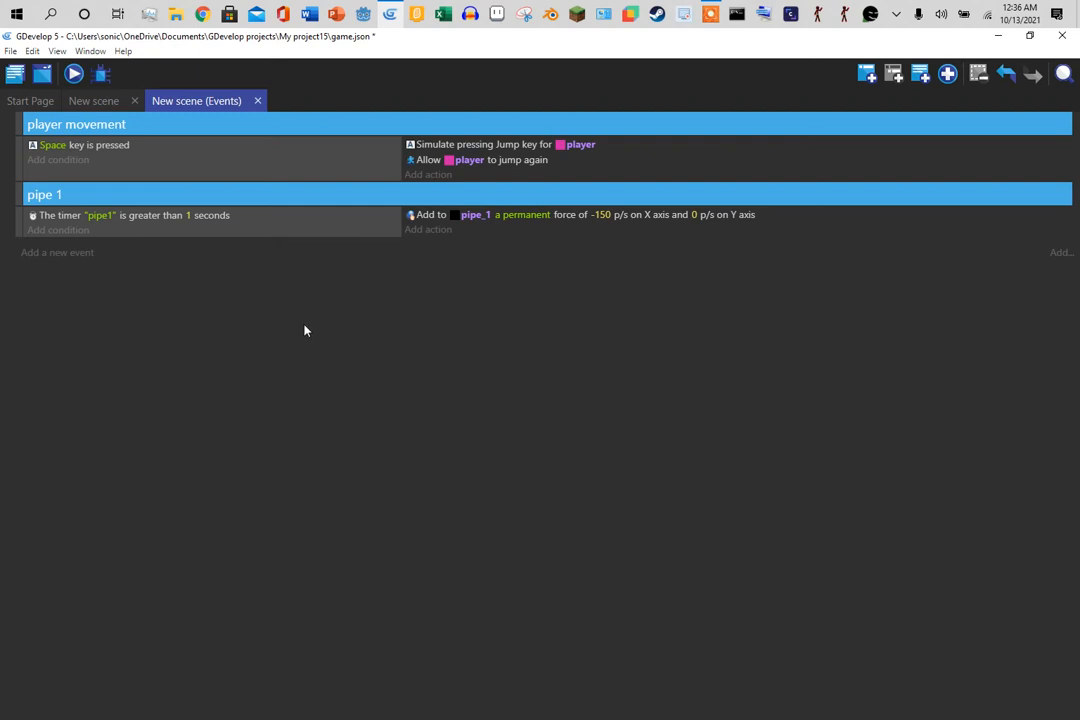
left_click(94, 102)
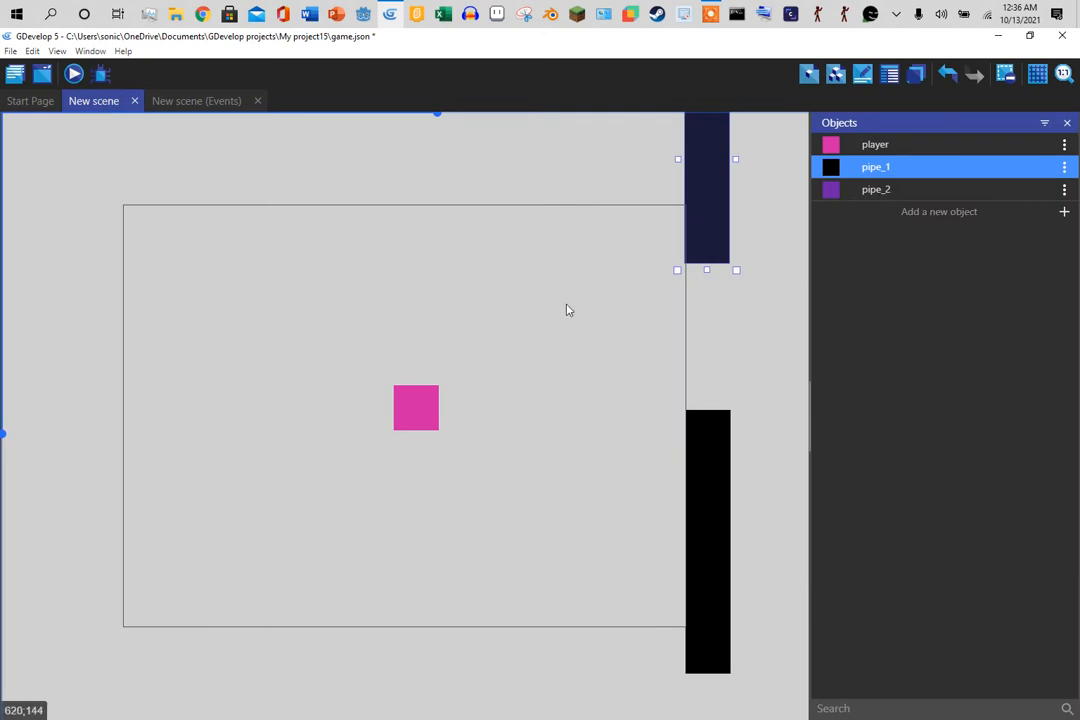
- Place a new pipe_1 right of the first pair and stretch it past the scene top
left_click(174, 103)
left_click(97, 102)
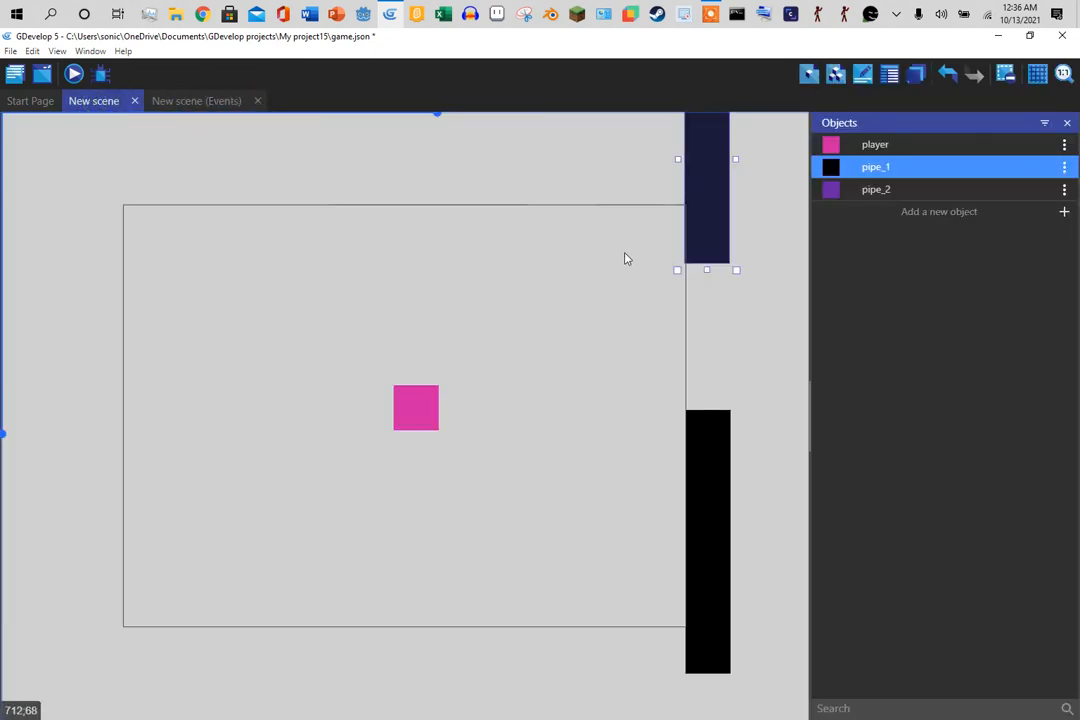
left_click(885, 192)
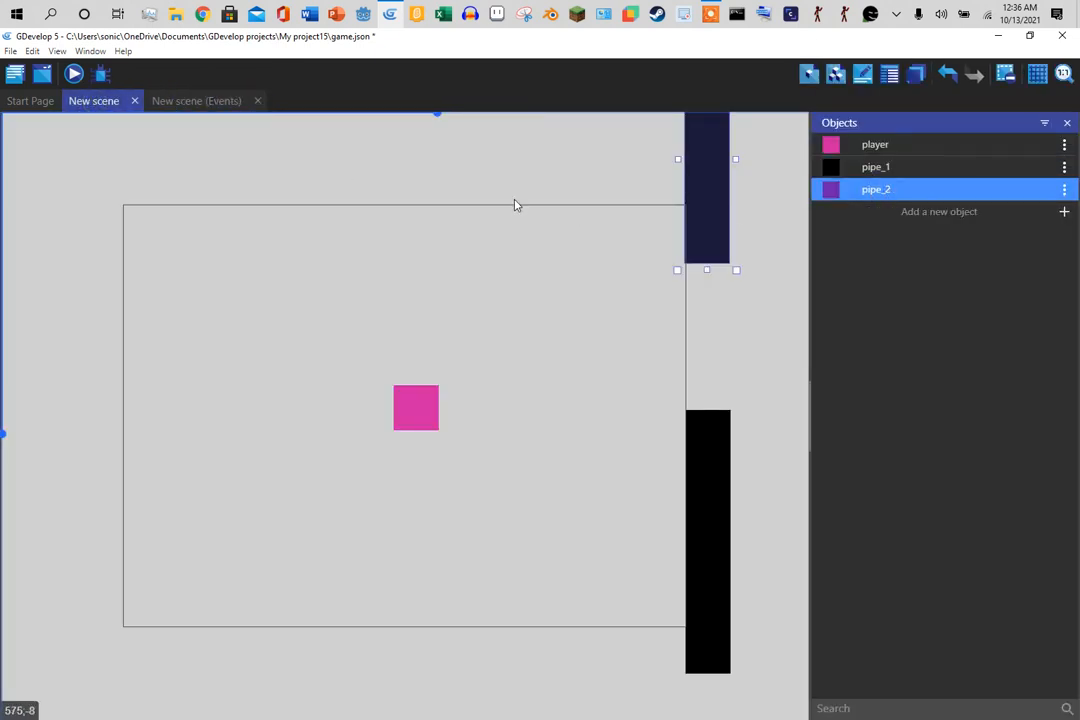
left_click_drag(908, 174, 781, 216)
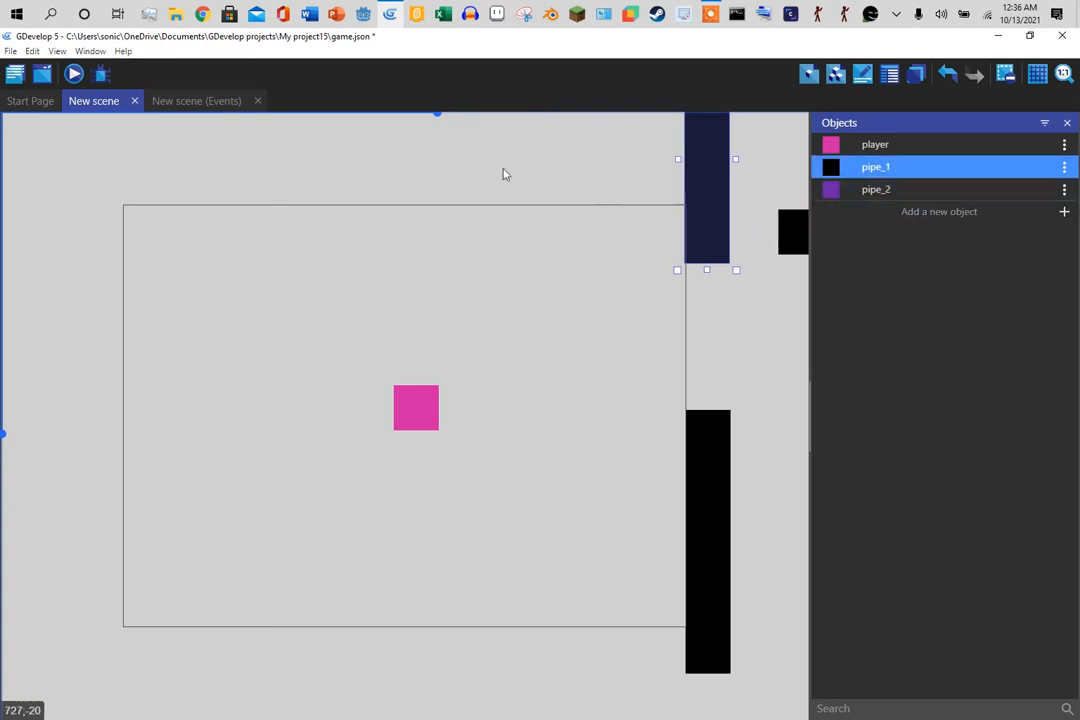
left_click_drag(440, 118, 470, 115)
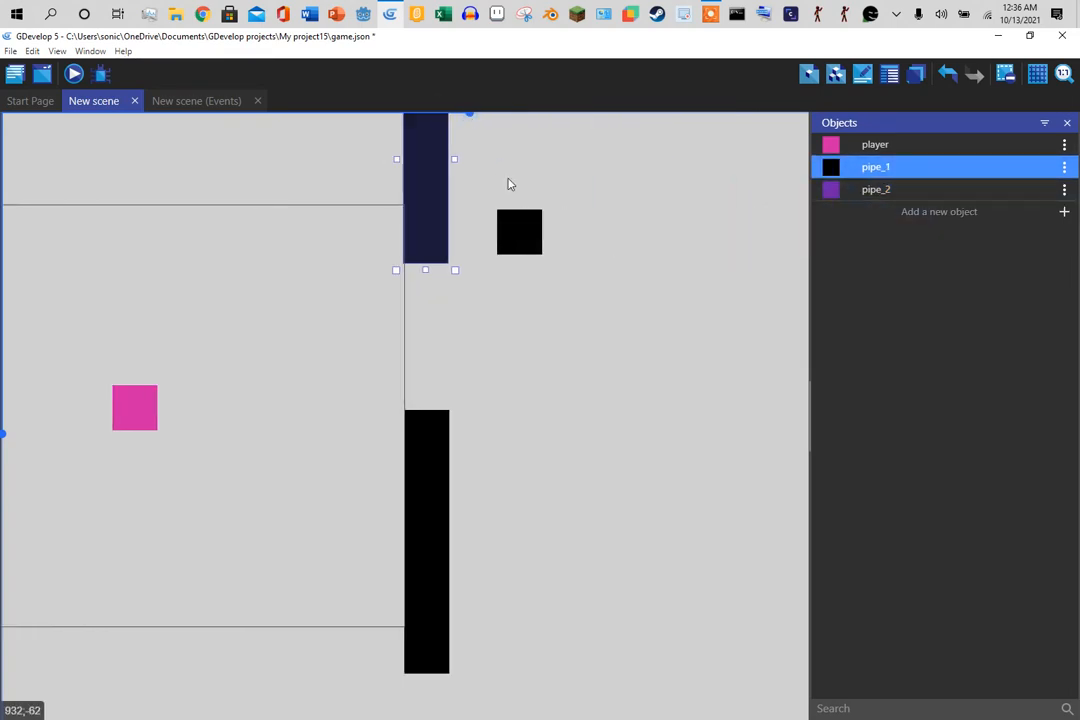
left_click_drag(536, 232, 605, 374)
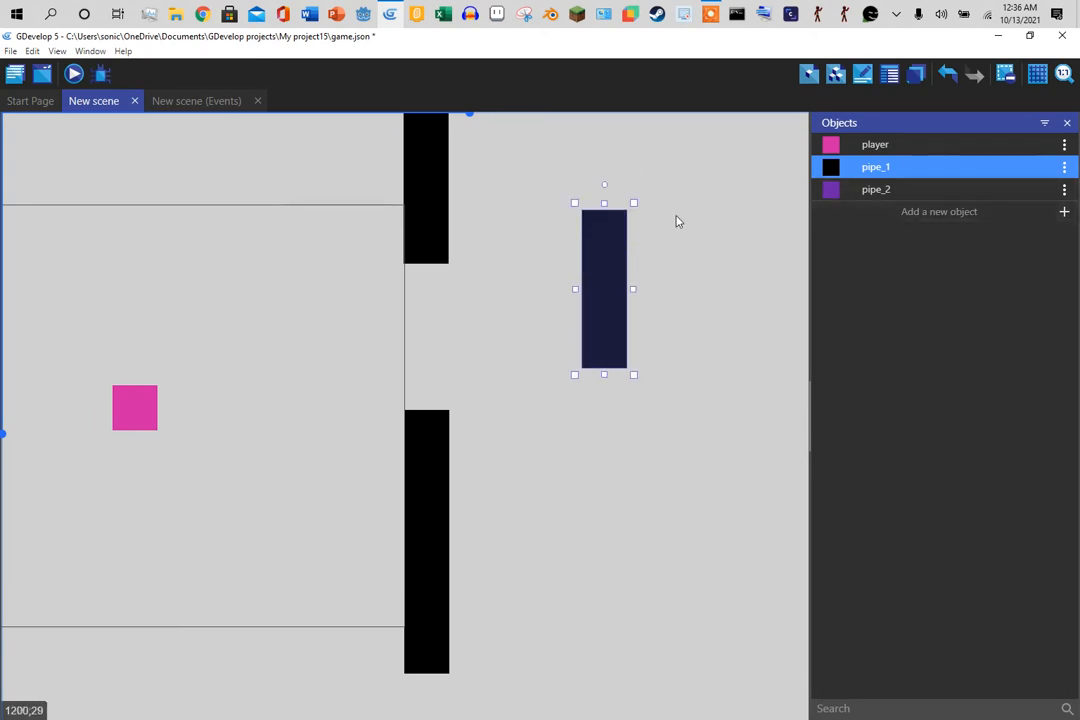
left_click_drag(604, 202, 600, 93)
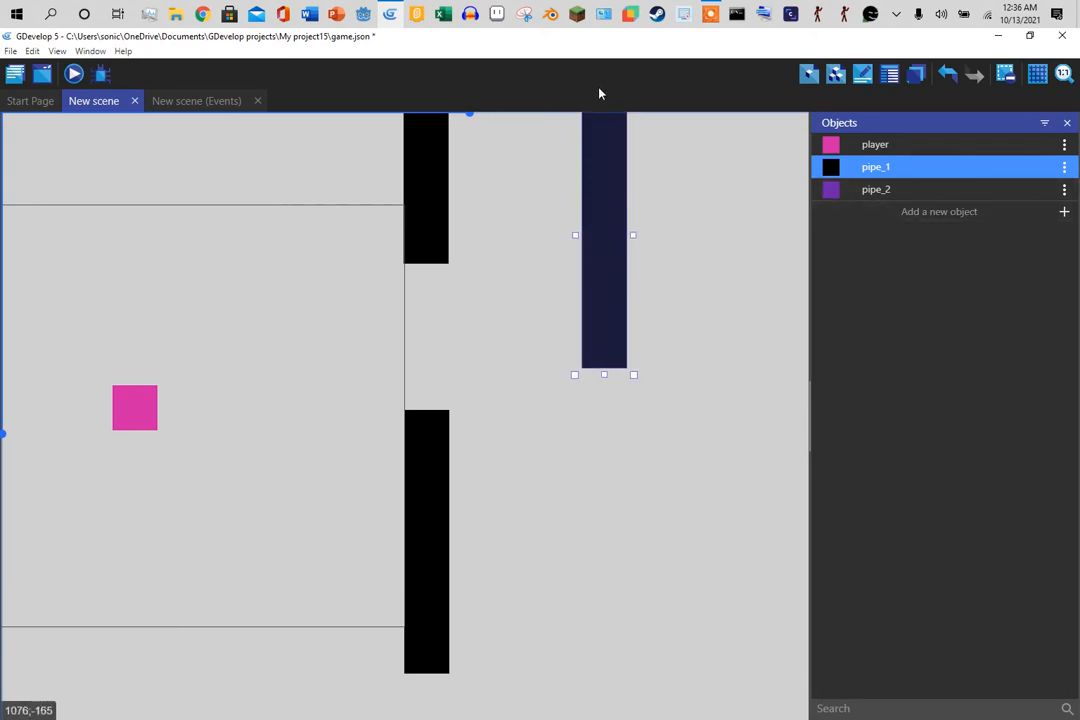
- Add a lower pipe_1 stretched past the scene bottom, then preview the game
left_click_drag(869, 178, 599, 717)
left_click(608, 518)
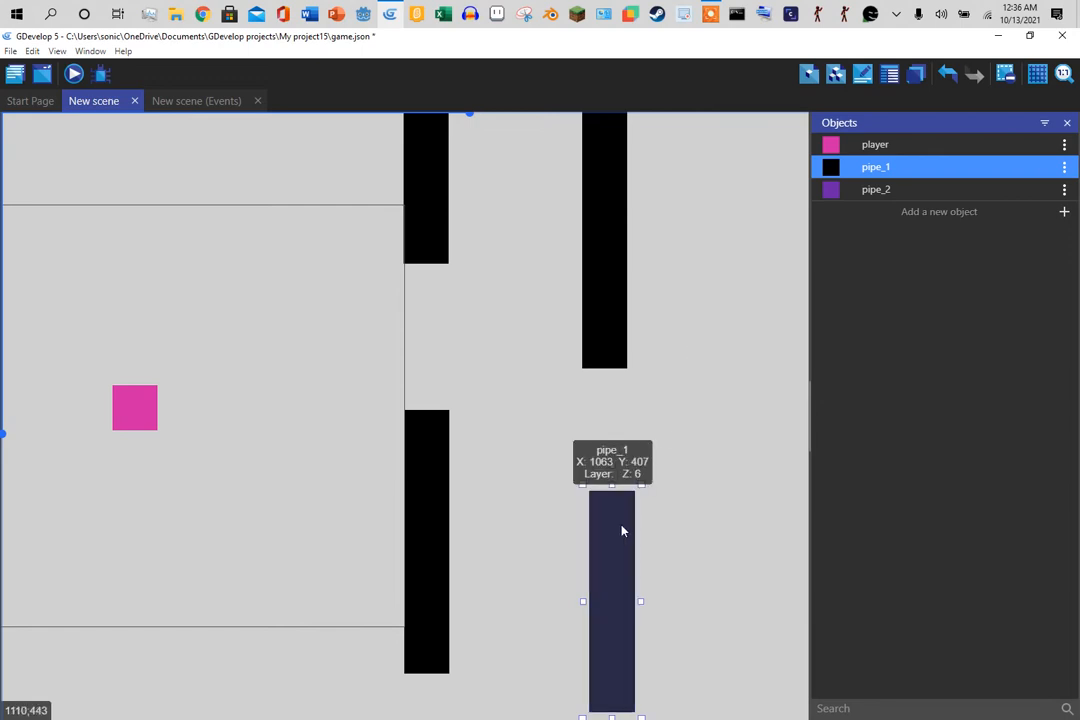
left_click_drag(621, 530, 601, 583)
left_click(699, 485)
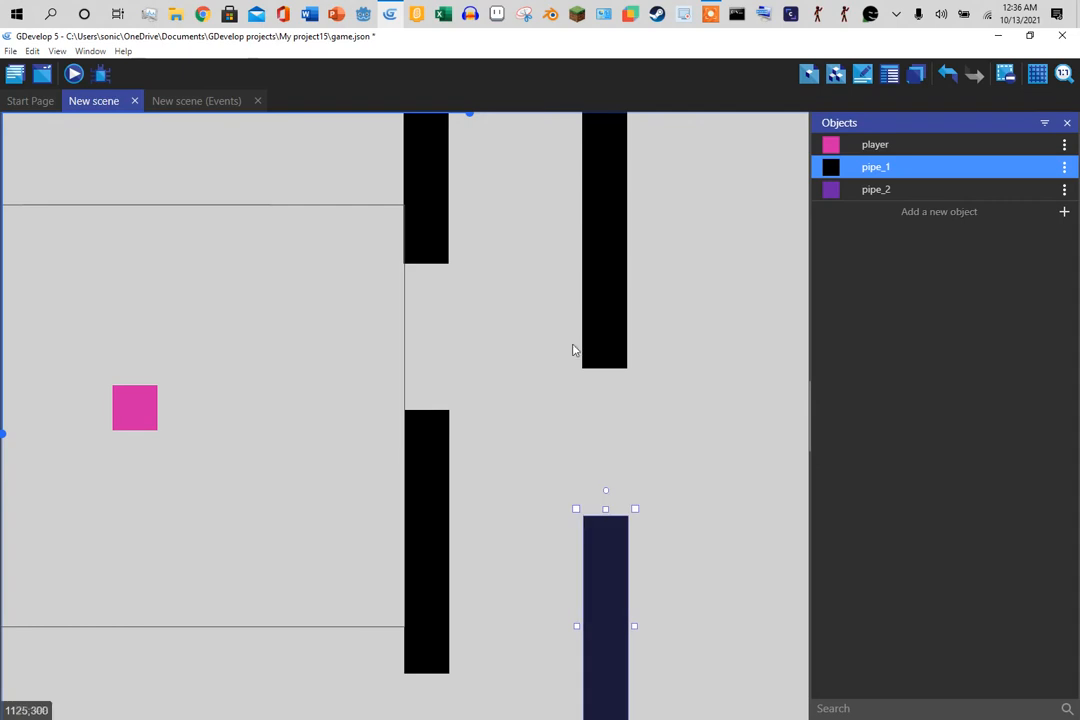
left_click(73, 74)
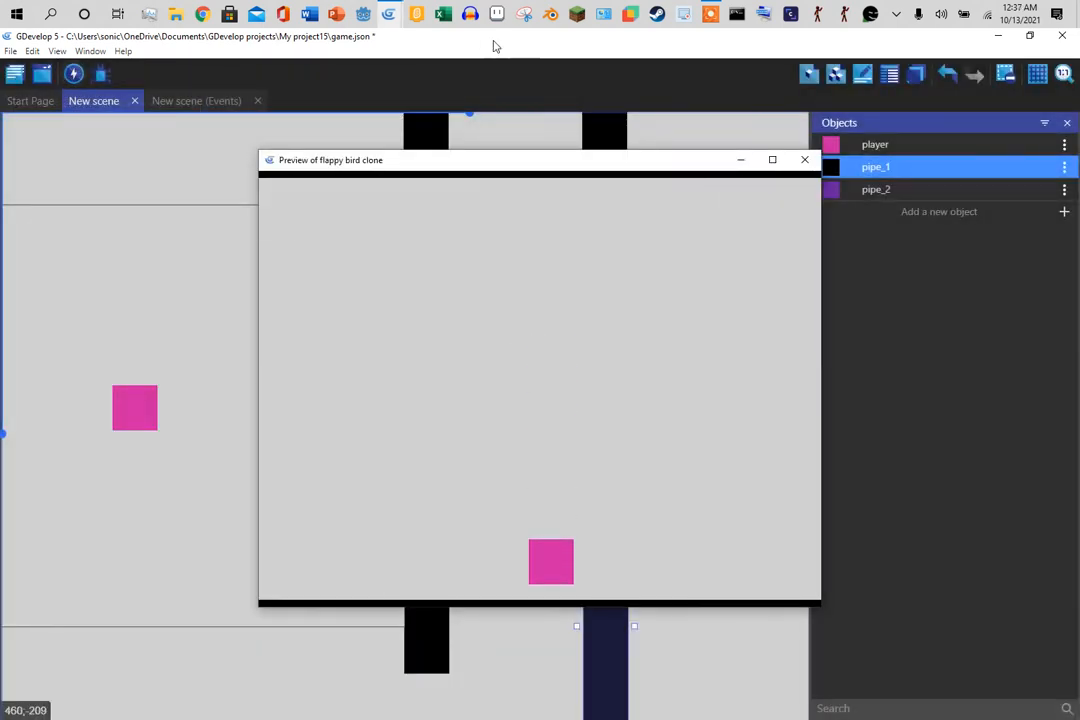
- Change the pipe_1 force to an instant -100 p/s on the X axis
left_click(804, 160)
left_click(198, 101)
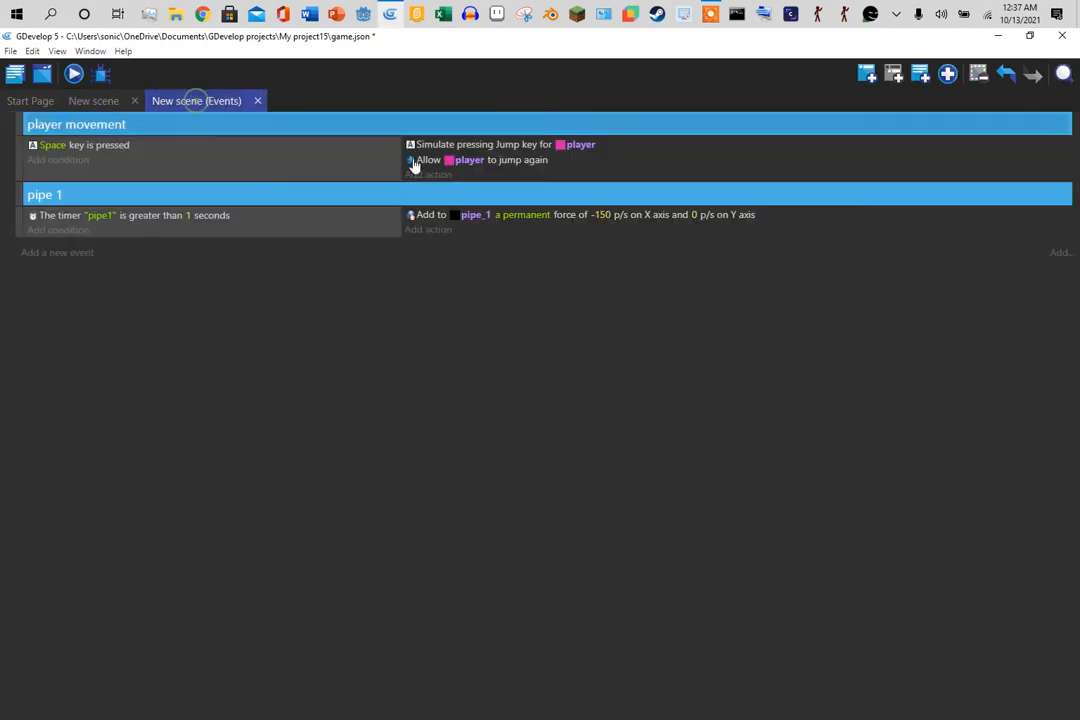
left_click(601, 214)
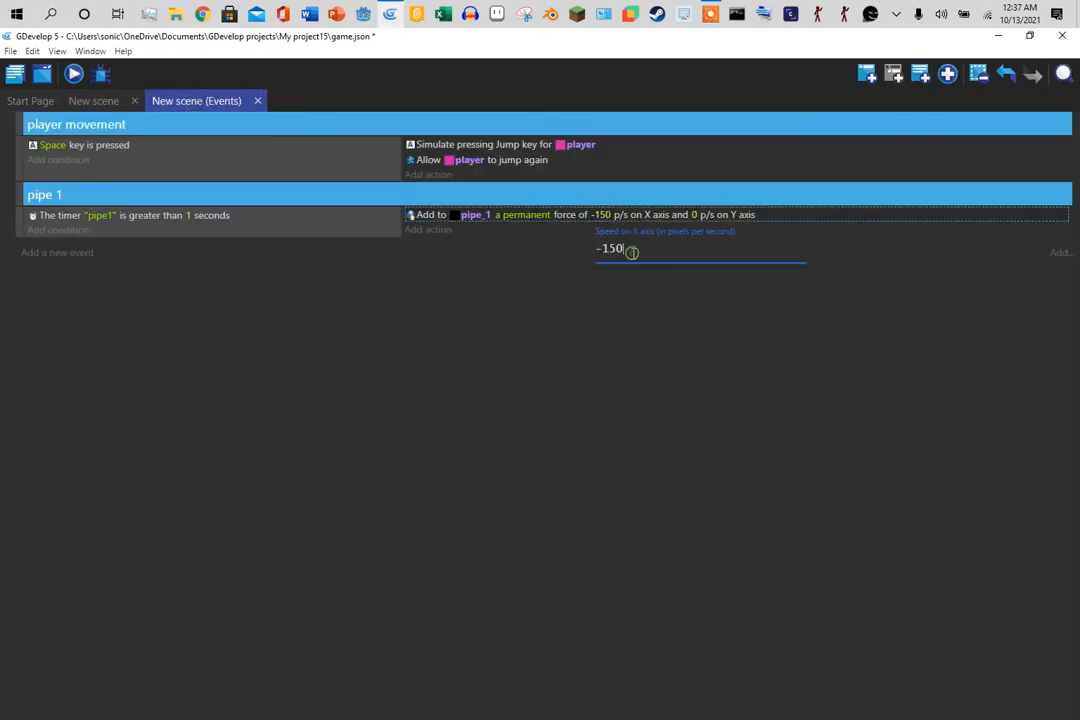
key("BackSpace")
left_click(611, 341)
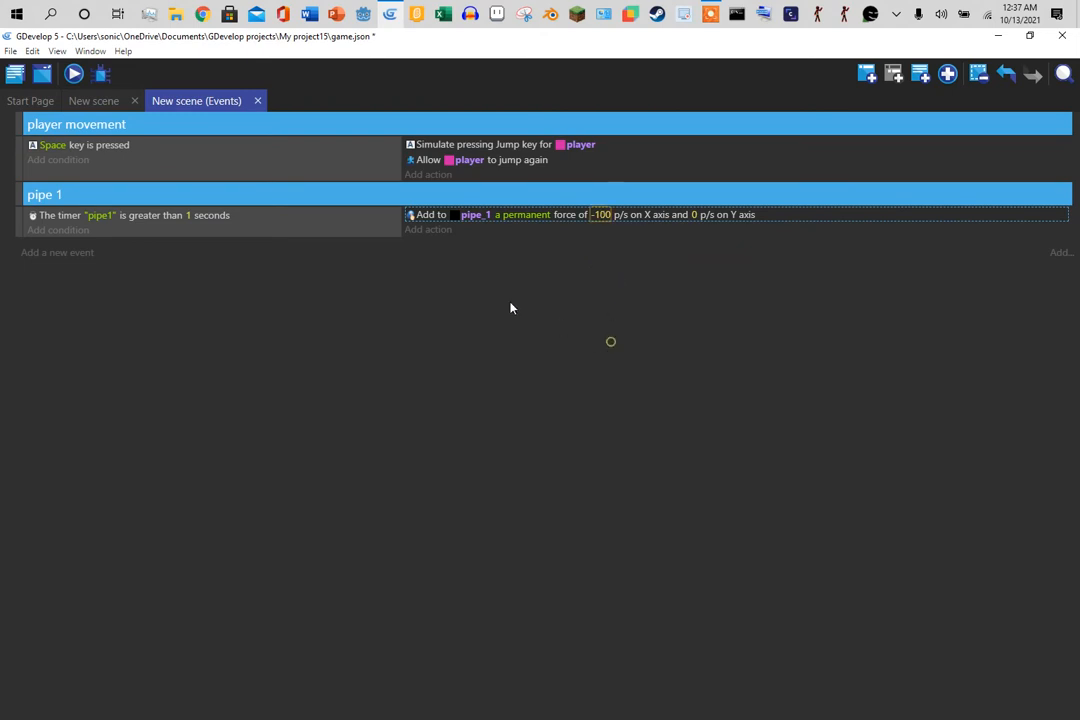
left_click(530, 215)
left_click(386, 309)
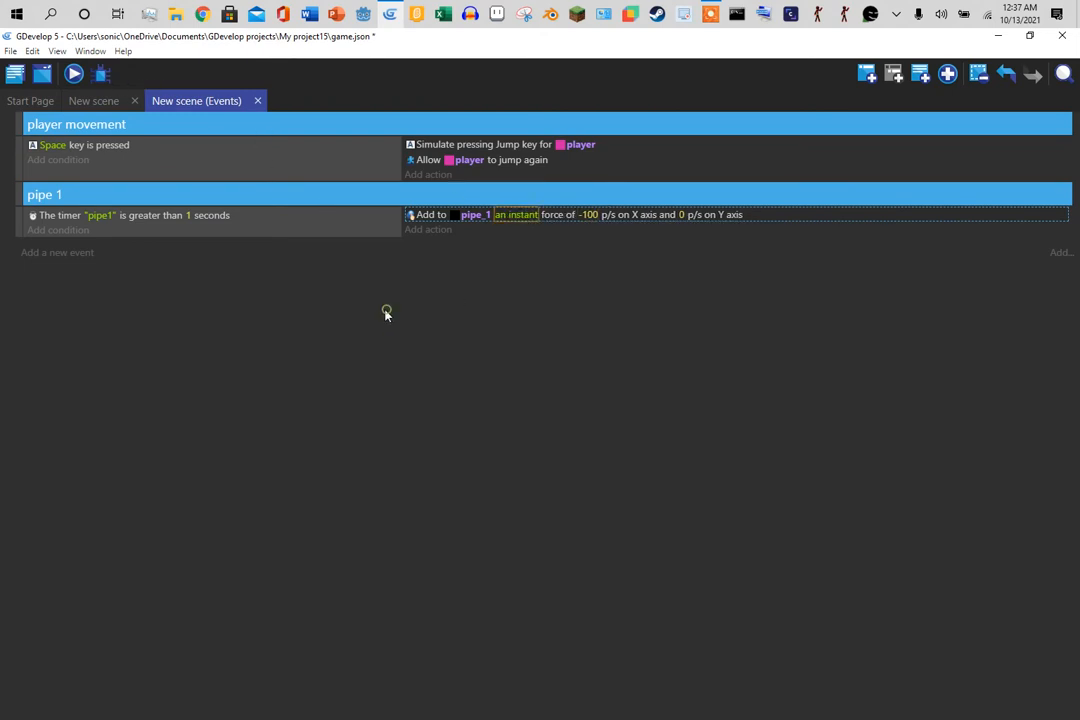
- Preview the game with four Space jumps as both pipe pairs slide left, then close it
left_click(74, 74)
key("space")
key("space")
key("space")
key("space")
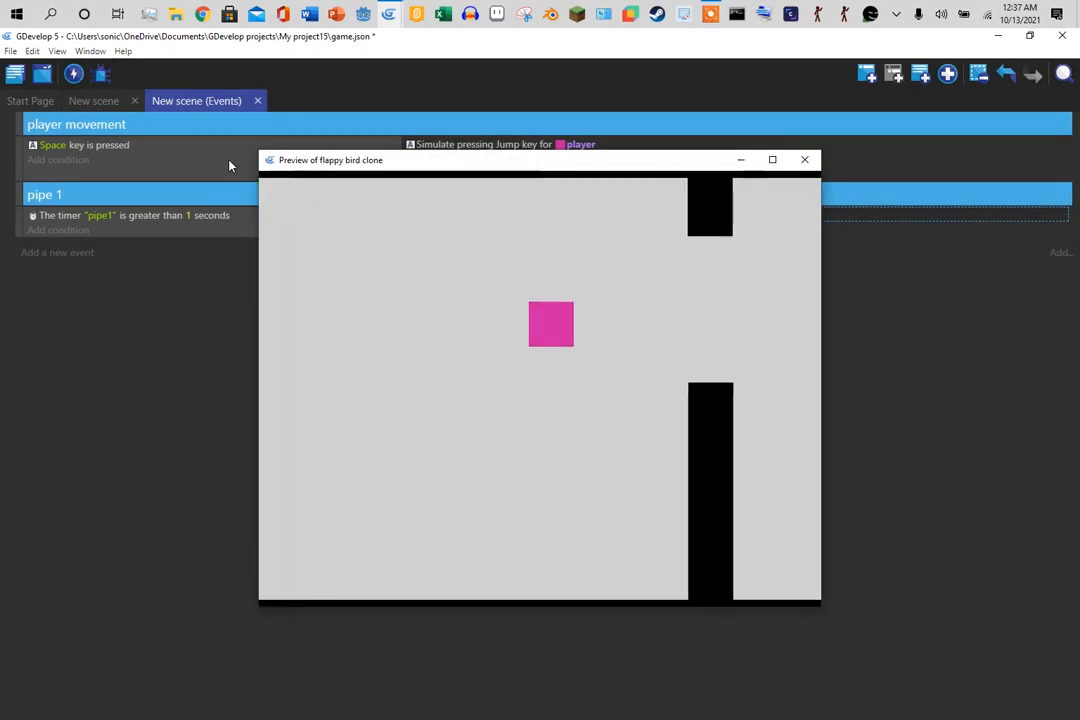
key("space")
key("space")
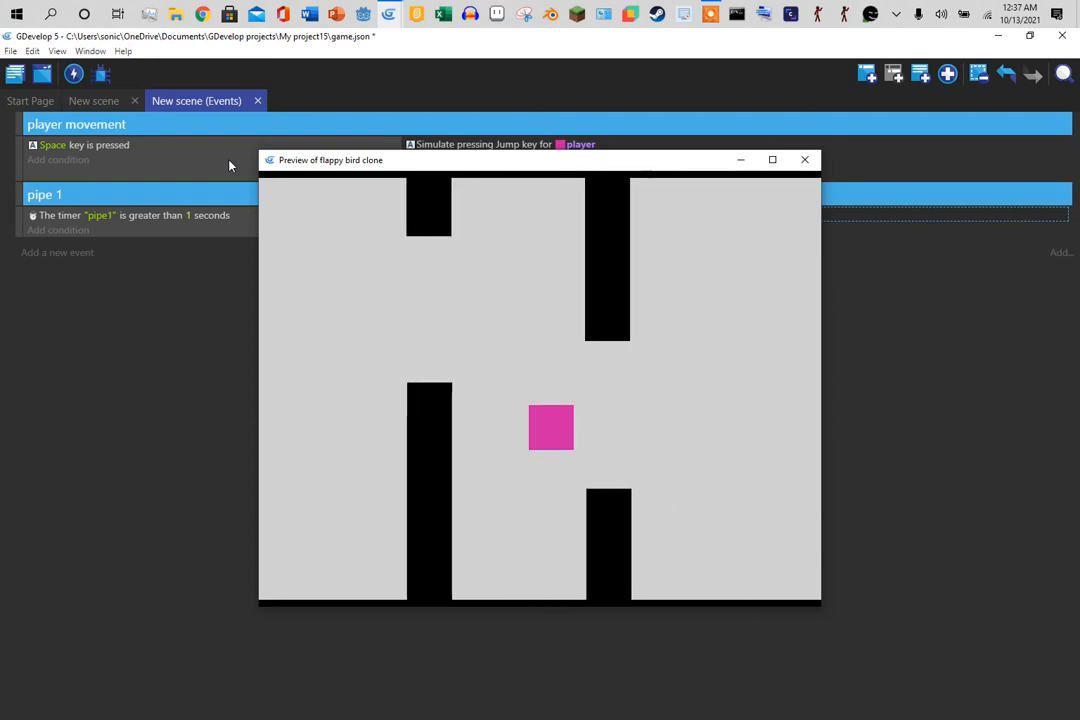
key("space")
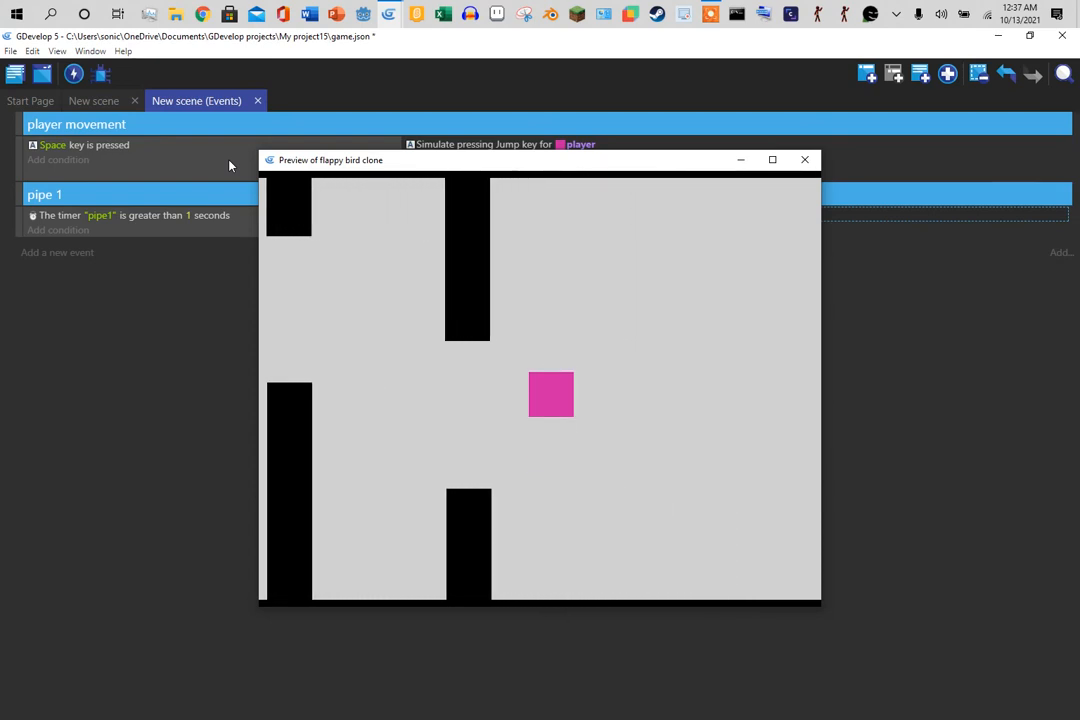
key("space")
key("space")
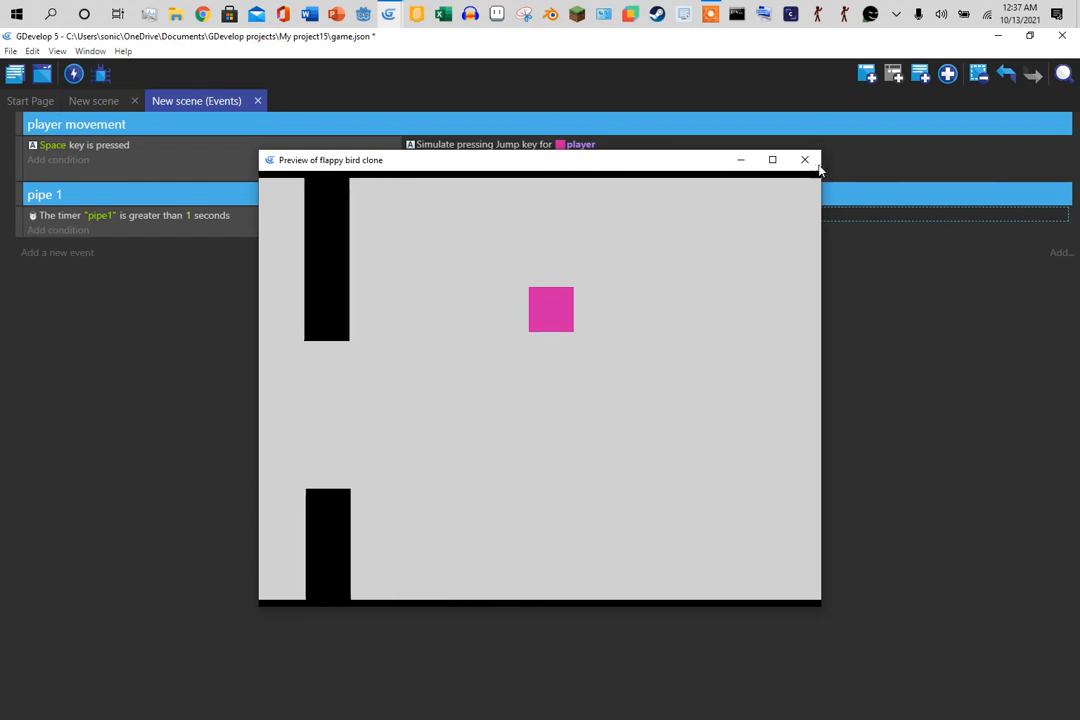
left_click(804, 160)
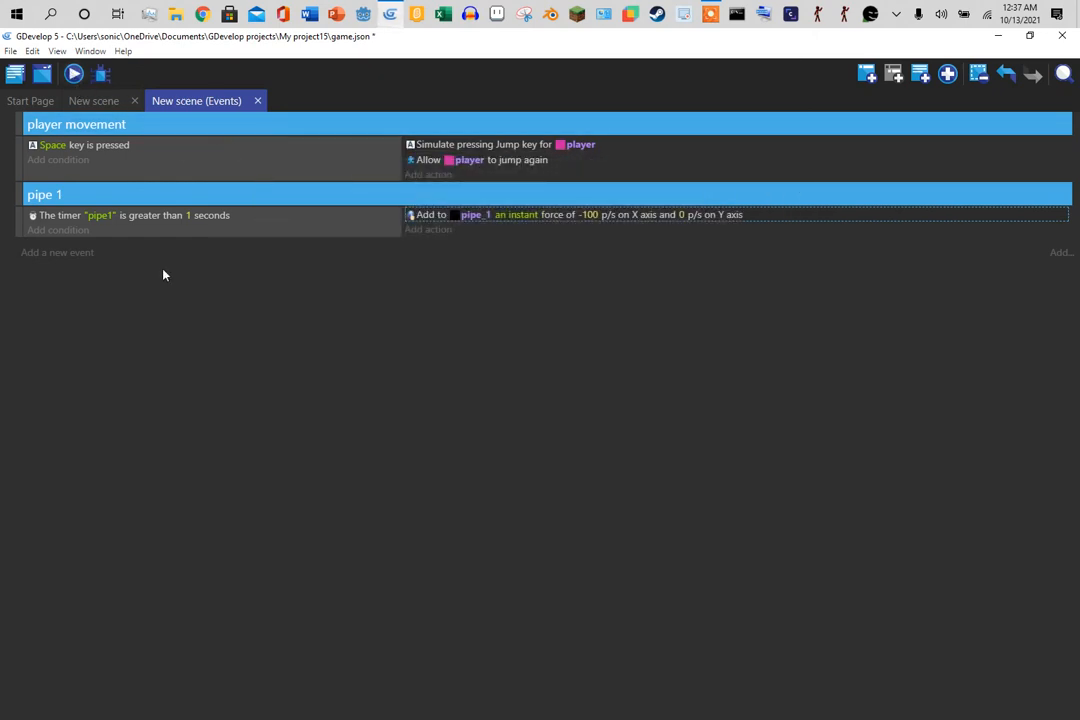
- Add an empty event group and name it pipe2
left_click(946, 76)
left_click(903, 149)
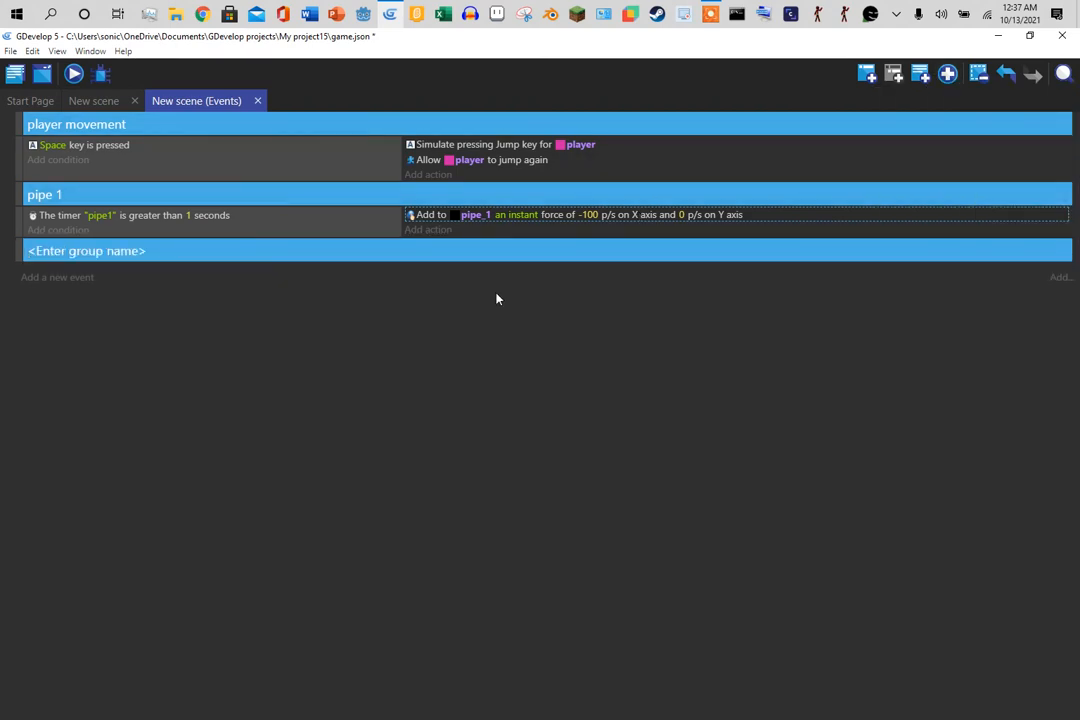
left_click(241, 251)
type("pipe2")
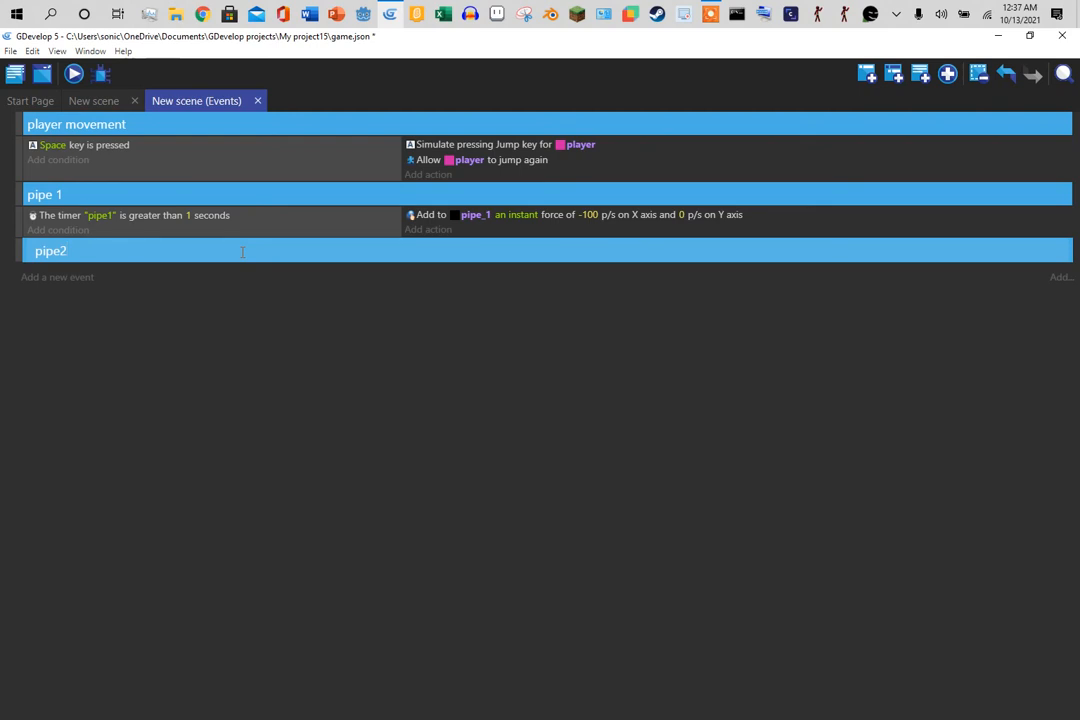
left_click(270, 392)
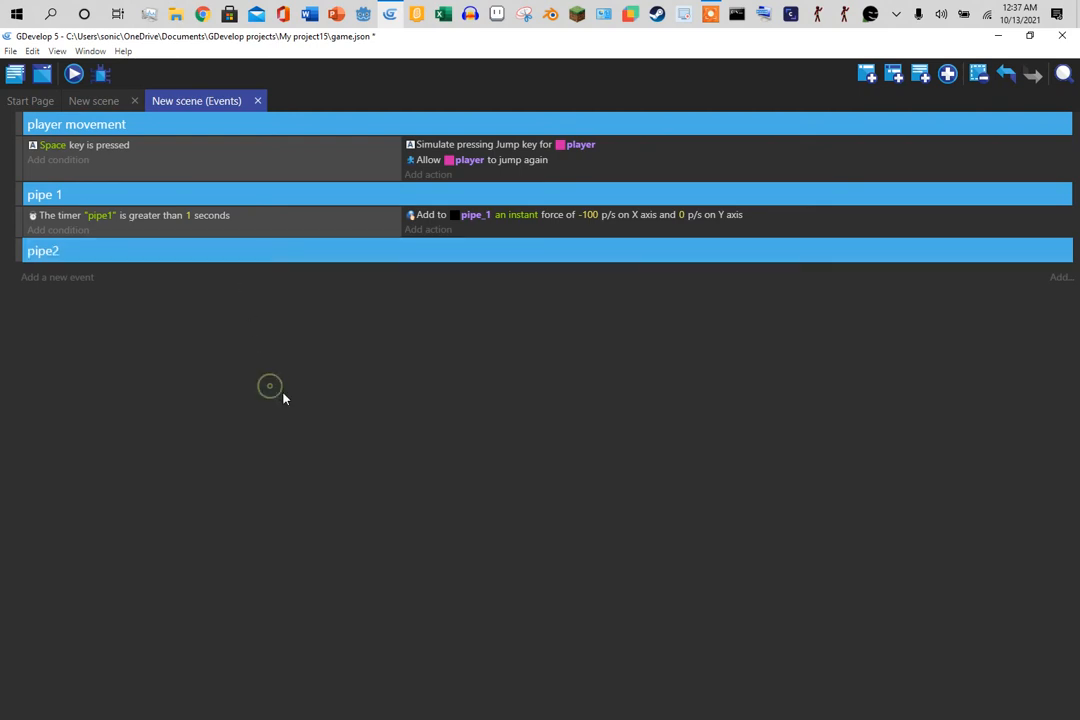
- Search Chrome for 'flappy bird gdevelop template' and open the 'Flappy bird - GDevelop example game' page
left_click(205, 15)
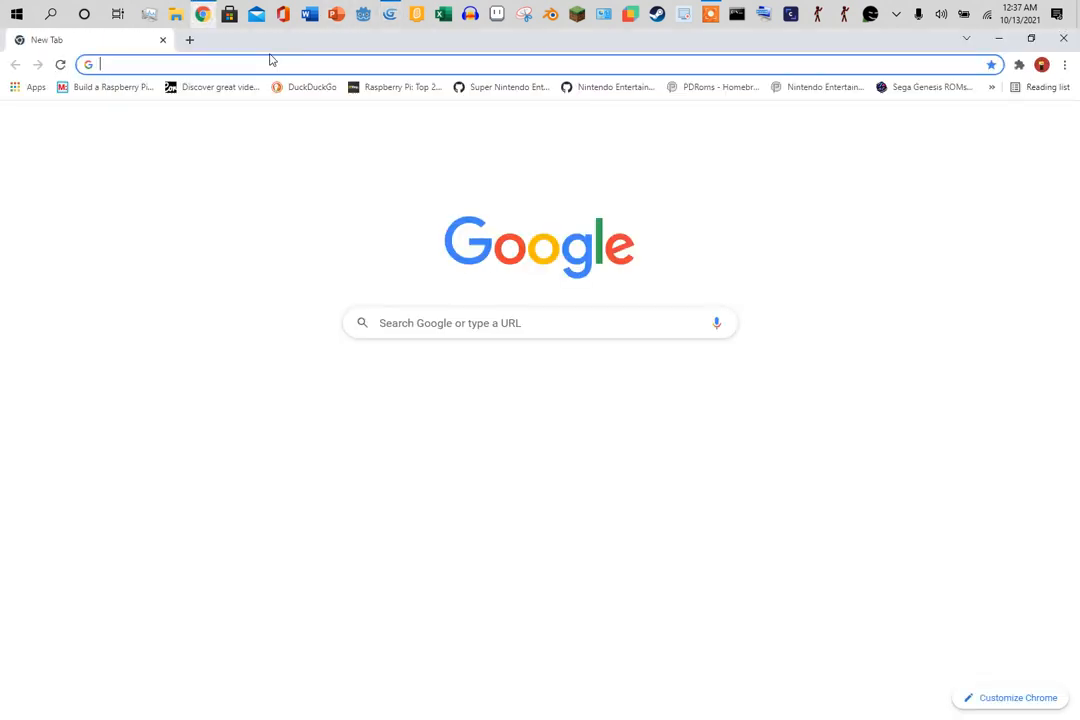
type("fla")
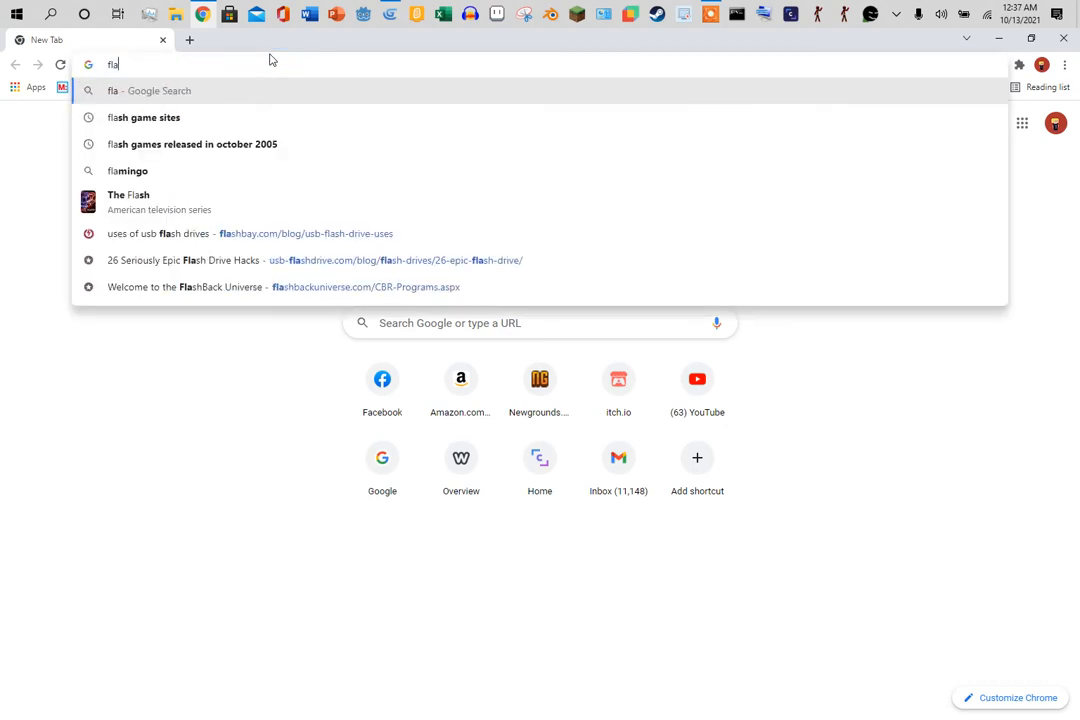
type("ppy b")
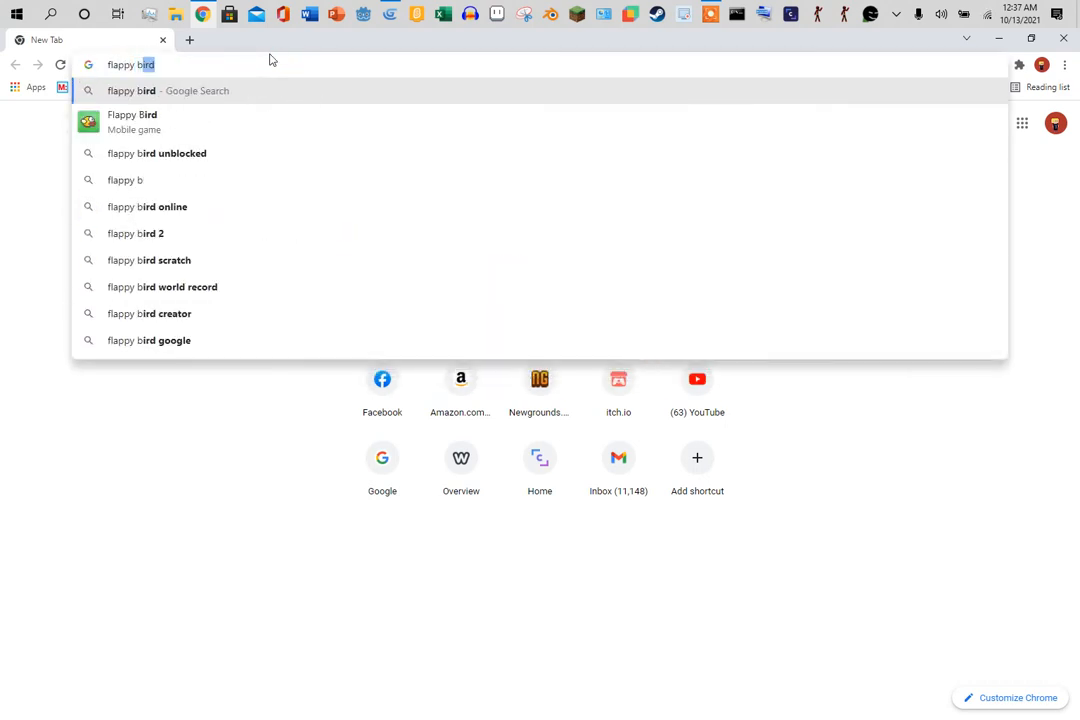
type("ird gde")
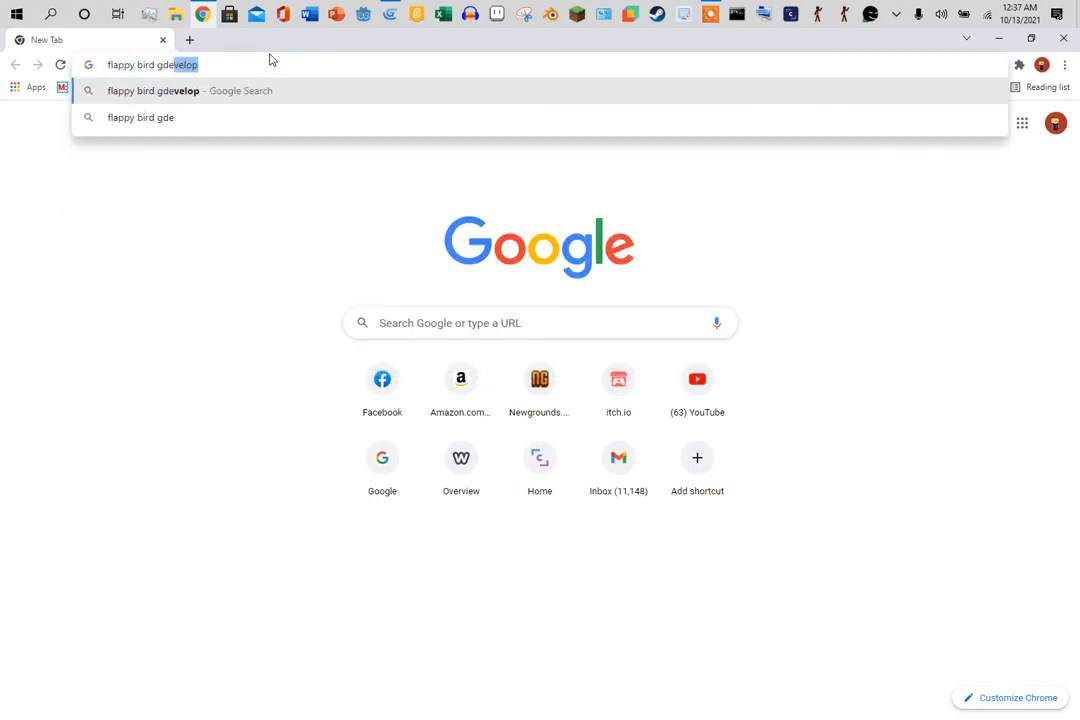
type("velop ")
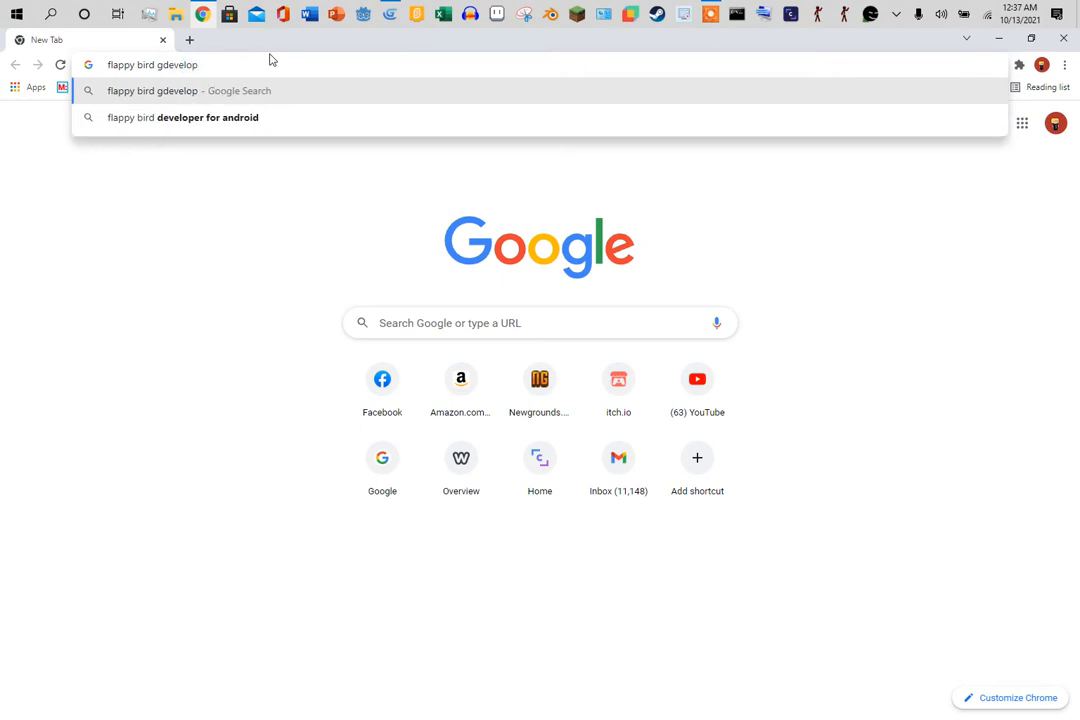
type("template")
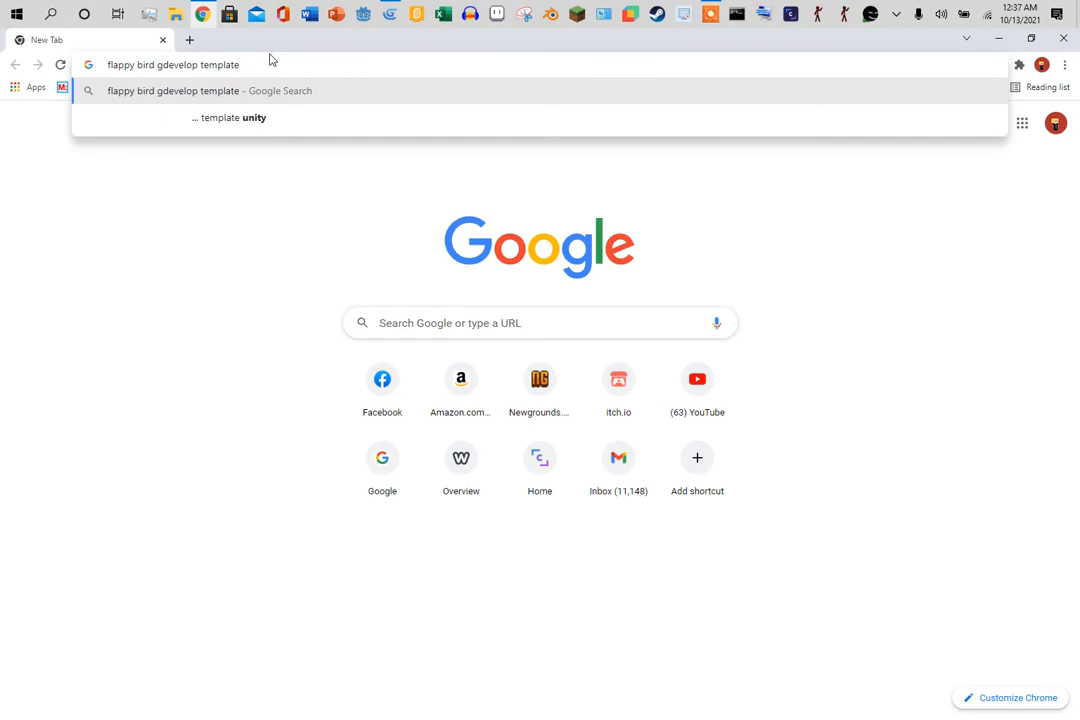
key("Return")
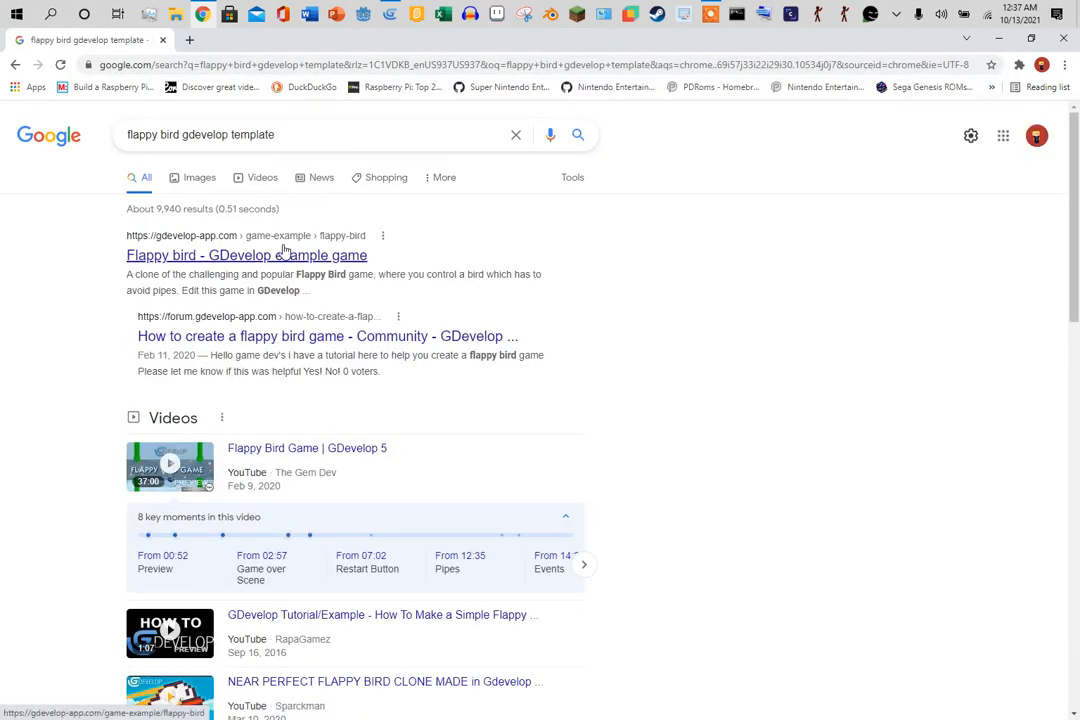
left_click(288, 254)
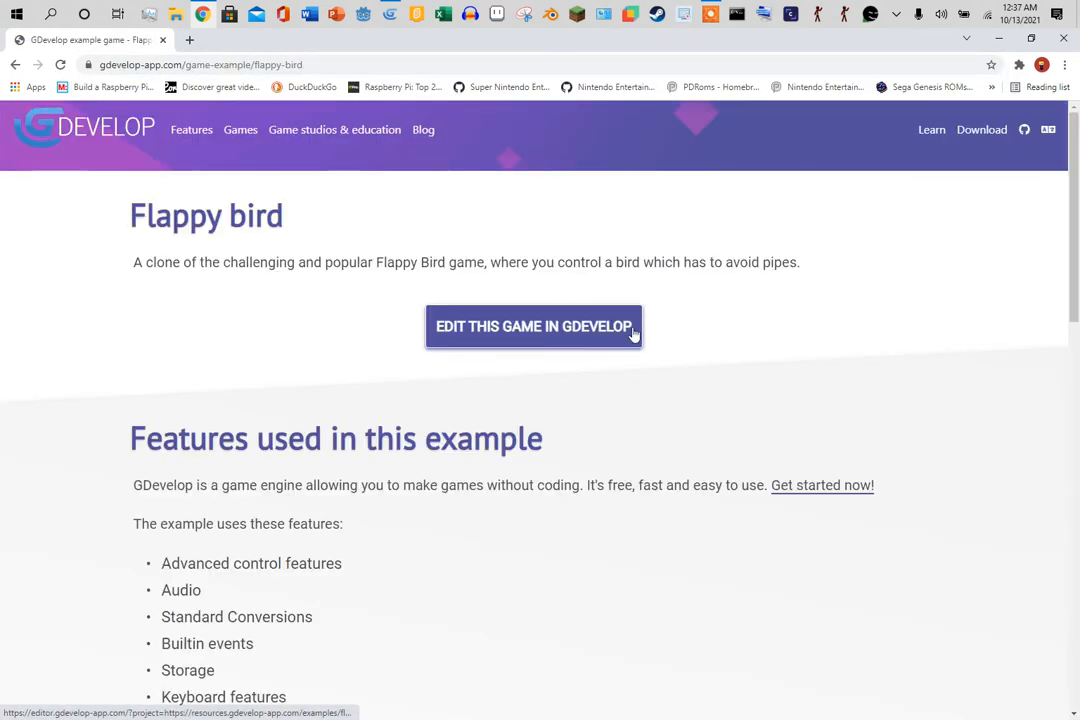
- Open the Flappy bird example in the online GDevelop editor and load its Game scene
left_click(632, 333)
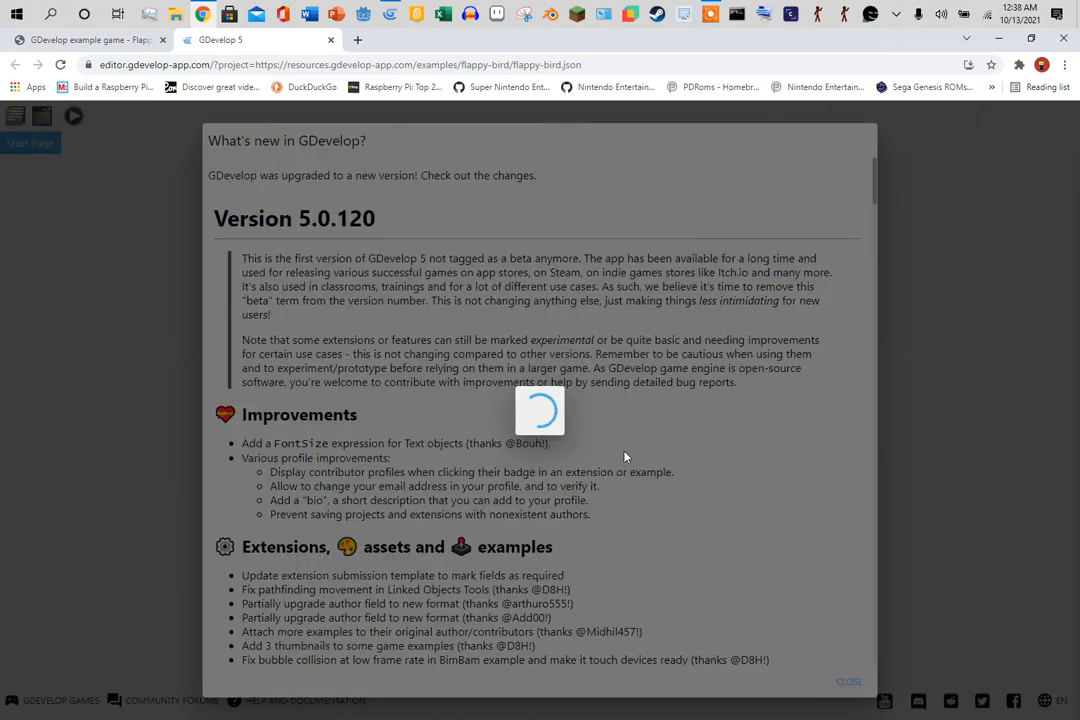
left_click(848, 681)
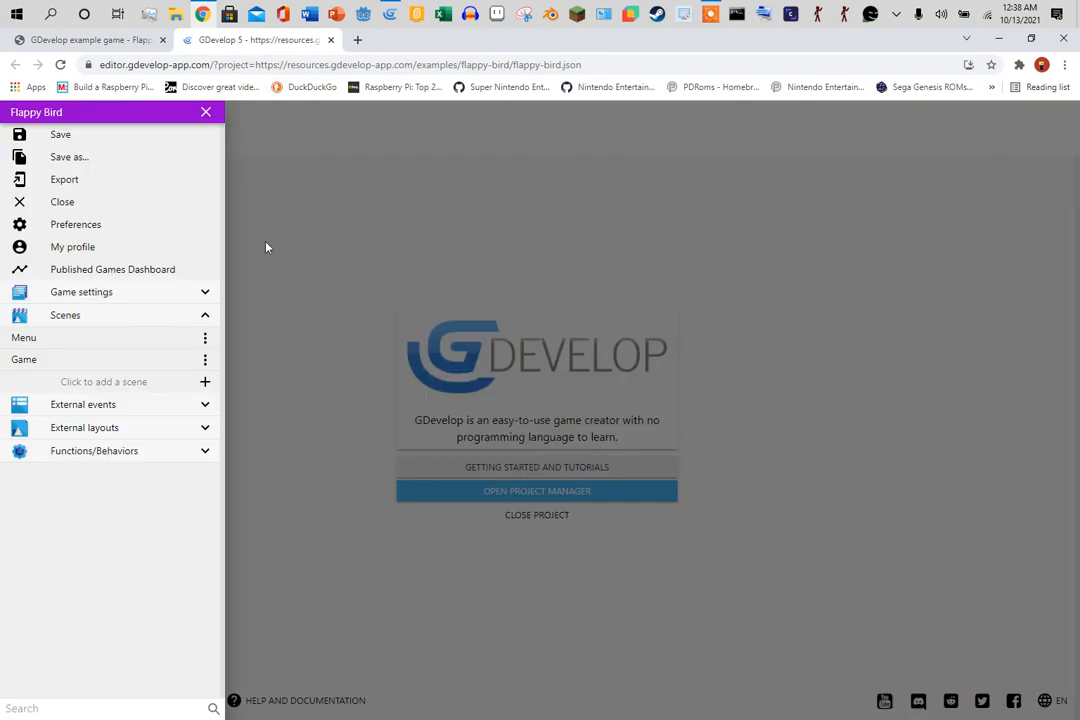
left_click(215, 359)
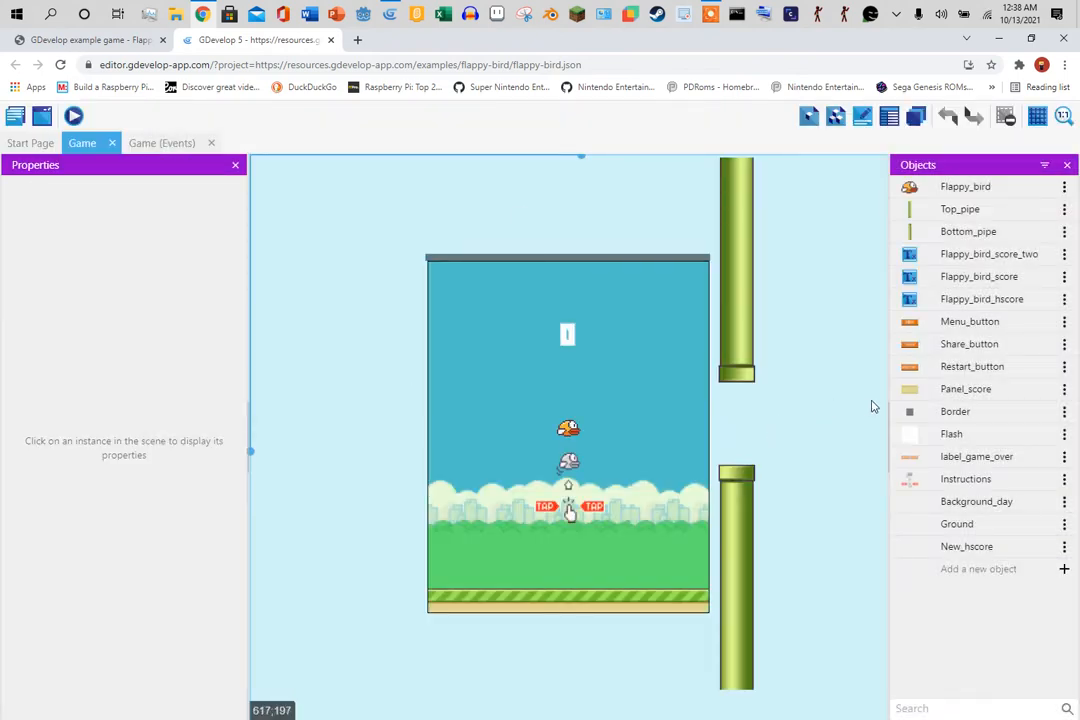
- Inspect the Bottom_pipe and Top_pipe objects, then bring up the Game scene's events sheet
left_click(962, 233)
left_click(955, 210)
left_click(944, 234)
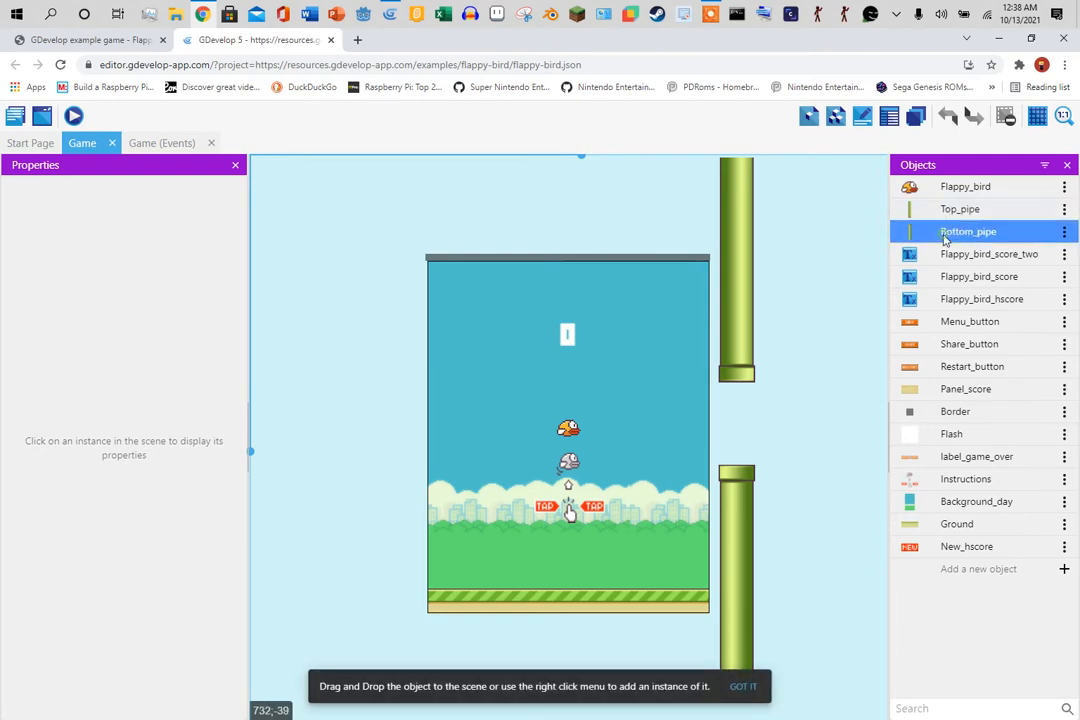
left_click(160, 143)
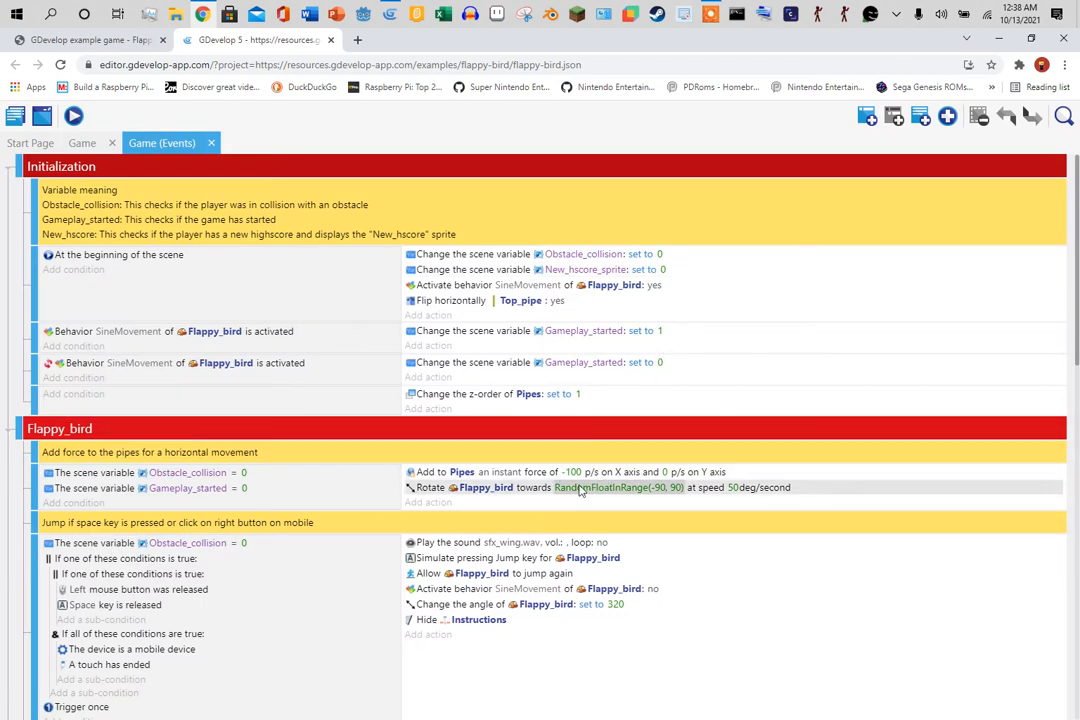
scroll(338, 522, "down", 5)
scroll(338, 522, "down", 10)
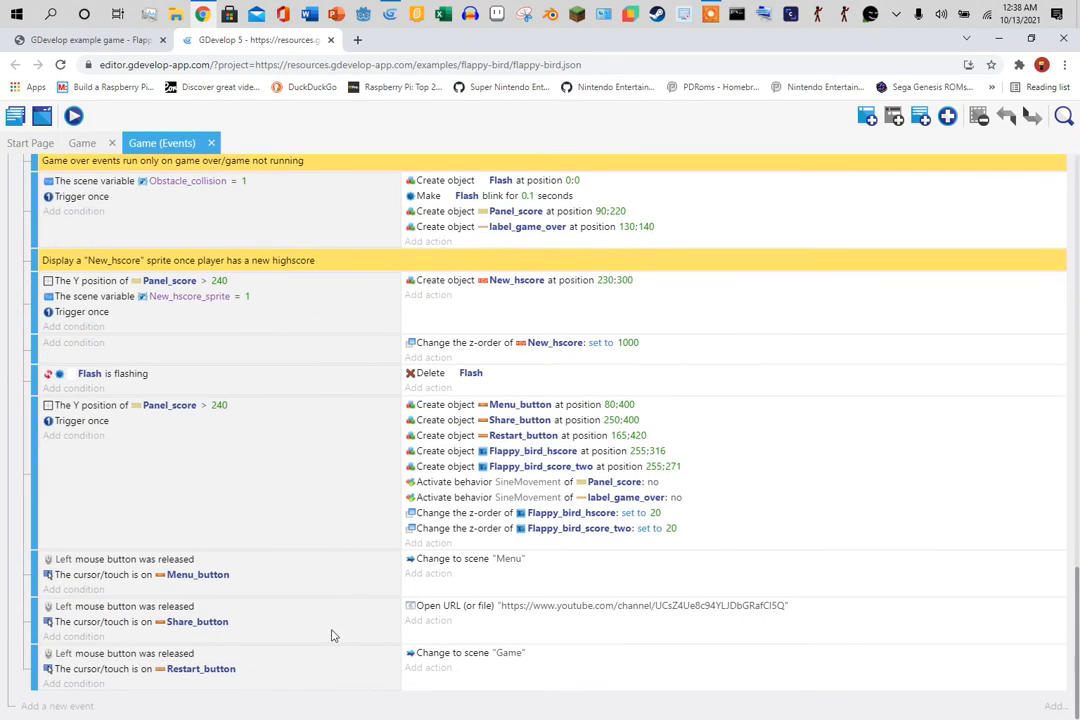
scroll(333, 636, "up", 15)
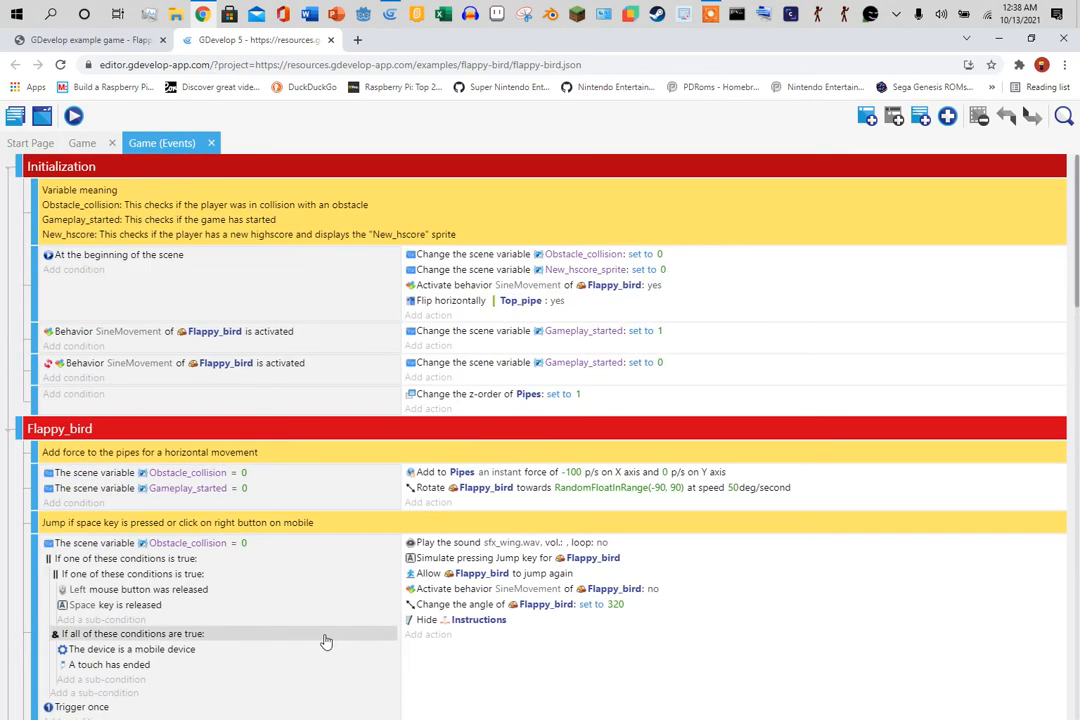
scroll(321, 637, "down", 5)
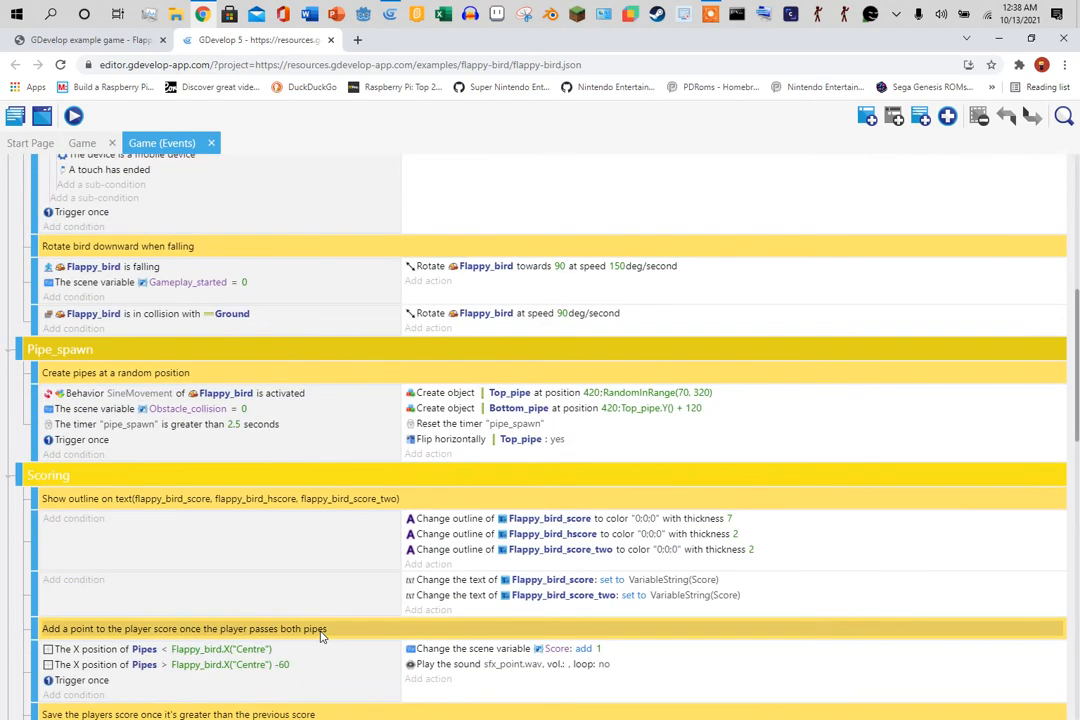
scroll(321, 637, "up", 5)
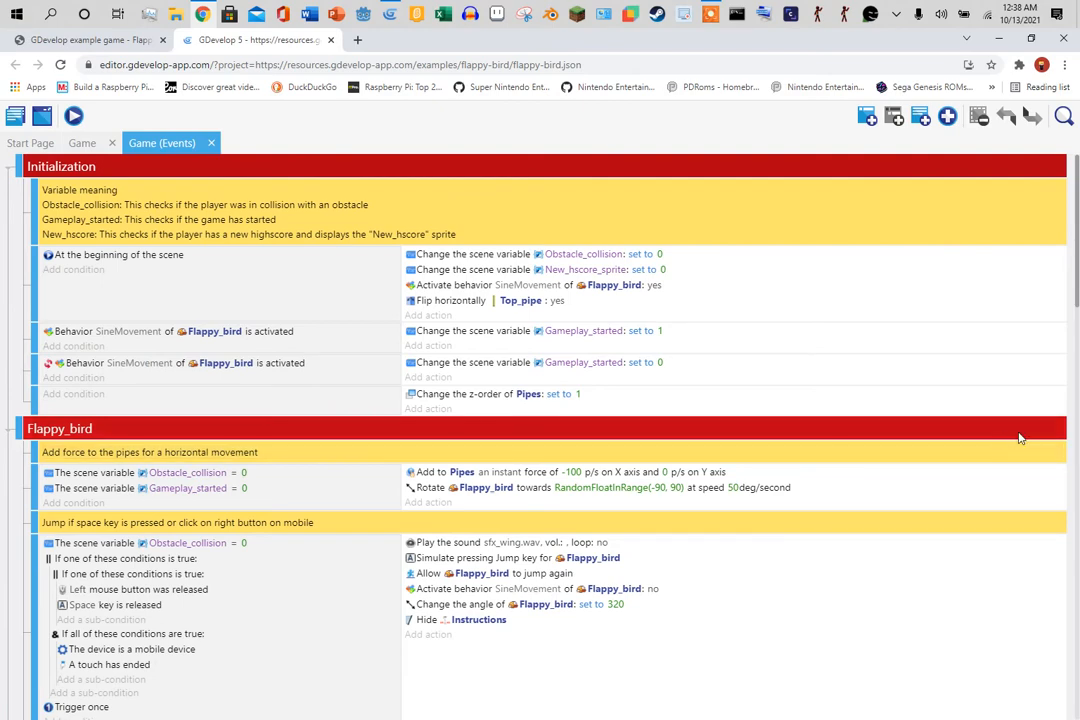
scroll(787, 242, "down", 3)
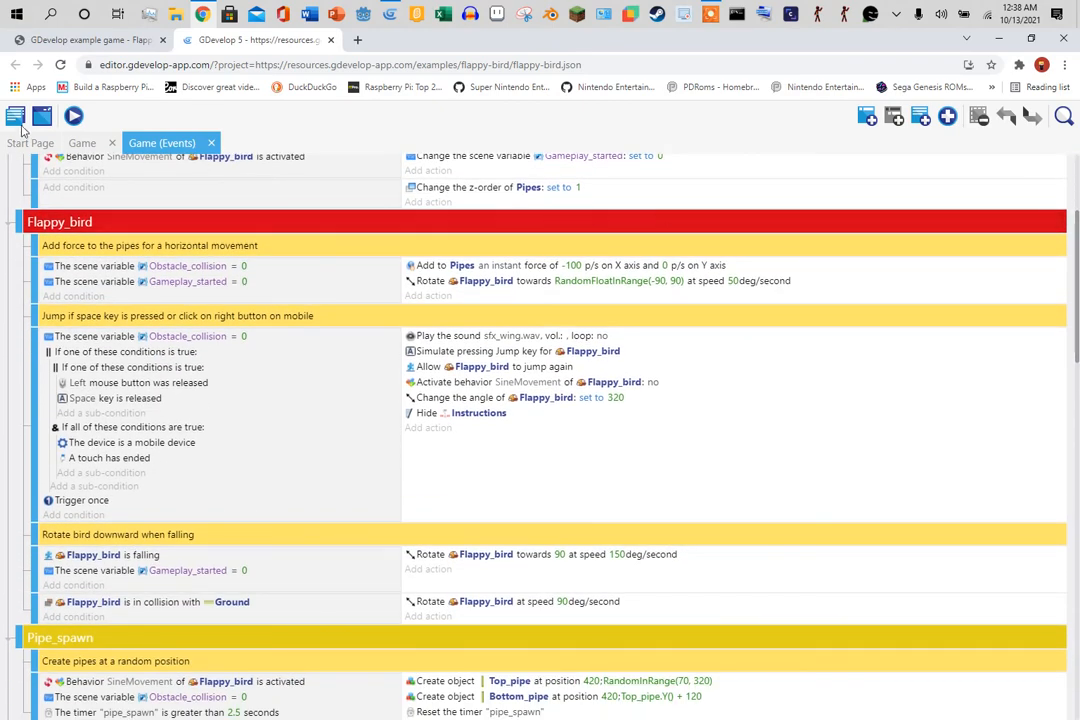
left_click(16, 117)
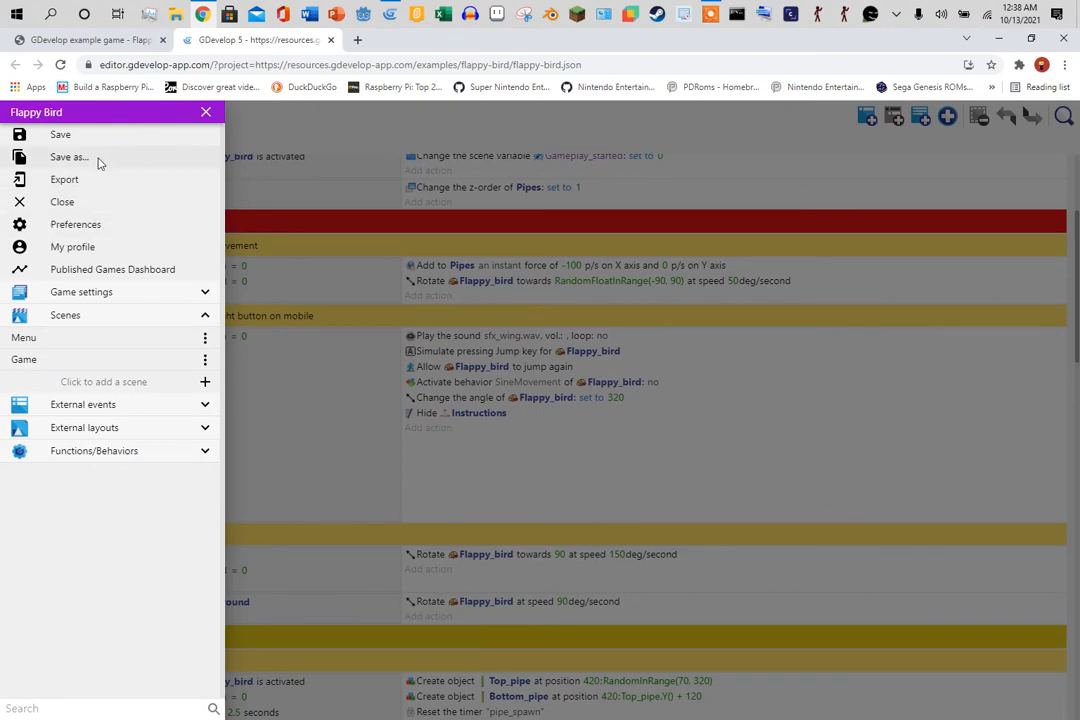
left_click(147, 294)
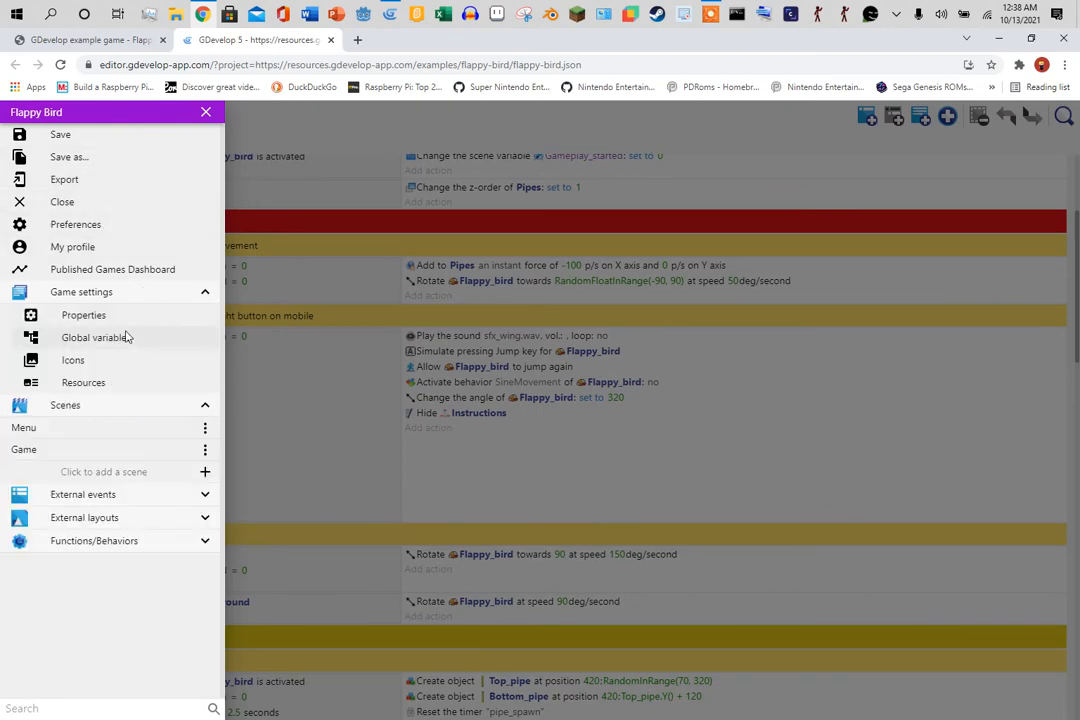
left_click(124, 339)
left_click(203, 428)
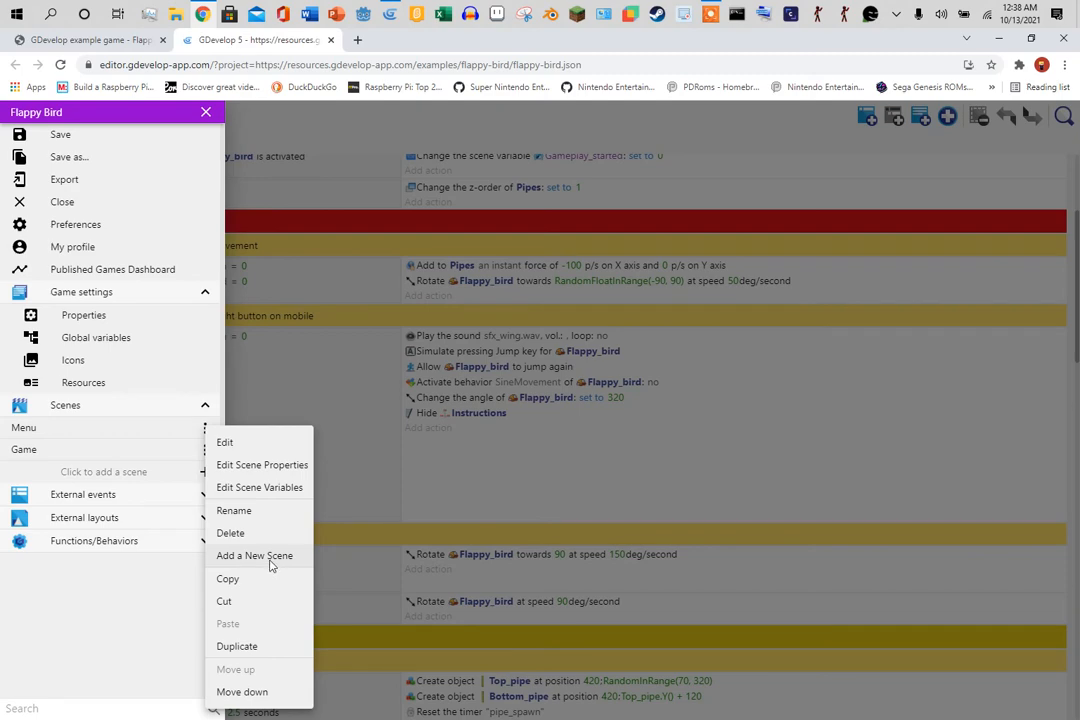
left_click(281, 488)
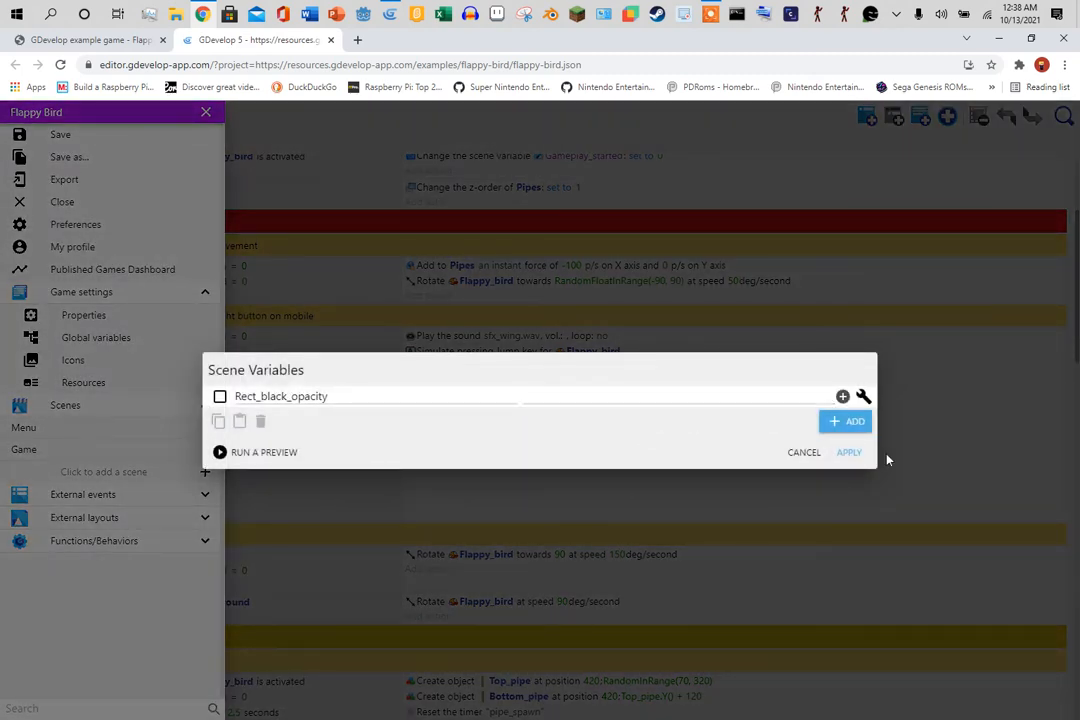
left_click(848, 454)
left_click(712, 473)
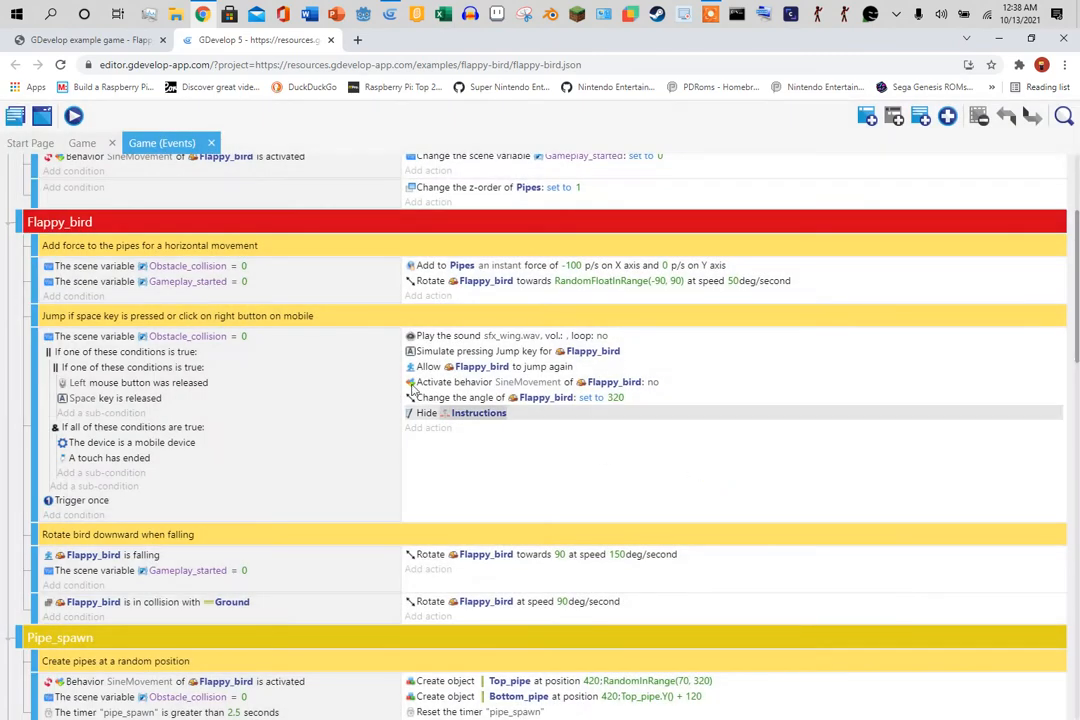
- Check the object variables of Bottom_pipe and Flappy_bird in the example's Game scene
left_click(82, 143)
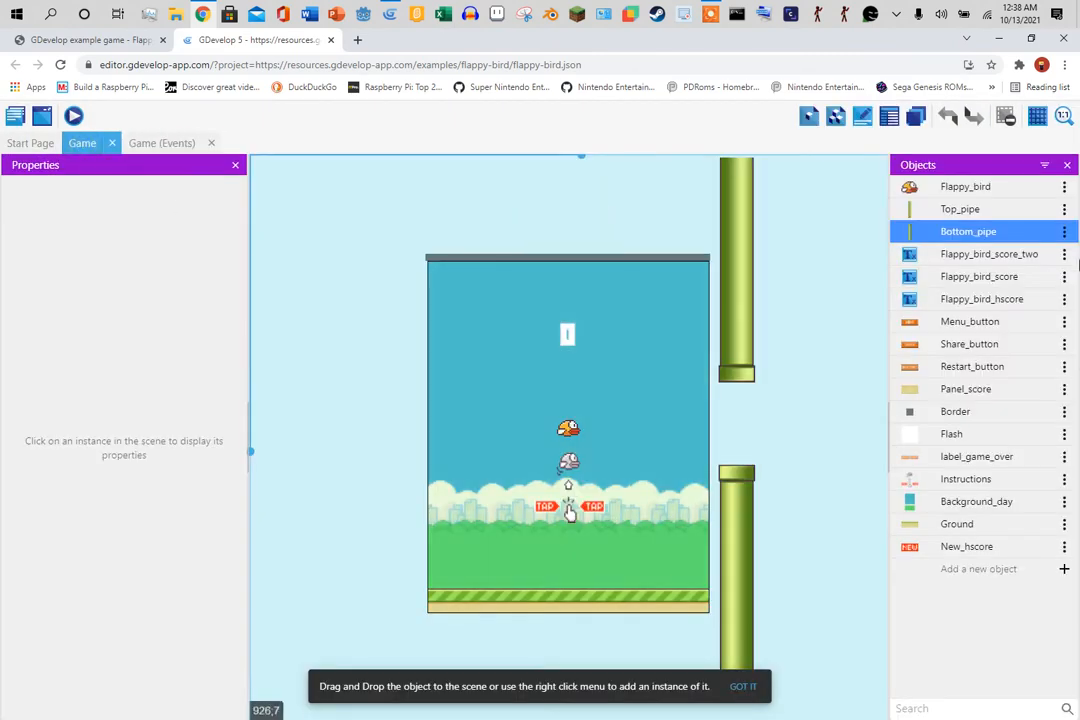
left_click(1064, 232)
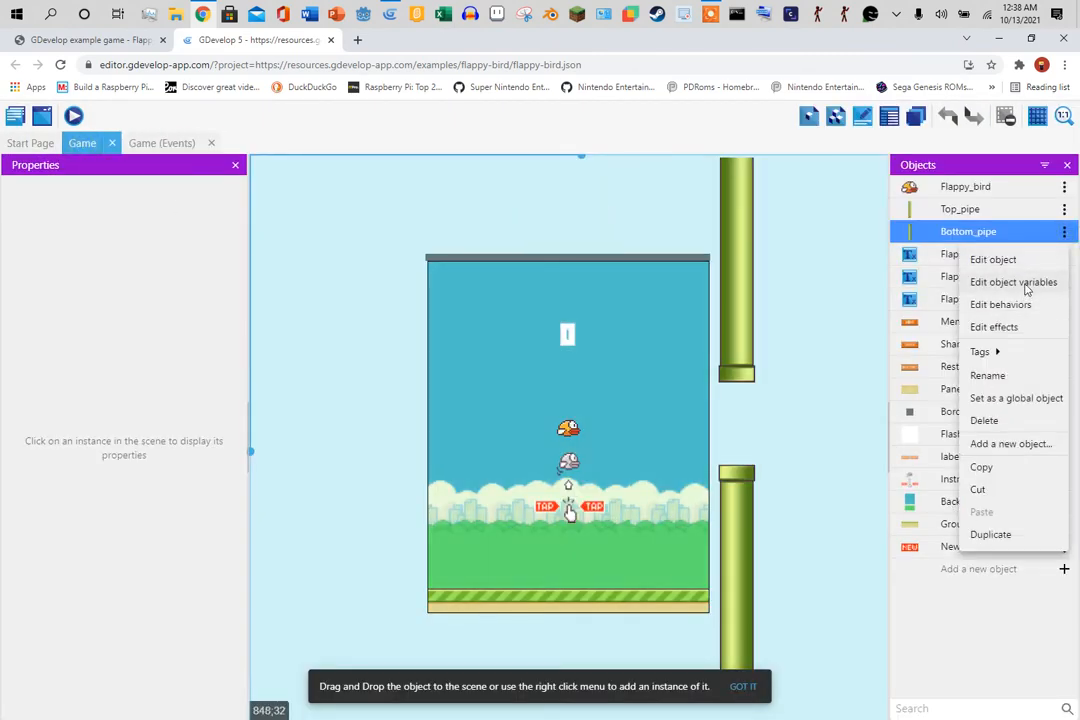
left_click(1026, 284)
left_click(849, 470)
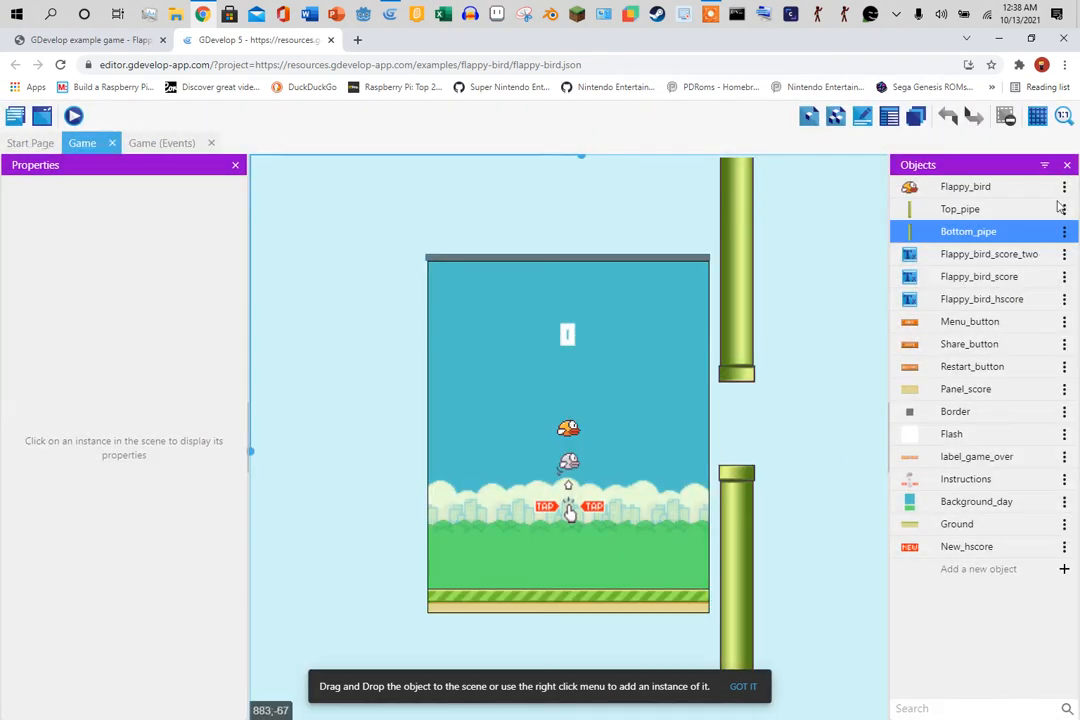
left_click(1064, 187)
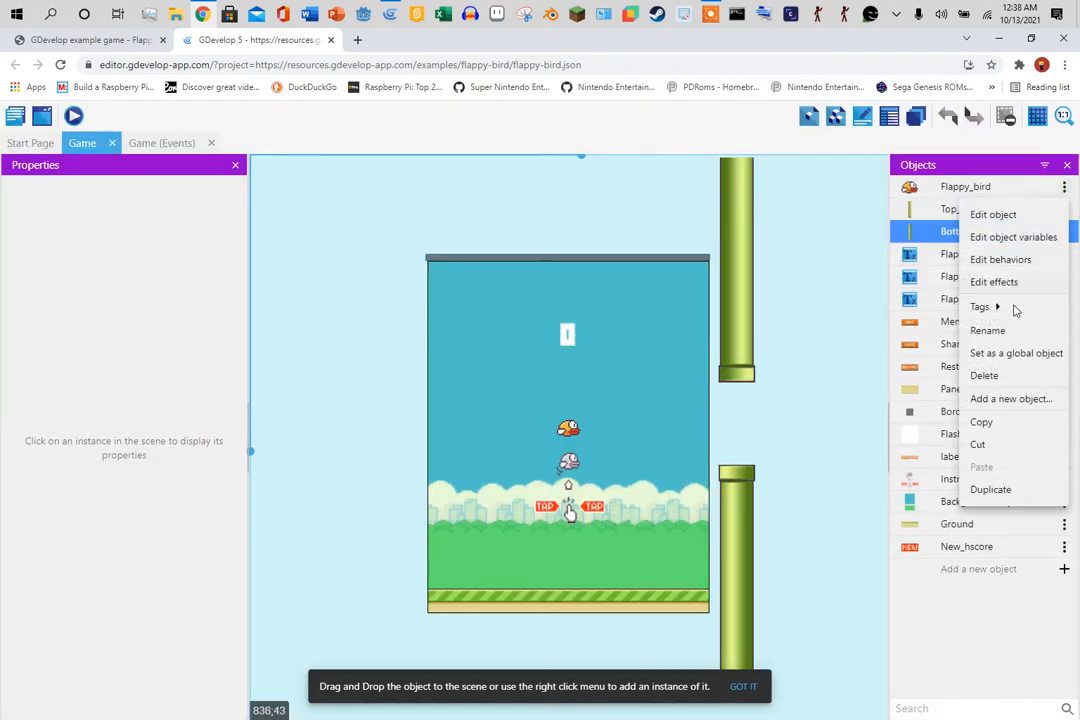
left_click(1013, 237)
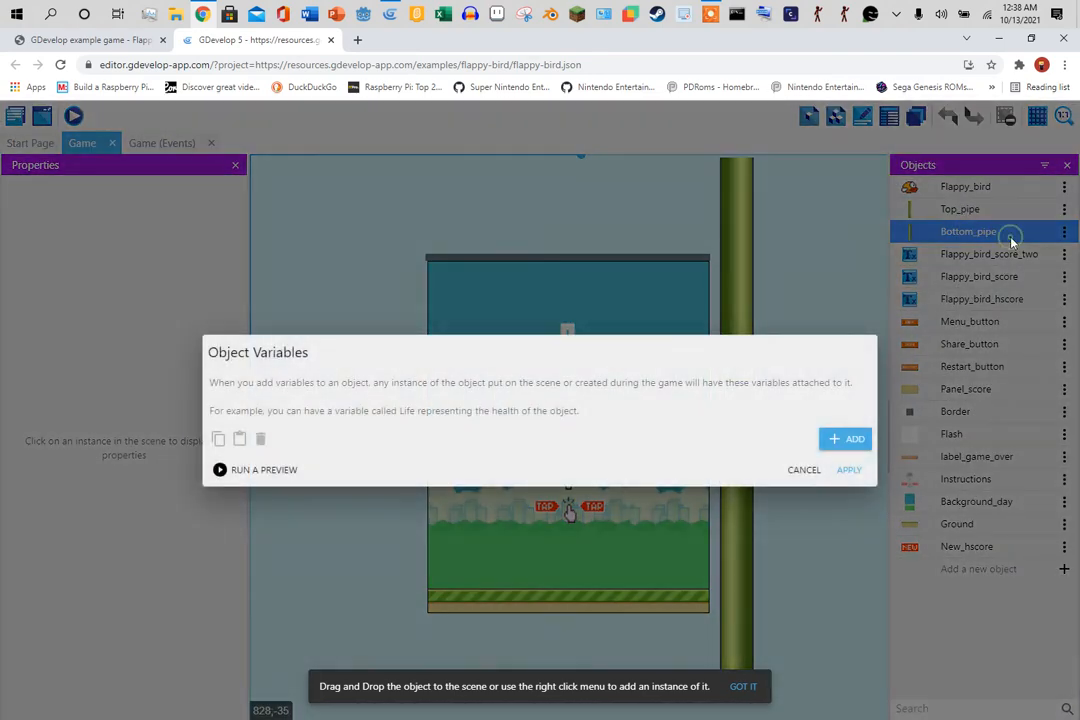
left_click(849, 470)
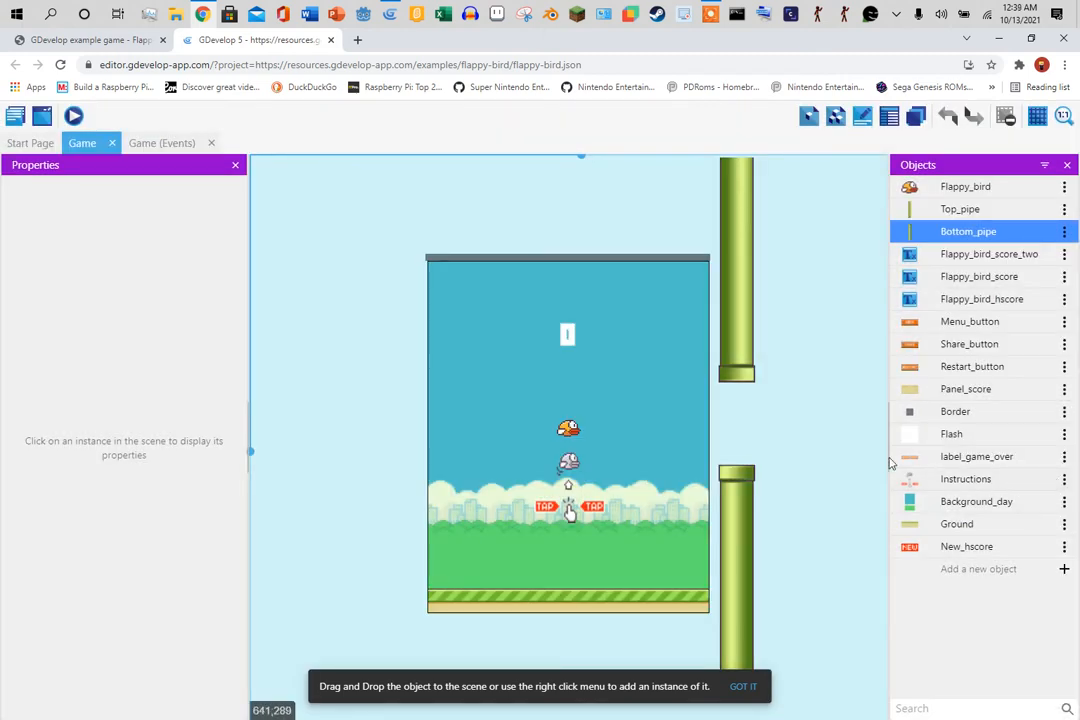
left_click(935, 434)
left_click(840, 474)
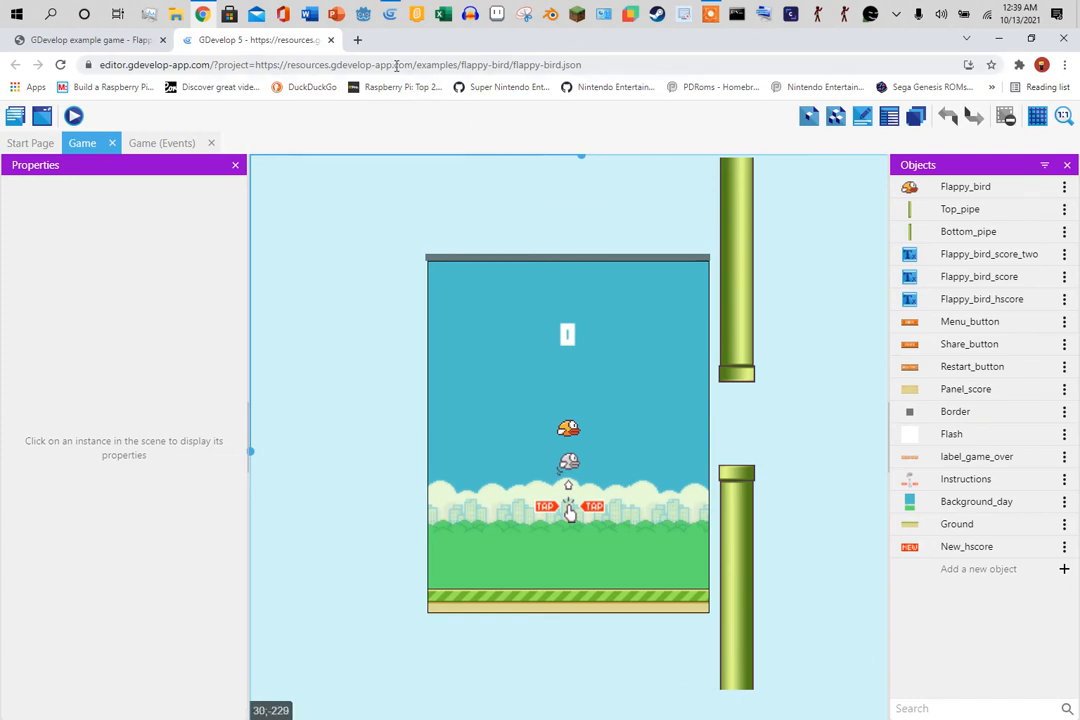
- Leave the online editor without saving, copy the example page's URL, and return to desktop GDevelop
left_click(330, 40)
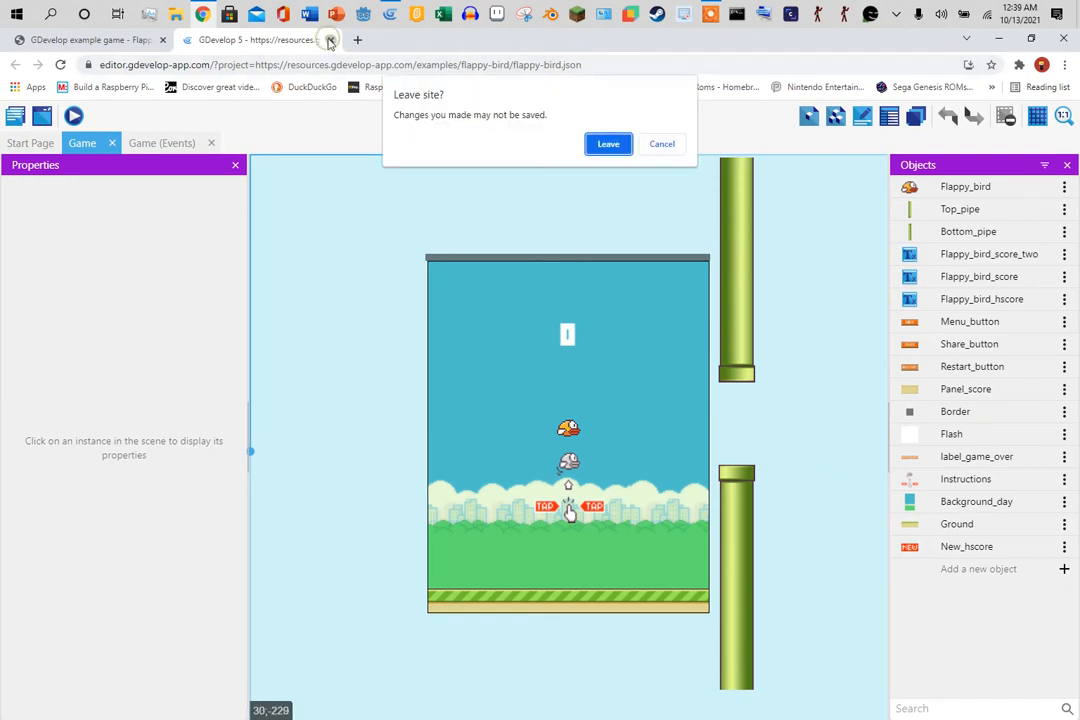
left_click(608, 145)
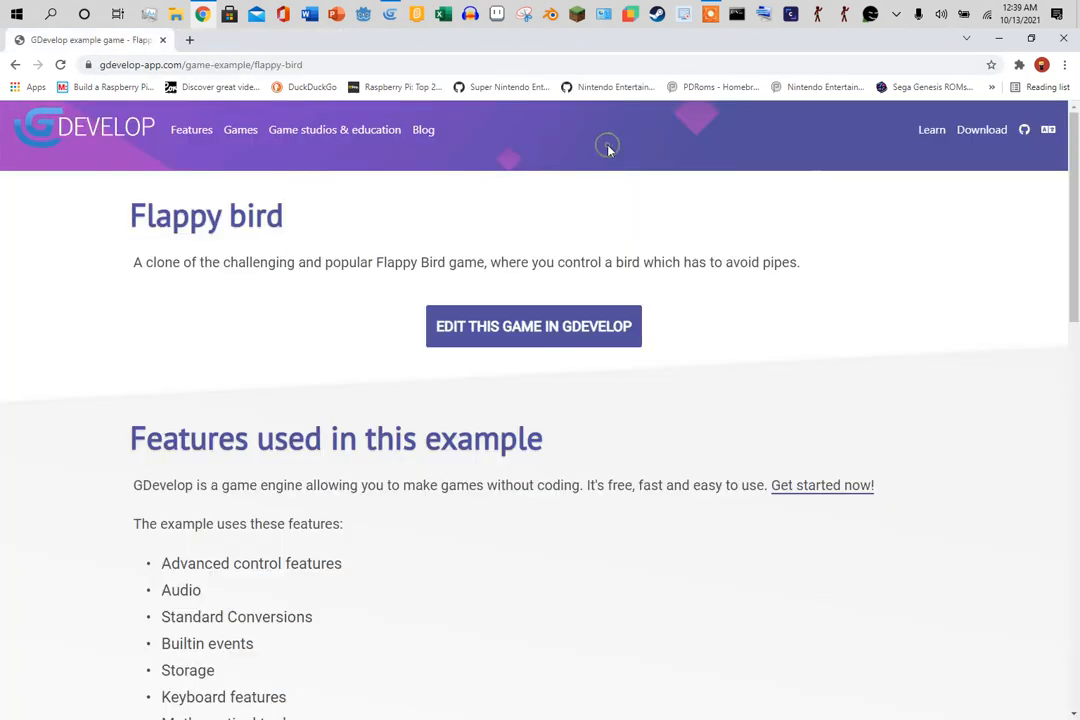
right_click(214, 70)
left_click(274, 157)
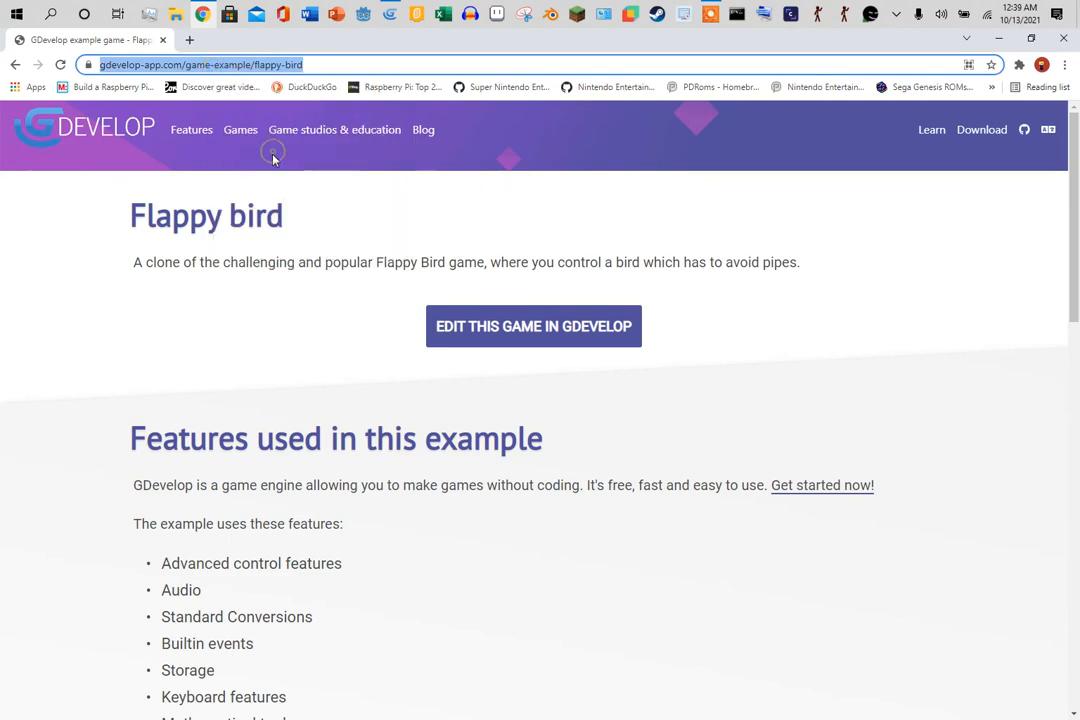
left_click(390, 13)
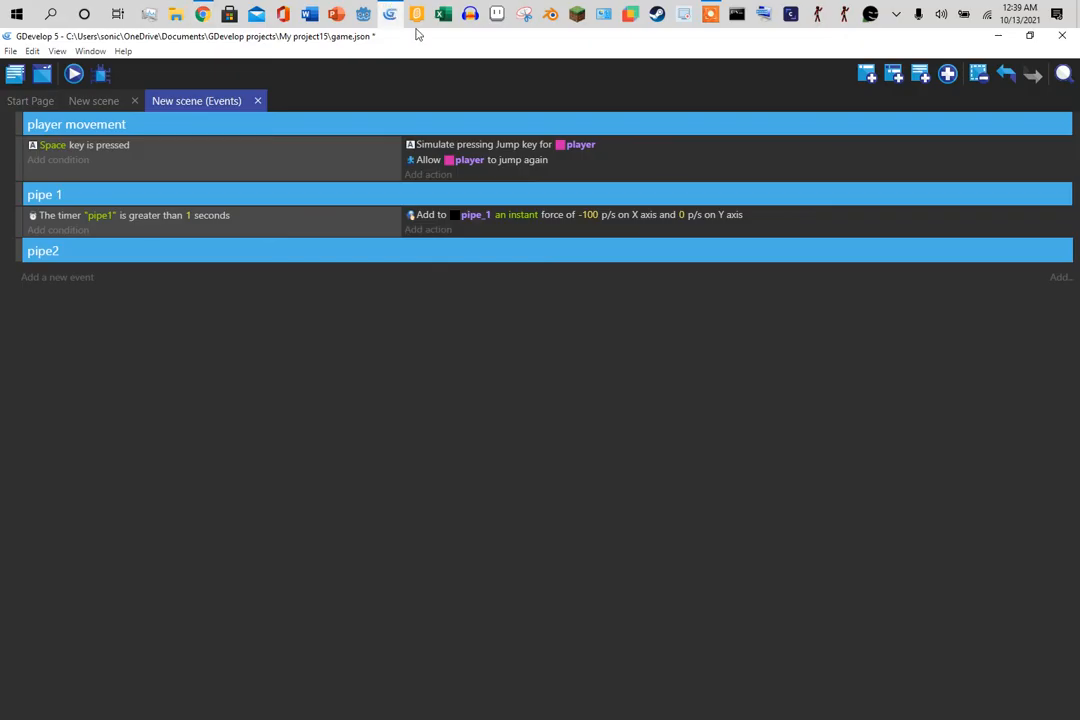
- Delete the empty pipe2 event group and place a new upper and lower pipe_1 pair at the right
left_click(17, 246)
key("Delete")
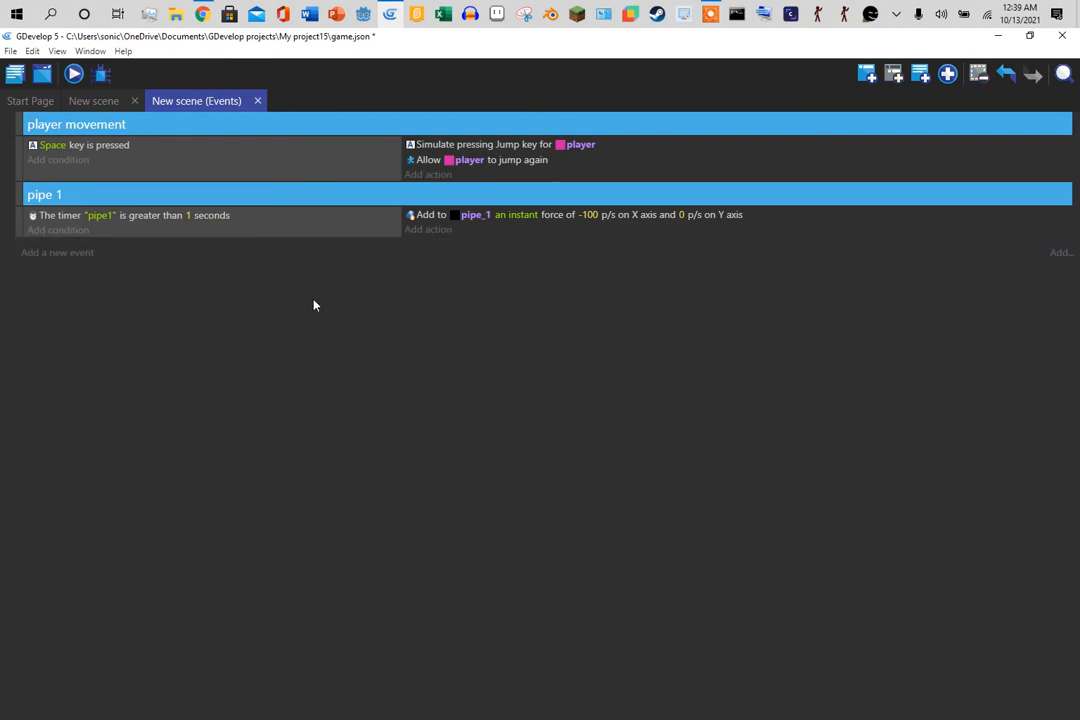
left_click(100, 101)
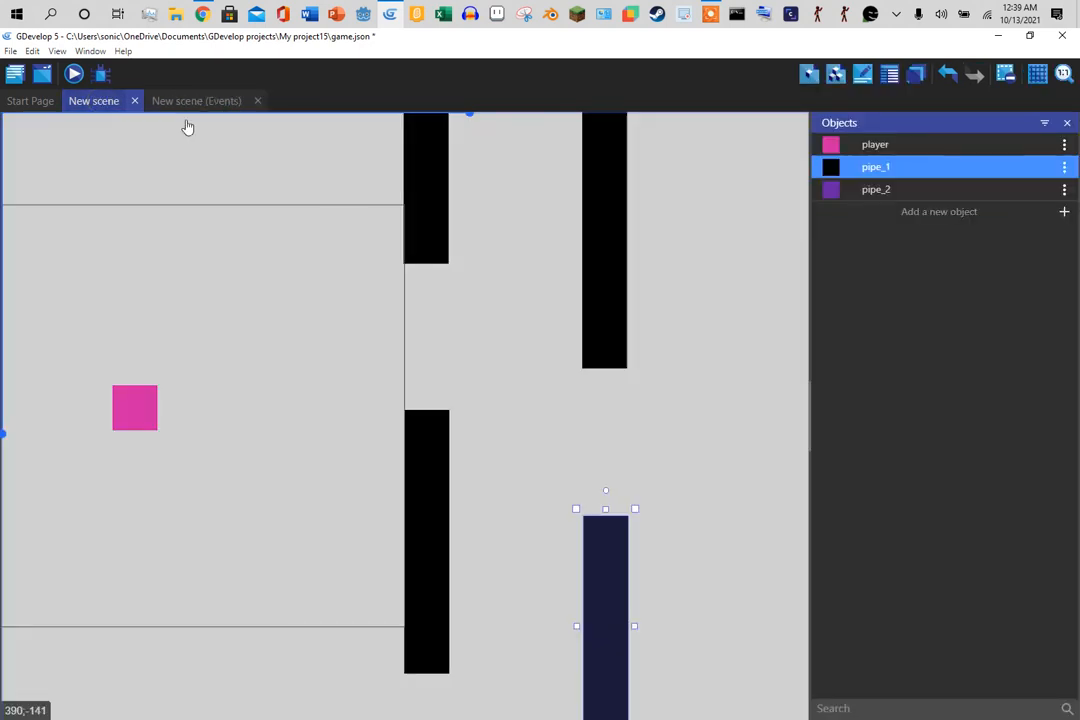
left_click_drag(889, 167, 754, 383)
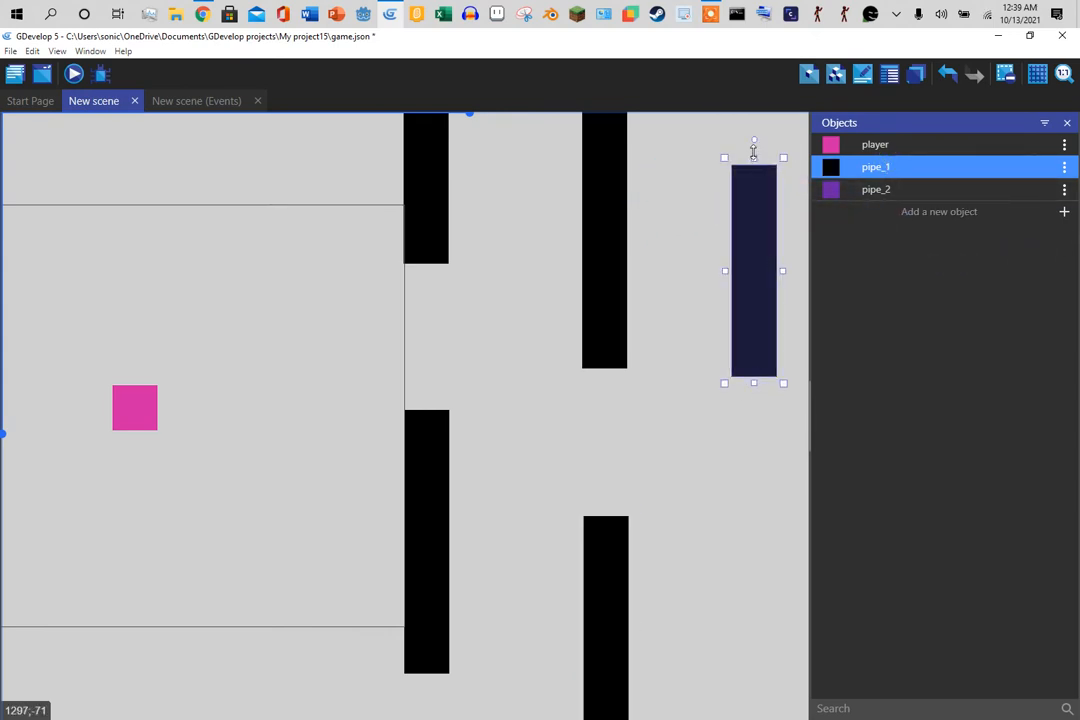
left_click_drag(754, 157, 752, 71)
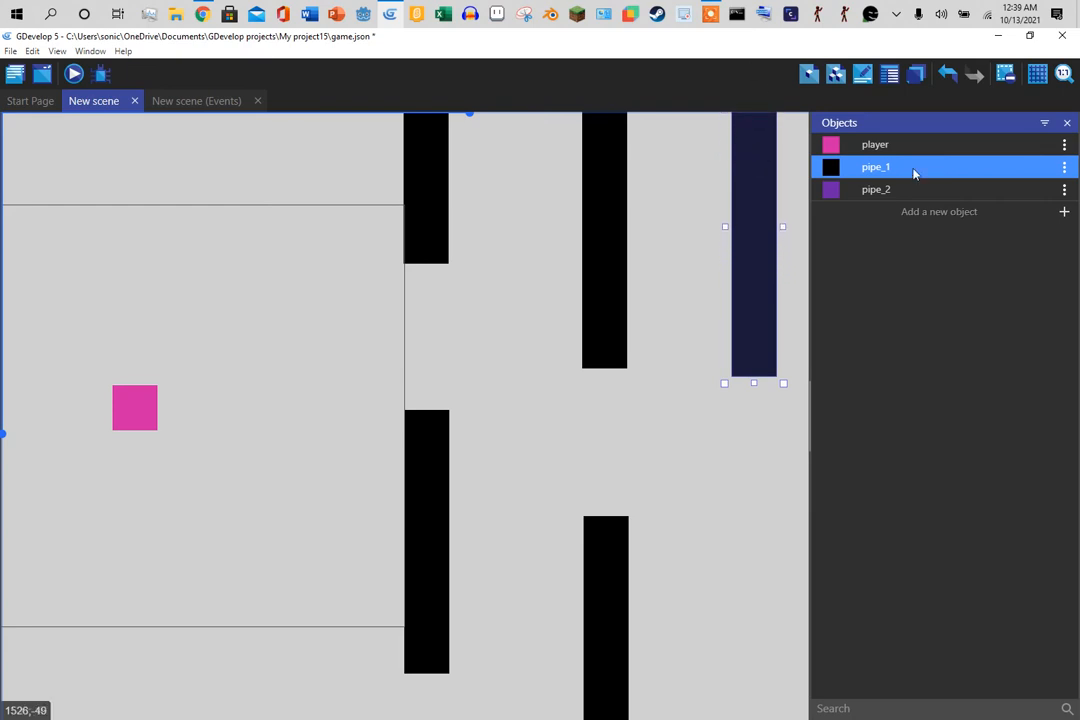
left_click_drag(913, 174, 758, 716)
left_click(754, 513)
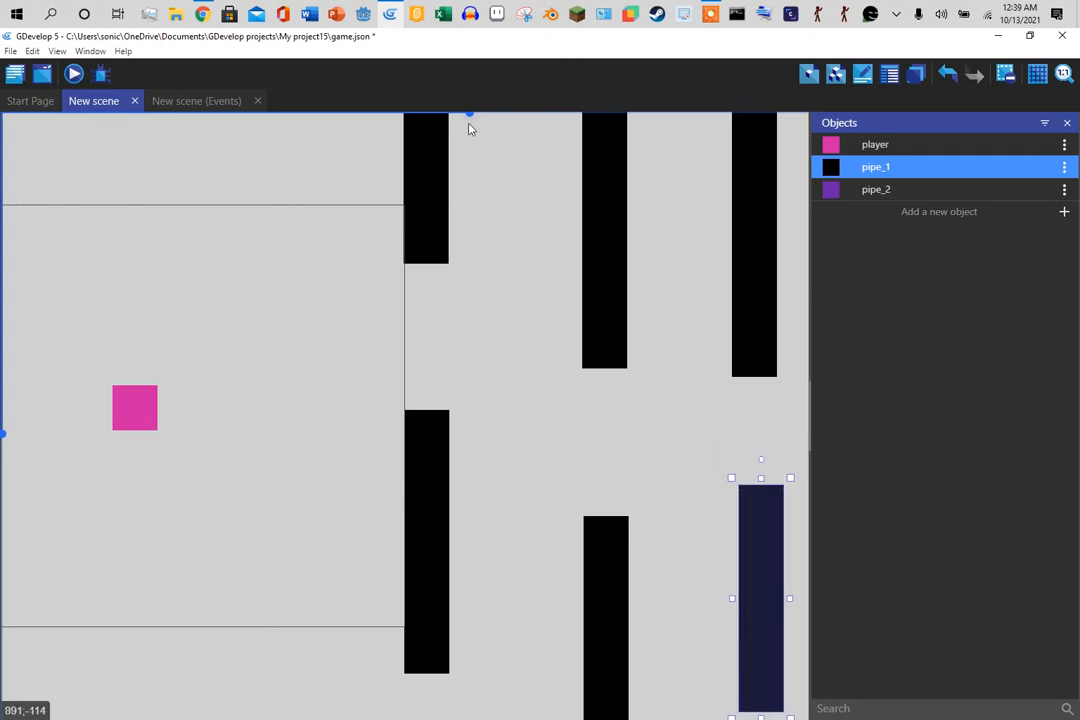
left_click_drag(474, 120, 463, 171)
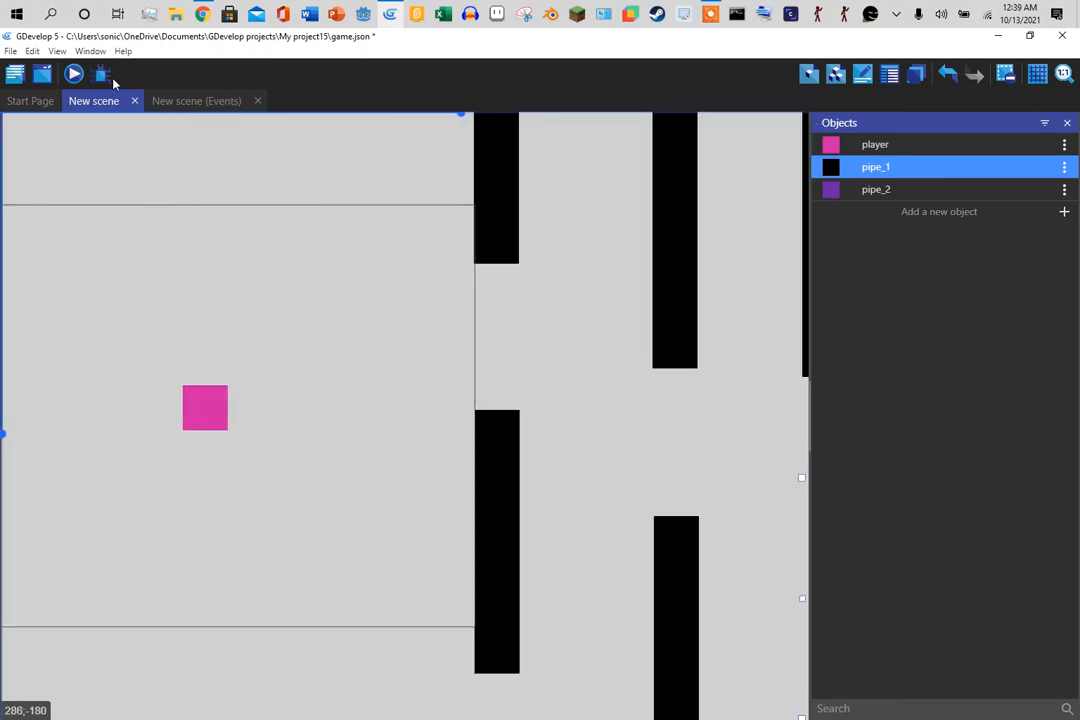
left_click(76, 76)
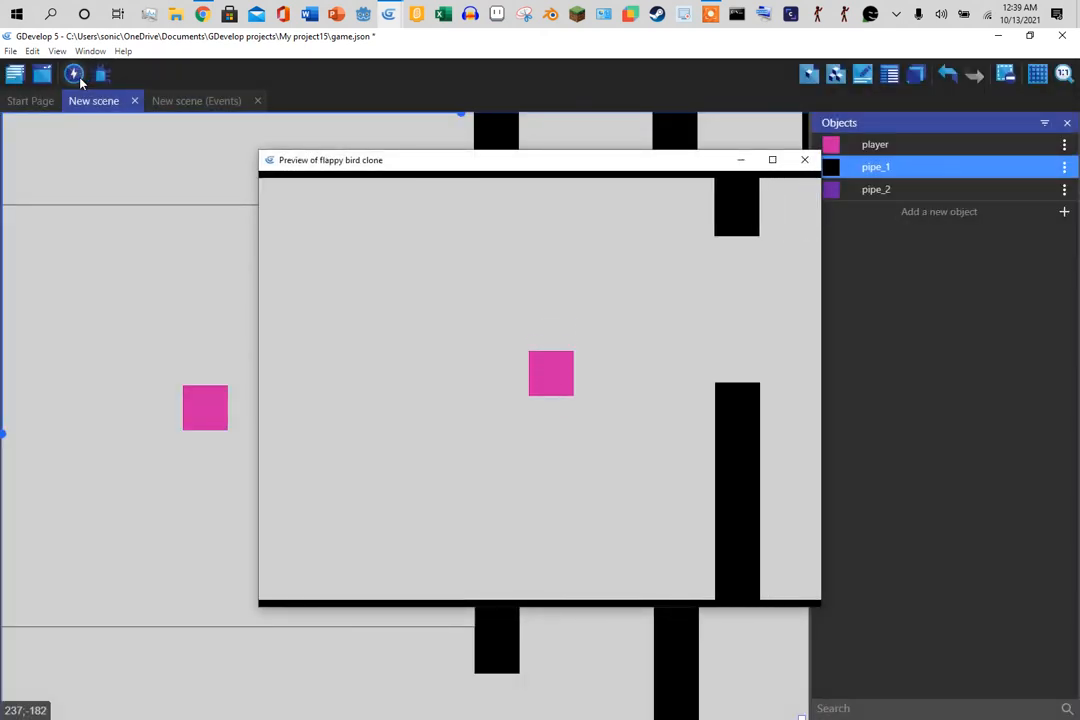
key("space")
key("space")
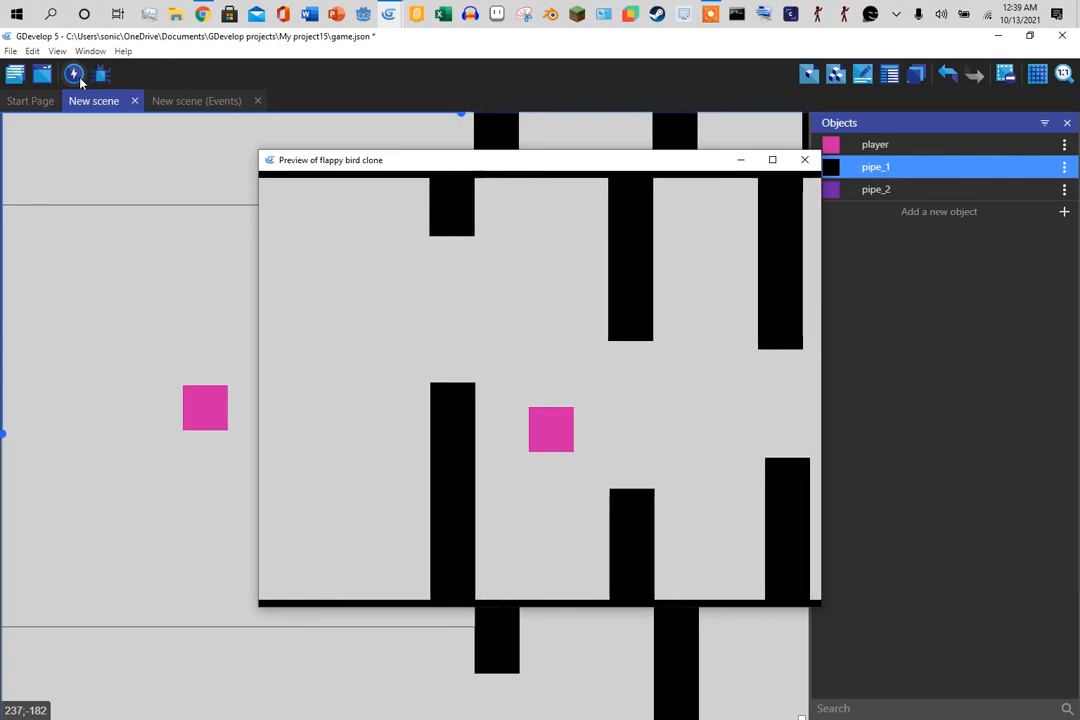
key("space")
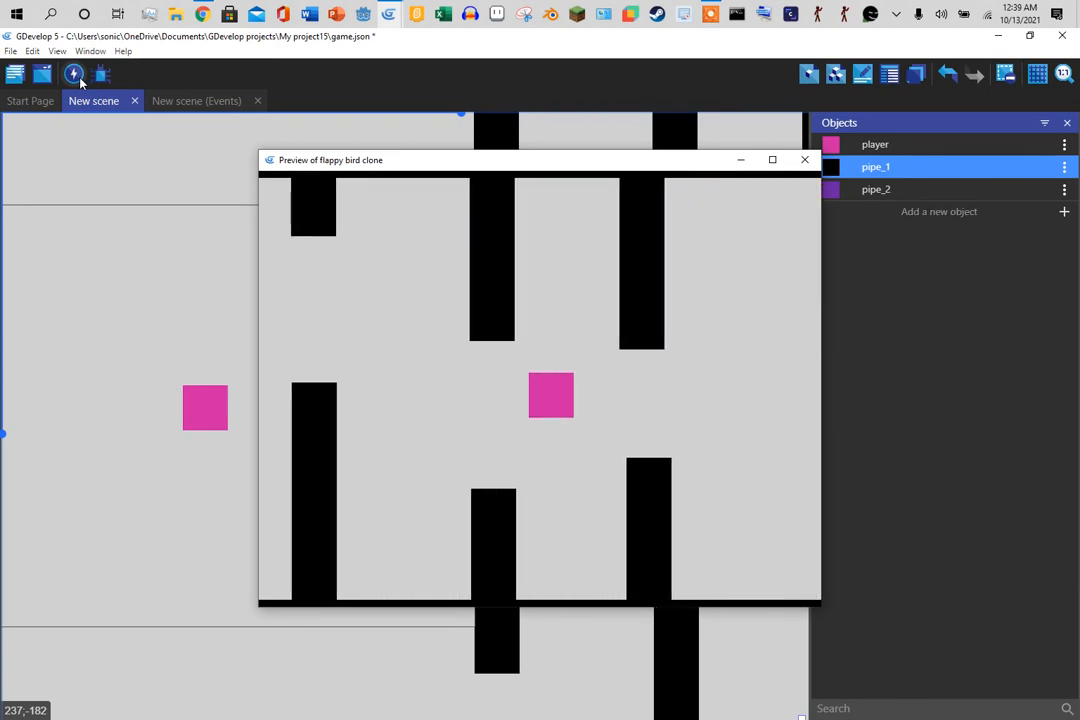
key("space")
key("space")
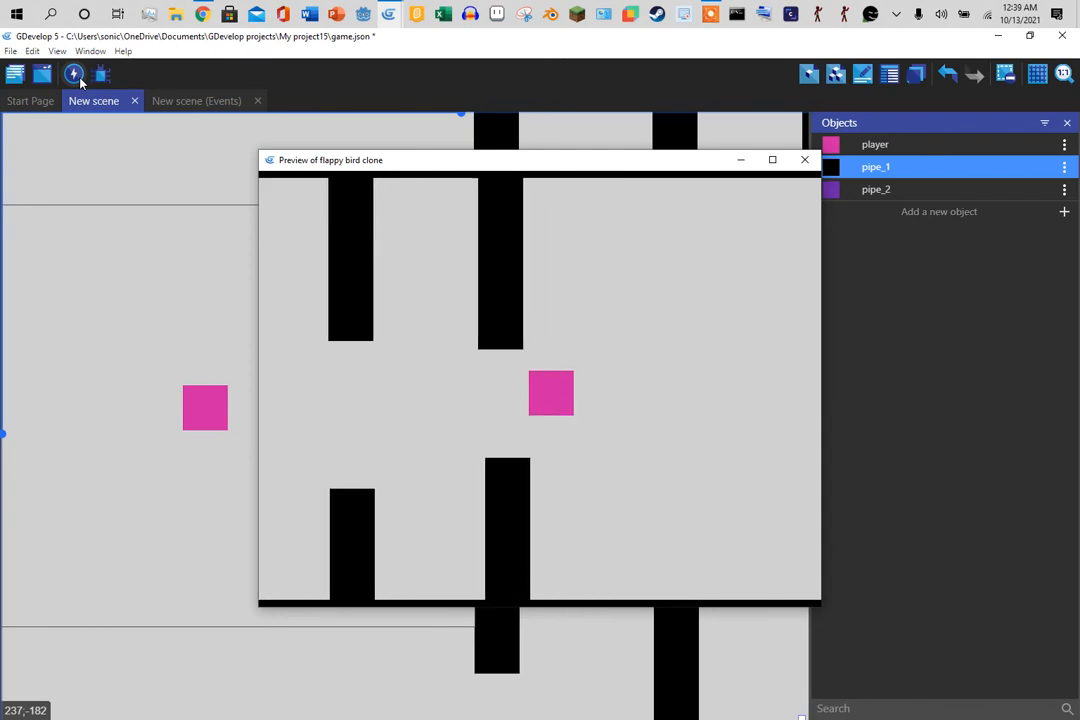
left_click(804, 161)
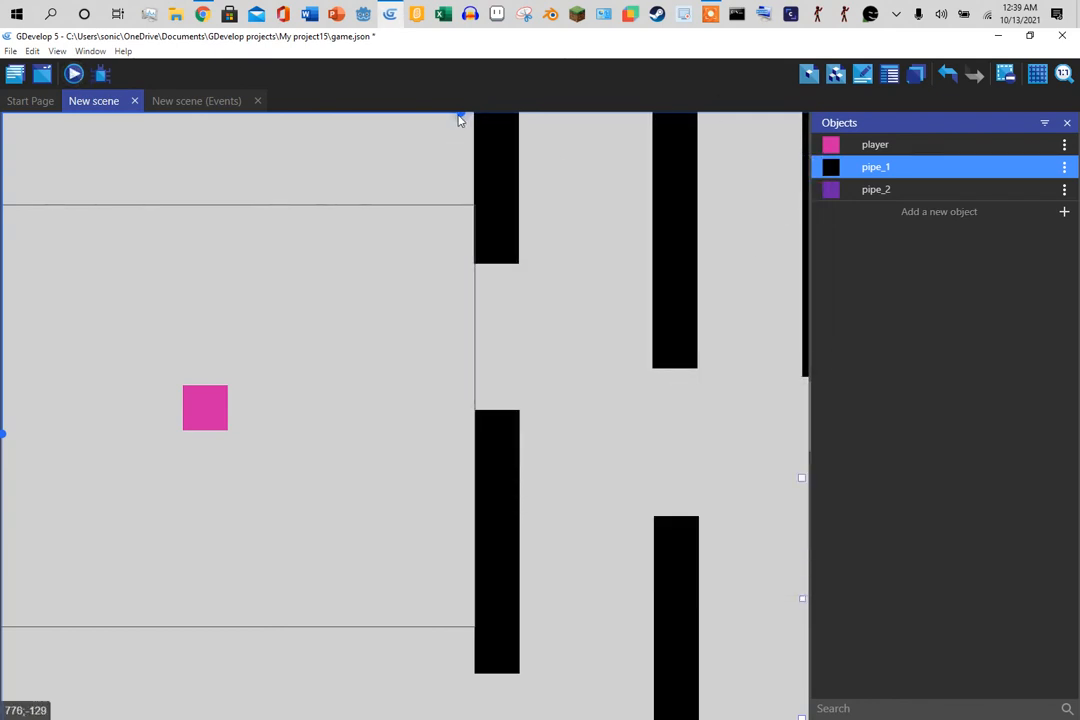
- Nudge the rightmost lower pipe_1 slightly left and down to line up under its upper pipe
left_click_drag(460, 115, 486, 115)
left_click_drag(617, 540, 612, 571)
left_click(668, 470)
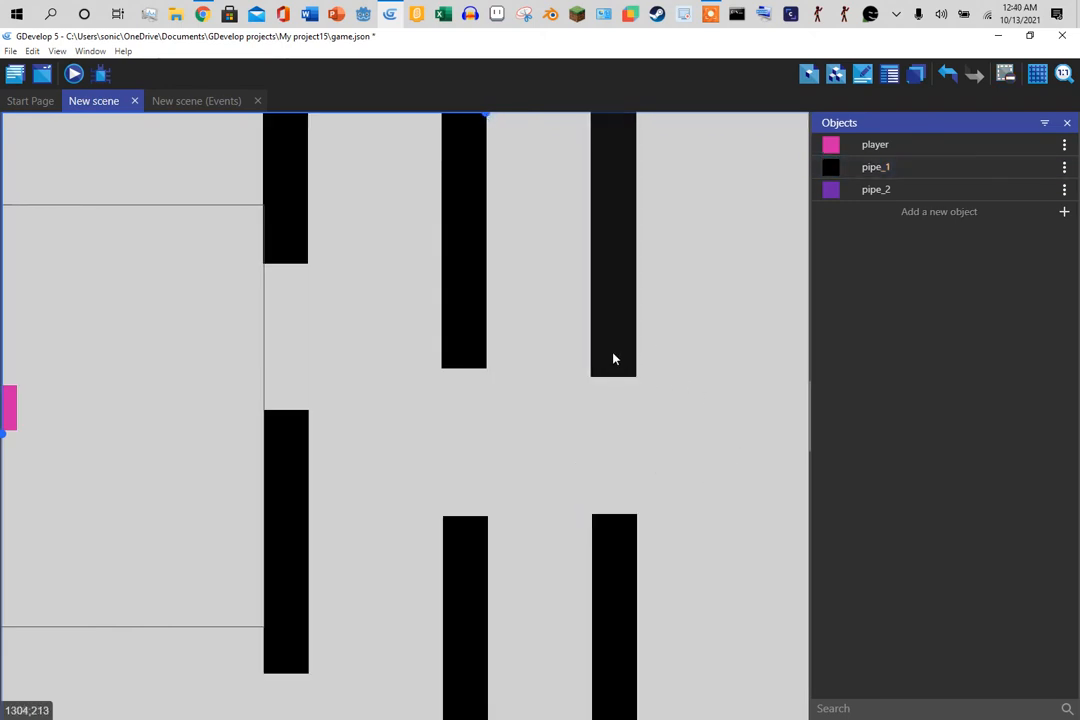
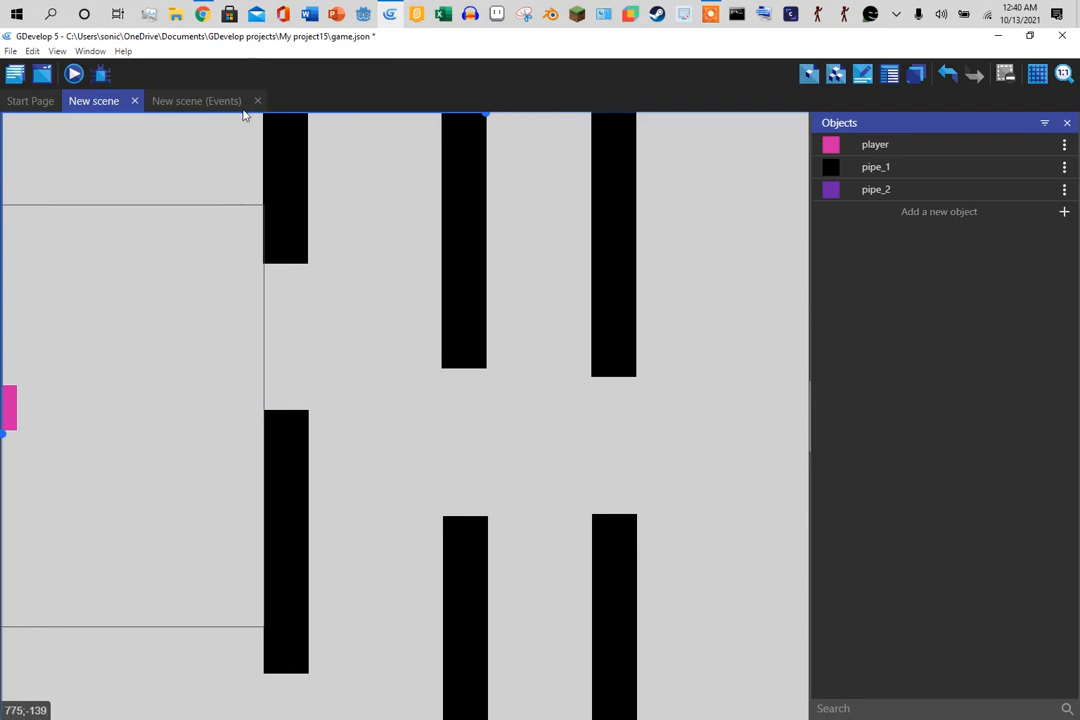
- Add a Create object pipe_1 action to the pipe 1 event, leaving its position empty
left_click(186, 102)
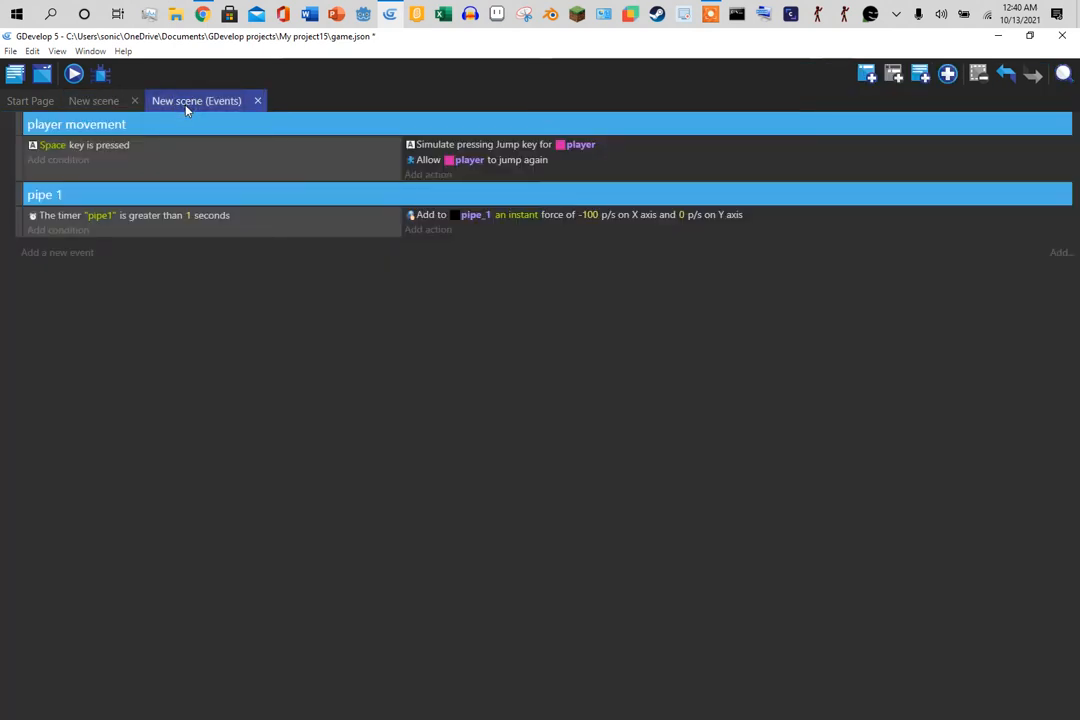
left_click(60, 255)
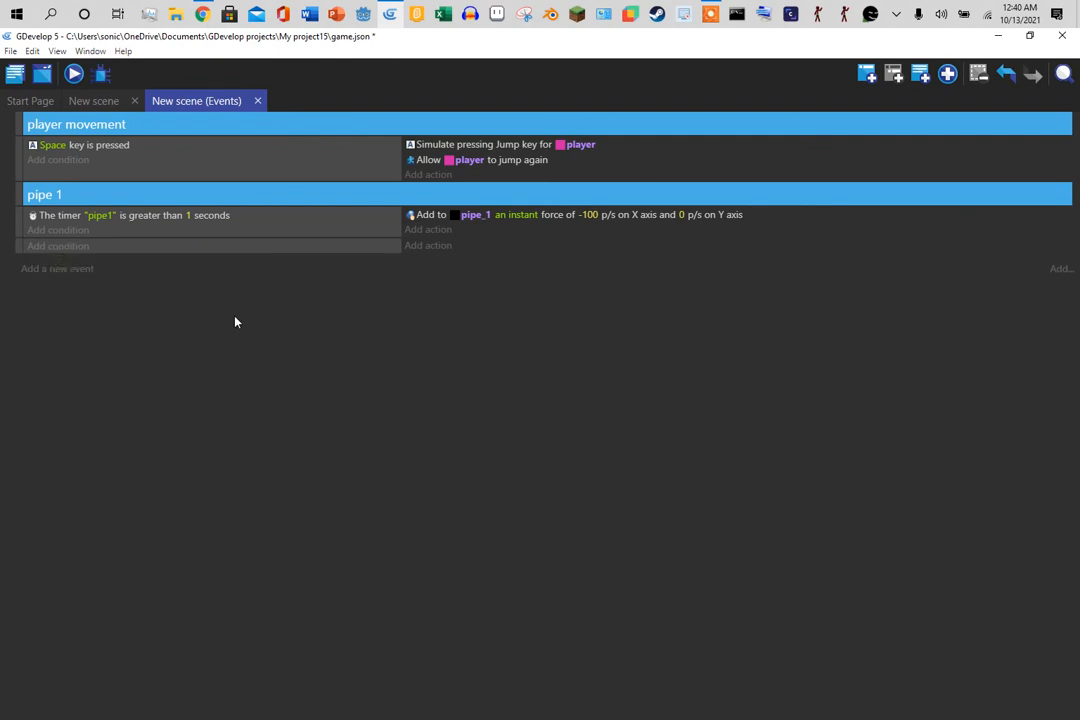
left_click(426, 230)
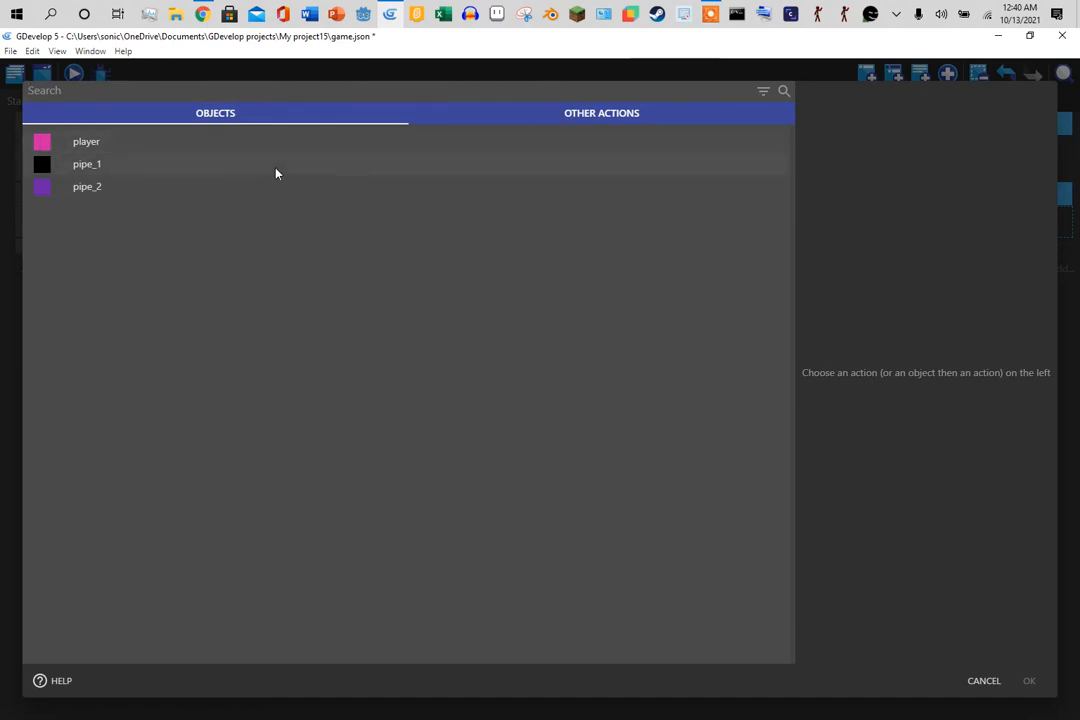
left_click(237, 174)
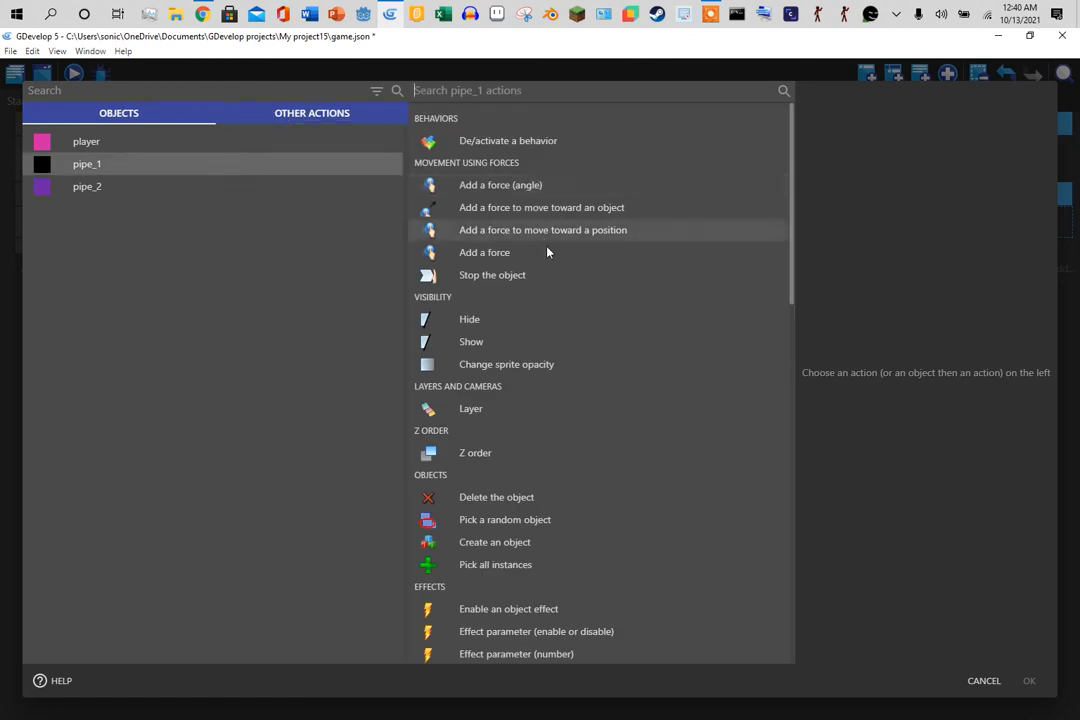
scroll(575, 368, "down", 5)
scroll(574, 350, "up", 5)
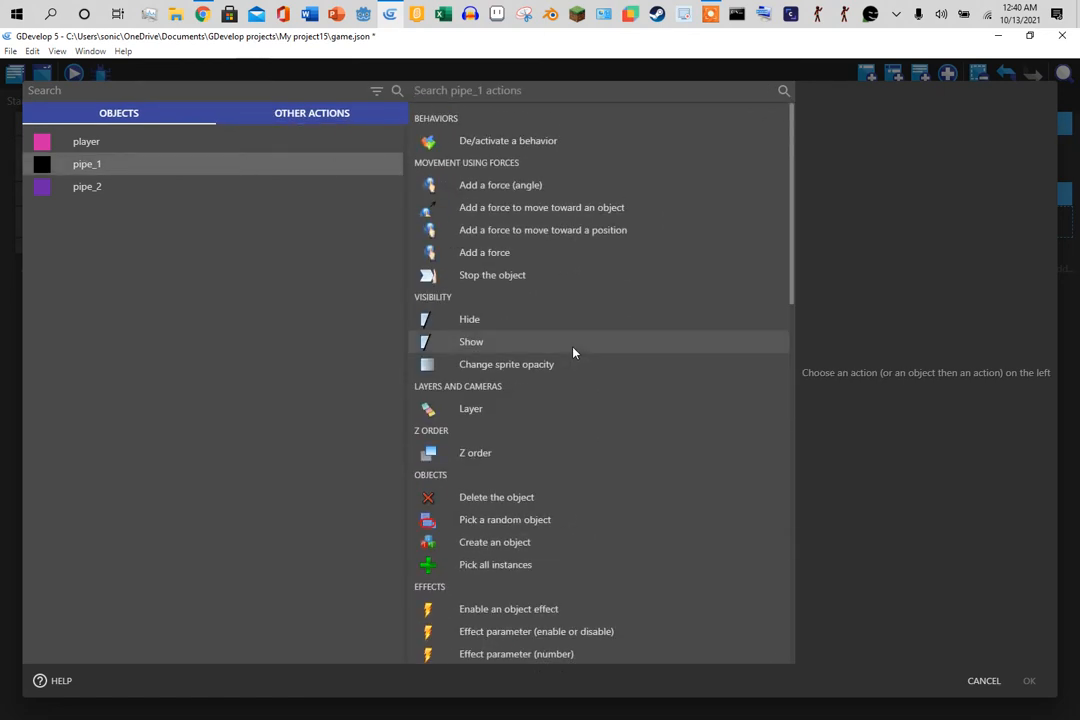
left_click(564, 544)
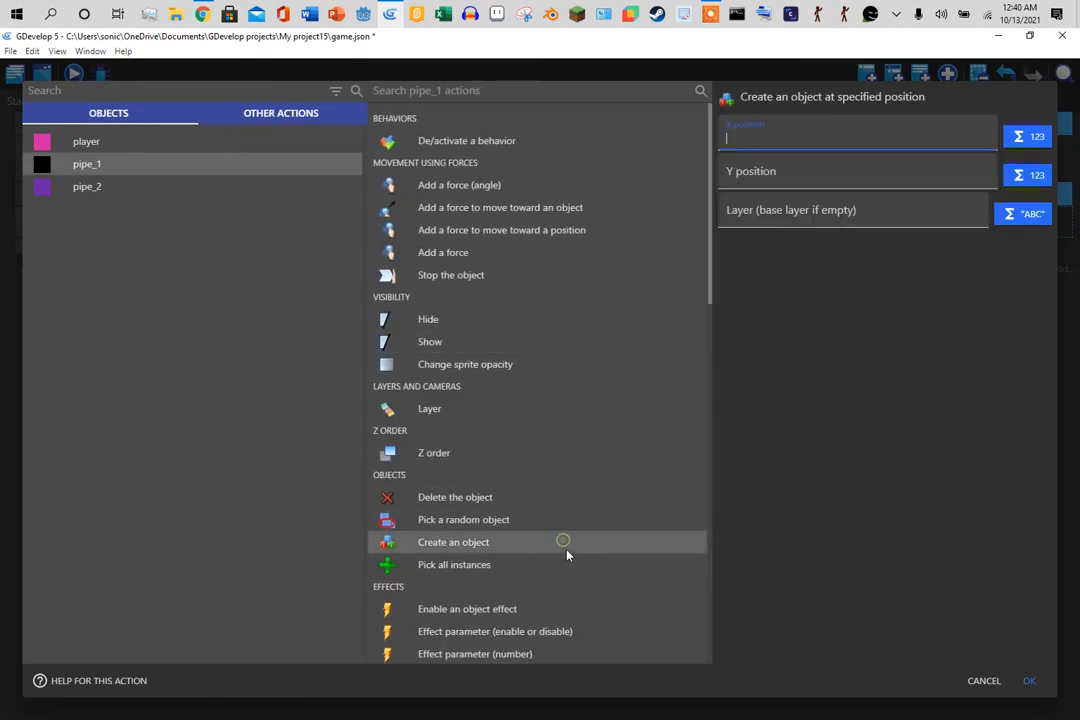
left_click(1033, 679)
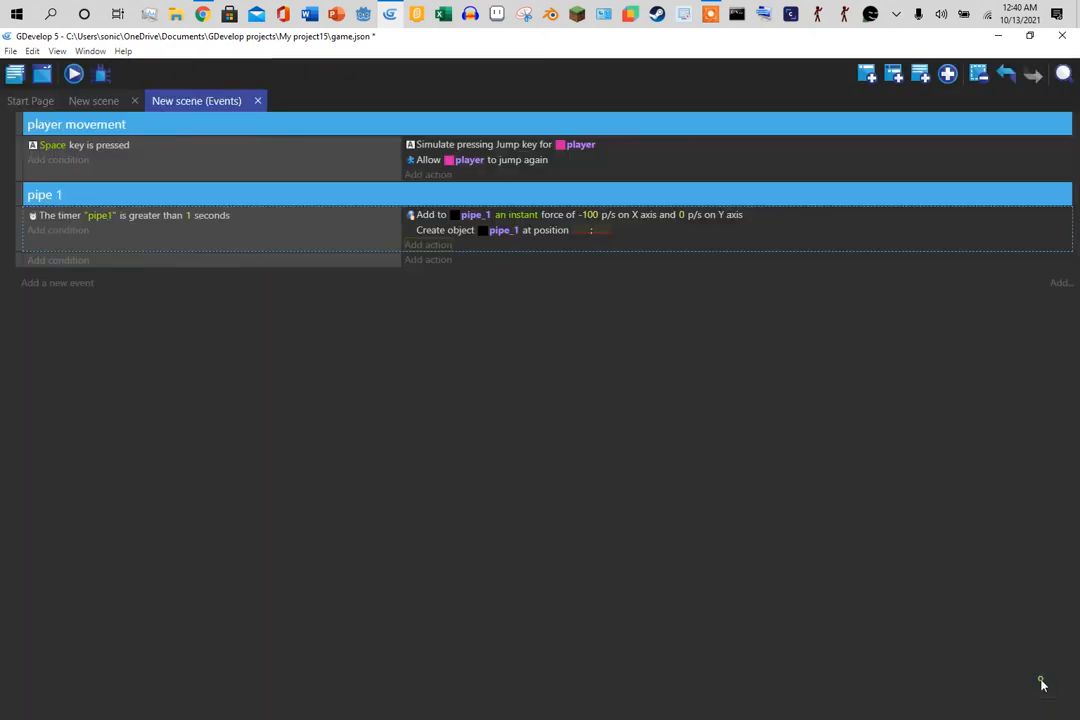
- Read the top pipe's X of 798 and enter it as the create-object action's X position
left_click(90, 101)
left_click(287, 235)
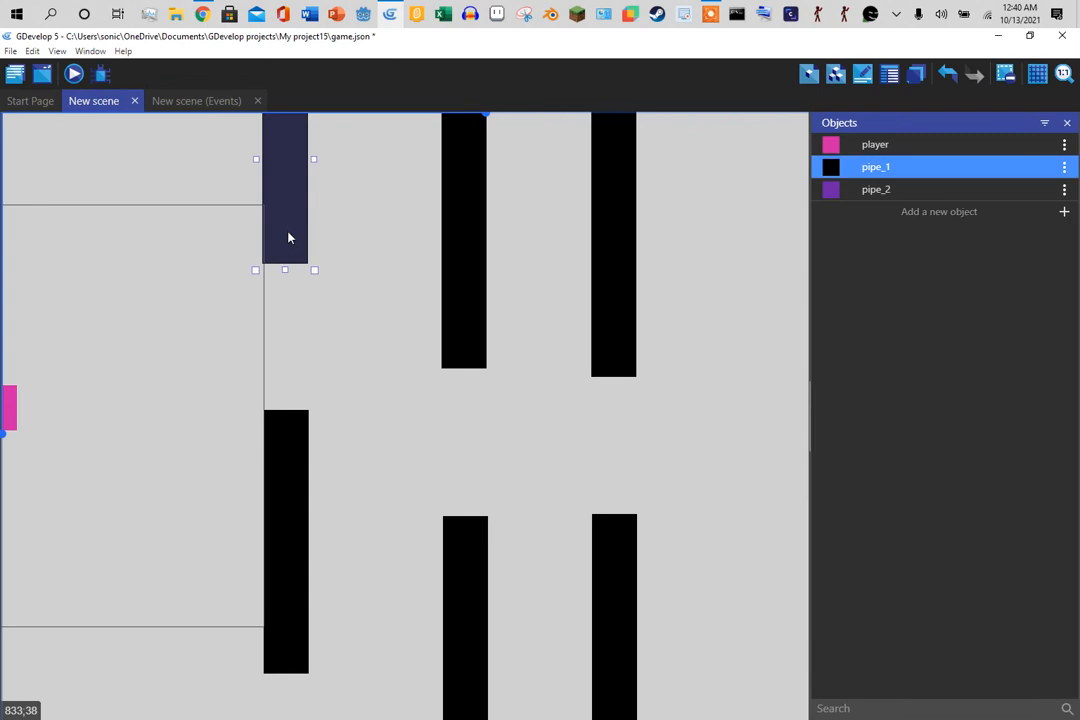
left_click(386, 362)
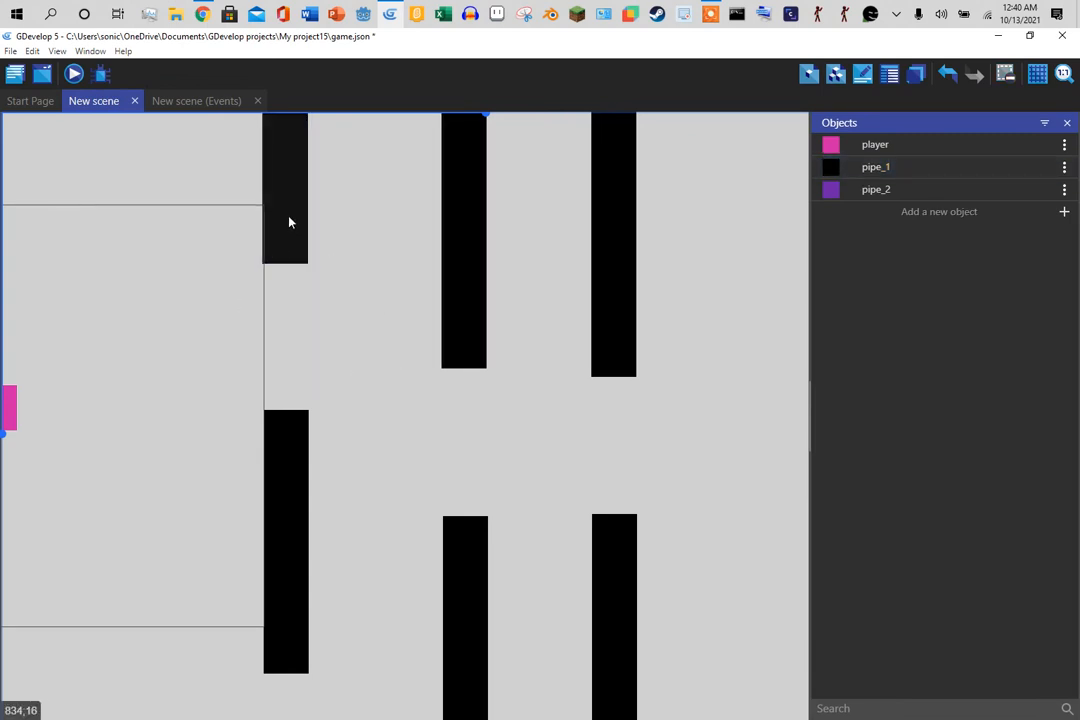
left_click(836, 80)
left_click(1067, 122)
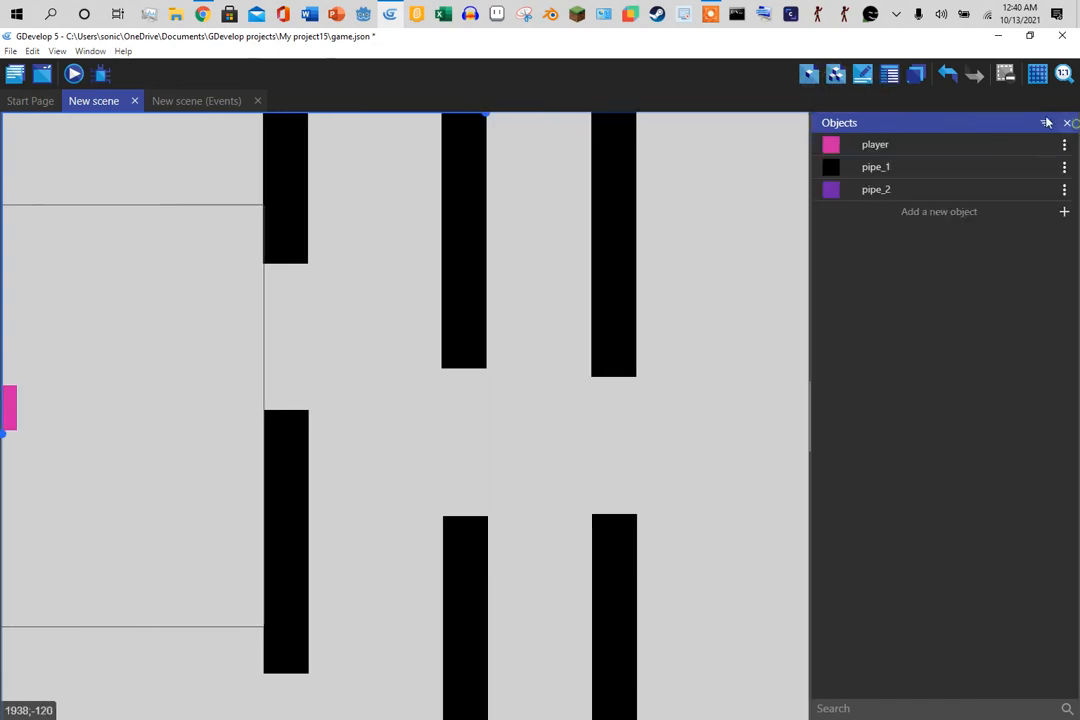
left_click(864, 76)
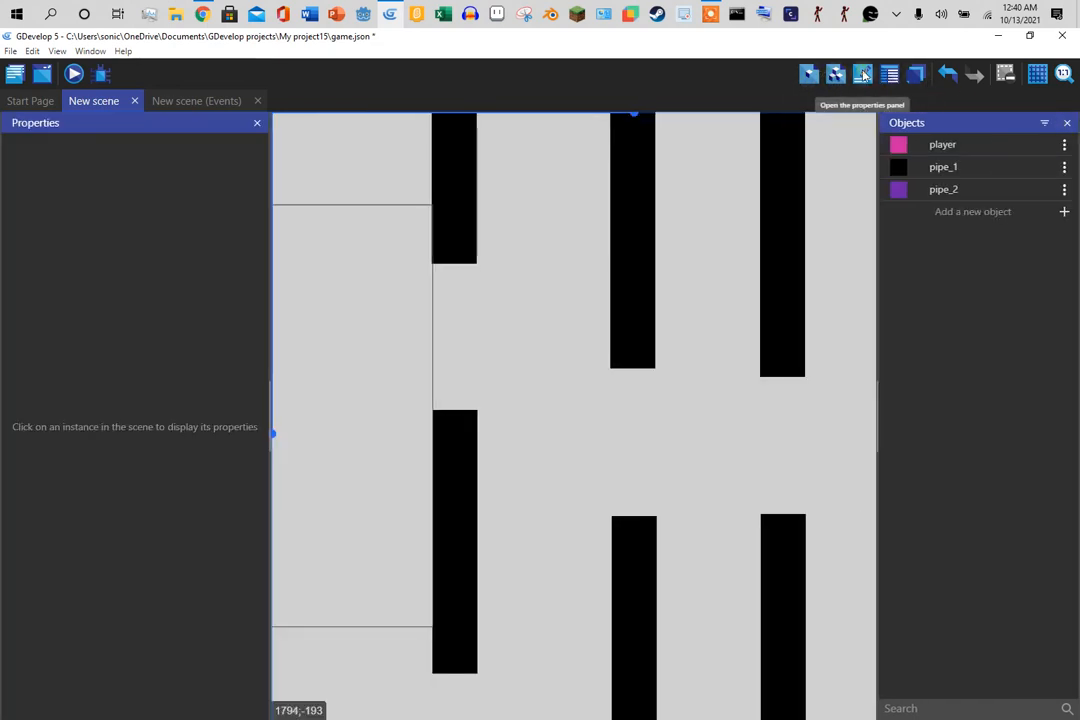
left_click(450, 227)
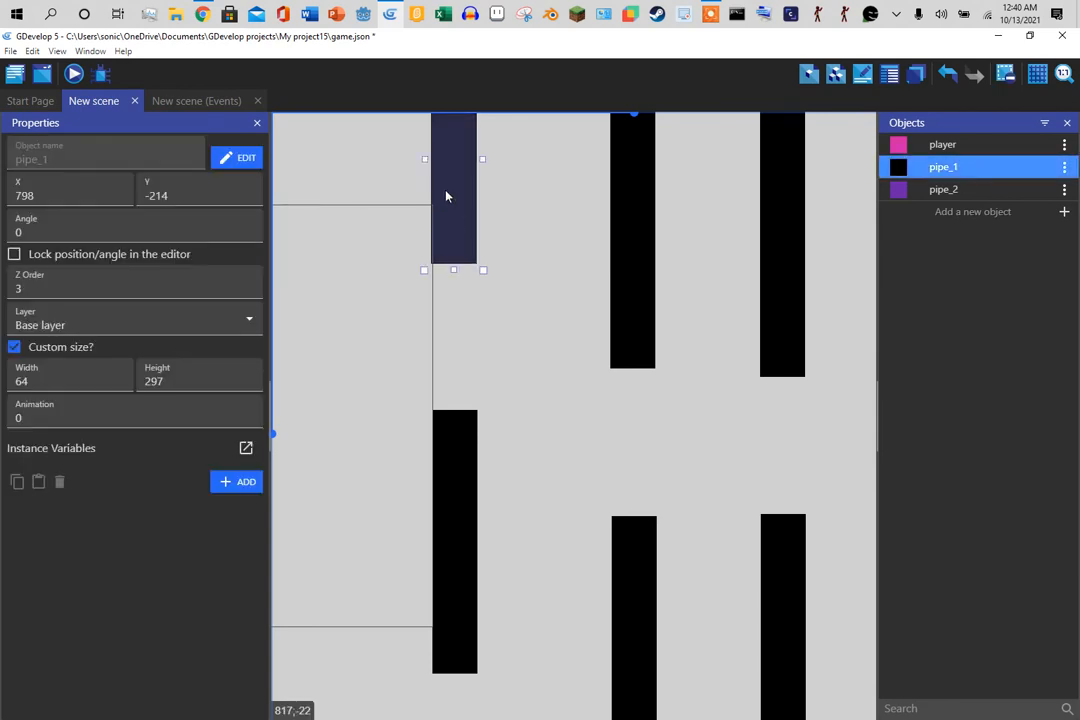
double_click(44, 195)
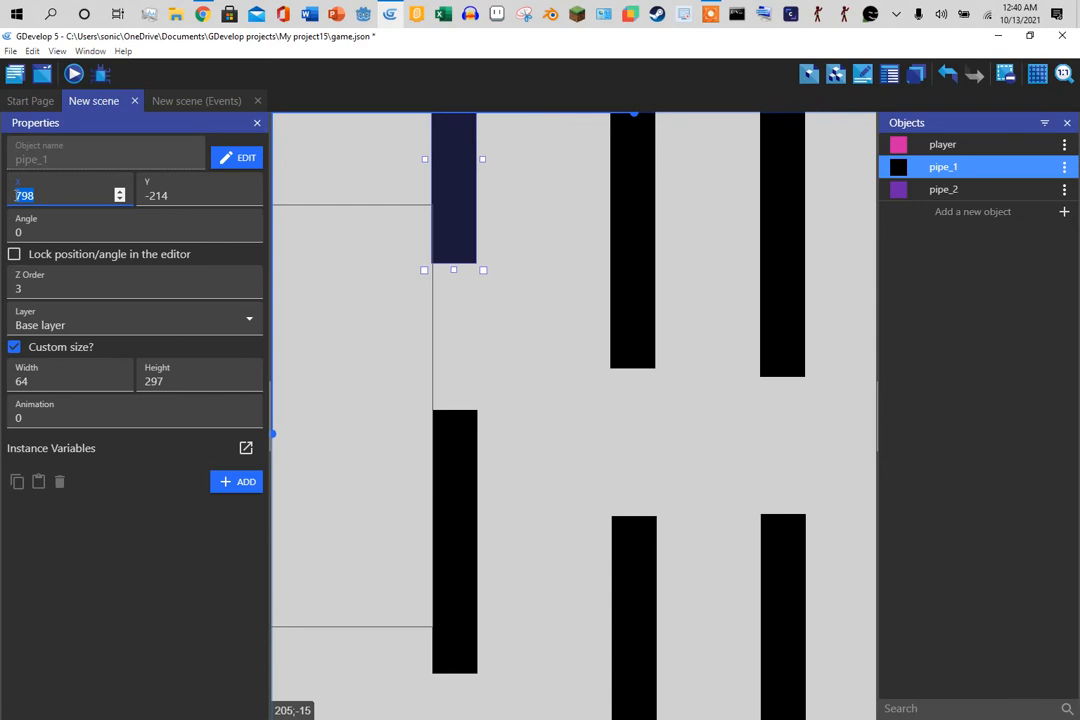
left_click(196, 101)
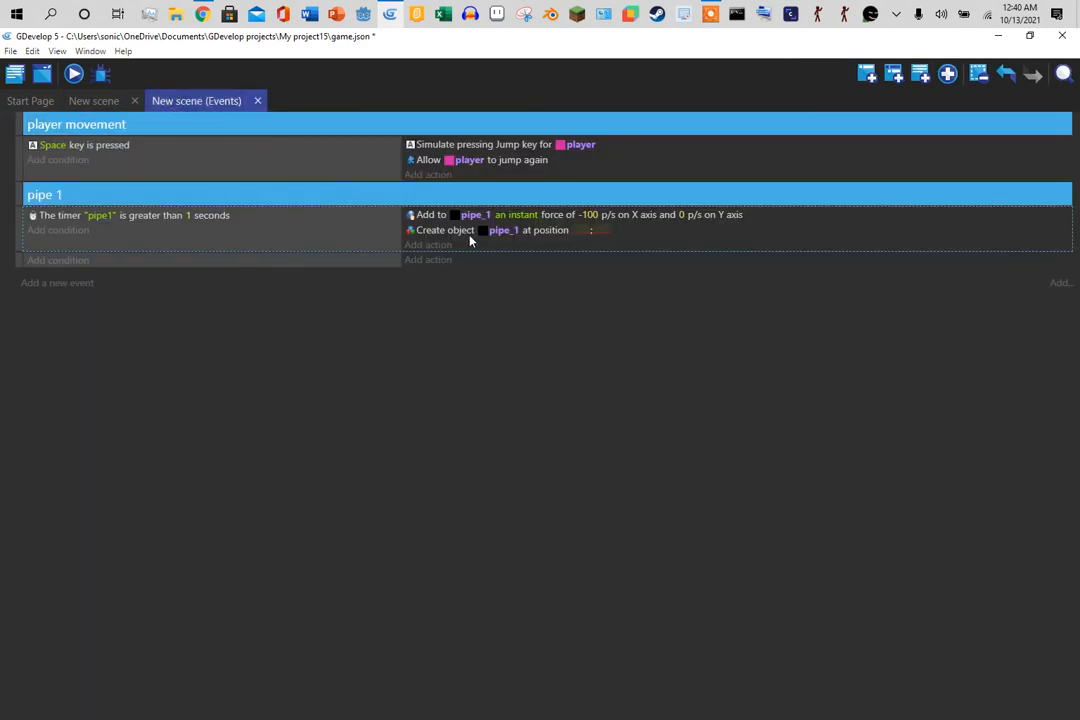
left_click(580, 230)
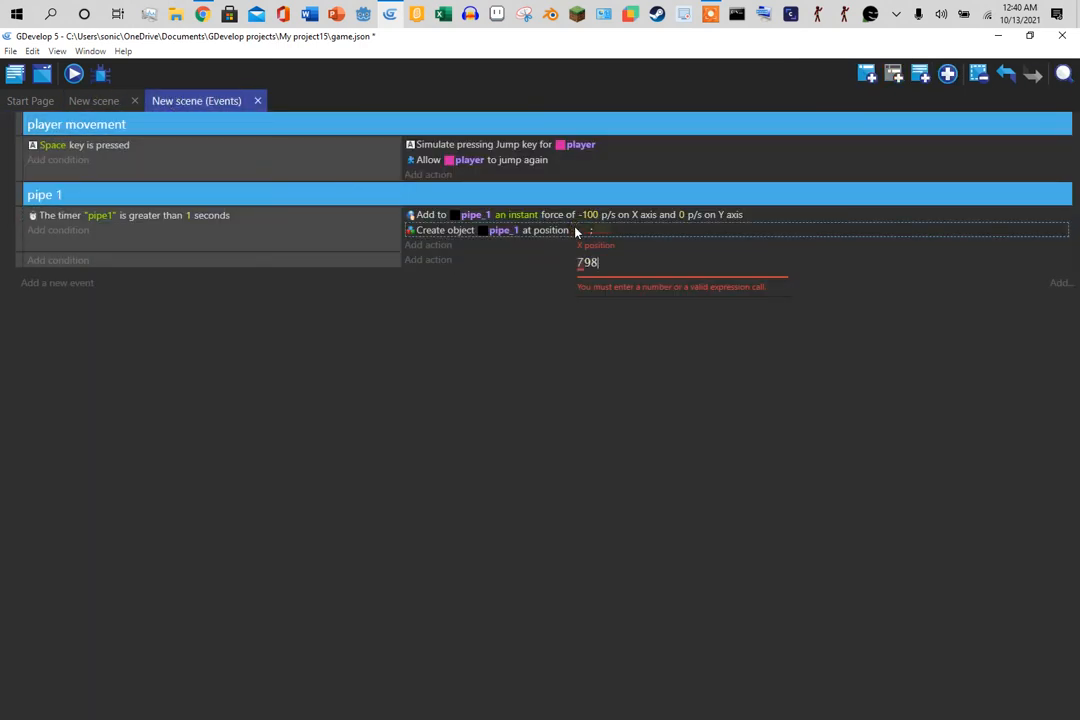
key("Return")
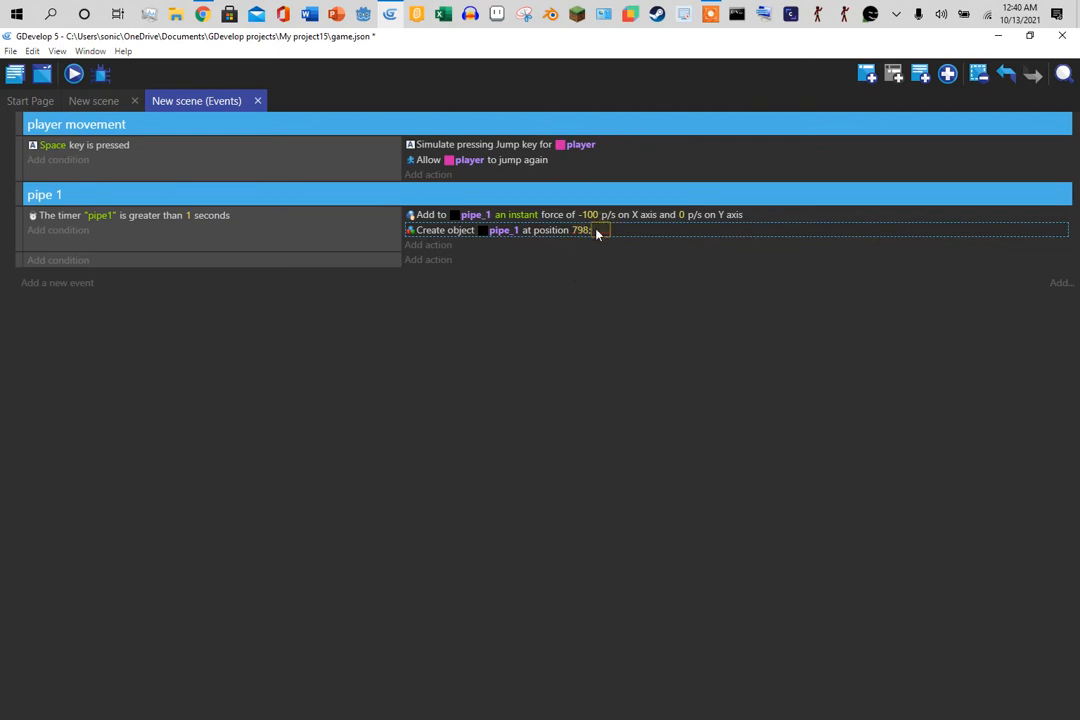
double_click(562, 230)
left_click(726, 331)
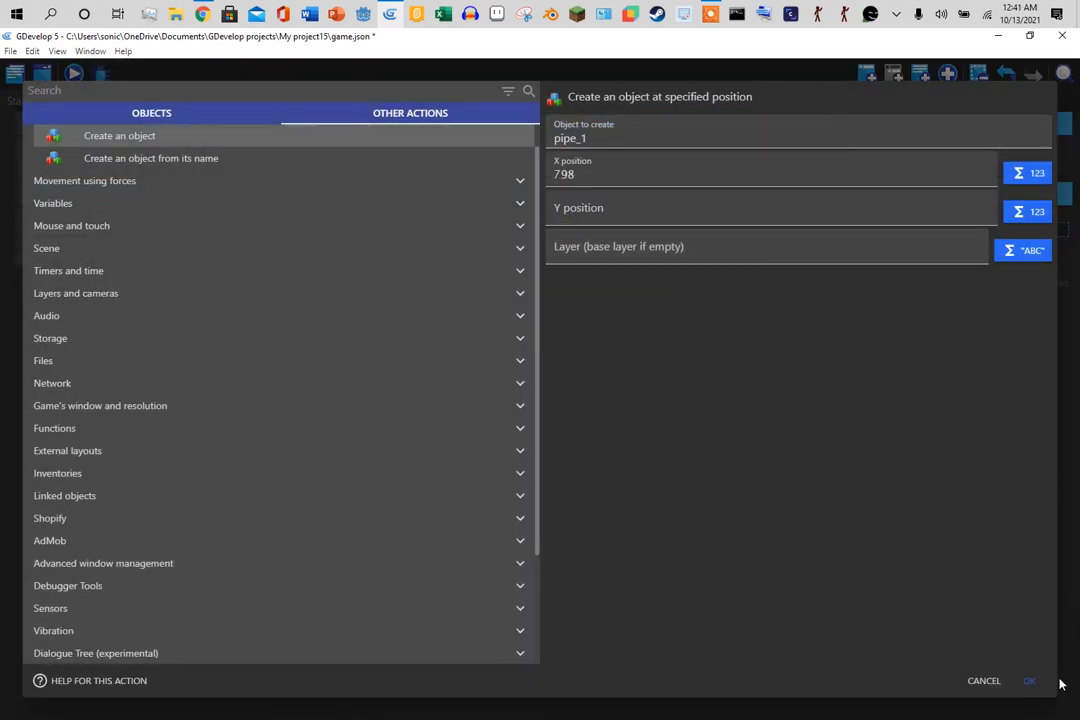
left_click(1029, 682)
- Read the bottom pipe's Y of 291, enter it as the action's Y, and copy the action
left_click(101, 106)
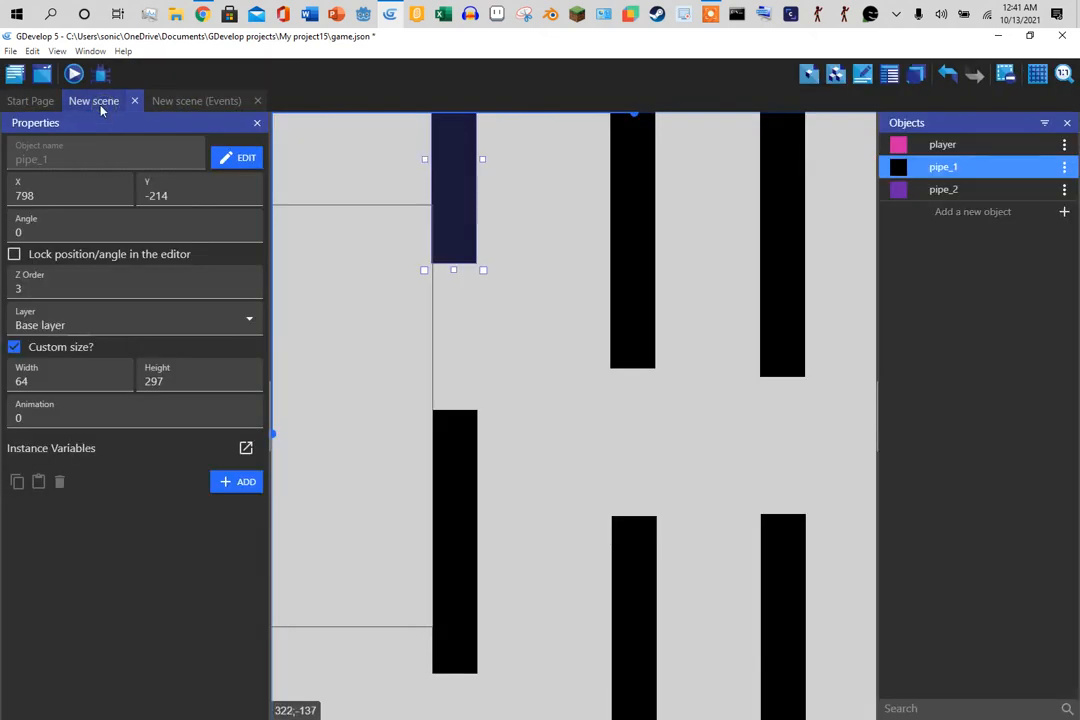
left_click(466, 458)
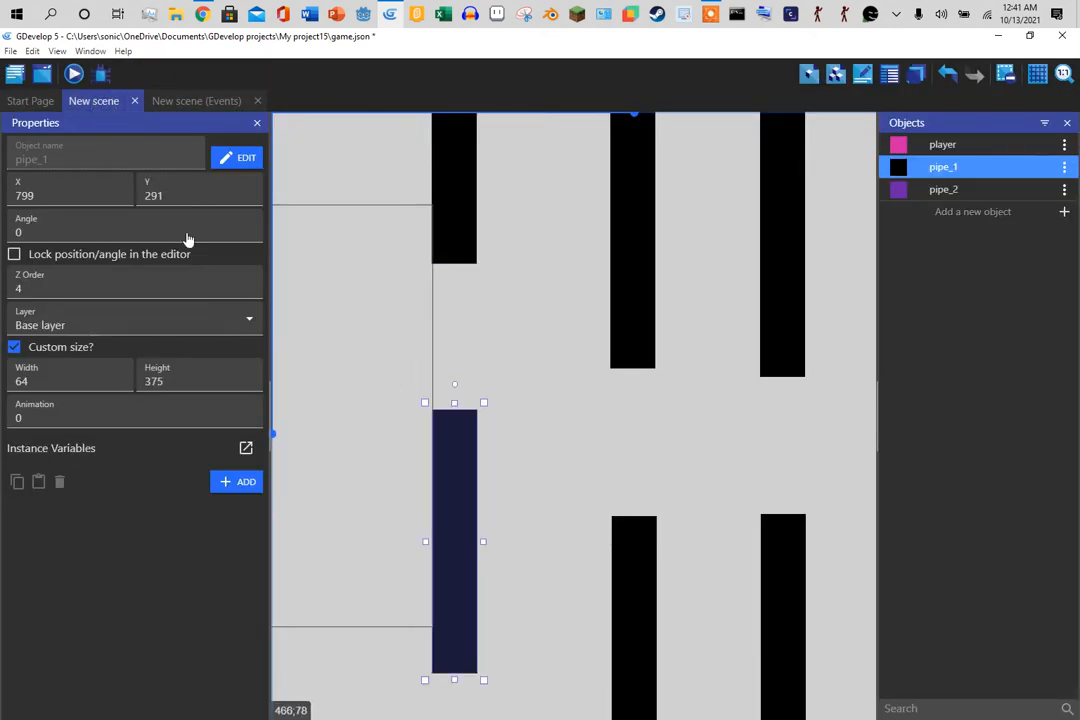
double_click(170, 195)
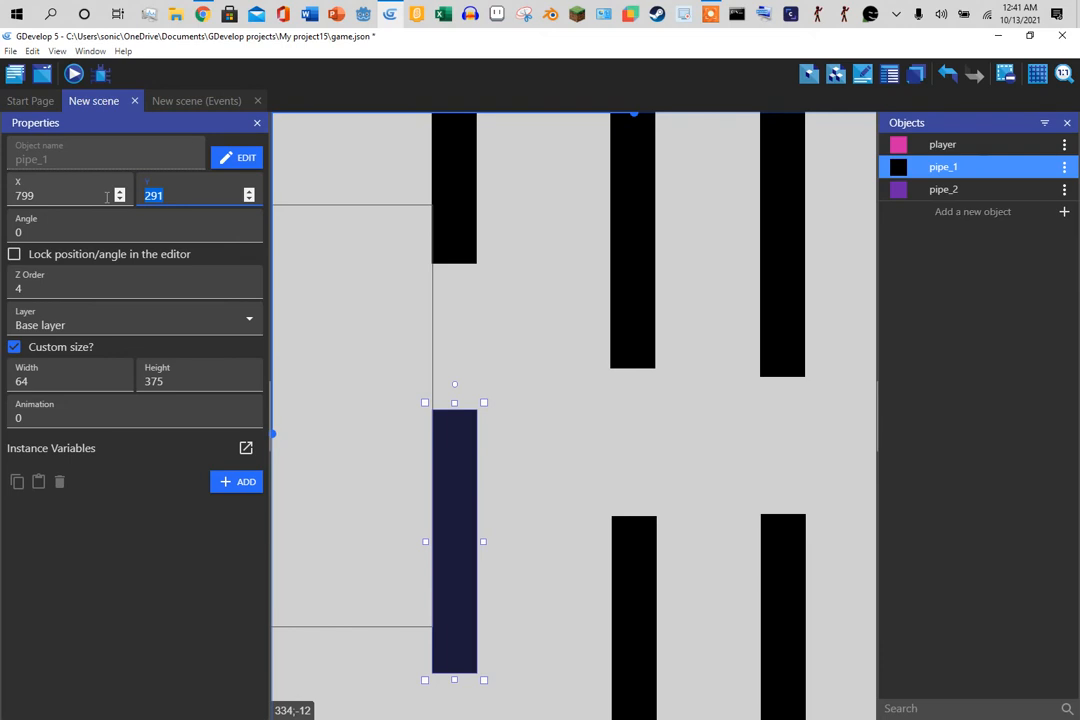
left_click(200, 101)
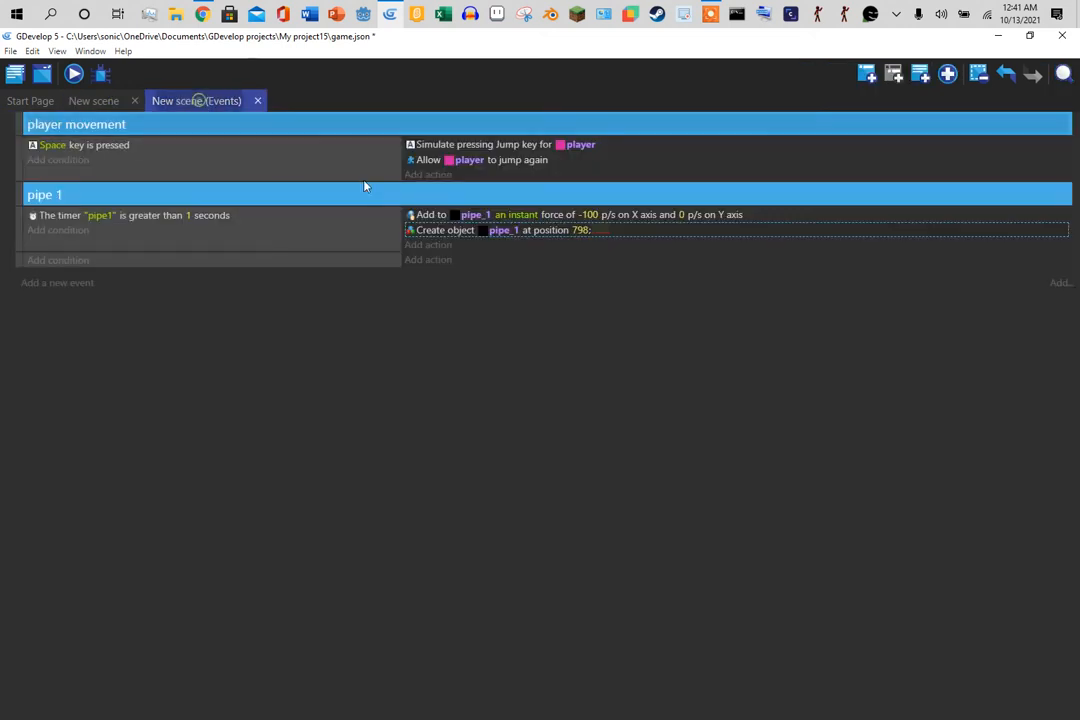
left_click(605, 233)
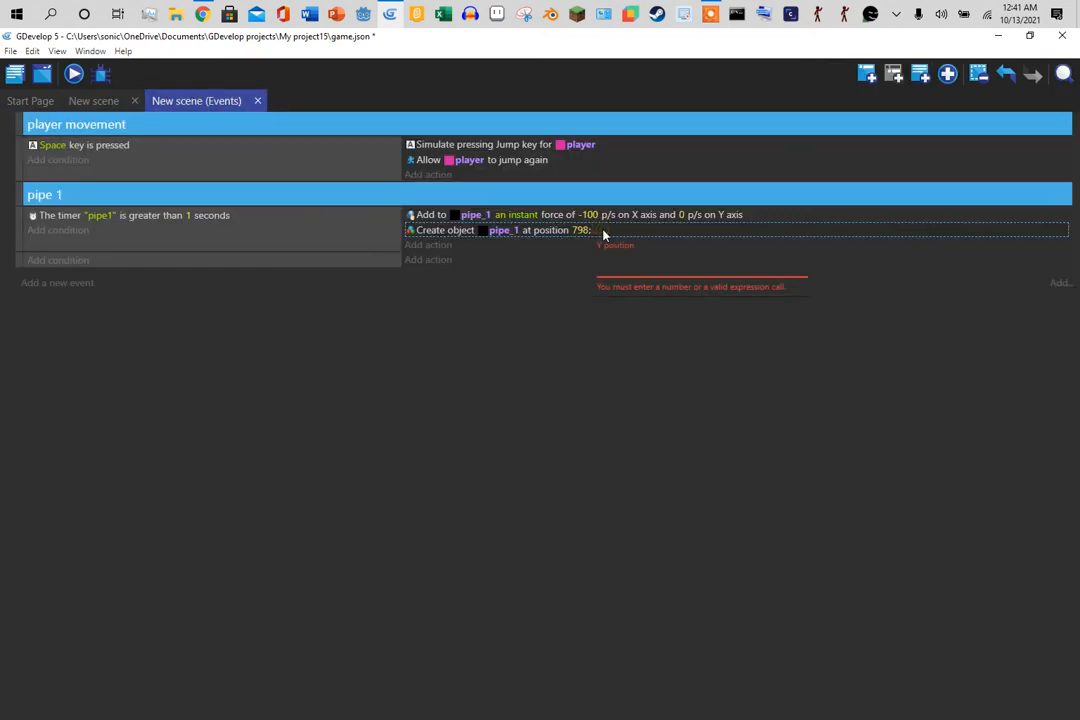
type("291")
key("Return")
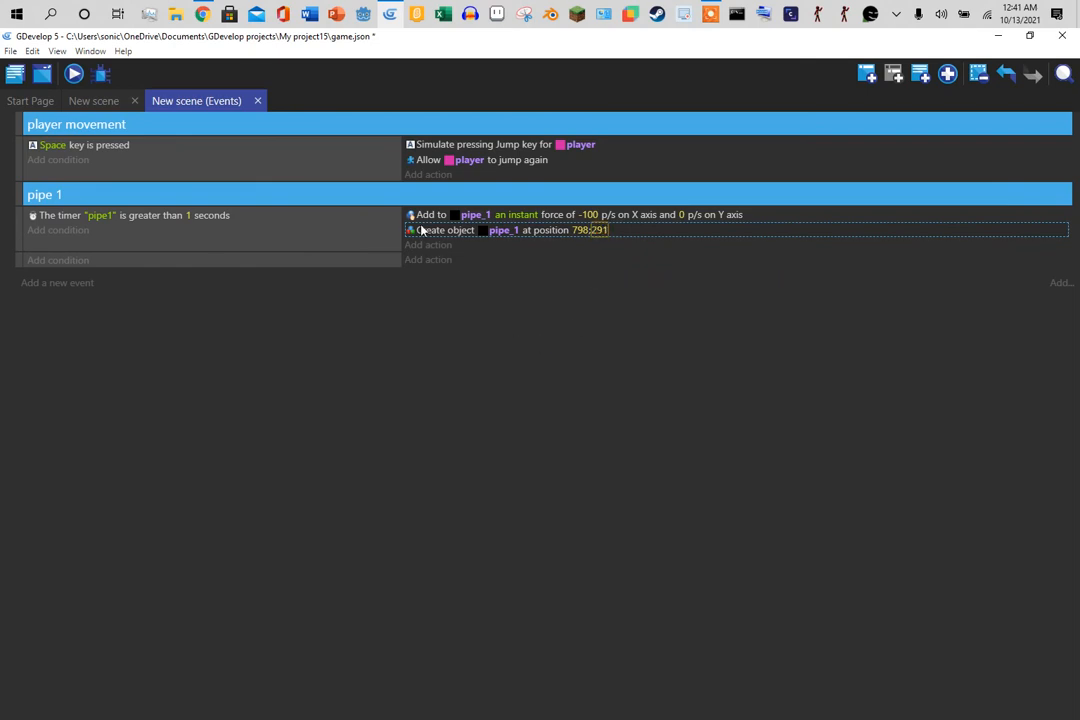
right_click(423, 234)
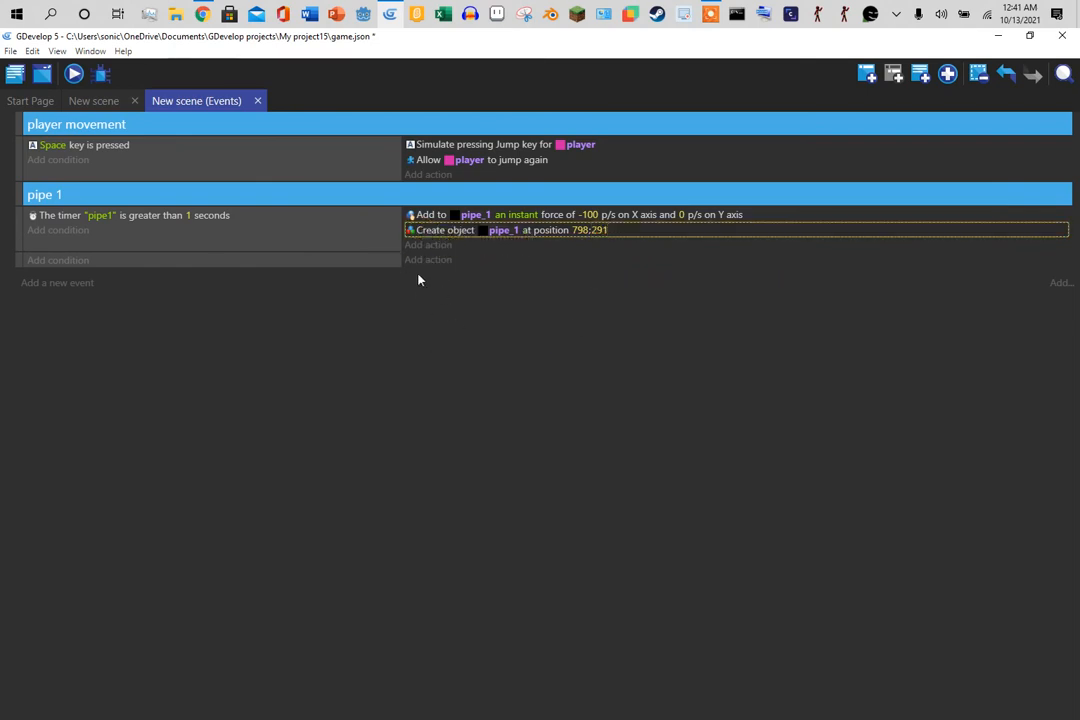
- Paste a duplicate of the create-object action and set its X position to 799
left_click(472, 246)
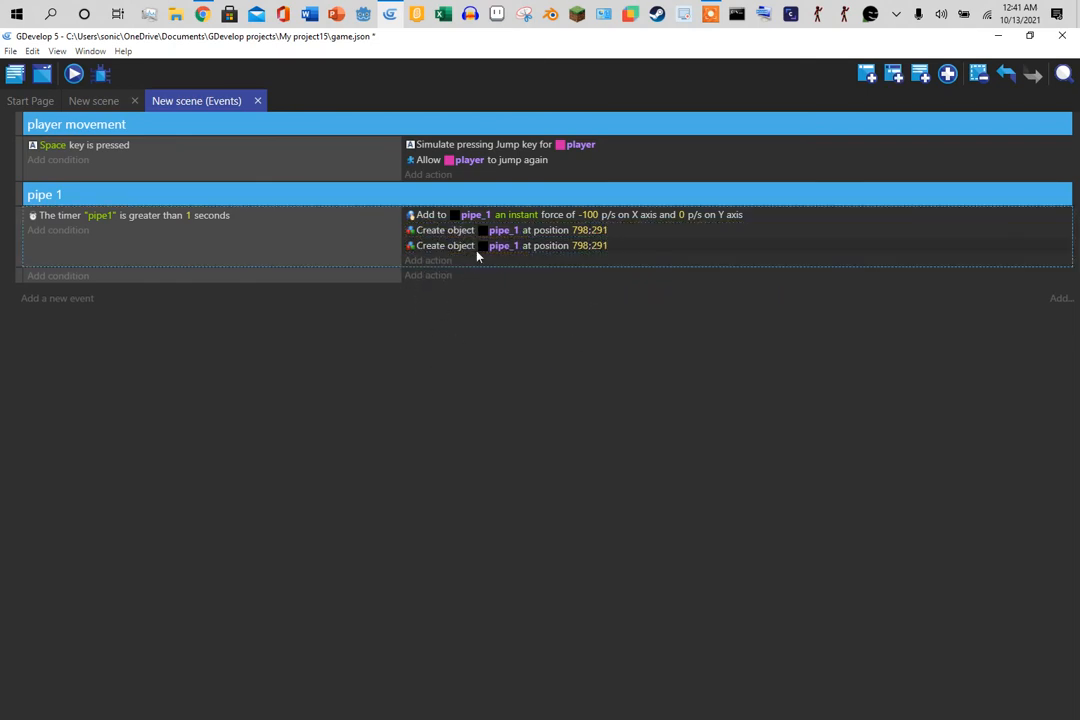
left_click(112, 104)
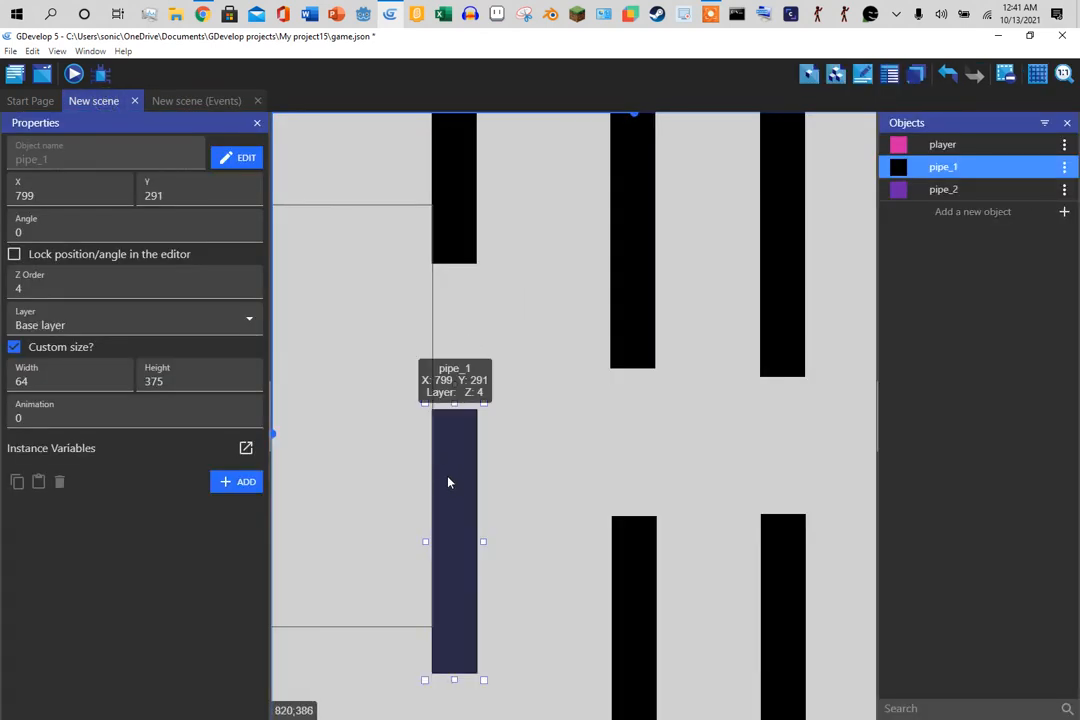
left_click(174, 101)
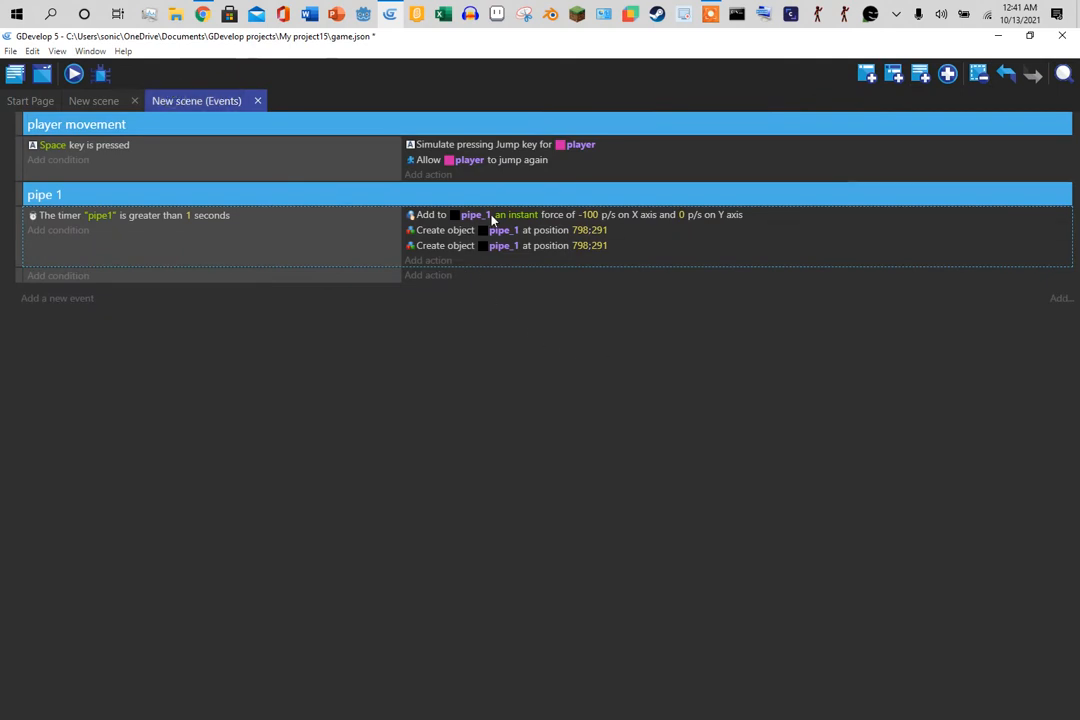
left_click(584, 247)
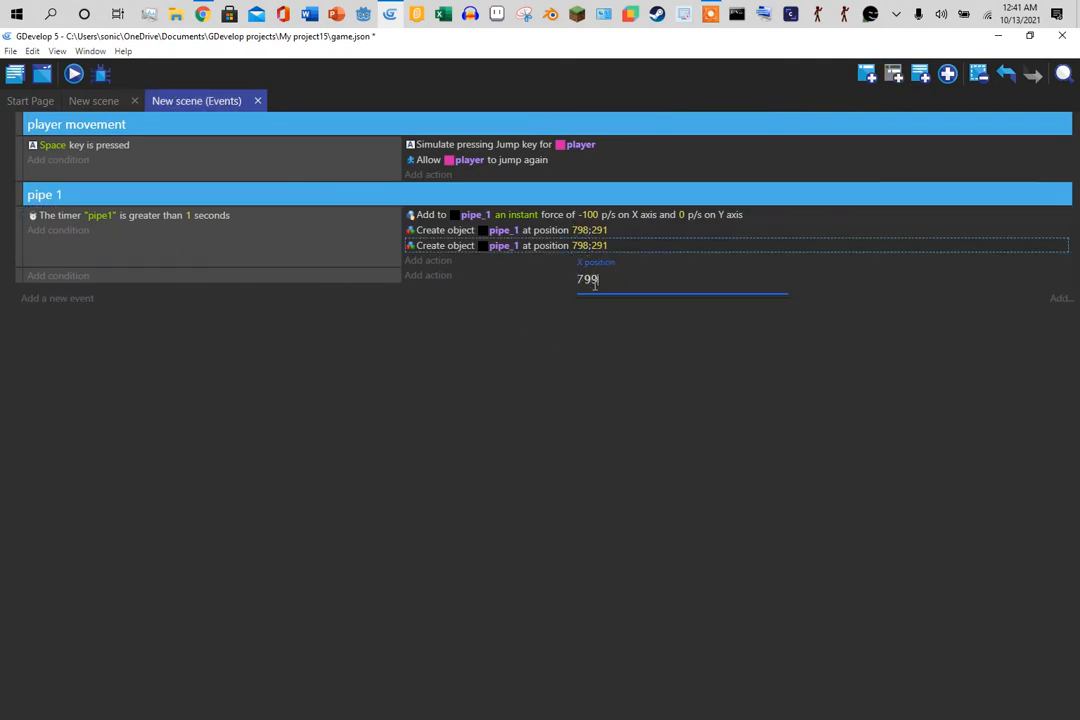
key("Return")
- Check the top pipe's position and make the first action's Y negative, -291
left_click(95, 101)
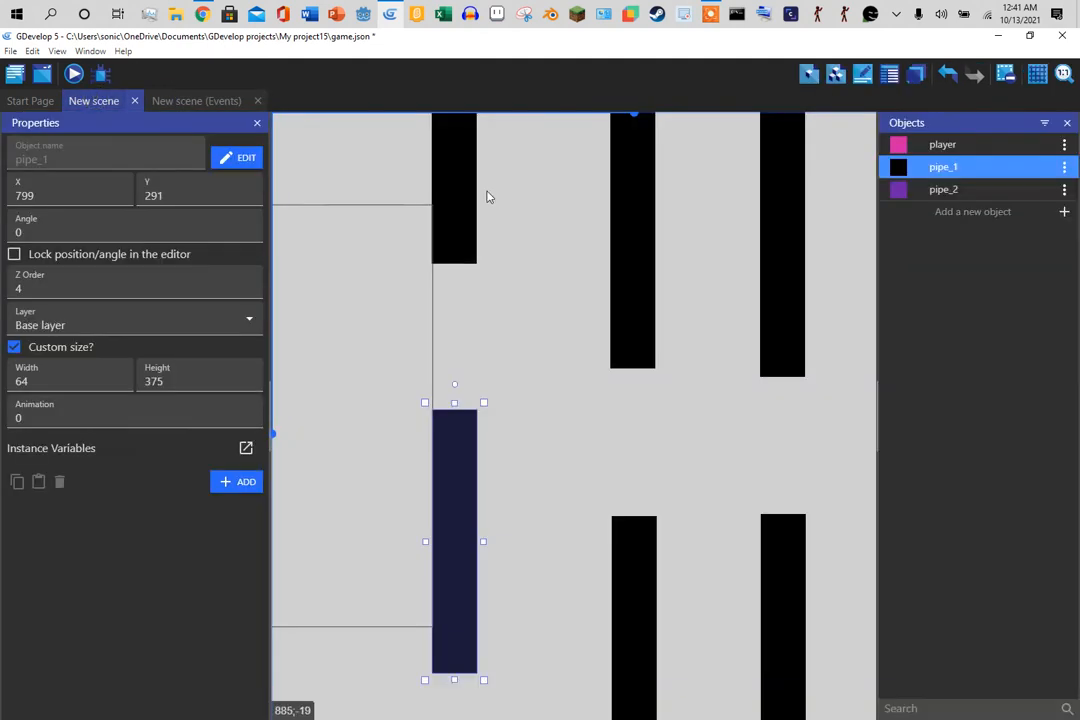
left_click(561, 234)
left_click(460, 226)
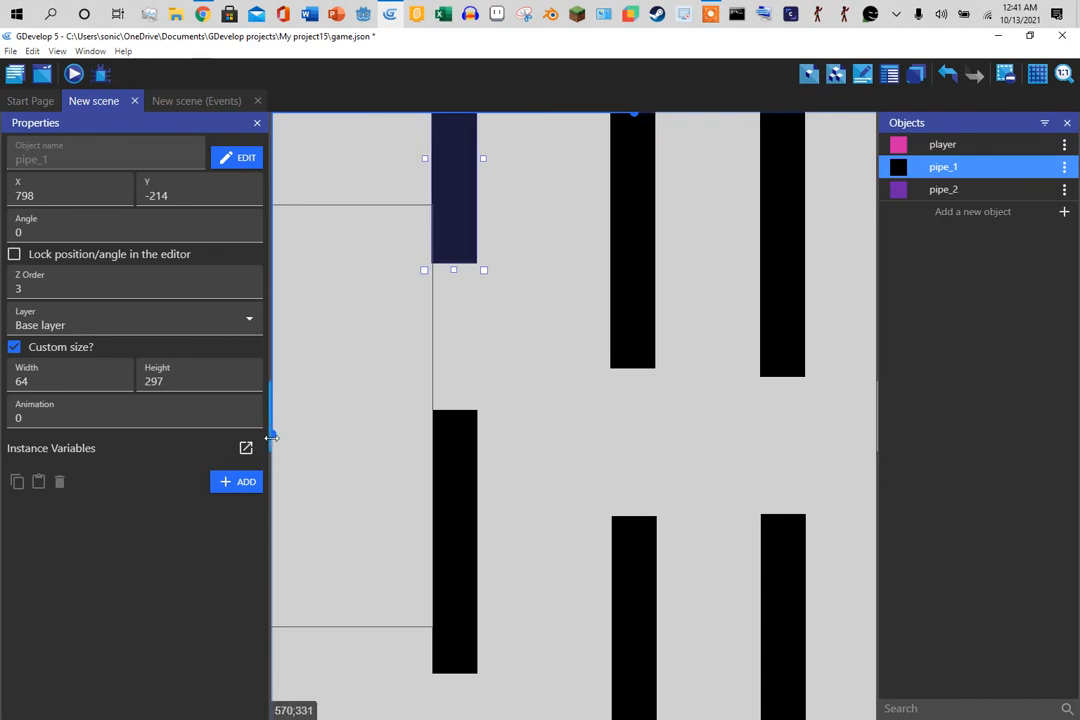
scroll(276, 432, "up", 5)
scroll(494, 451, "down", 2)
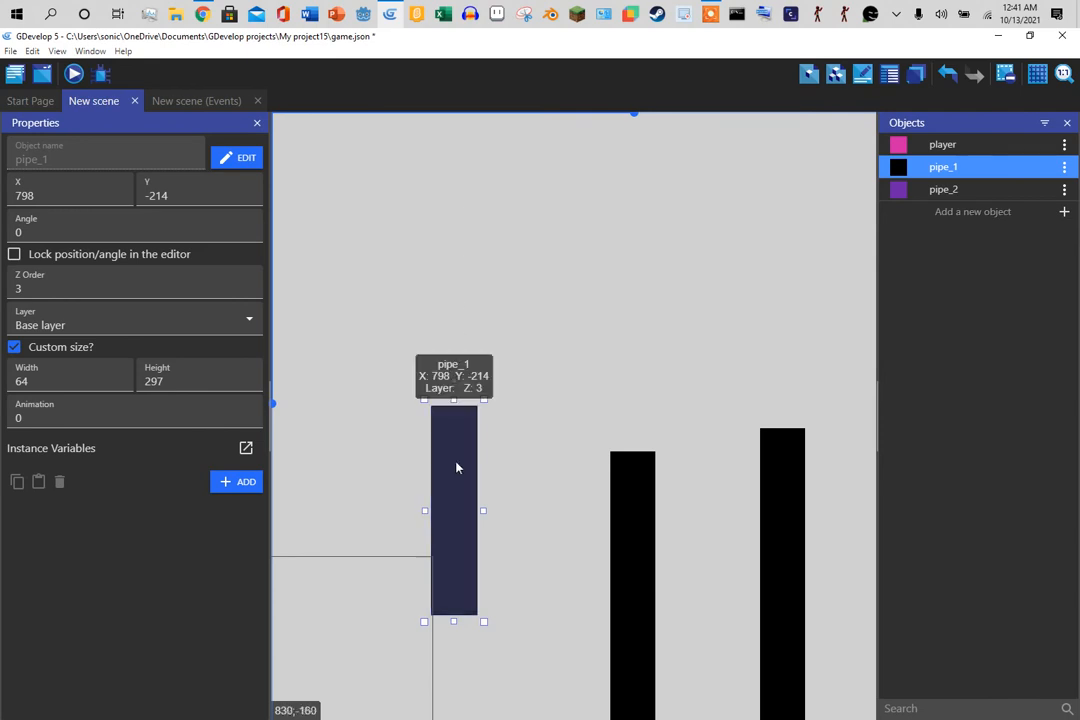
left_click(184, 101)
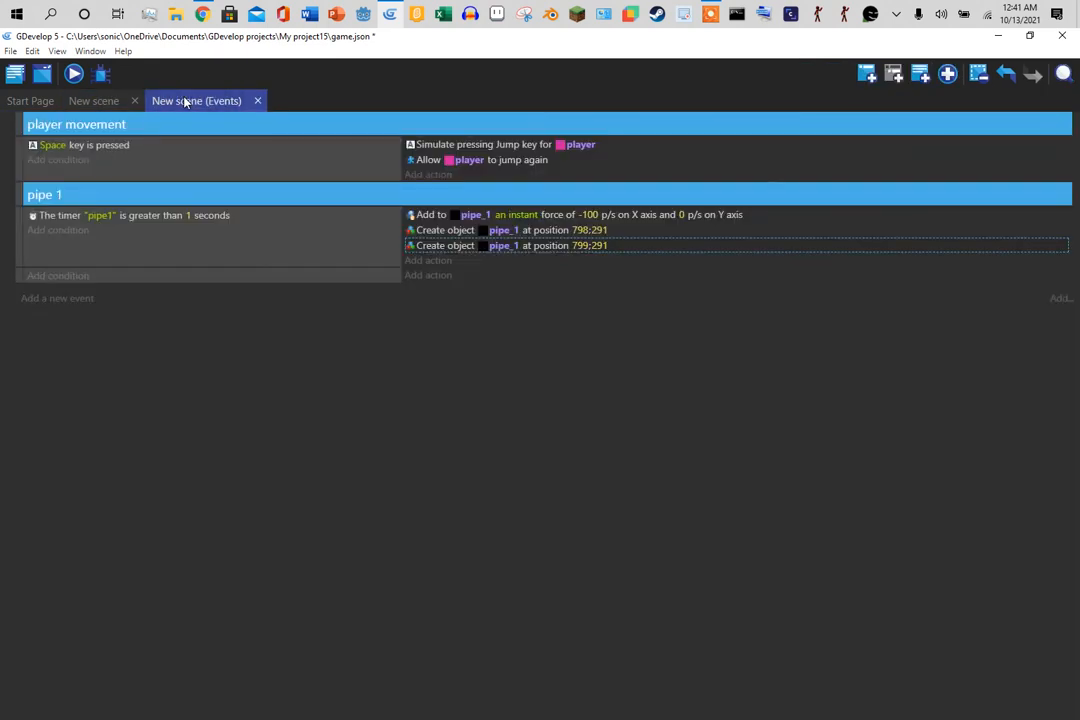
left_click(605, 230)
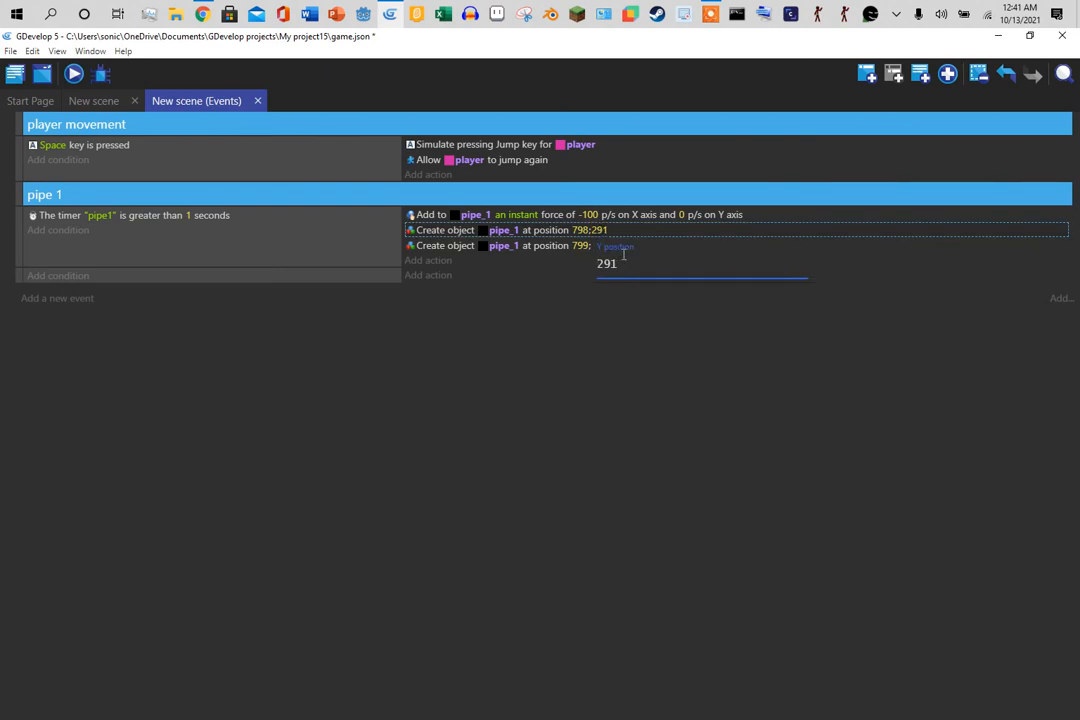
type("-")
left_click(526, 353)
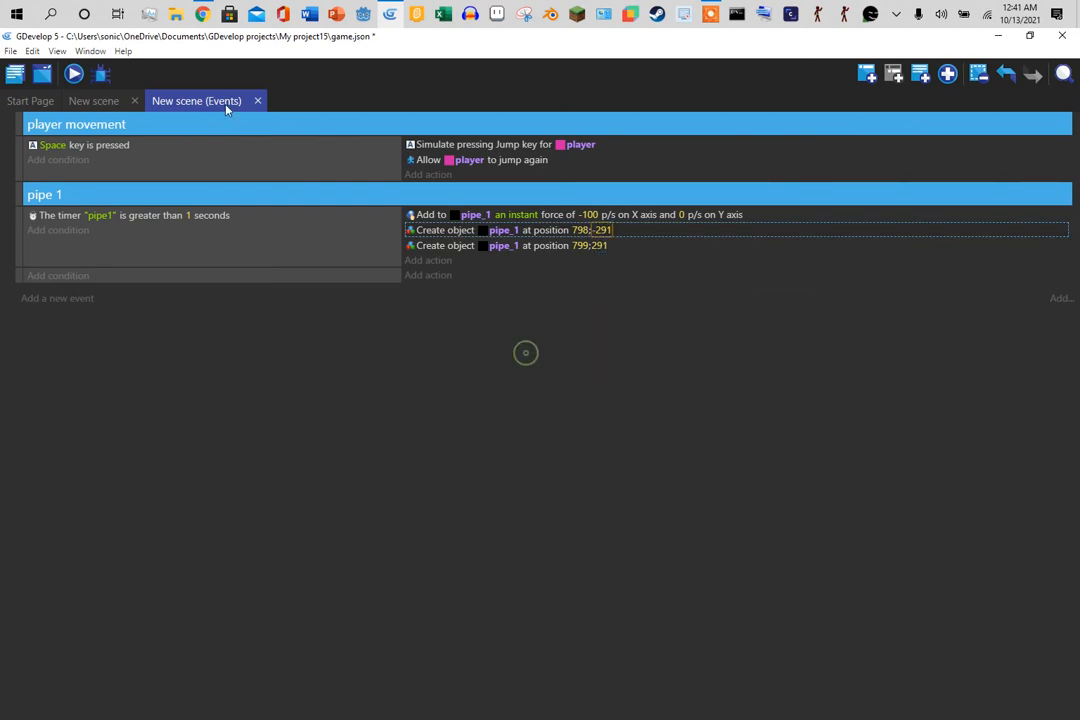
- Correct the first action's Y to -214 and compare it against the top pipe in the scene
left_click(93, 101)
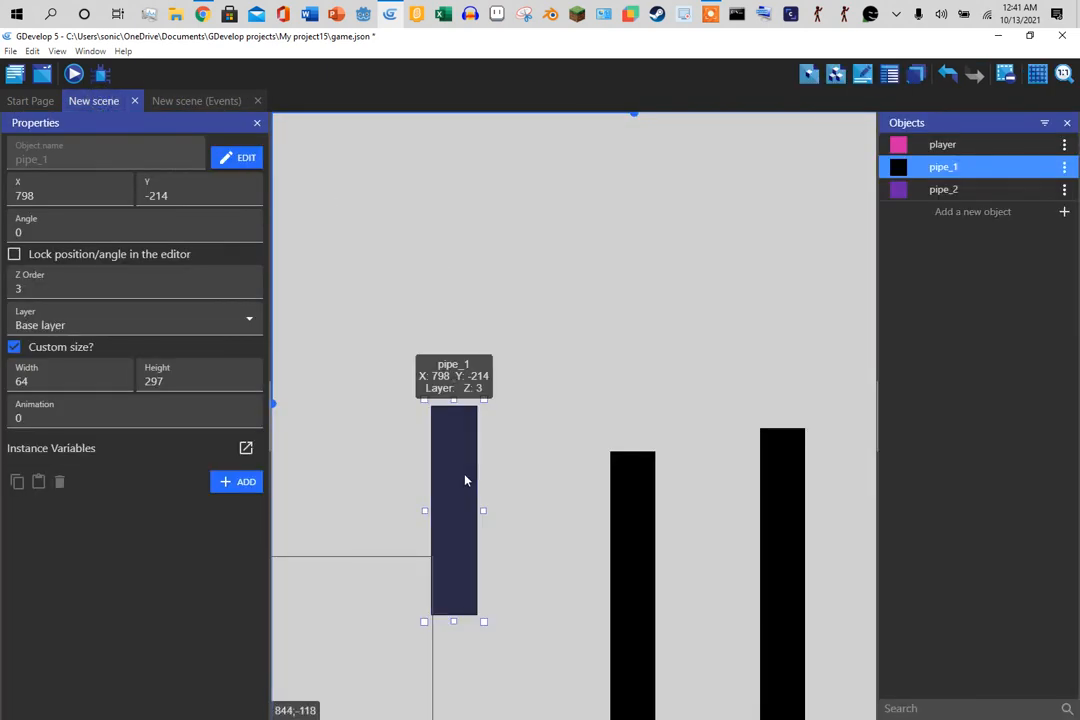
left_click(215, 101)
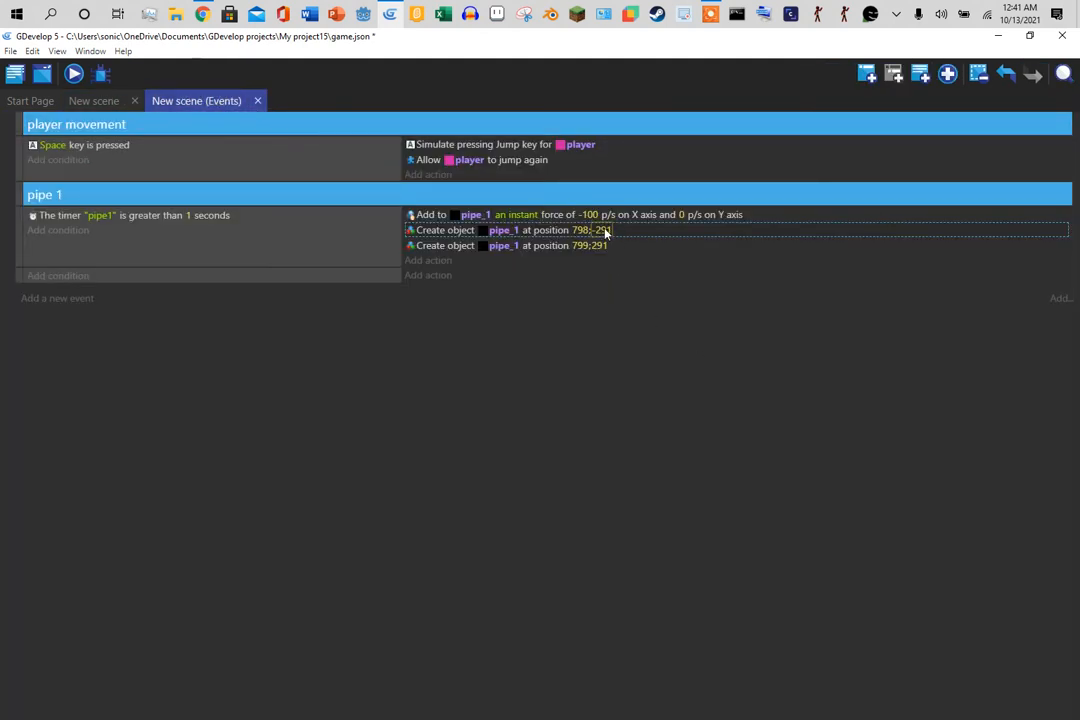
left_click(599, 245)
left_click(568, 356)
left_click(92, 100)
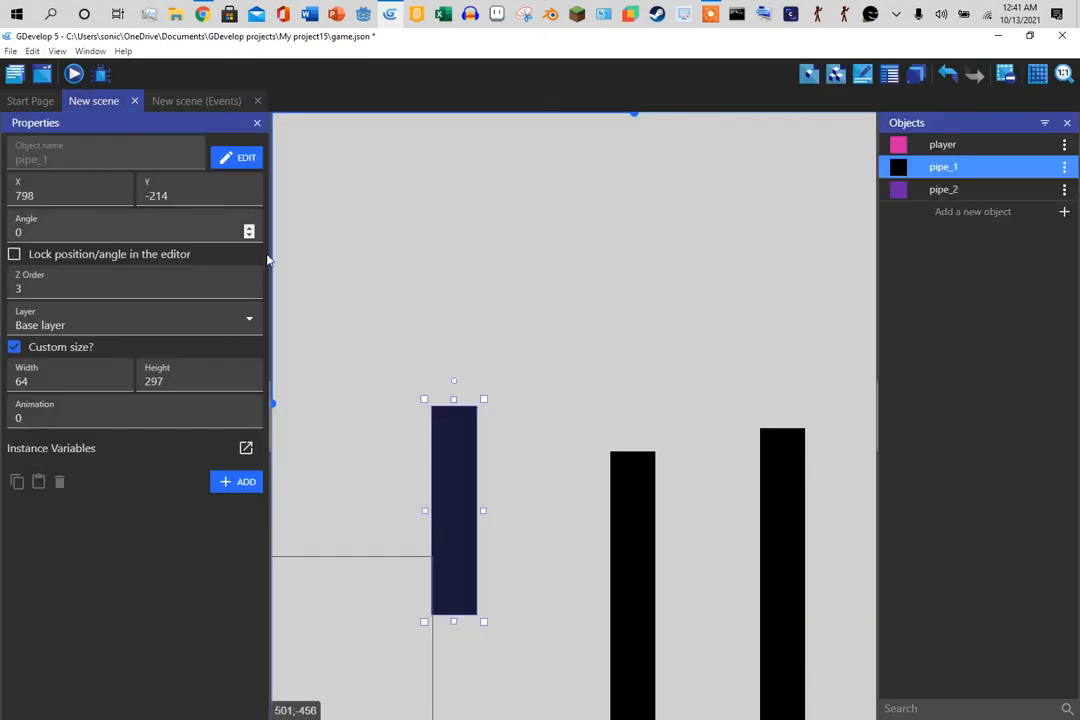
left_click_drag(276, 410, 290, 438)
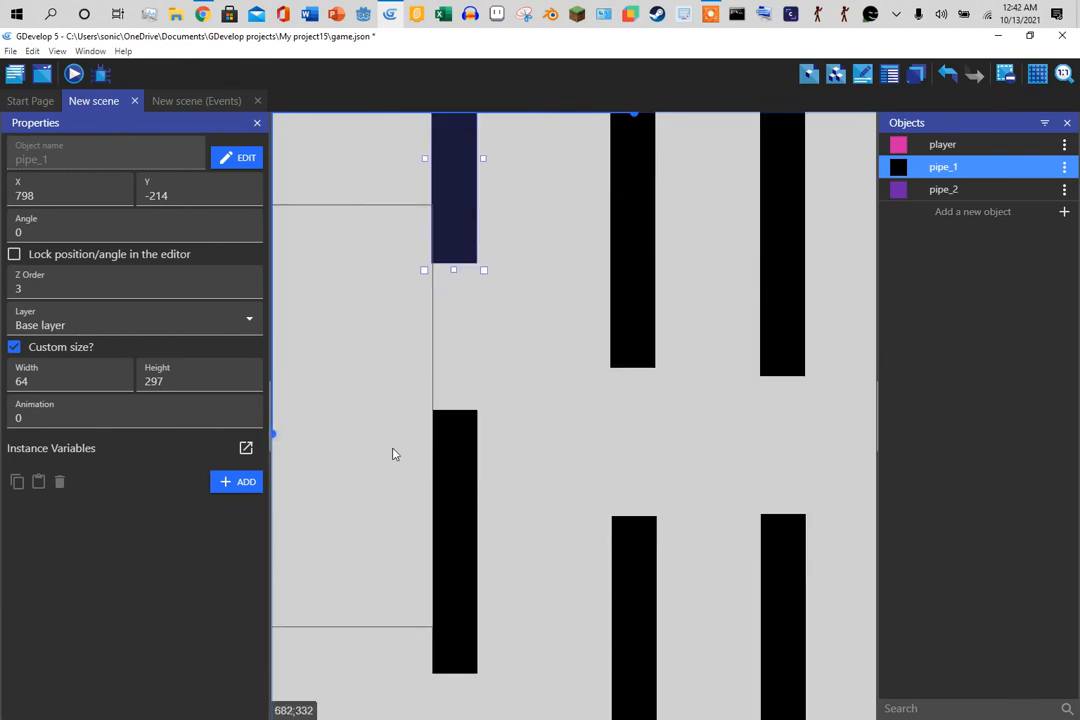
left_click(196, 104)
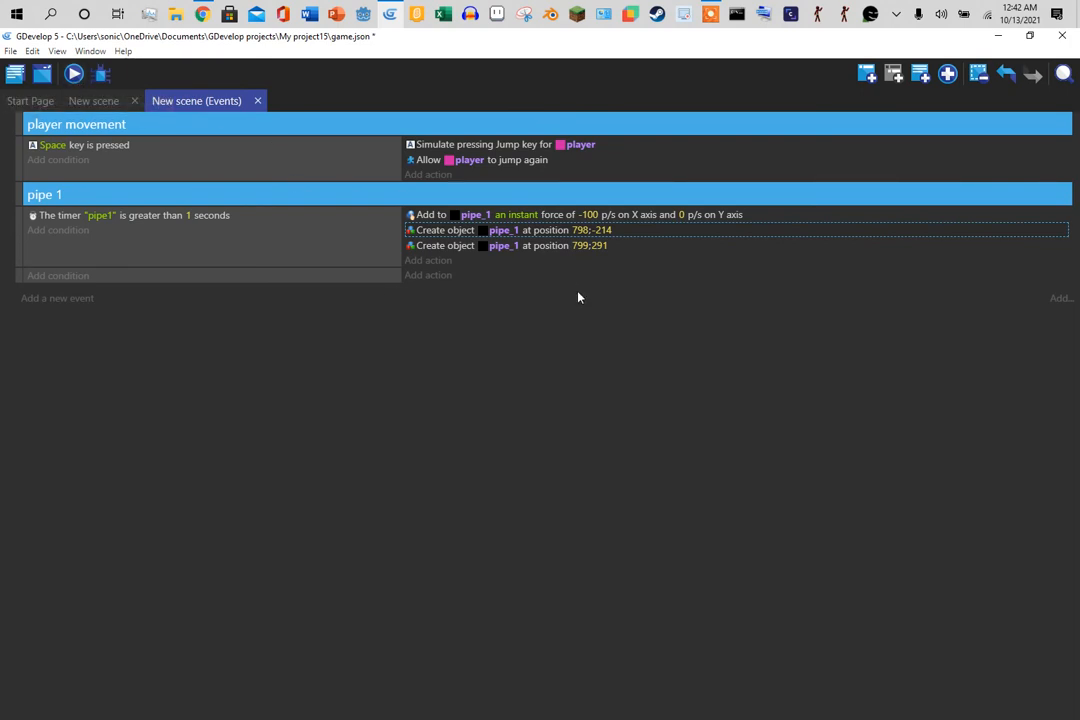
left_click(90, 102)
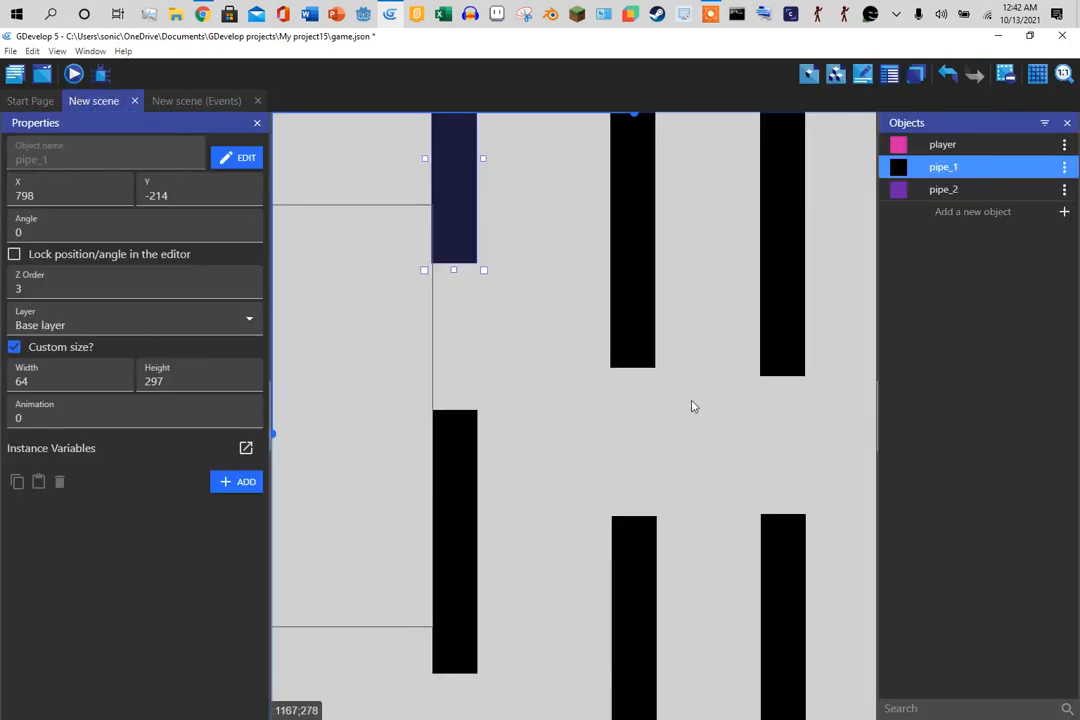
left_click(634, 335)
- Delete all six pipe instances, three upper and three lower, from the scene
left_click(453, 248)
key("Delete")
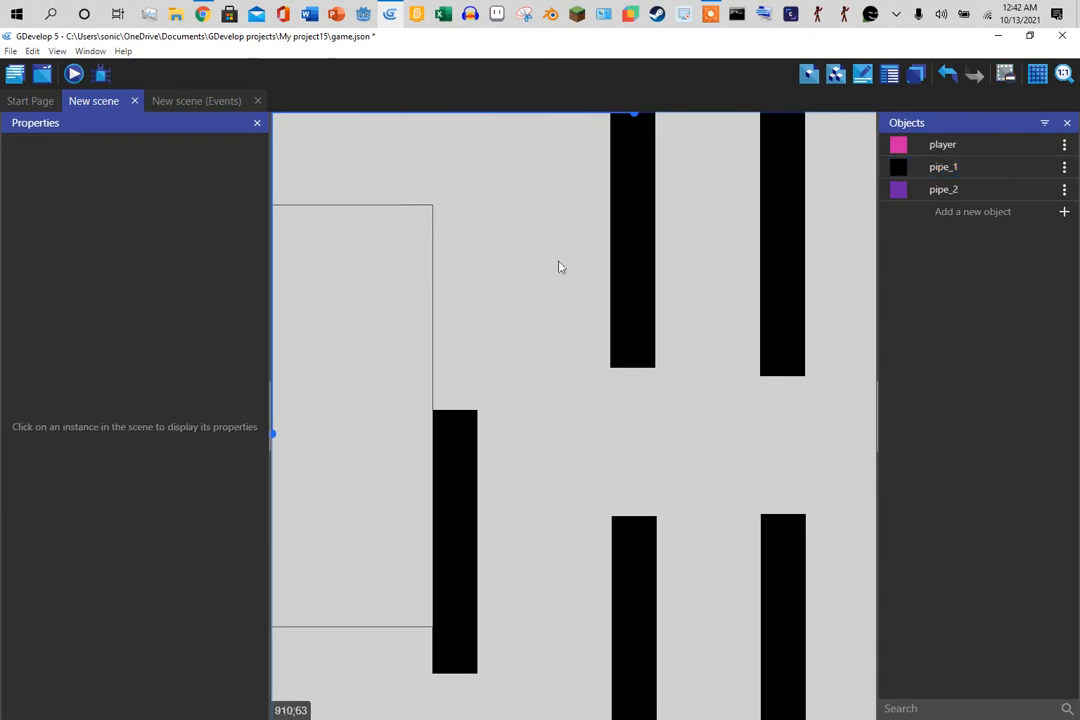
left_click(648, 288)
key("Delete")
left_click(788, 297)
key("Delete")
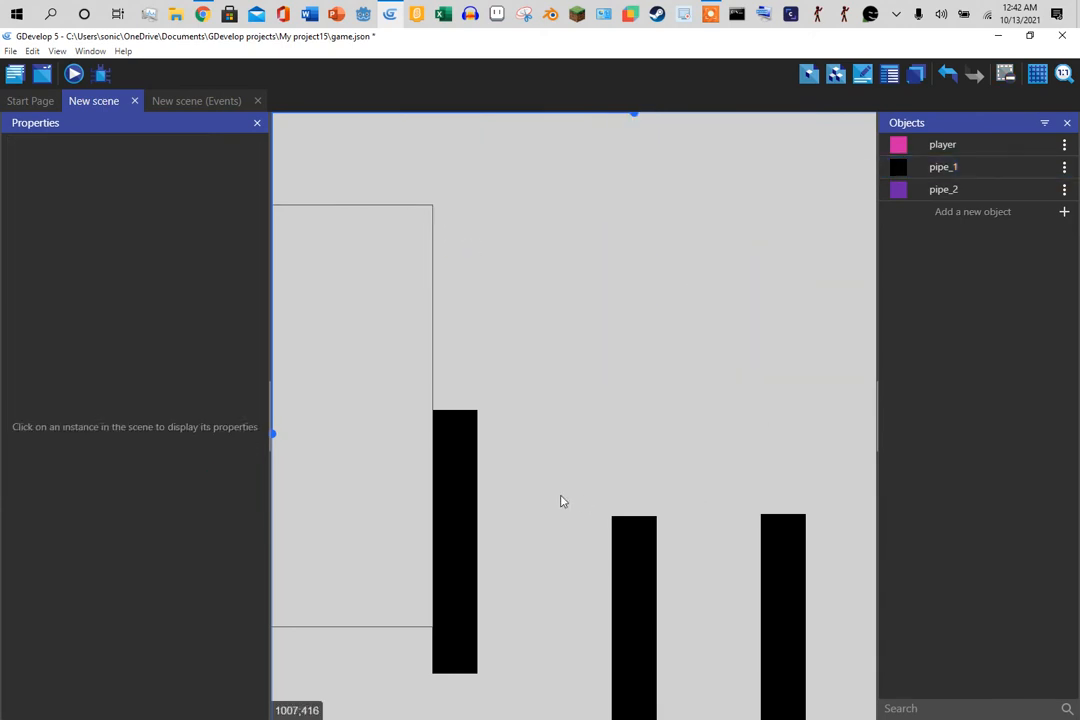
left_click(446, 521)
key("Delete")
left_click(648, 572)
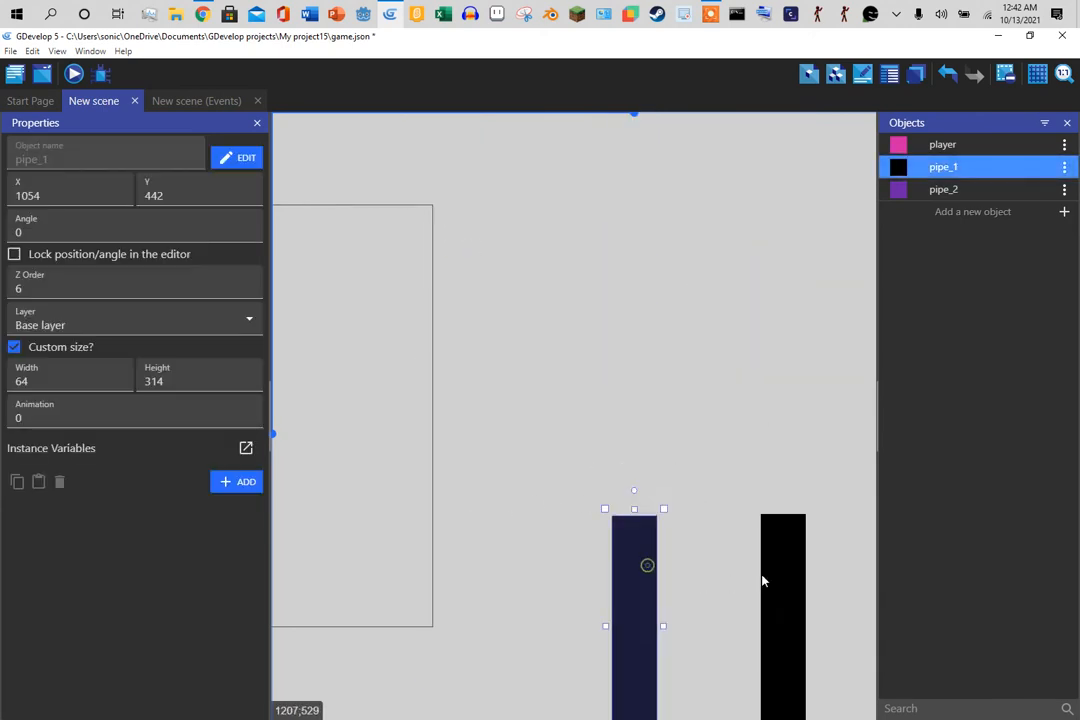
key("Delete")
left_click(781, 575)
key("Delete")
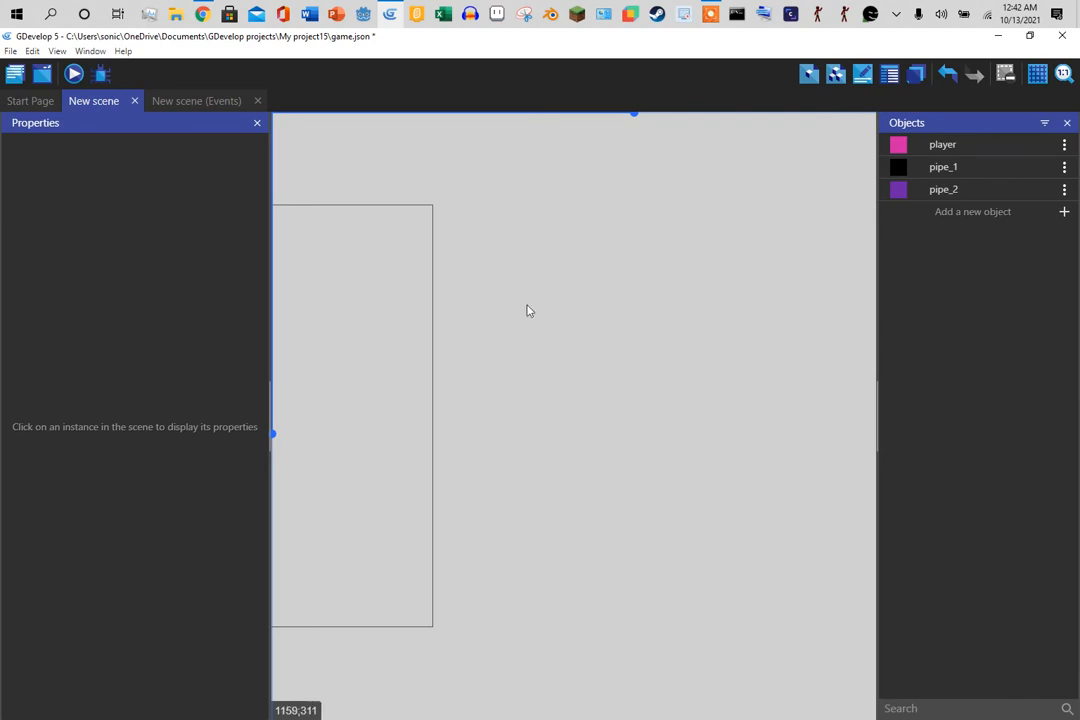
- Run a preview of the game, maximize it, then close it
left_click(73, 73)
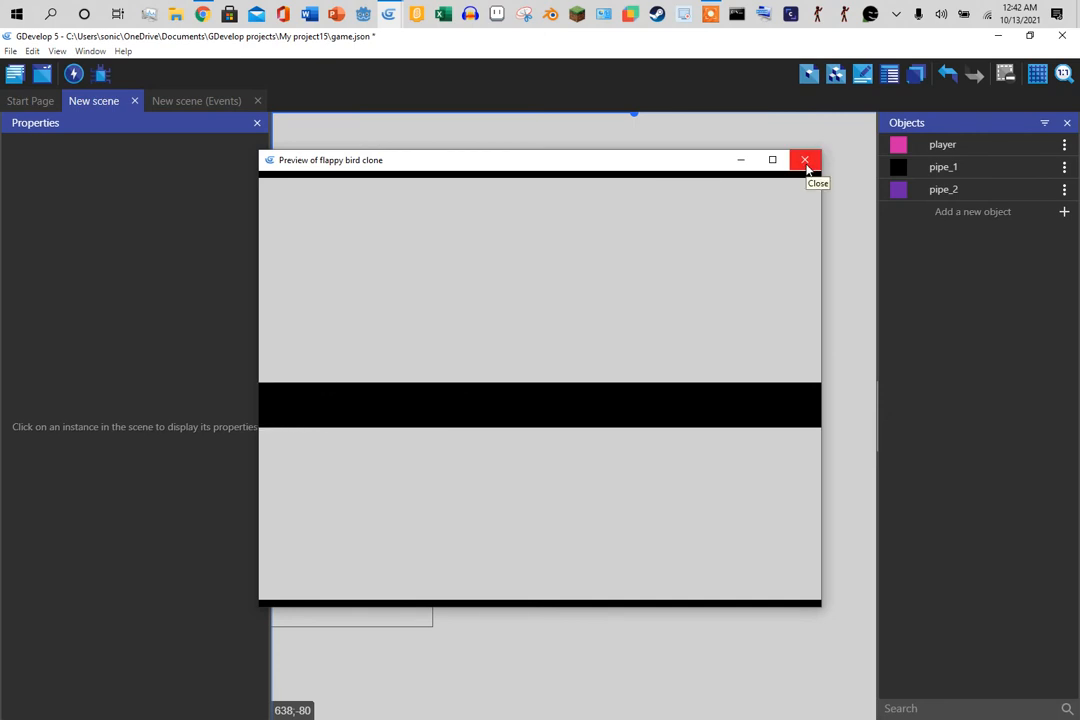
left_click(779, 160)
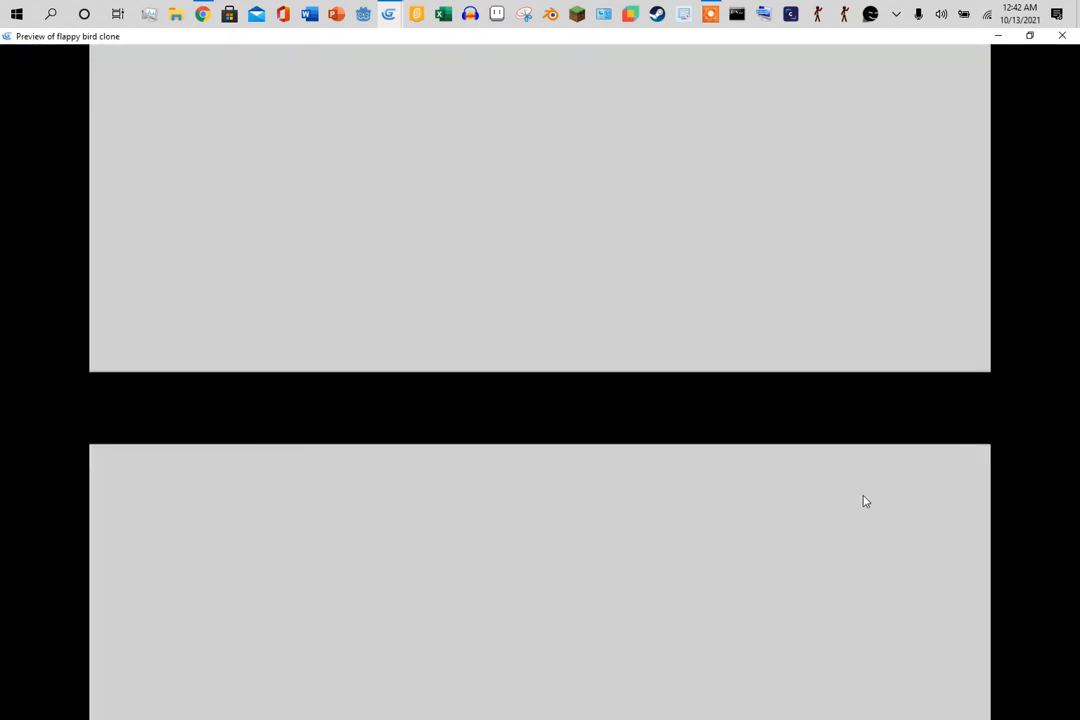
left_click(1065, 36)
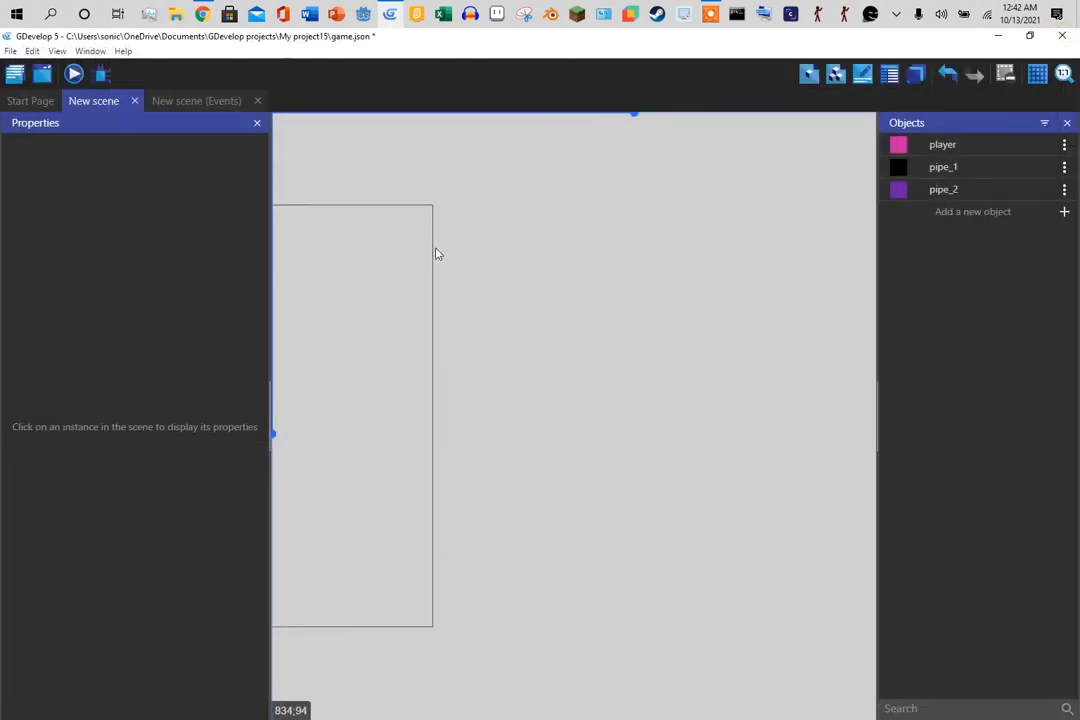
- Move the 799;291 creation action above the 798;-214 one and test it in a preview
left_click(200, 106)
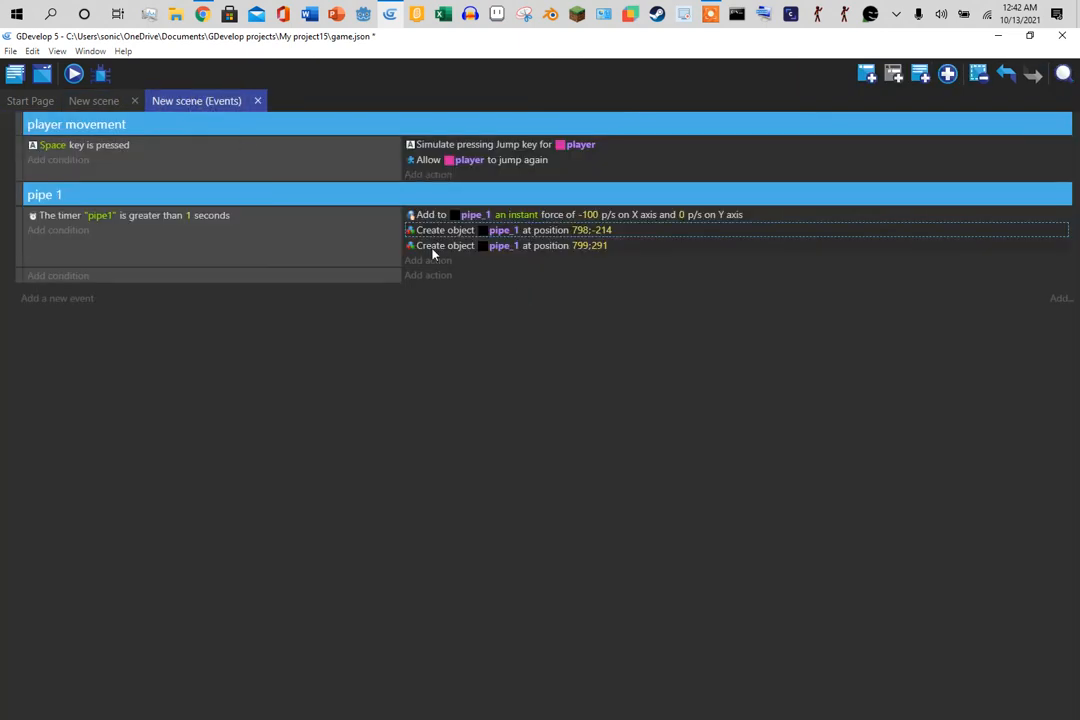
mouse_move(433, 254)
left_mouse_down()
mouse_move(432, 235)
mouse_move(427, 260)
mouse_move(448, 272)
left_mouse_up()
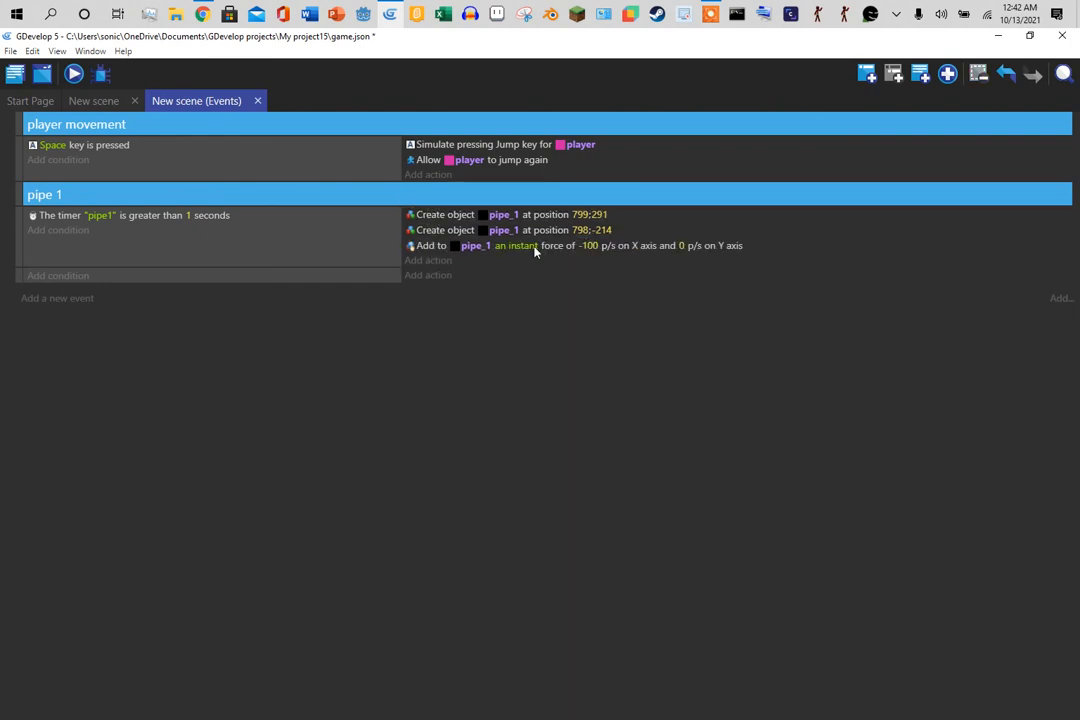
left_click(74, 76)
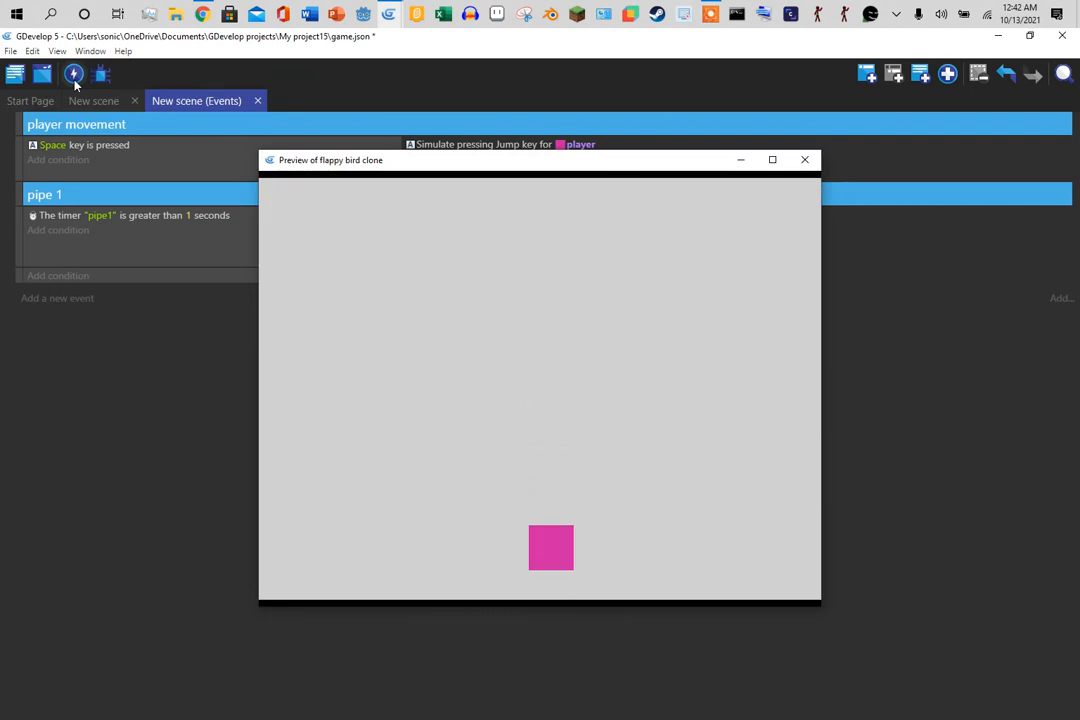
key("space")
key("space")
key("space")
key("space")
key("space")
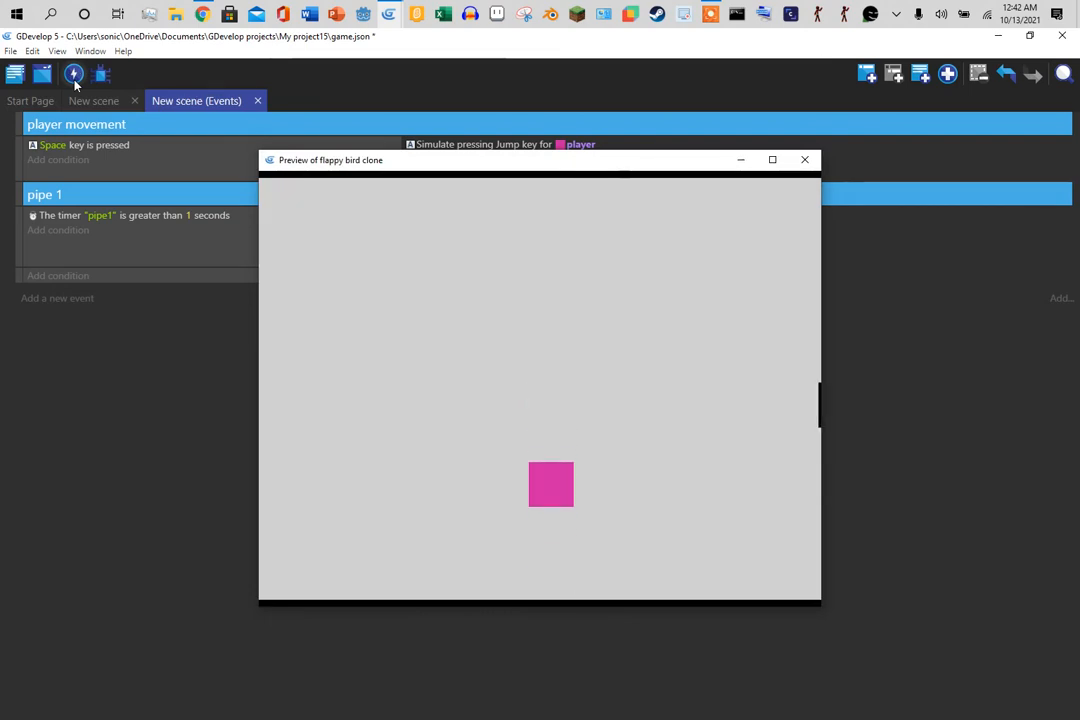
left_click(804, 161)
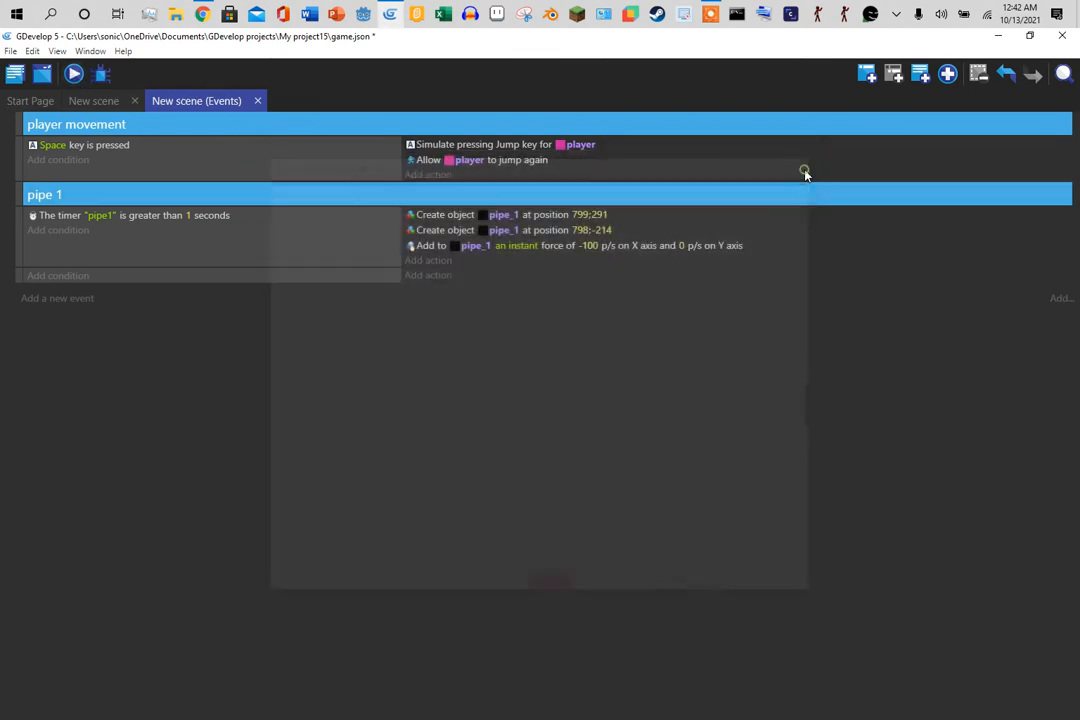
- Move the leftward force action into its own event and test jumping in another preview
left_click_drag(434, 253, 438, 284)
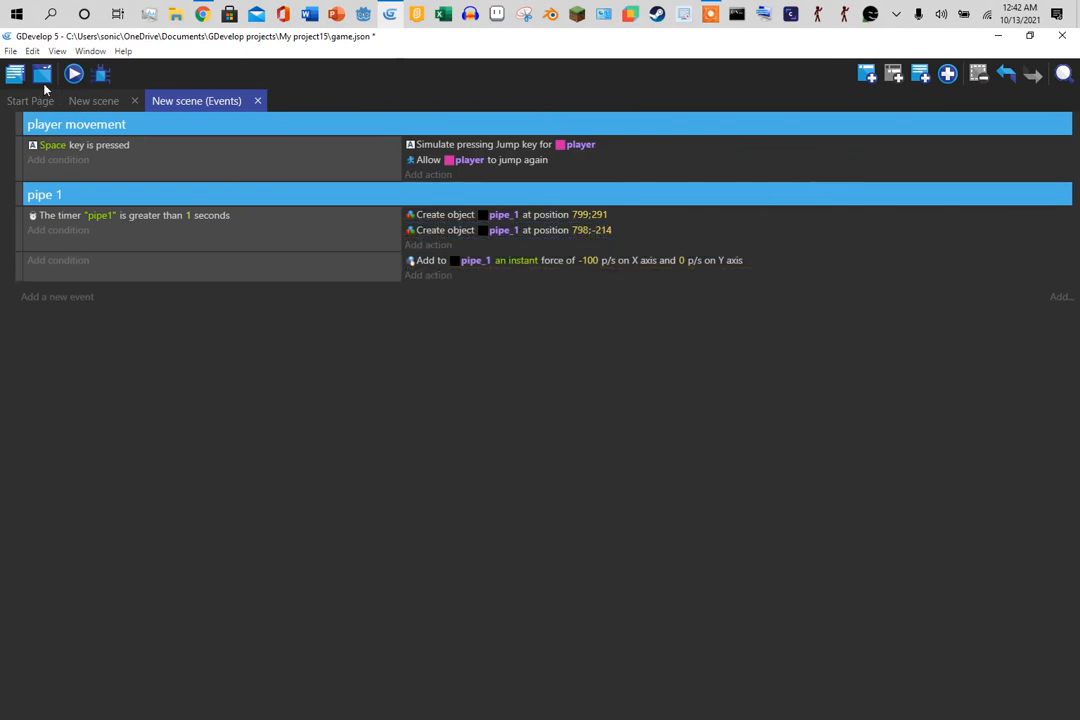
left_click(73, 74)
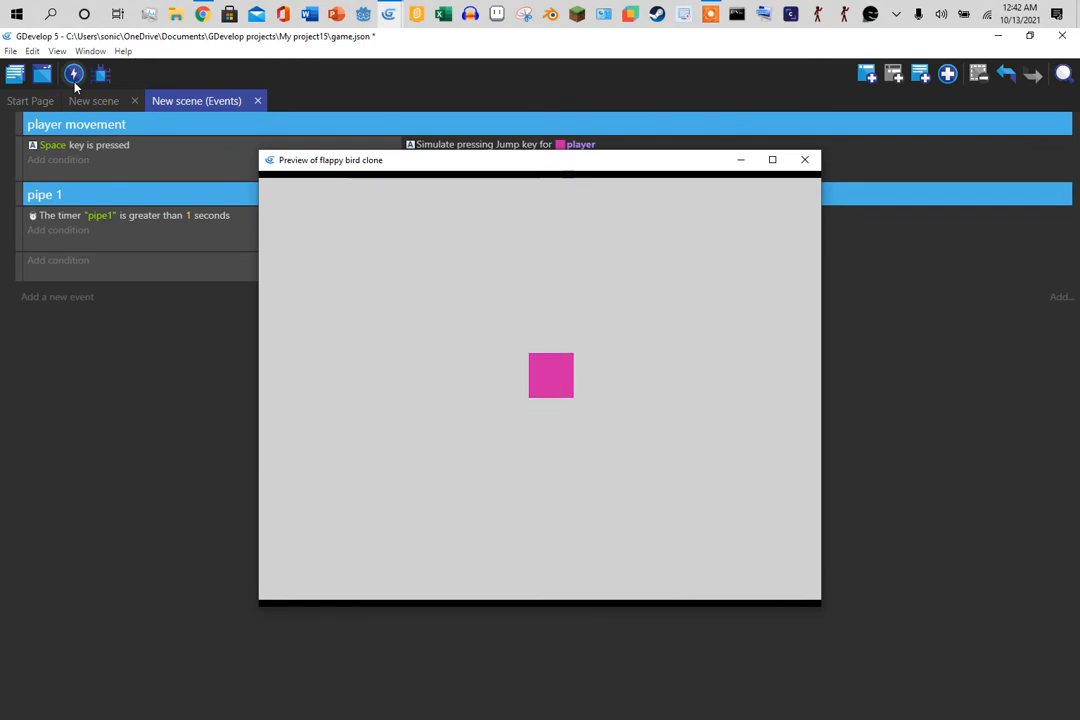
key("space")
key("space")
key("space")
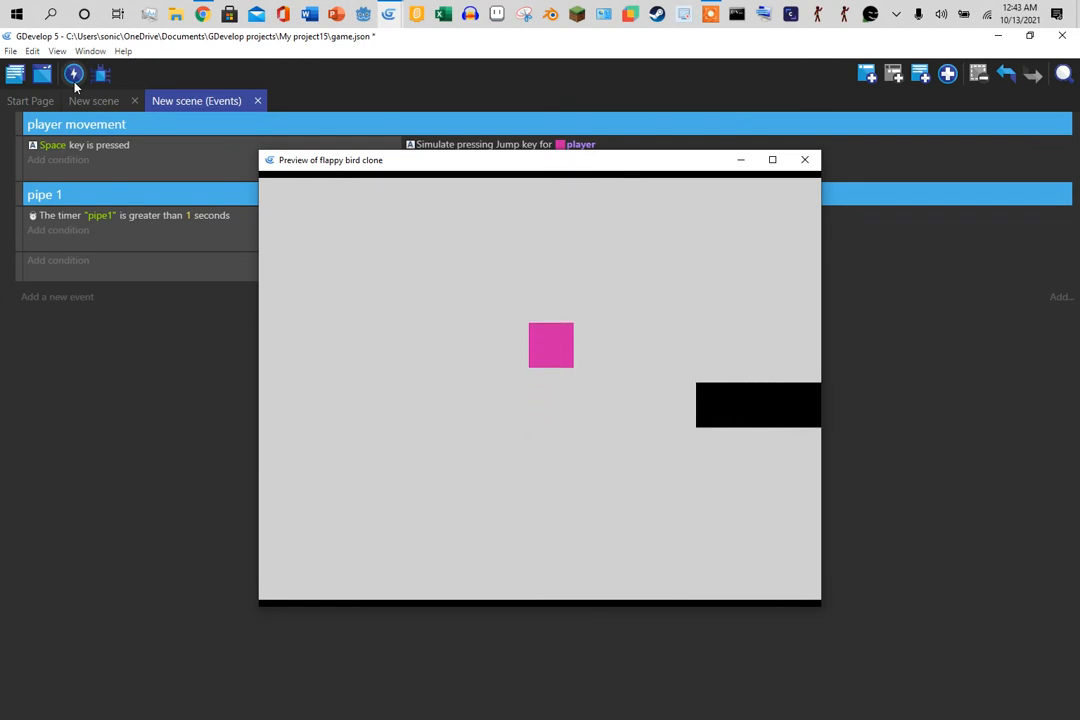
key("space")
key("space")
key("space")
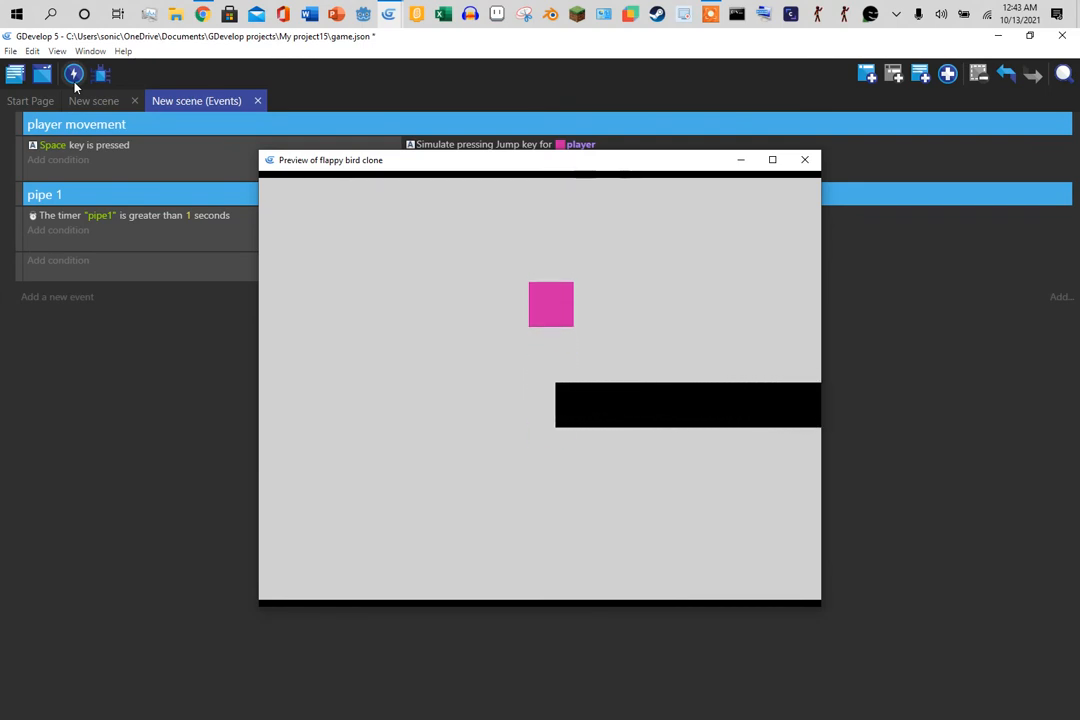
key("space")
key("space")
key("space")
key("space")
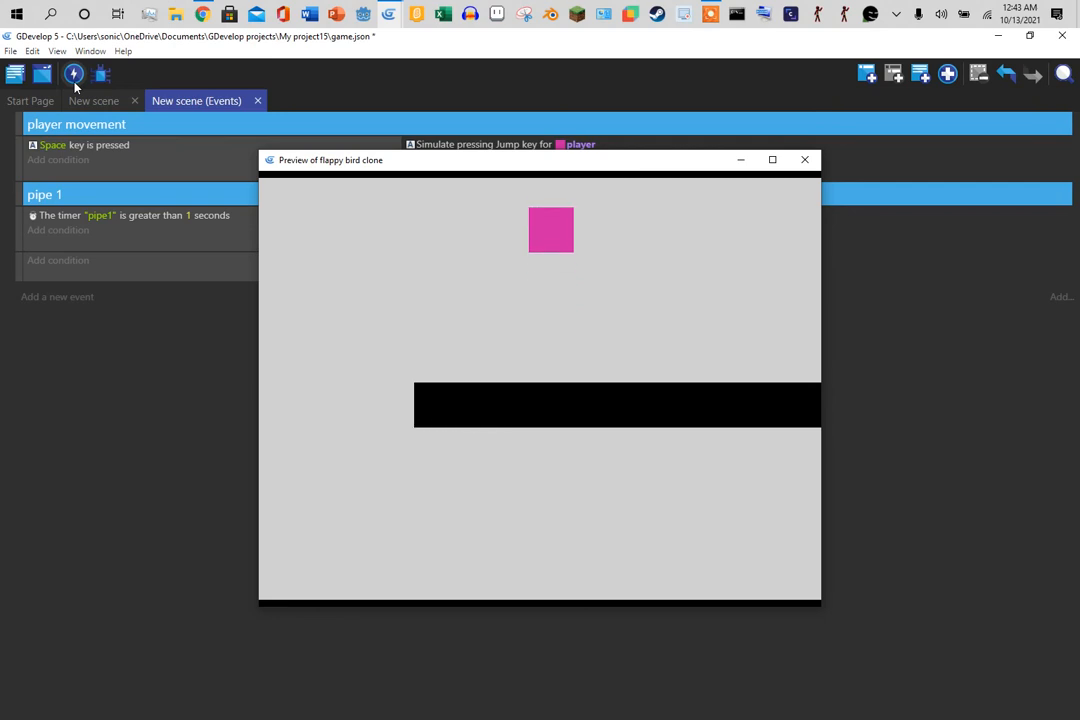
key("space")
key("space")
key("space")
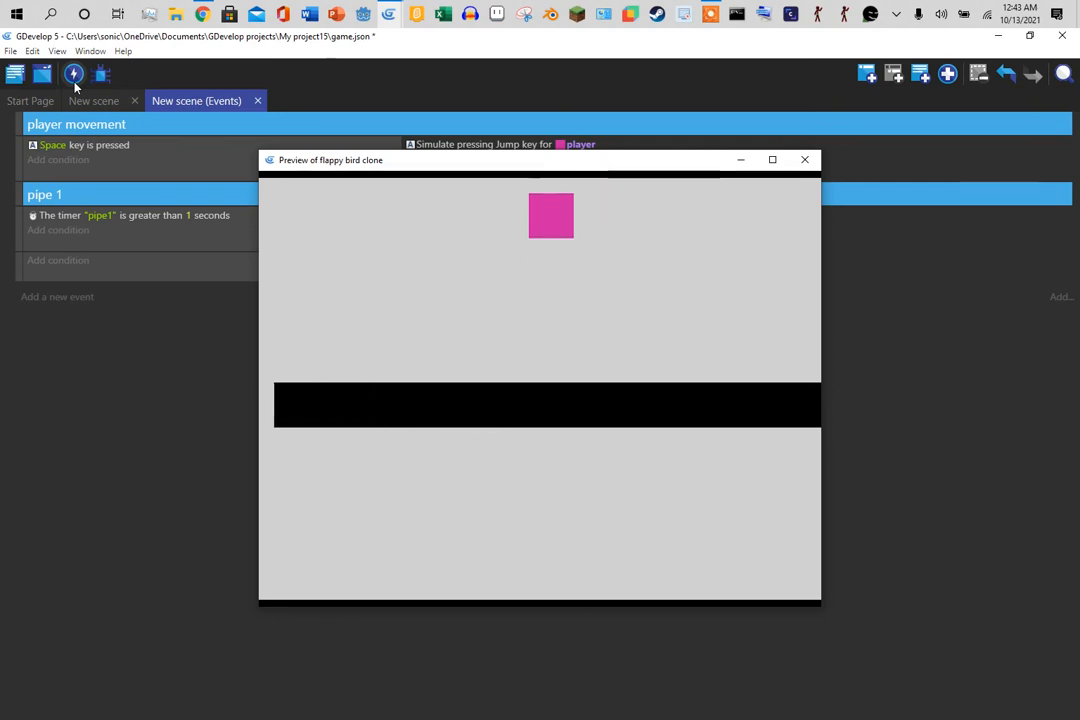
key("space")
key("space")
key("space")
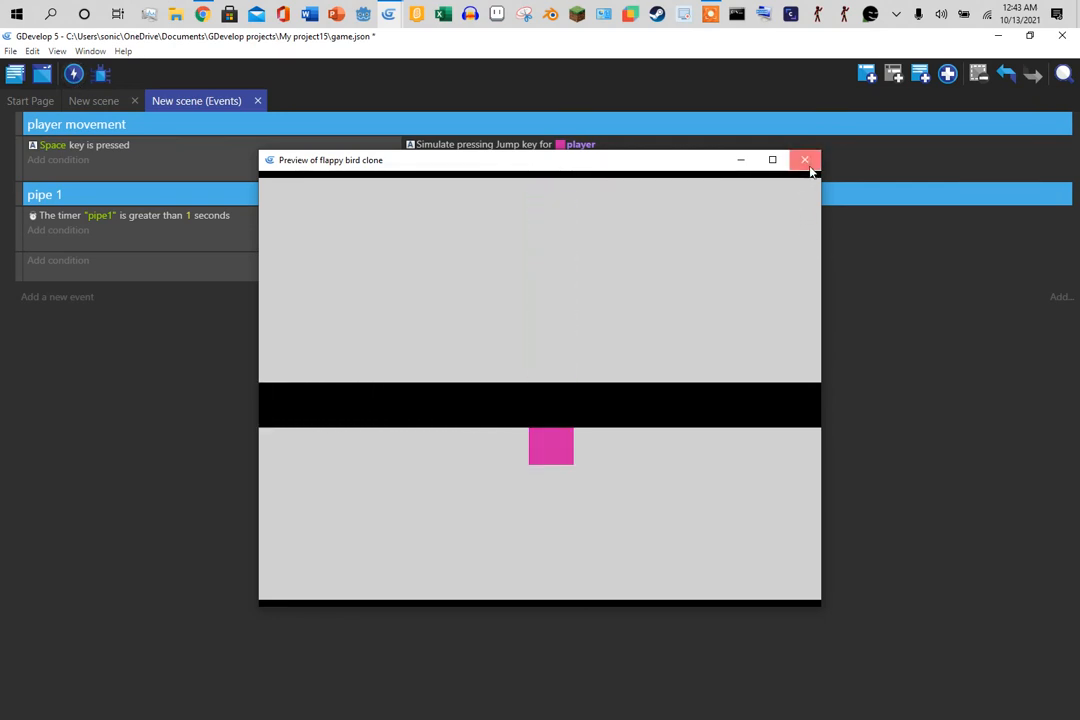
left_click(806, 162)
left_click(90, 101)
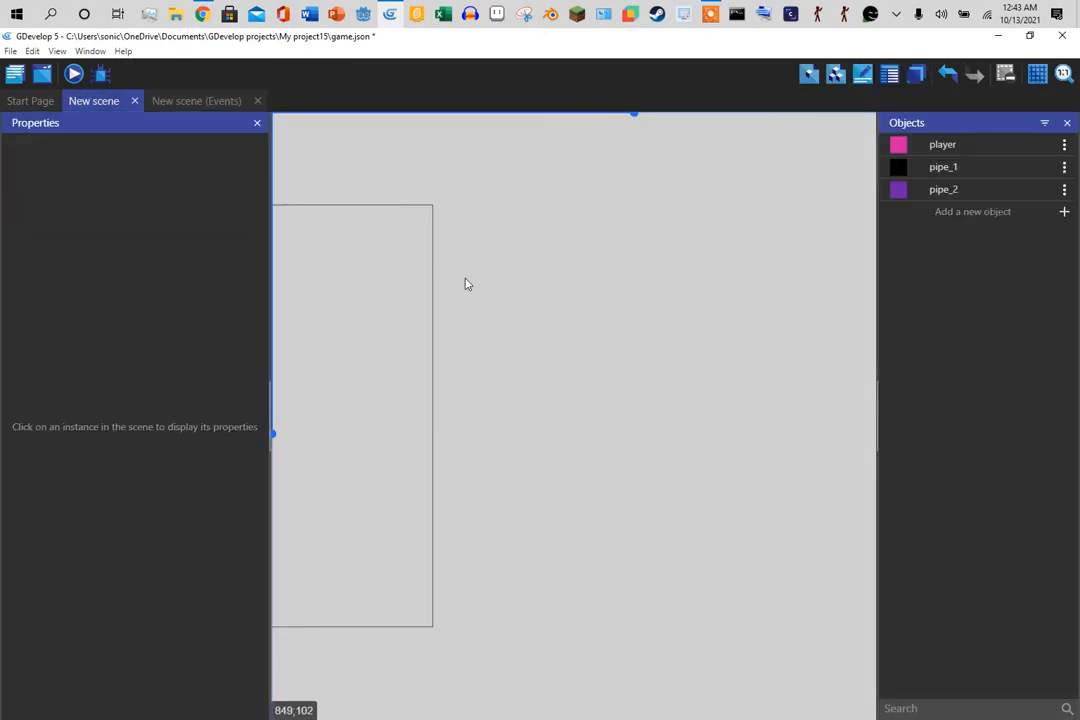
- Delete both Create object actions, move the force action into the timer event, and remove the empty event
left_click(198, 103)
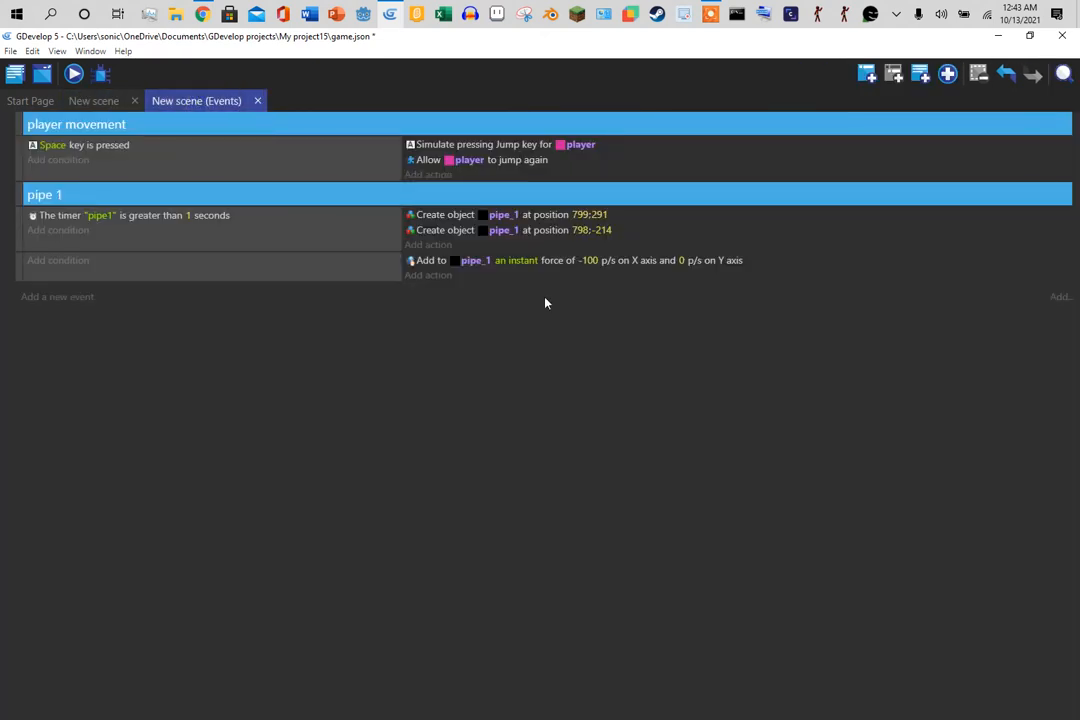
left_click(448, 230)
key("Delete")
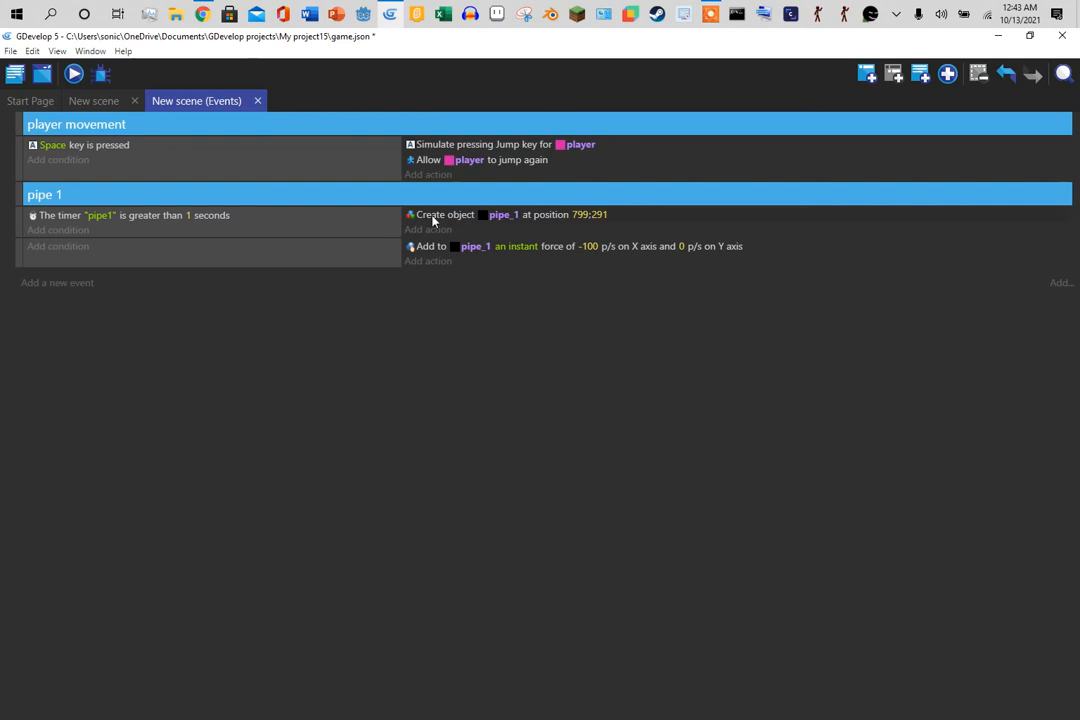
left_click(433, 216)
key("Delete")
mouse_move(441, 246)
left_mouse_down()
mouse_move(436, 229)
mouse_move(428, 235)
left_mouse_up()
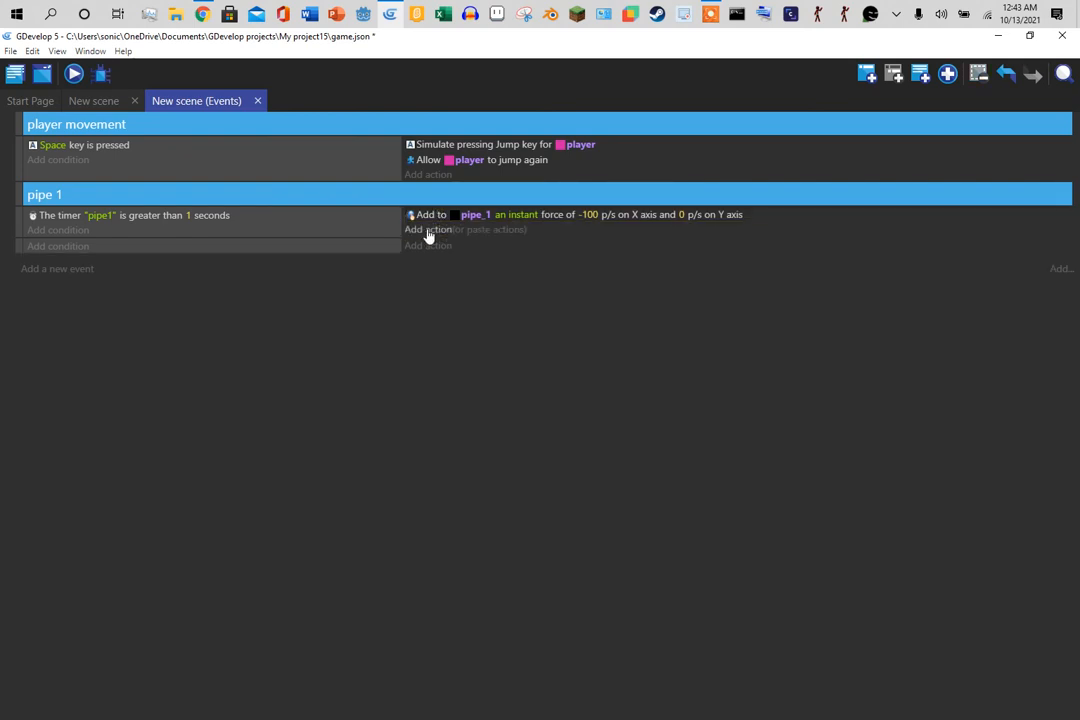
left_click(375, 247)
key("Delete")
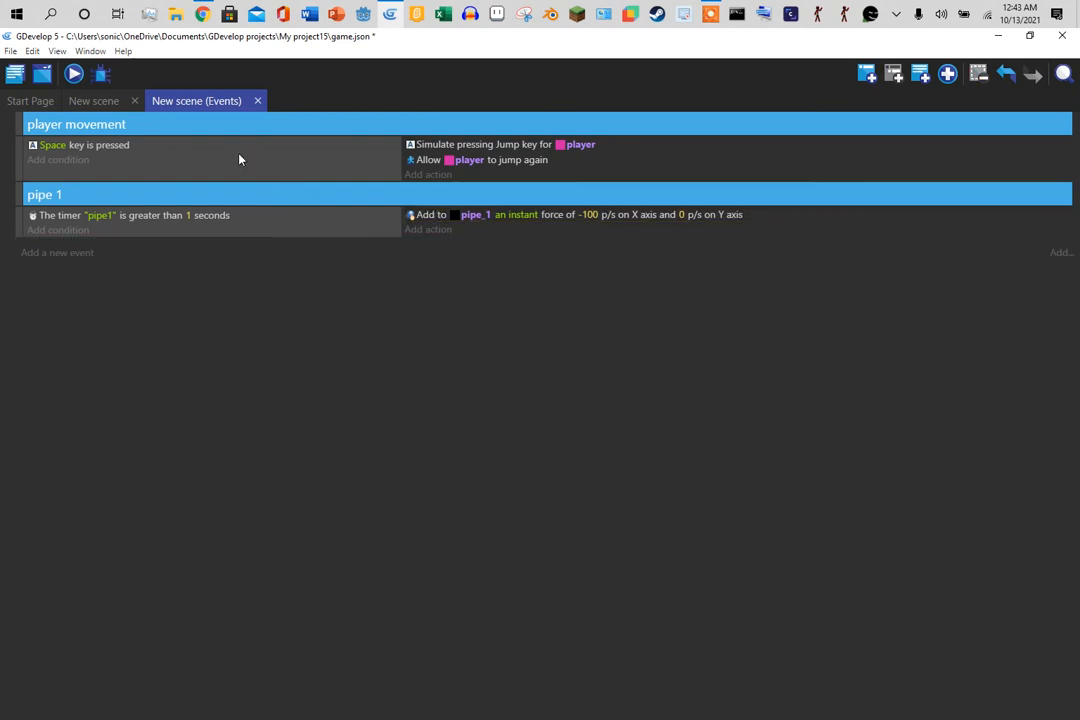
- Place and stretch four pipe_1 instances as two upper/lower pipe pairs, then launch a preview
left_click(93, 101)
left_click_drag(899, 169, 441, 179)
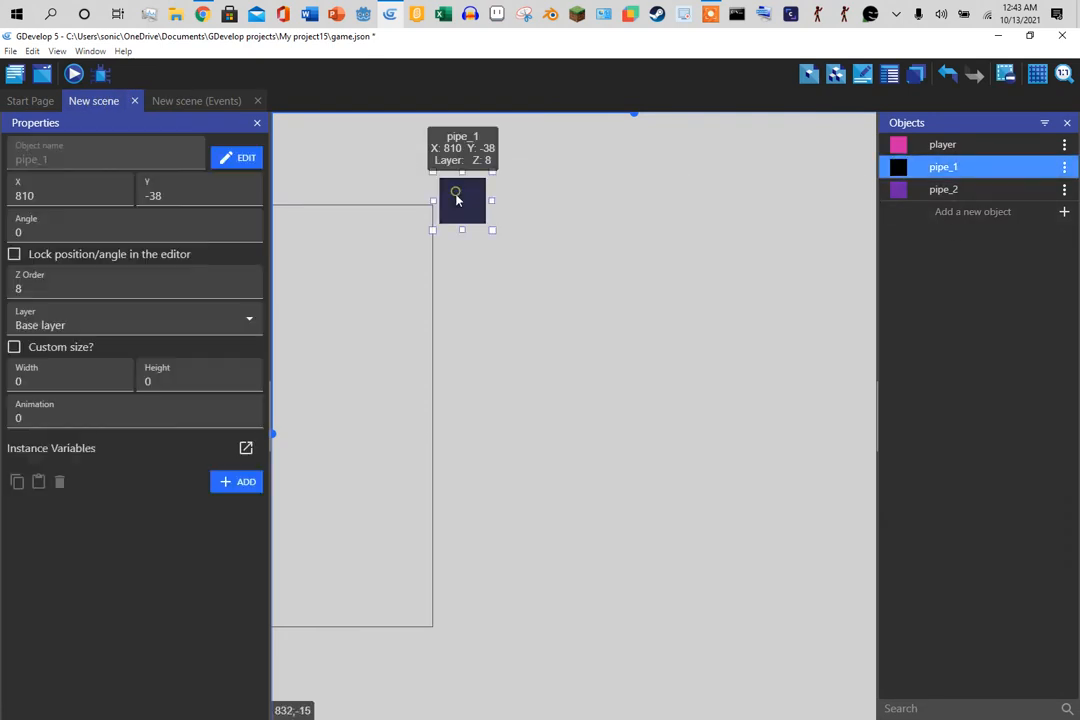
left_click_drag(466, 234, 456, 405)
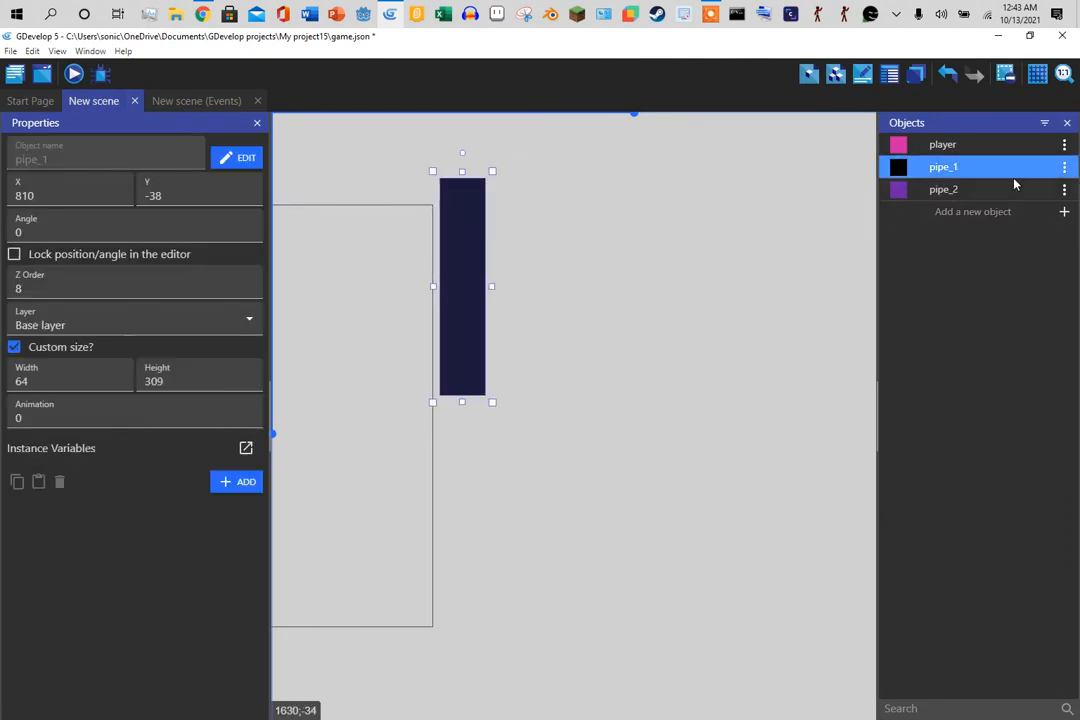
left_click_drag(987, 170, 441, 522)
left_click(465, 533)
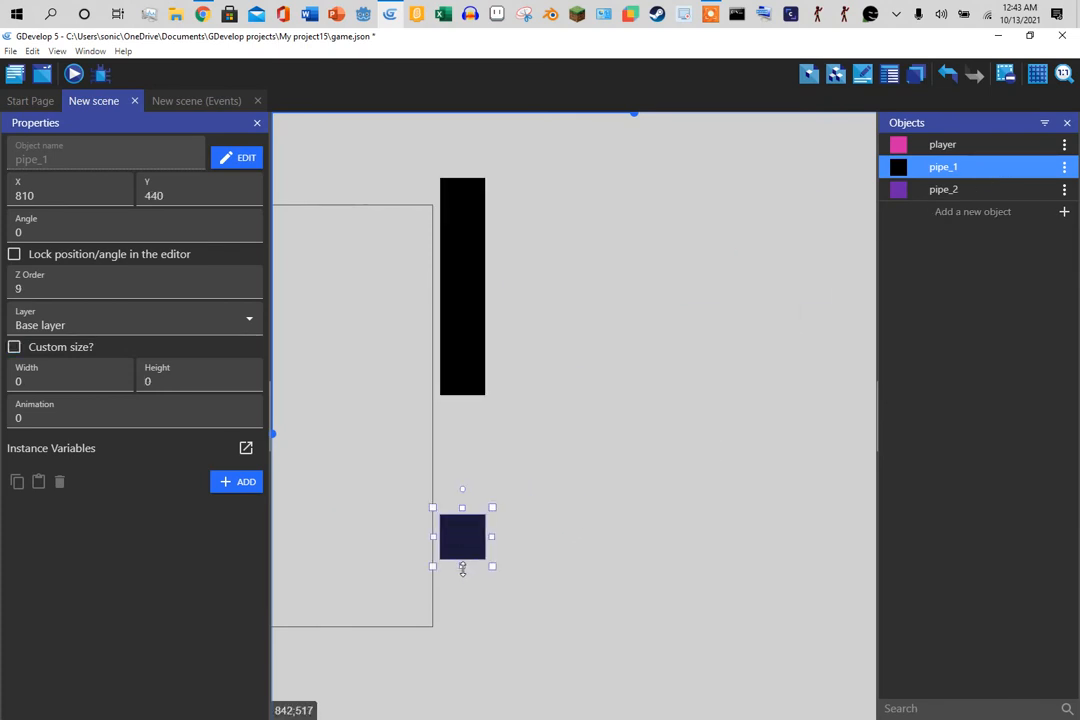
left_click_drag(462, 569, 462, 712)
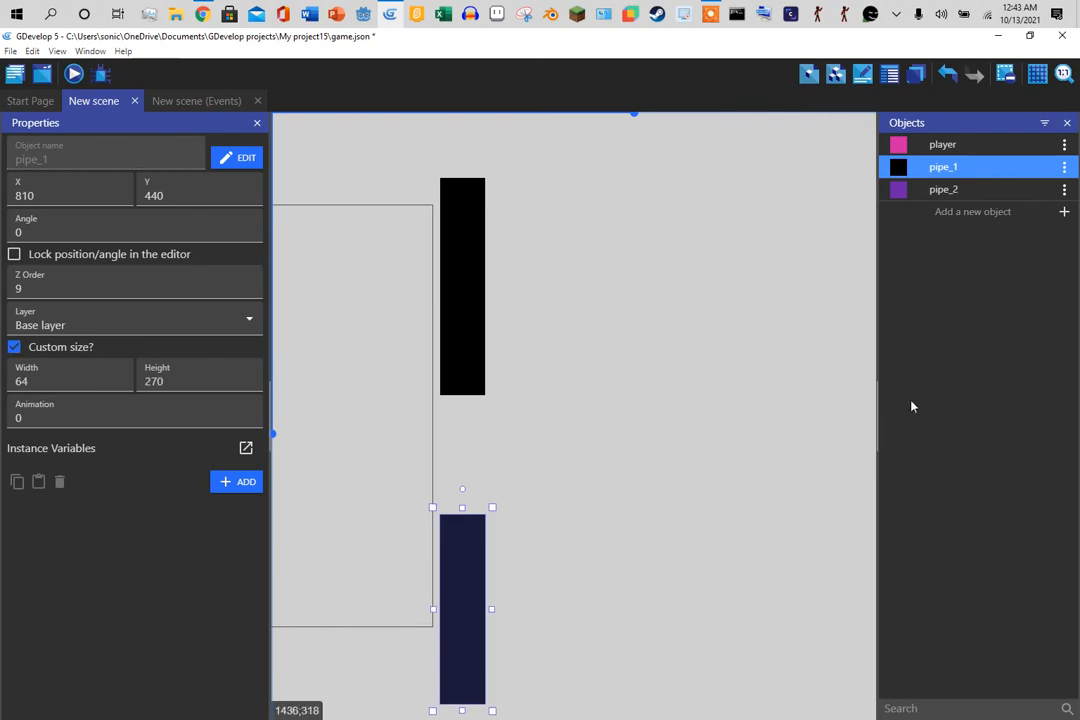
left_click_drag(940, 180, 581, 449)
left_click(567, 245)
left_click_drag(945, 166, 565, 573)
left_click(565, 573)
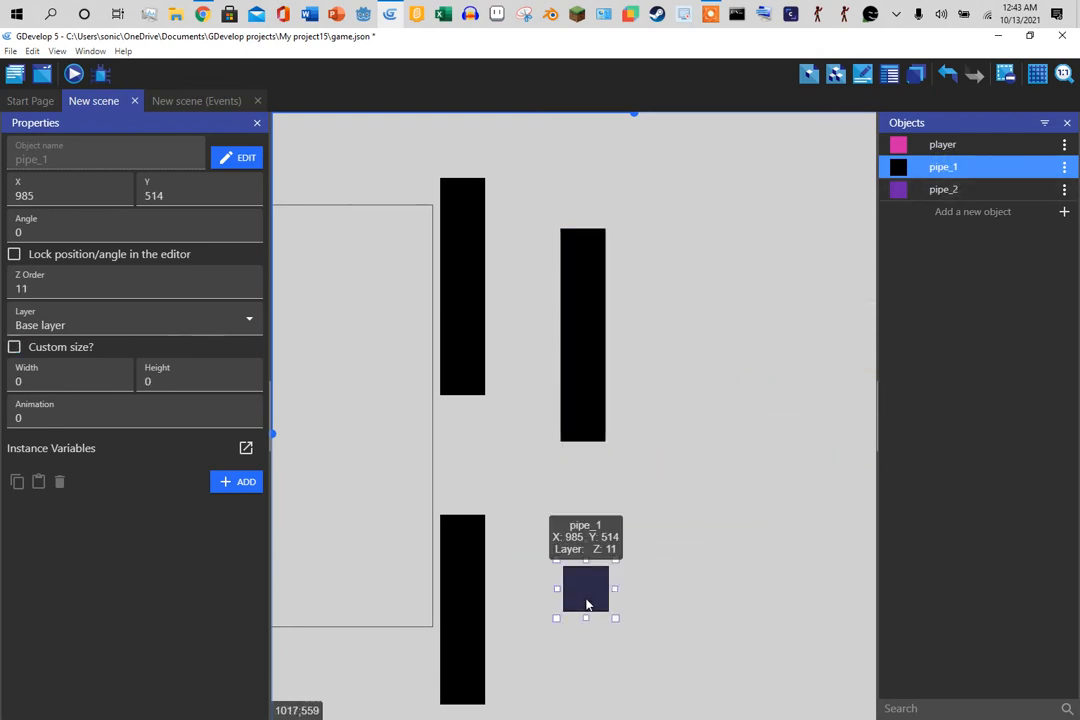
left_click_drag(586, 617, 585, 715)
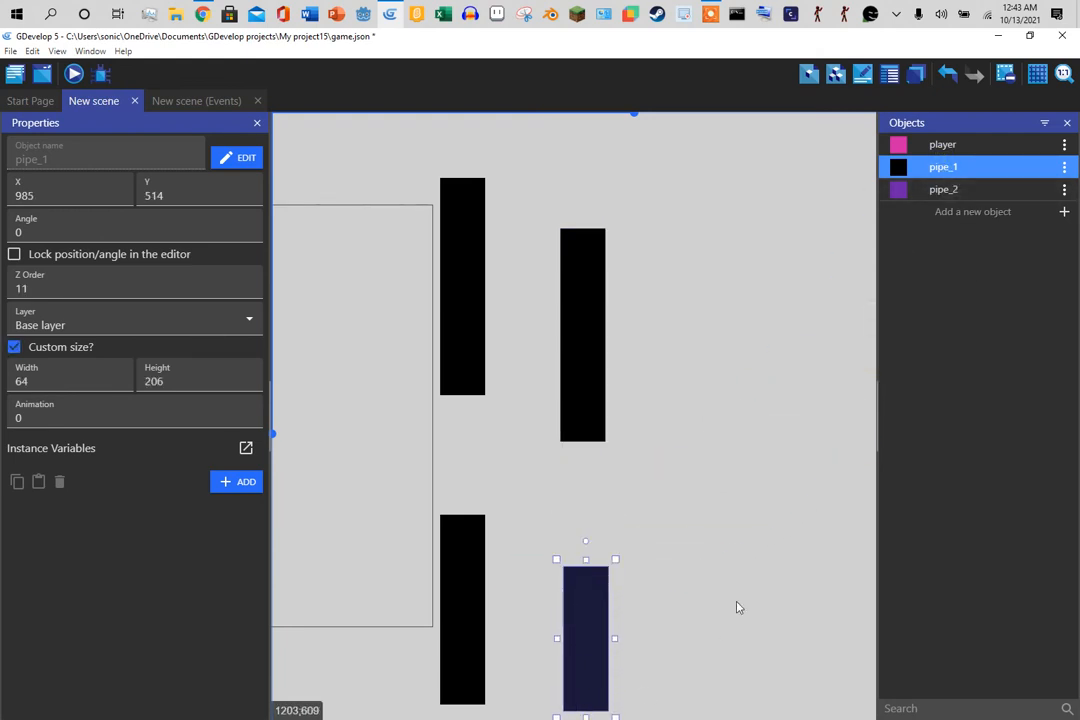
left_click(73, 75)
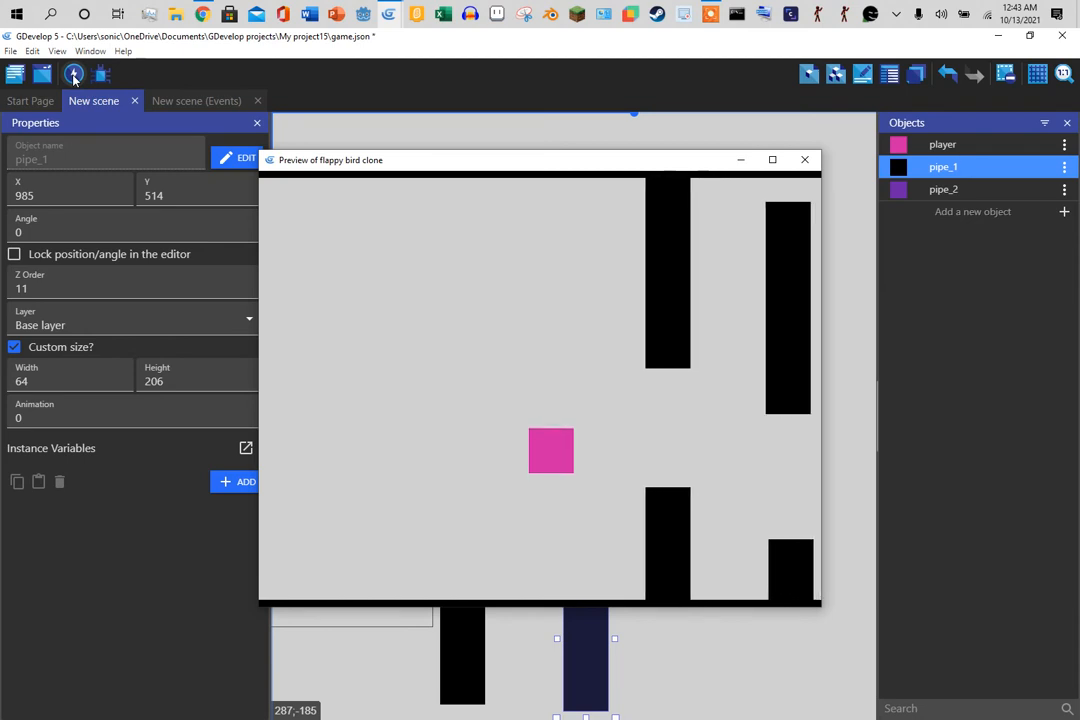
- Test a jump, close the preview, and raise the upper-right pipe to Y -55 with height 367
key("space")
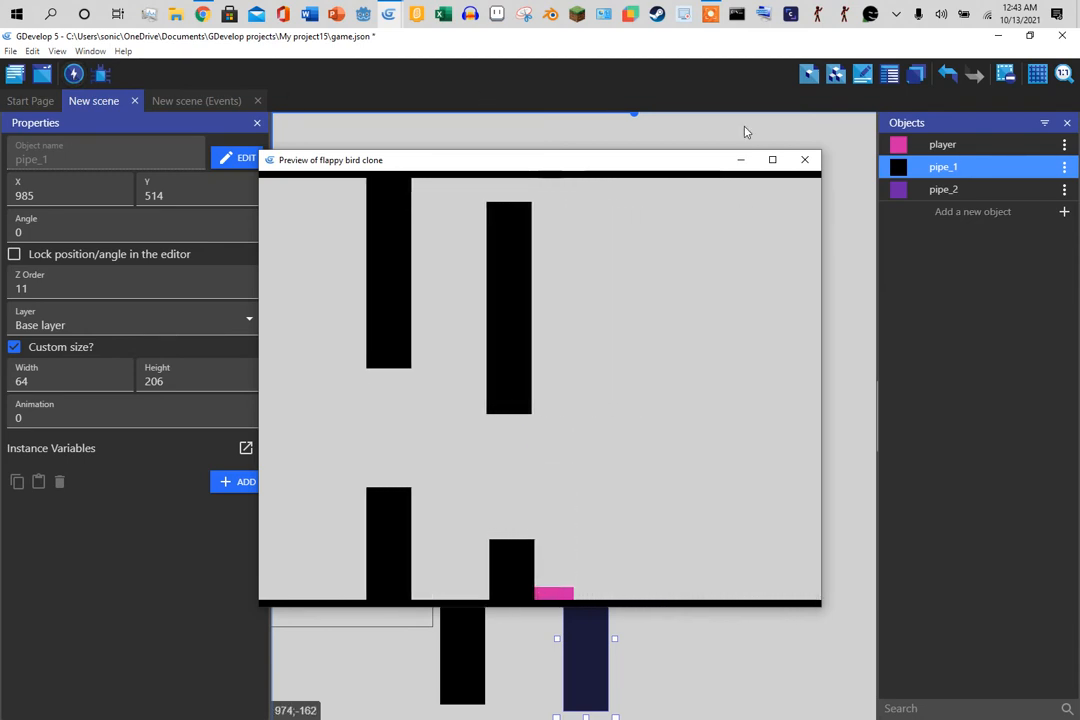
left_click(804, 160)
left_click_drag(568, 355, 570, 338)
left_click_drag(582, 207, 581, 157)
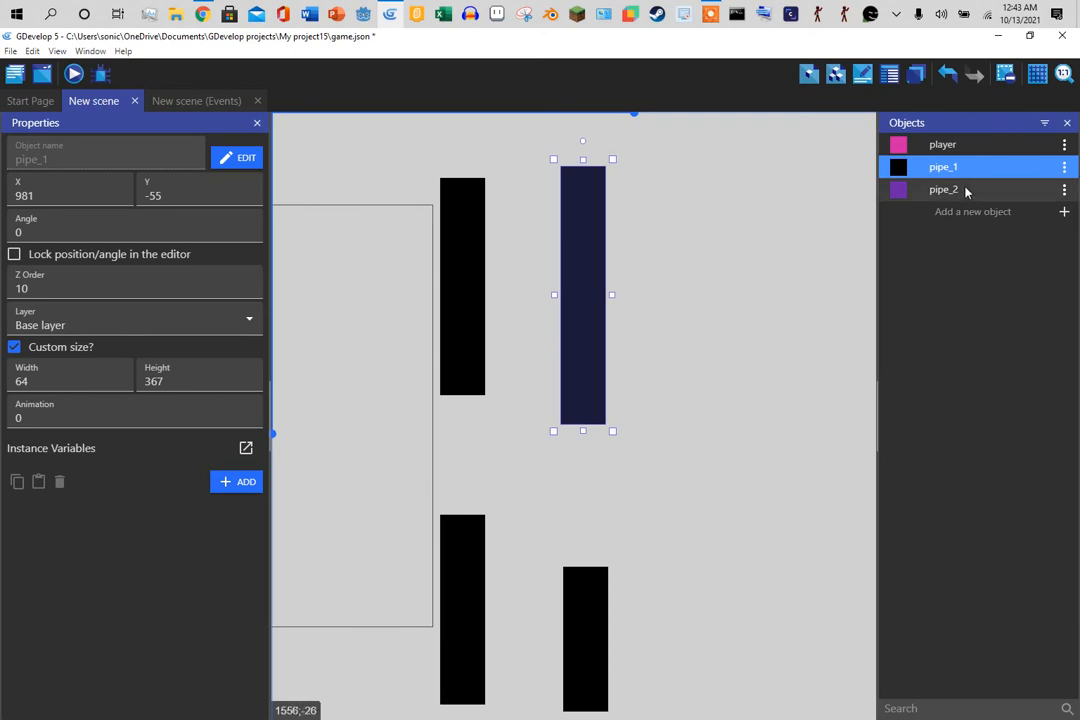
- Hide the properties panel and place stretched pipe_2 bars along the scene's top and bottom edges
left_click(255, 124)
left_click(868, 192)
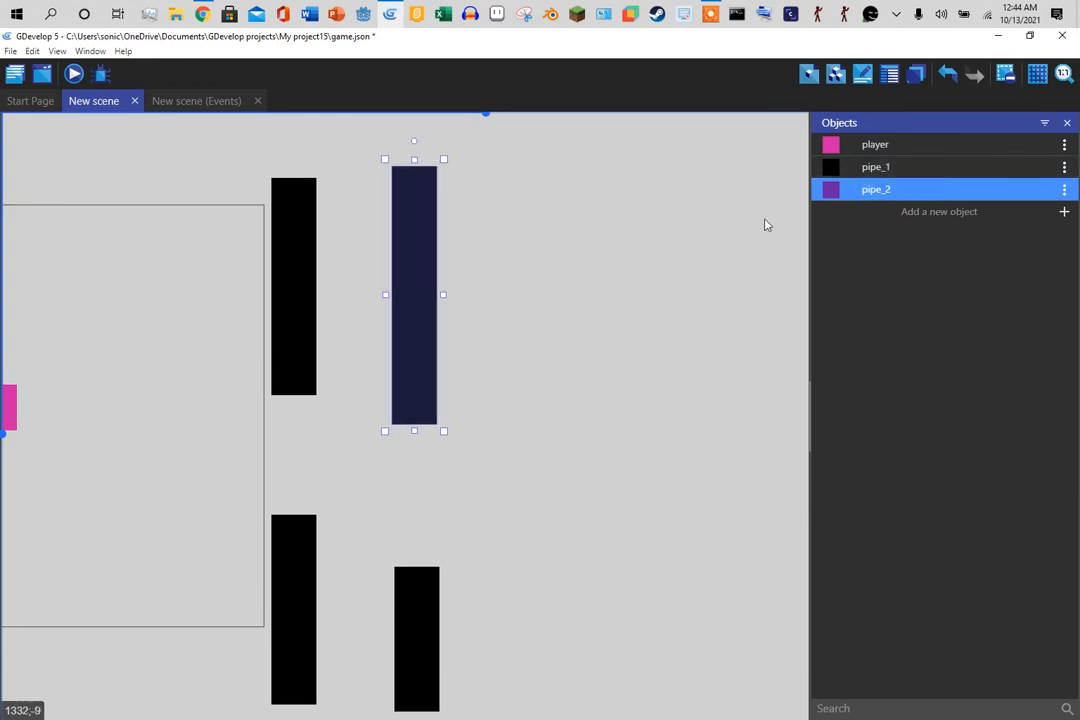
left_click_drag(480, 118, 428, 116)
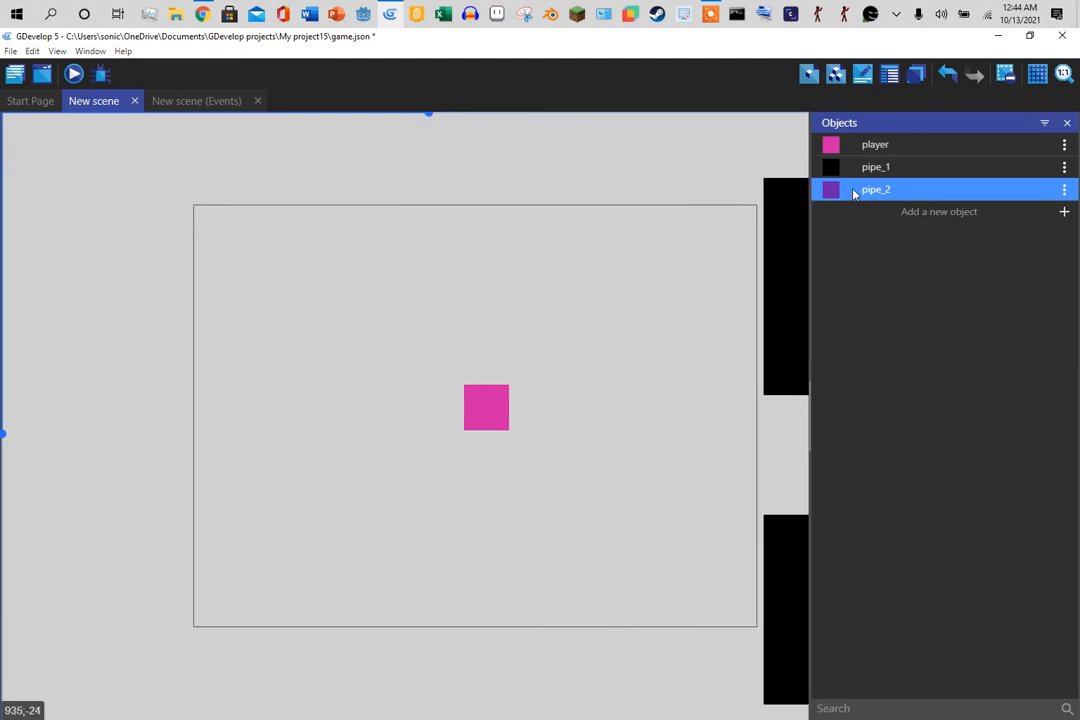
left_click_drag(855, 193, 814, 202)
left_click(206, 182)
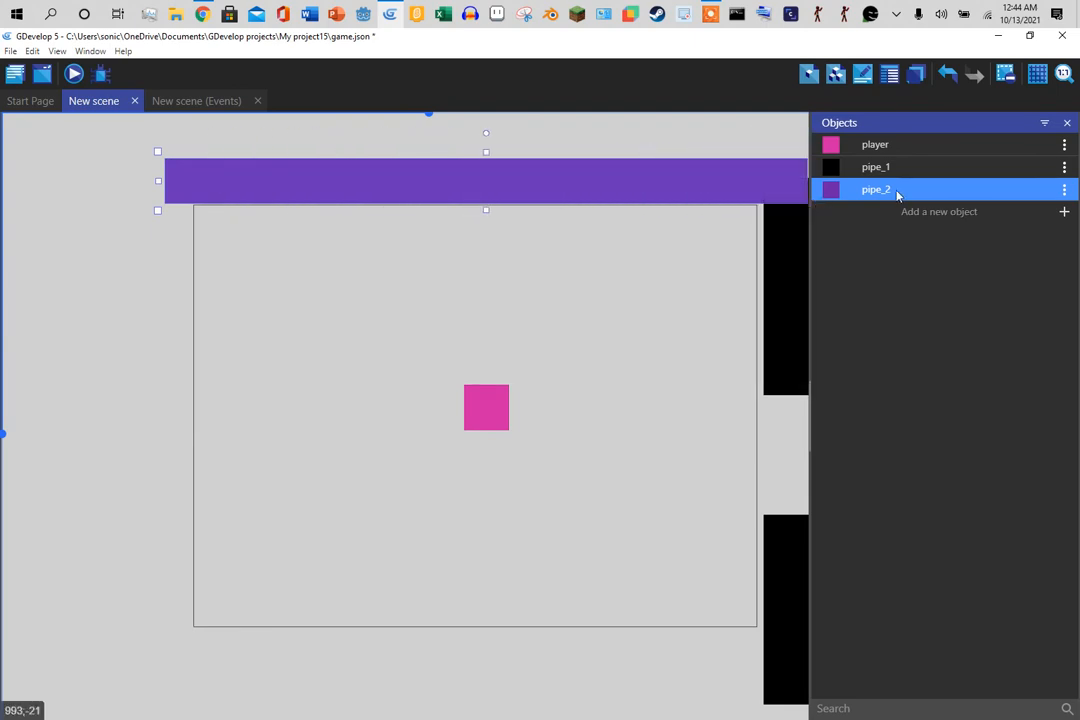
left_click_drag(897, 195, 808, 652)
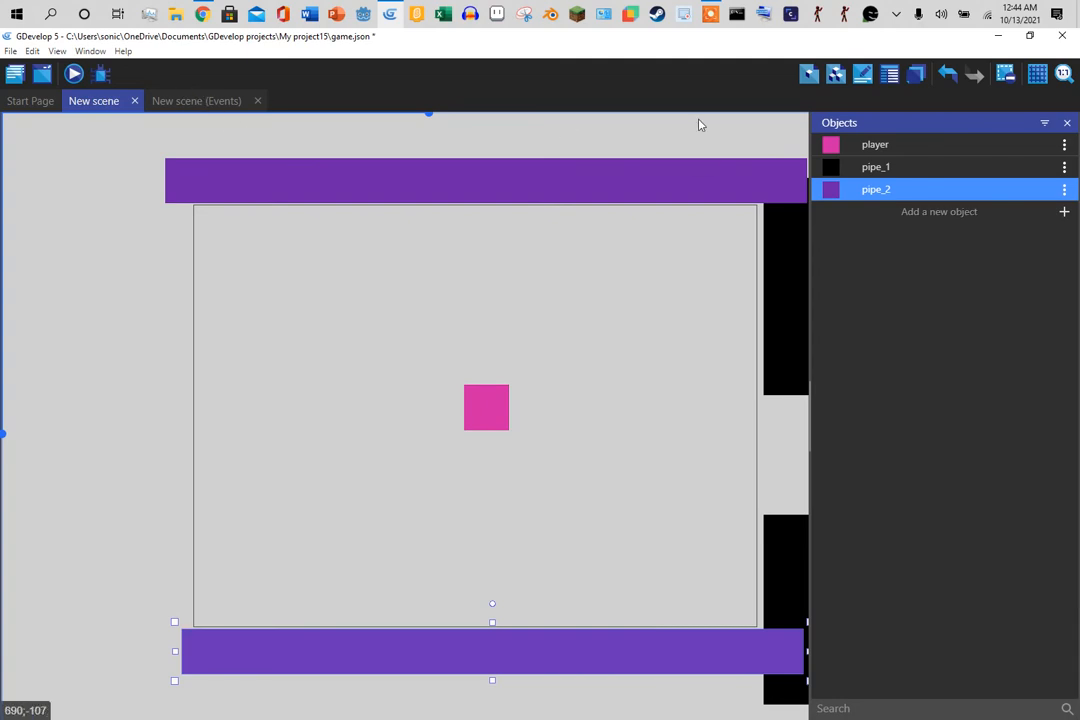
- Create a new object group containing pipe_1 and pipe_2
left_click(838, 76)
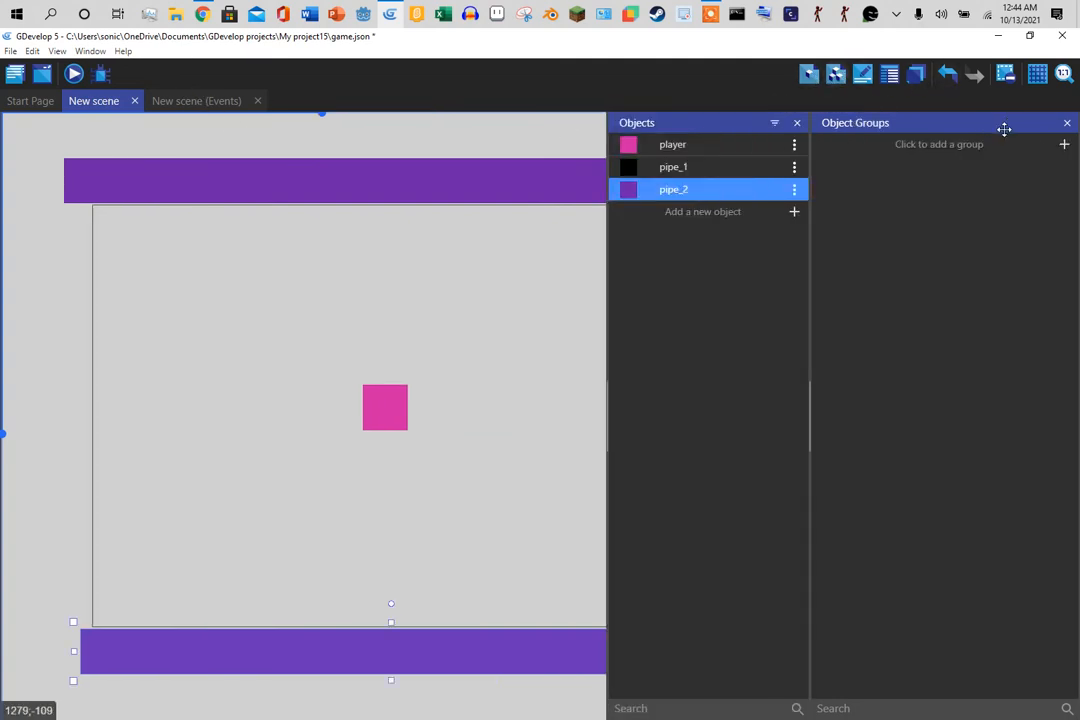
left_click(1063, 144)
left_click(904, 148)
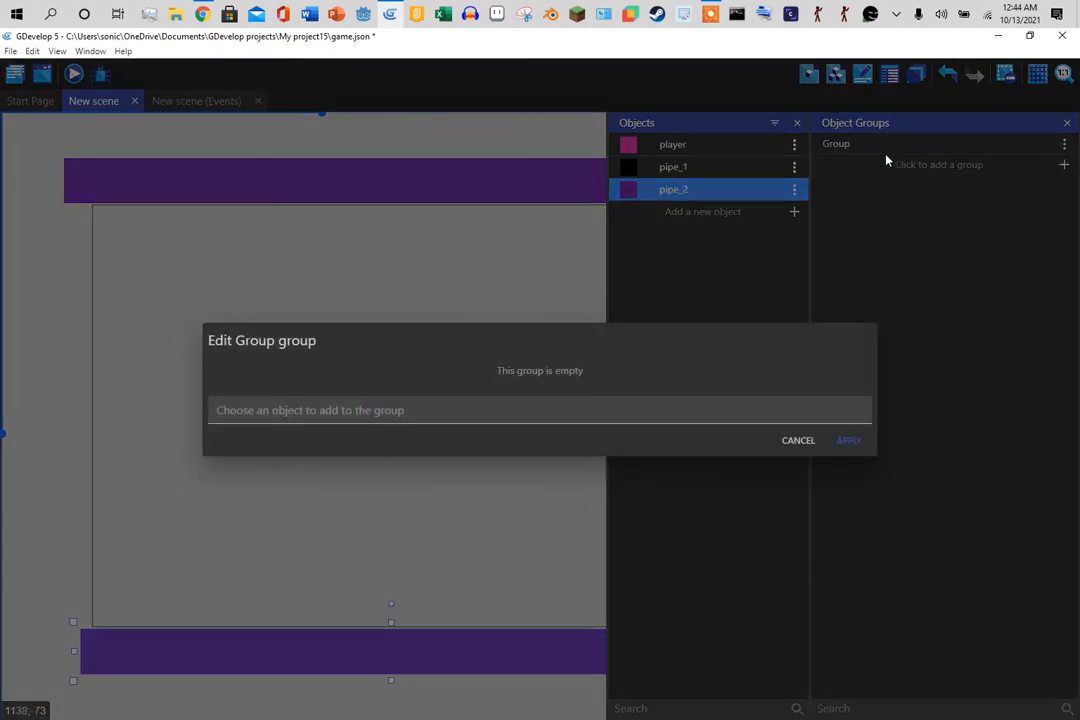
left_click(523, 410)
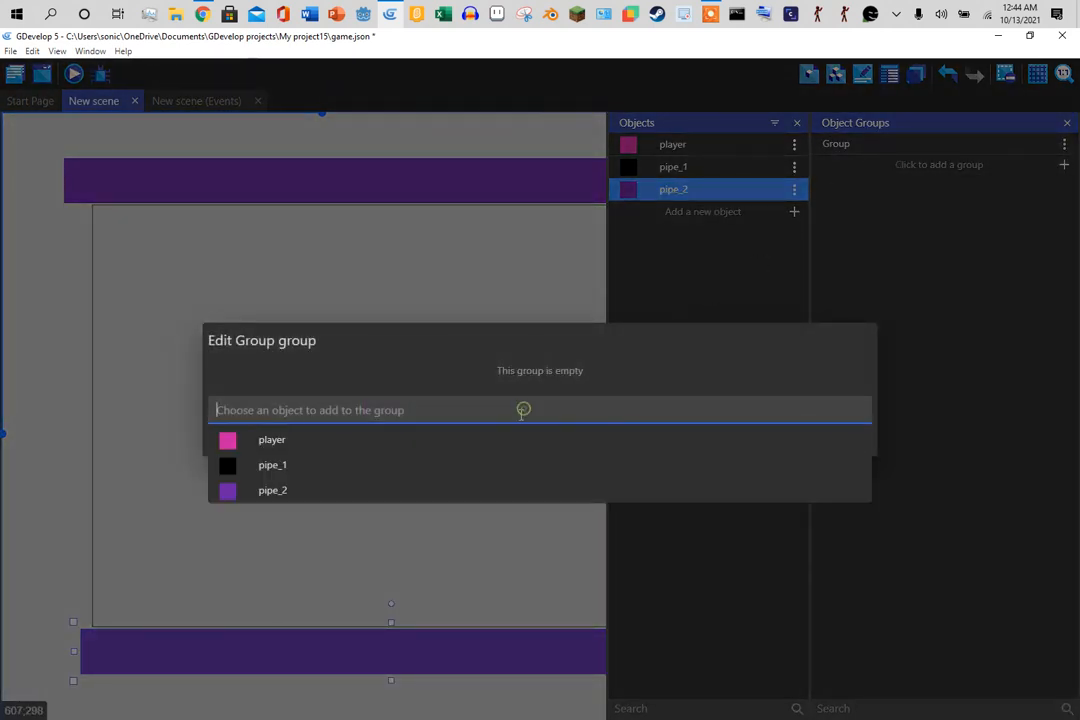
left_click(364, 465)
left_click(390, 498)
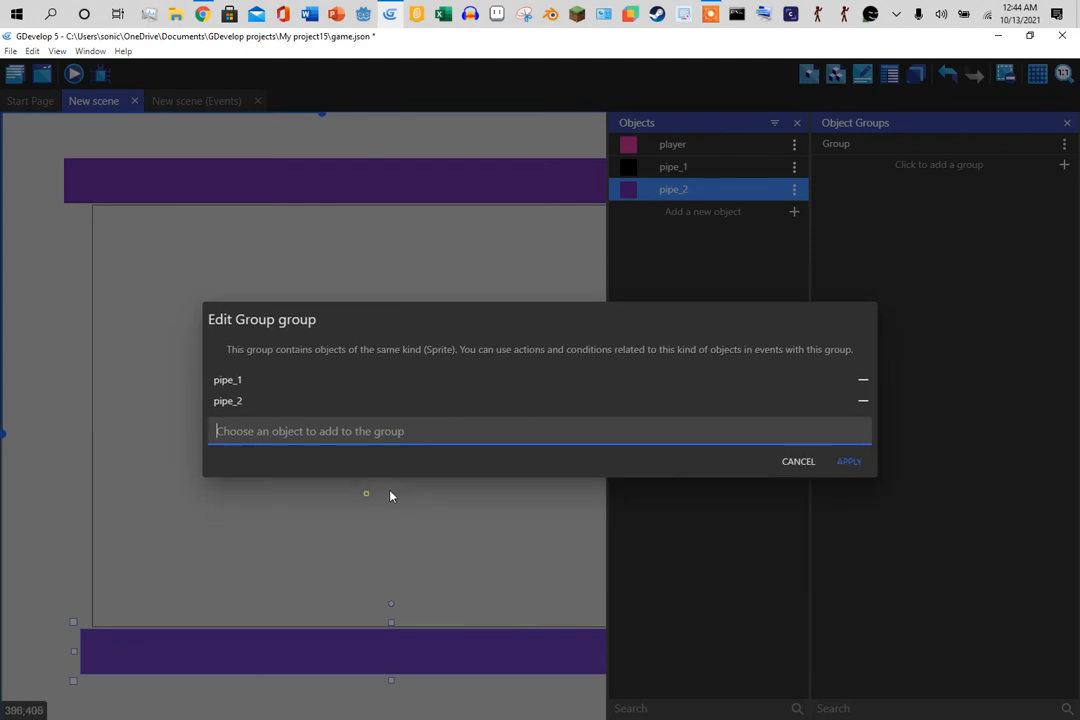
left_click(860, 459)
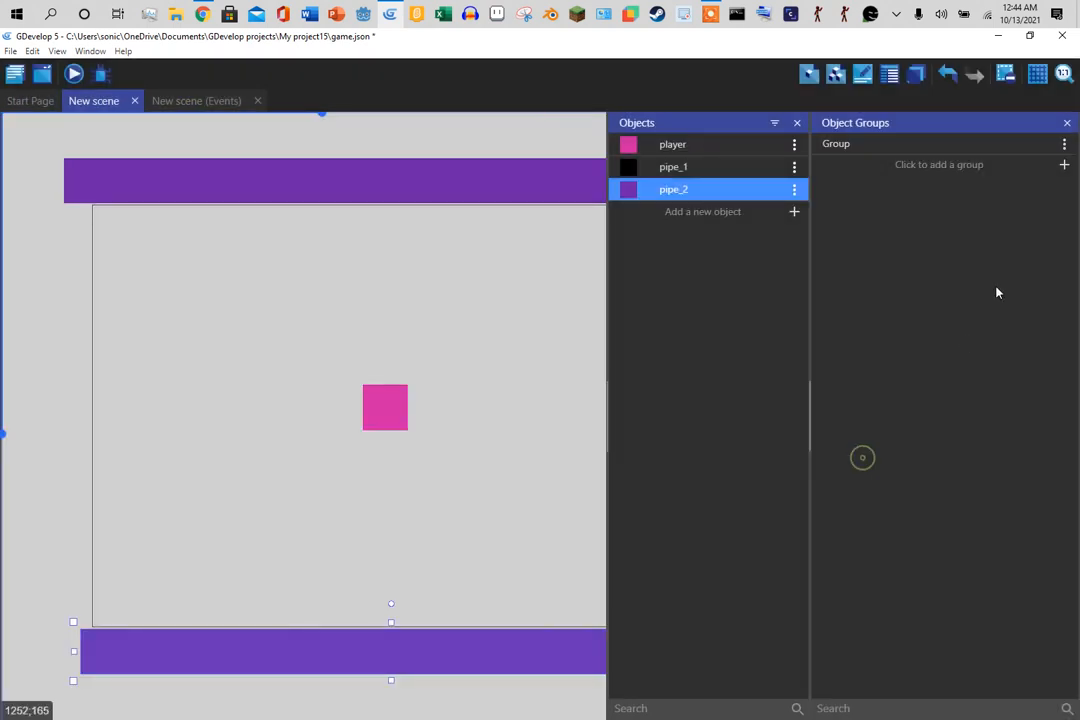
- Rename the new object group to 'hurt'
left_click(1063, 144)
left_click(1011, 201)
key("BackSpace")
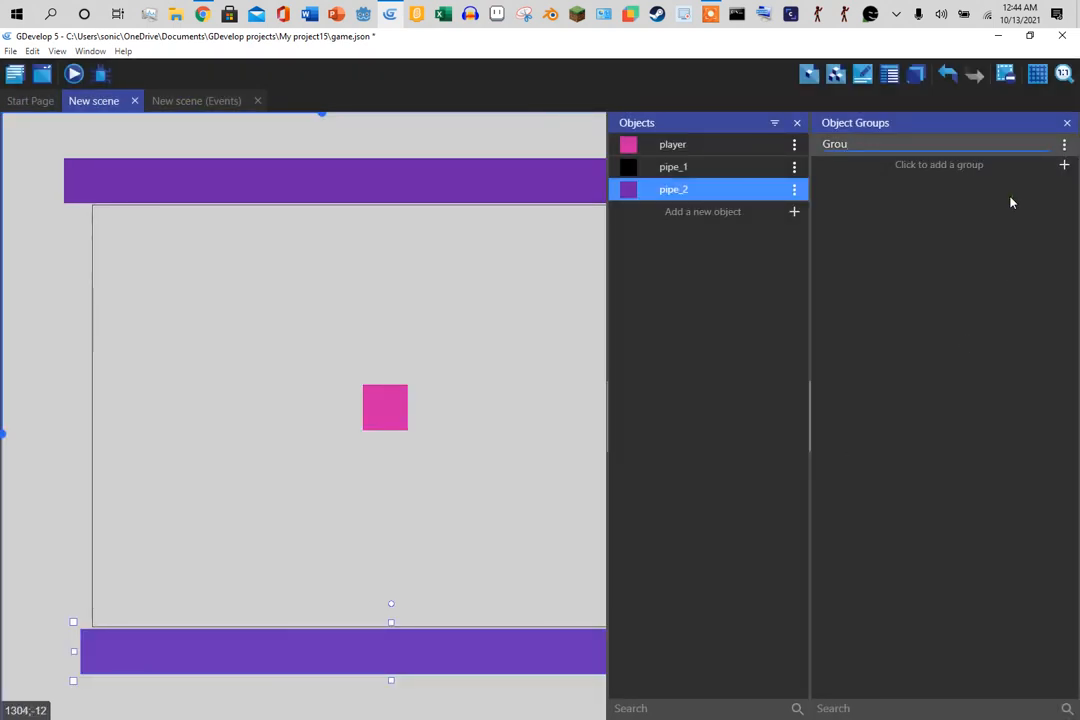
key("BackSpace")
key("BackSpace")
key("BackSpace")
key("BackSpace")
type("hurt")
key("Return")
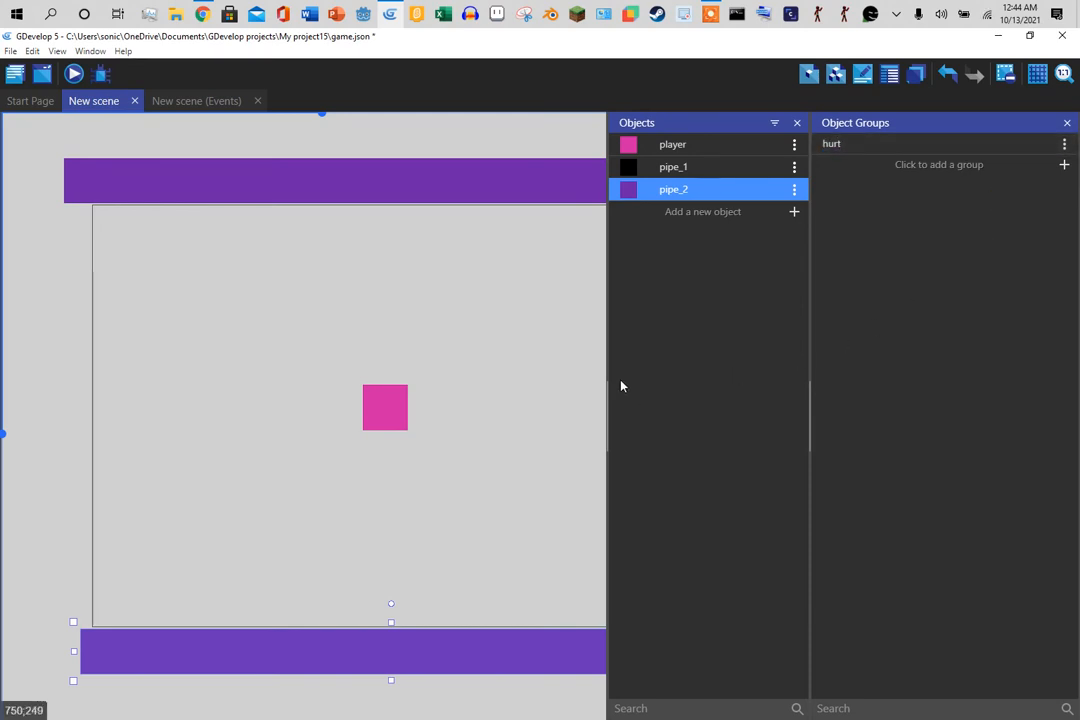
left_click(212, 101)
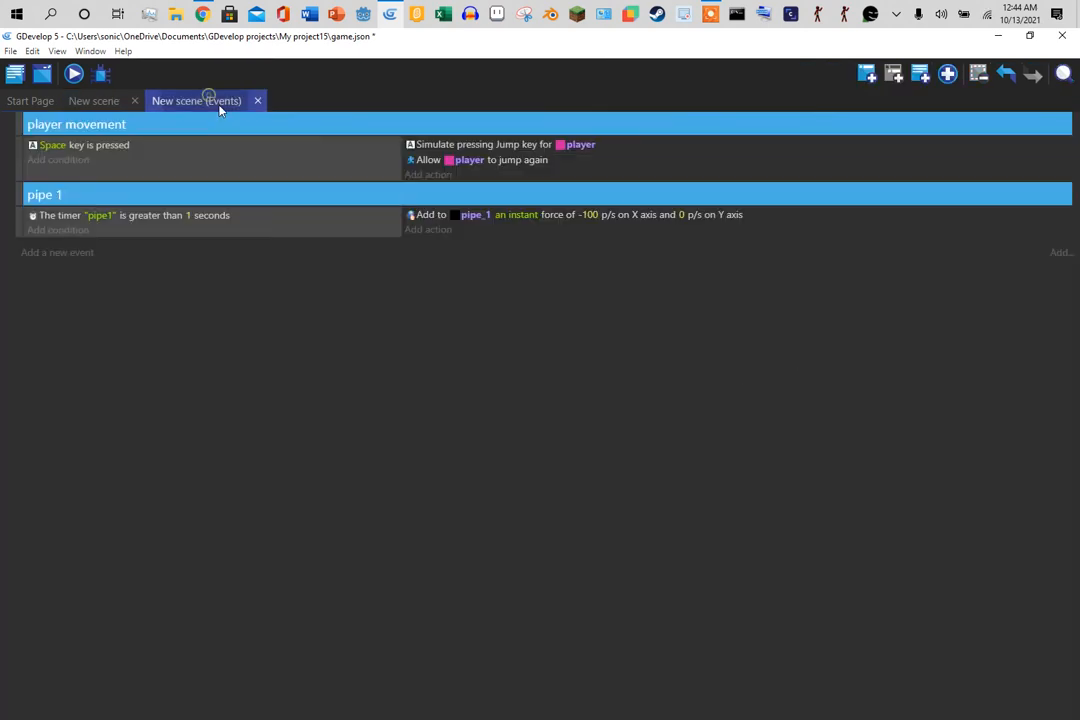
- Add an event under player movement with the condition player is in collision with hurt
left_click(55, 257)
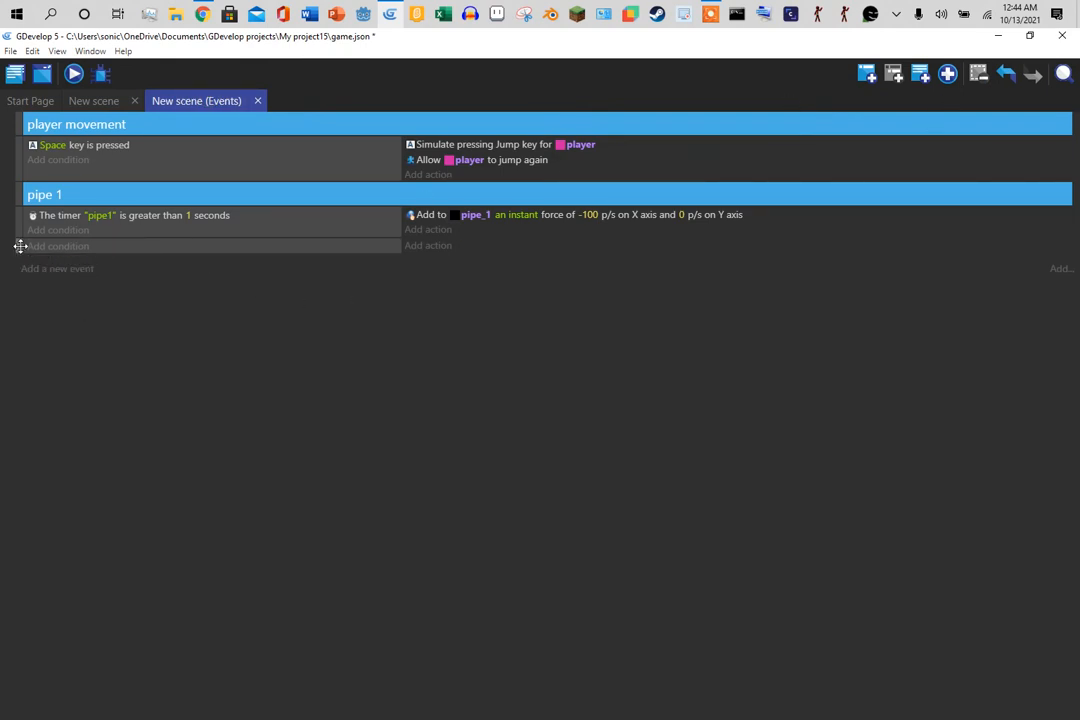
left_click_drag(20, 246, 17, 188)
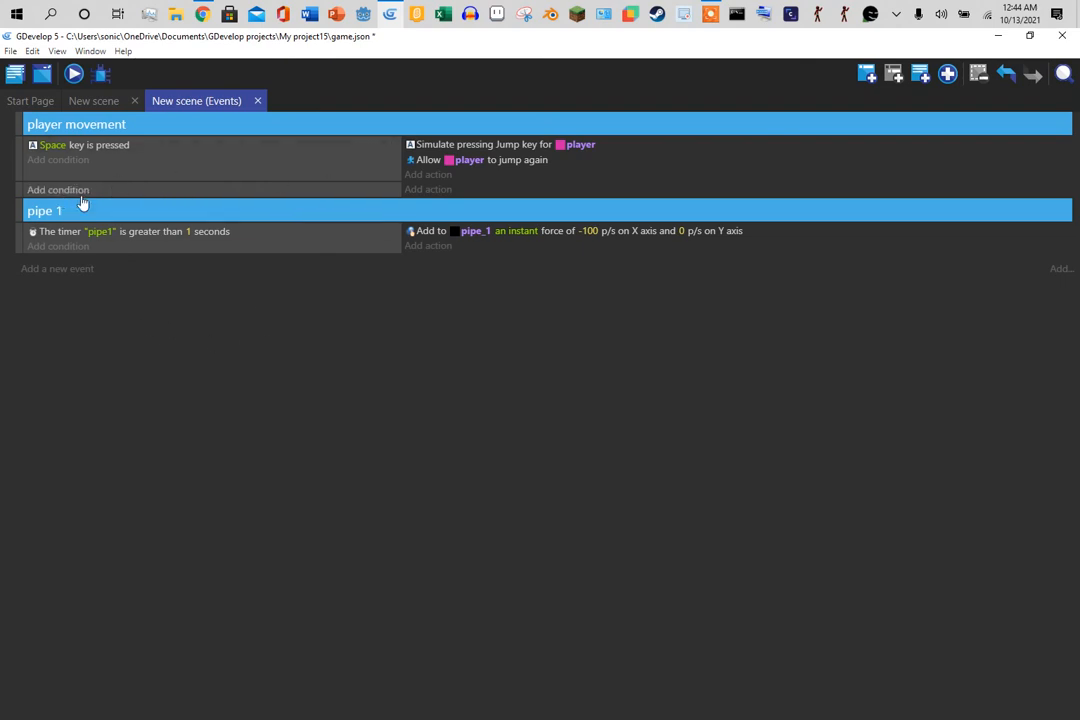
left_click(55, 190)
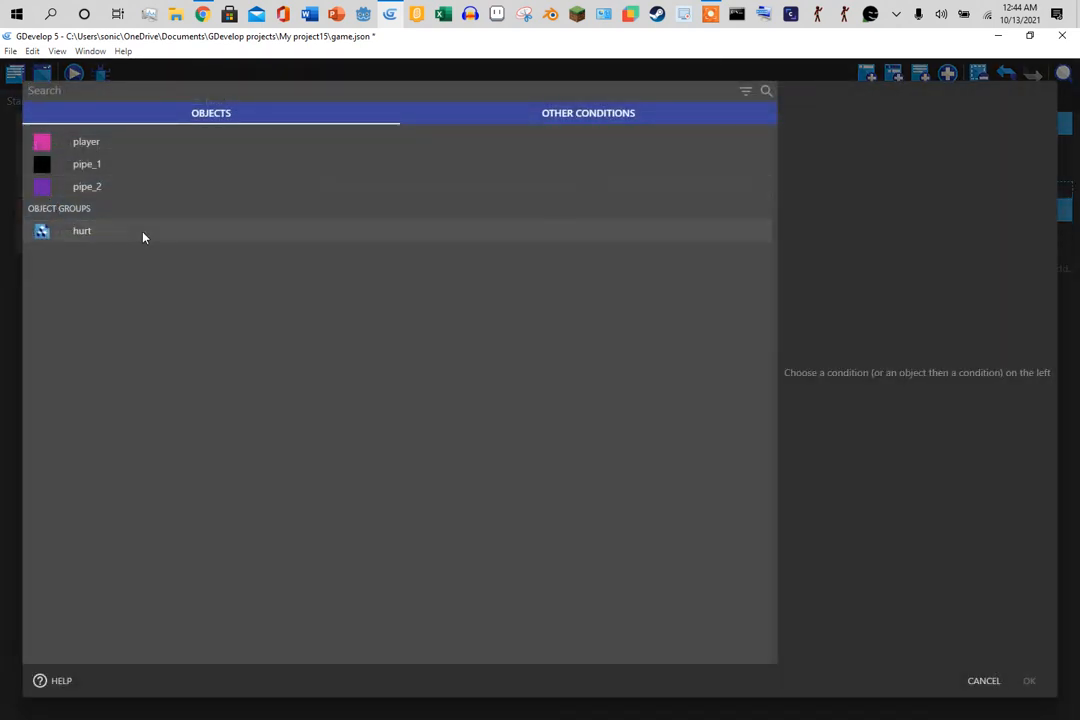
left_click(122, 143)
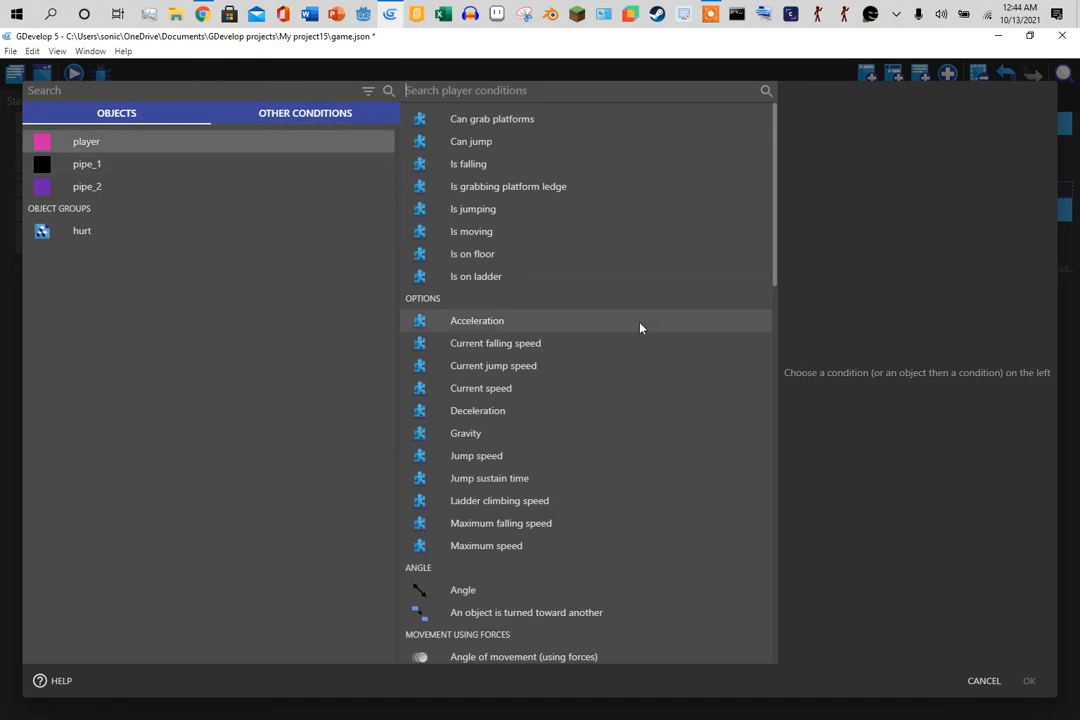
type("colli")
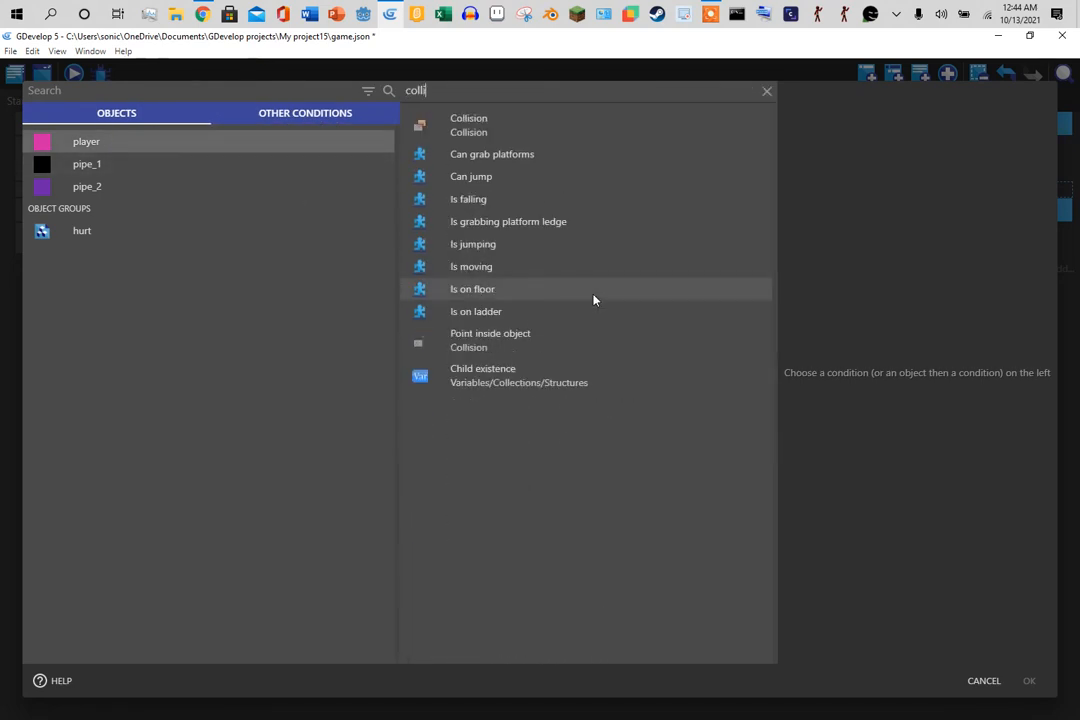
type("sion")
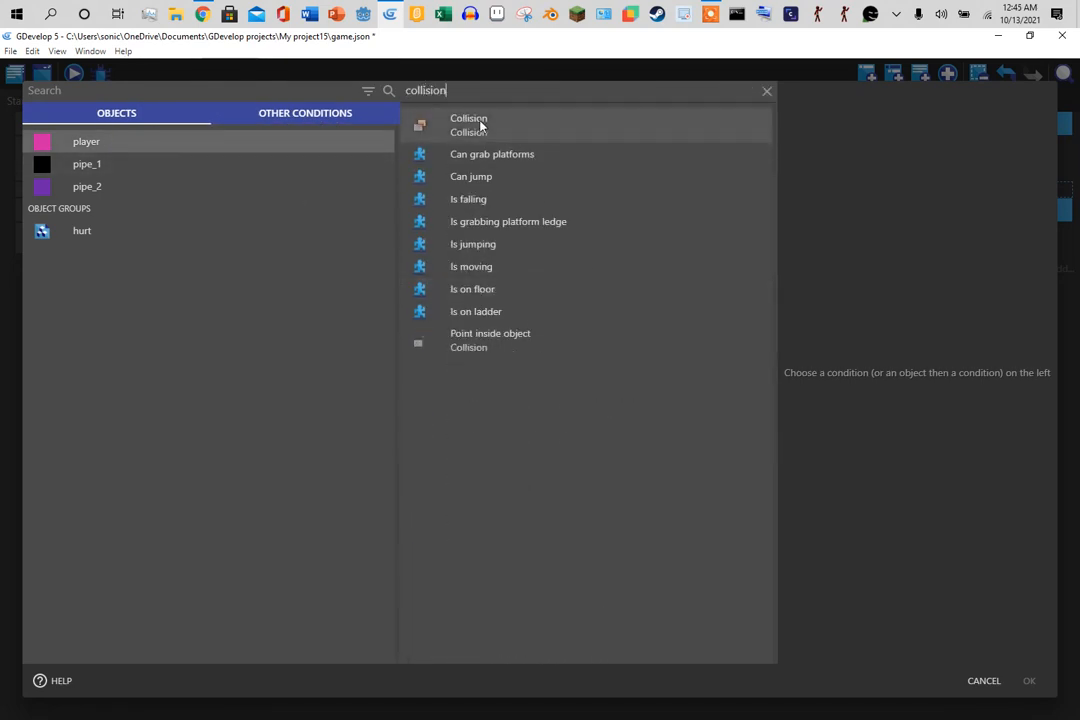
left_click(481, 124)
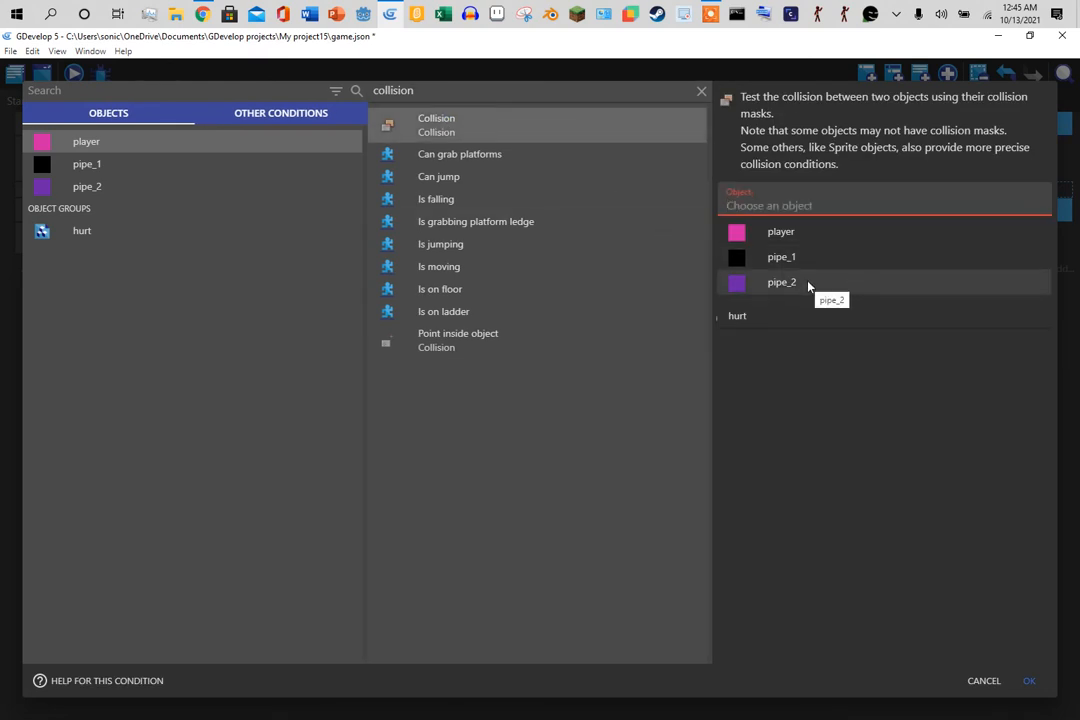
left_click(780, 315)
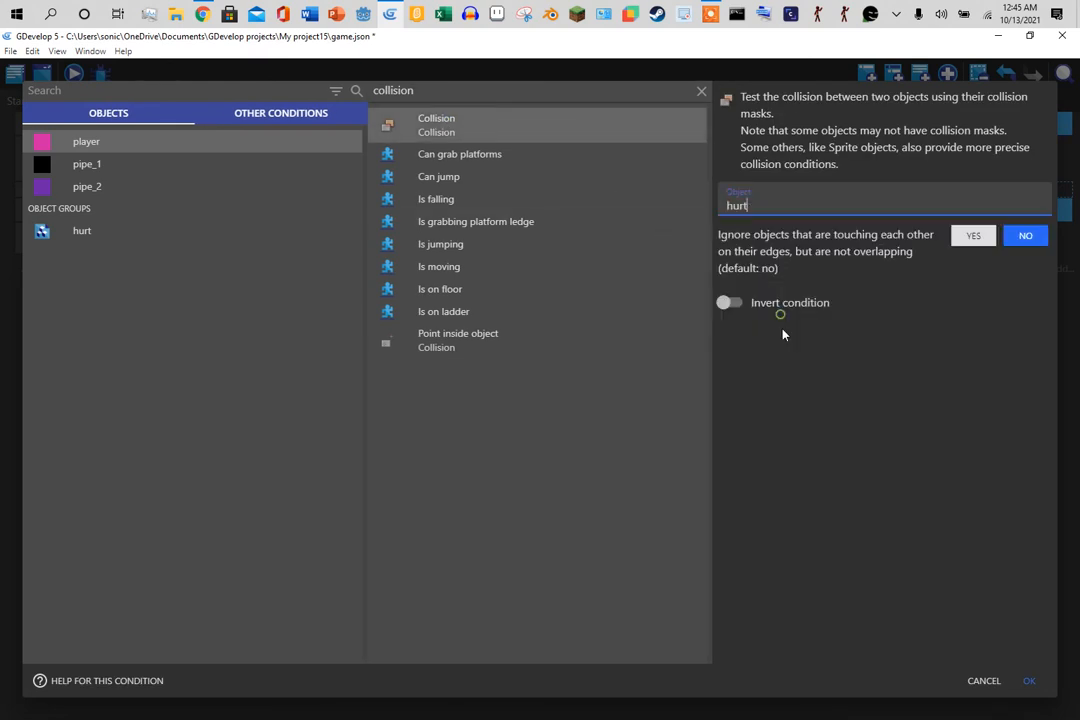
left_click(1031, 682)
left_click(14, 74)
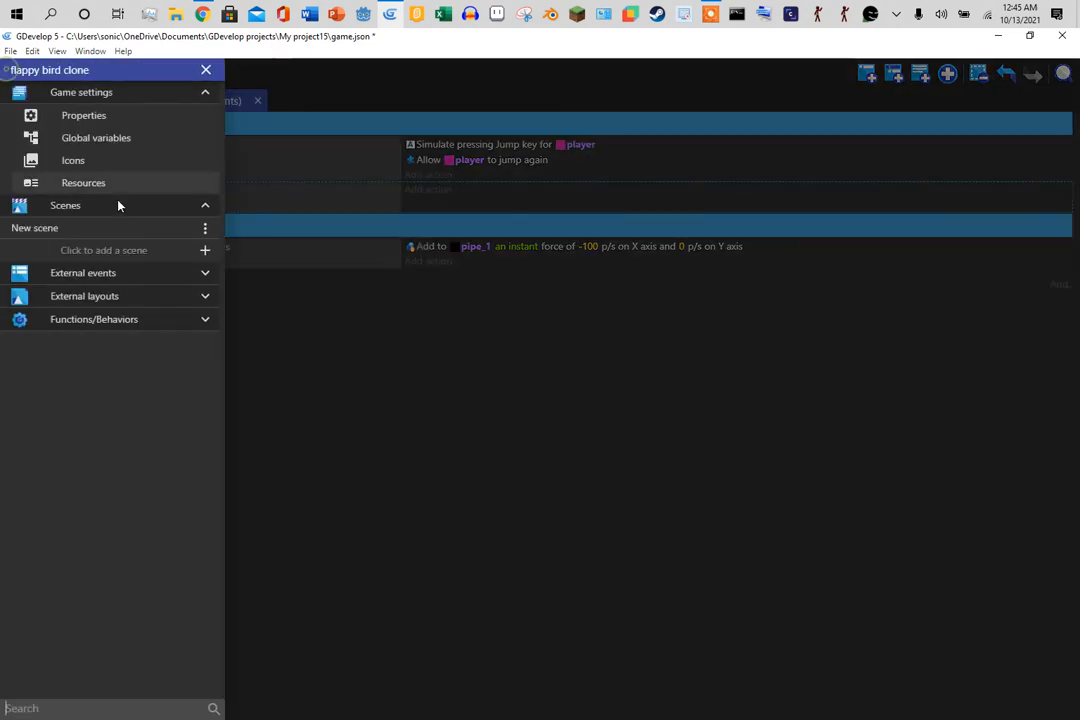
- Add a New scene2 scene and make the hurt-collision event change to scene "New scene2"
left_click(205, 248)
left_click(359, 330)
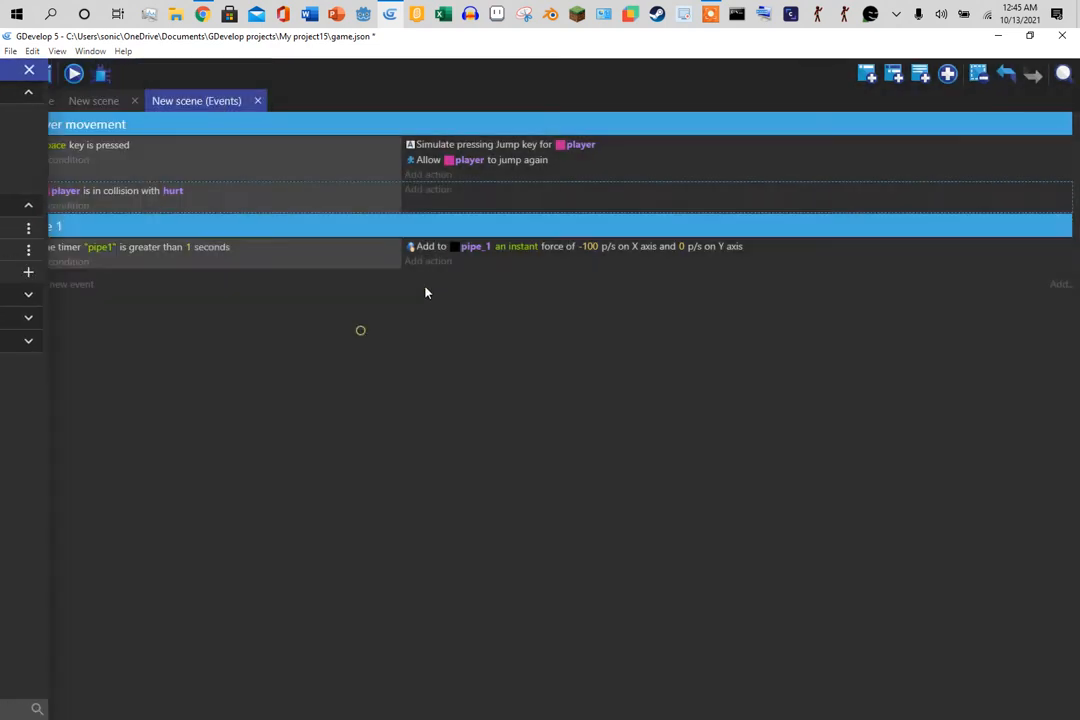
left_click(425, 191)
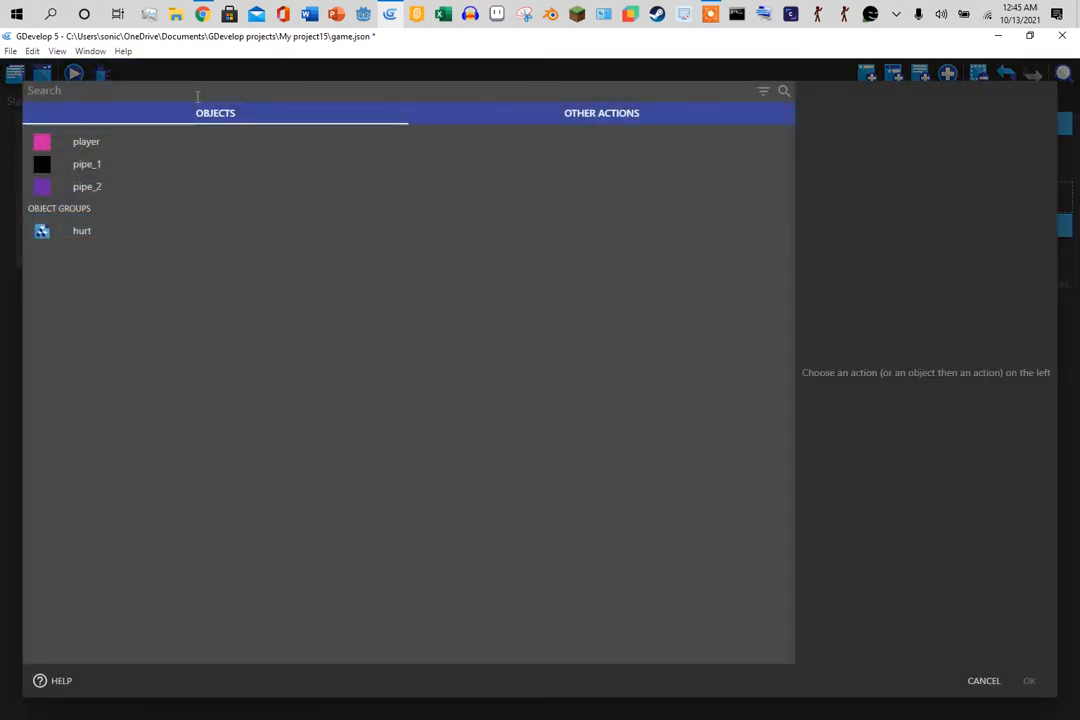
type("chanj")
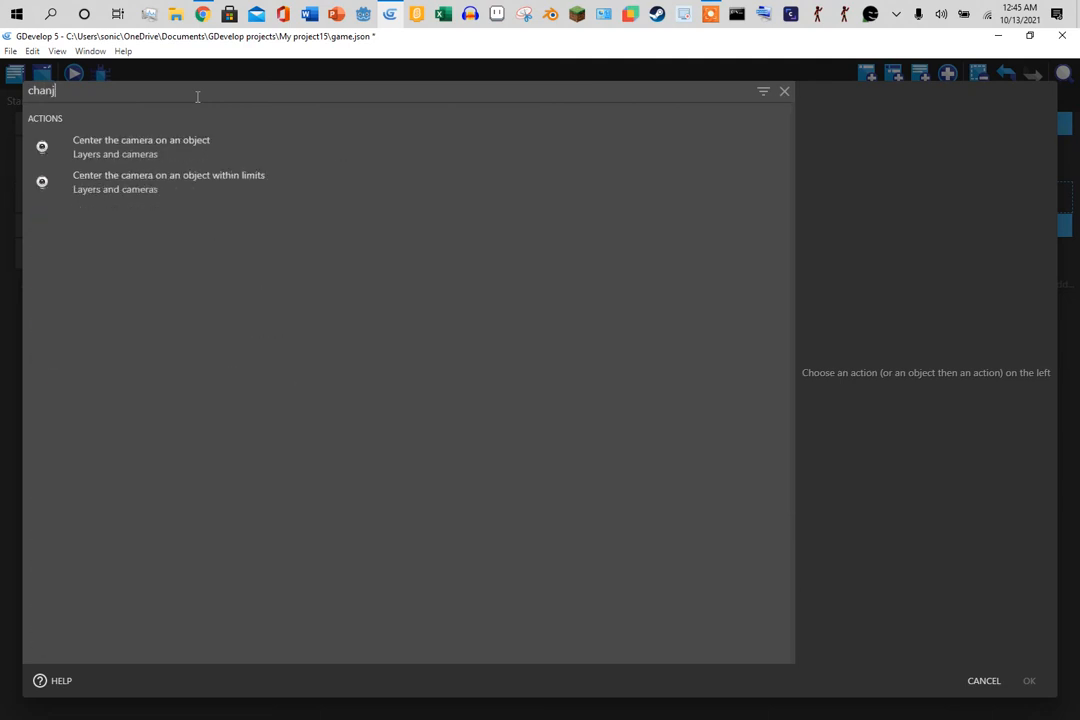
key("BackSpace")
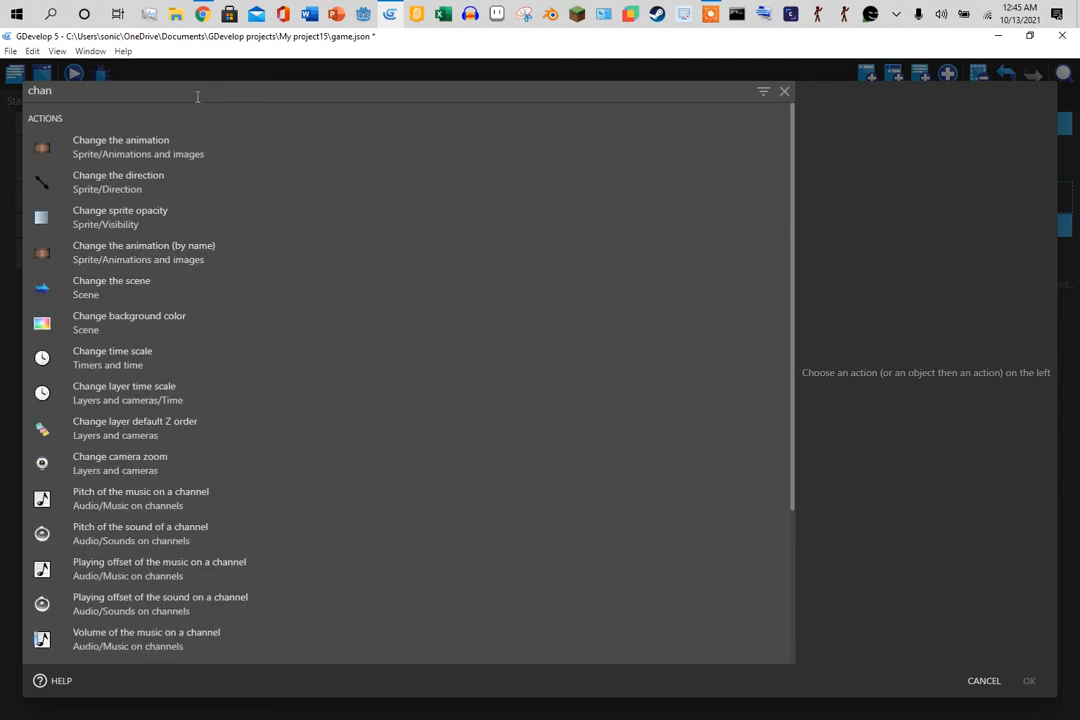
left_click(178, 299)
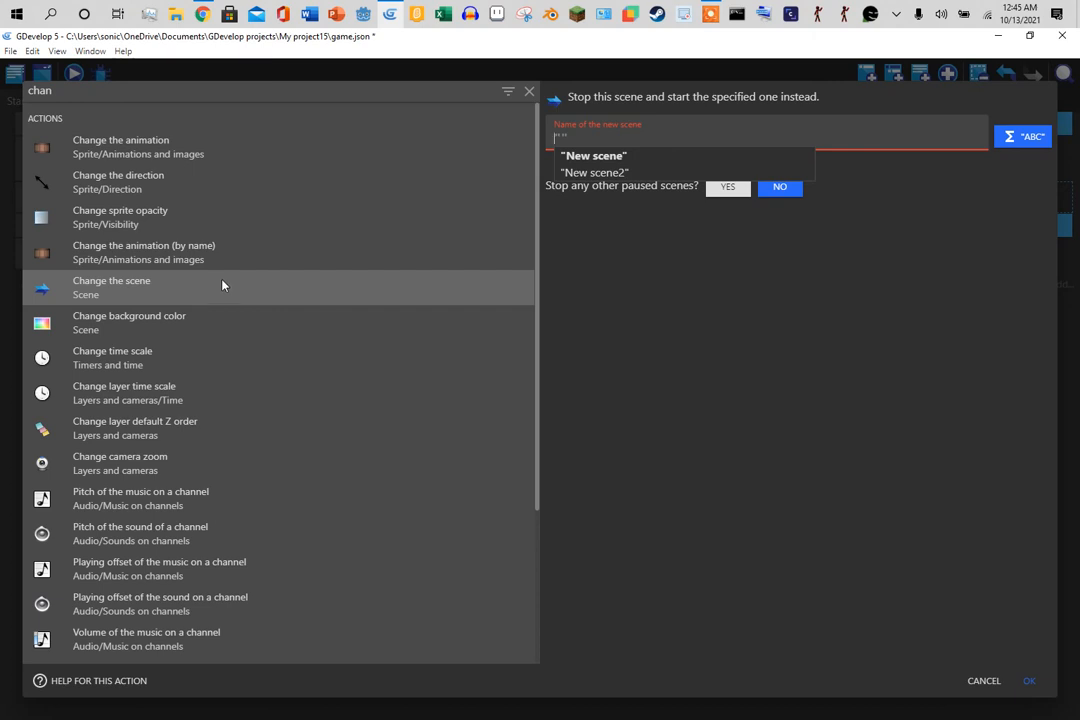
left_click(225, 288)
left_click(611, 139)
left_click(606, 173)
left_click(1029, 680)
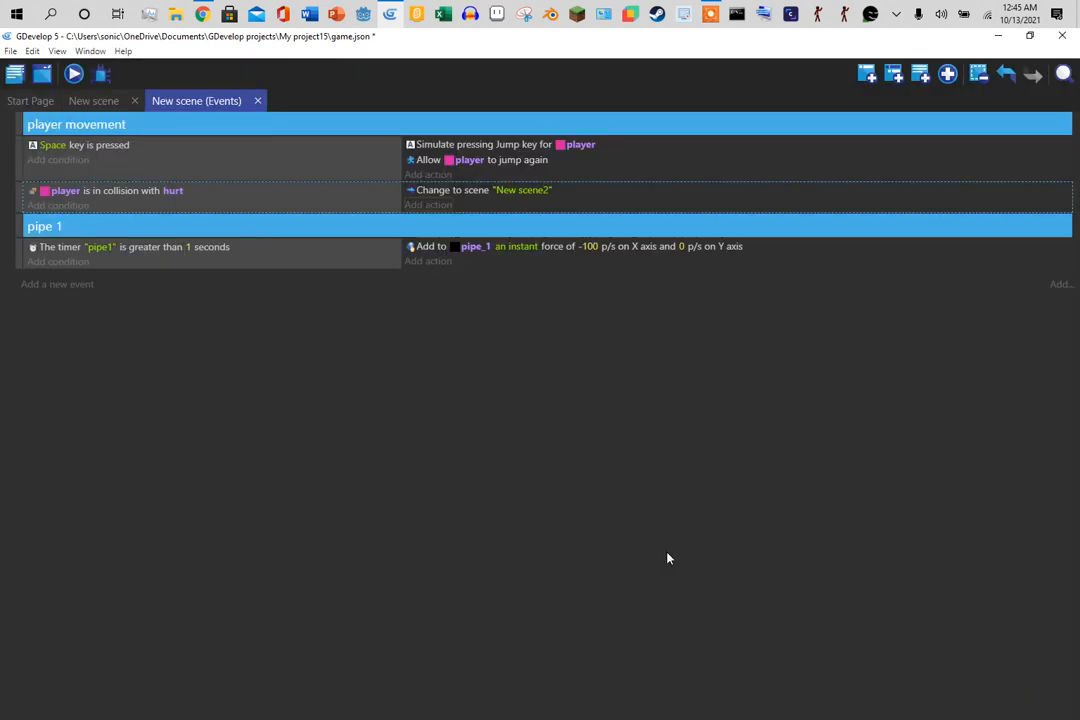
- Run a quick preview, then open New scene2 for editing
left_click(75, 76)
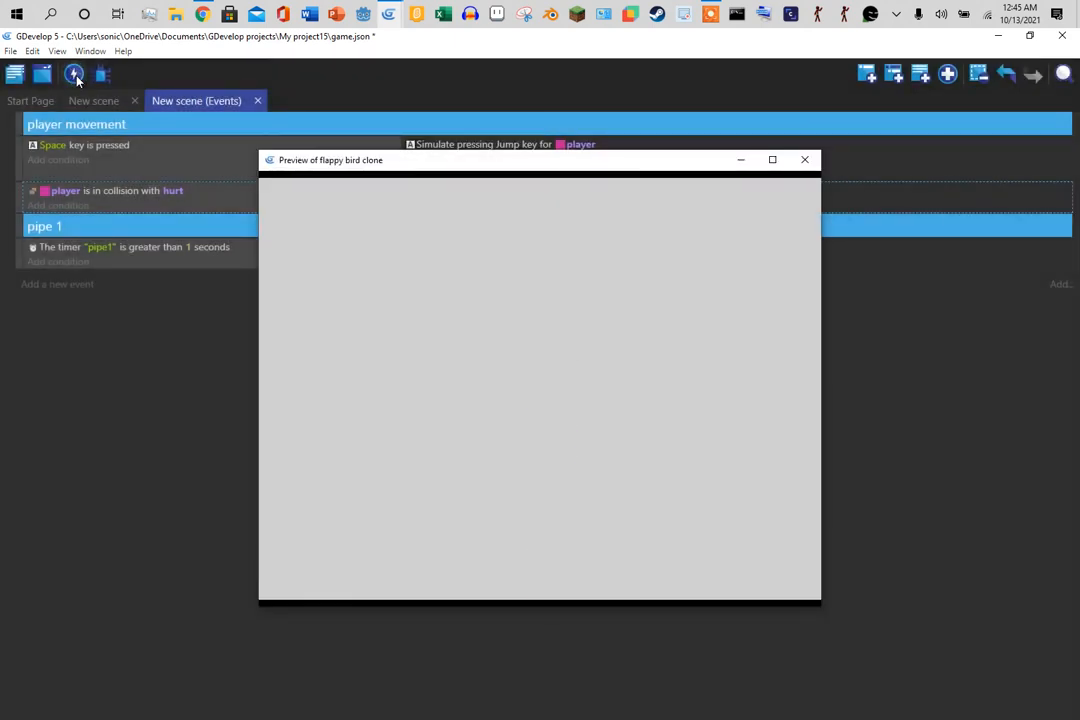
left_click(805, 162)
left_click(15, 74)
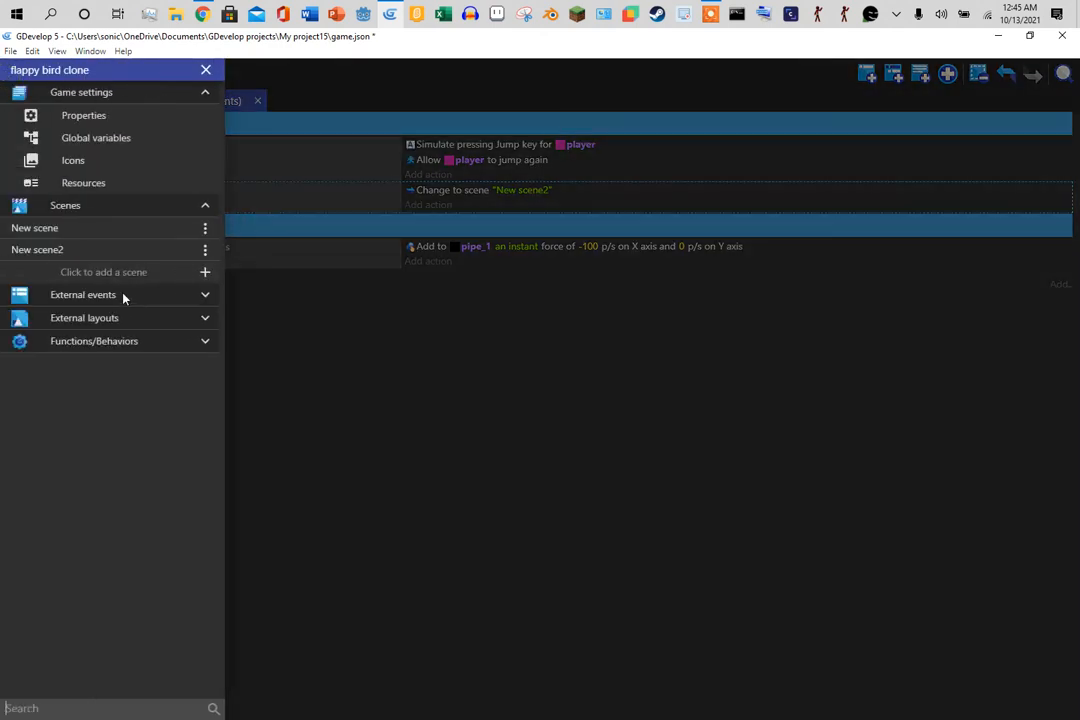
left_click(87, 250)
- Give New scene2 a green 126;211;33 background and return to the New scene events
right_click(442, 378)
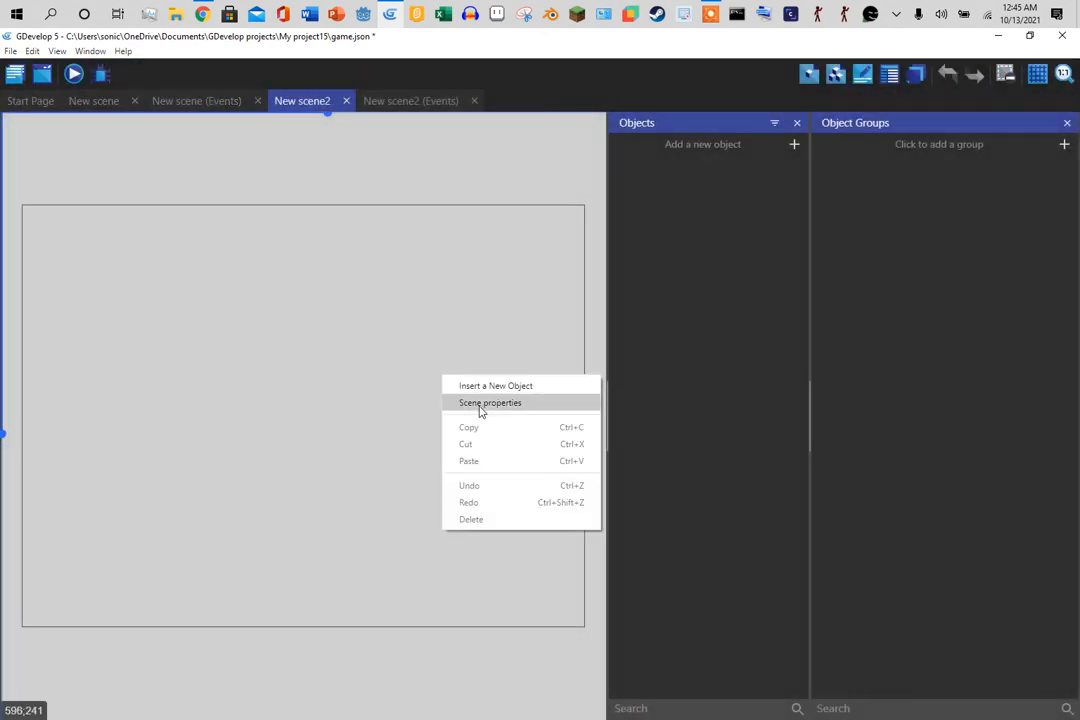
left_click(481, 403)
left_click(723, 401)
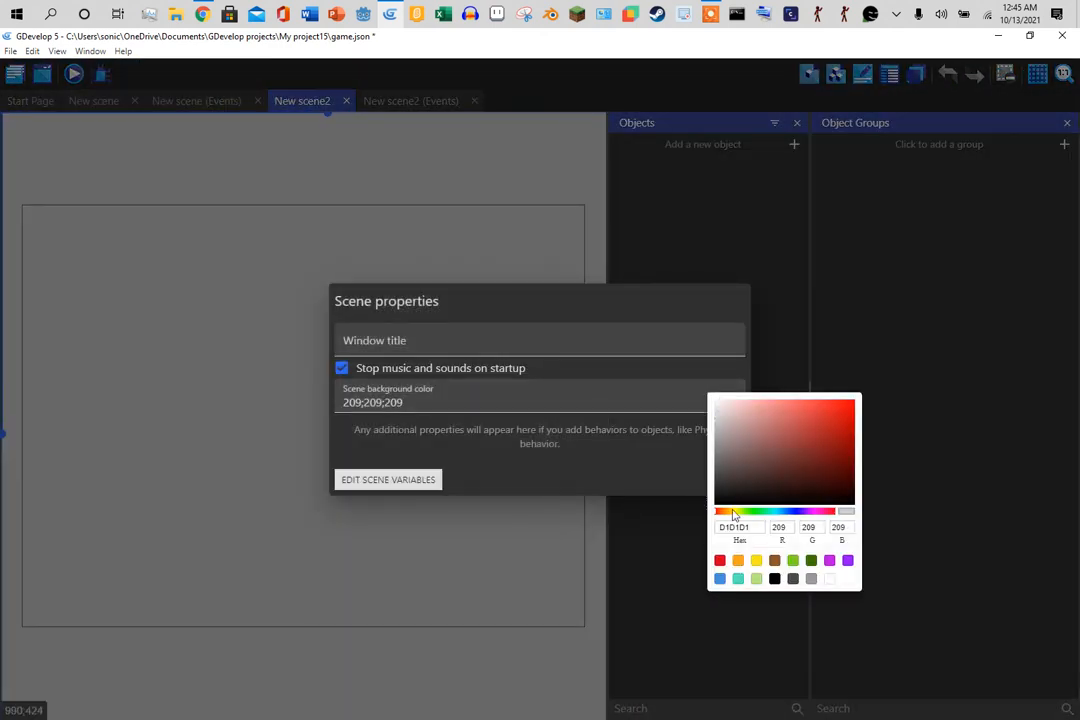
left_click(794, 559)
left_click(697, 480)
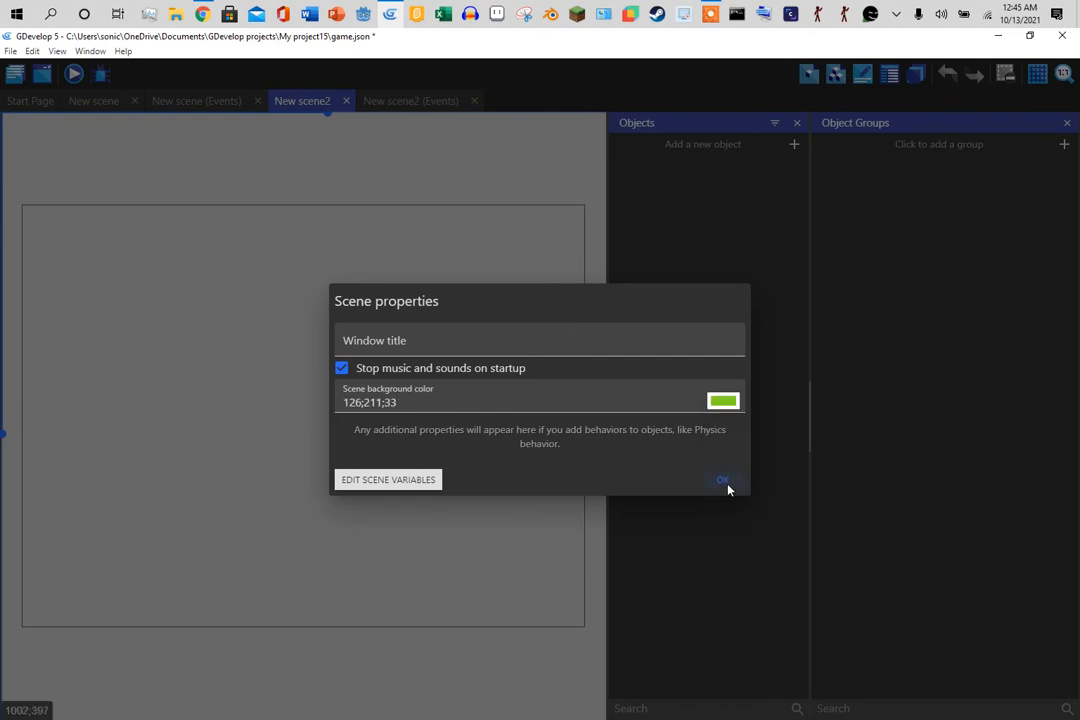
left_click(724, 481)
left_click(189, 104)
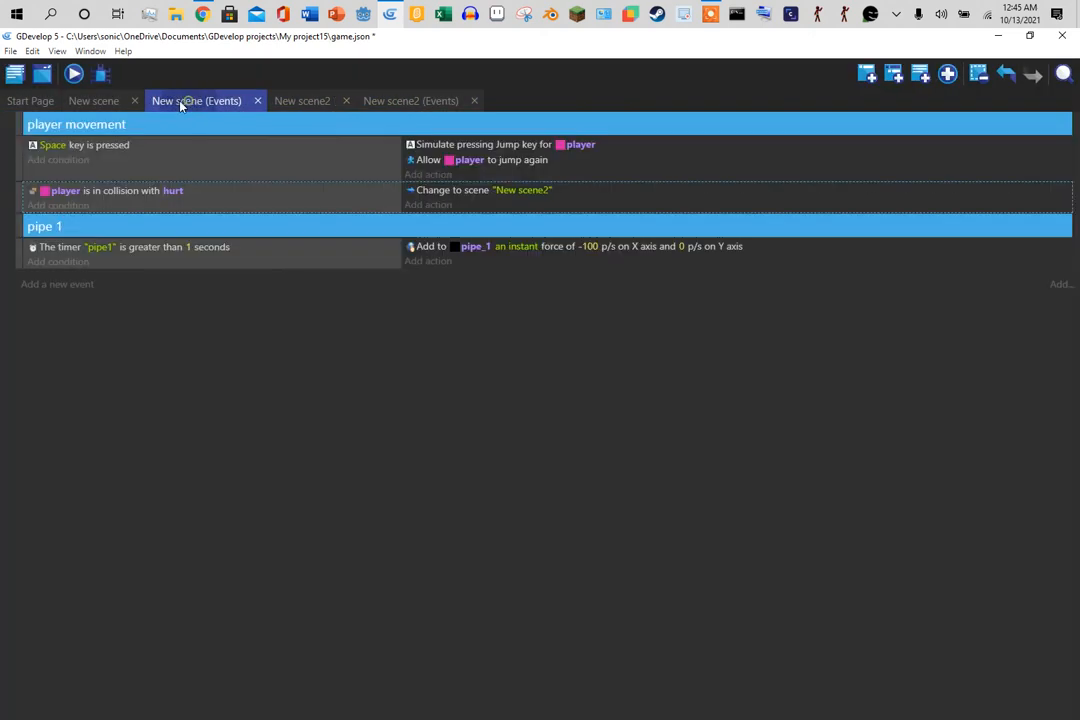
- Preview the game twice from the New scene layout, closing the Object Groups panel between runs
left_click(100, 101)
left_click(73, 73)
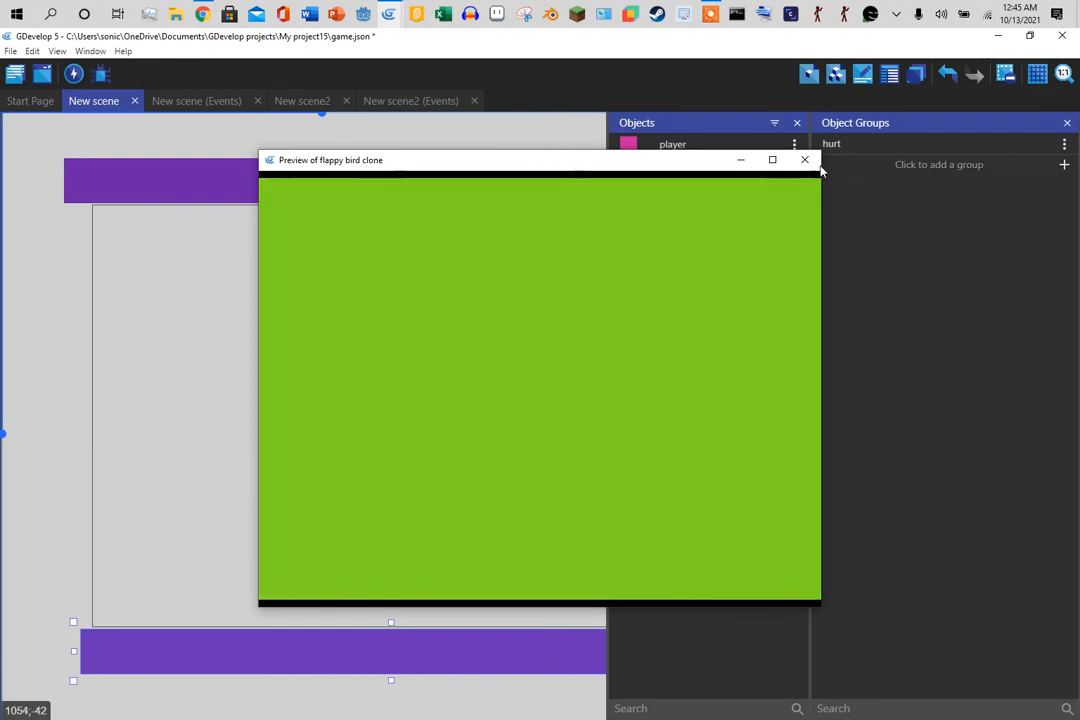
left_click(804, 160)
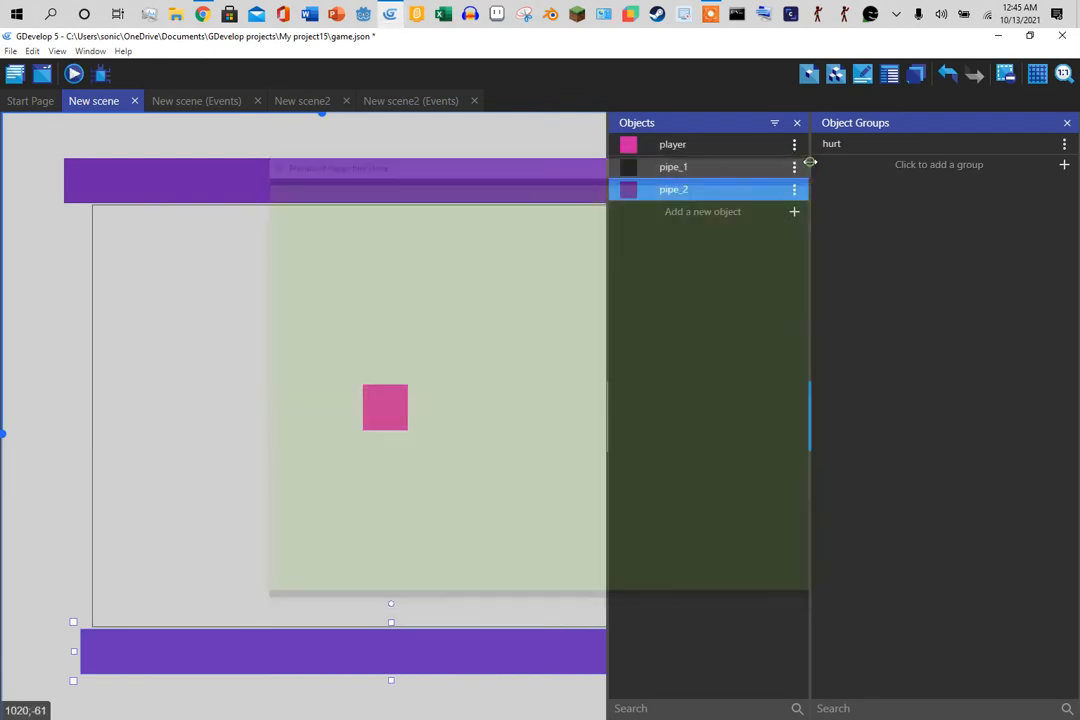
left_click(1067, 122)
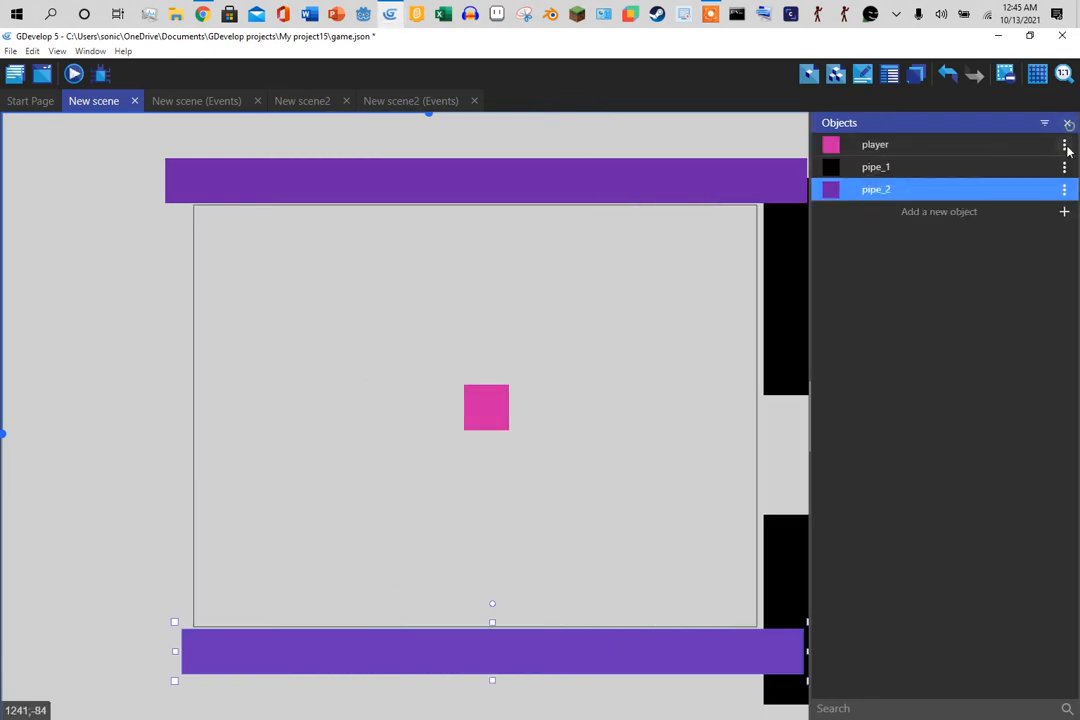
left_click(74, 73)
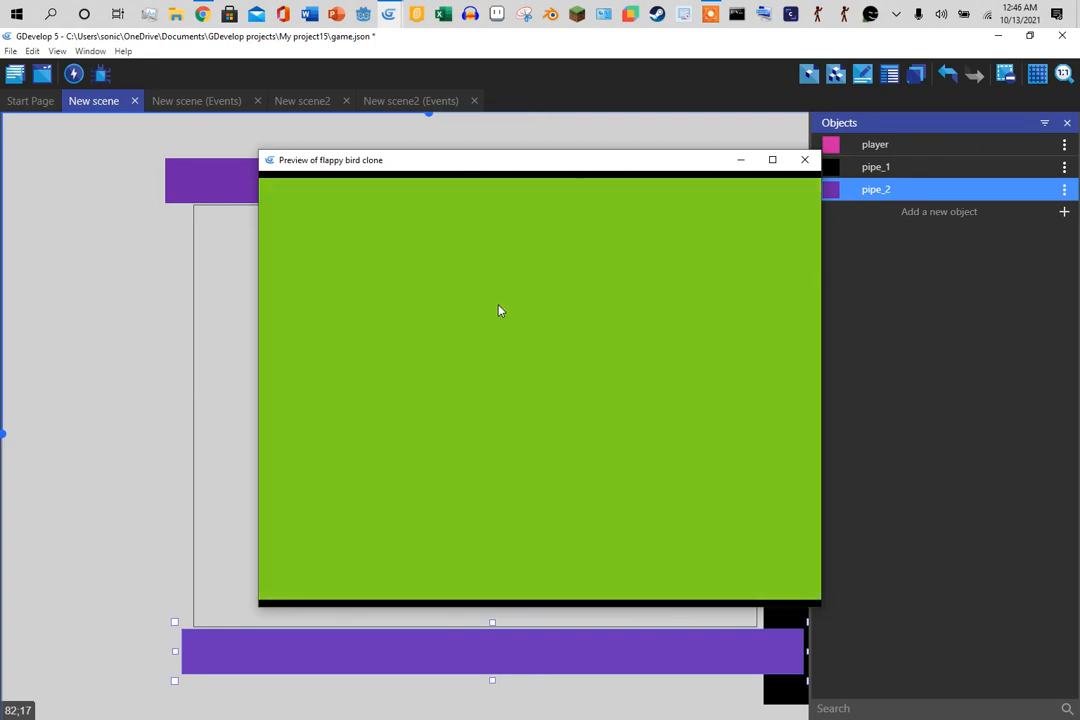
left_click(804, 161)
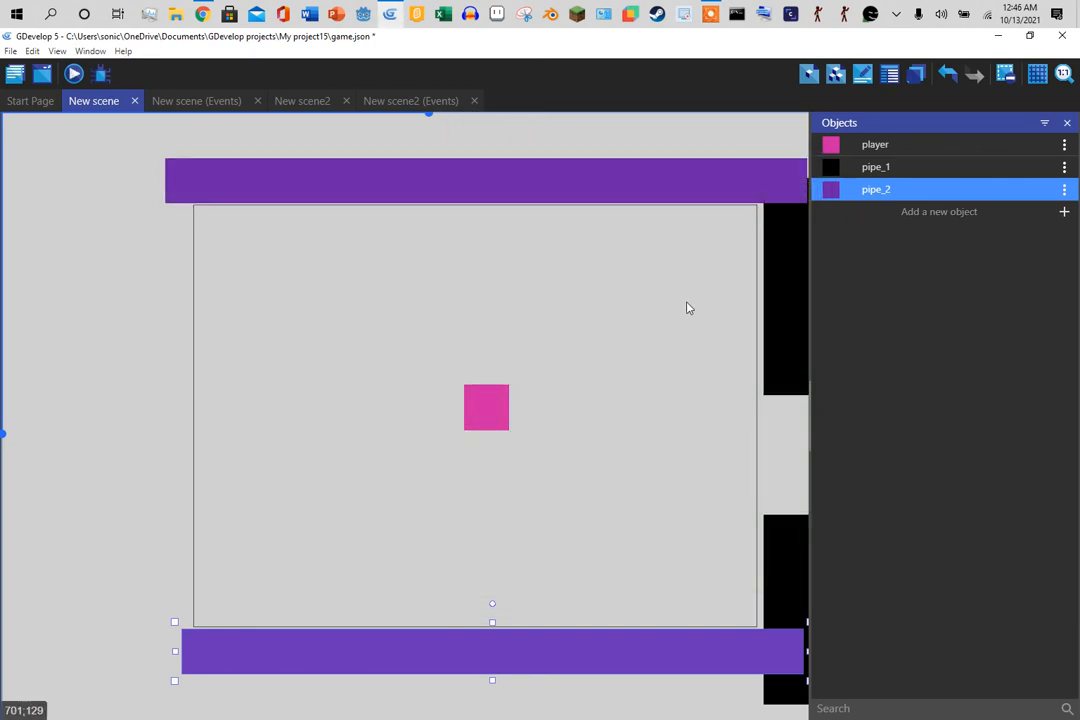
left_click(782, 337)
- Raise both upper pipe_1 instances slightly, then go back to the New scene events
left_click_drag(782, 337, 780, 322)
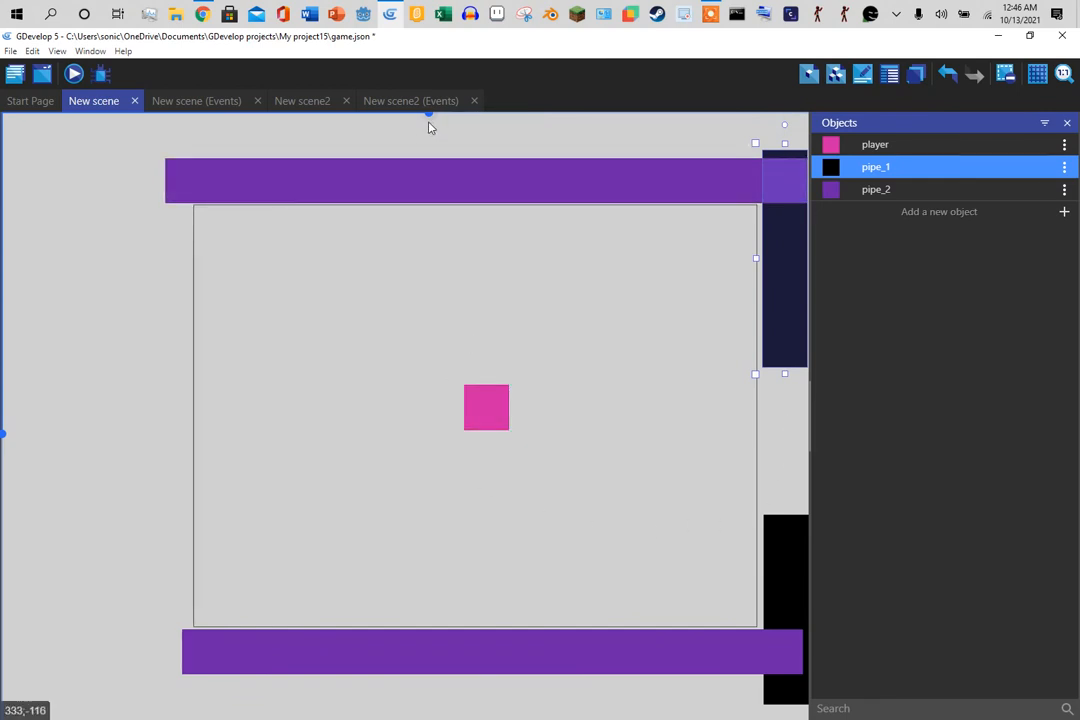
scroll(435, 120, "right", 5)
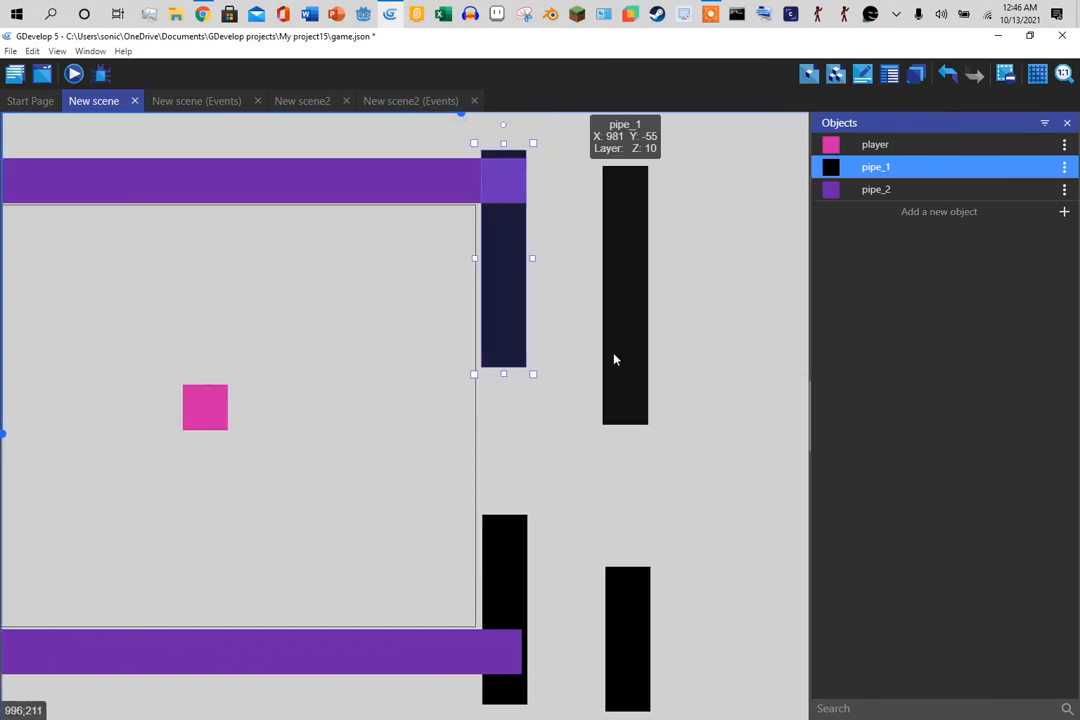
left_click_drag(615, 357, 615, 350)
left_click(709, 391)
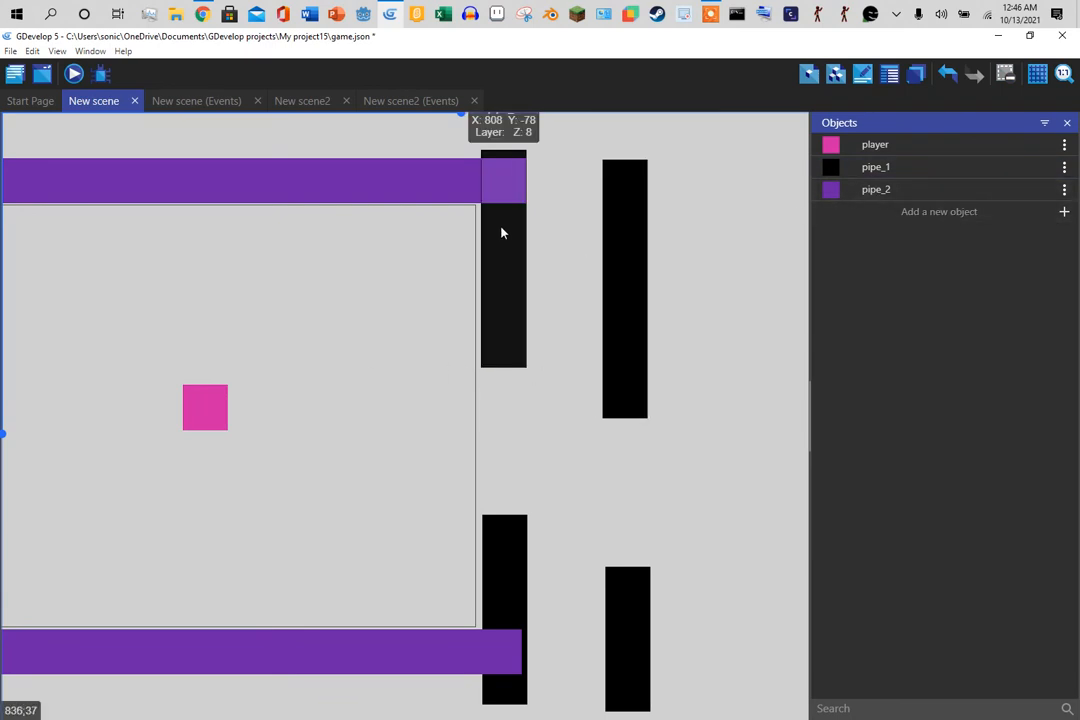
left_click(207, 101)
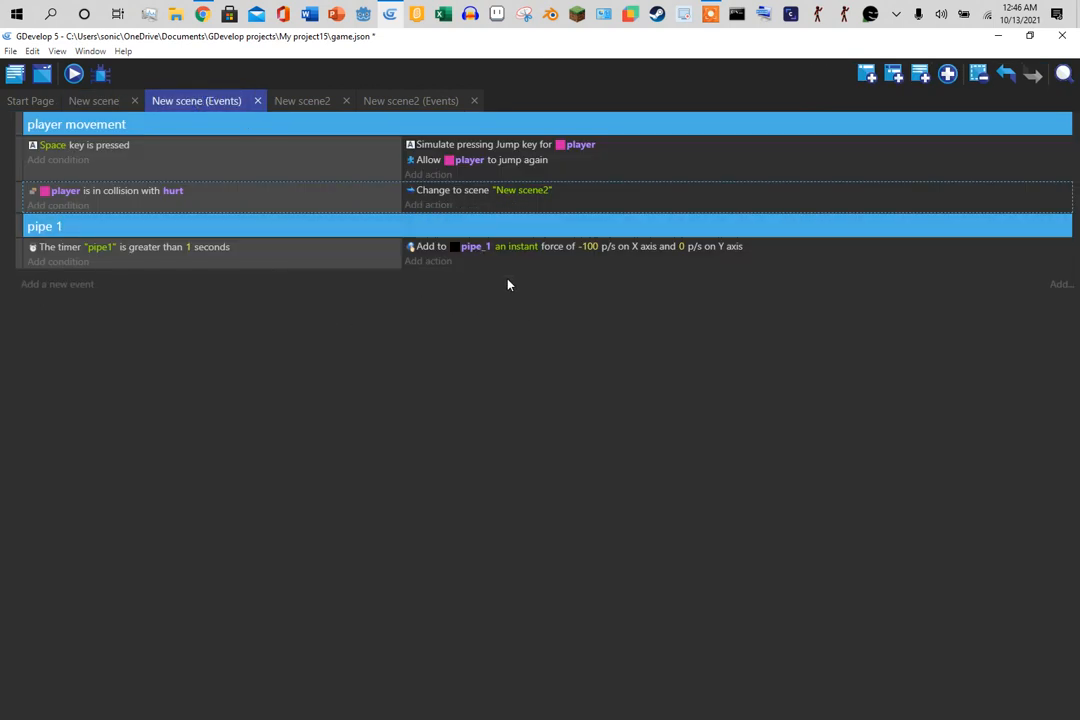
- Add an empty event and delete it again
left_click(48, 285)
left_click(126, 284)
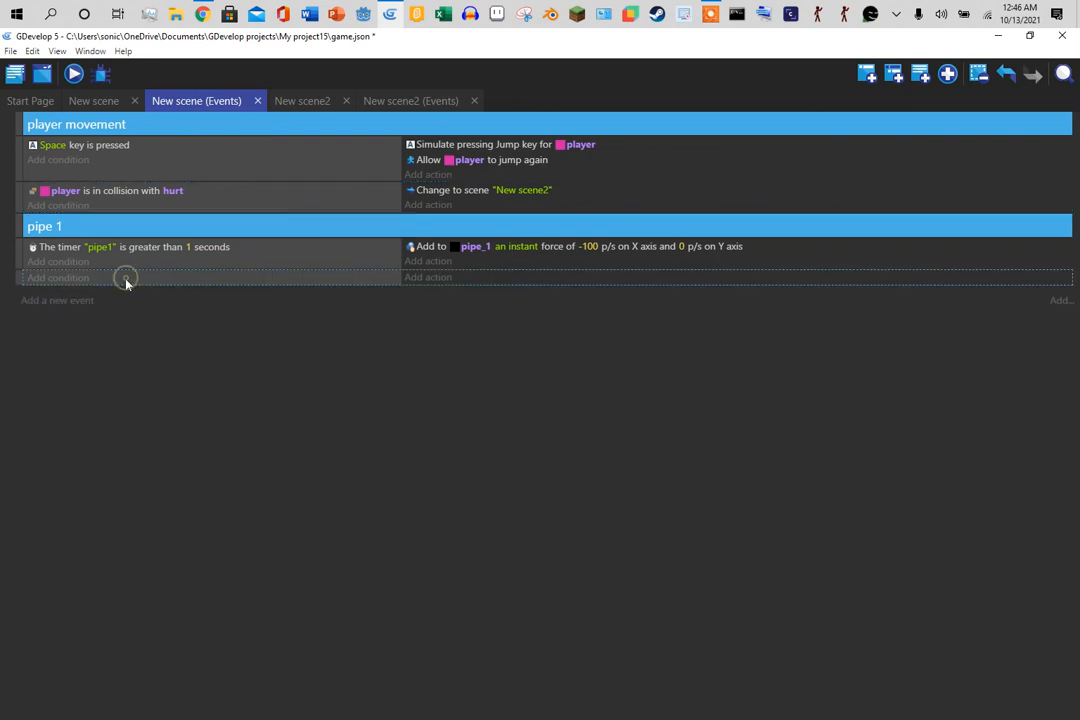
key("Delete")
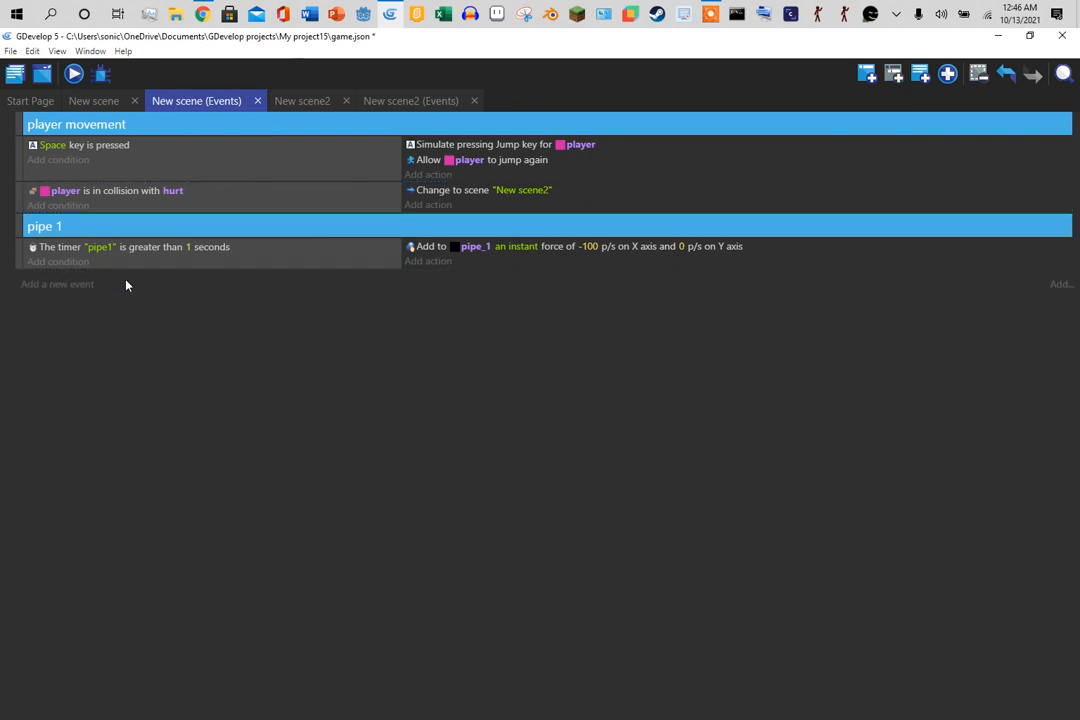
- Make the pipe 1 event reset timer "pipe1", move the force into its own event, and preview
left_click(421, 264)
type("res")
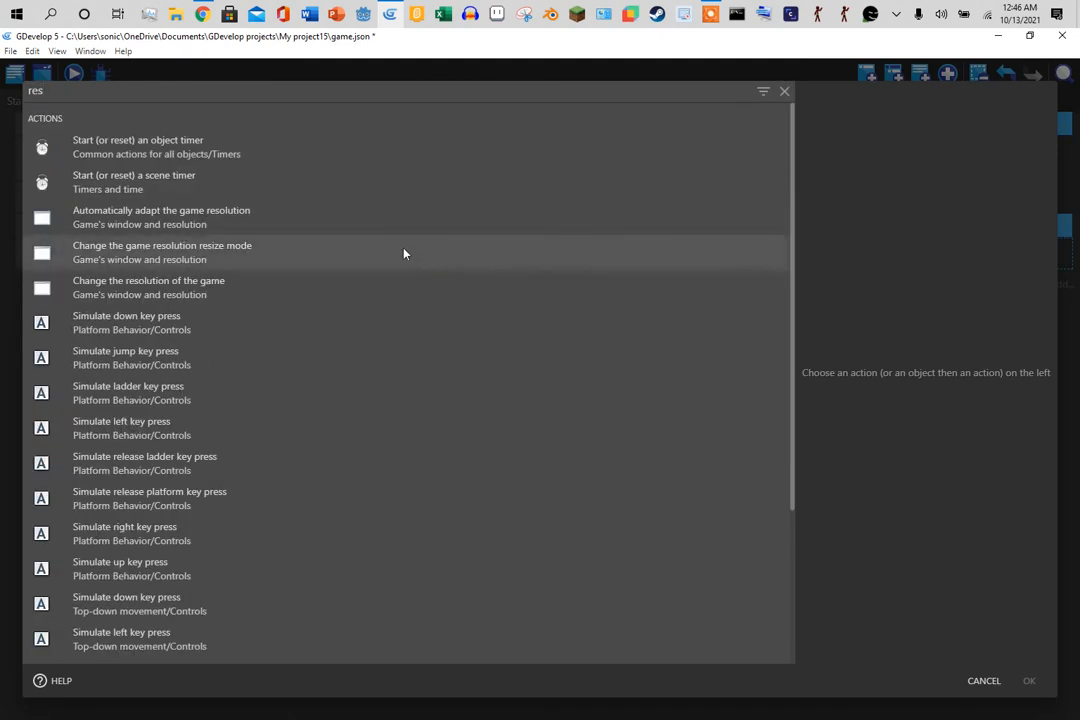
left_click(300, 182)
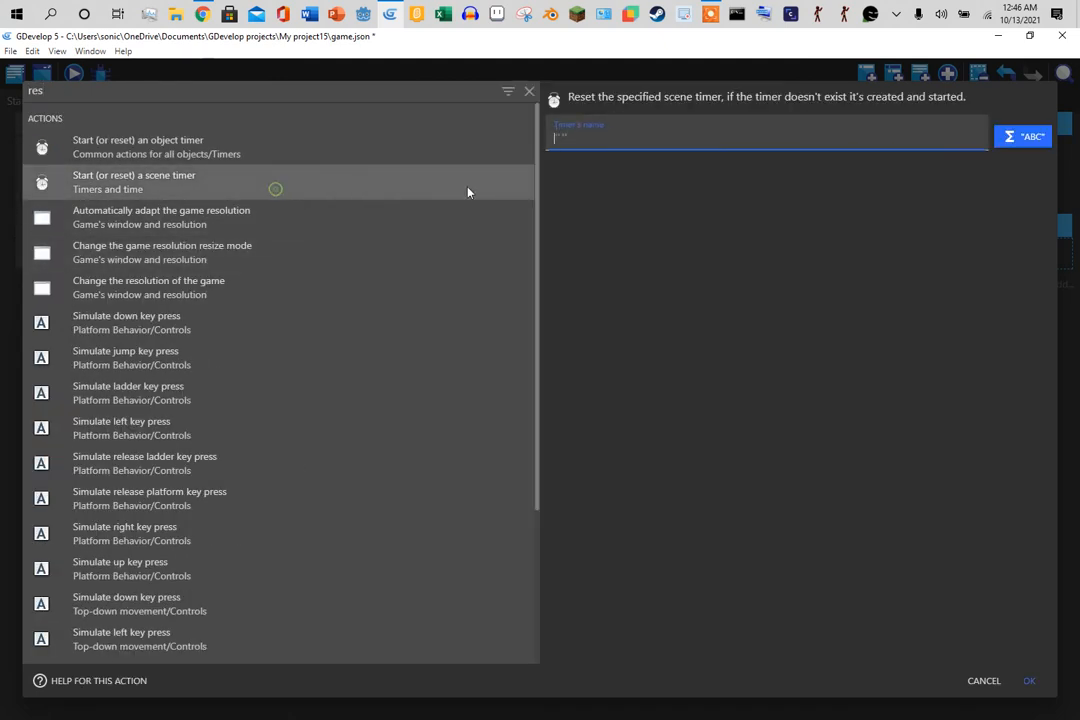
type("\"pipe1")
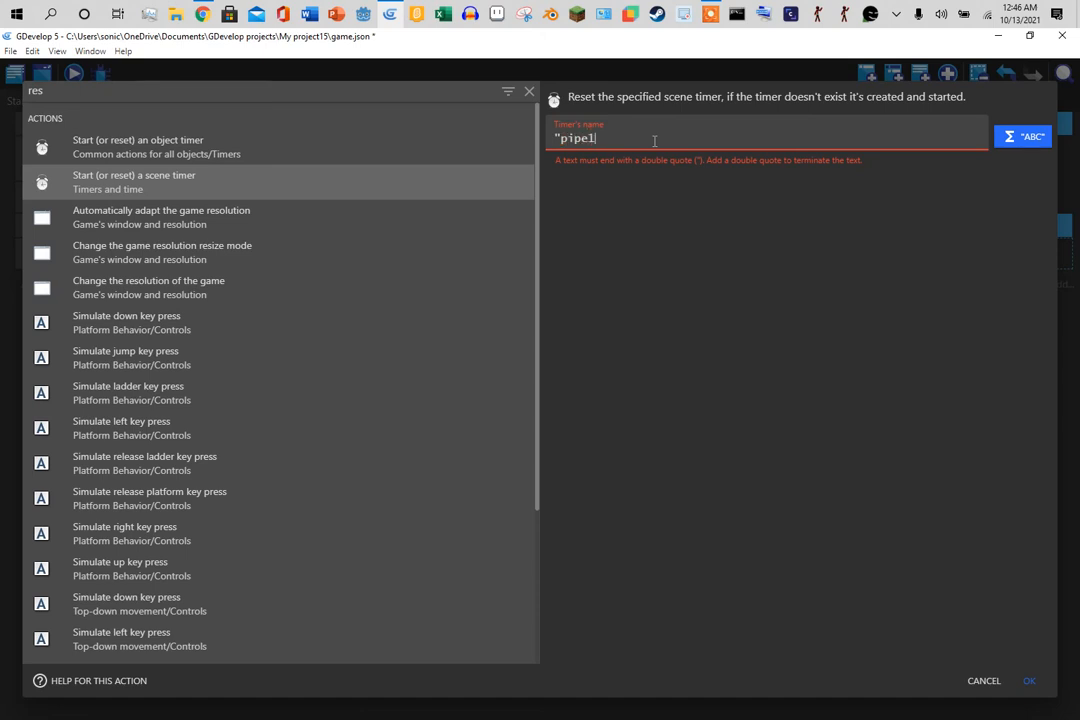
left_click(1029, 681)
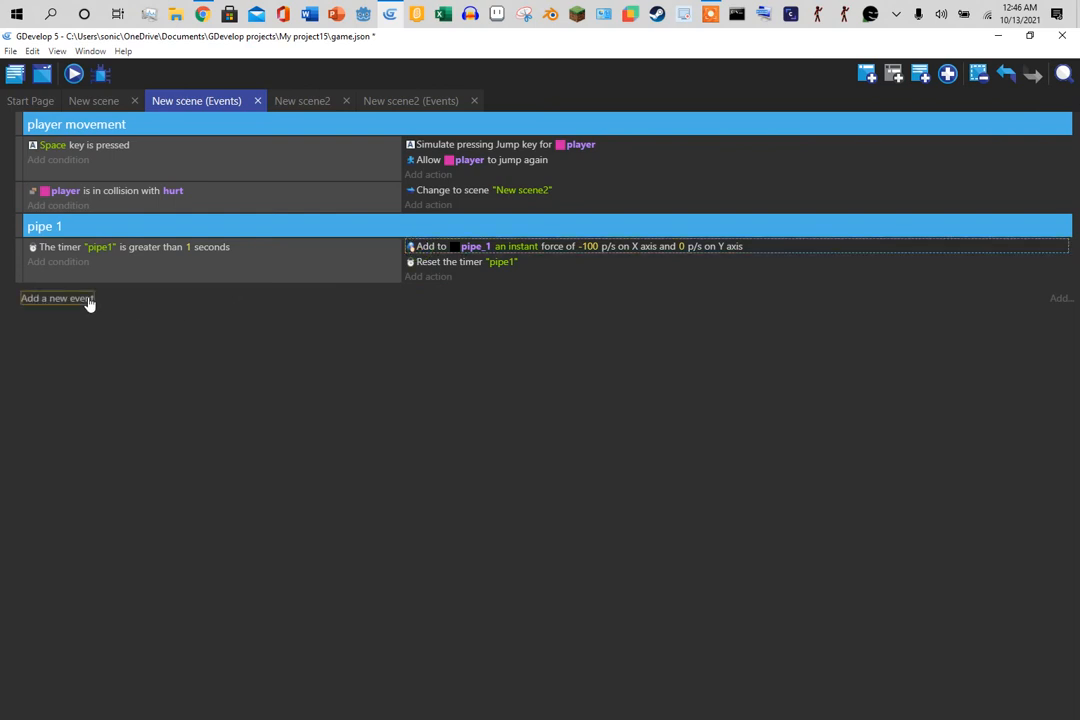
left_click_drag(441, 246, 440, 288)
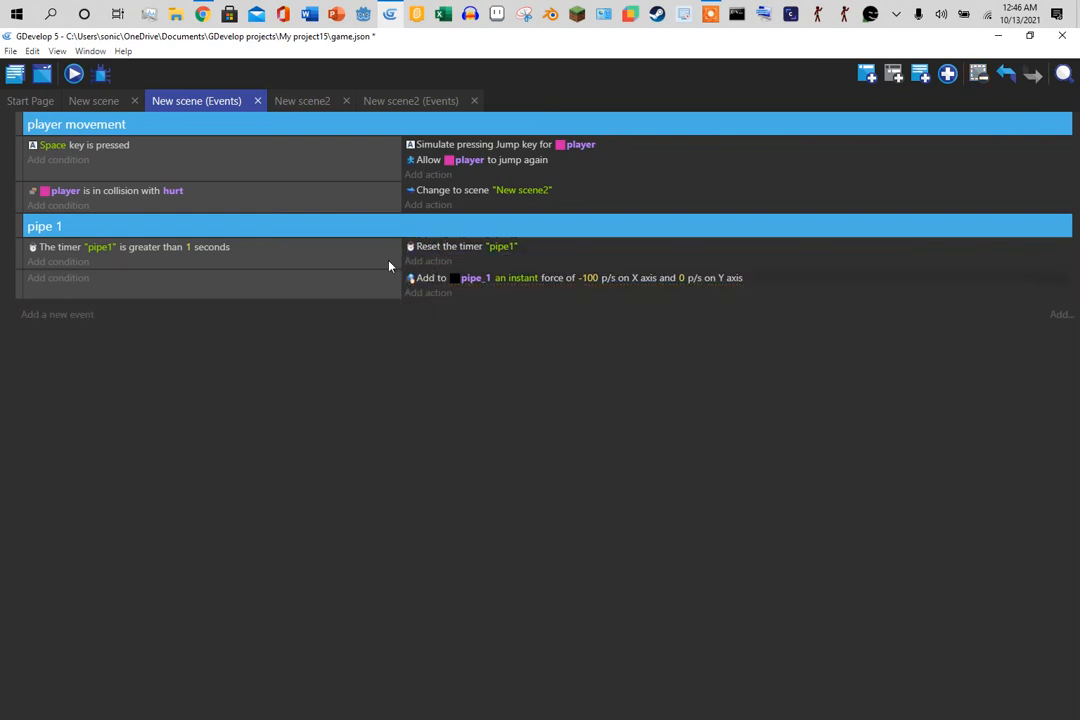
left_click(75, 76)
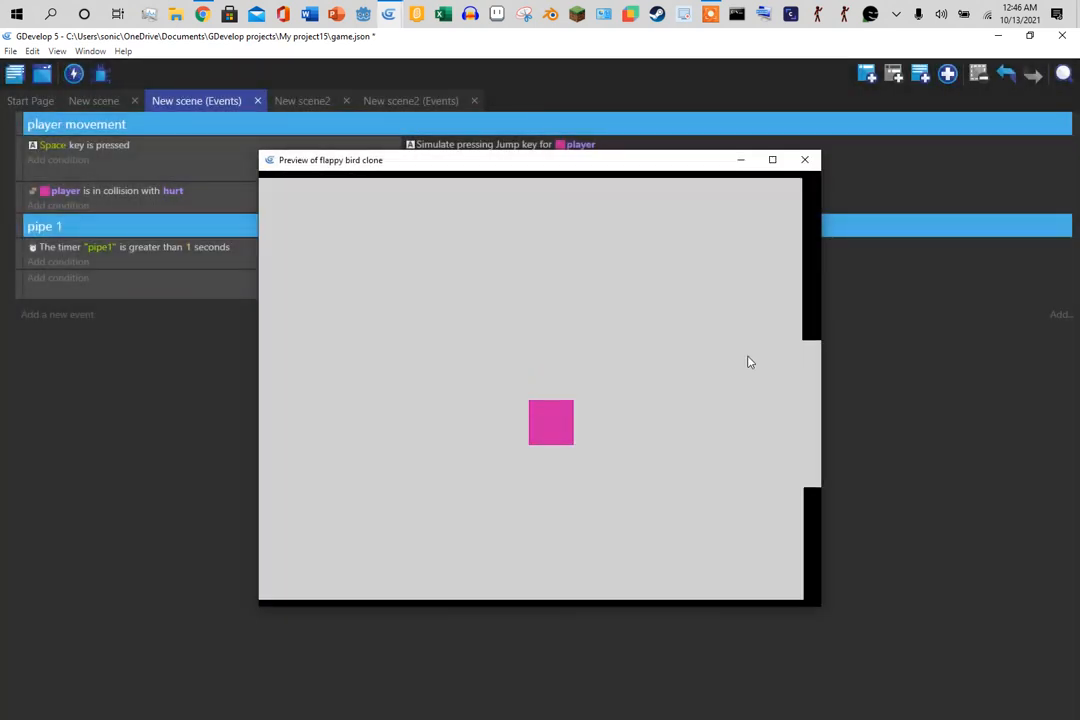
- Playtest the game, jumping with Space, then run a second preview
key("space")
key("space")
key("space")
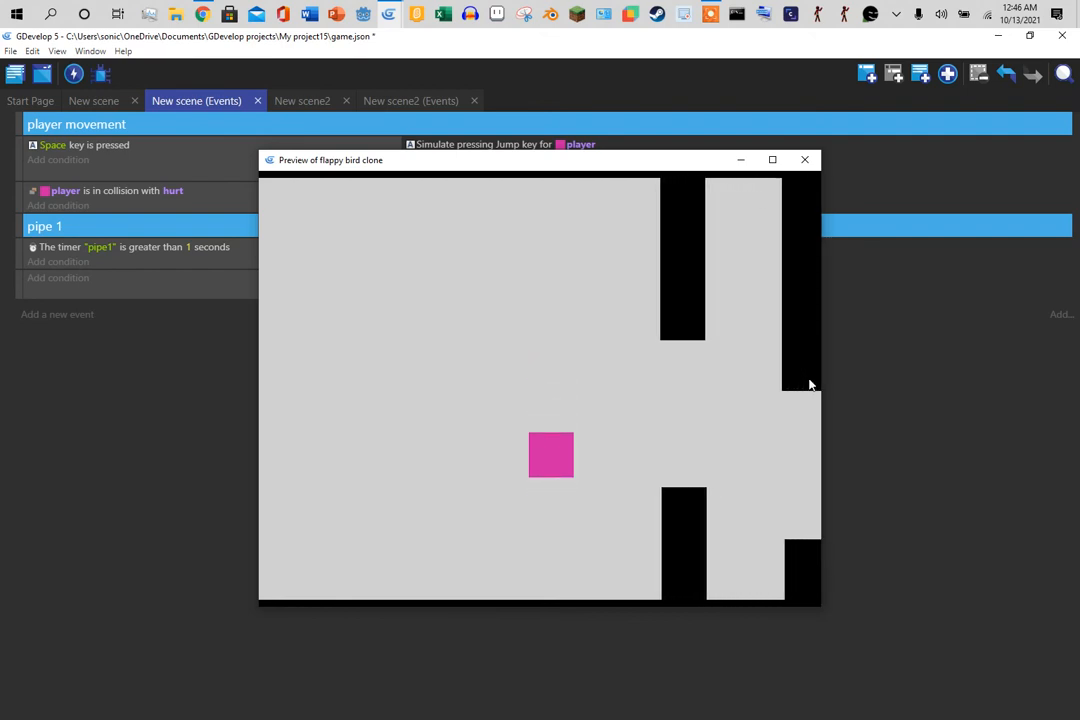
key("space")
key("space")
key("space")
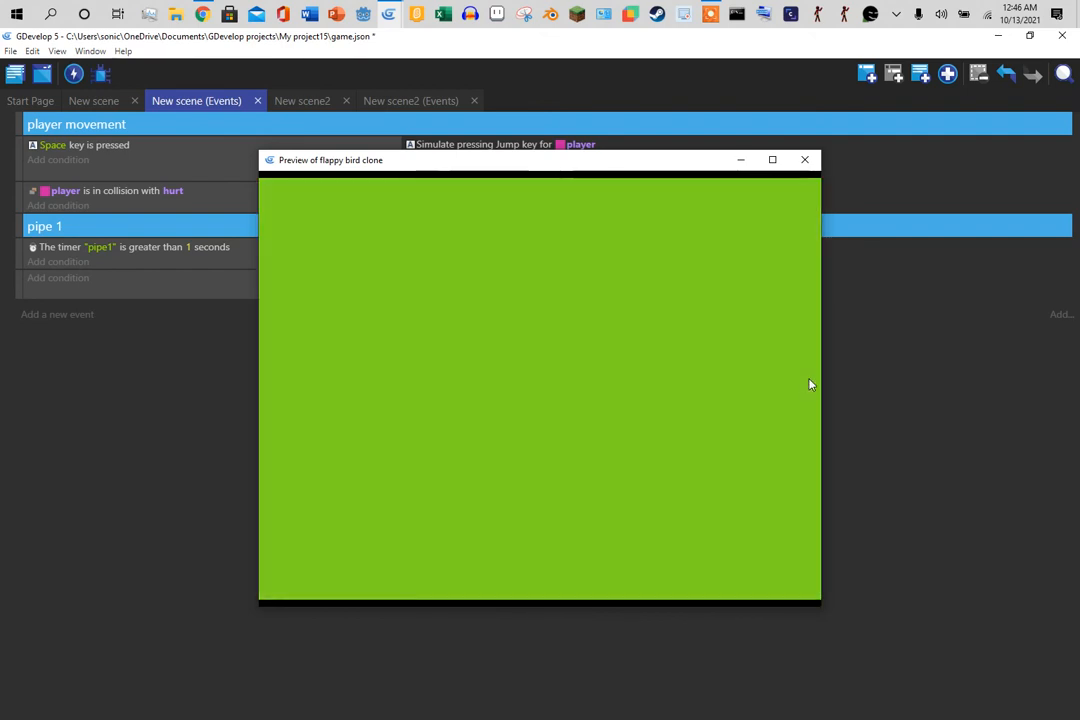
left_click(806, 161)
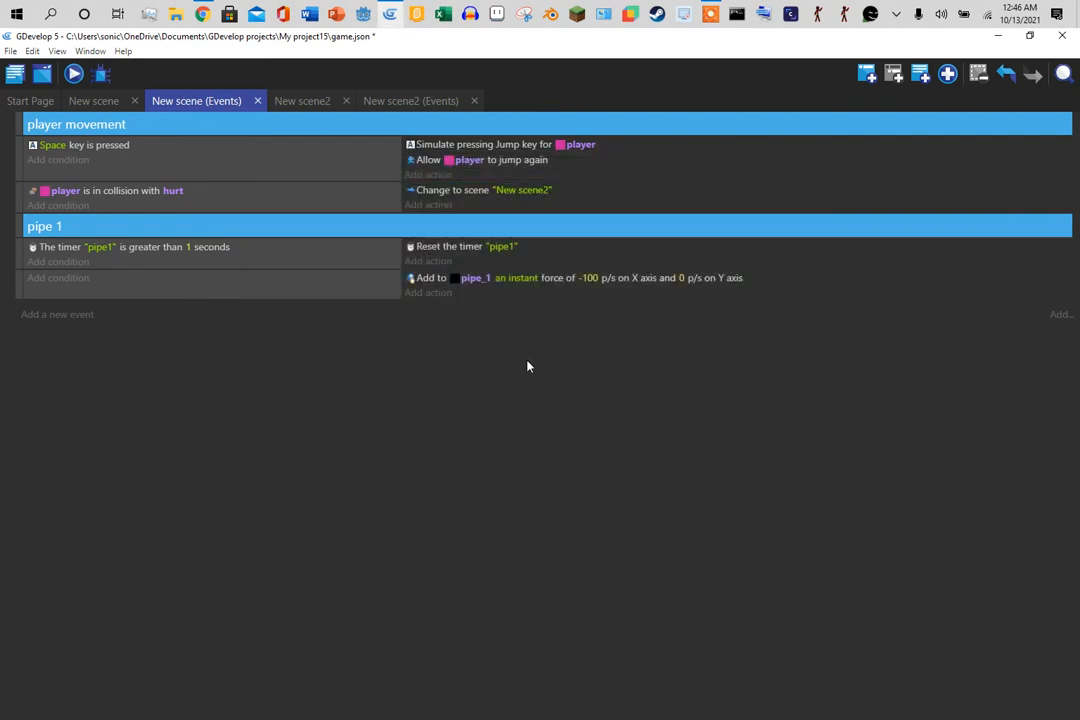
left_click(75, 74)
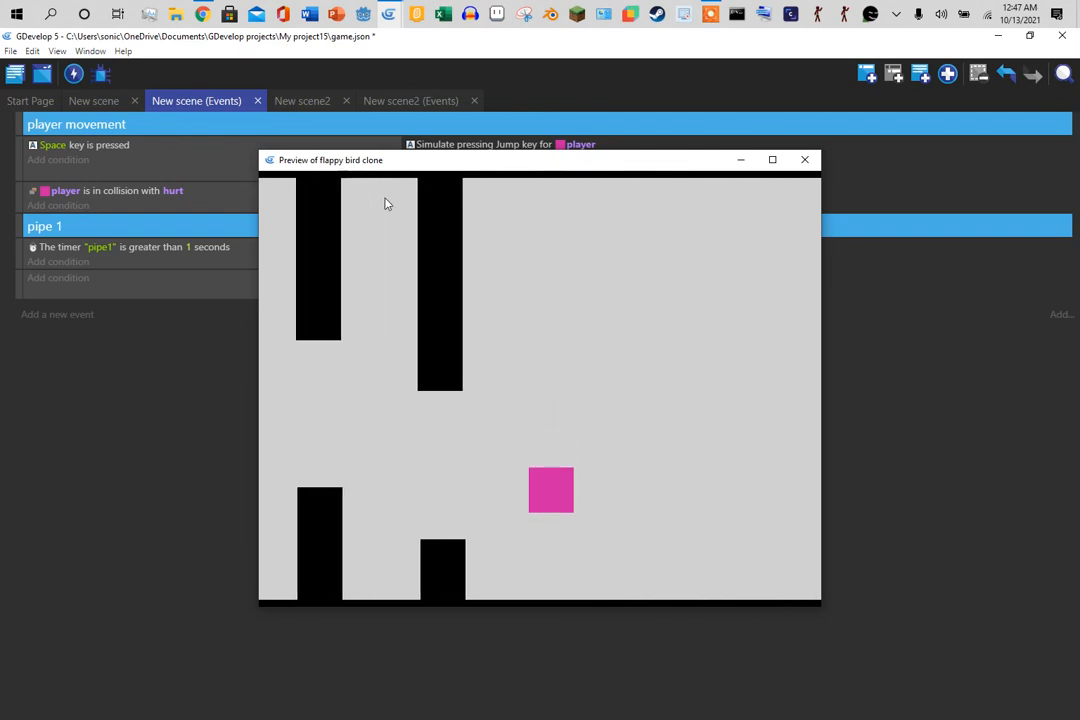
left_click(804, 160)
- Remove the timer reset and put the -100 p/s pipe_1 force back under the timer condition
left_click(430, 250)
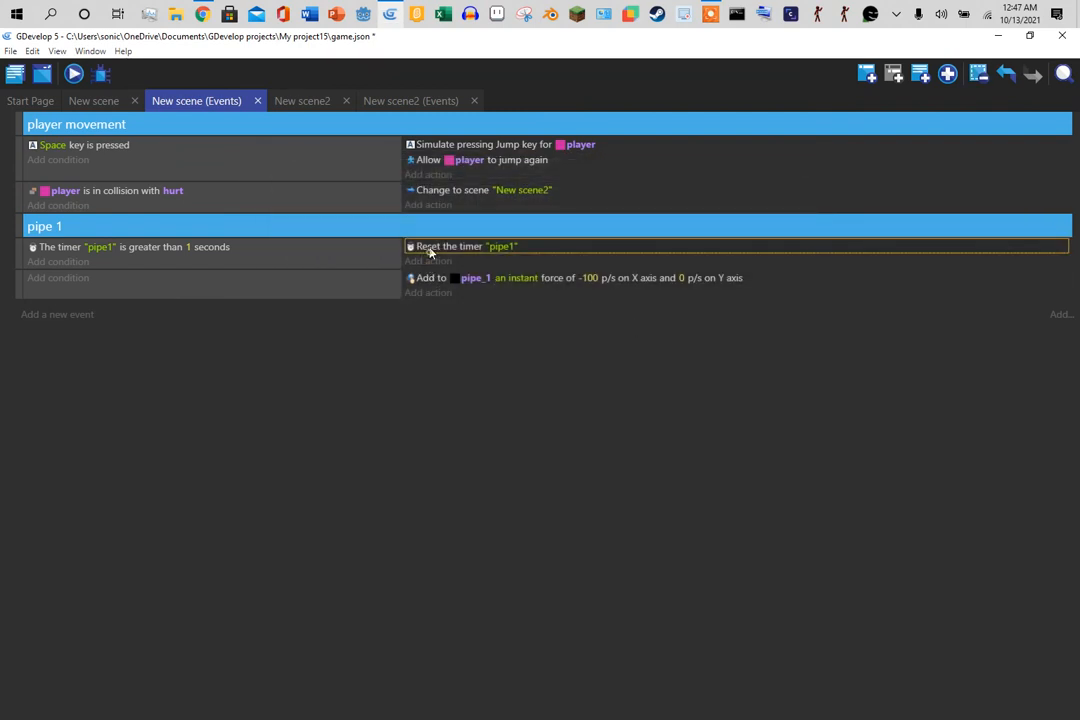
key("Delete")
mouse_move(432, 279)
left_mouse_down()
mouse_move(434, 265)
mouse_move(446, 270)
left_mouse_up()
left_click(385, 274)
key("Delete")
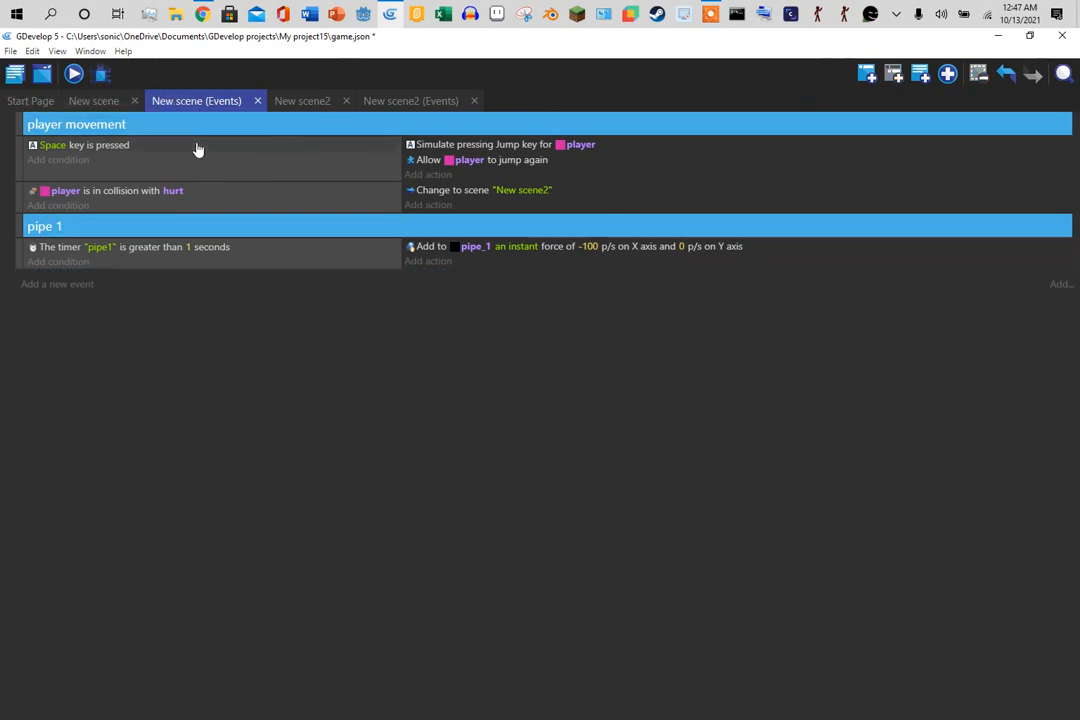
left_click(84, 106)
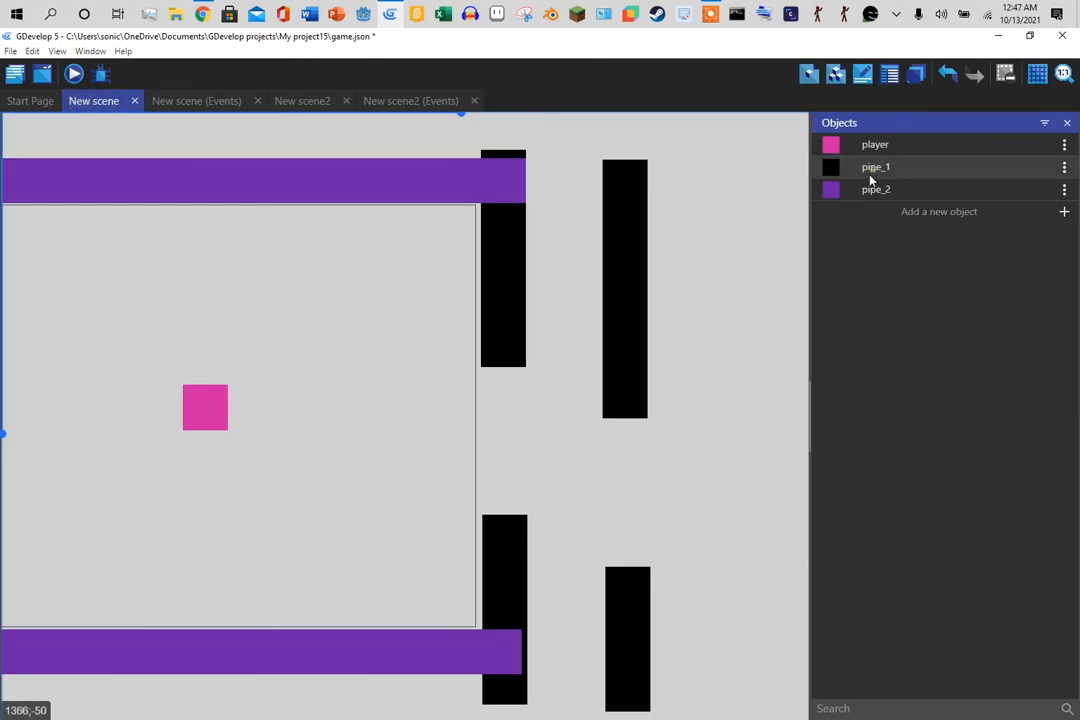
- Place a third pipe_1 pair at the far right, stretching the lower one into a tall pillar
left_click_drag(868, 169, 741, 125)
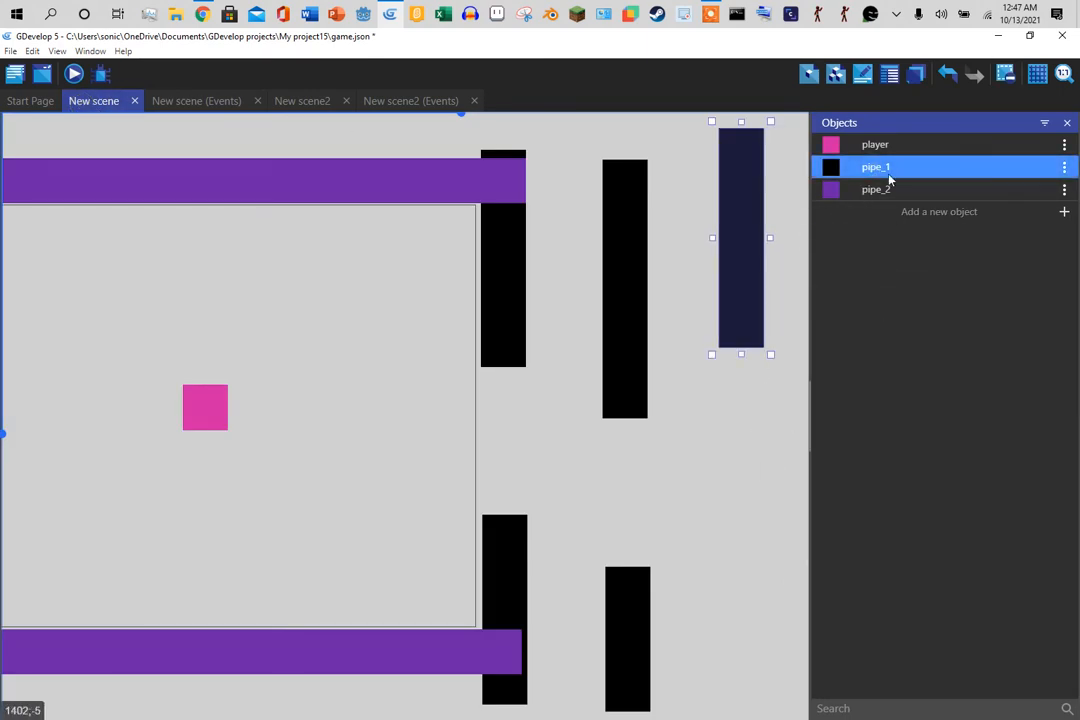
left_click_drag(885, 170, 724, 486)
left_click_drag(745, 532, 745, 645)
left_click_drag(747, 690, 745, 714)
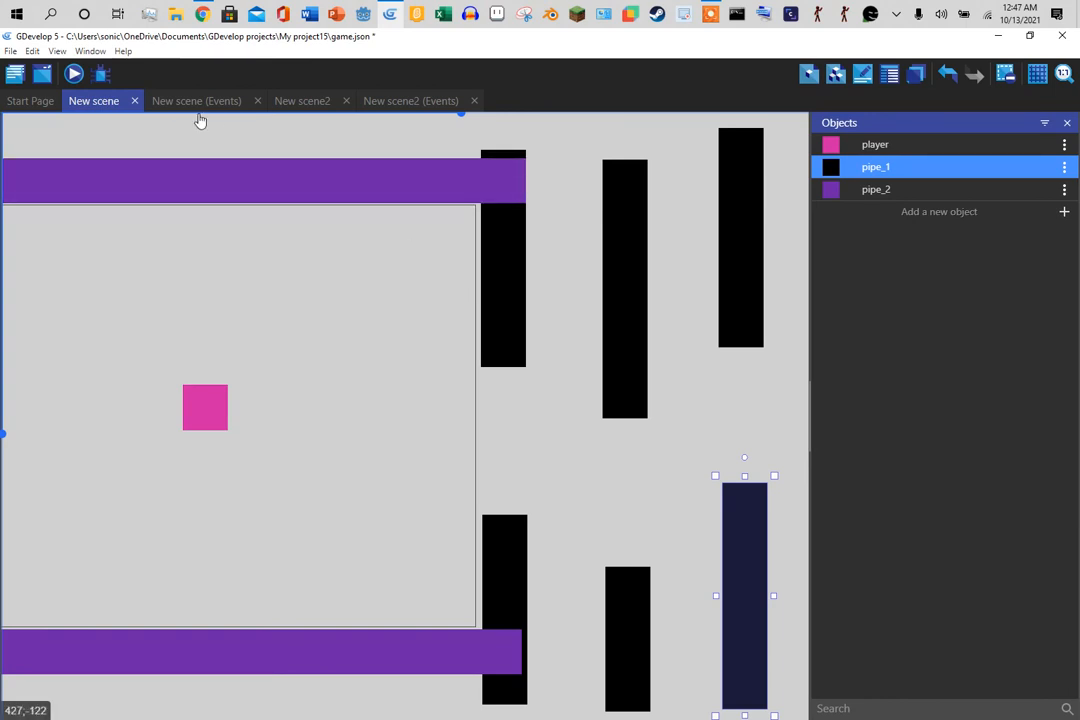
- Preview the game, flapping with Space between the sliding pipes
left_click(76, 75)
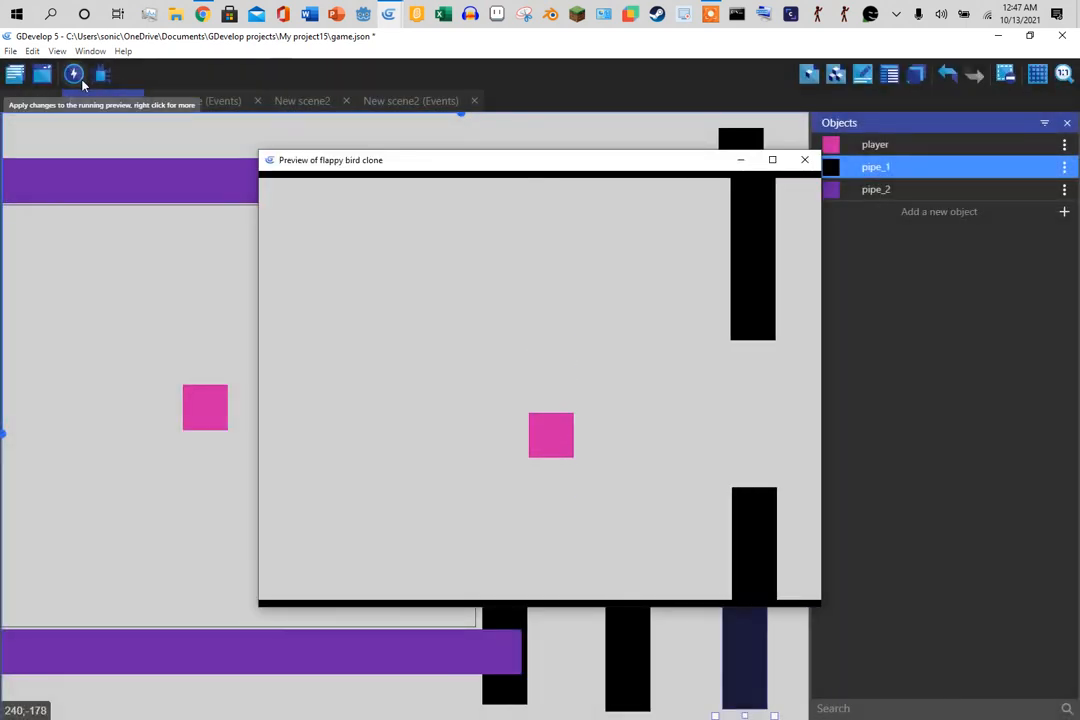
key("space")
key("space")
key("space")
key("space")
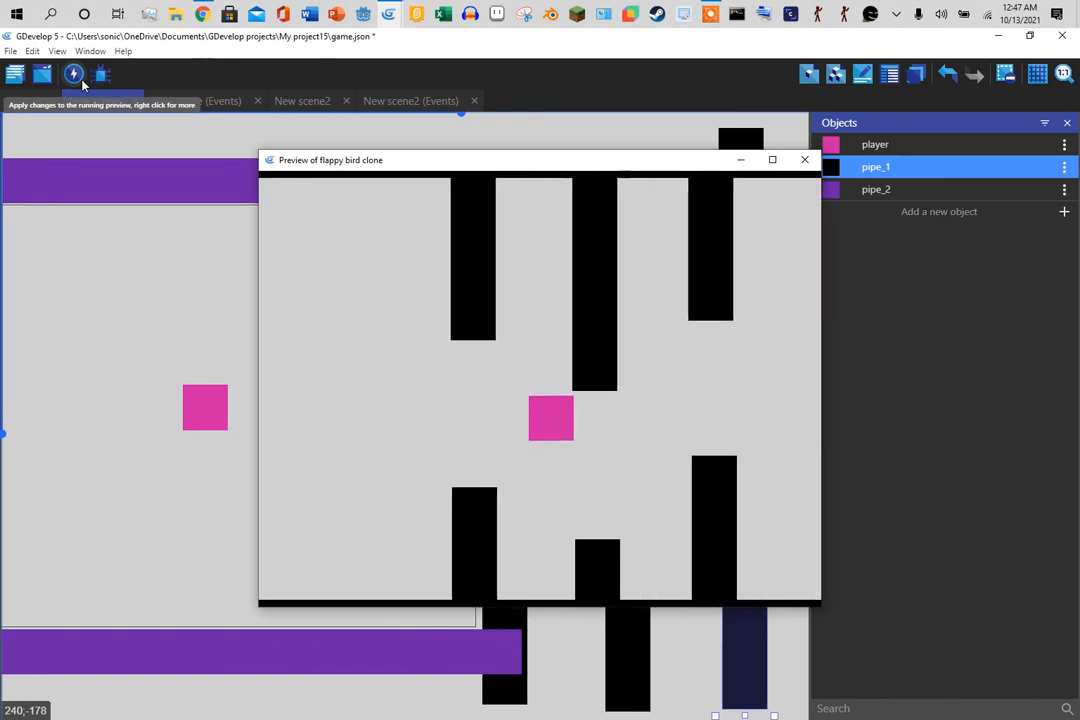
key("space")
key("space")
key("space")
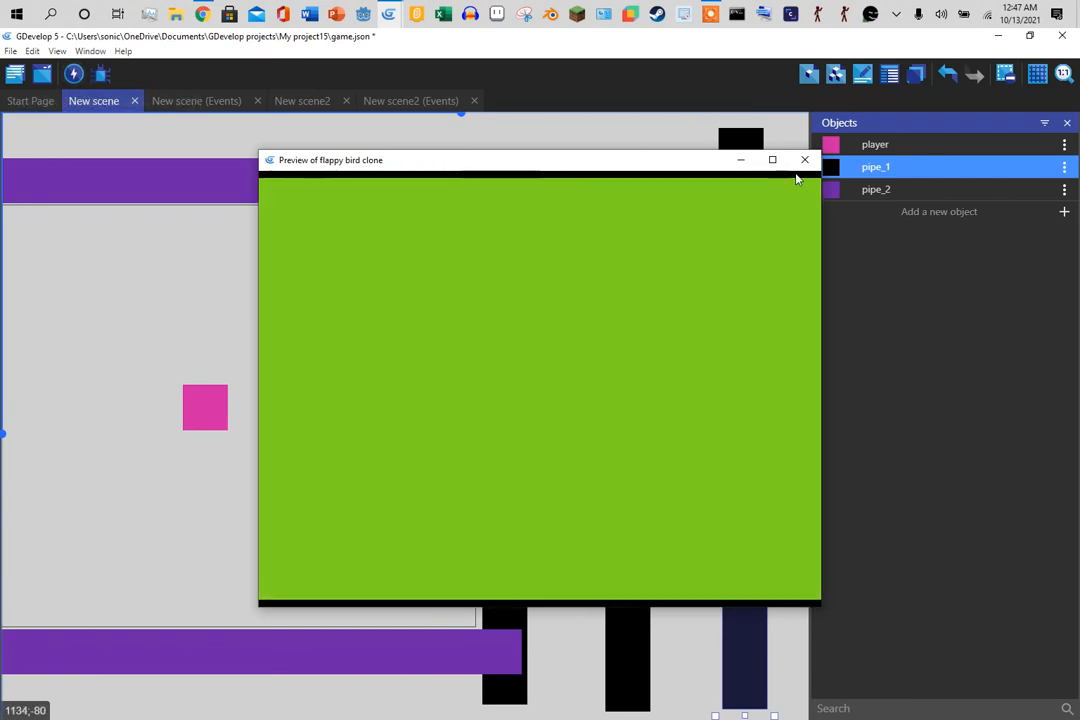
left_click(805, 167)
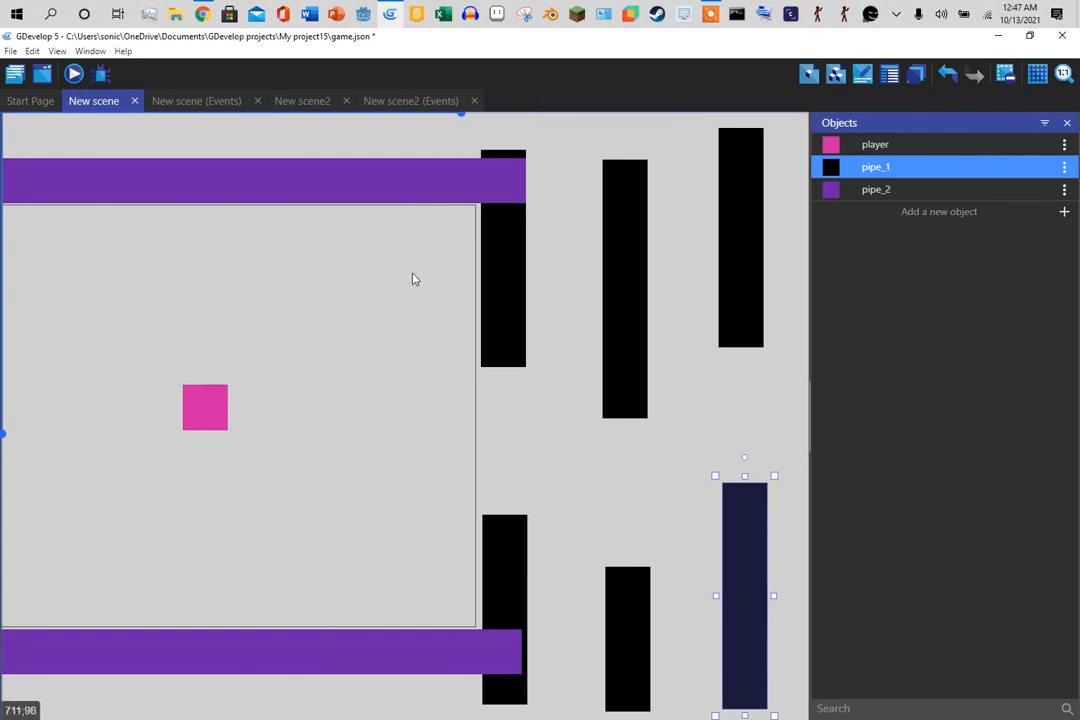
- Glance at the events, return to the New scene layout, and close the Objects panel
left_click(221, 104)
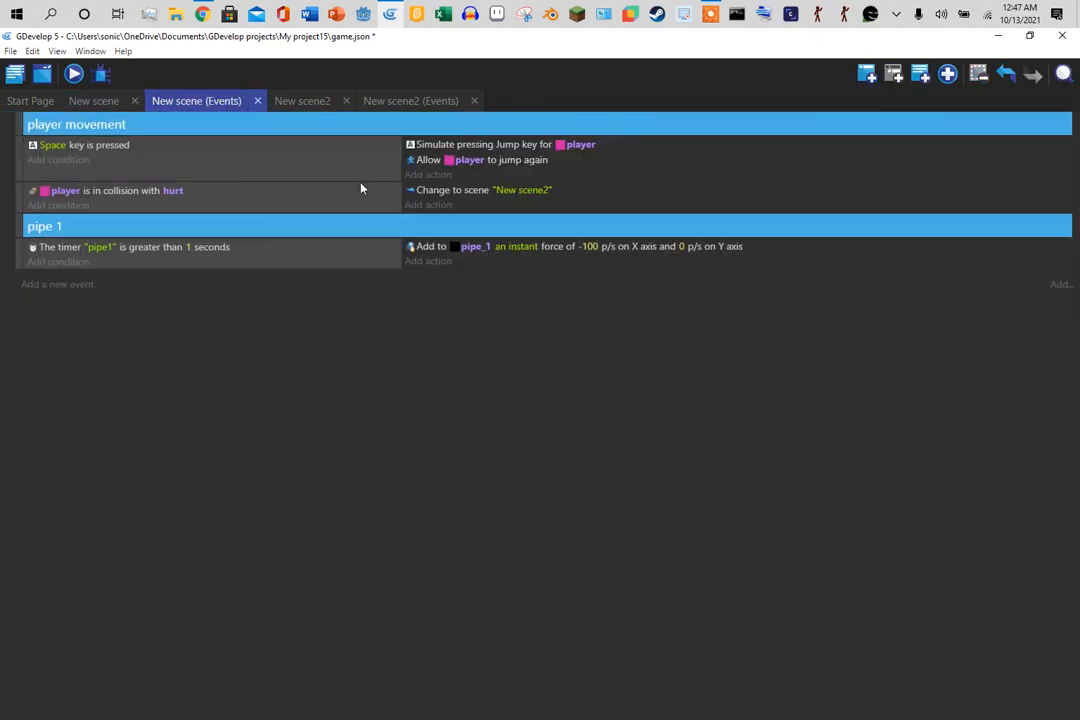
left_click(110, 104)
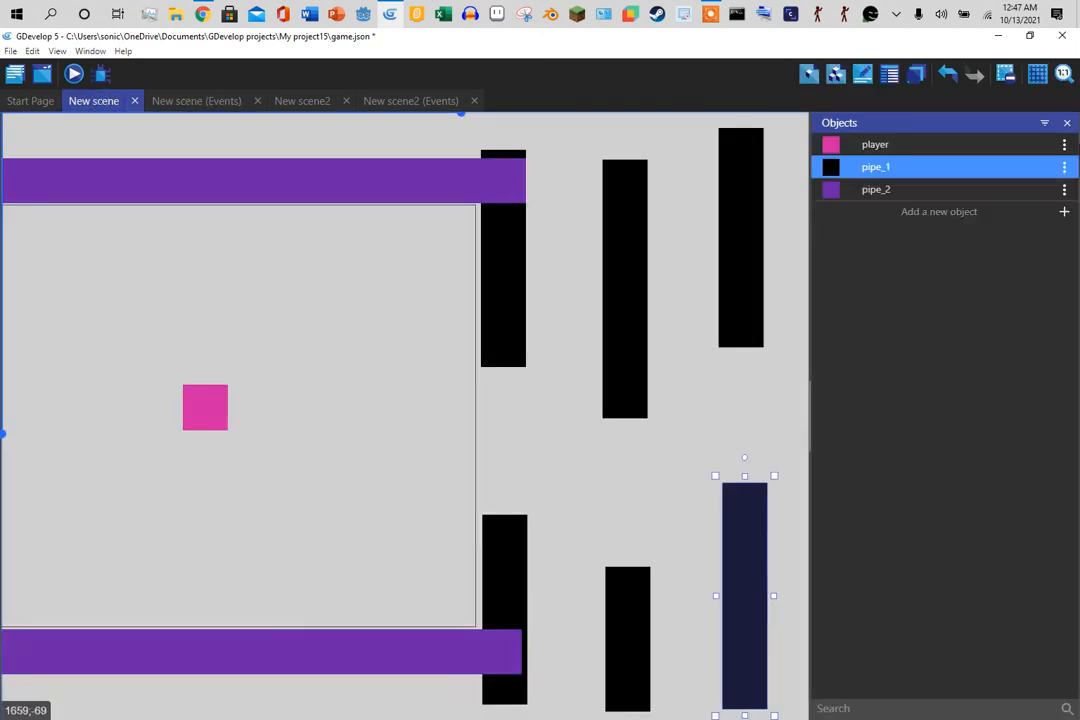
left_click(1066, 122)
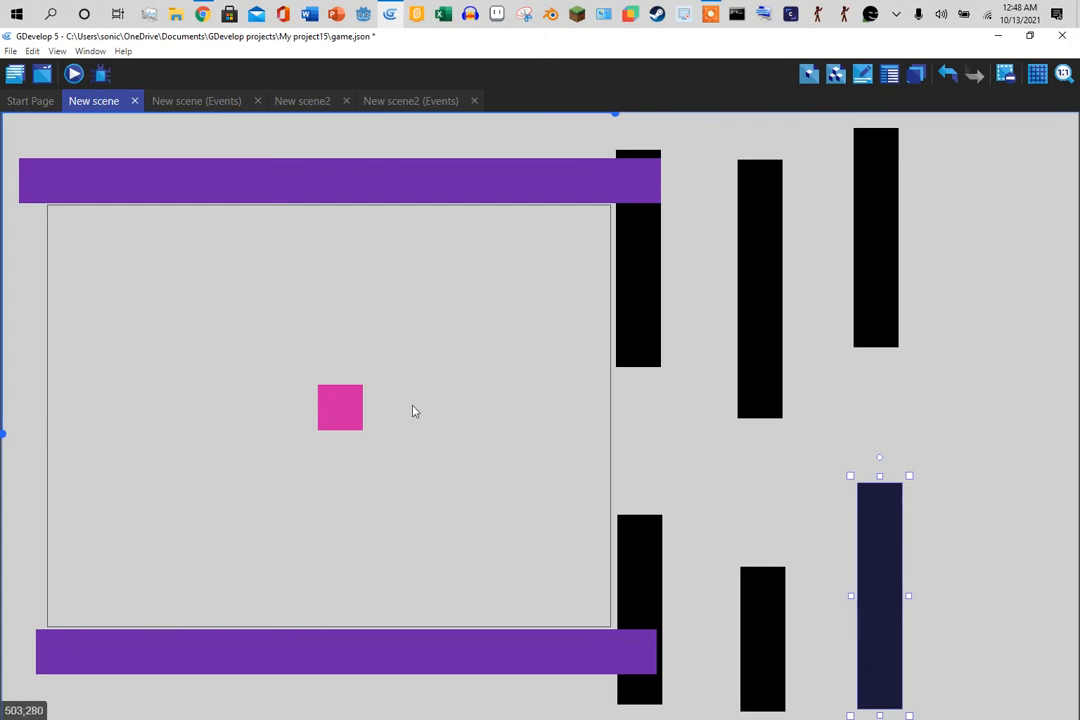
- Save the flappy bird project from the File menu
left_click(8, 51)
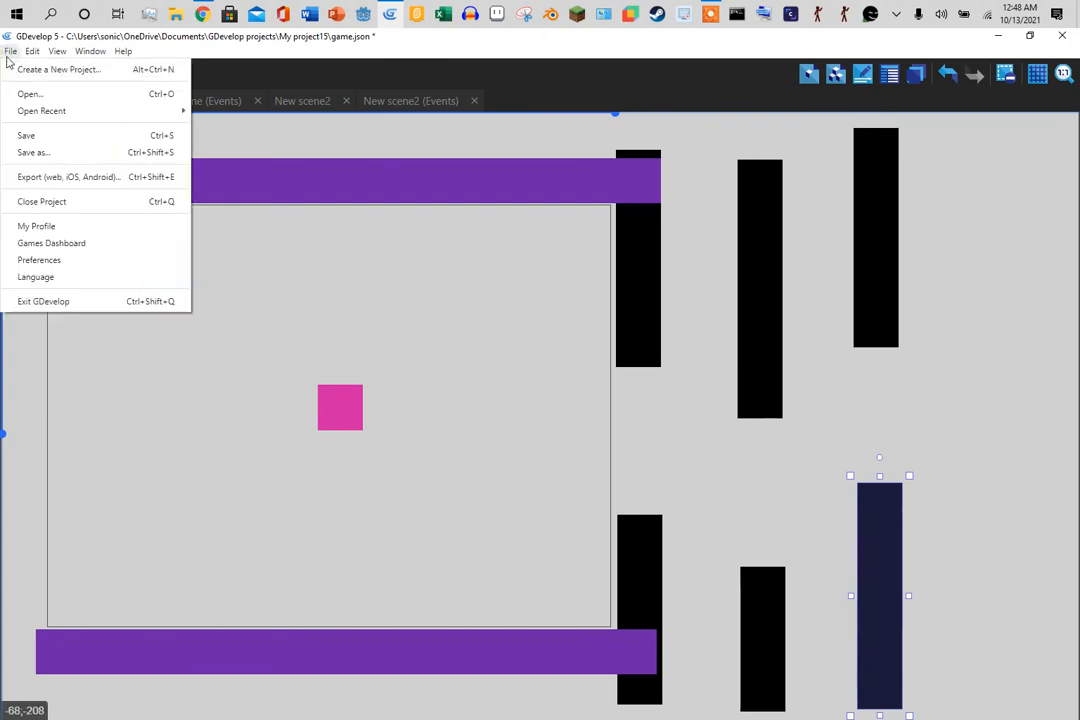
left_click(388, 284)
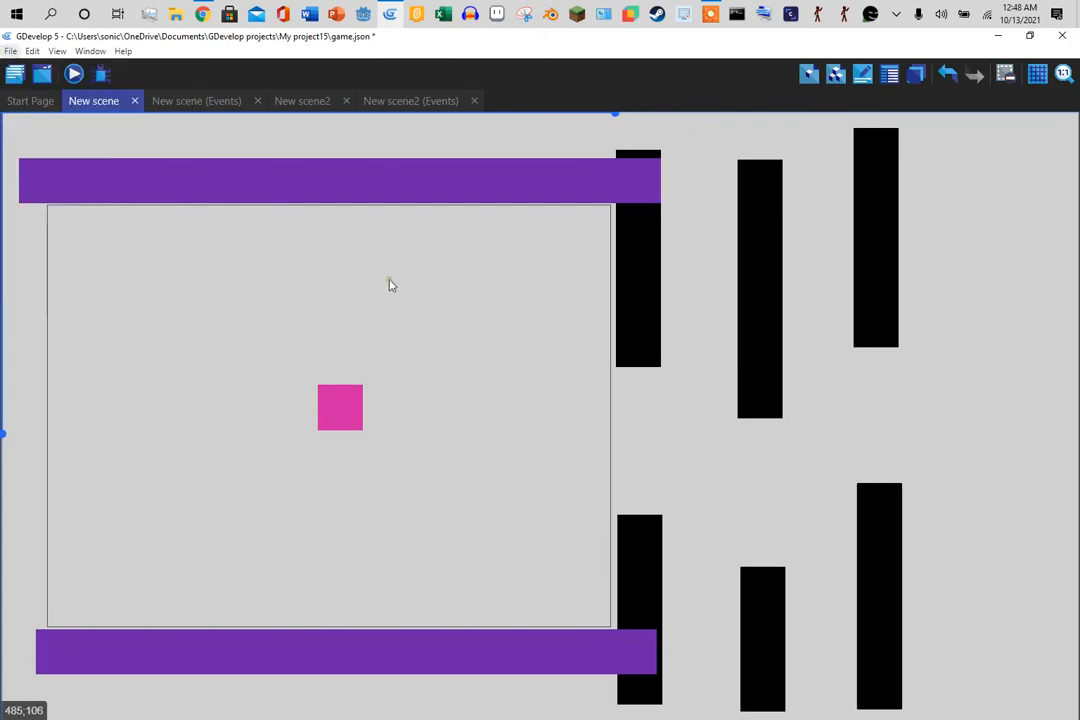
left_click(9, 51)
left_click(36, 138)
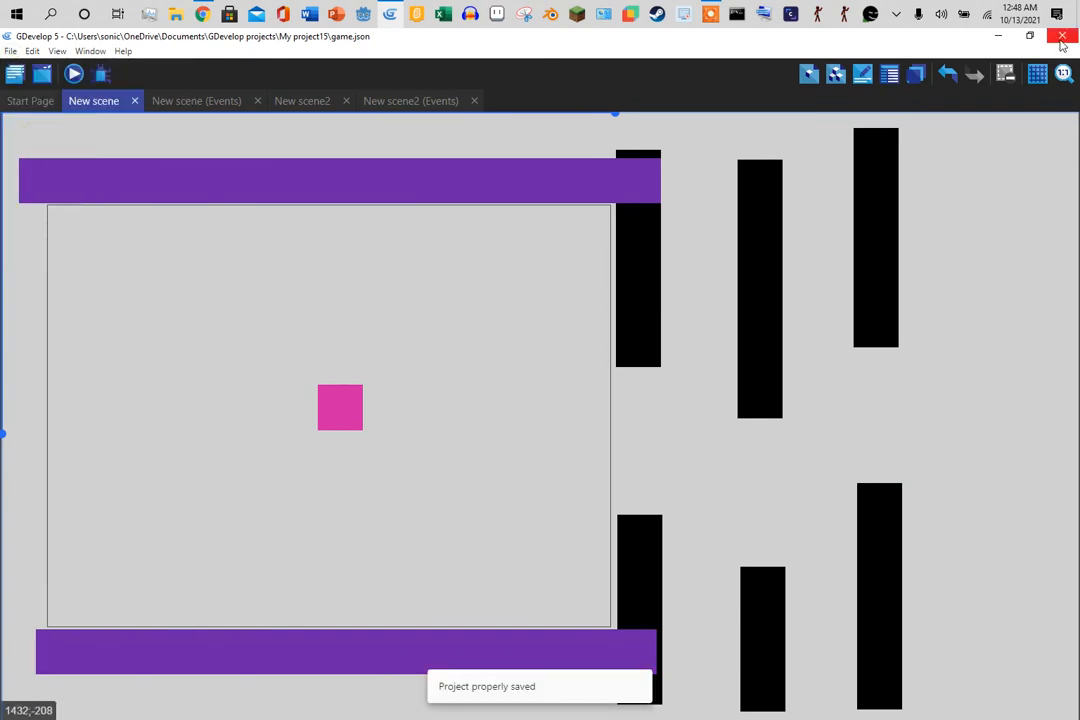
- Open game.json from E: gdevelop game files > comemorative games > phantom time 30th anniversary
left_click(9, 51)
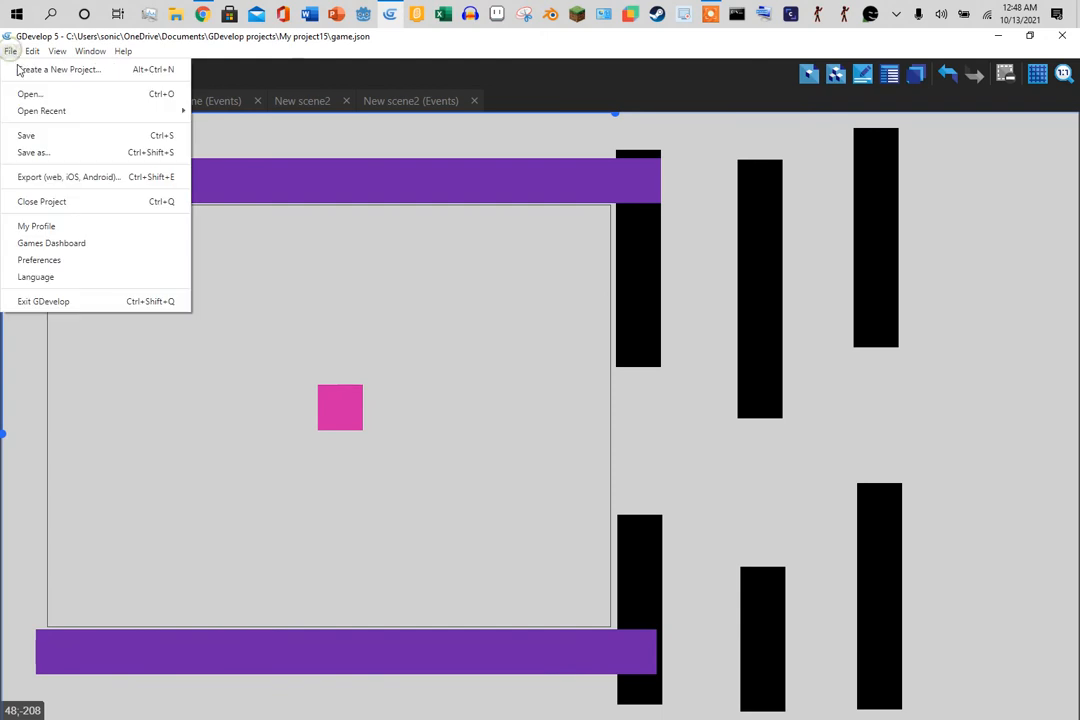
left_click(53, 92)
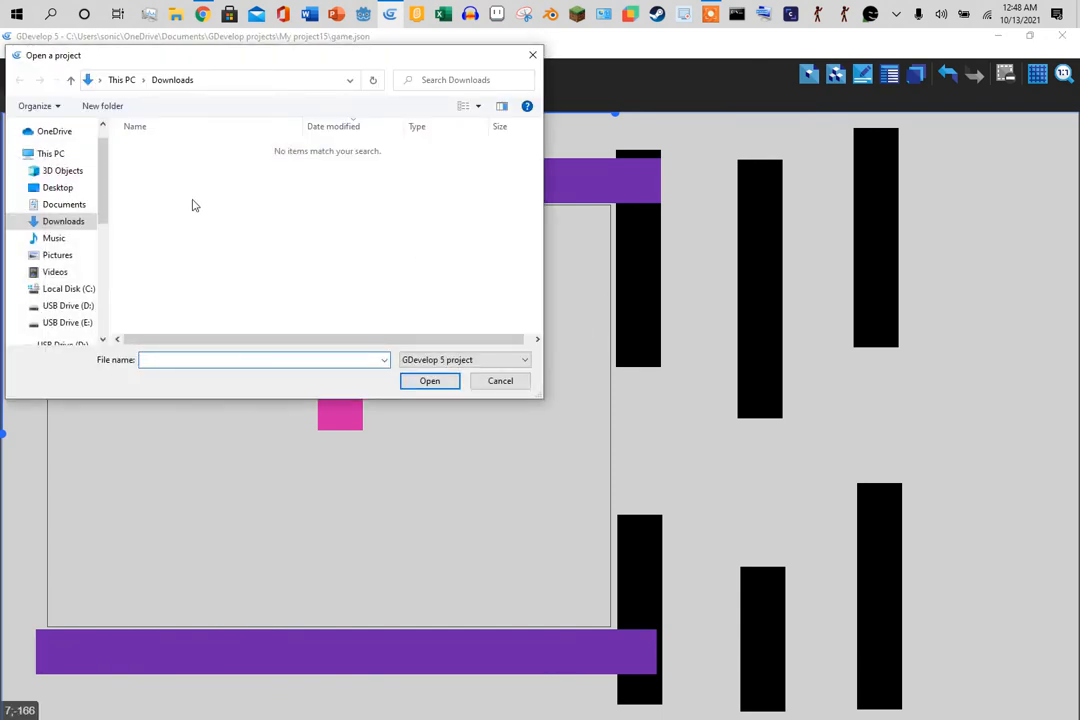
left_click_drag(101, 222, 102, 328)
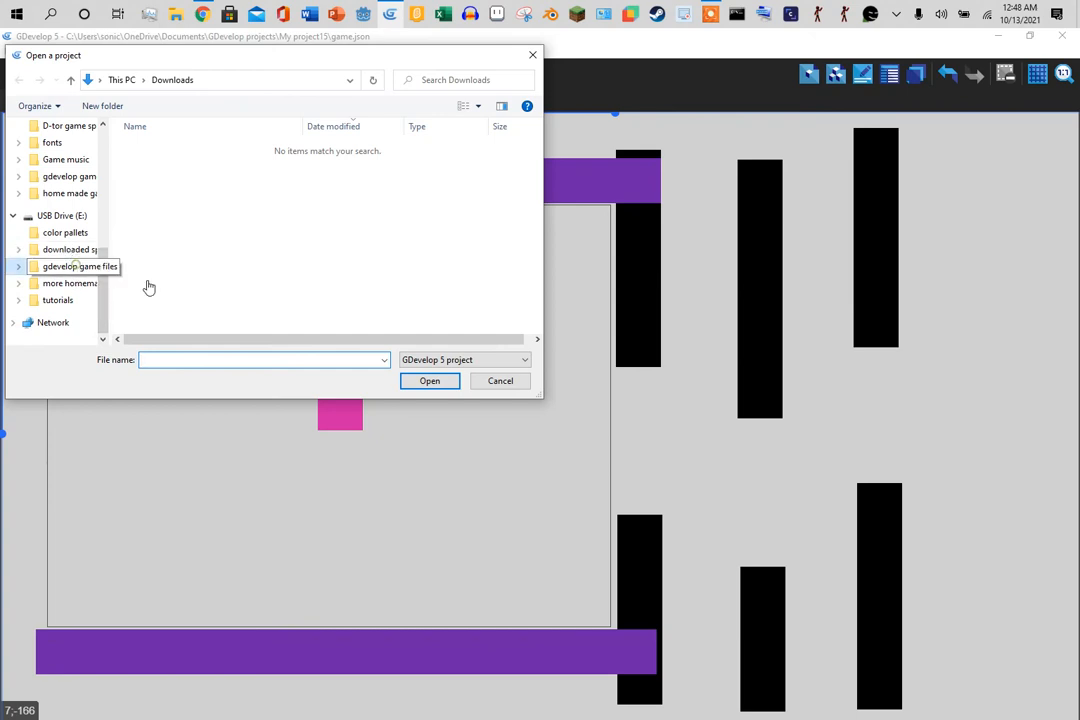
left_click(72, 266)
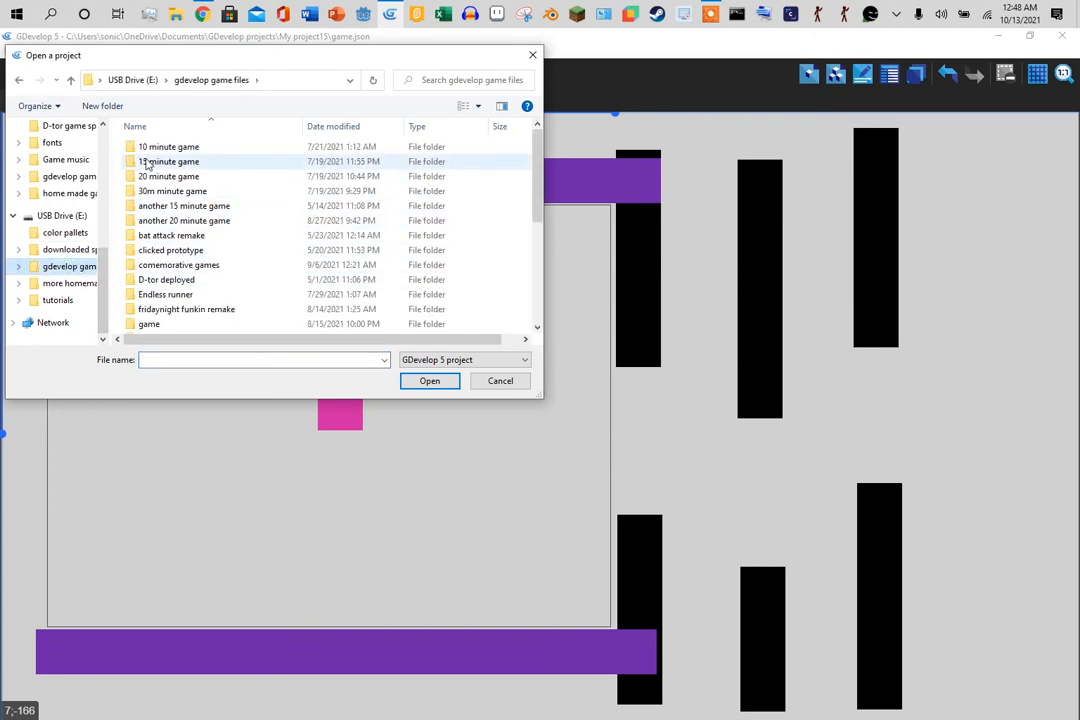
double_click(195, 266)
double_click(234, 177)
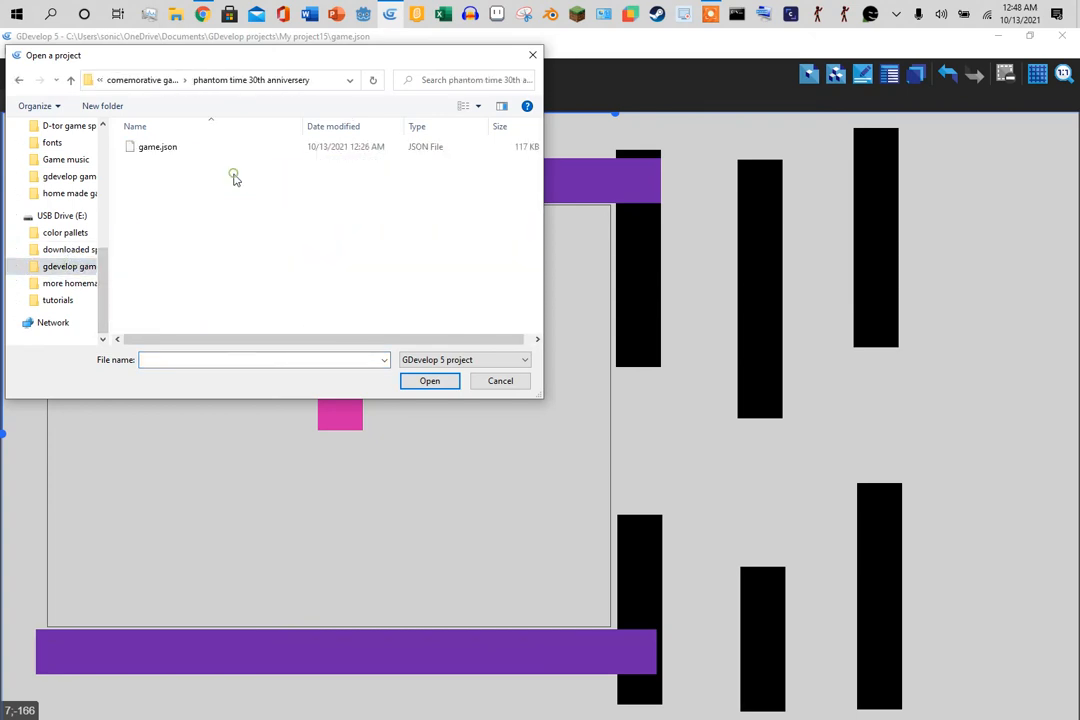
double_click(192, 152)
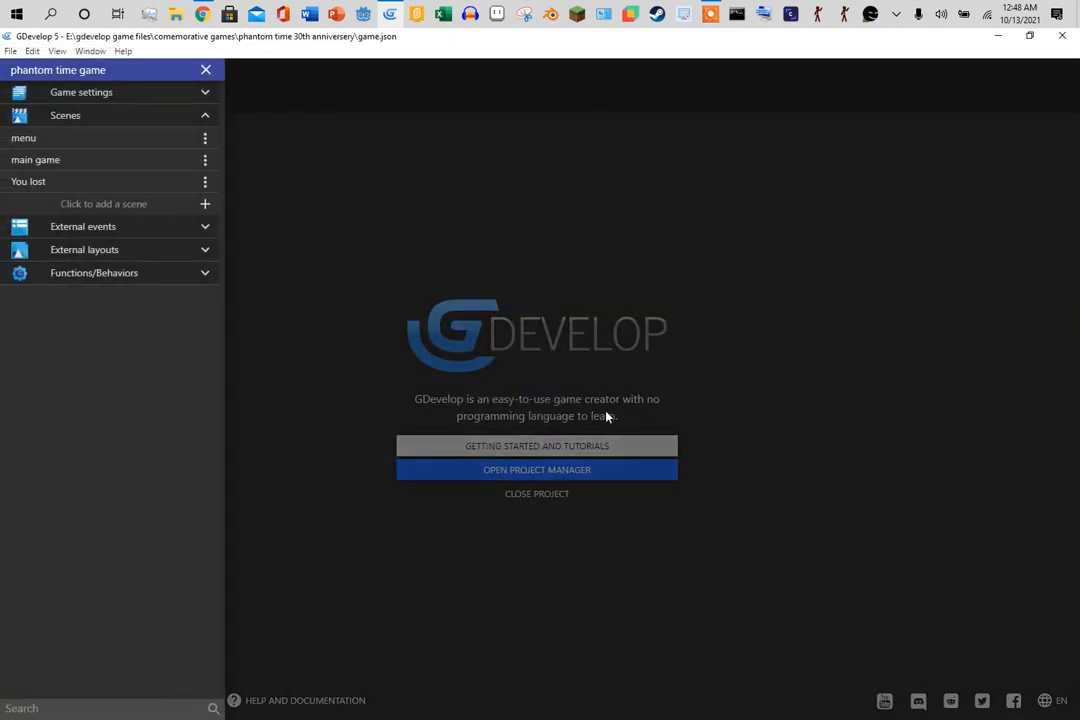
- Open the phantom time main game scene, scroll across it, then bring up the Flappy Bird example page
left_click(145, 167)
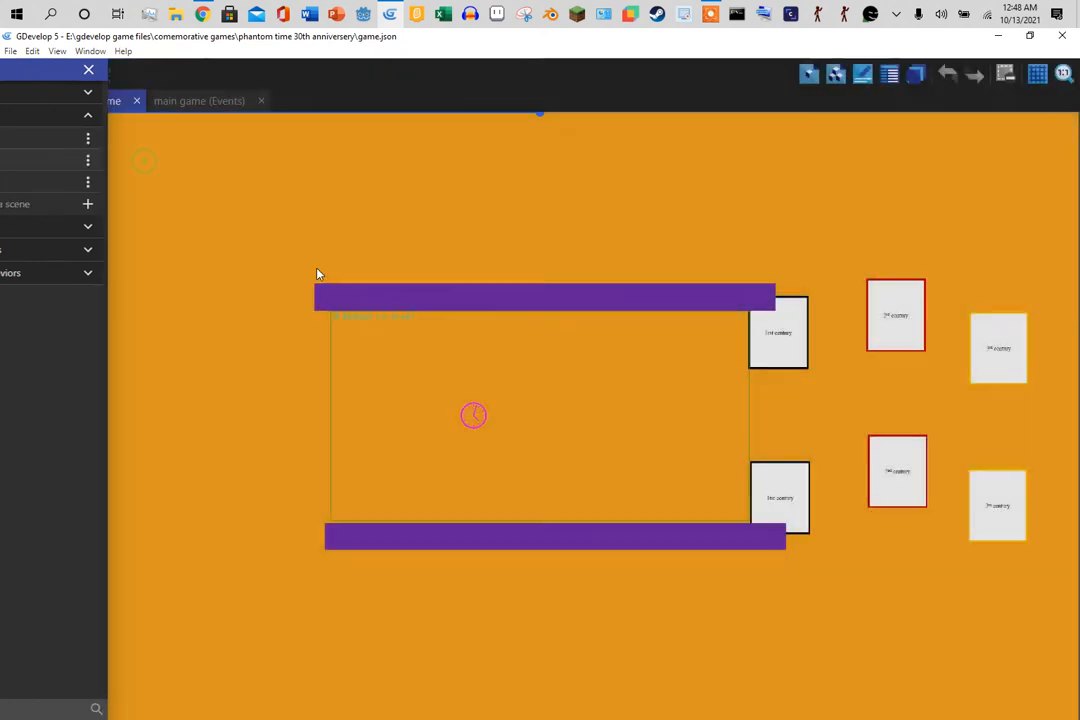
left_click_drag(594, 122, 507, 359)
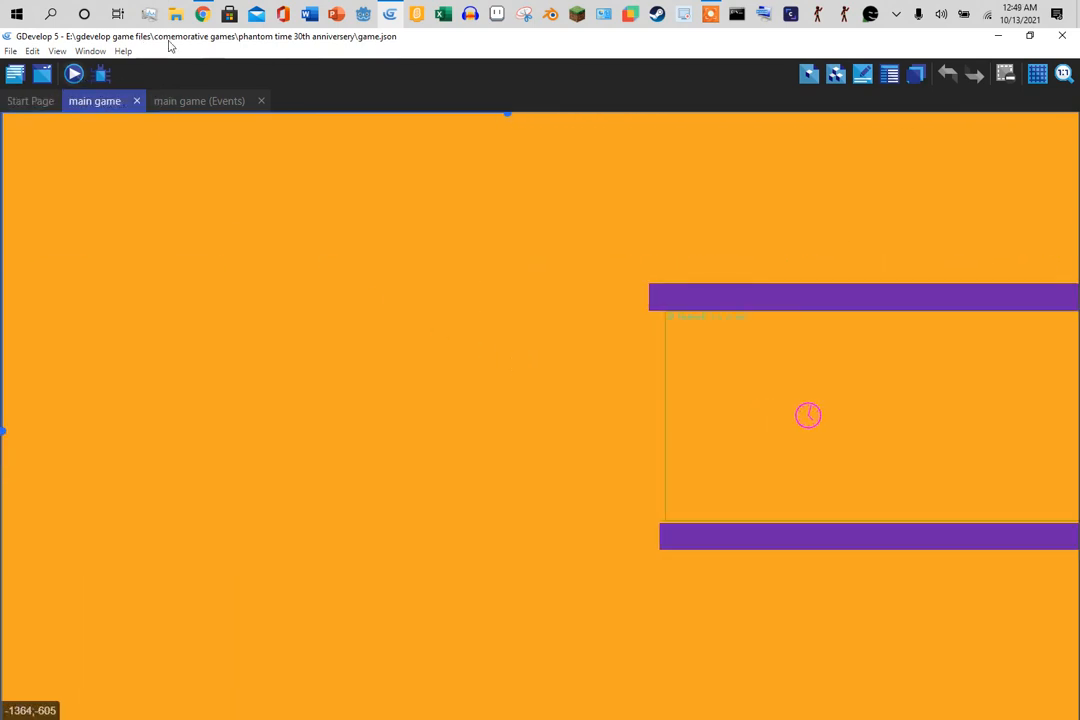
left_click(202, 13)
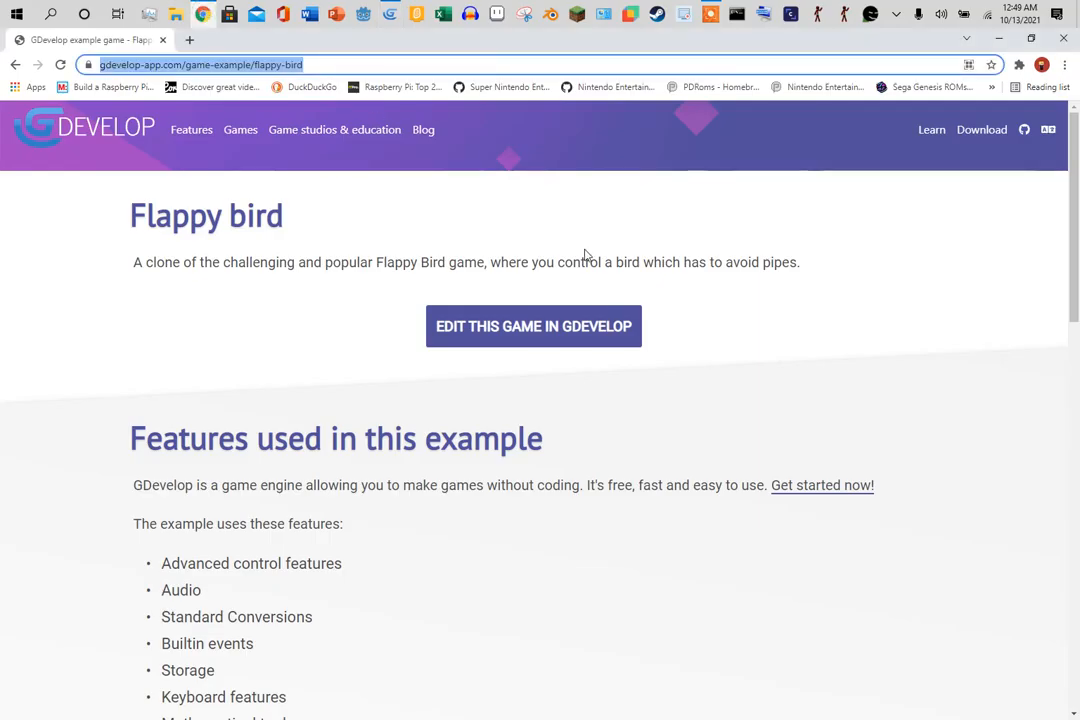
- Open the official Flappy Bird example in the web editor and view its Game scene events
left_click(594, 331)
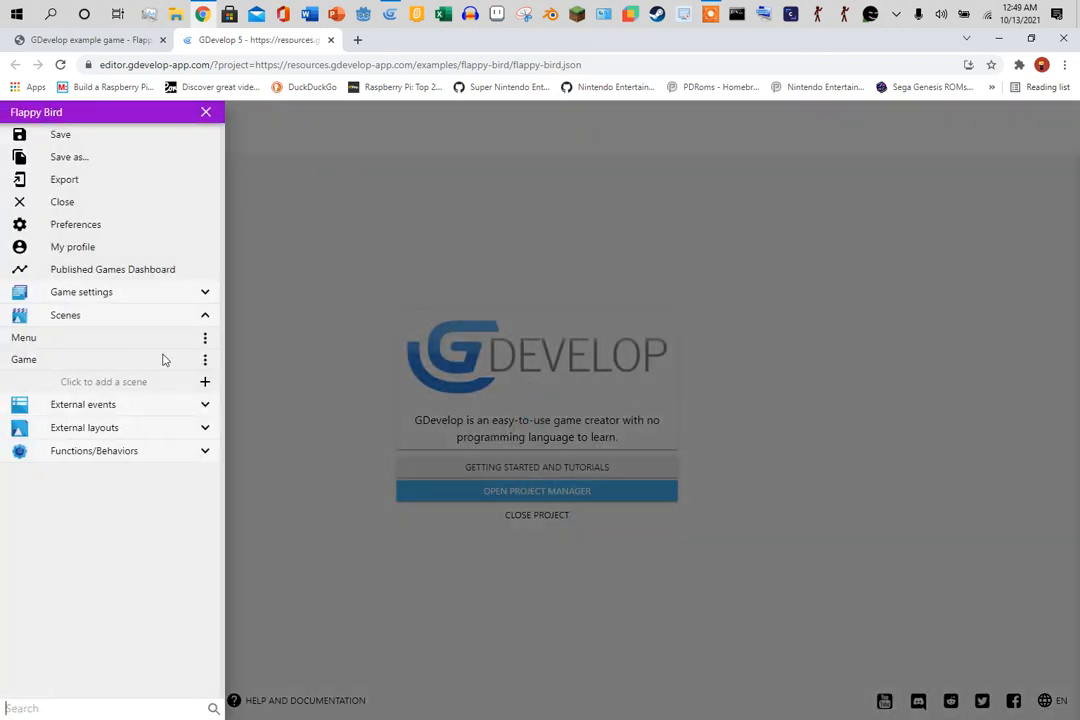
left_click(106, 365)
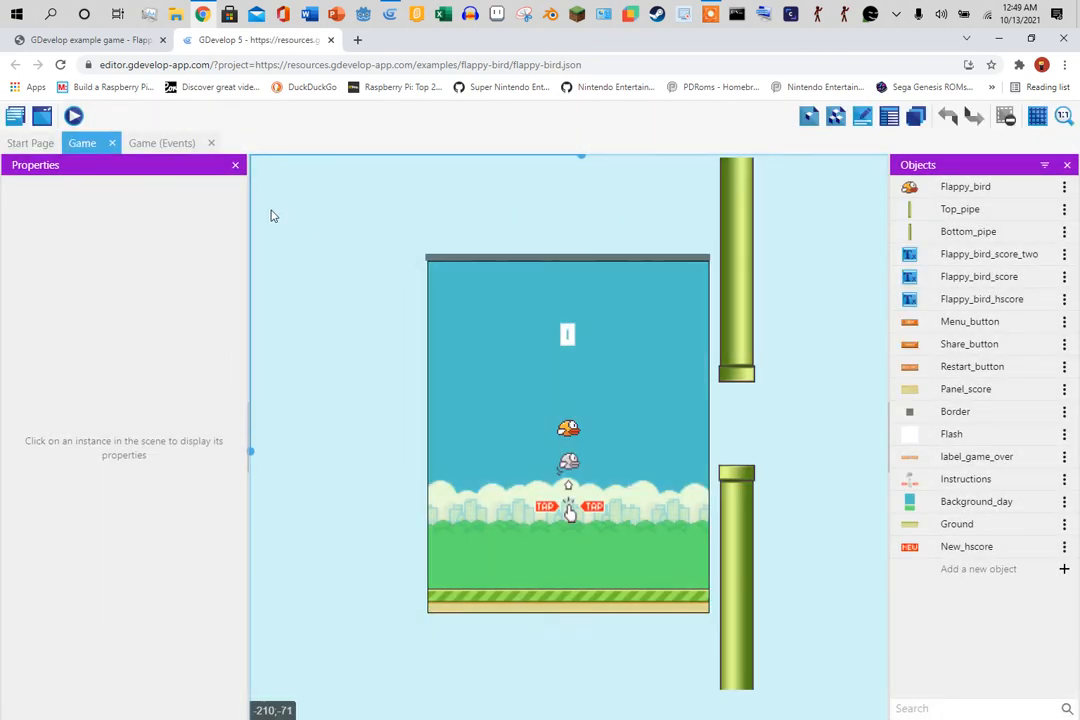
left_click(163, 143)
scroll(380, 400, "down", 10)
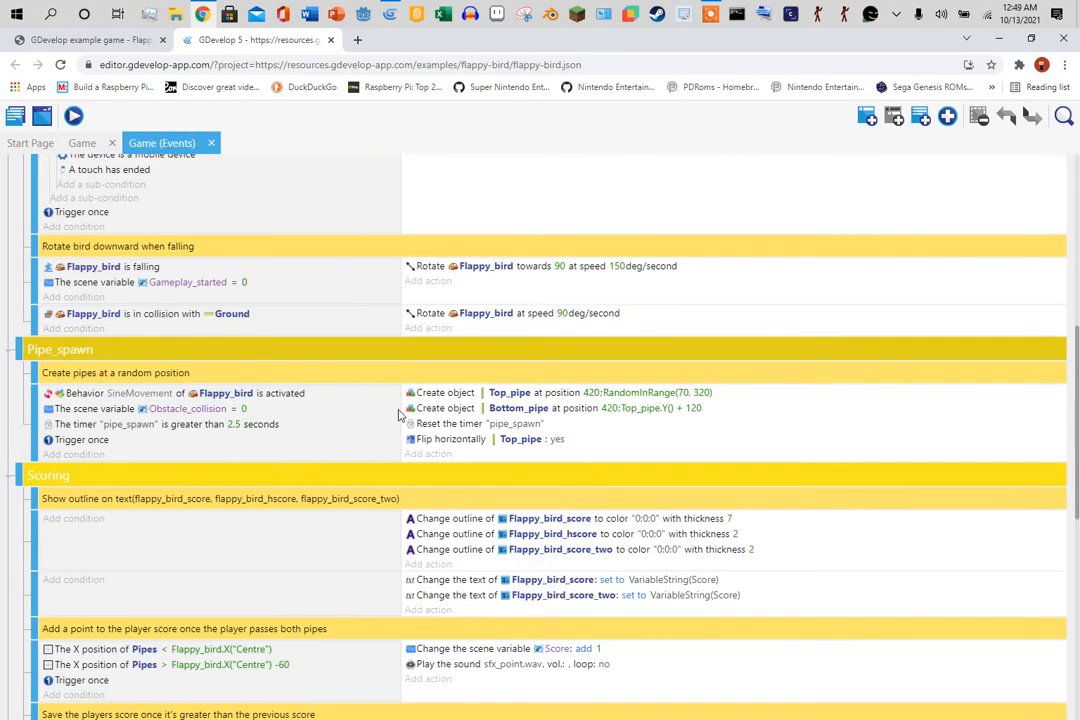
scroll(365, 399, "up", 5)
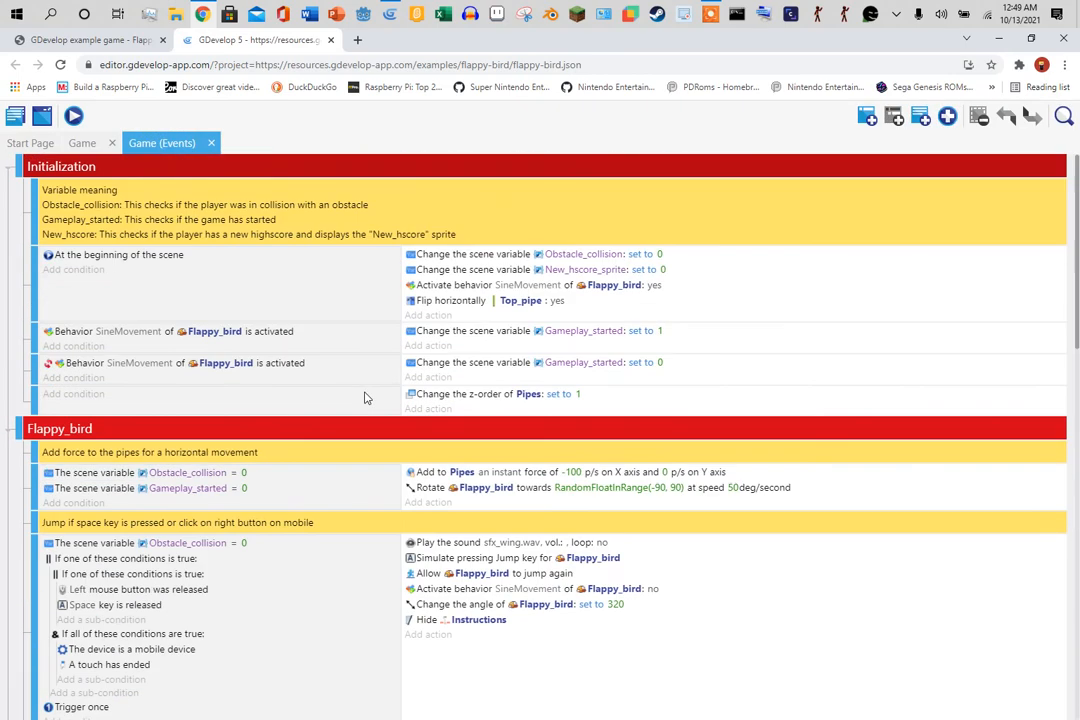
left_click(113, 473)
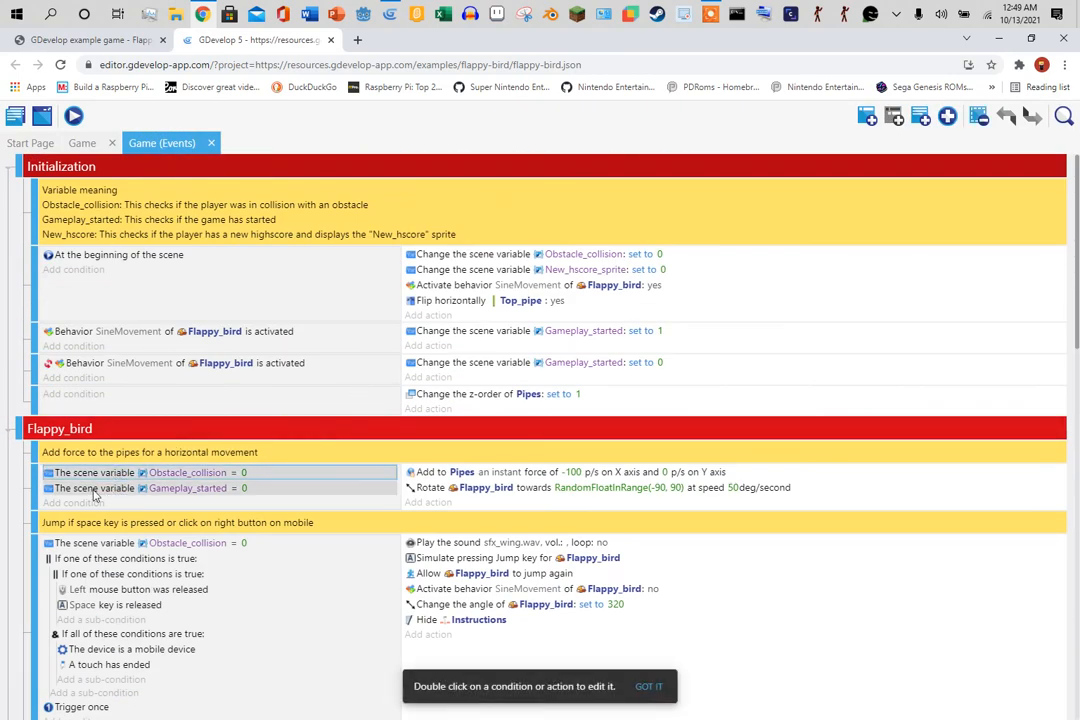
left_click(95, 490)
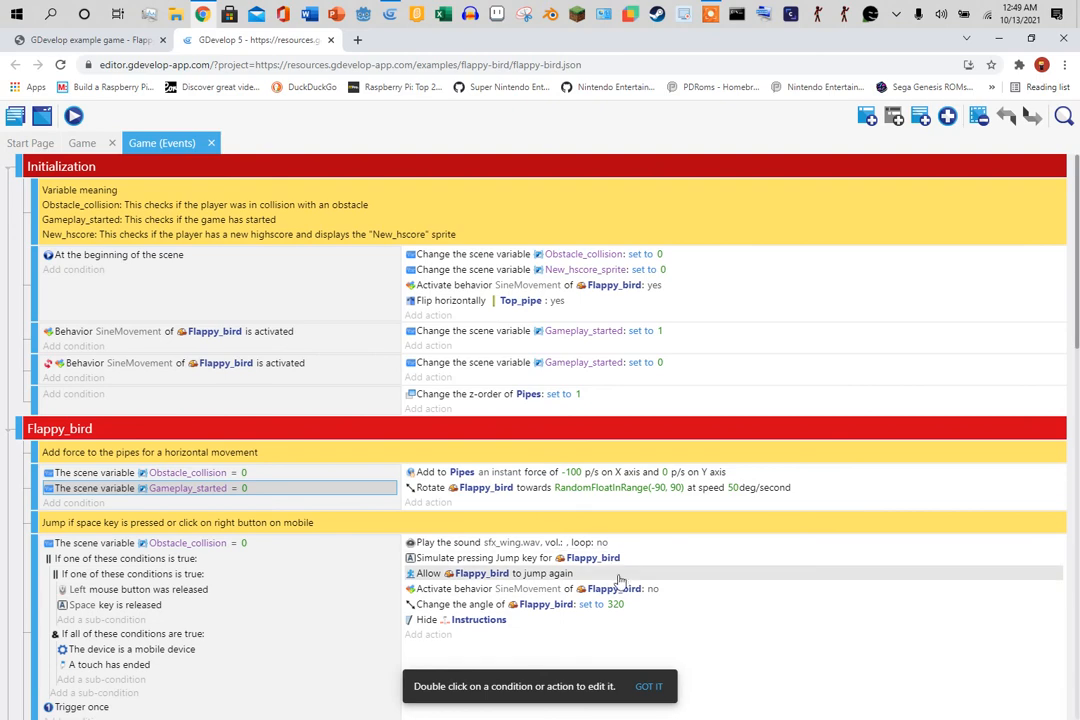
scroll(620, 580, "down", 5)
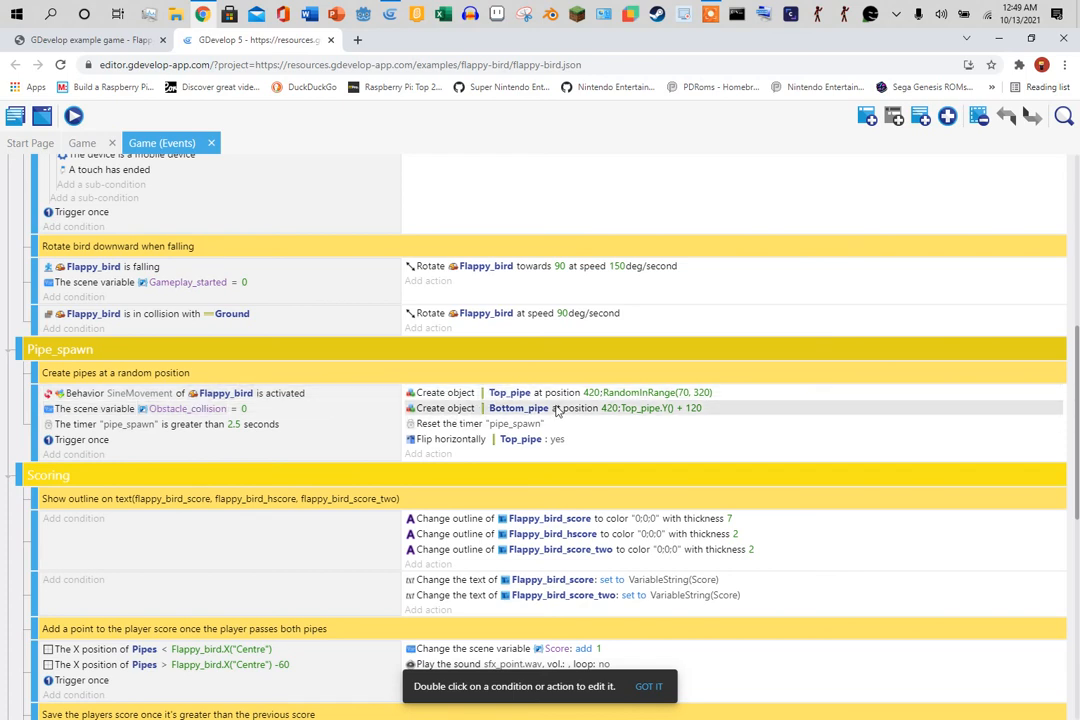
- Inspect the Pipe_spawn actions that create Top_pipe and Bottom_pipe and flip the top pipe
left_click(789, 400)
left_click(783, 411)
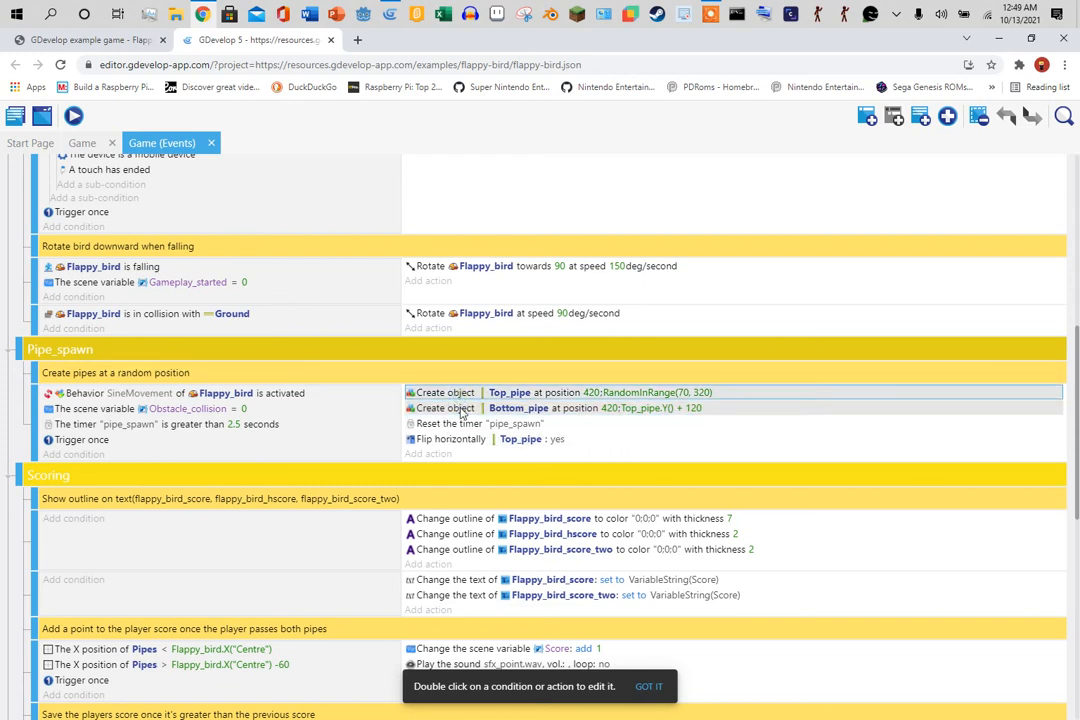
left_click(462, 398)
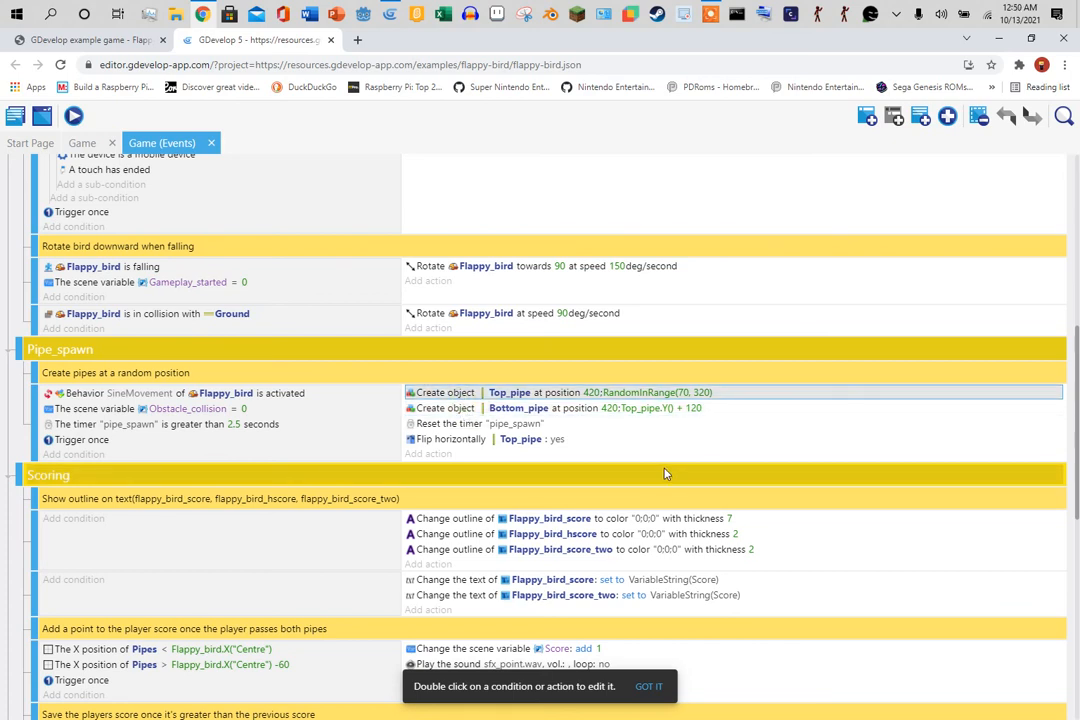
left_click(497, 441)
left_click(452, 440)
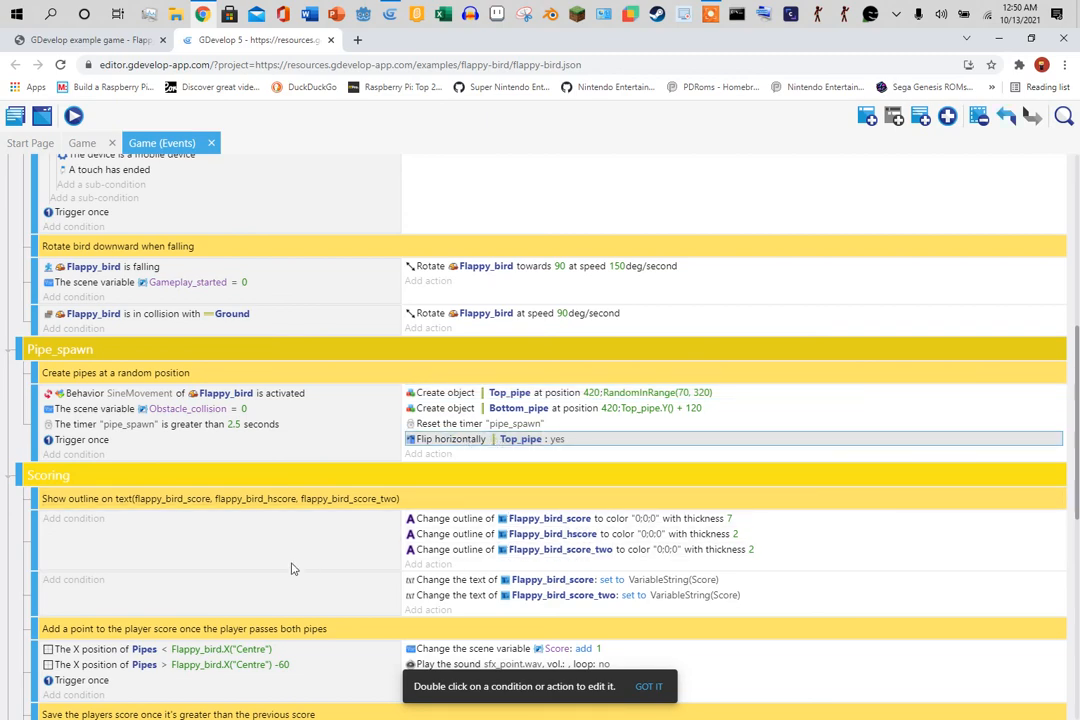
- Scroll through the example's events, then return to the Game scene layout
scroll(270, 581, "down", 10)
scroll(270, 581, "up", 10)
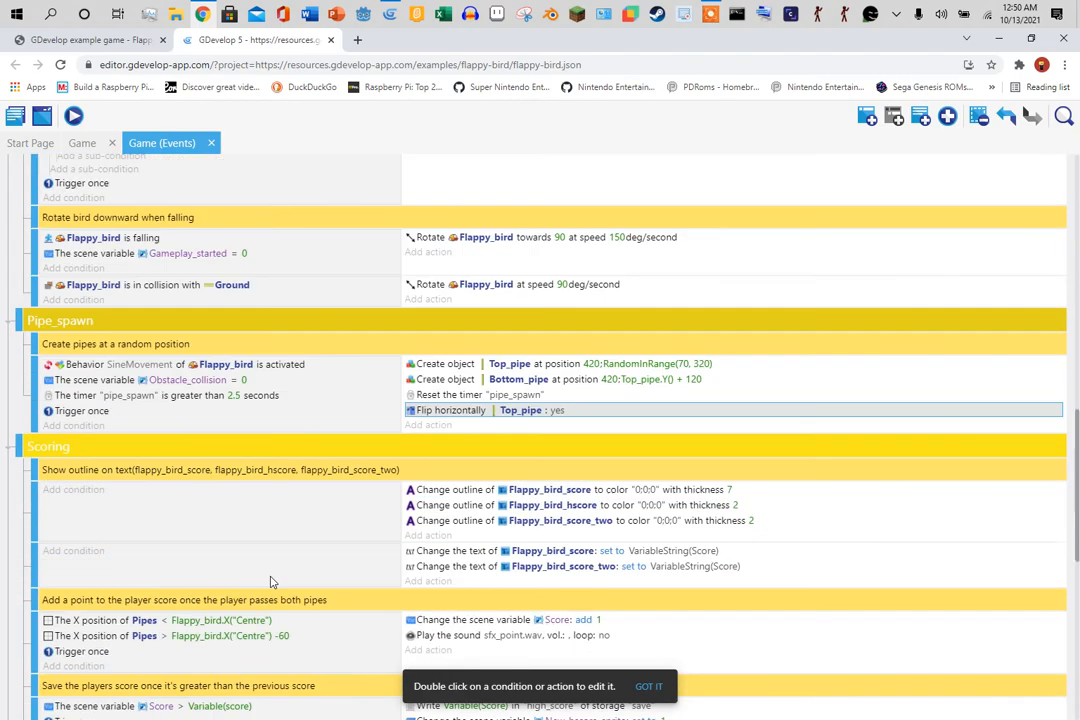
scroll(270, 581, "down", 5)
scroll(270, 581, "down", 5)
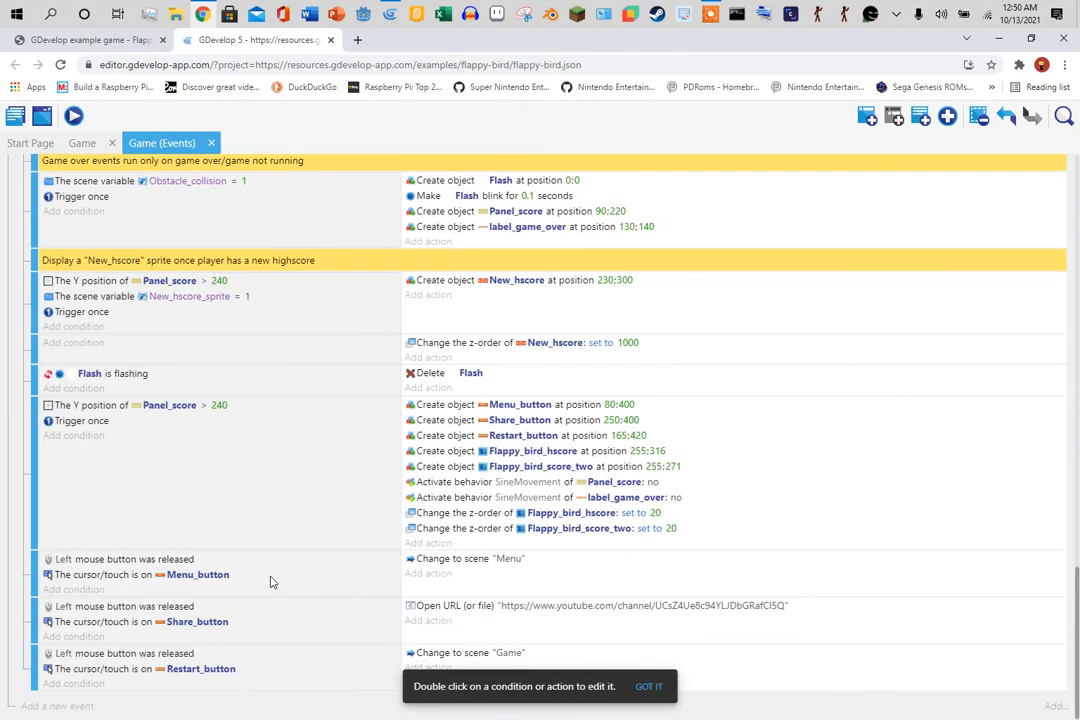
scroll(270, 581, "up", 20)
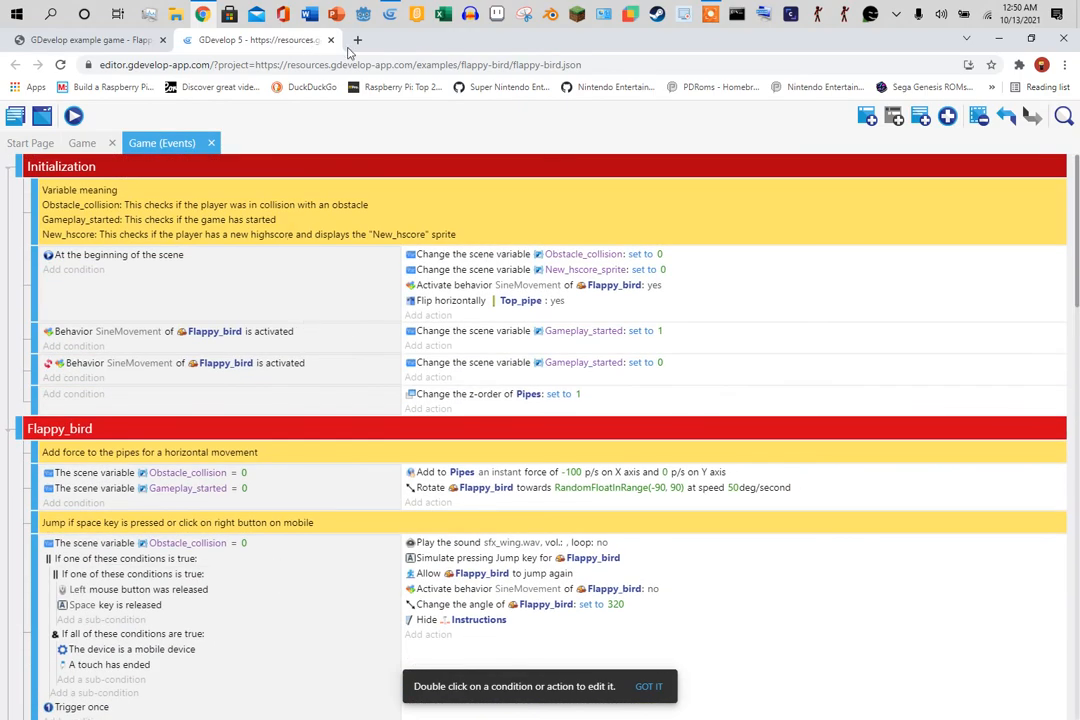
scroll(400, 380, "down", 15)
scroll(390, 441, "up", 12)
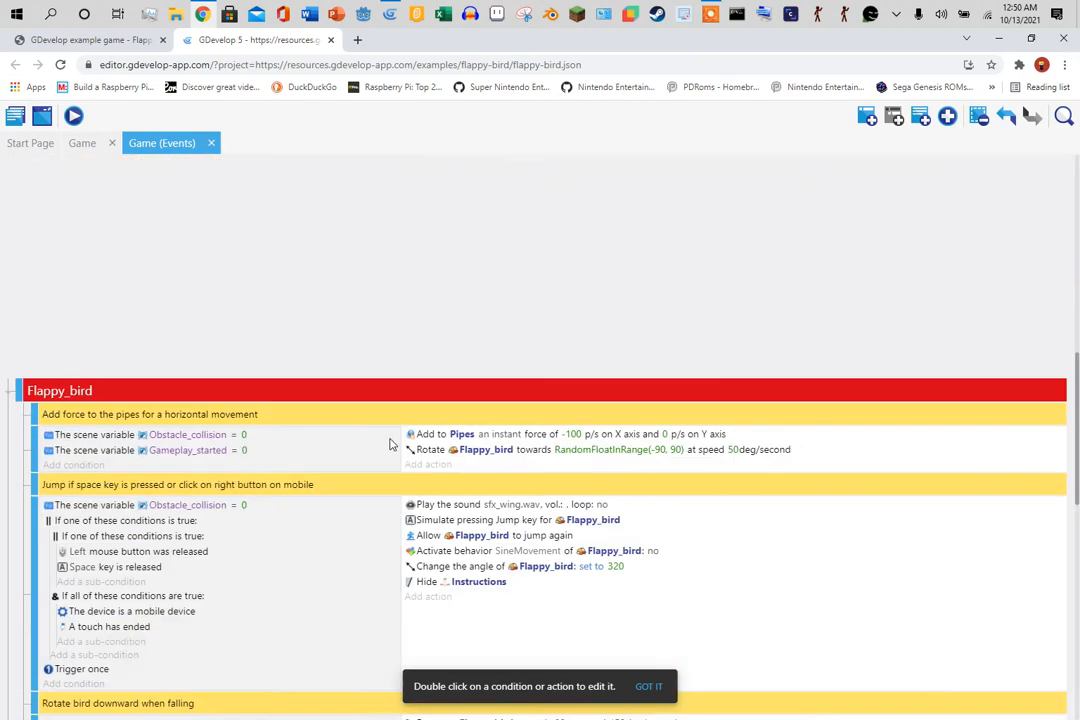
scroll(405, 480, "down", 12)
scroll(408, 493, "up", 20)
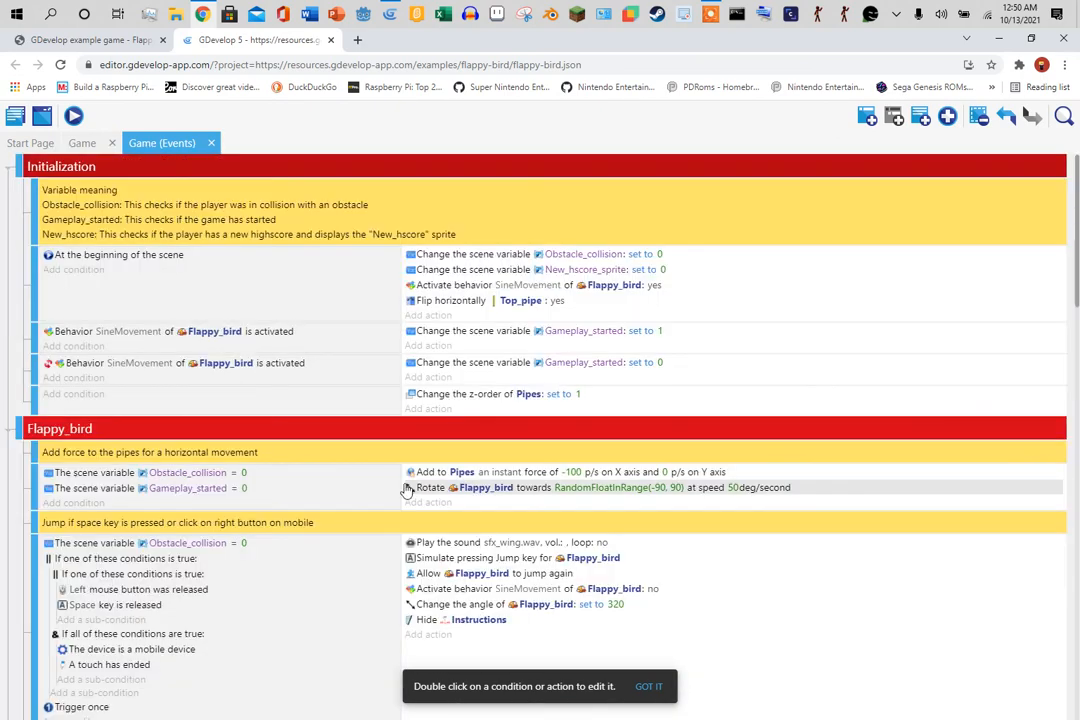
left_click(95, 144)
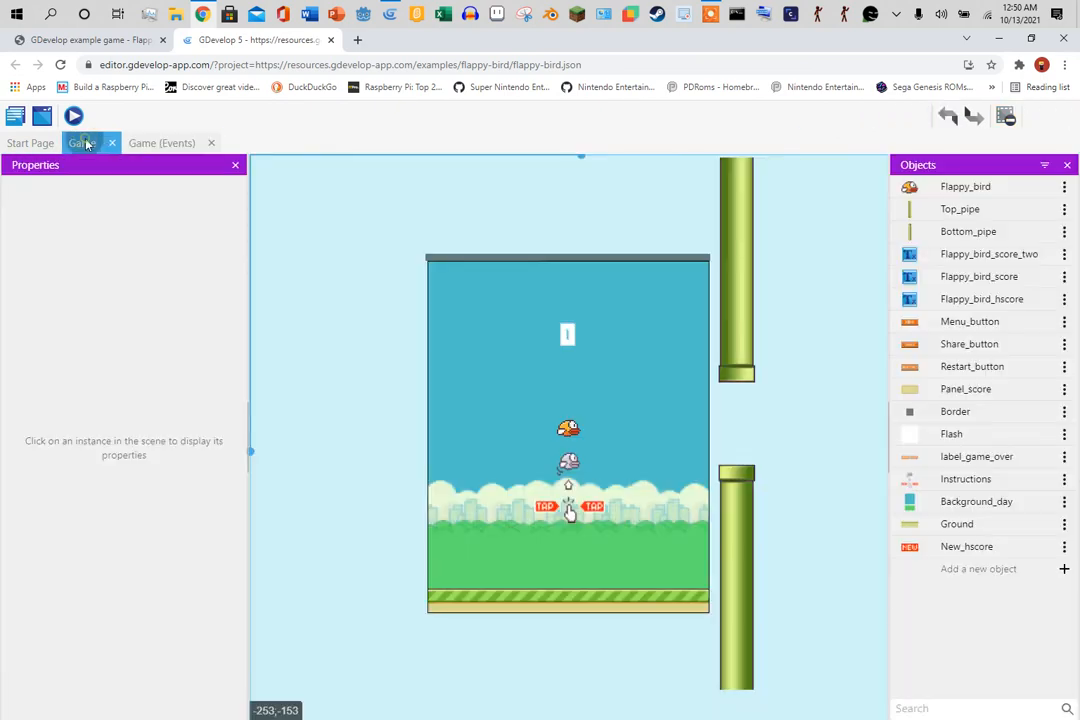
left_click(74, 117)
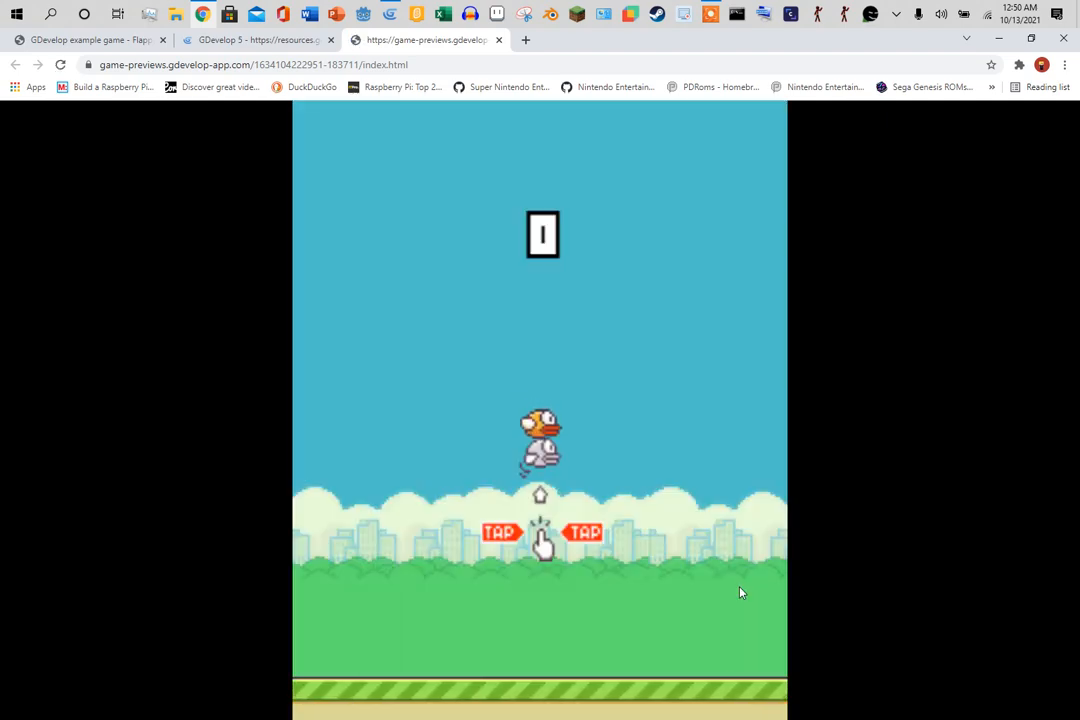
left_click(670, 578)
left_click(670, 578)
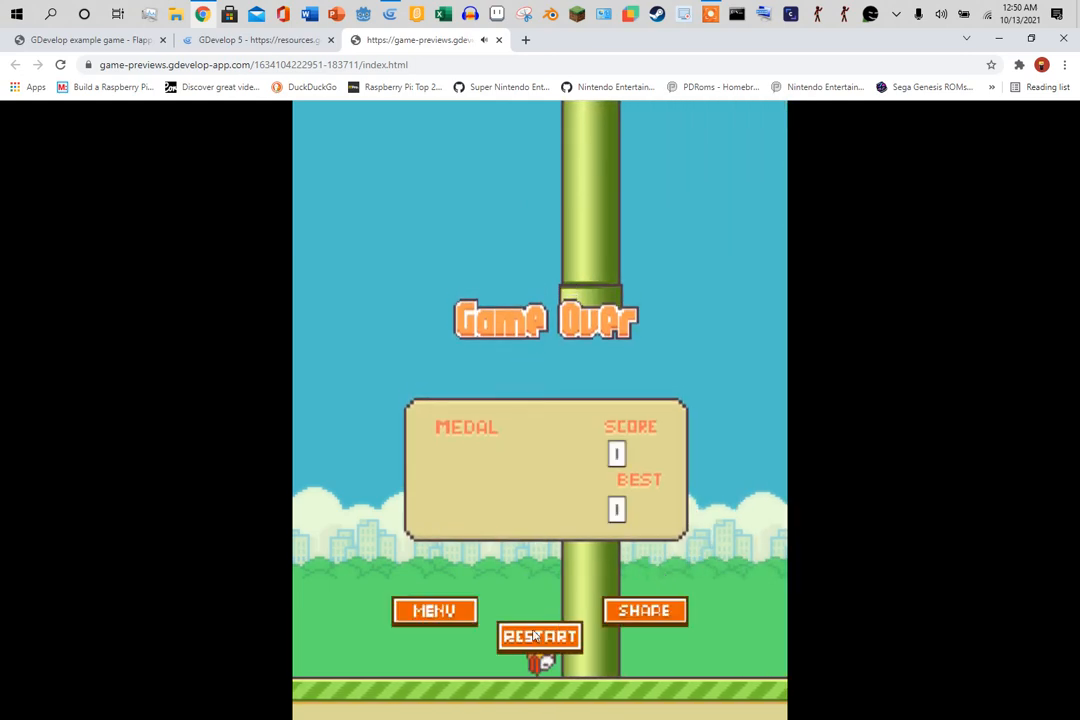
left_click(555, 637)
left_click(563, 637)
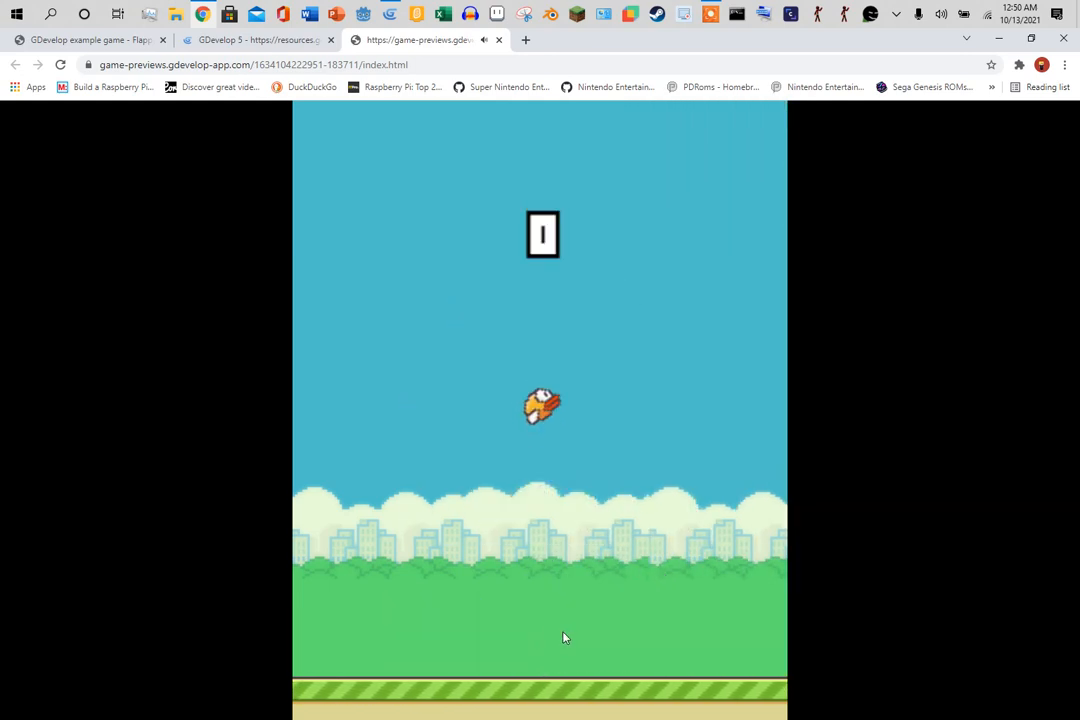
left_click(563, 637)
left_click(563, 636)
left_click(563, 636)
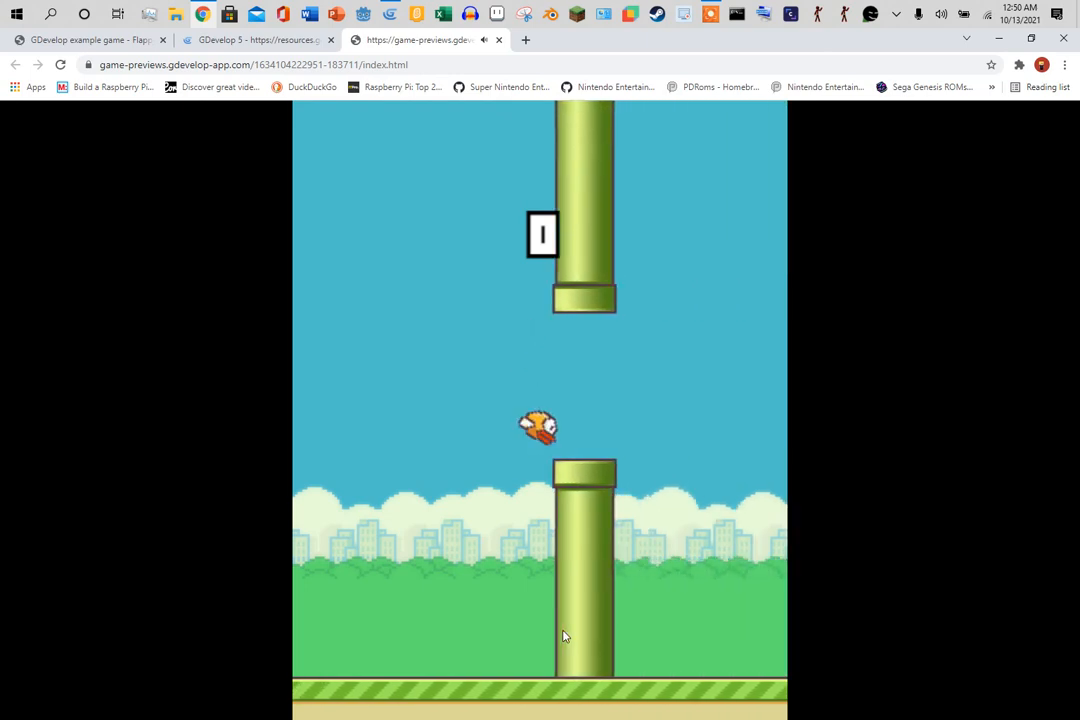
left_click(550, 640)
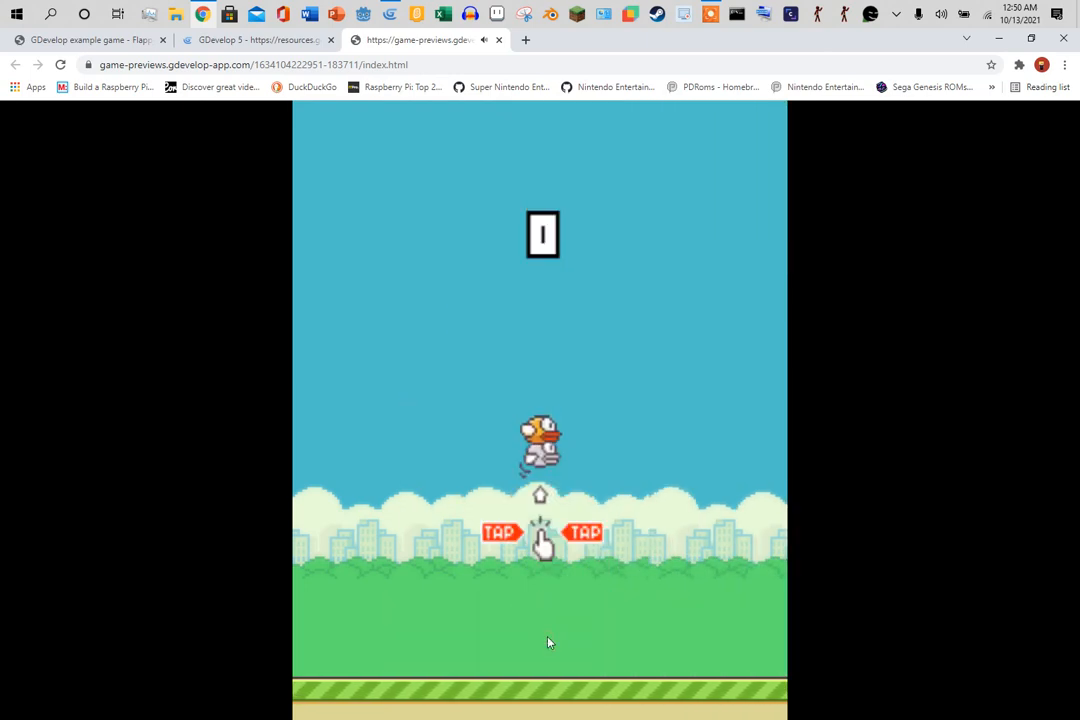
left_click(549, 642)
left_click(548, 642)
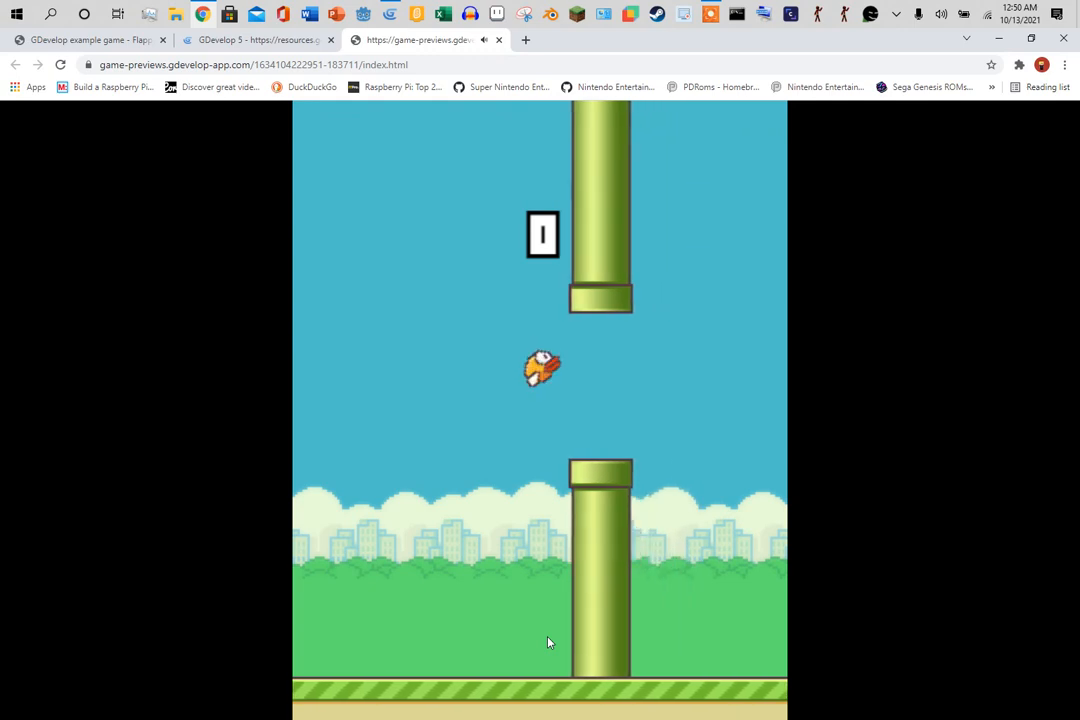
left_click(540, 634)
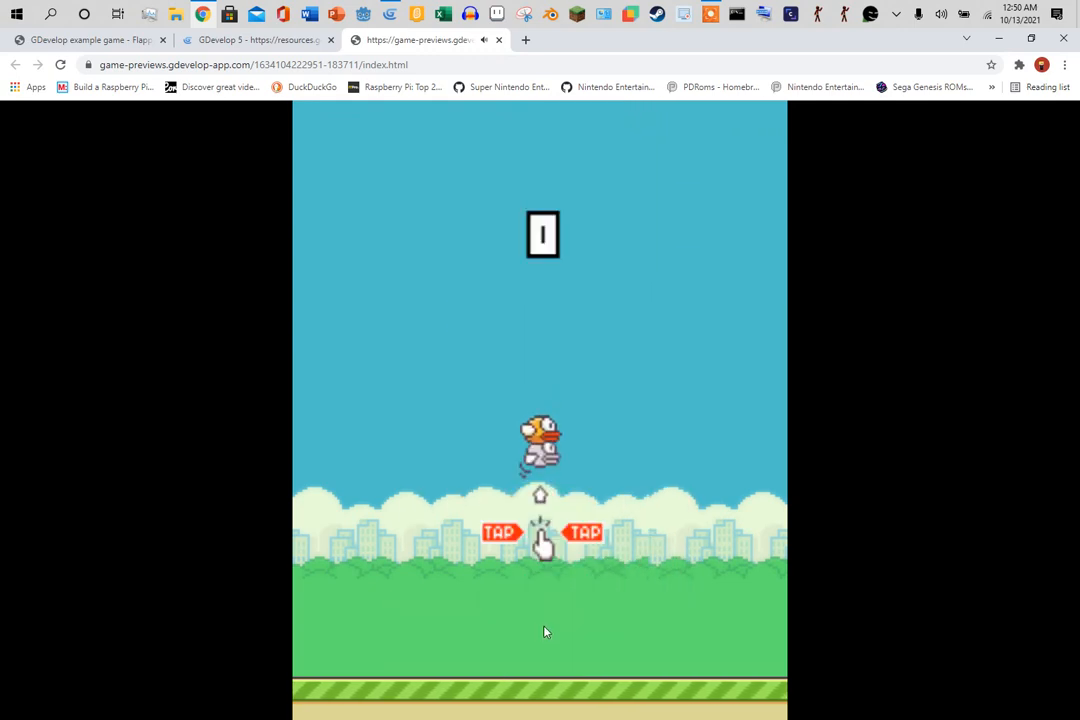
left_click(544, 632)
left_click(544, 632)
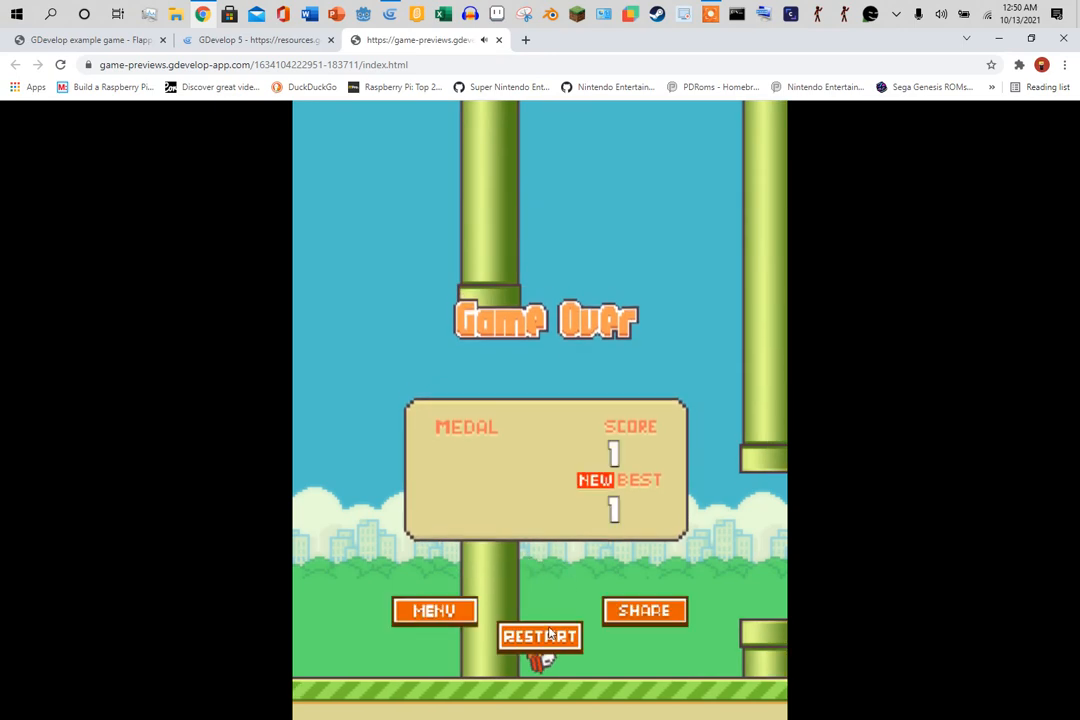
left_click(545, 637)
left_click(612, 646)
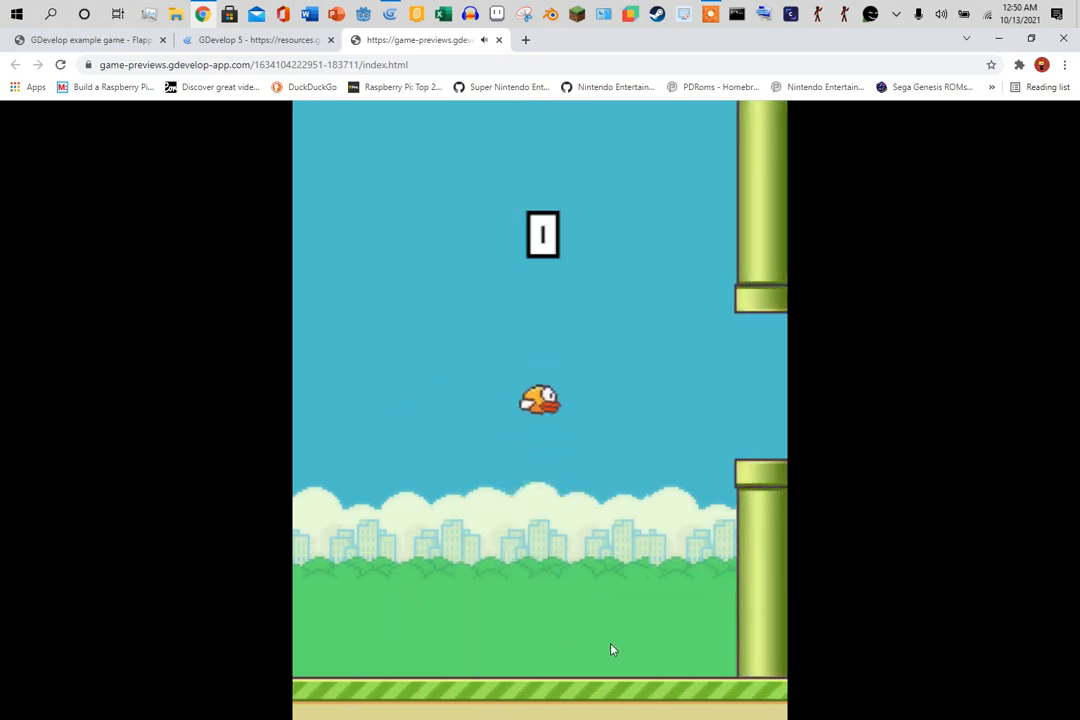
left_click(612, 648)
left_click(612, 649)
left_click(610, 649)
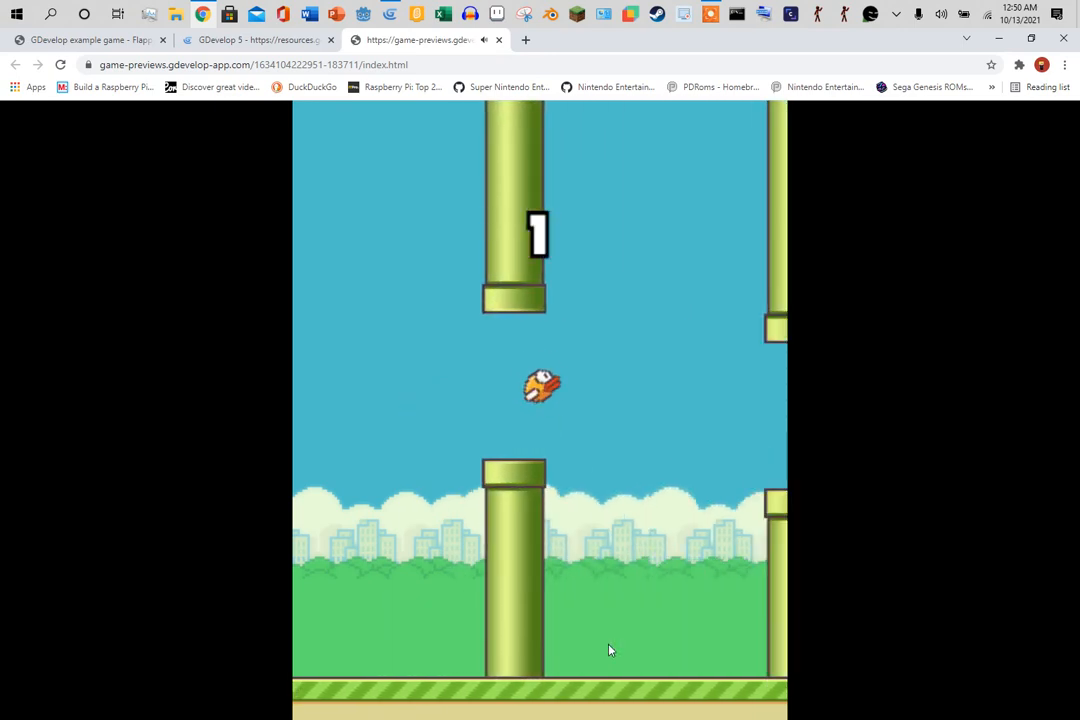
left_click(609, 650)
left_click(609, 650)
left_click(609, 650)
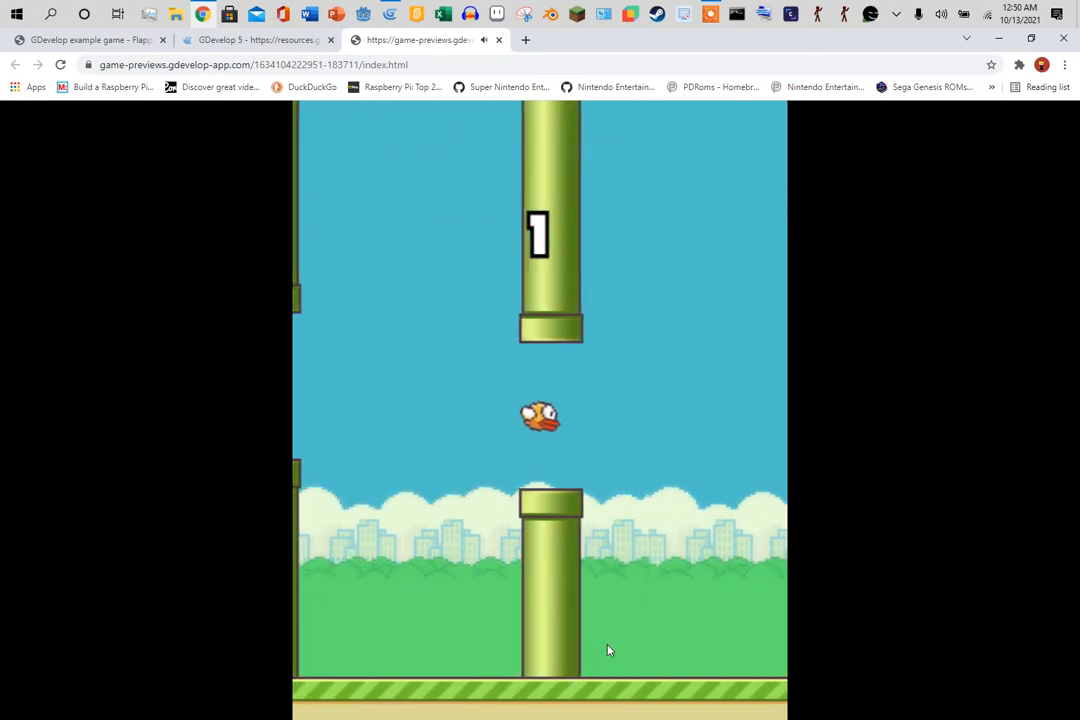
left_click(609, 650)
left_click(608, 650)
left_click(608, 650)
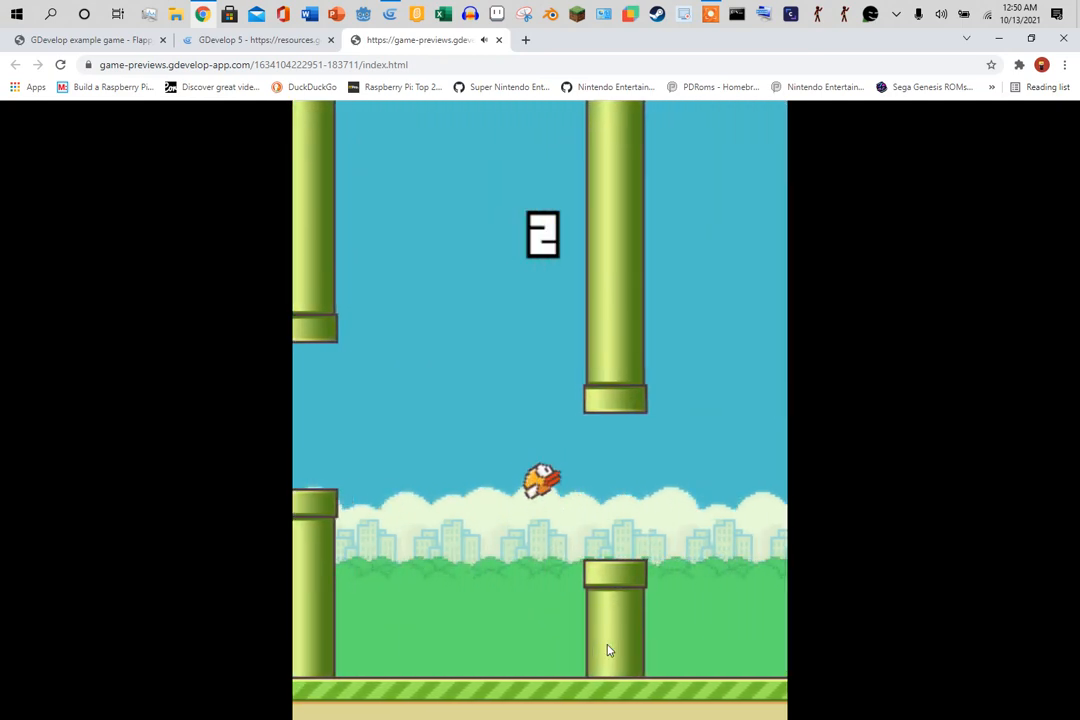
left_click(608, 650)
left_click(608, 650)
left_click(608, 650)
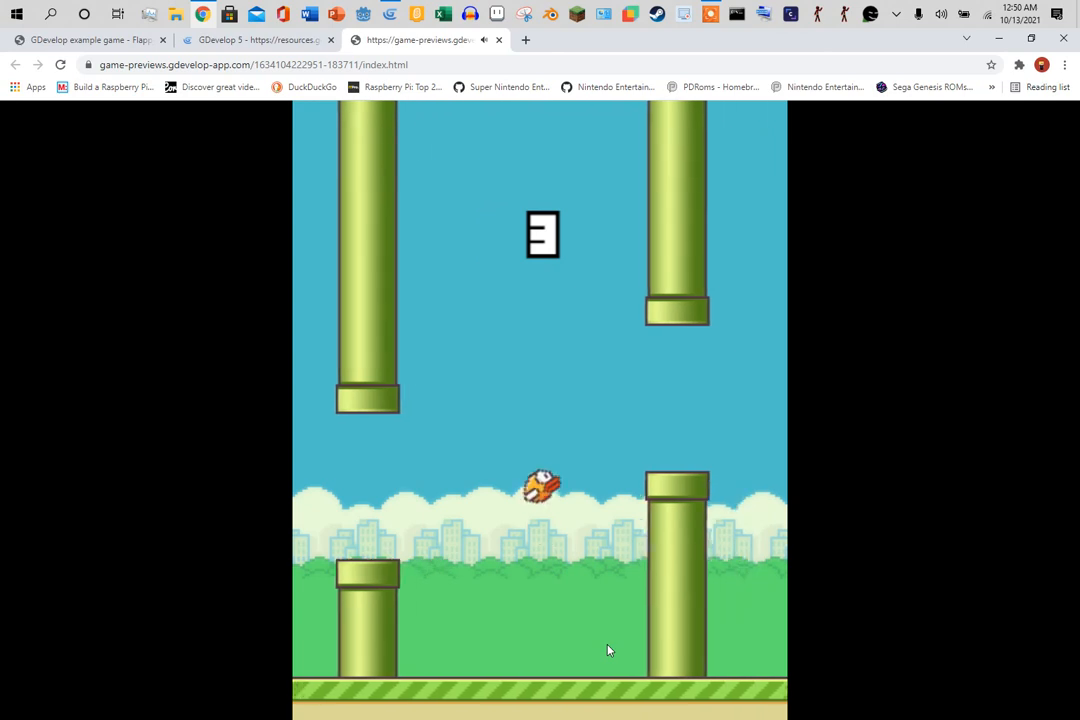
left_click(608, 650)
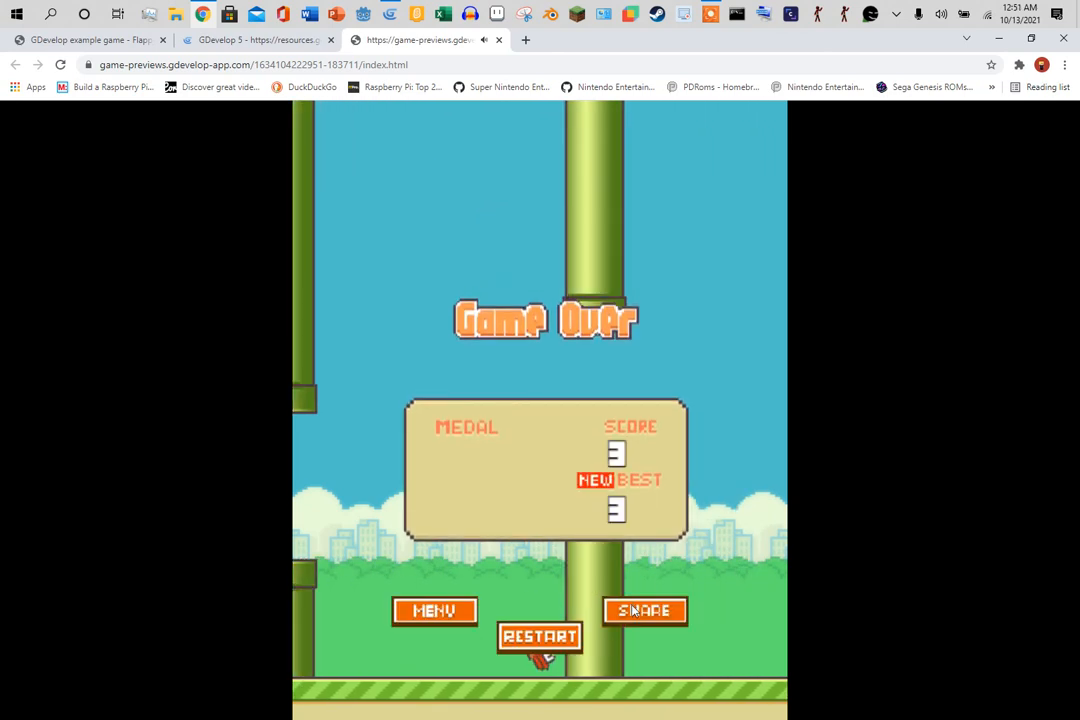
left_click(456, 618)
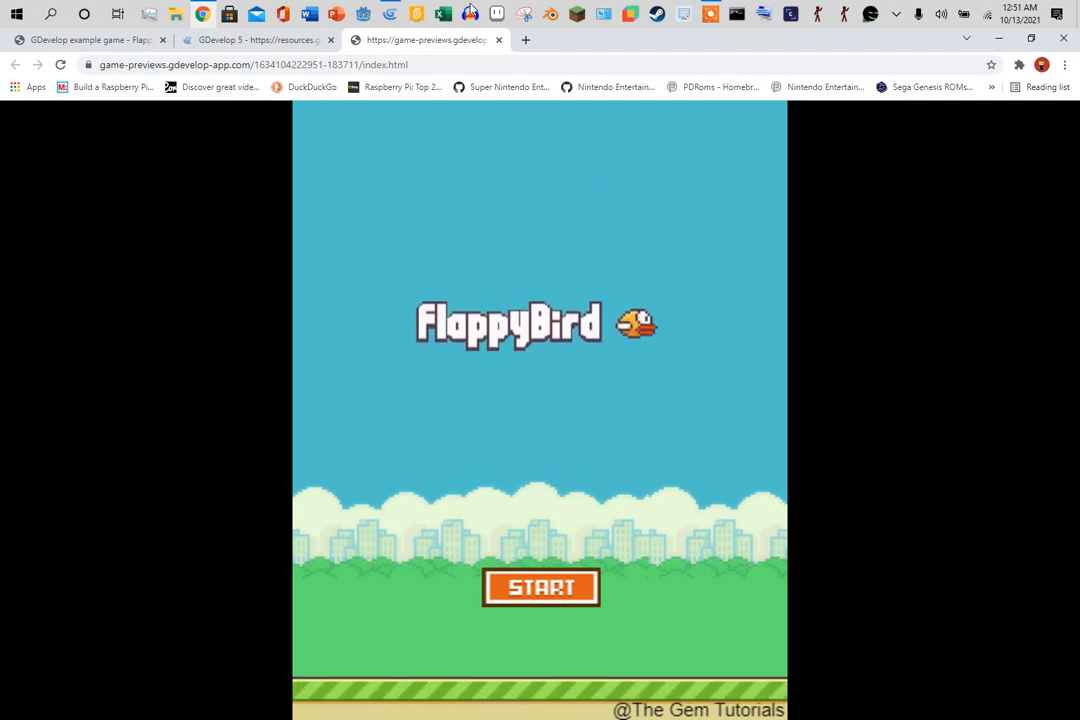
left_click(498, 40)
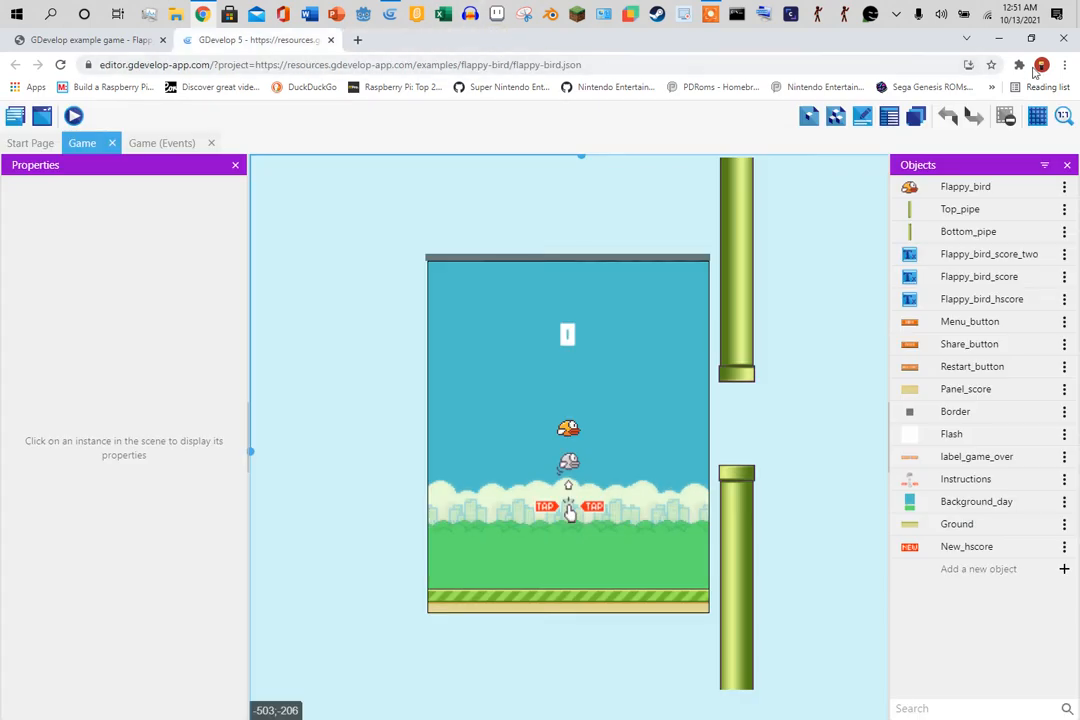
- In the desktop project, move the top purple bar down to Y -68 and deselect it
left_click(997, 41)
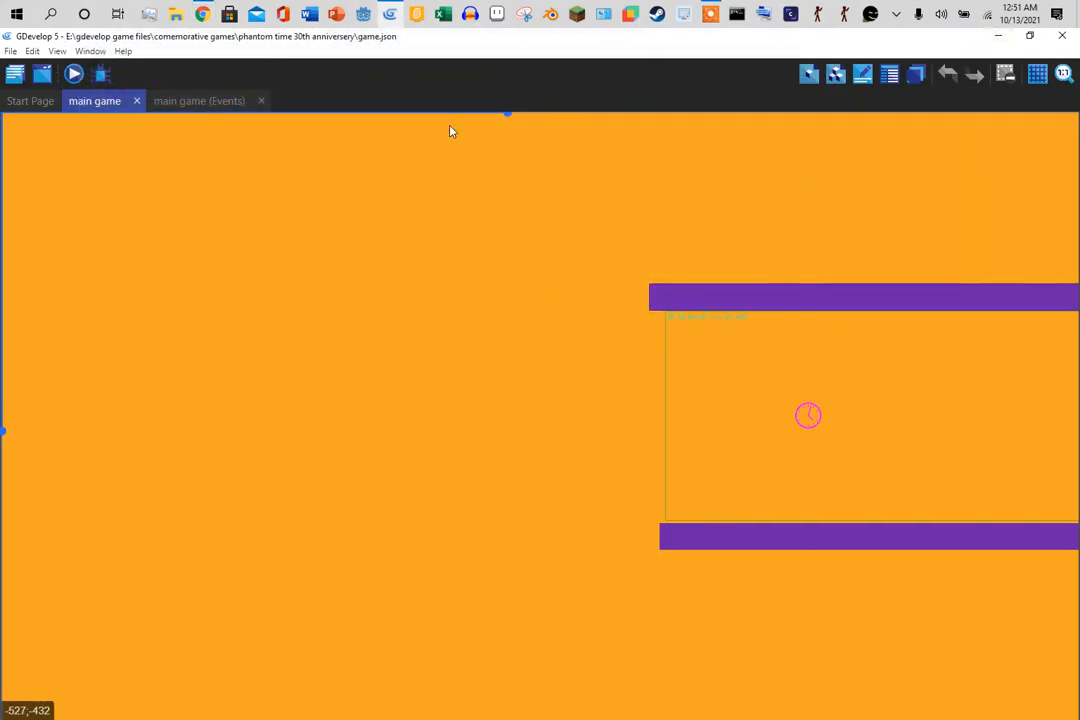
left_click_drag(509, 116, 530, 165)
left_click_drag(559, 163, 587, 226)
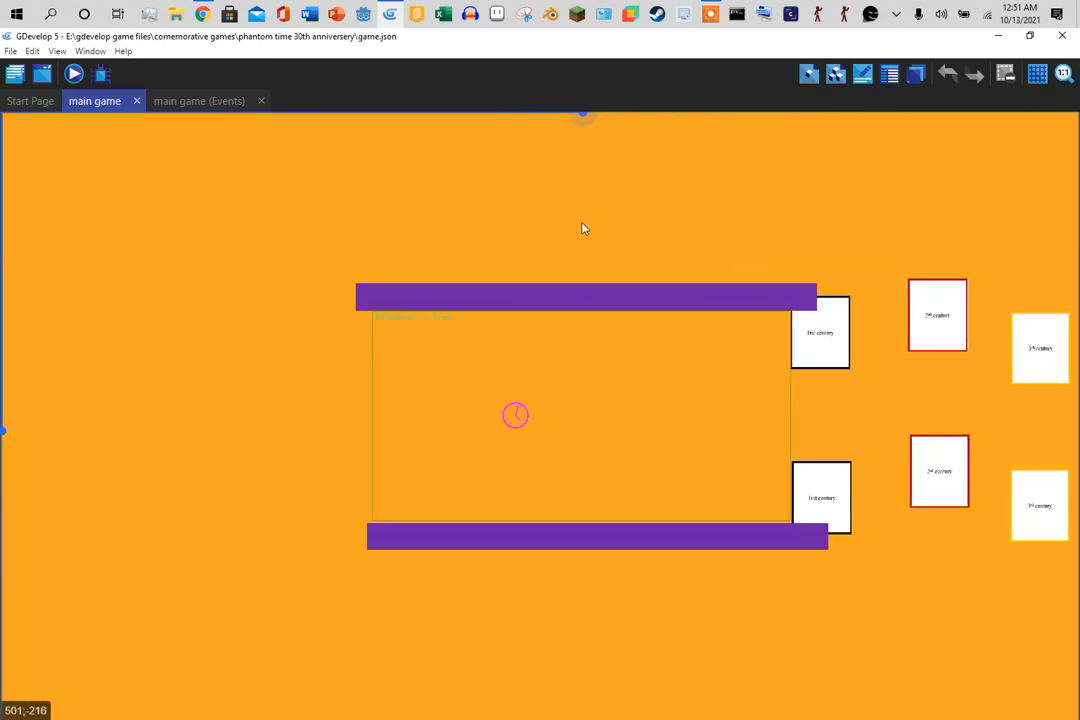
left_click_drag(600, 294, 598, 290)
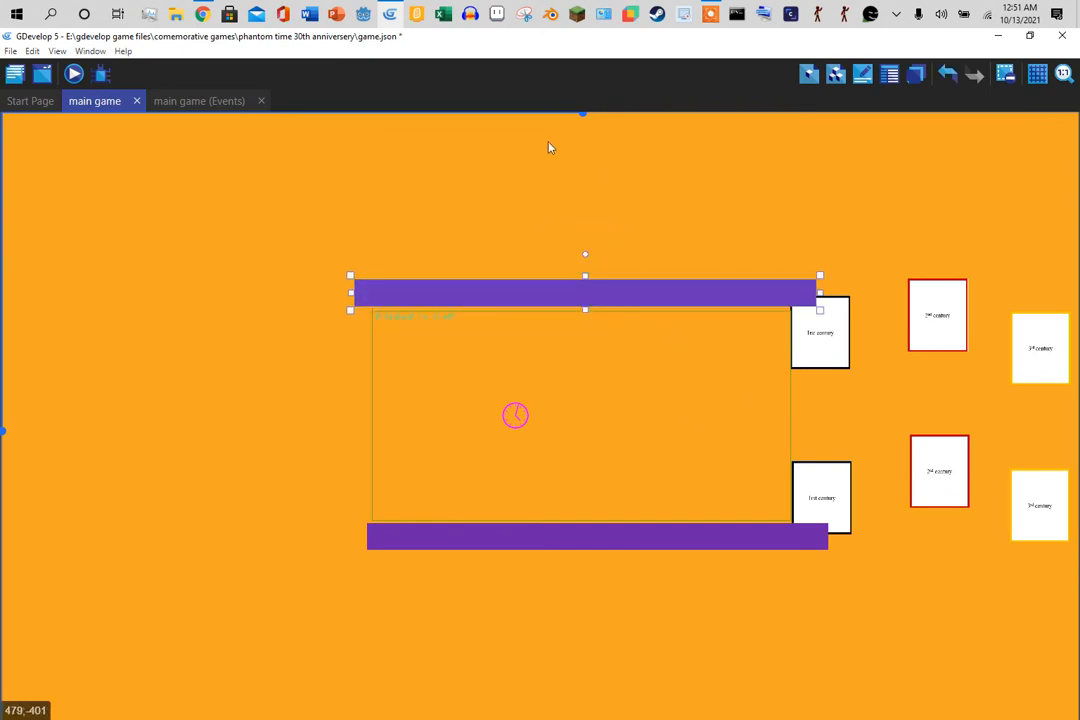
left_click_drag(622, 289, 620, 295)
left_click(627, 240)
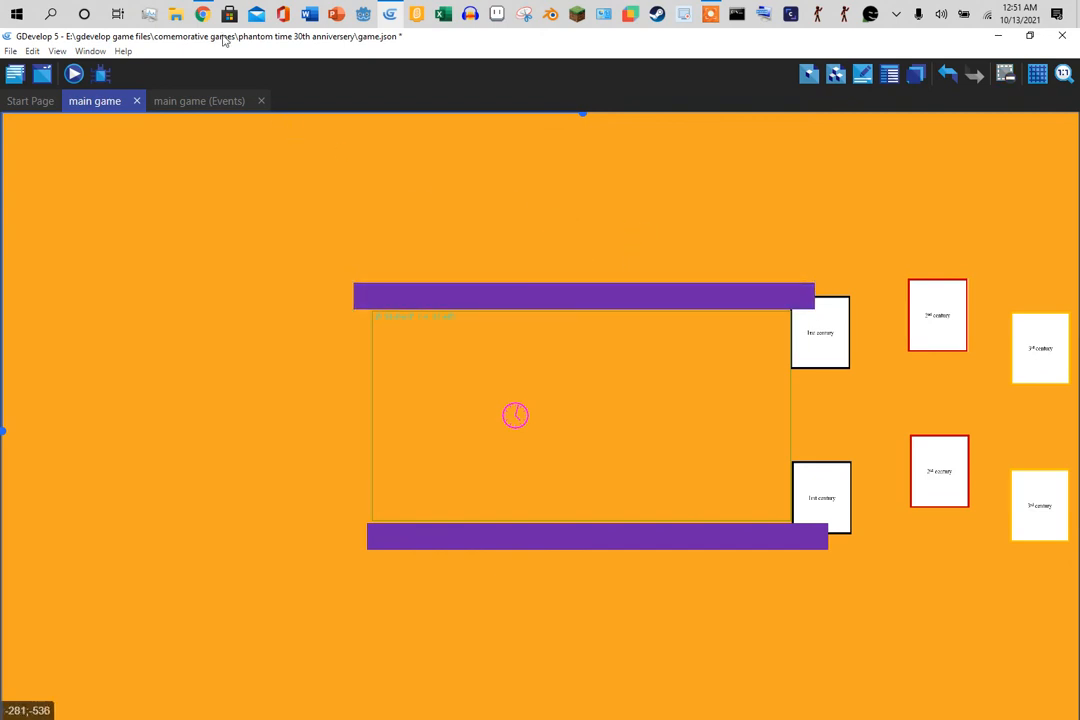
- Glance at the Flappy Bird example in Chrome, then minimize the browser and choose File > Open
left_click(202, 12)
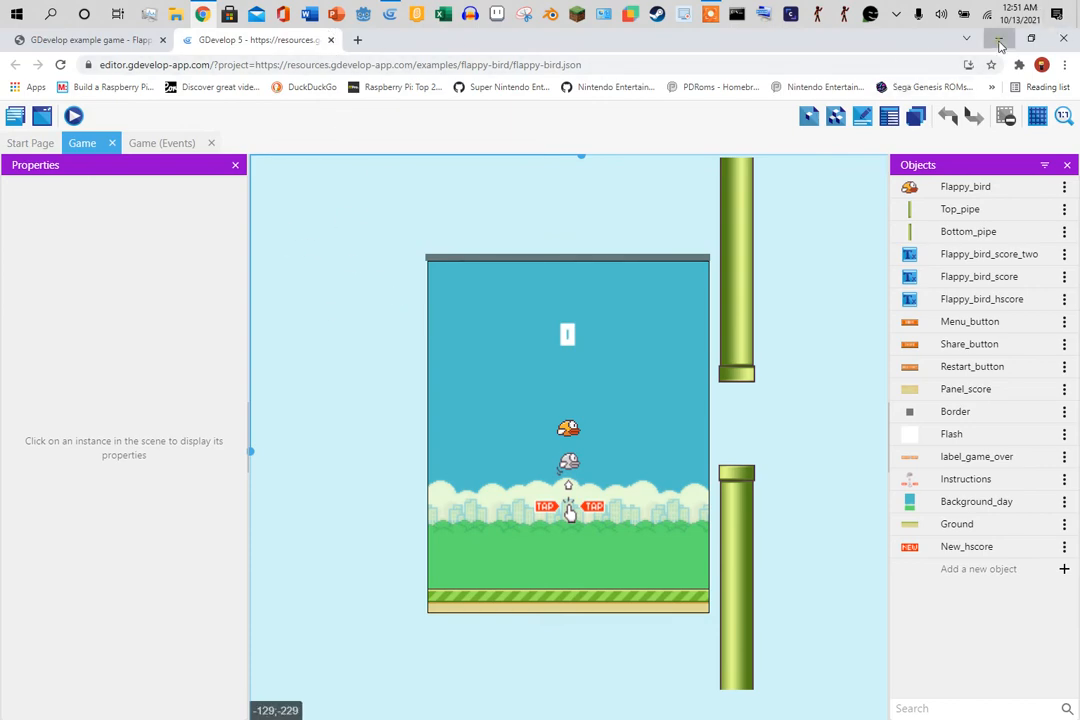
left_click(998, 37)
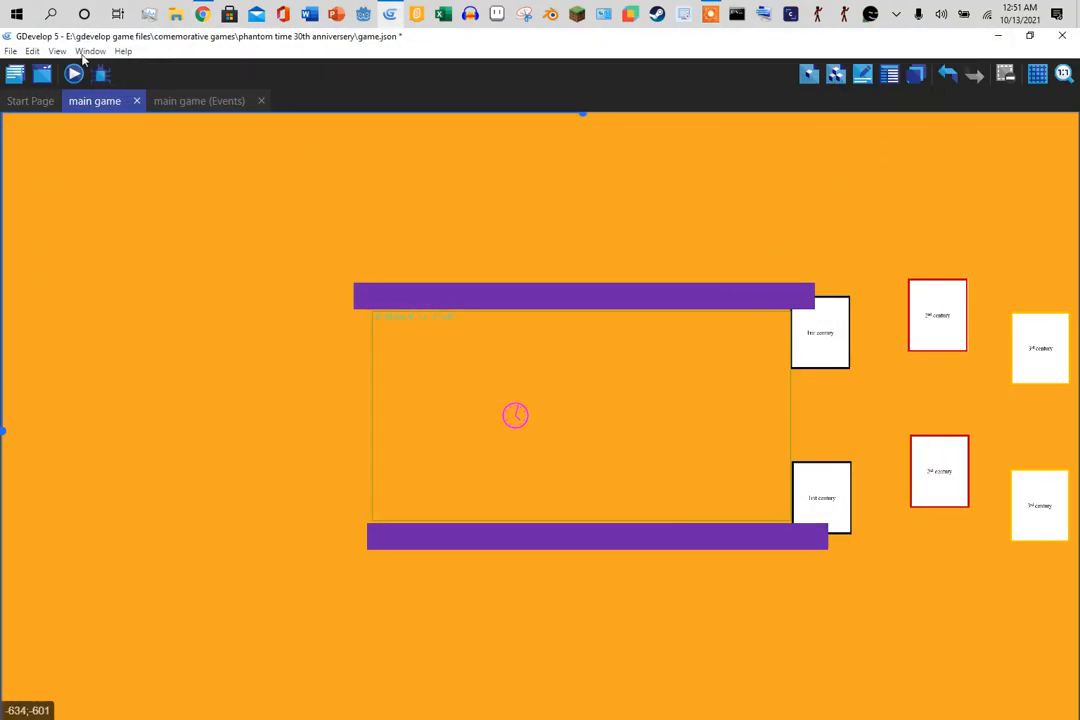
left_click(12, 52)
left_click(34, 79)
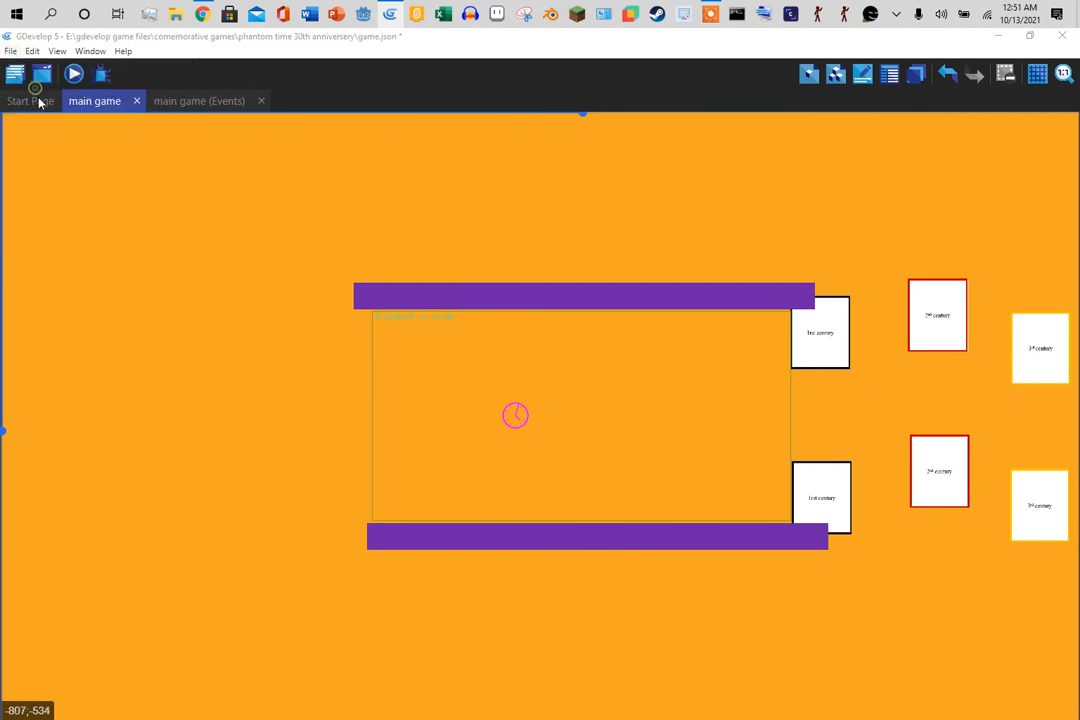
- Open game.json from Documents > GDevelop projects > My project15 and show New scene's events
left_click_drag(103, 257, 101, 162)
left_click(79, 250)
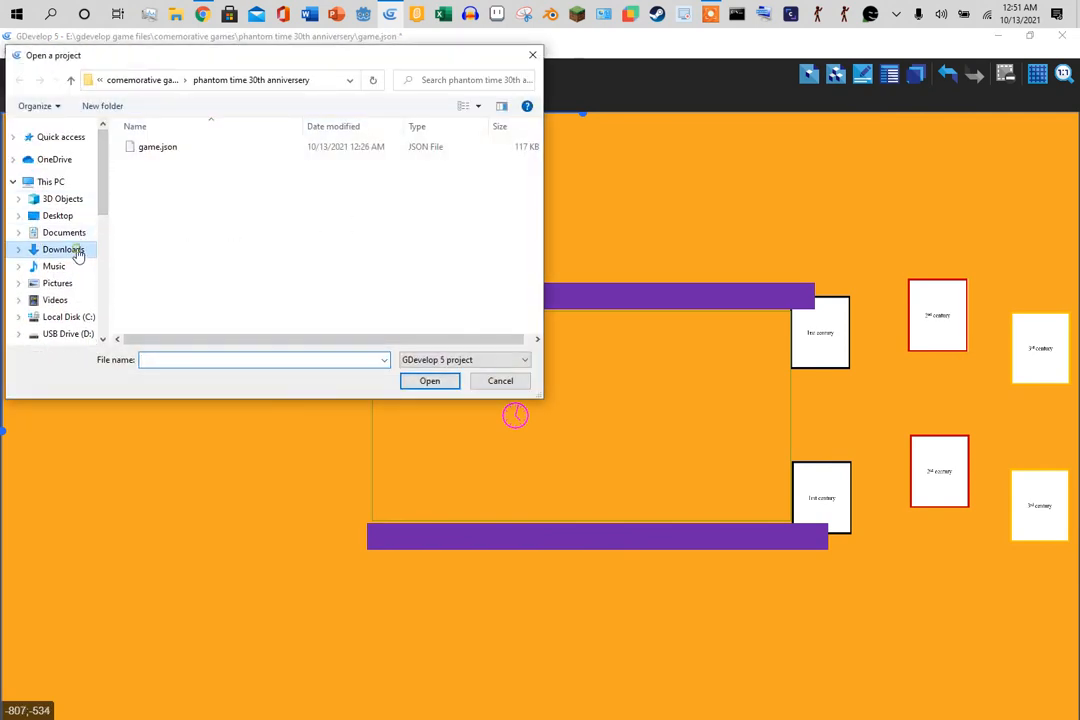
left_click(70, 234)
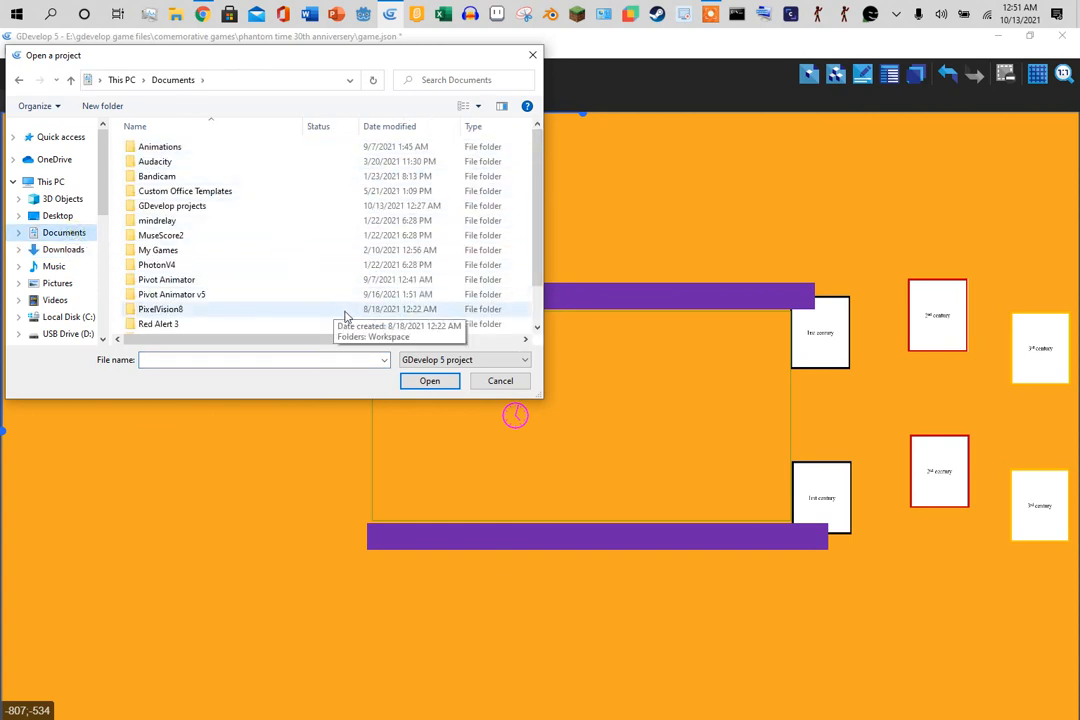
double_click(193, 206)
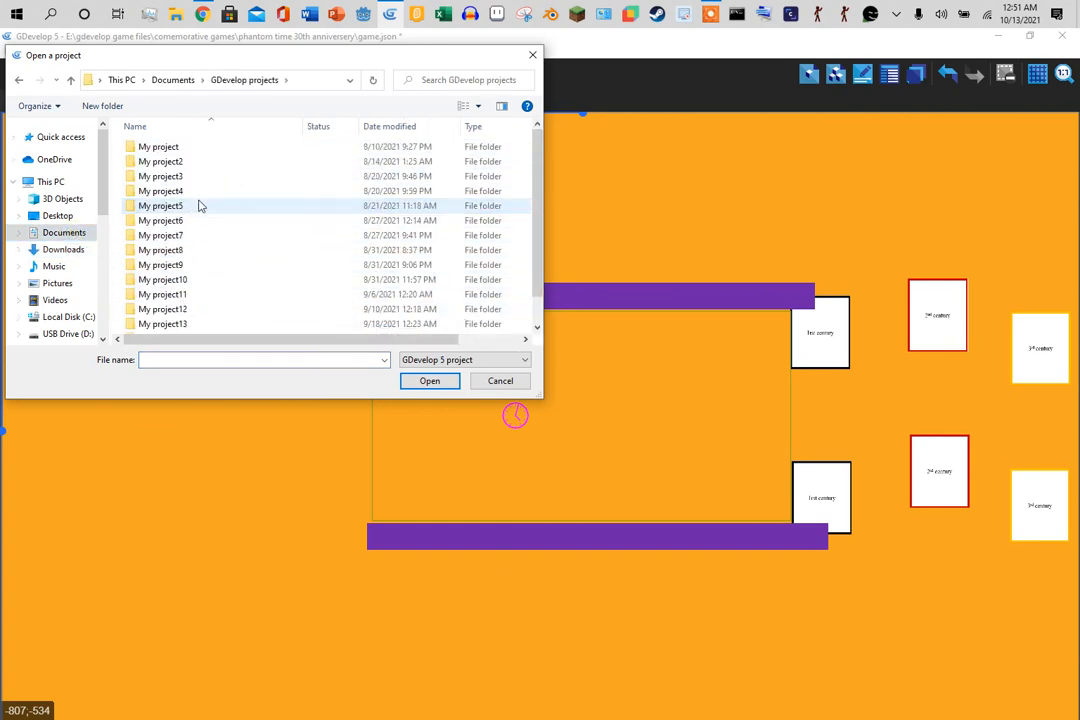
scroll(200, 301, "down", 2)
double_click(207, 329)
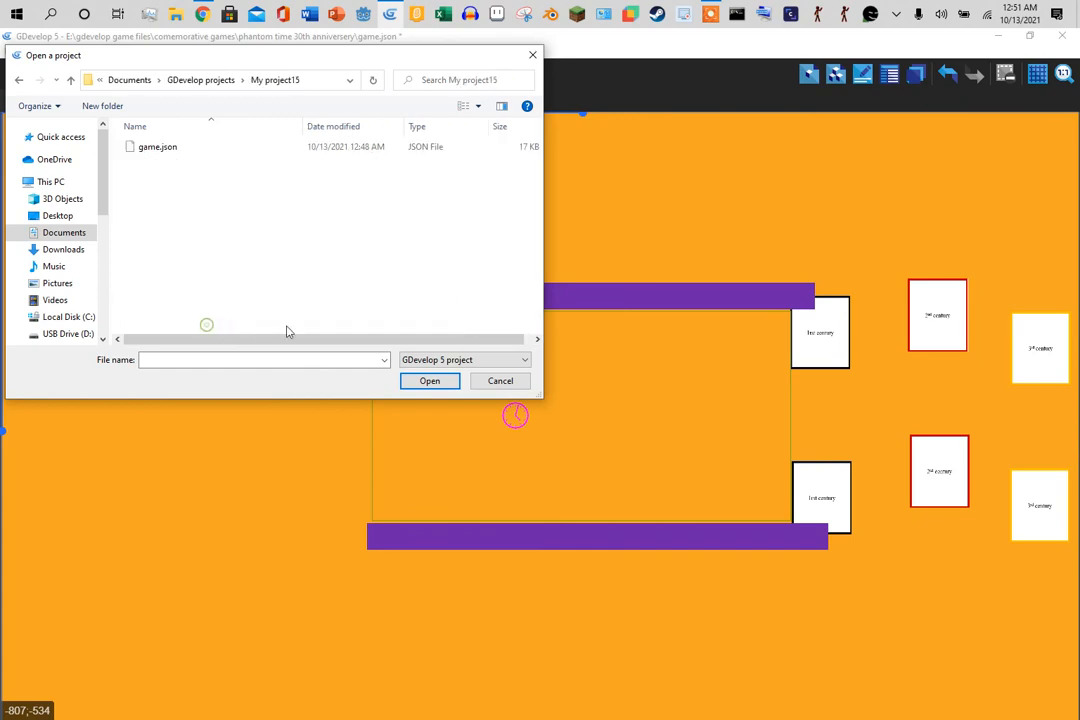
double_click(181, 153)
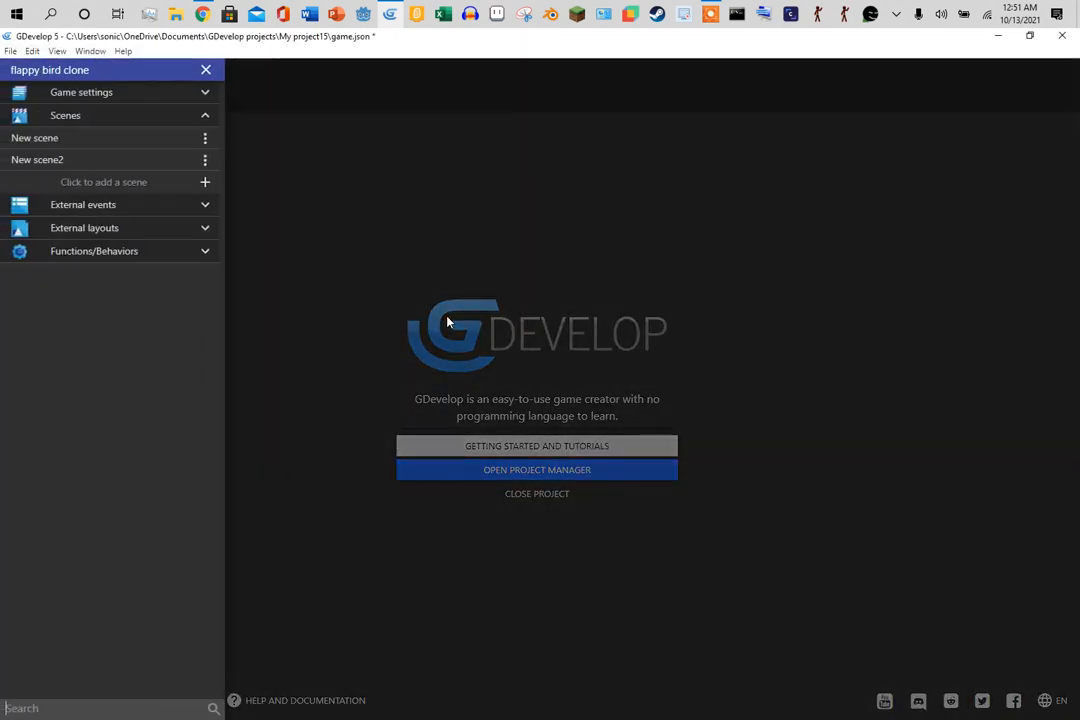
left_click(45, 139)
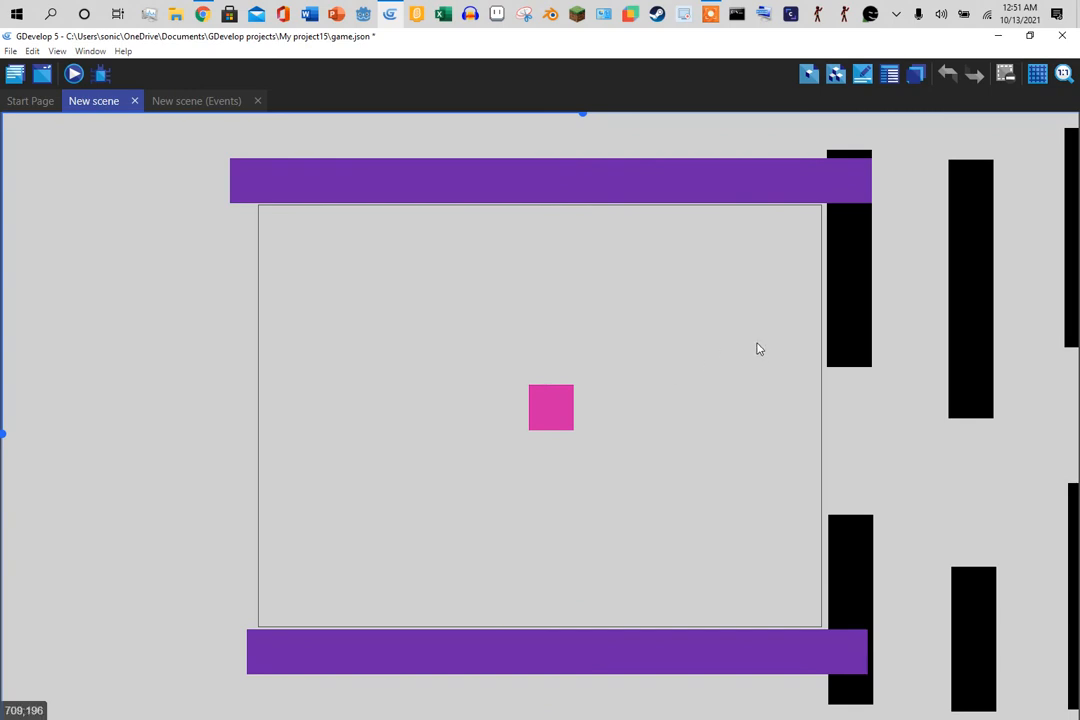
left_click(185, 101)
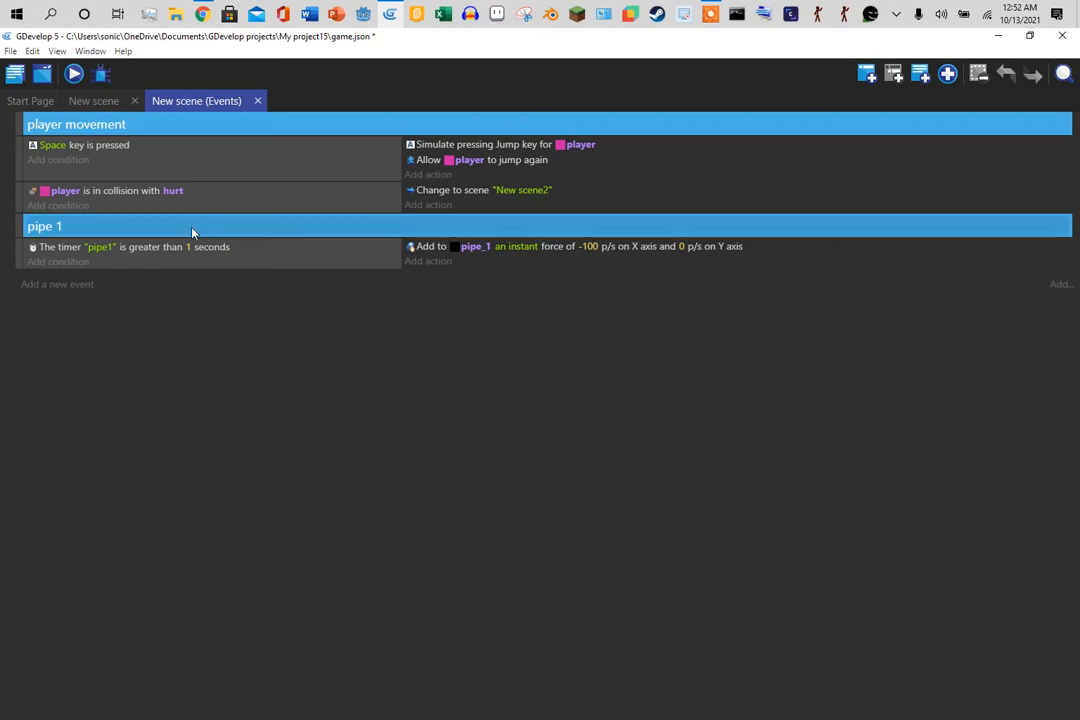
- Add a Play a sound action to the Space key event in New scene
left_click(93, 101)
left_click(14, 74)
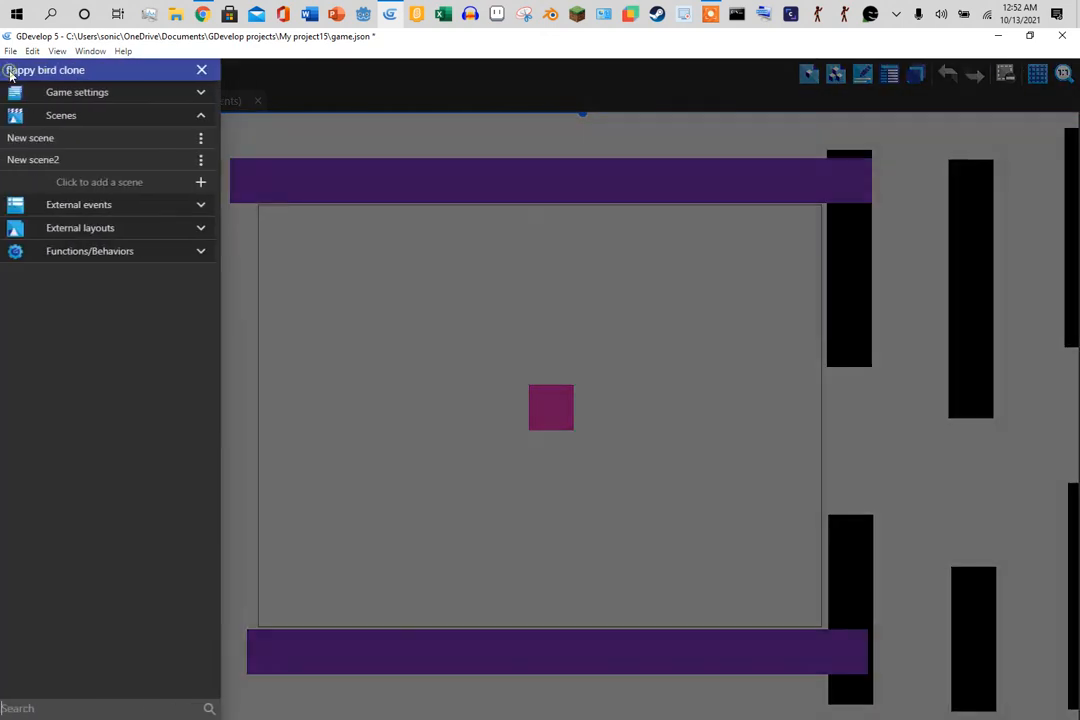
left_click(453, 284)
left_click(196, 102)
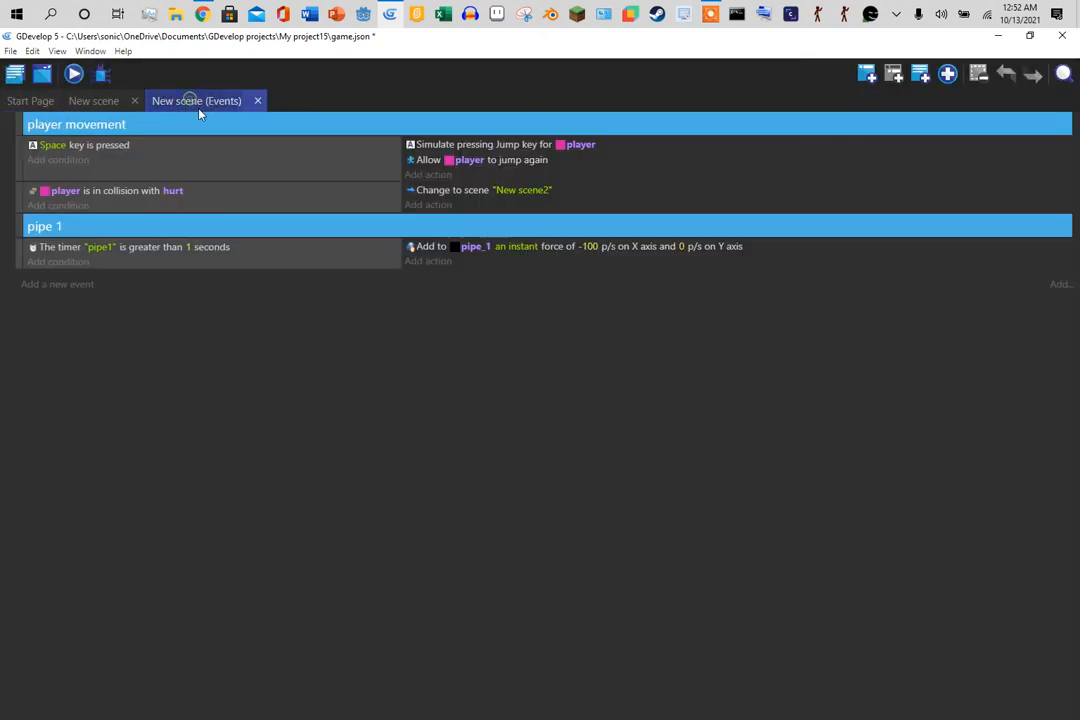
left_click(421, 176)
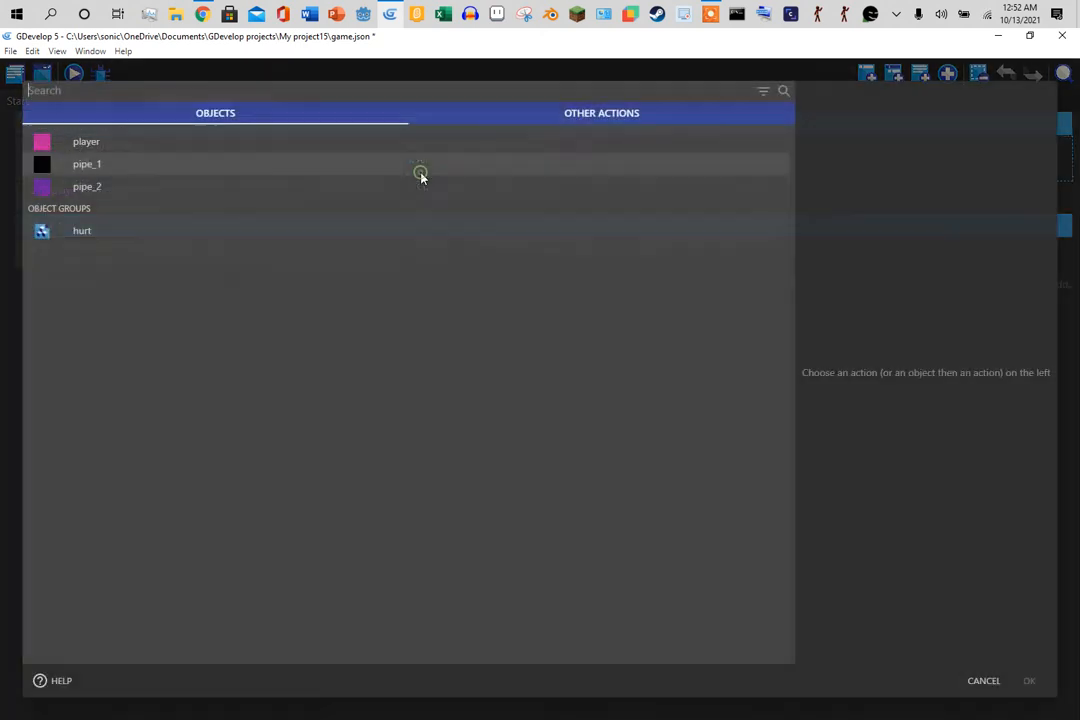
type("play")
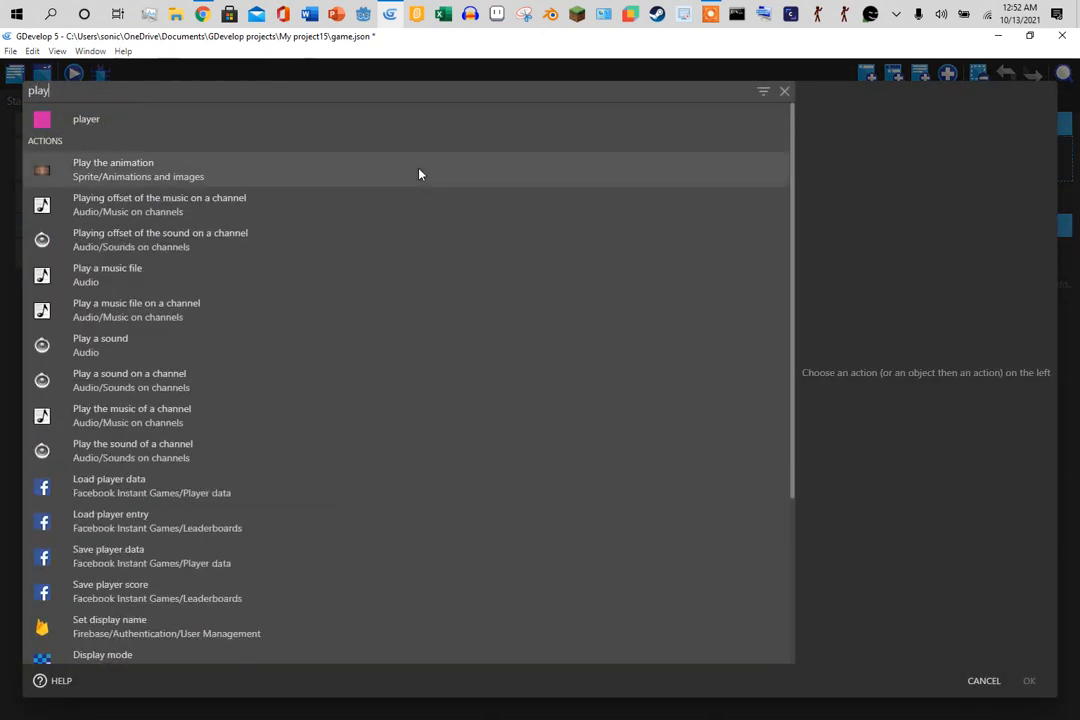
type(" sound")
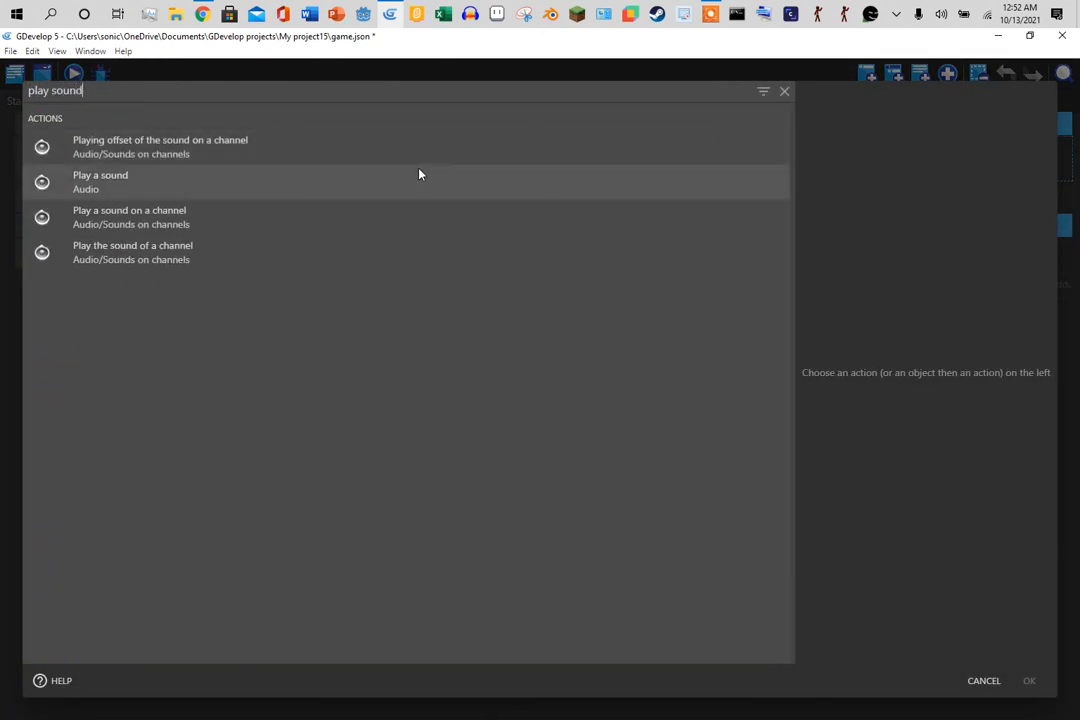
left_click(335, 182)
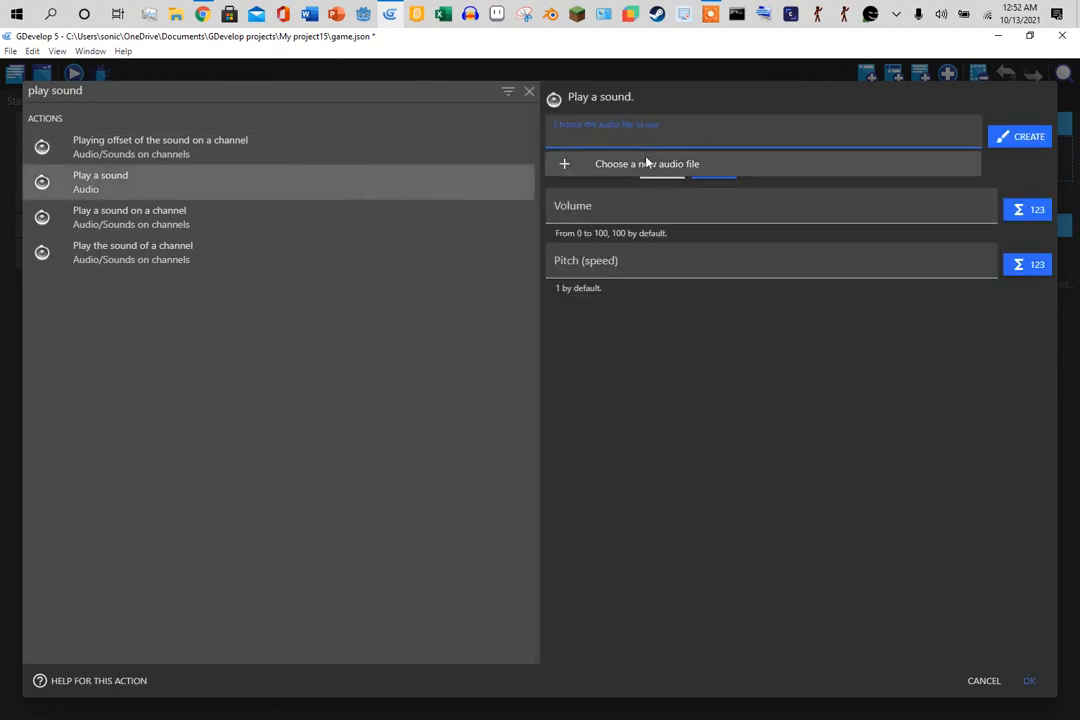
- Choose coin five.wav from the sfx explosion folder, copy it into the project, and confirm
left_click(612, 164)
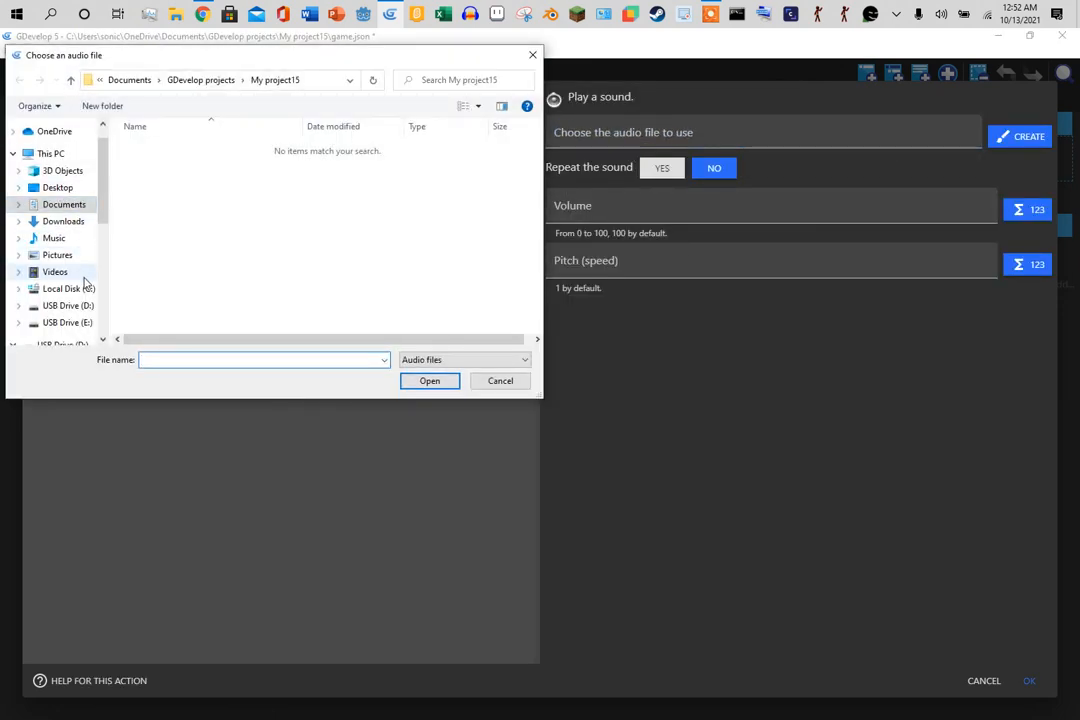
left_click_drag(104, 212, 104, 284)
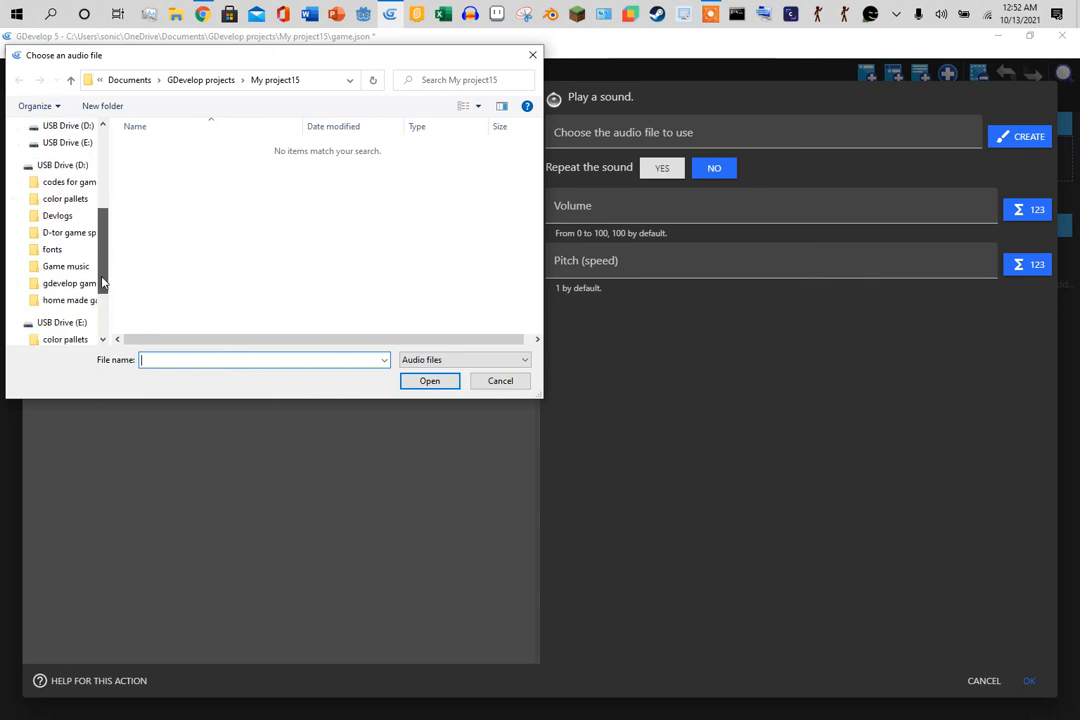
left_click(60, 267)
double_click(152, 164)
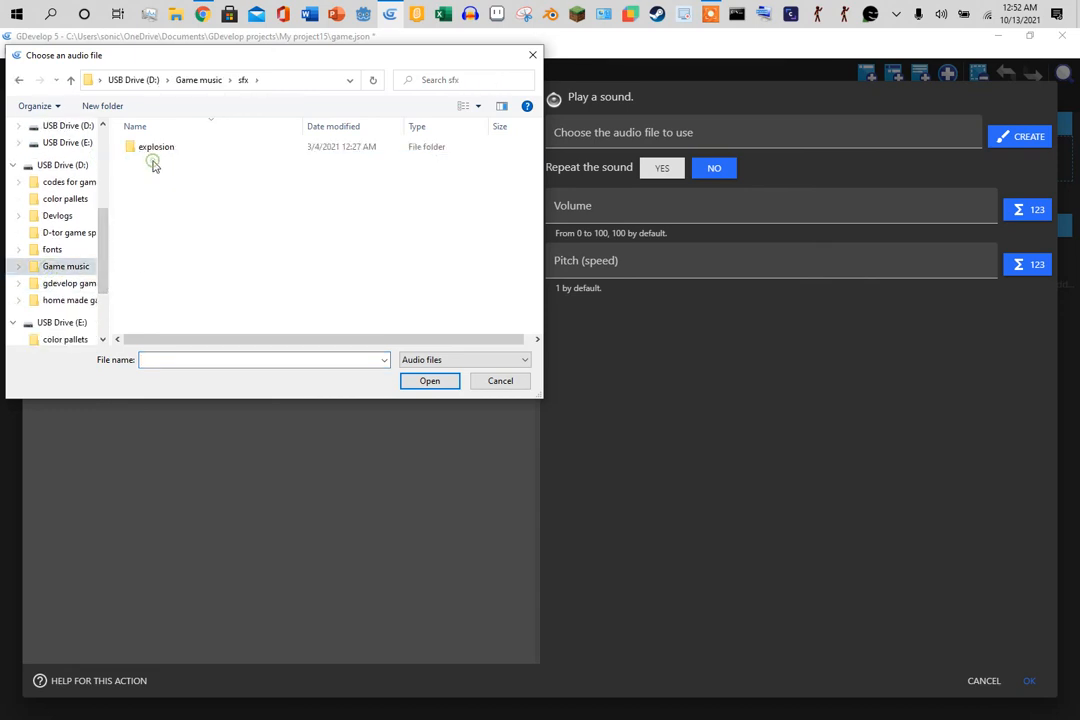
left_click(155, 150)
double_click(155, 150)
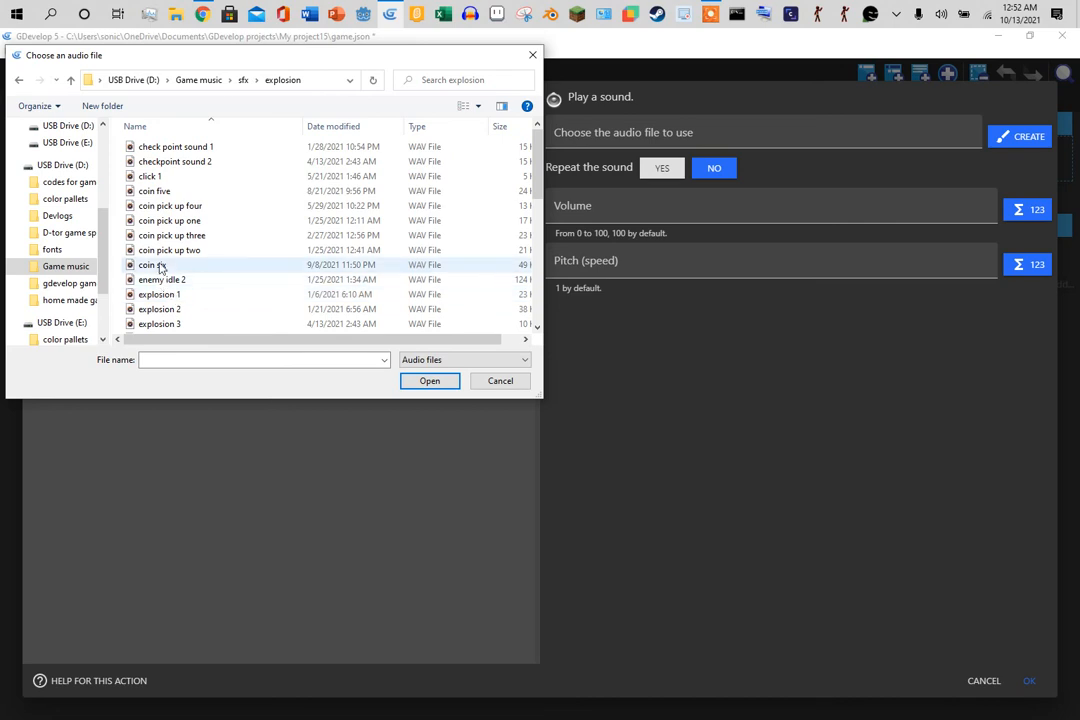
left_click(155, 191)
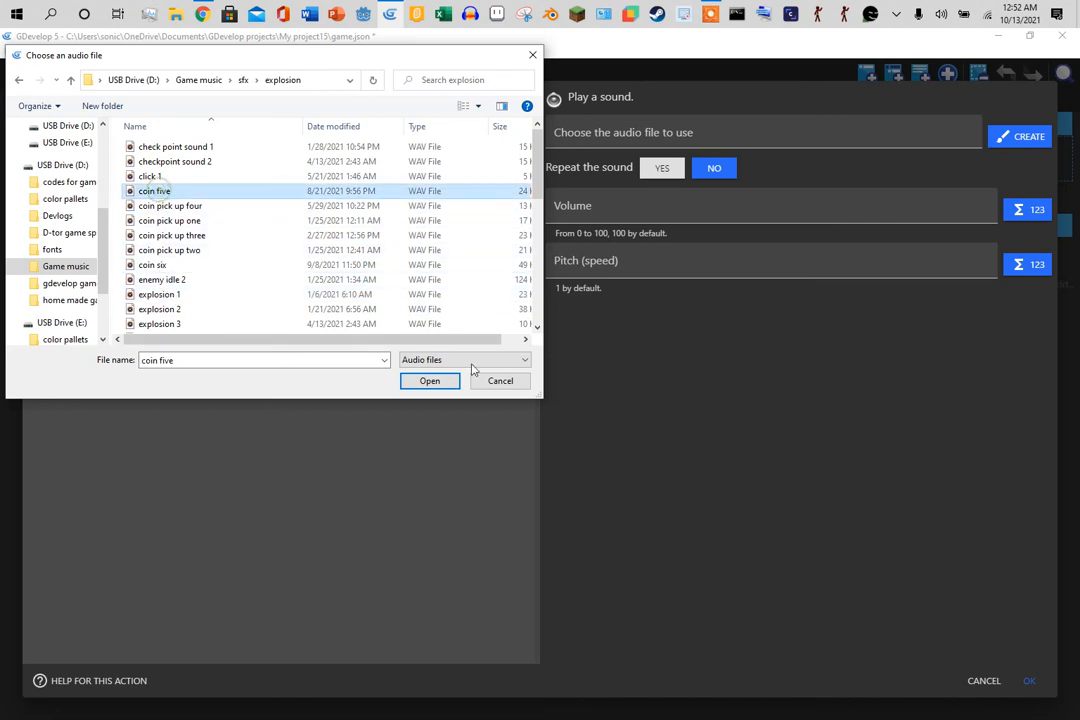
left_click(429, 380)
left_click(645, 385)
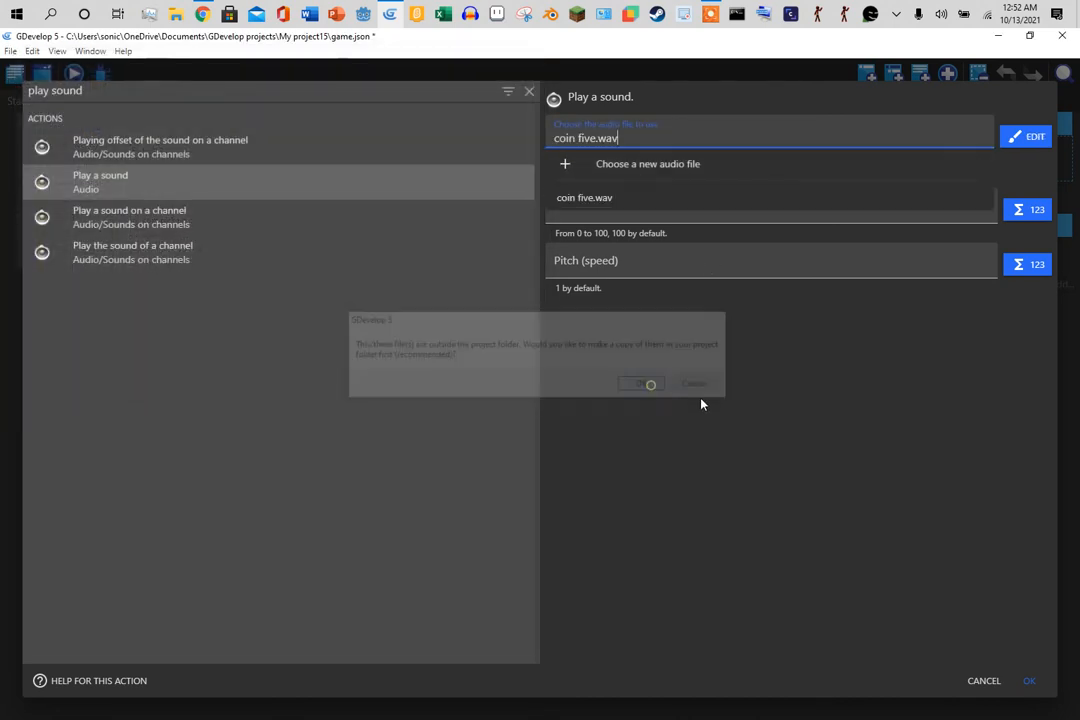
left_click(1028, 681)
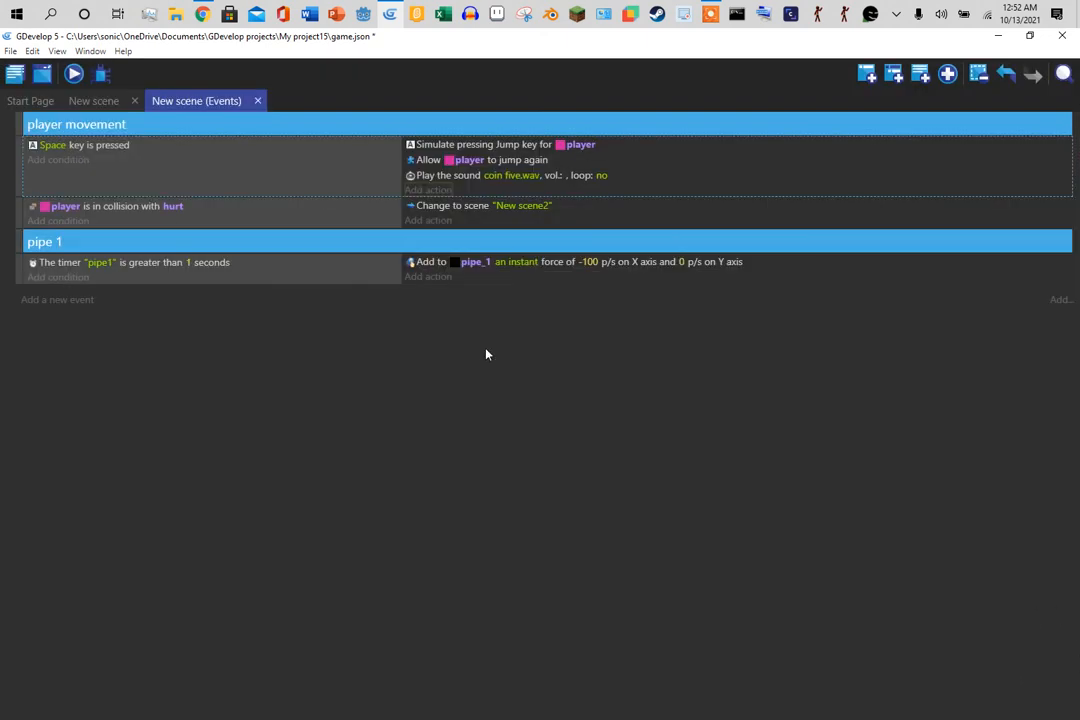
- Add a Trigger once condition to the Space key event and test-play the jump
left_click(60, 160)
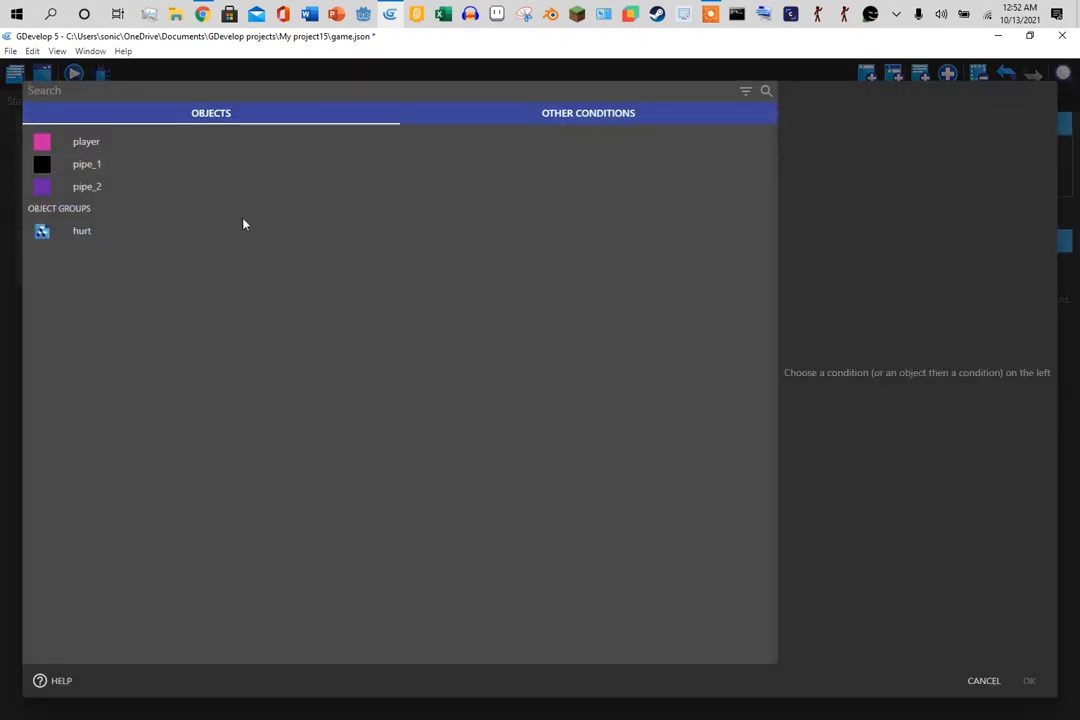
type("trigger")
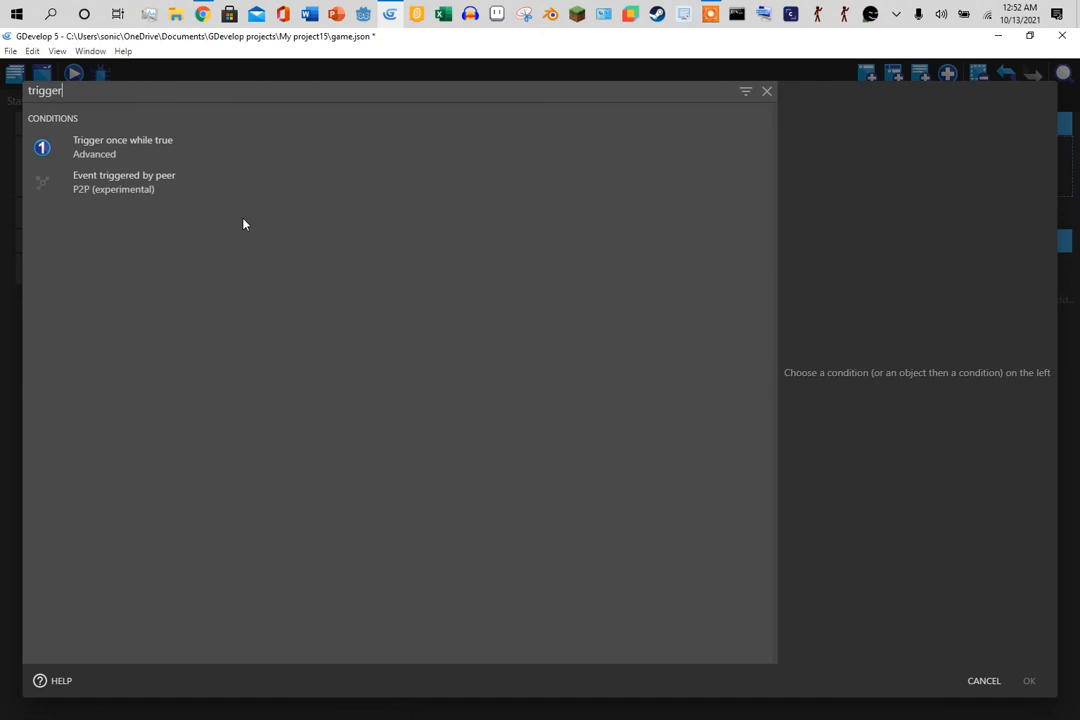
left_click(181, 150)
left_click(1032, 680)
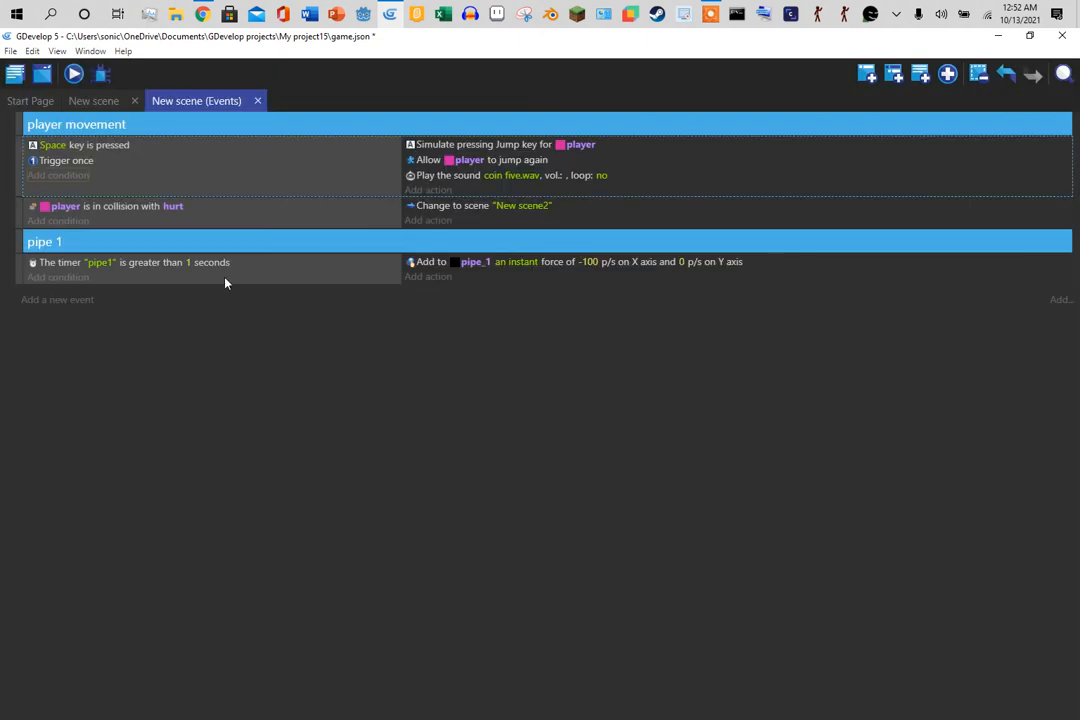
left_click(74, 75)
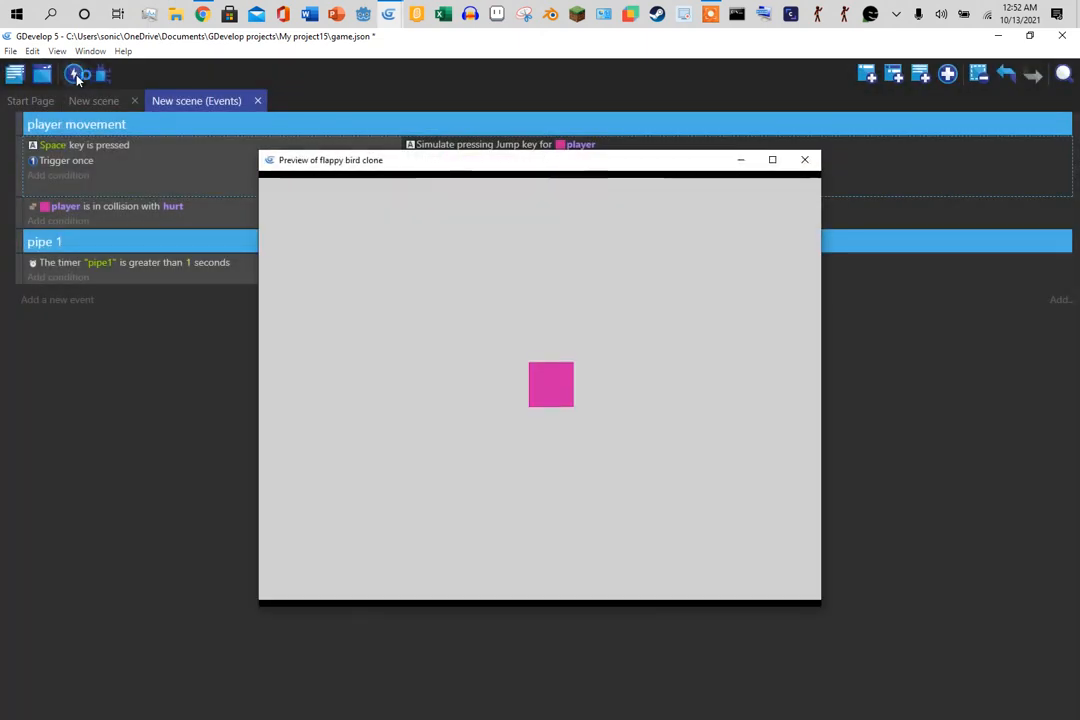
key("space")
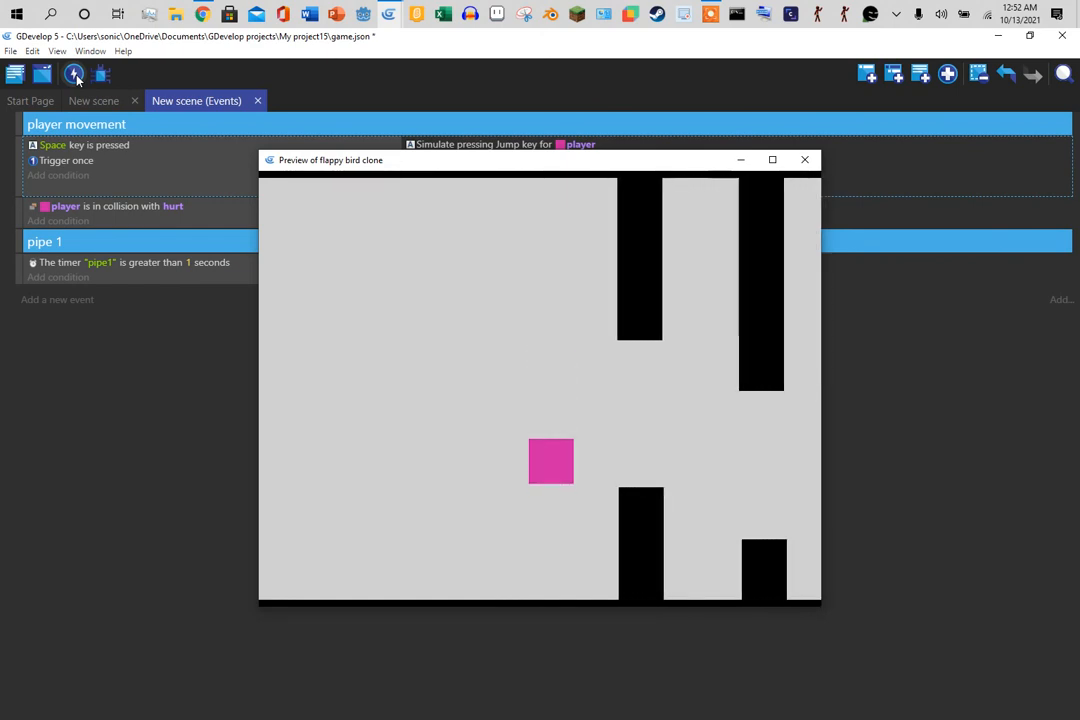
key("space")
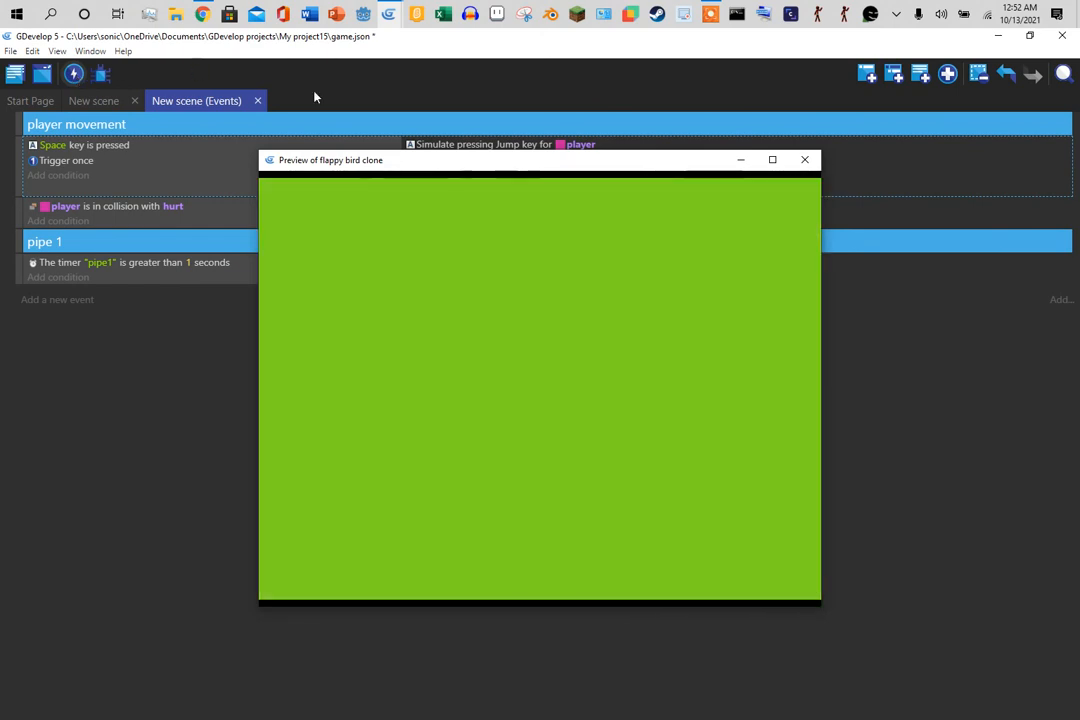
left_click(804, 160)
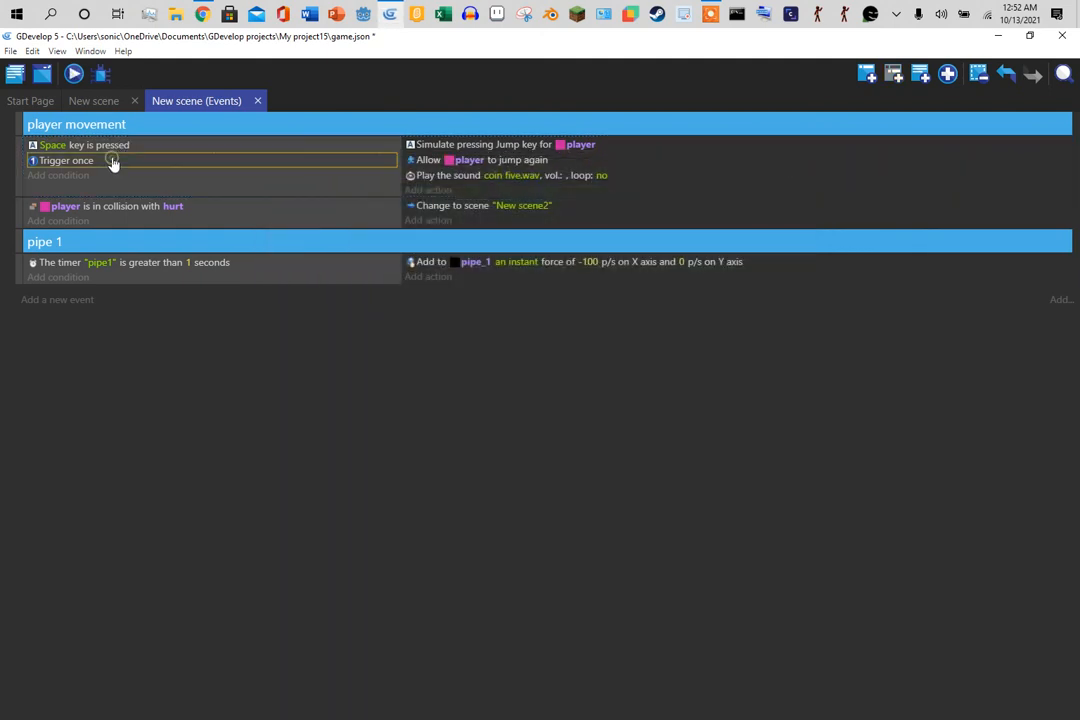
- Remove the Trigger once condition and test-play jumping through the pipe gaps again
key("Delete")
left_click(73, 74)
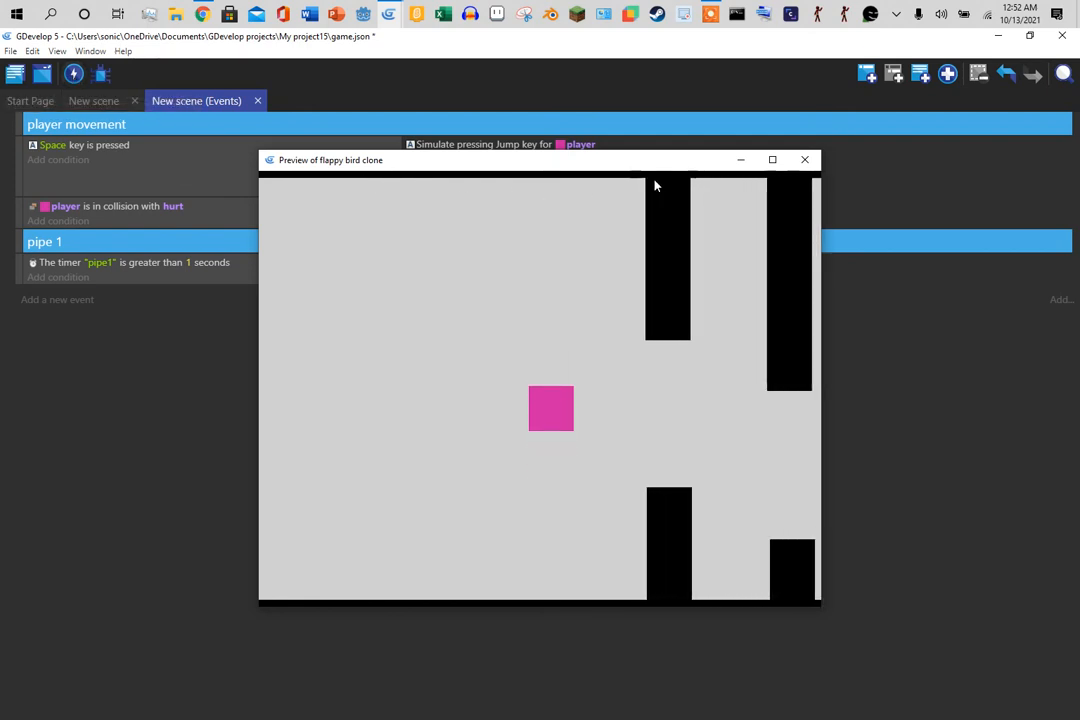
key("space")
key("space")
key("space")
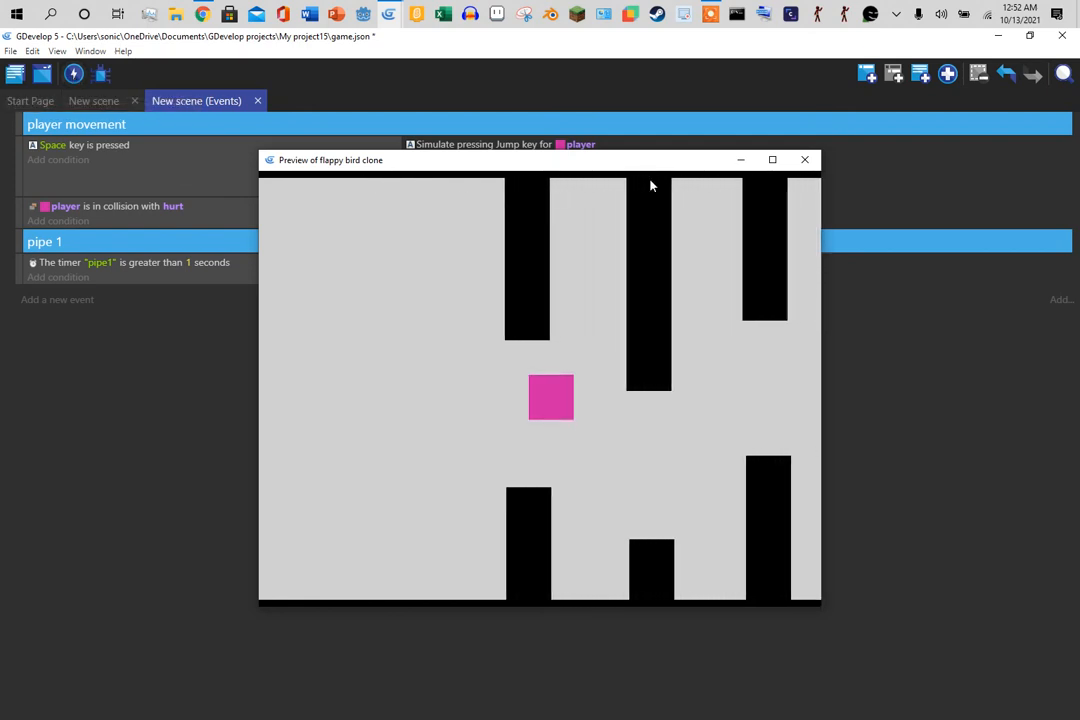
key("space")
key("space")
key("space")
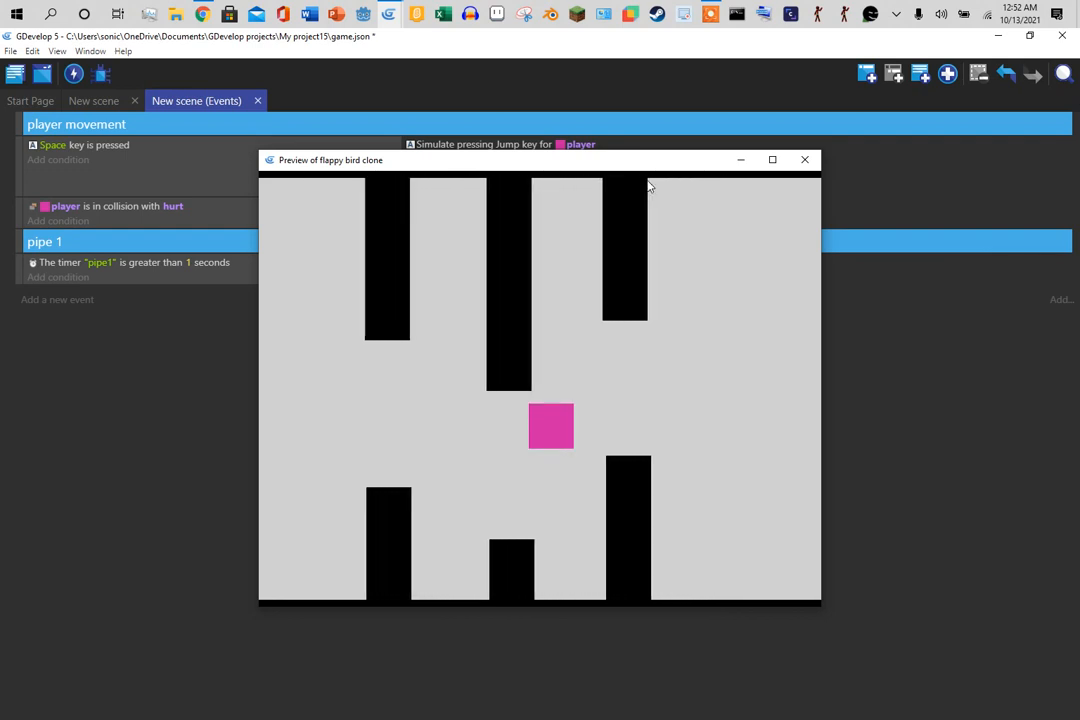
key("space")
key("space")
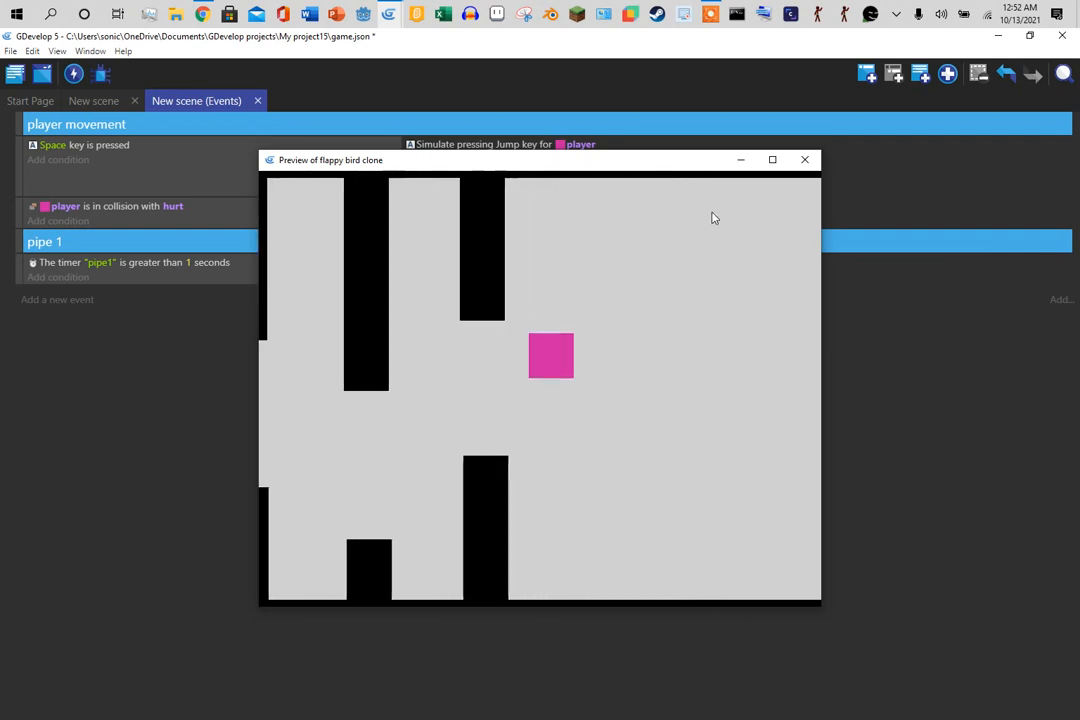
left_click(805, 160)
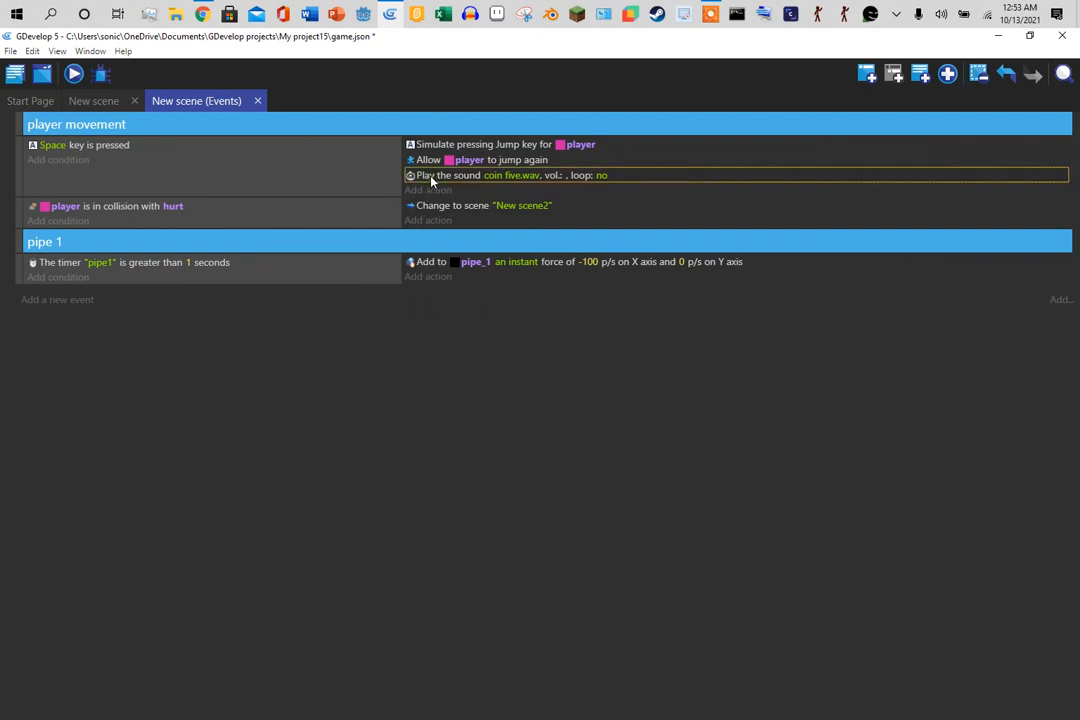
- Delete the coin five.wav sound action and test-play jumping through the pipes
key("Delete")
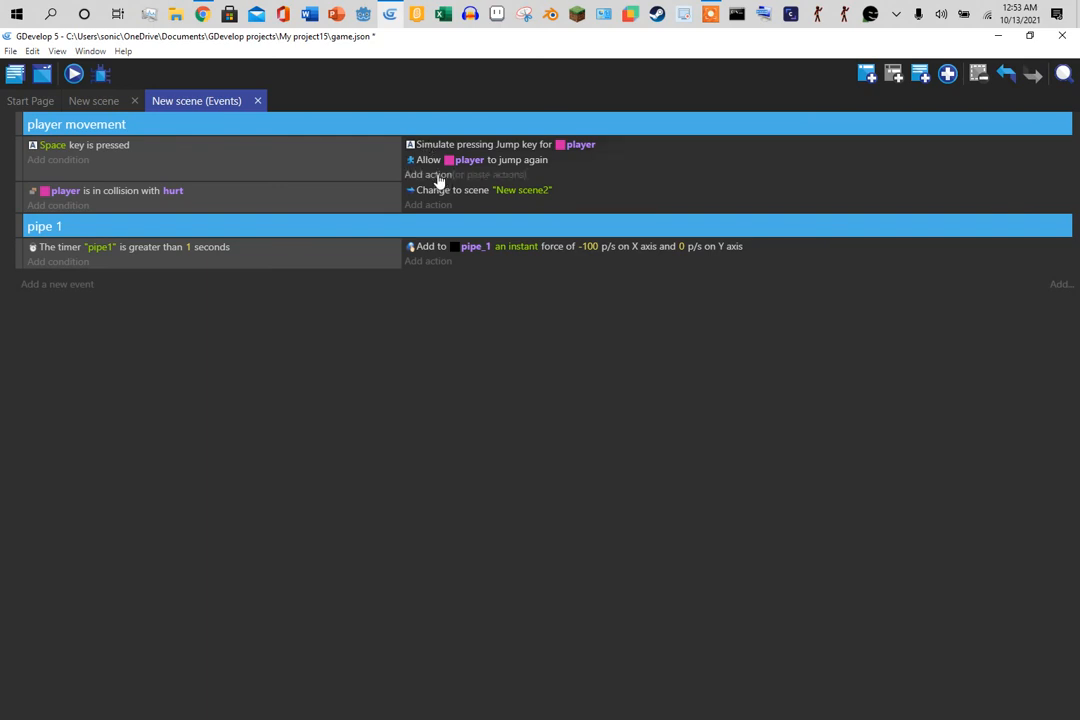
left_click(74, 79)
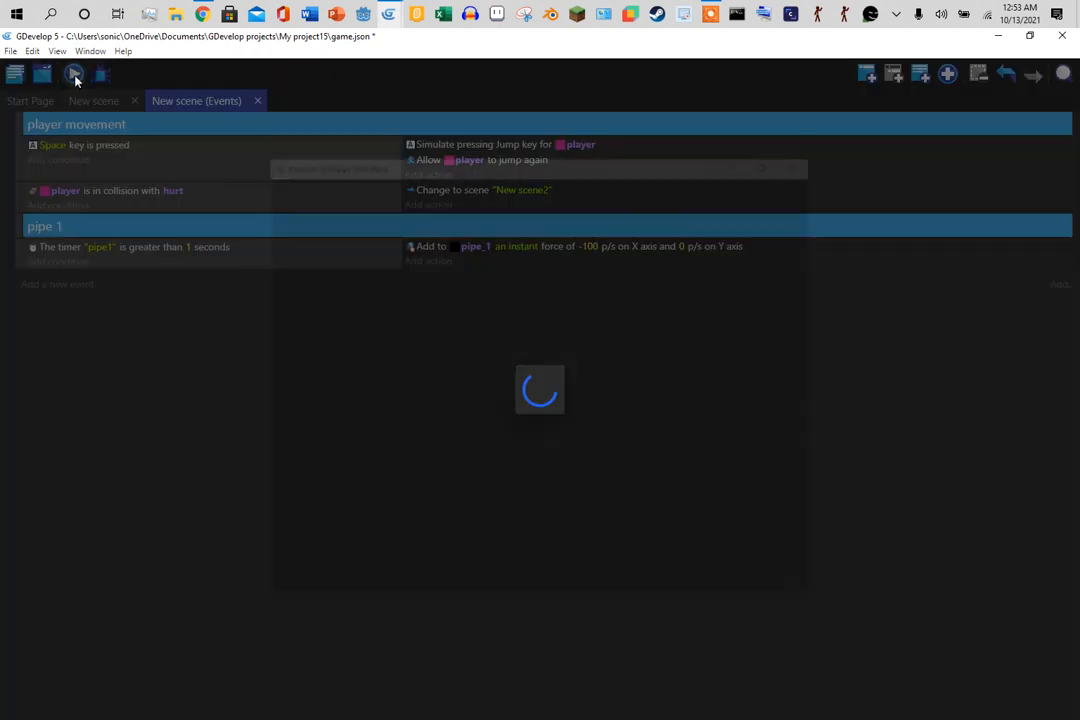
key("space")
key("space")
key("space")
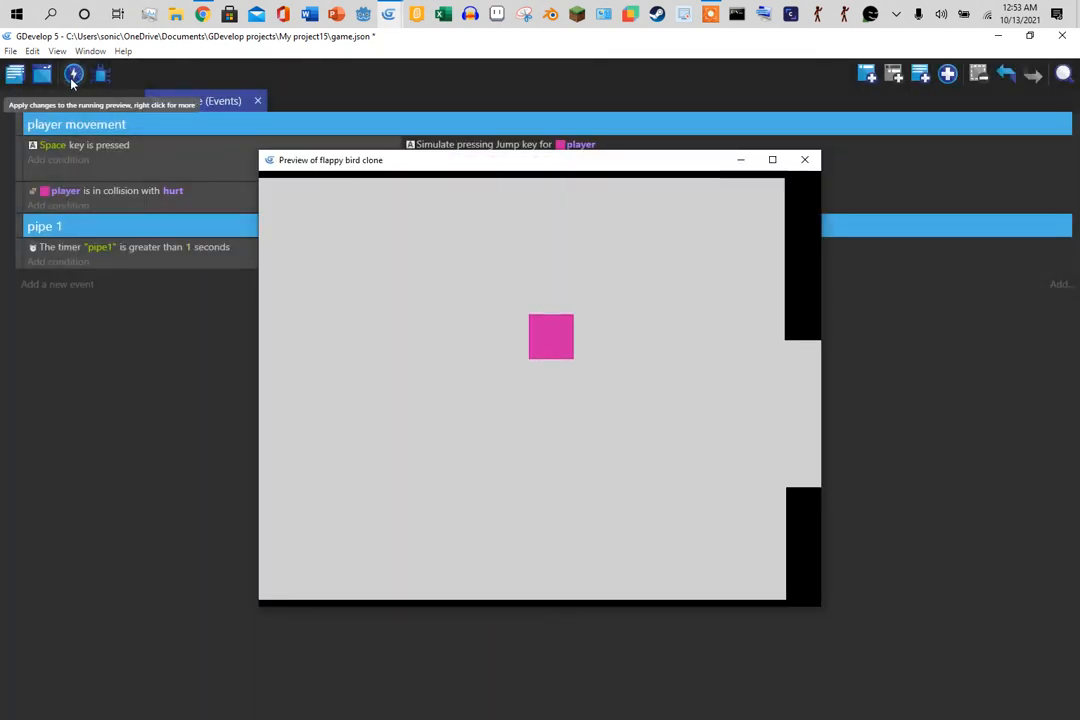
key("space")
key("space")
key("space")
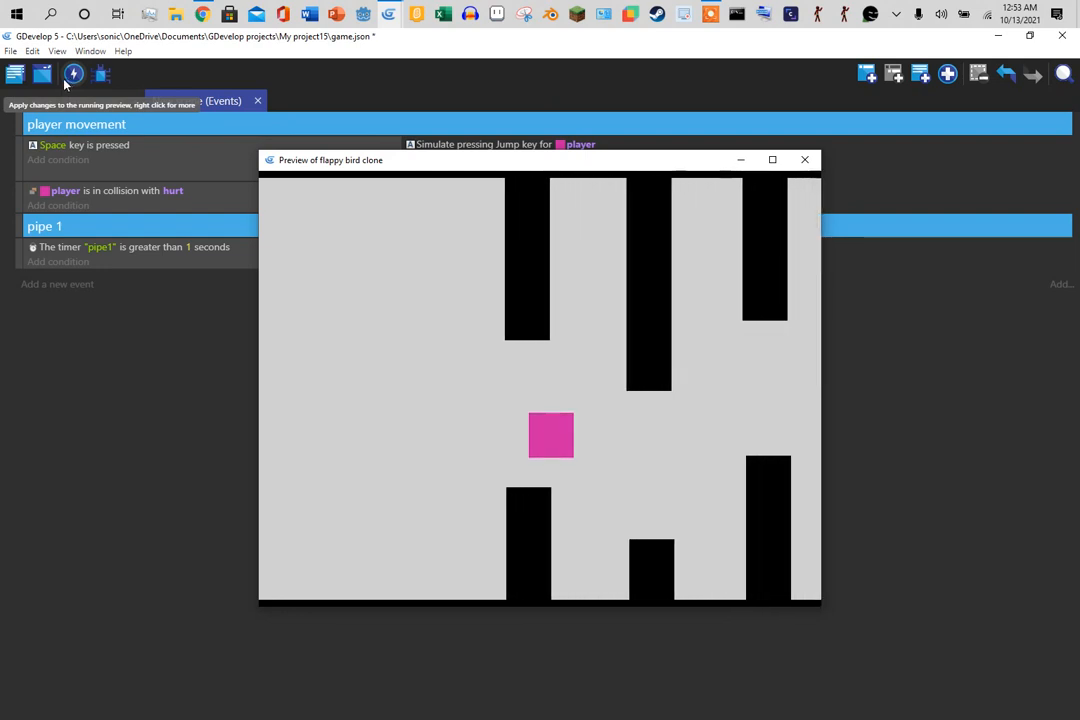
key("space")
key("space")
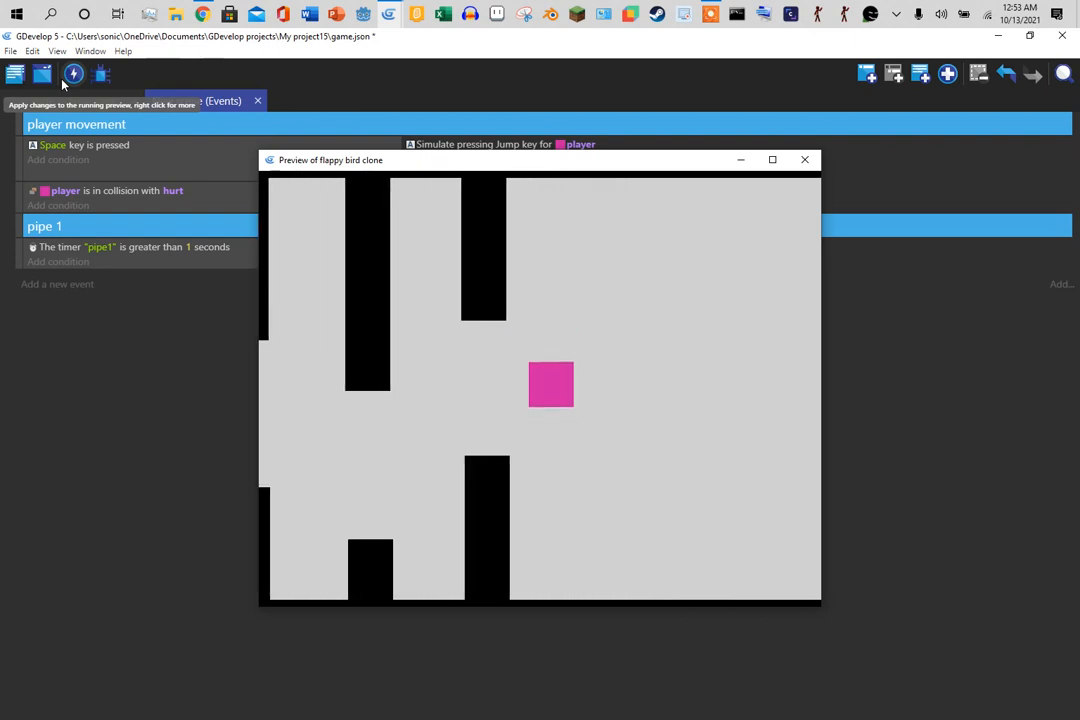
left_click(806, 161)
left_click(806, 161)
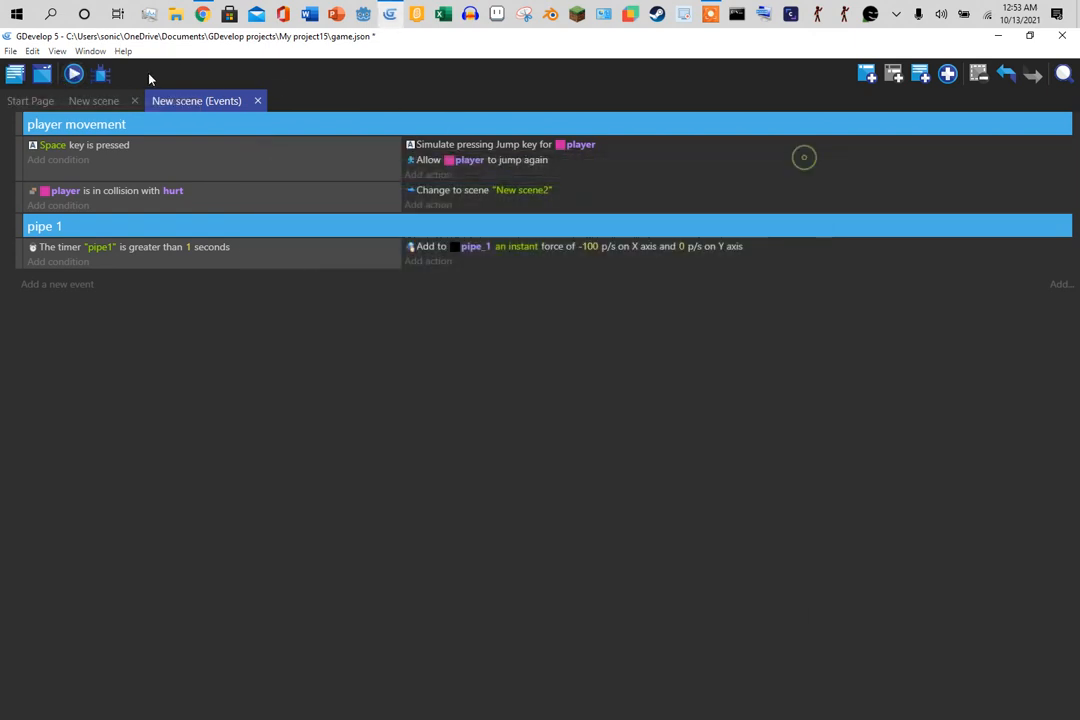
- Move the four pipes of the later pairs about 115 px to the right
left_click(88, 104)
left_click_drag(1025, 126, 893, 713)
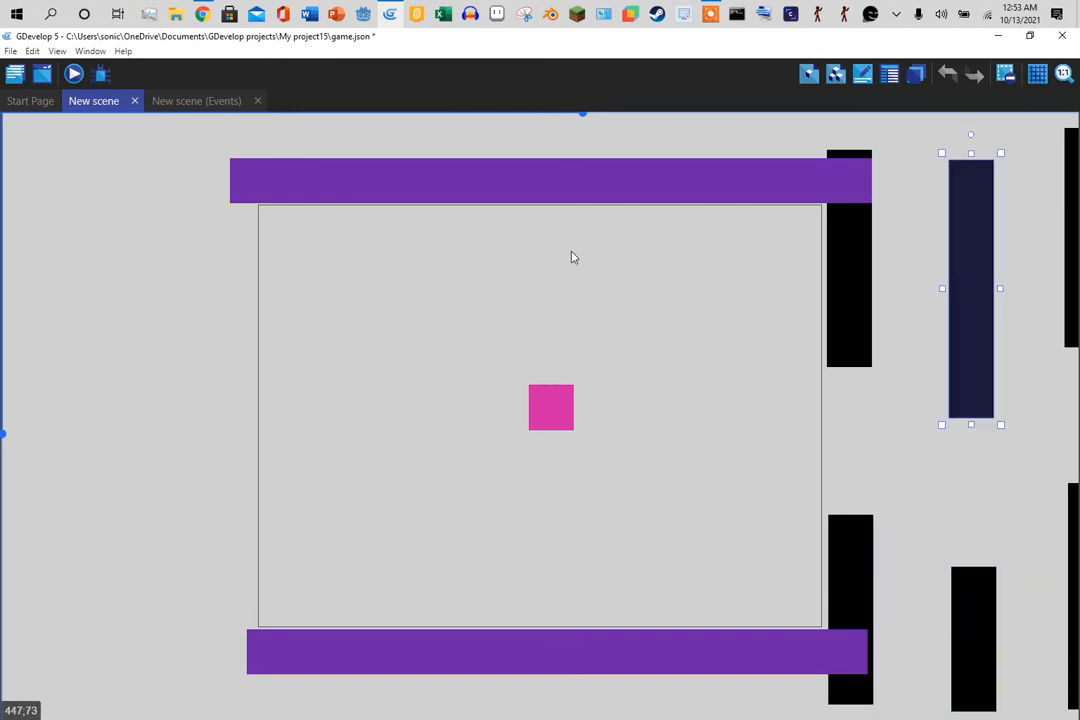
scroll(586, 120, "right", 5)
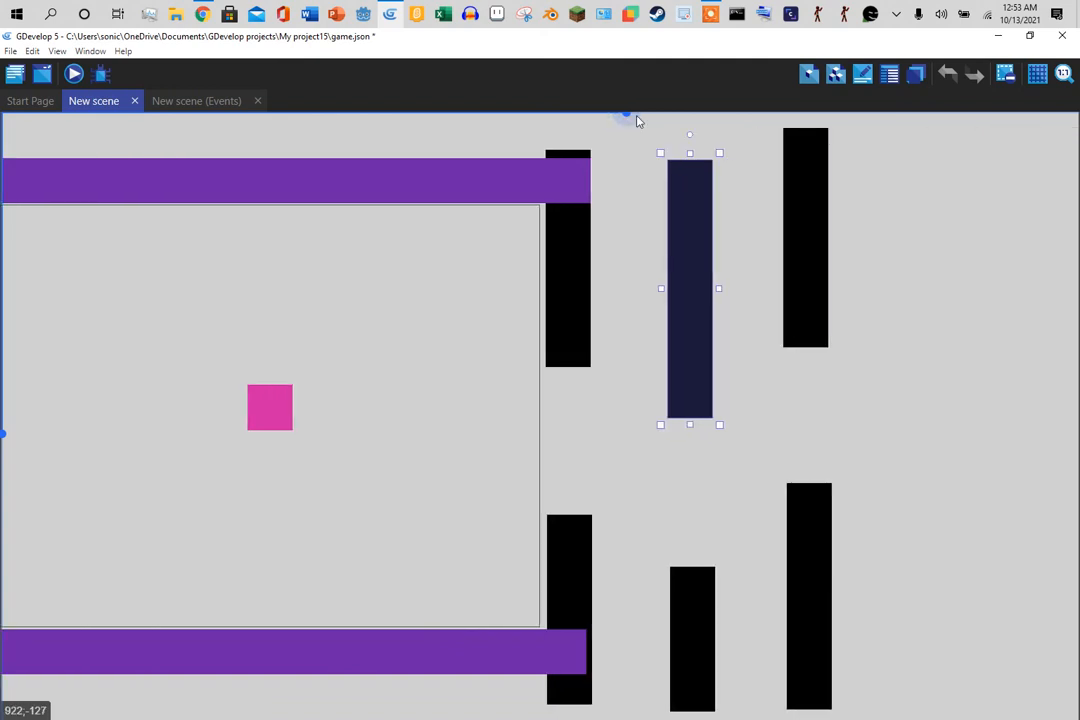
scroll(903, 130, "right", 10)
left_click_drag(823, 151, 663, 173)
left_click_drag(711, 125, 423, 718)
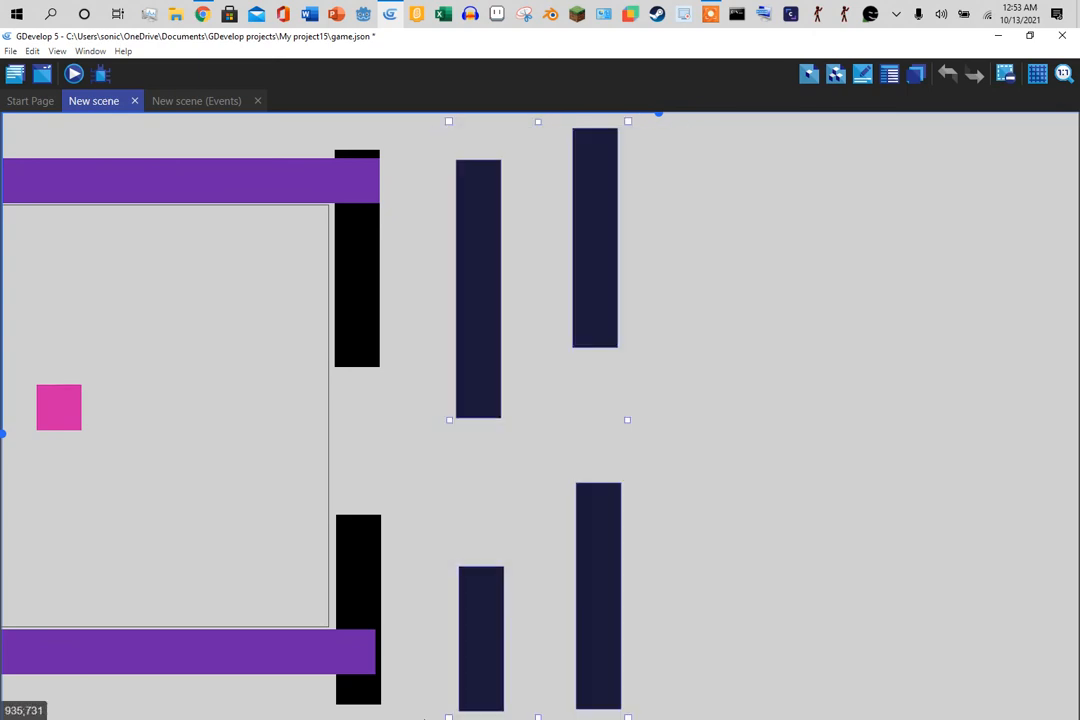
left_click_drag(615, 612, 731, 603)
left_click(905, 471)
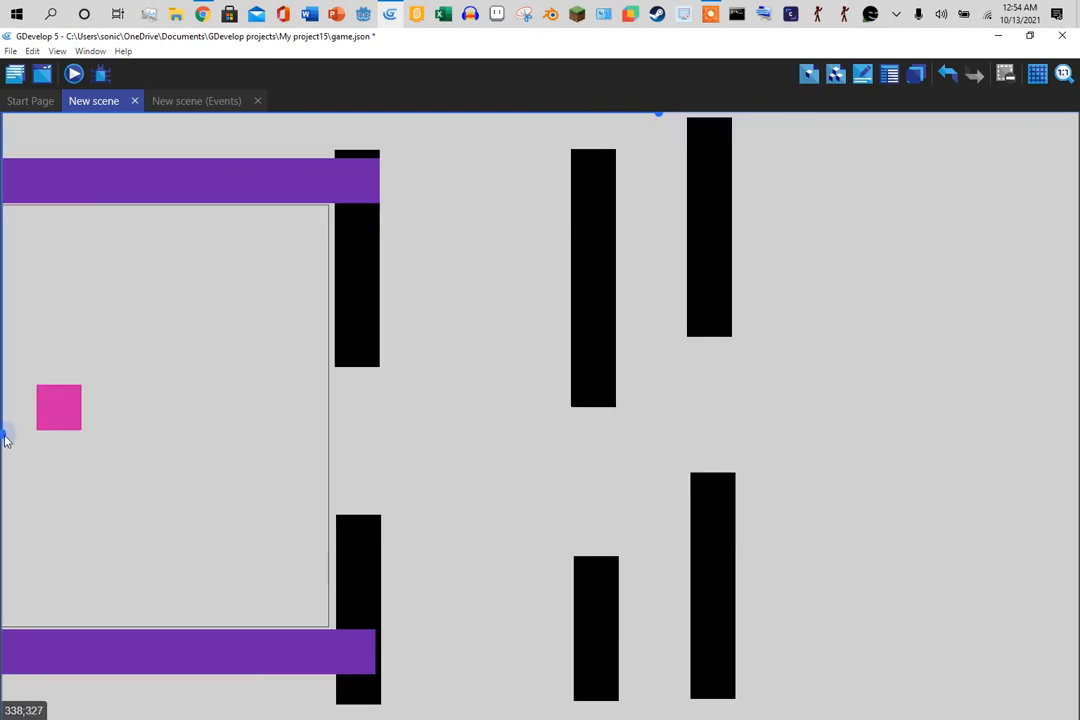
- Push the rightmost pipe_1 pair further right and launch a preview
left_click_drag(822, 716, 633, 89)
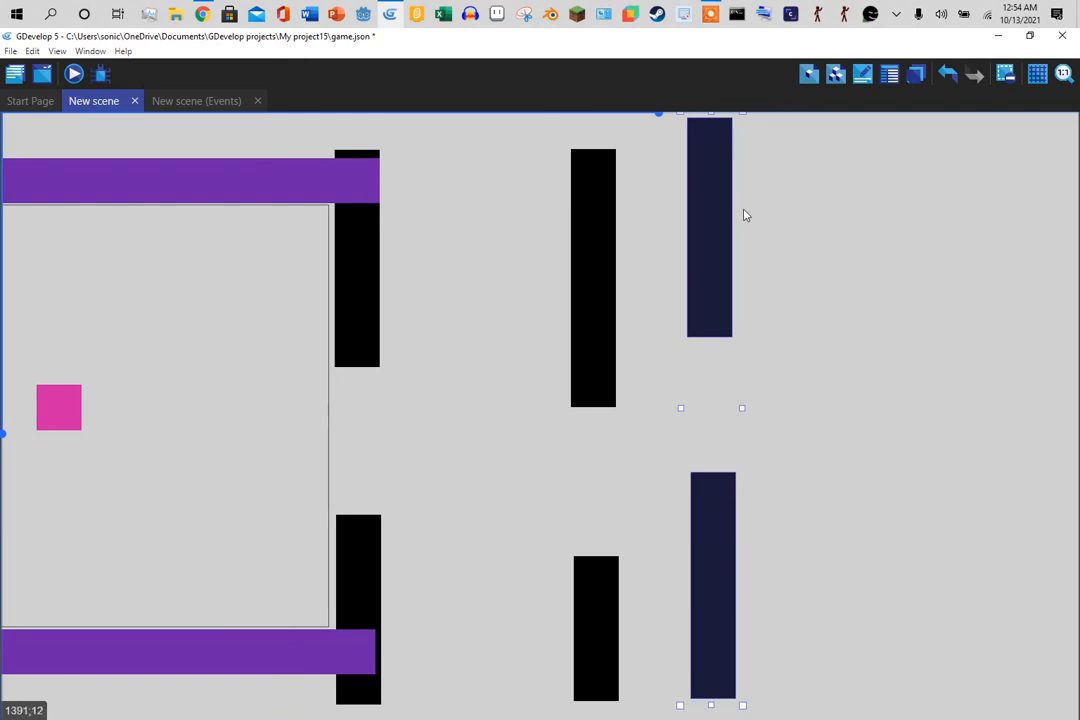
left_click_drag(744, 215, 913, 236)
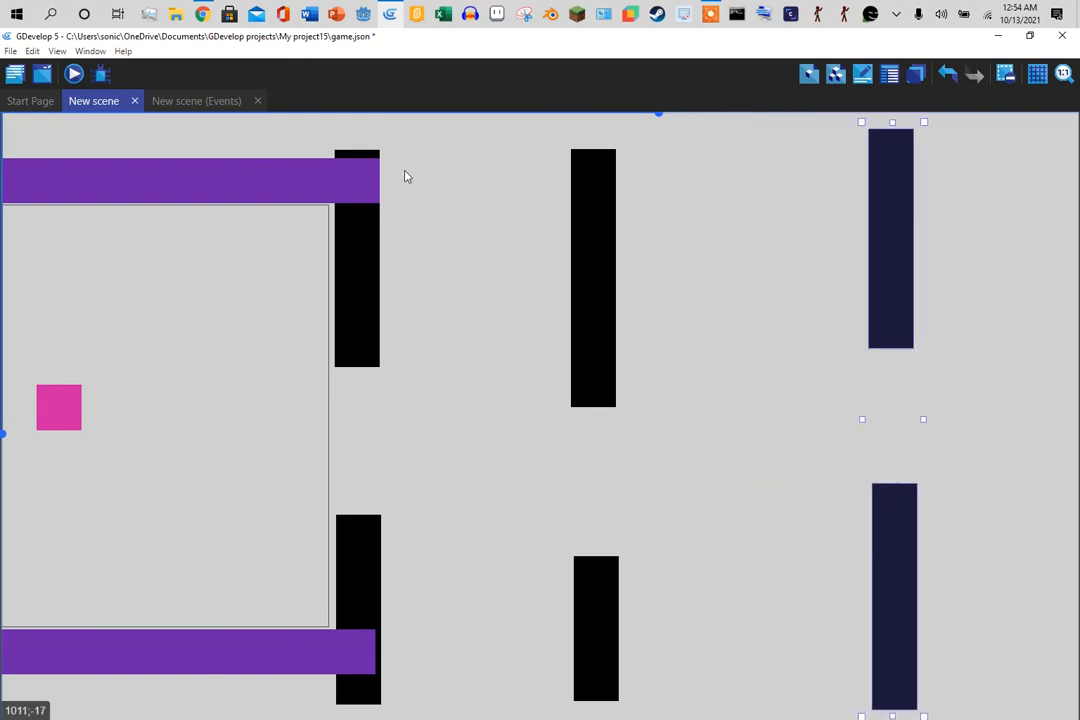
left_click(75, 74)
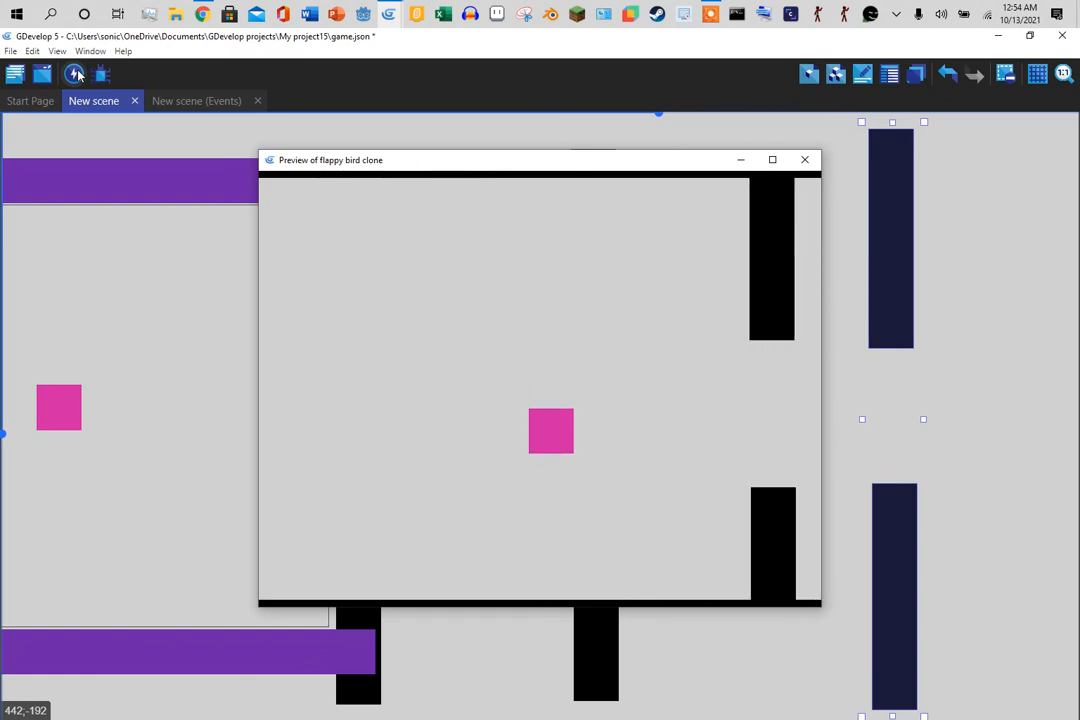
- Jump through the pipe gaps with Space until hitting a pipe, then close the preview
key("space")
key("space")
key("space")
key("space")
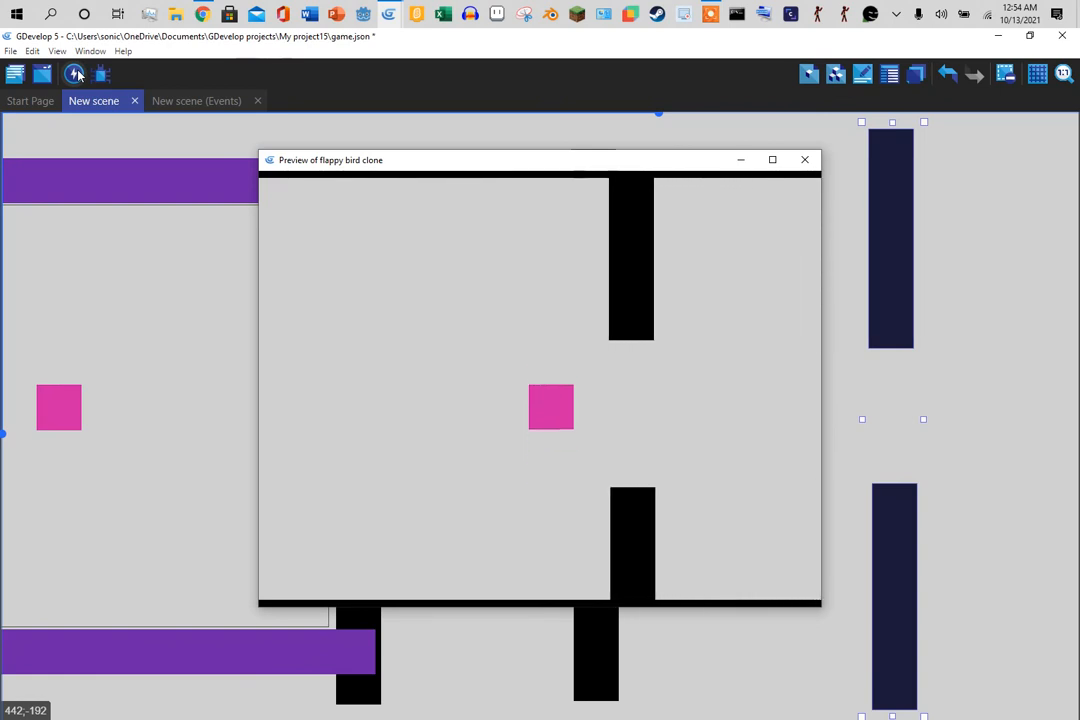
key("space")
key("space")
key("space")
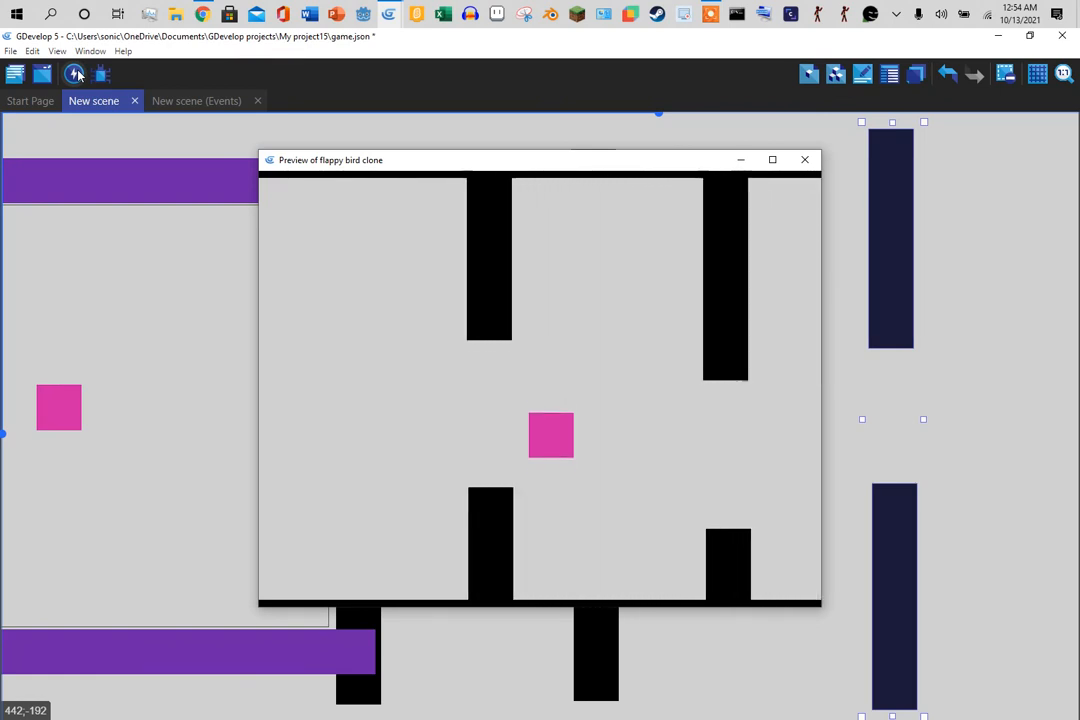
key("space")
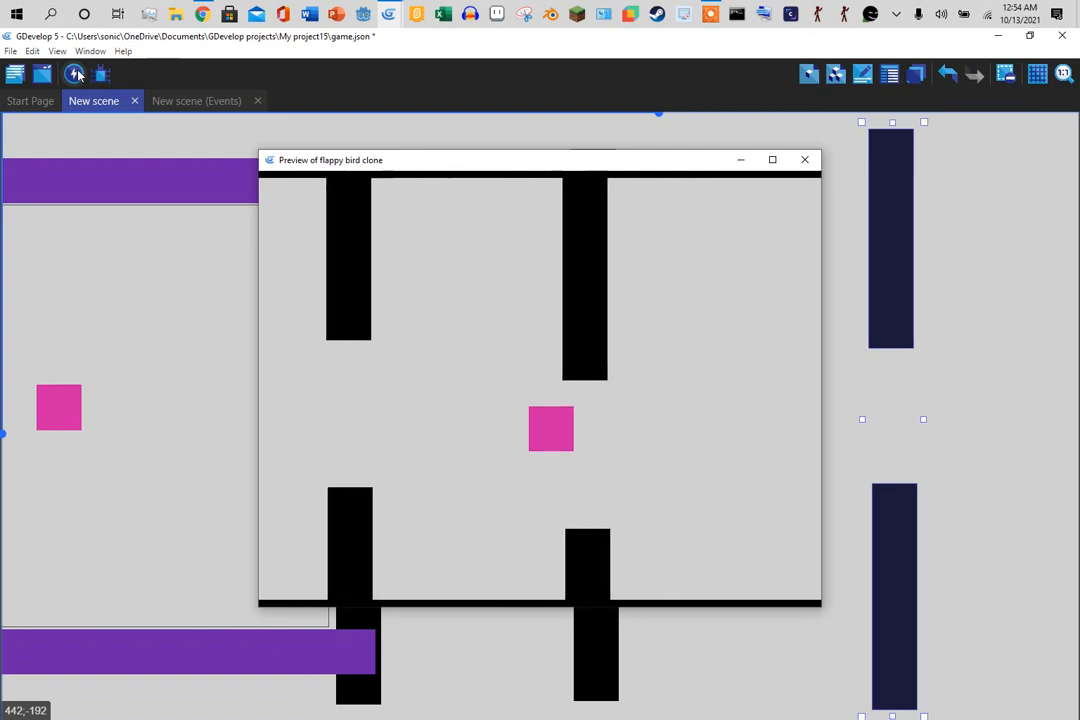
key("space")
key("space")
key("space")
key("space")
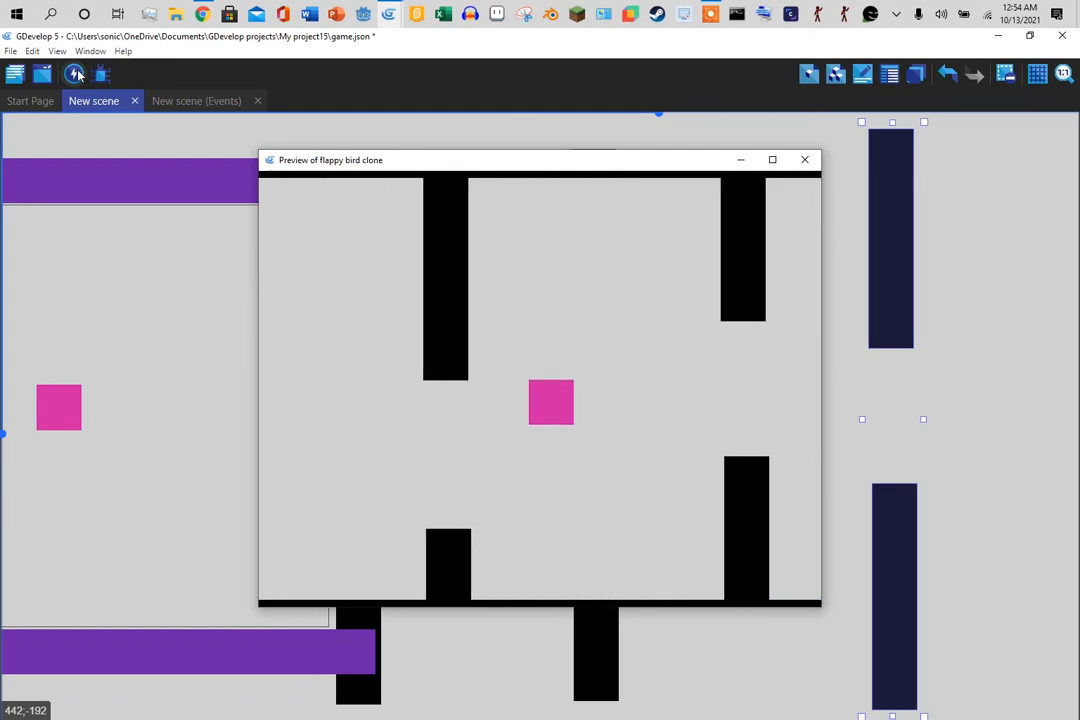
key("space")
key("space")
key("space")
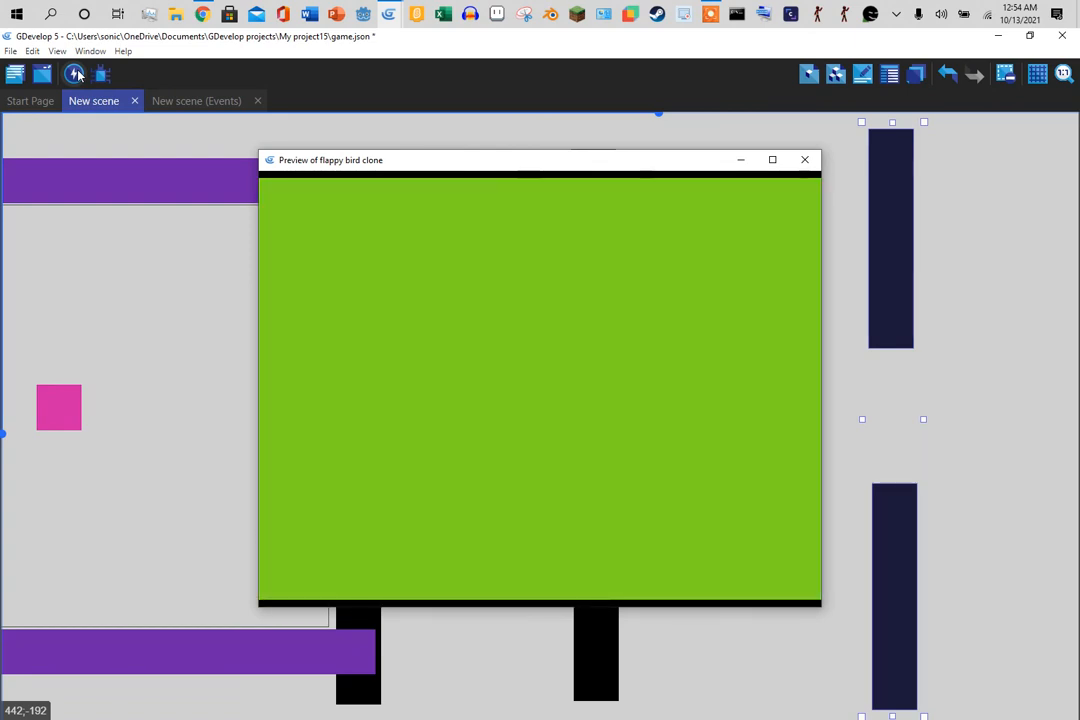
left_click(805, 160)
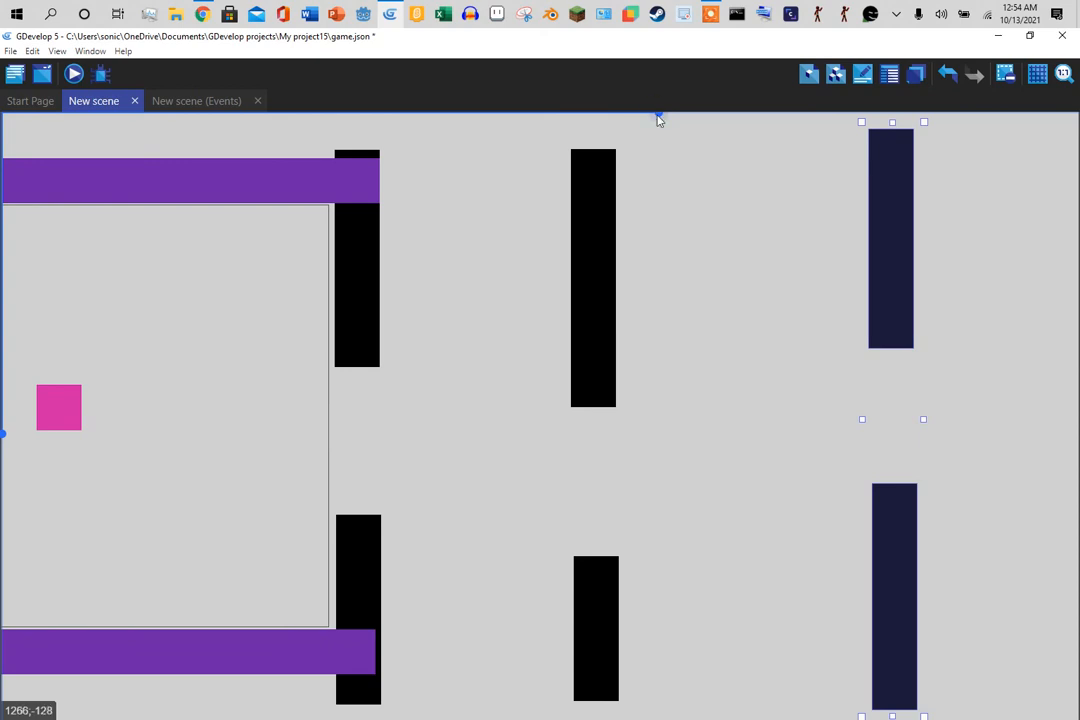
left_click_drag(657, 116, 590, 129)
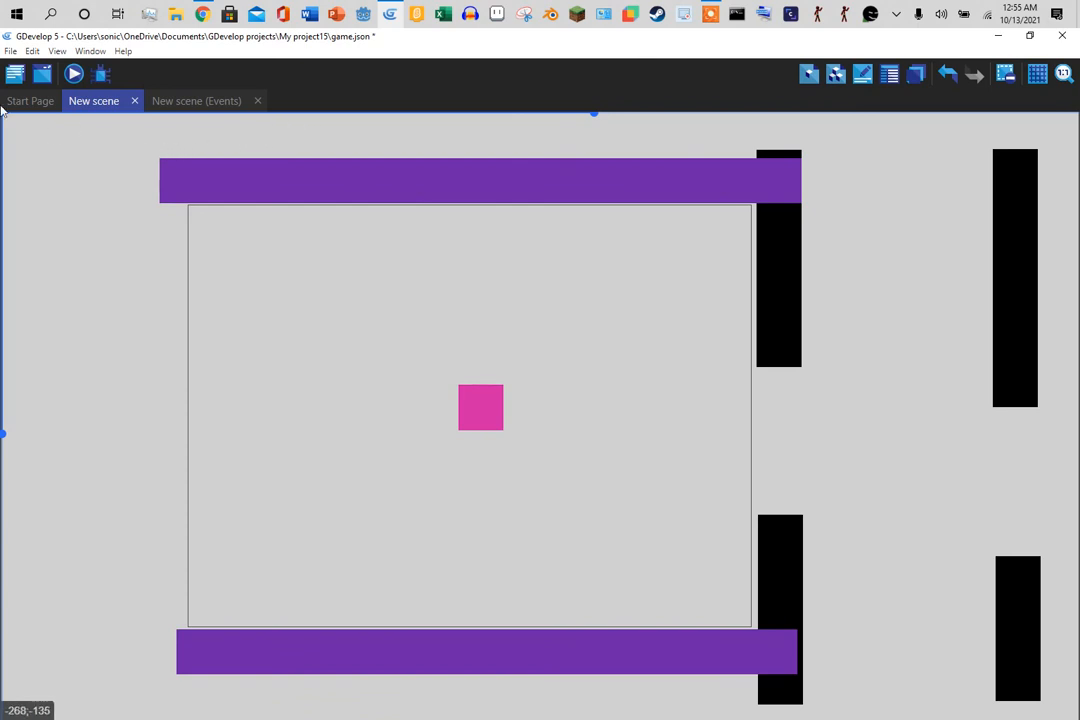
left_click(710, 20)
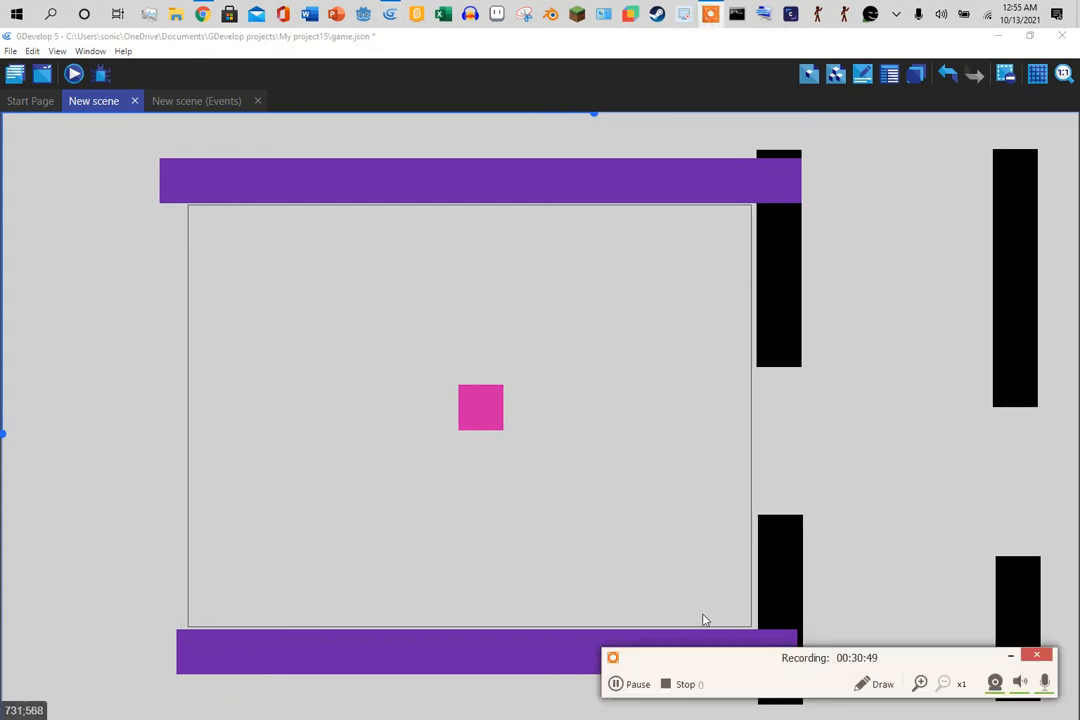